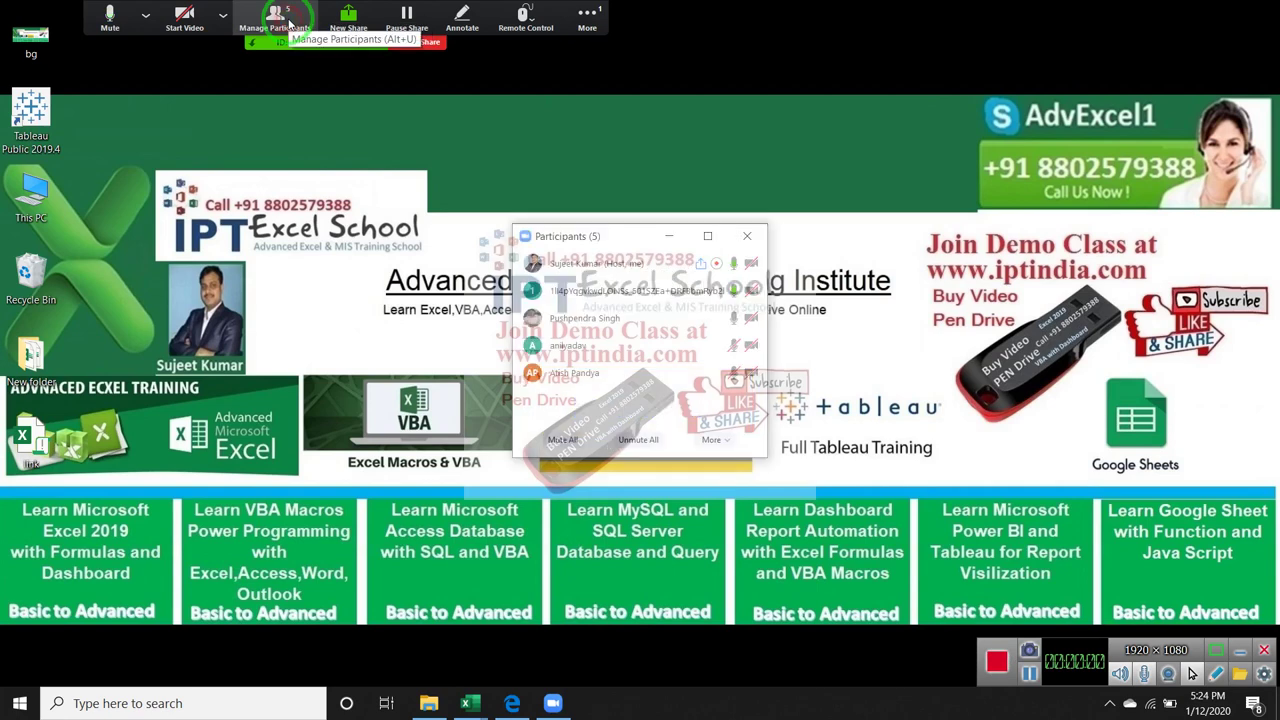
- Check the options menu of each participant in Zoom, then close the Participants list
{"action": "left_click", "coordinate": [742, 291]}
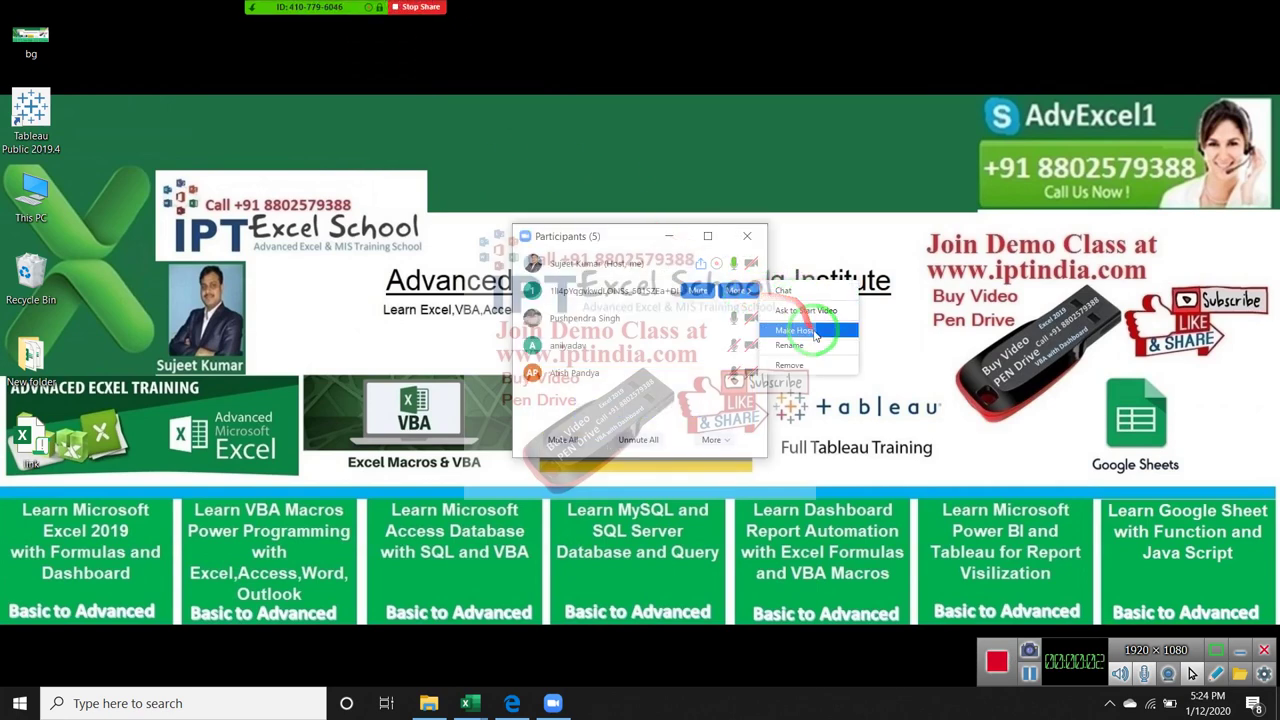
{"action": "left_click", "coordinate": [740, 318]}
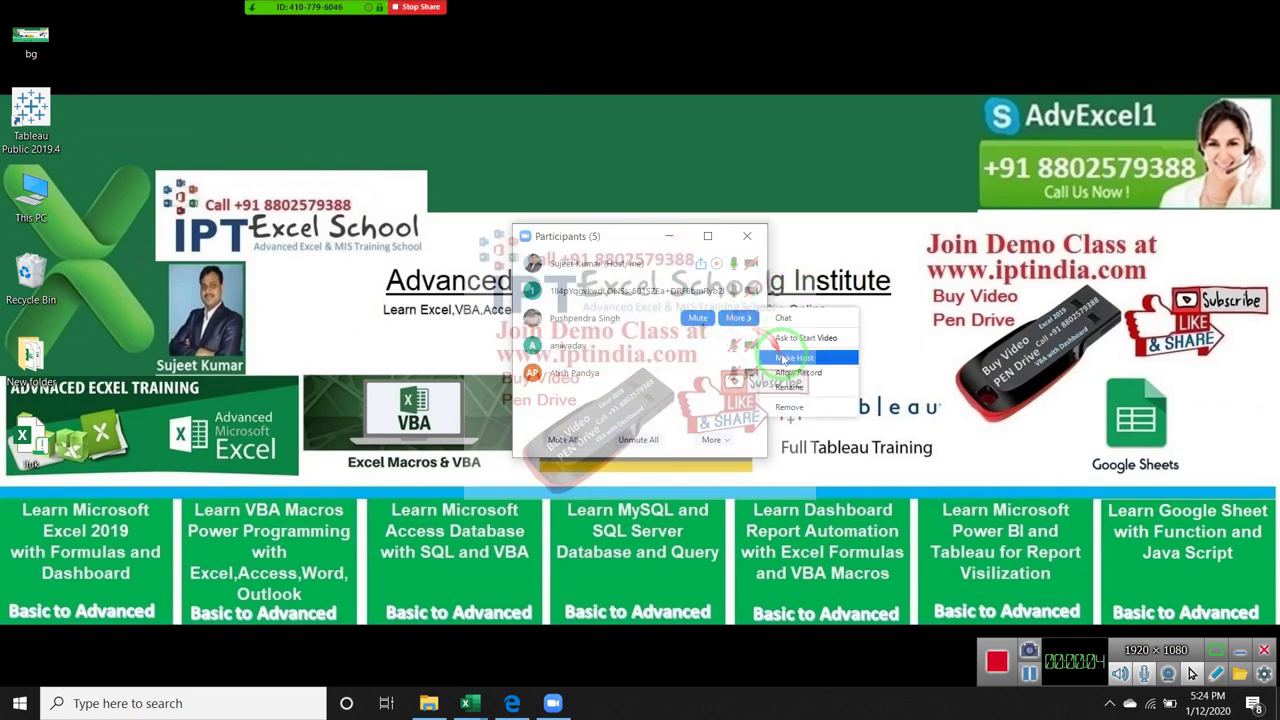
{"action": "left_click", "coordinate": [790, 372]}
{"action": "mouse_move", "coordinate": [620, 373]}
{"action": "left_click", "coordinate": [740, 345]}
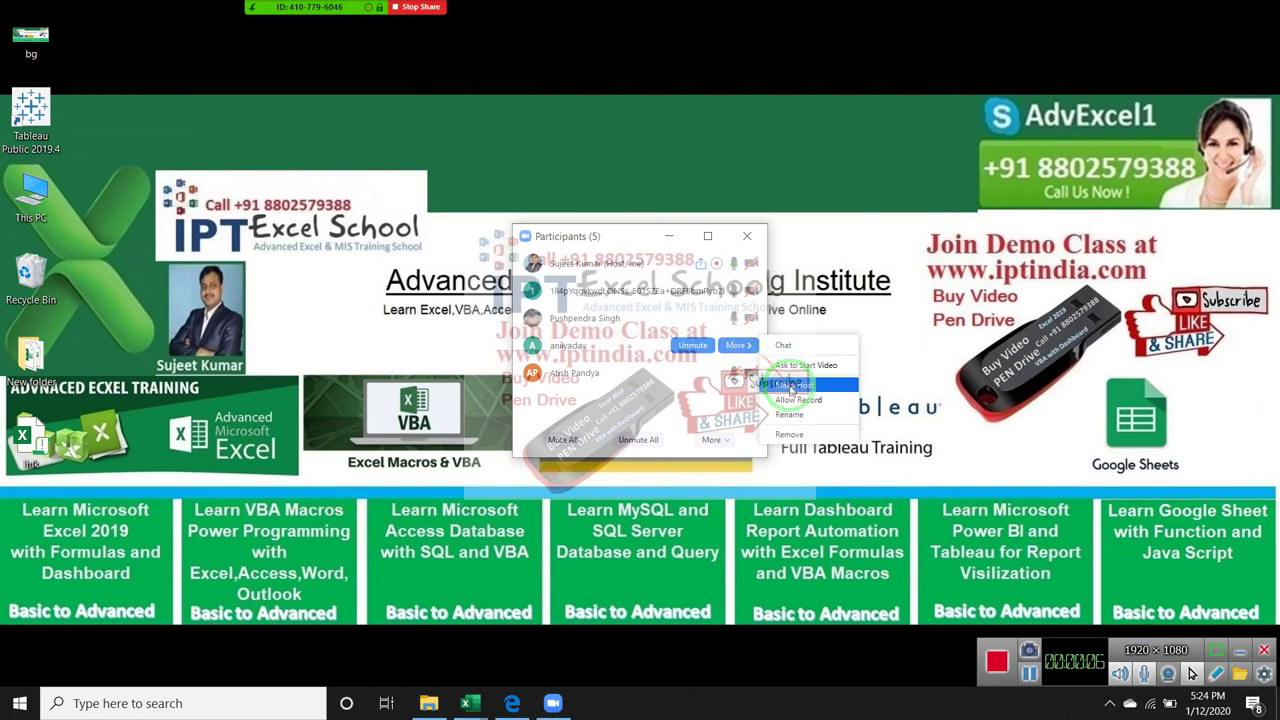
{"action": "left_click", "coordinate": [740, 345]}
{"action": "left_click", "coordinate": [740, 373]}
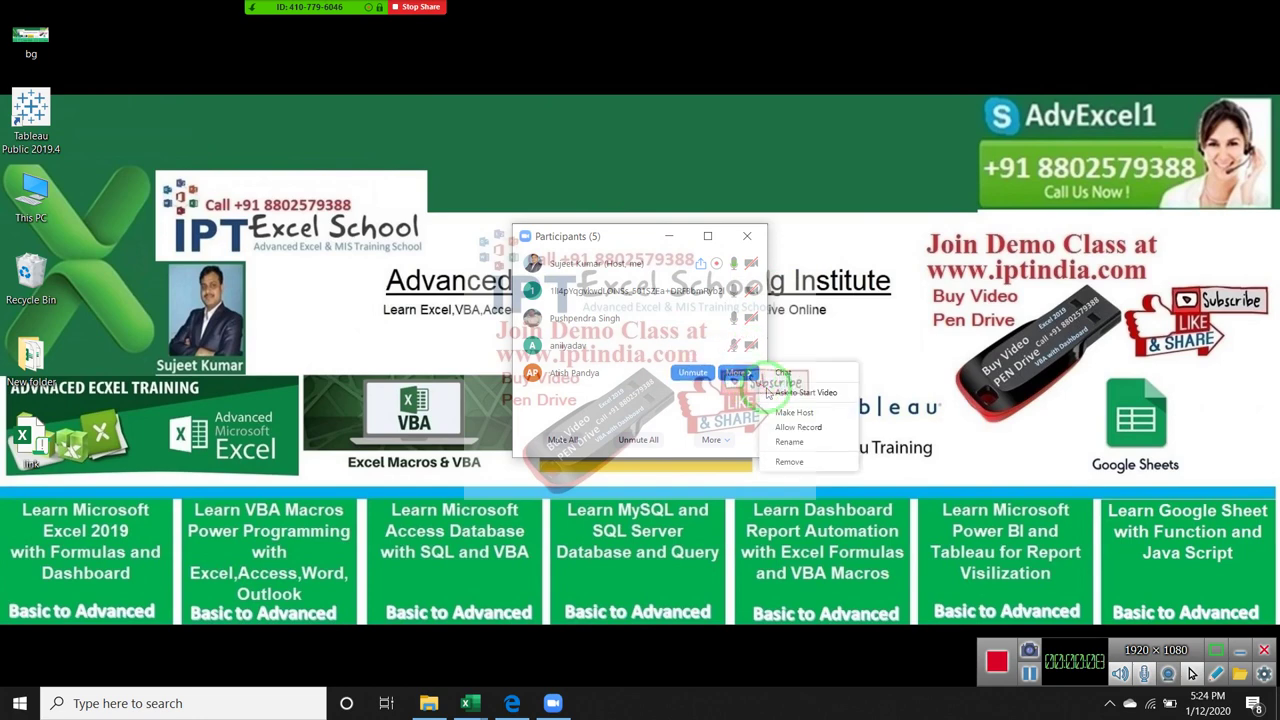
{"action": "left_click", "coordinate": [740, 373]}
{"action": "left_click", "coordinate": [757, 236]}
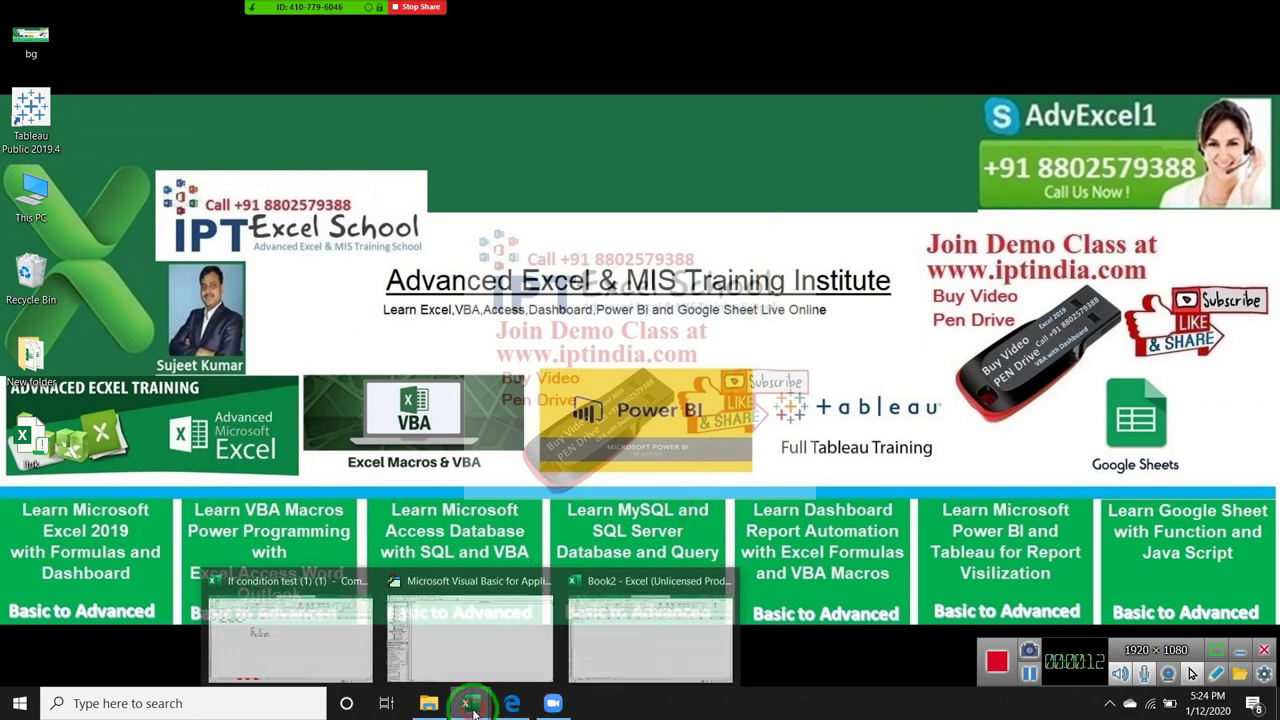
- Close the Book2 VBA editor, the Book2 workbook and the remaining open workbook
{"action": "left_click", "coordinate": [480, 648]}
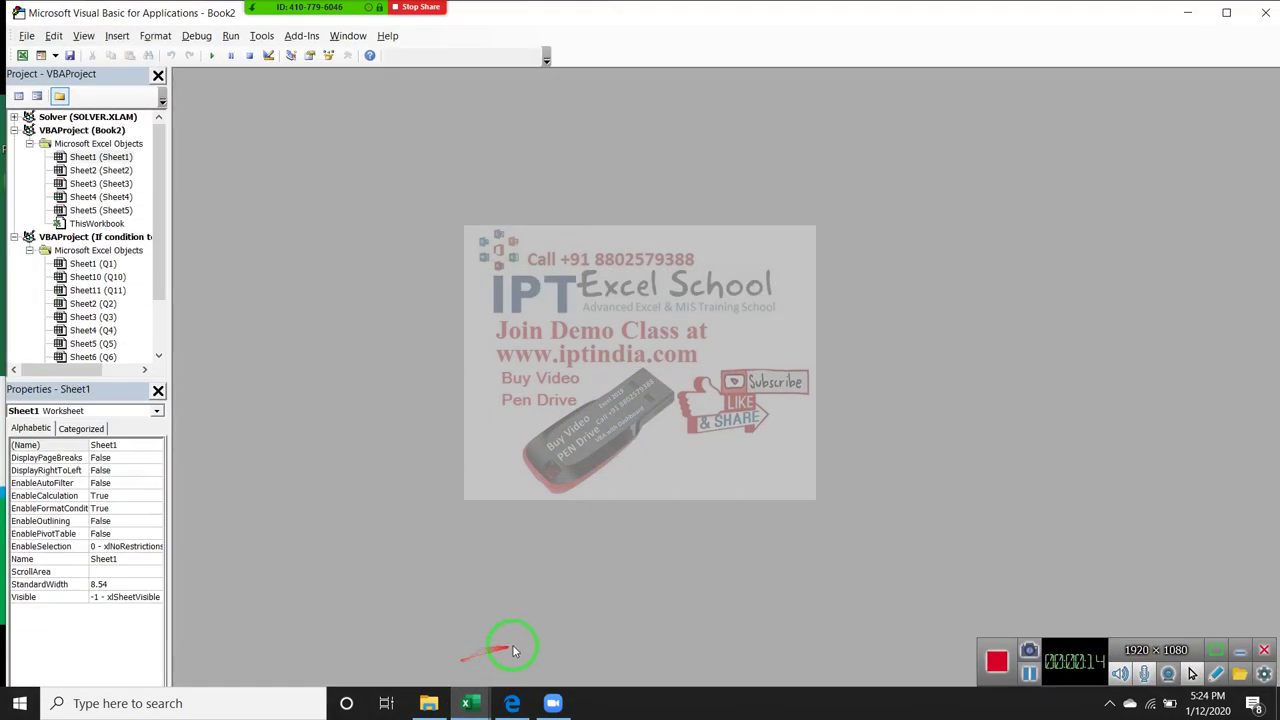
{"action": "left_click", "coordinate": [1264, 10]}
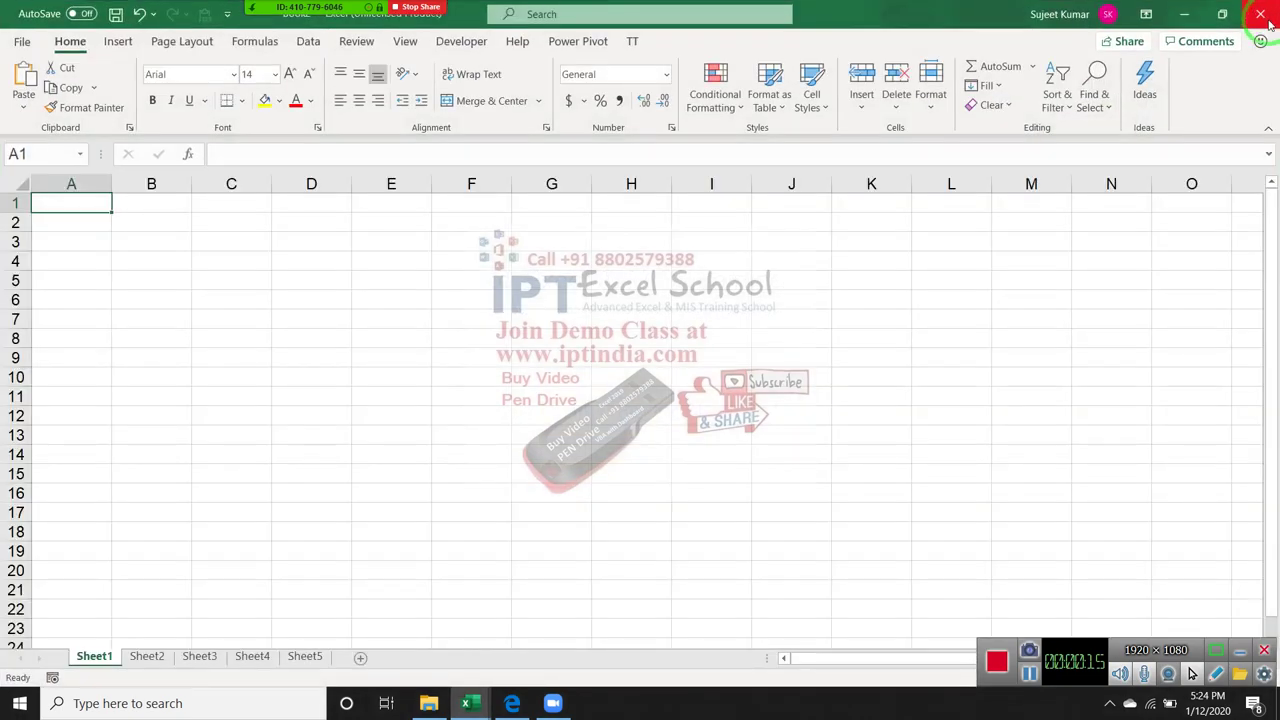
{"action": "left_click", "coordinate": [1268, 14]}
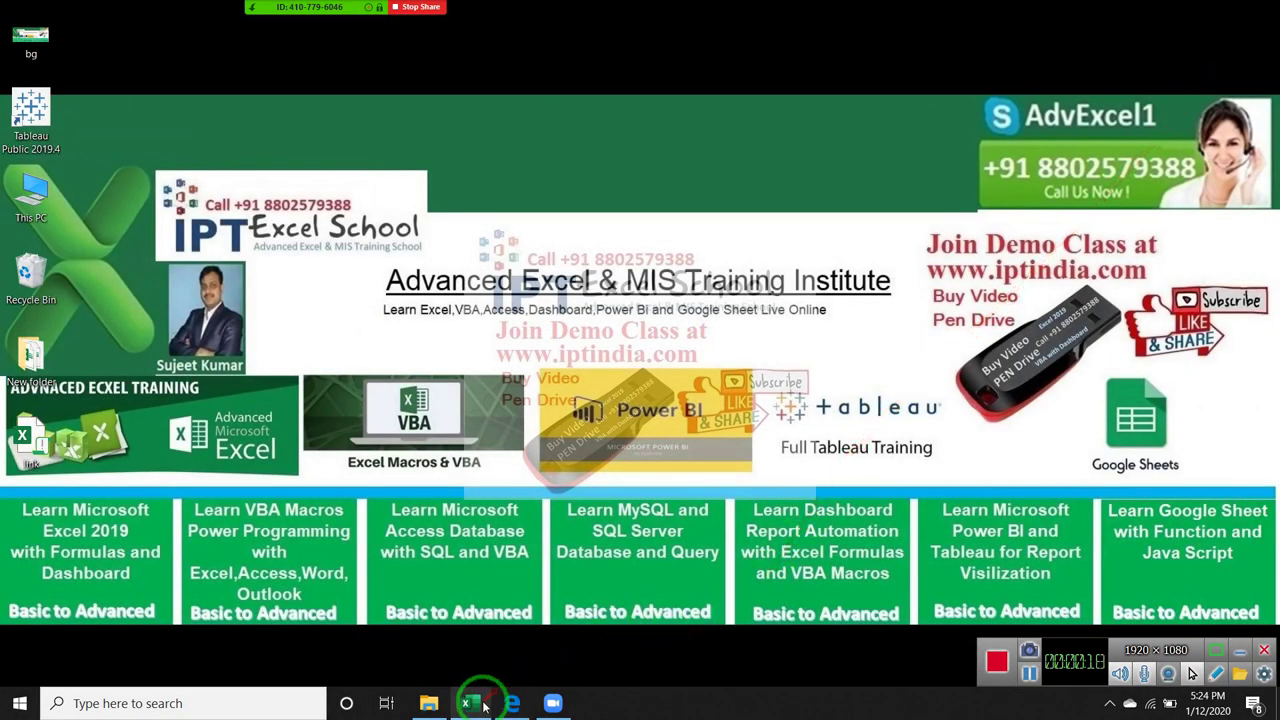
{"action": "left_click", "coordinate": [474, 697]}
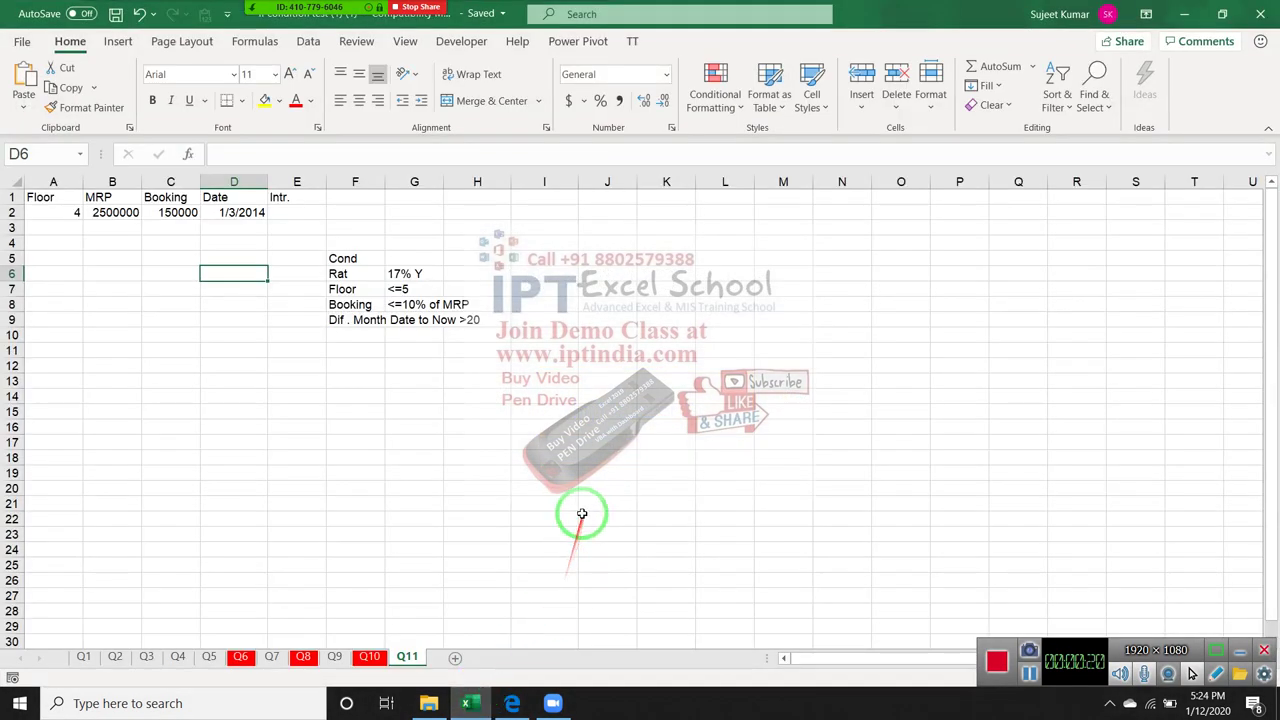
{"action": "left_click", "coordinate": [1268, 14]}
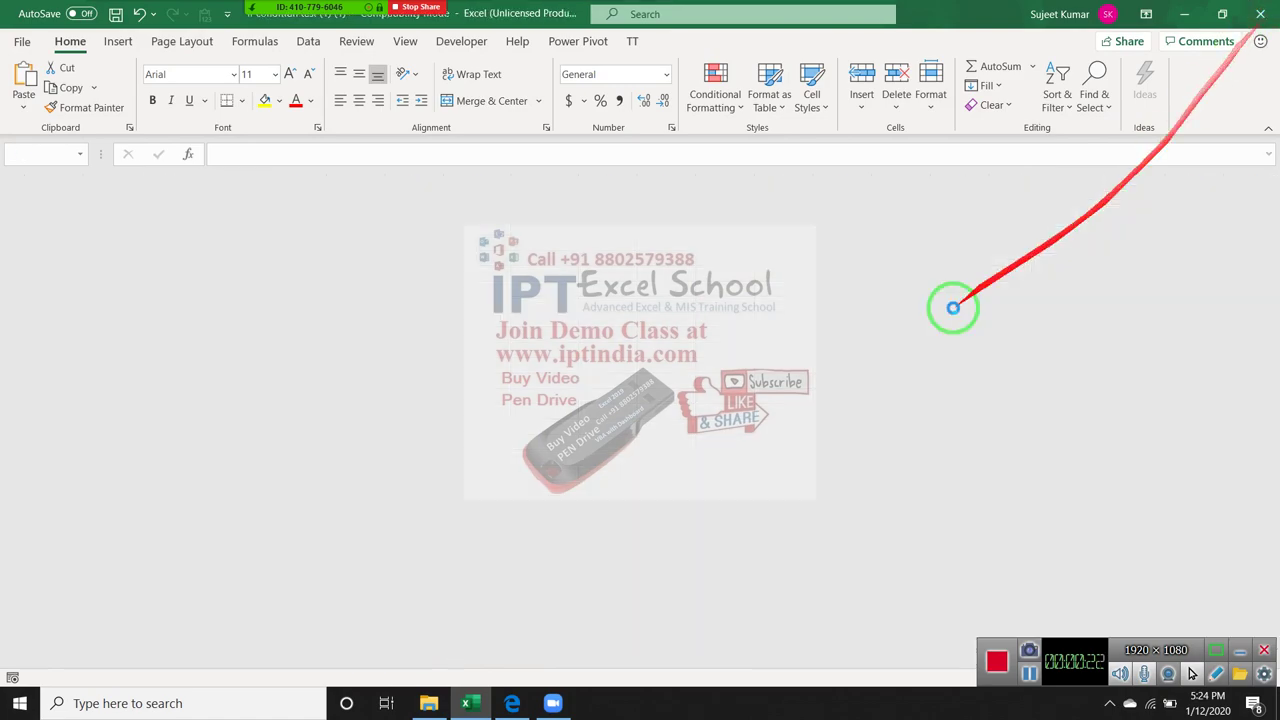
- Launch Excel from the Start search and create a new blank workbook
{"action": "key", "text": "super"}
{"action": "type", "text": "excel"}
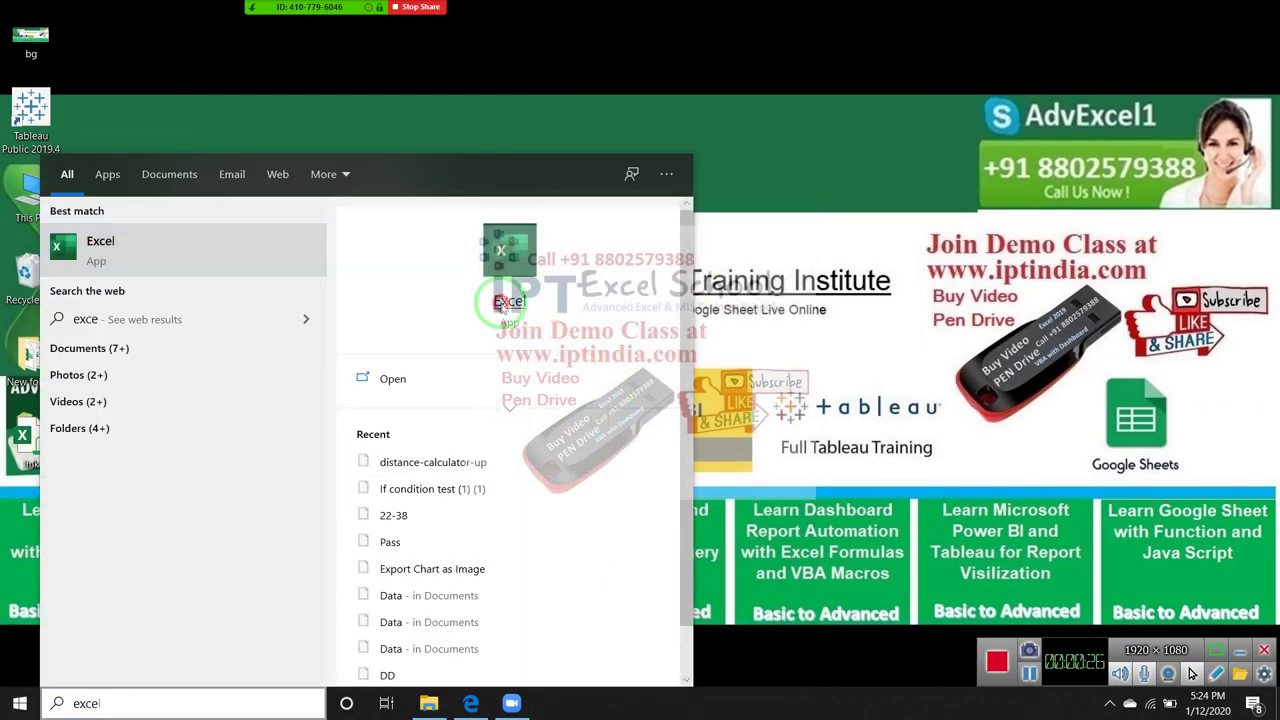
{"action": "left_click", "coordinate": [509, 301]}
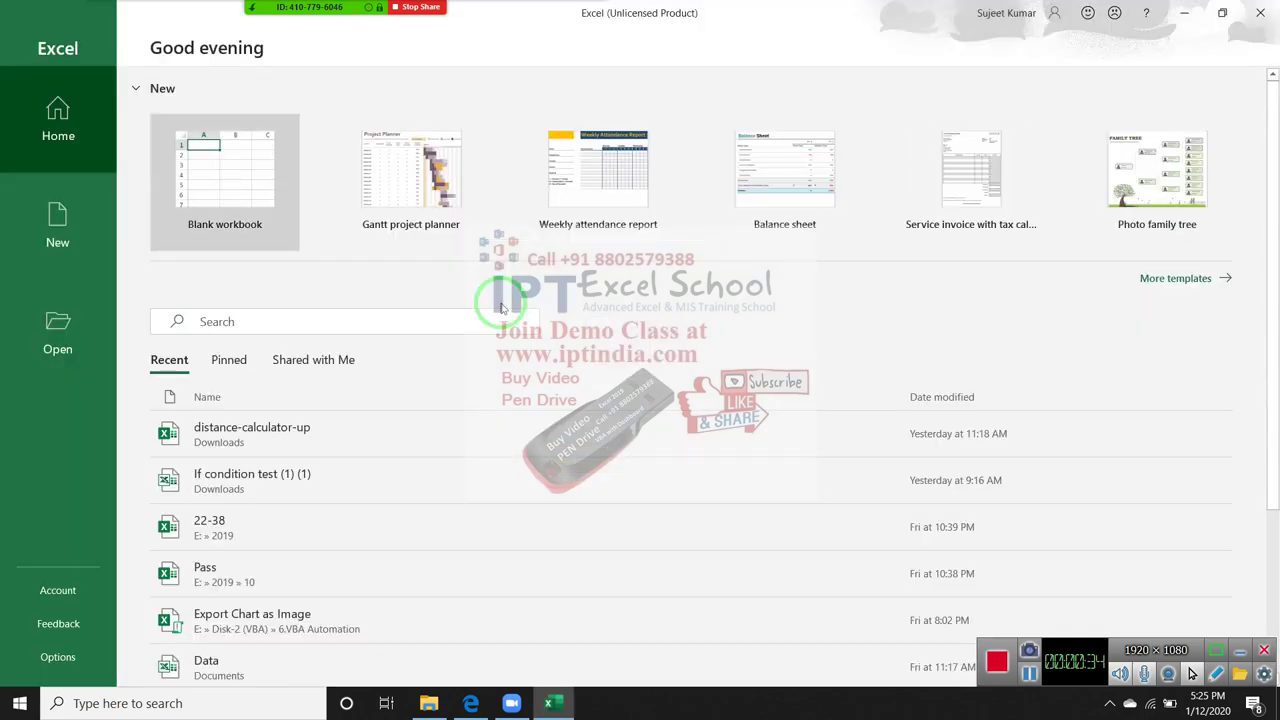
{"action": "left_click", "coordinate": [271, 160]}
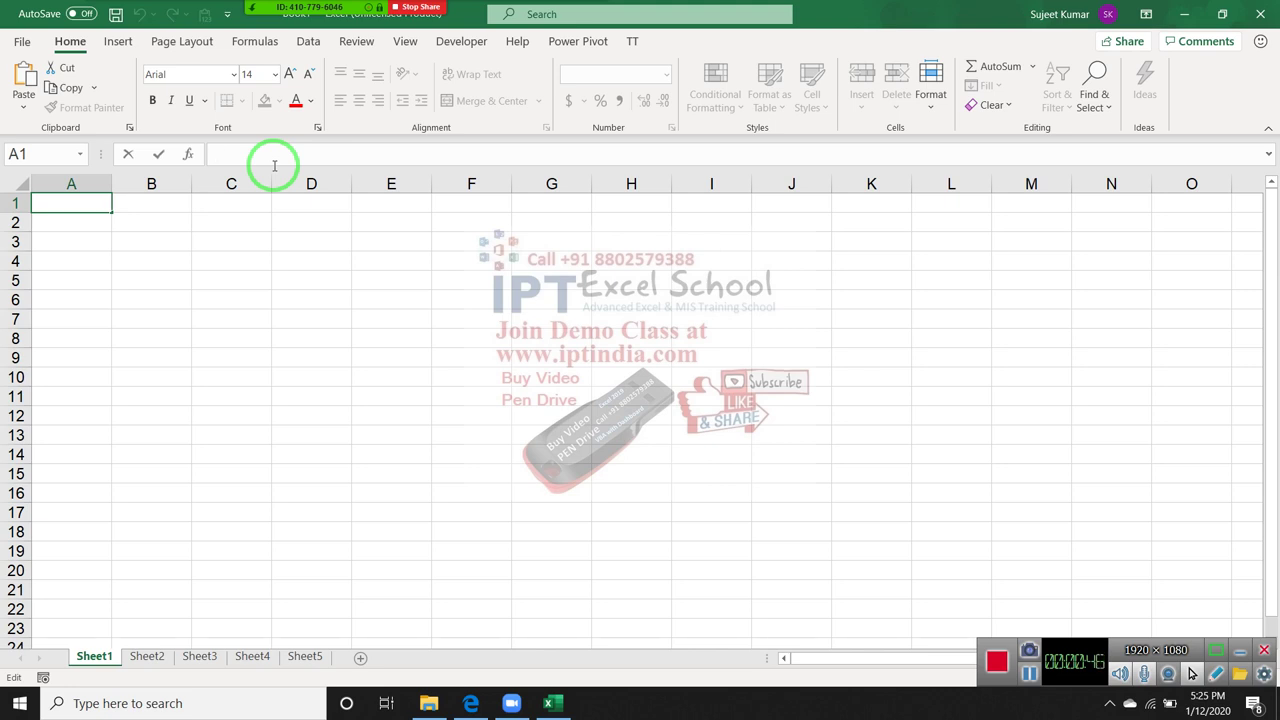
- Open the VBA editor from the Developer tab and insert a new module
{"action": "left_click", "coordinate": [440, 45]}
{"action": "left_click", "coordinate": [152, 262]}
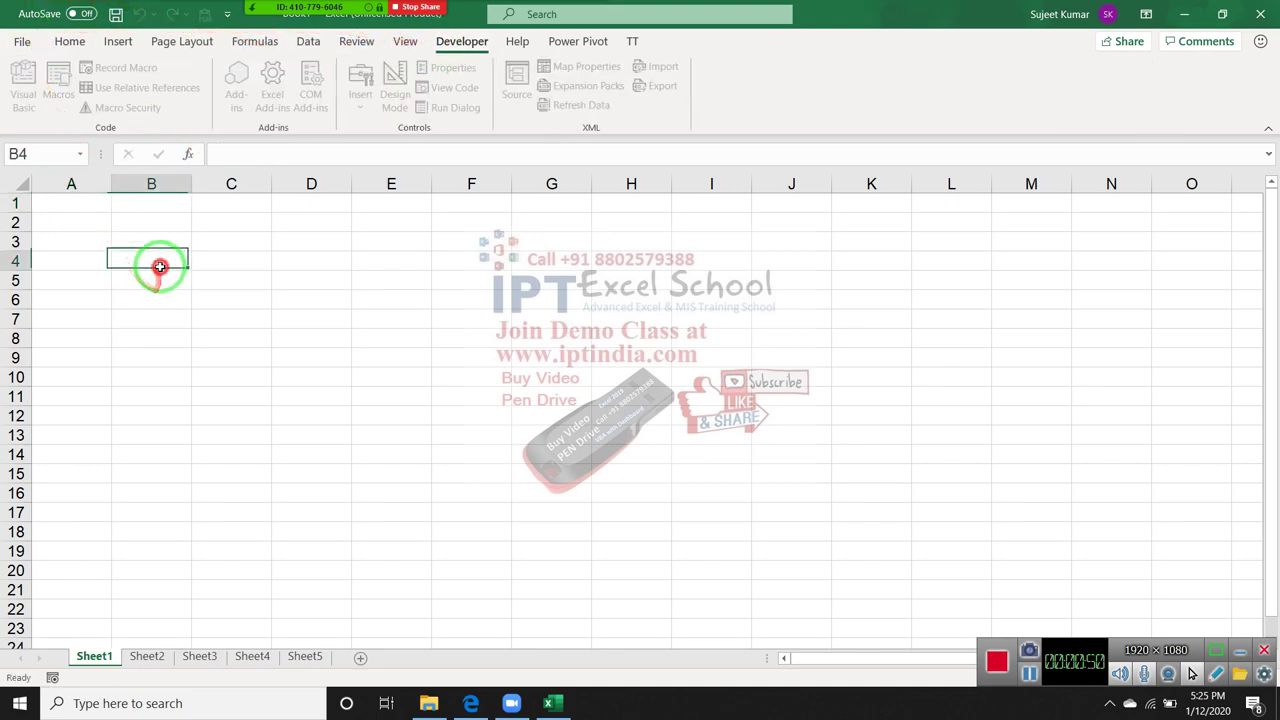
{"action": "left_click", "coordinate": [70, 202]}
{"action": "left_click", "coordinate": [22, 82]}
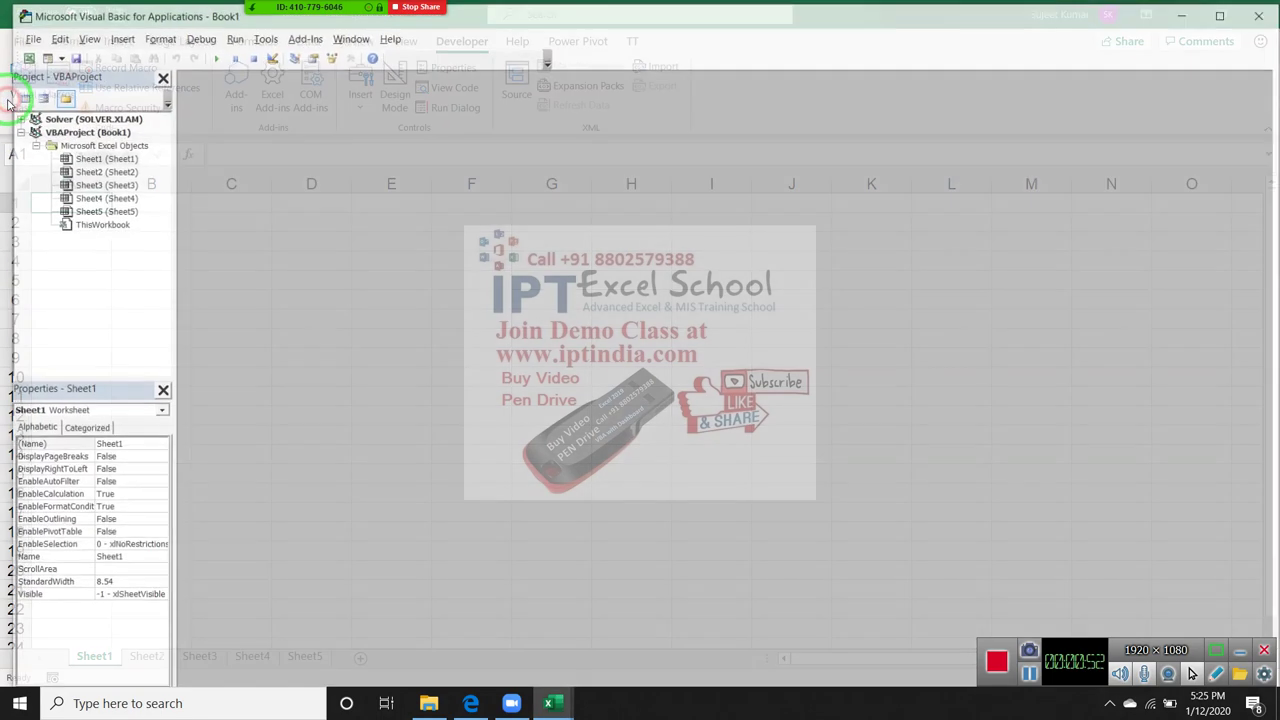
{"action": "left_click", "coordinate": [120, 36]}
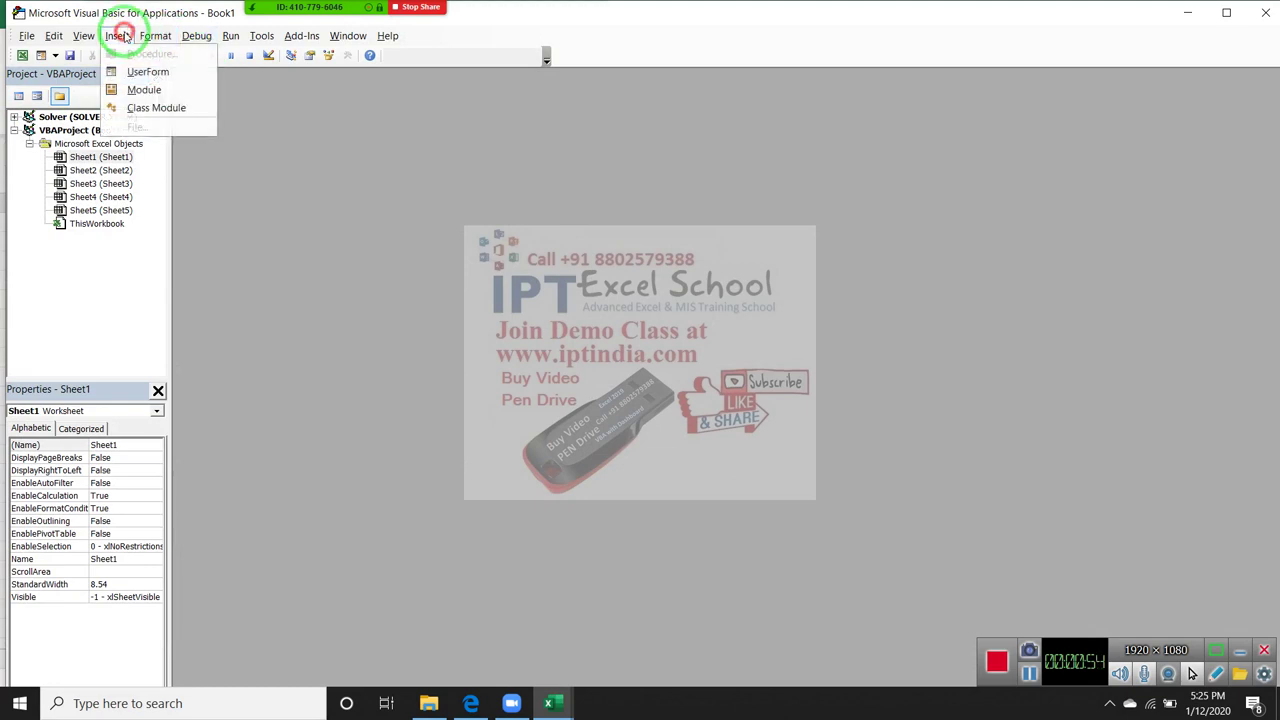
{"action": "left_click", "coordinate": [146, 90]}
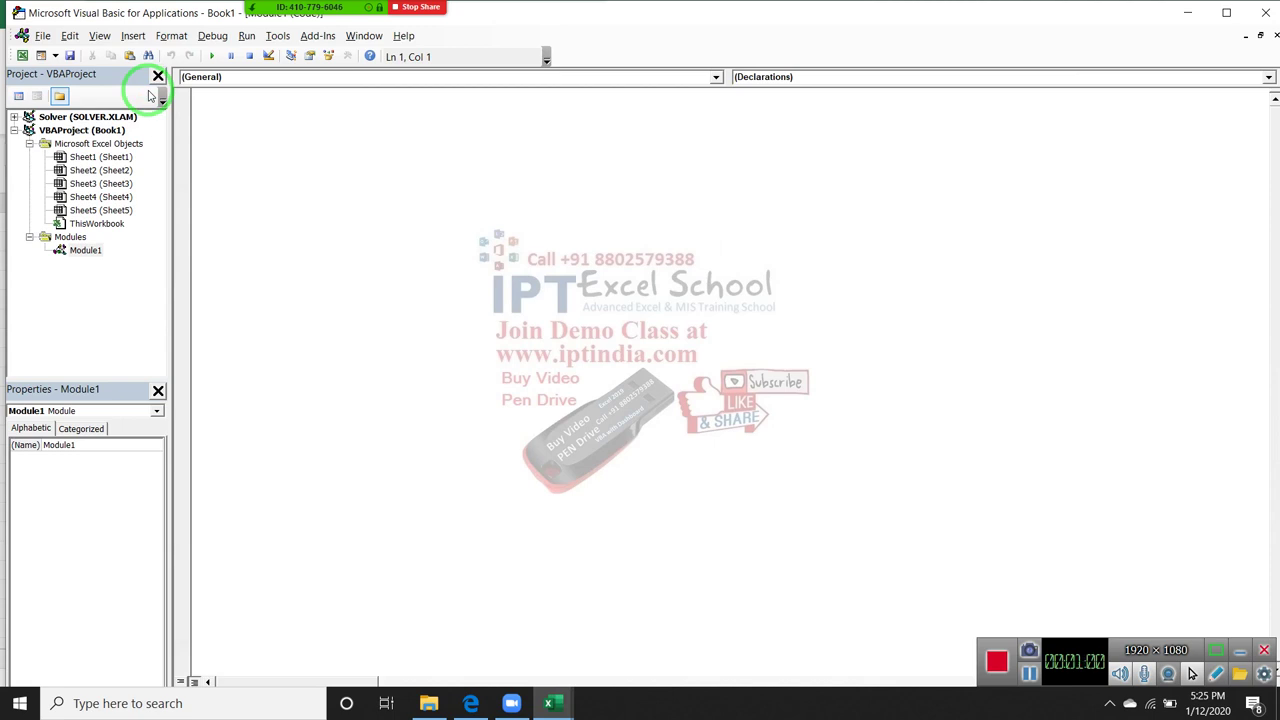
- Type a Sub rr() procedure with the lines Workbooks, Sheets and Range
{"action": "type", "text": "sub "}
{"action": "type", "text": "rr("}
{"action": "key", "text": "Return"}
{"action": "key", "text": "Return"}
{"action": "key", "text": "Return"}
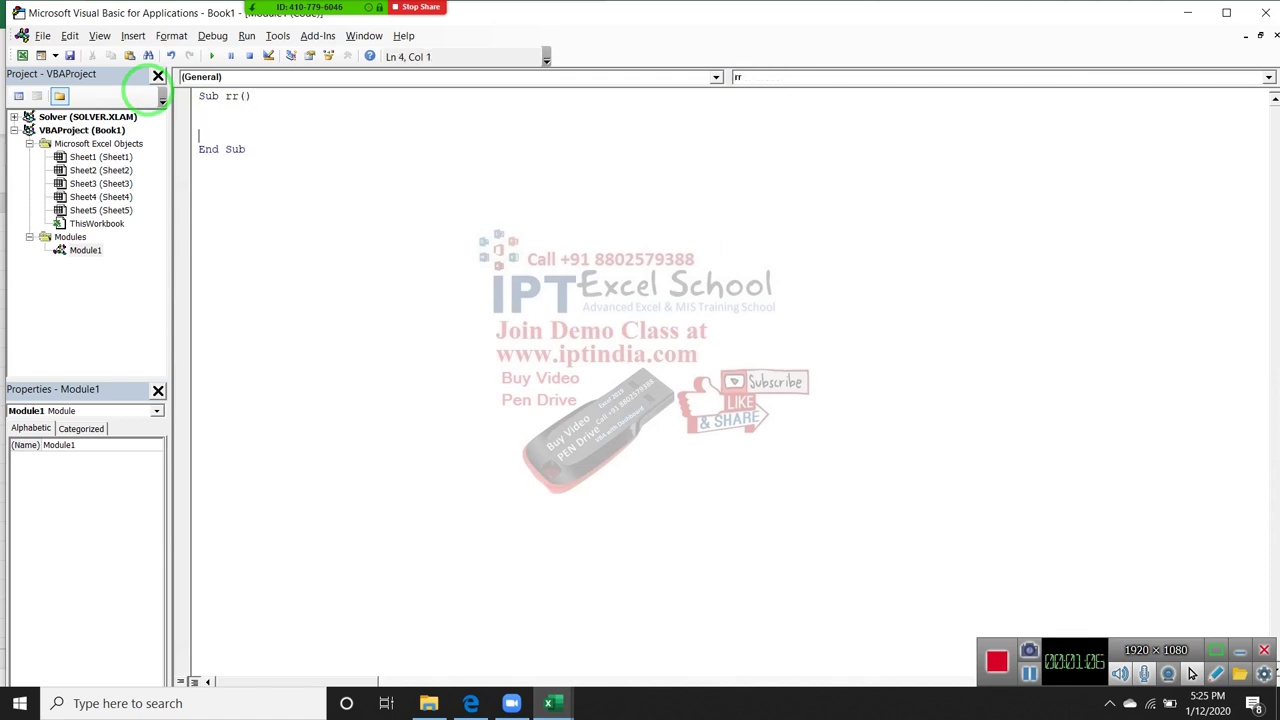
{"action": "type", "text": "wor"}
{"action": "type", "text": "kbook"}
{"action": "key", "text": "BackSpace"}
{"action": "type", "text": "oks"}
{"action": "key", "text": "Return"}
{"action": "type", "text": "shee"}
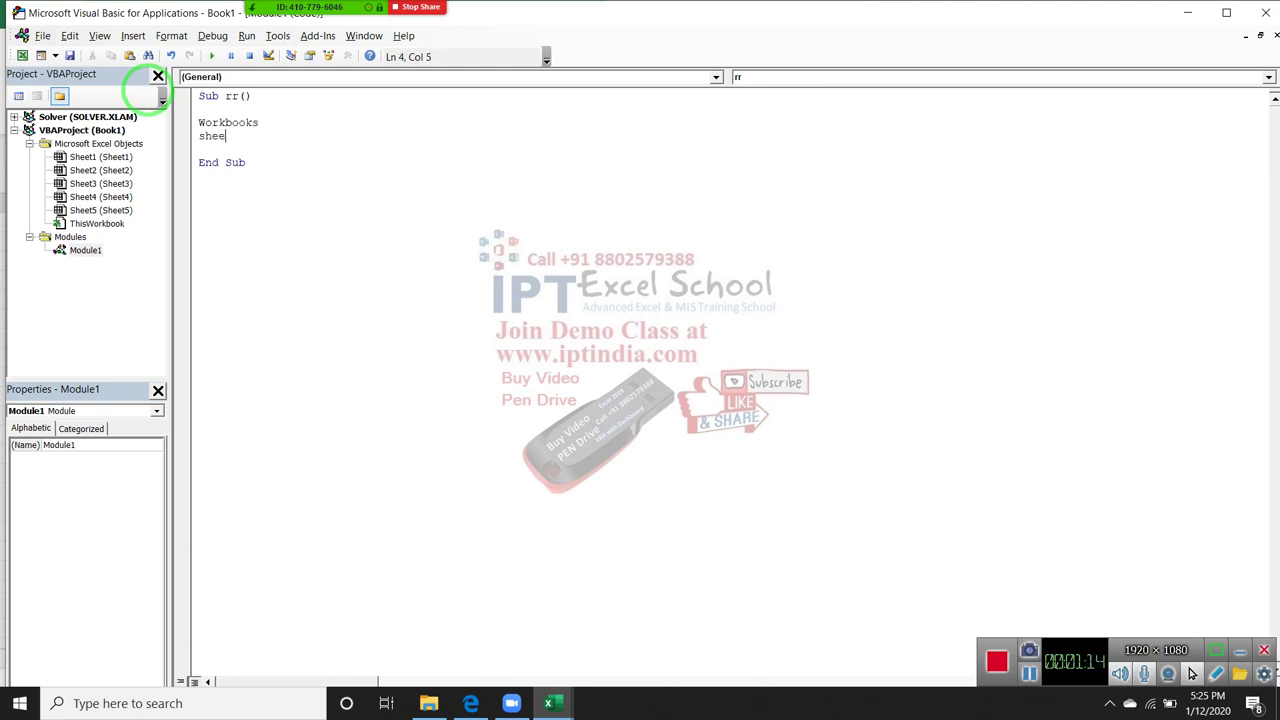
{"action": "type", "text": "ts"}
{"action": "key", "text": "Return"}
{"action": "type", "text": "ran"}
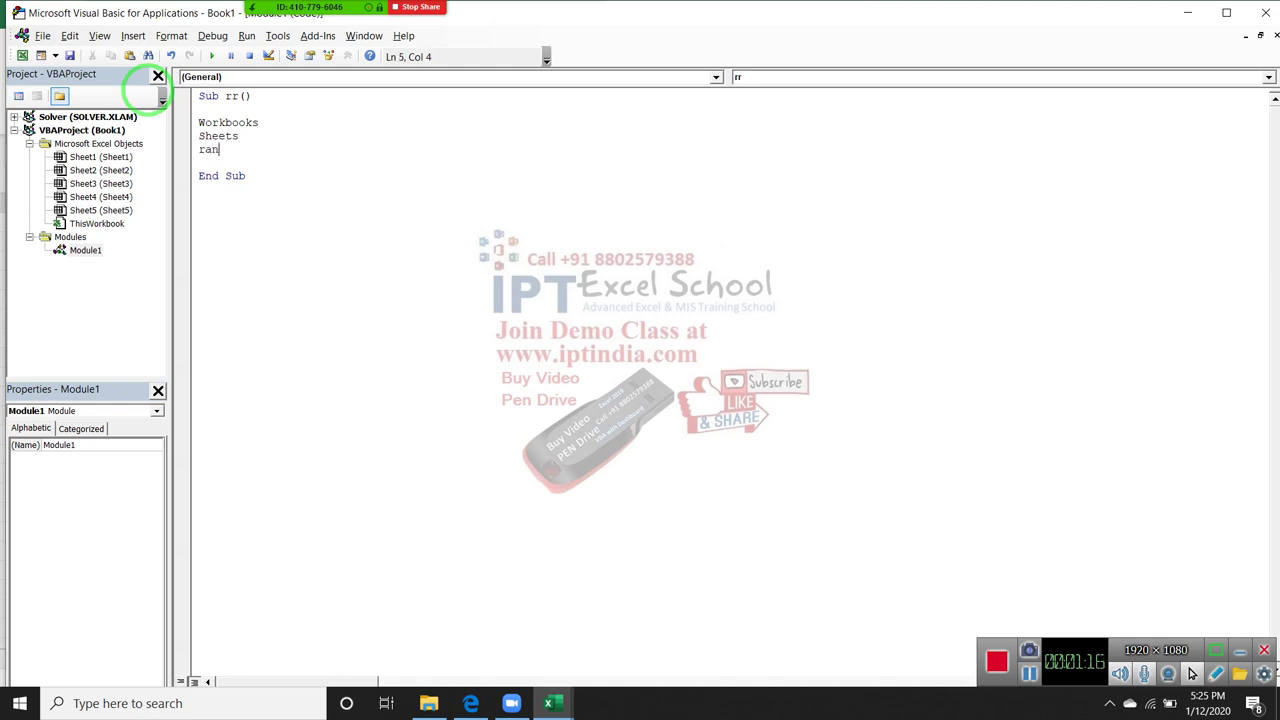
{"action": "type", "text": "ge"}
{"action": "key", "text": "Return"}
- Add an Application line above Workbooks and remove the extra blank line
{"action": "key", "text": "Up"}
{"action": "key", "text": "Return"}
{"action": "key", "text": "Up"}
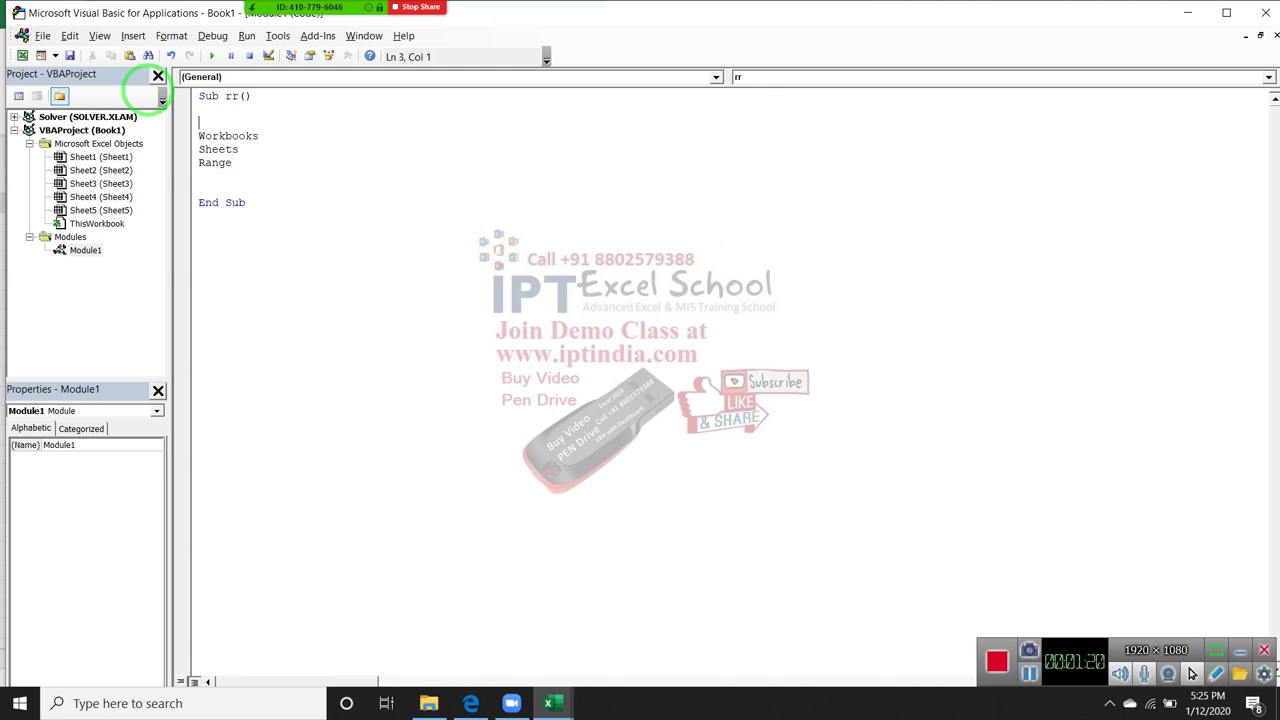
{"action": "type", "text": "Applica"}
{"action": "type", "text": "tion"}
{"action": "key", "text": "Return"}
{"action": "key", "text": "Delete"}
- Select the Workbooks, Sheets and Range lines in turn, then add a blank line after Range
{"action": "key", "text": "Up"}
{"action": "key", "text": "shift+Up"}
{"action": "key", "text": "shift+Down"}
{"action": "key", "text": "shift+Down"}
{"action": "key", "text": "Right"}
{"action": "key", "text": "shift+Down"}
{"action": "key", "text": "Right"}
{"action": "key", "text": "shift+Down"}
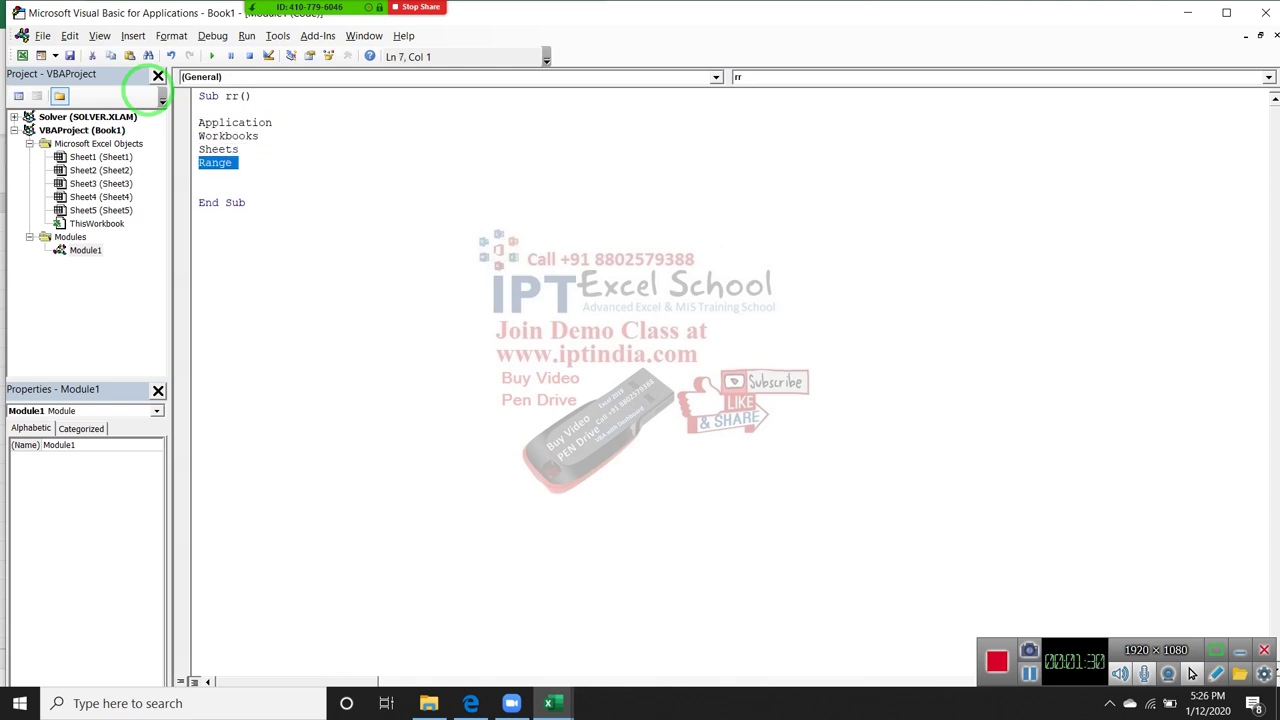
{"action": "key", "text": "Right"}
{"action": "key", "text": "Return"}
{"action": "key", "text": "Return"}
{"action": "key", "text": "Return"}
{"action": "key", "text": "Return"}
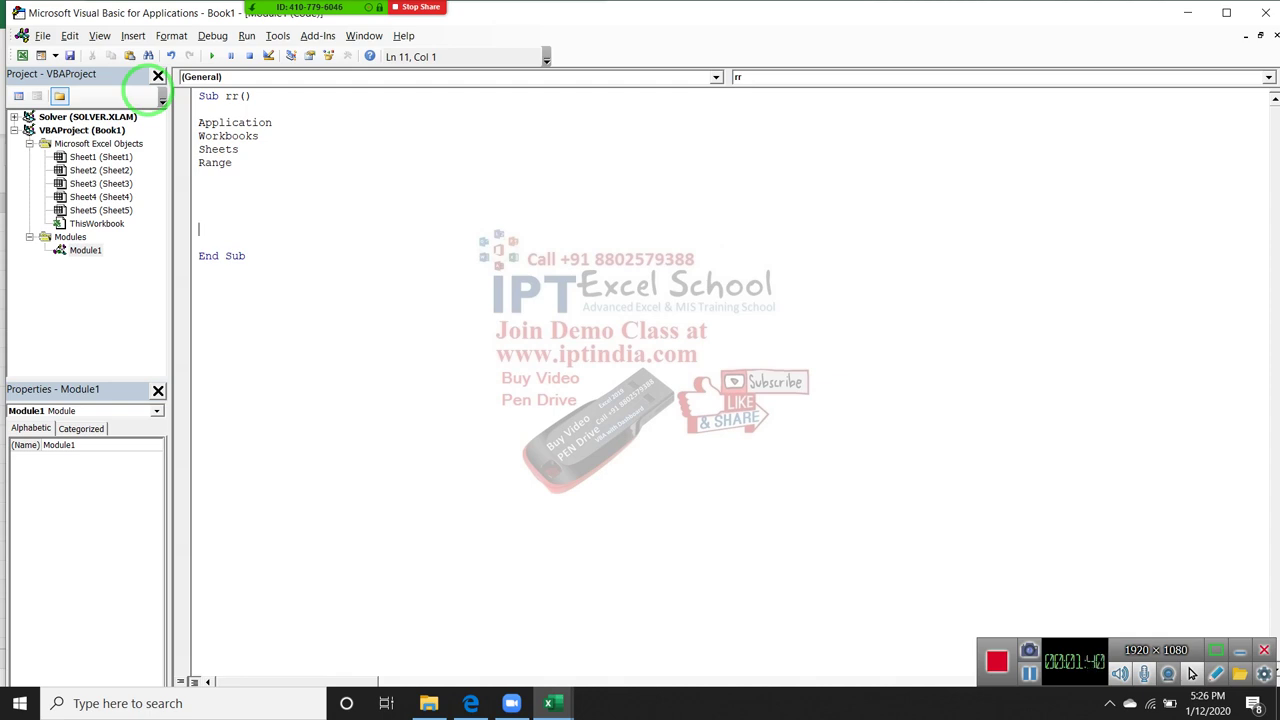
- Add a Workbooks.Add line before End Sub using the Add completion
{"action": "key", "text": "Return"}
{"action": "key", "text": "Up"}
{"action": "key", "text": "Up"}
{"action": "type", "text": "orkb"}
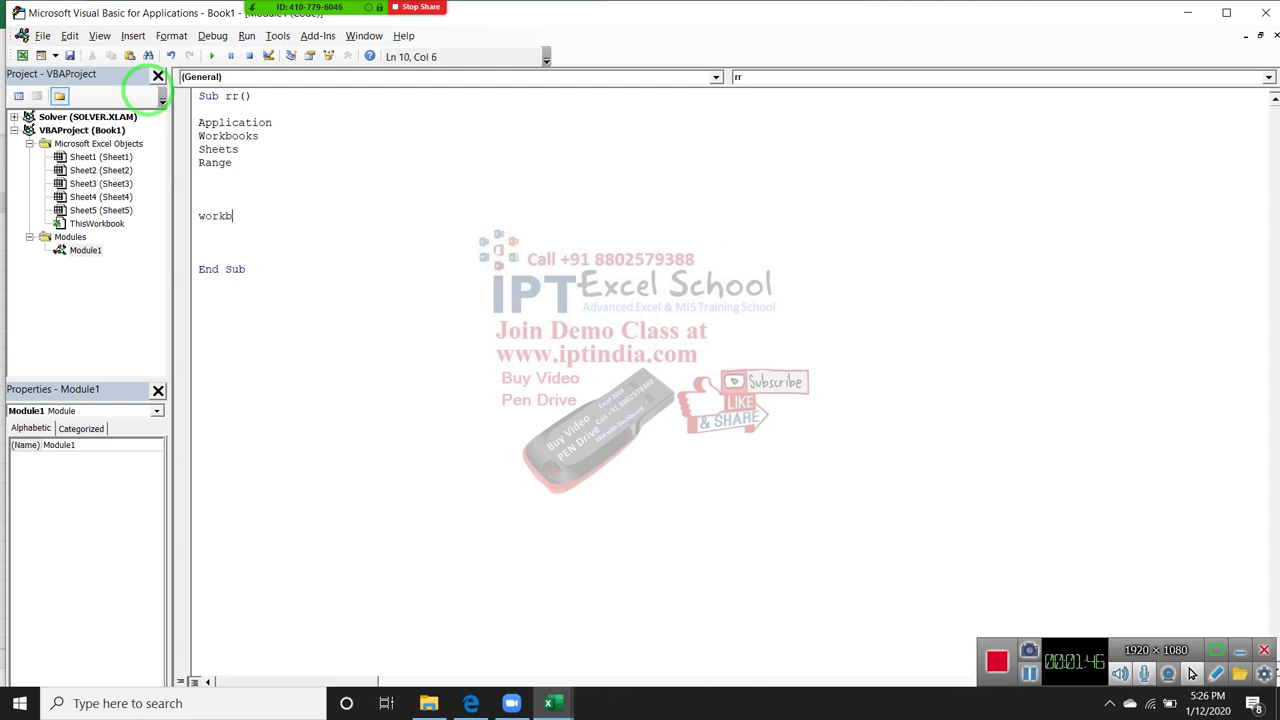
{"action": "type", "text": "ooks.ad"}
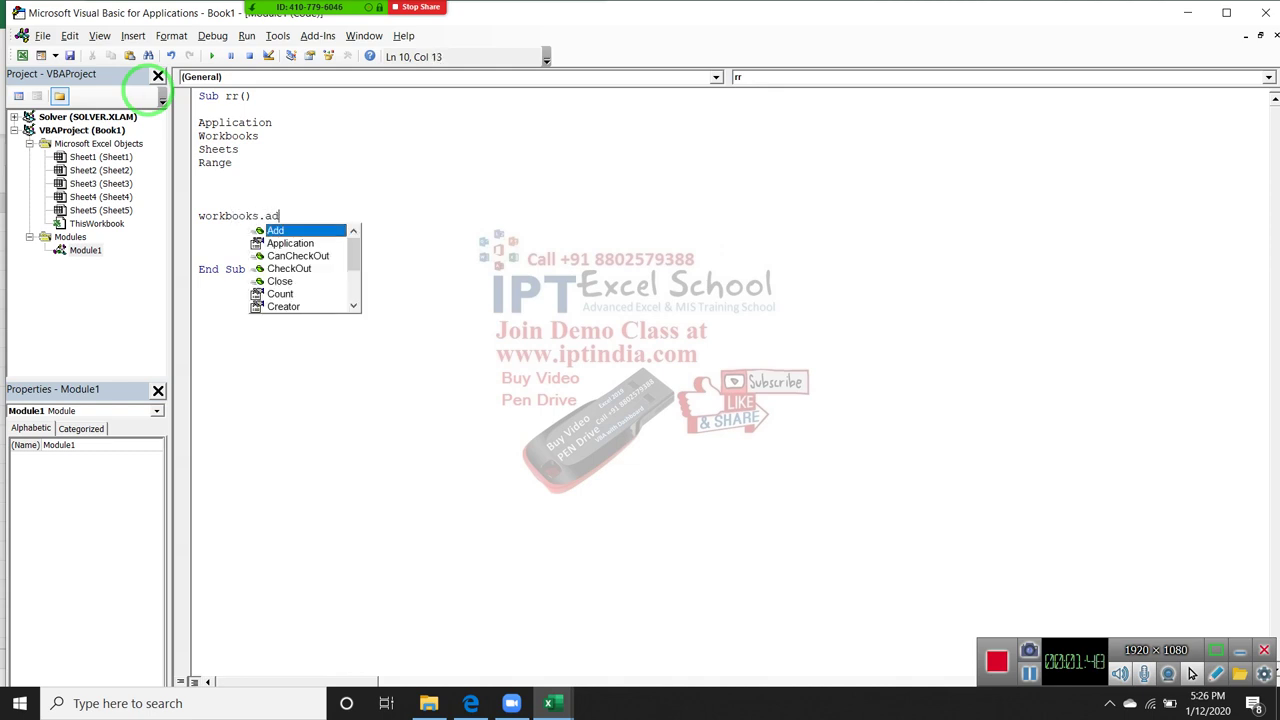
{"action": "key", "text": "Tab"}
{"action": "key", "text": "Return"}
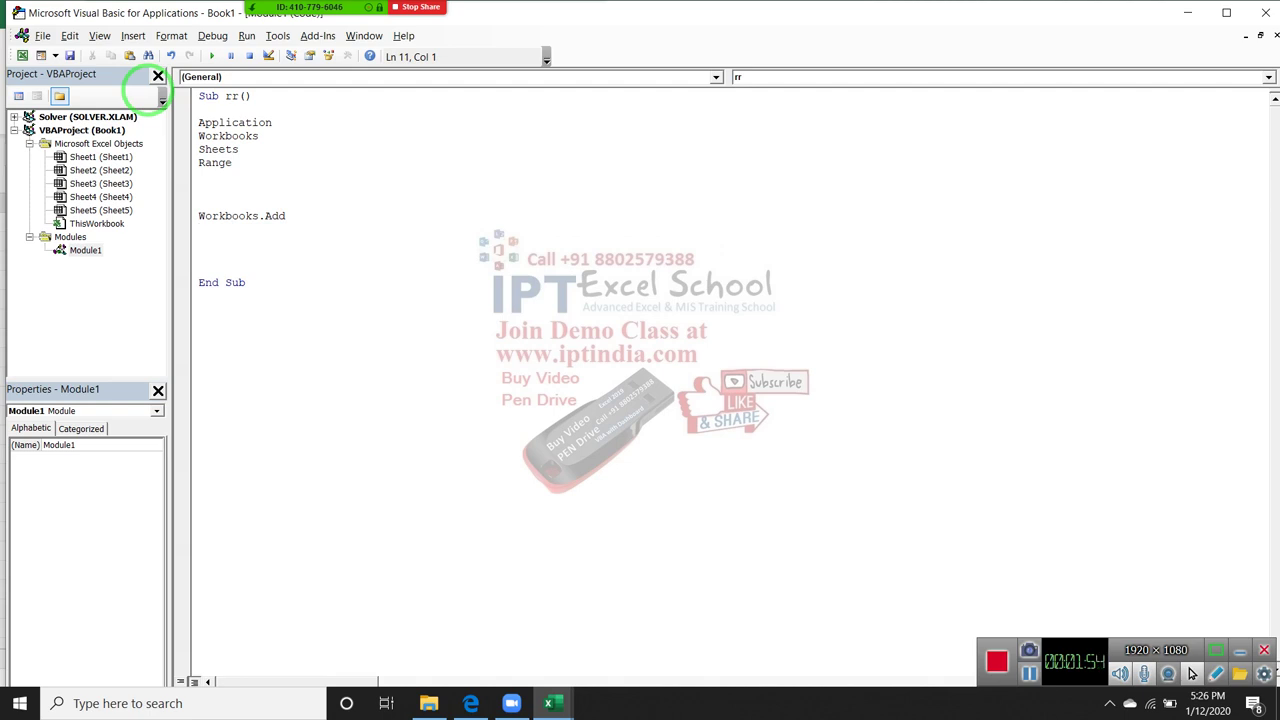
- Type Workbooks("Book.xlsx").SaveAs "Path/Name.Xlsm" on a new line, fixing the typos
{"action": "key", "text": "Return"}
{"action": "type", "text": "work"}
{"action": "type", "text": "book"}
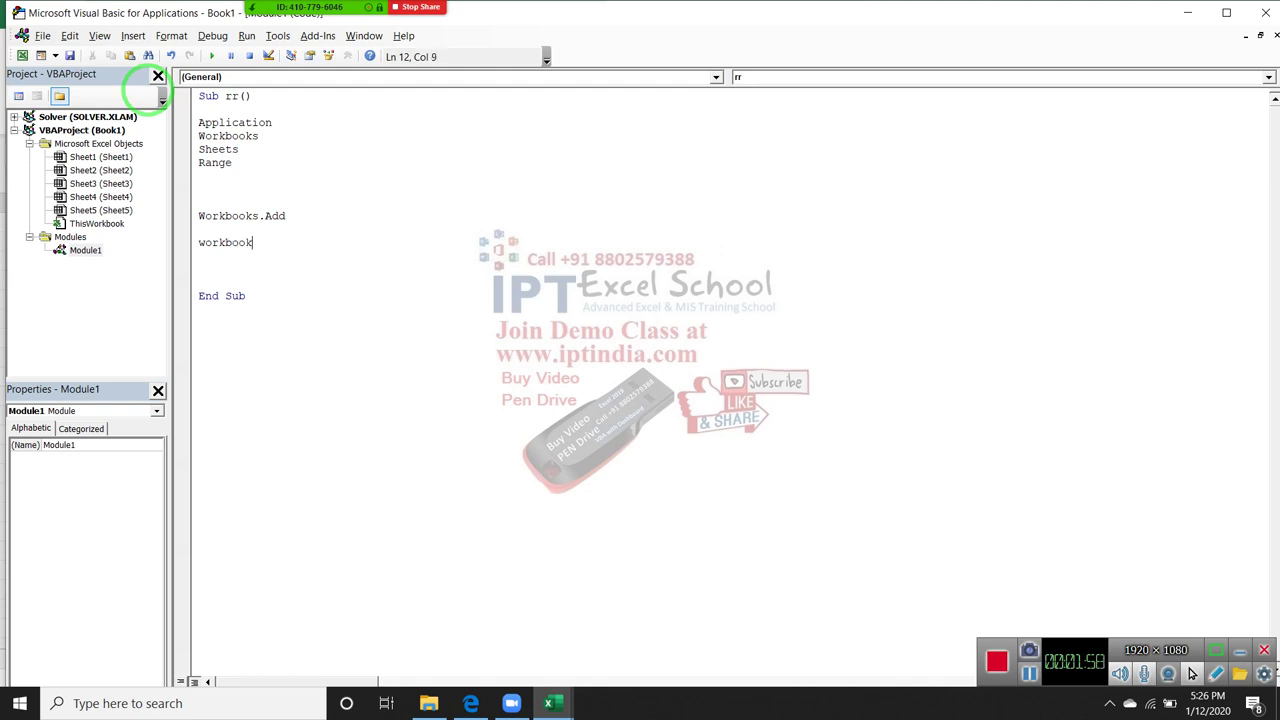
{"action": "type", "text": "s(\""}
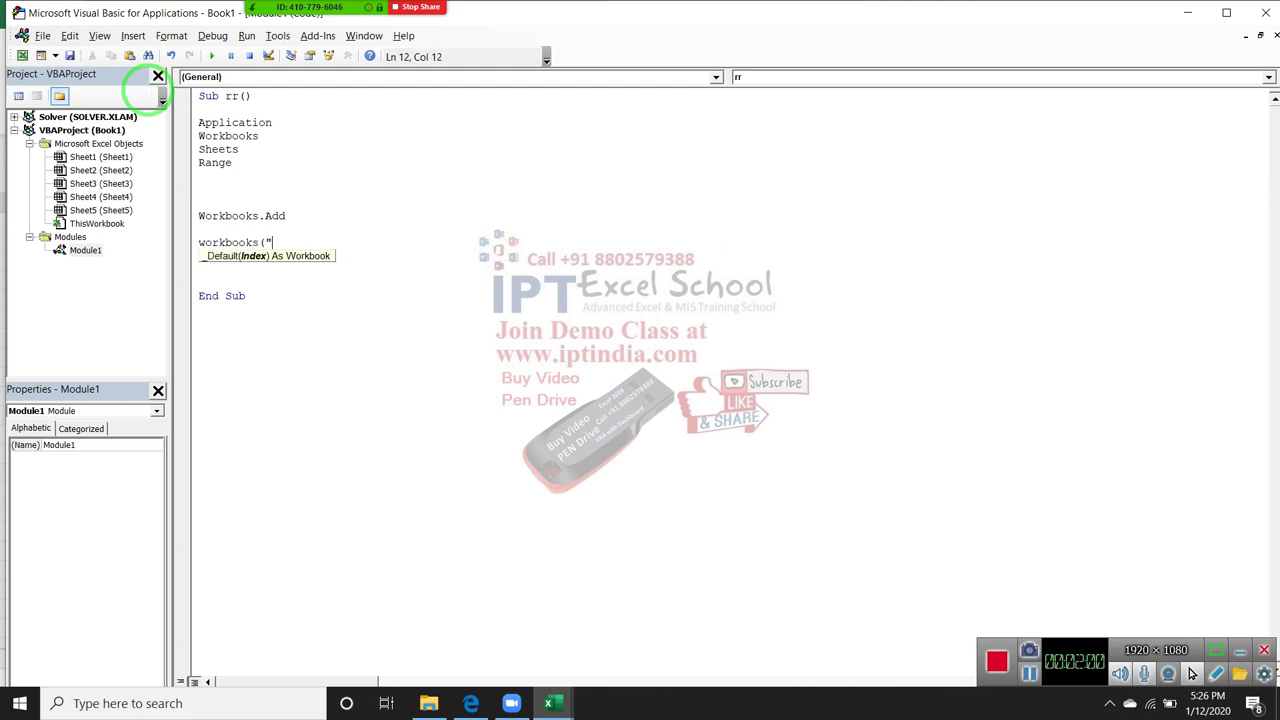
{"action": "type", "text": "Book."}
{"action": "type", "text": "xlsx\""}
{"action": "type", "text": ").,"}
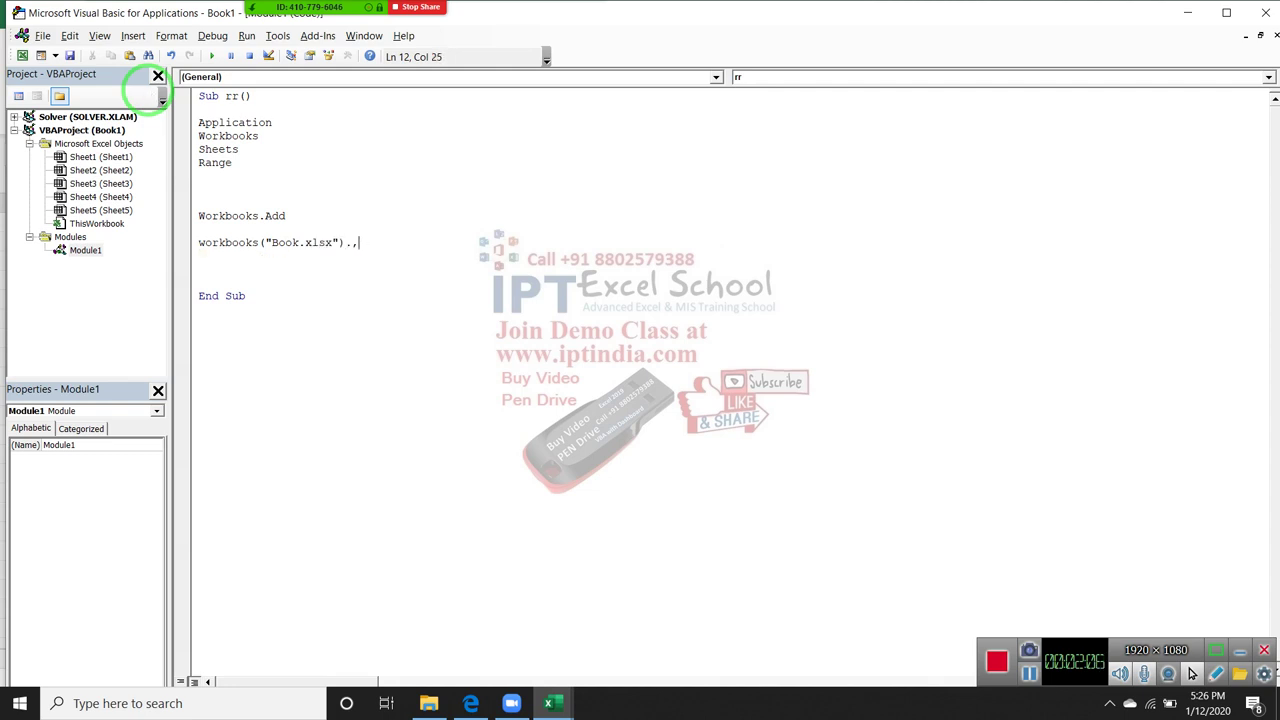
{"action": "key", "text": "BackSpace"}
{"action": "type", "text": "s"}
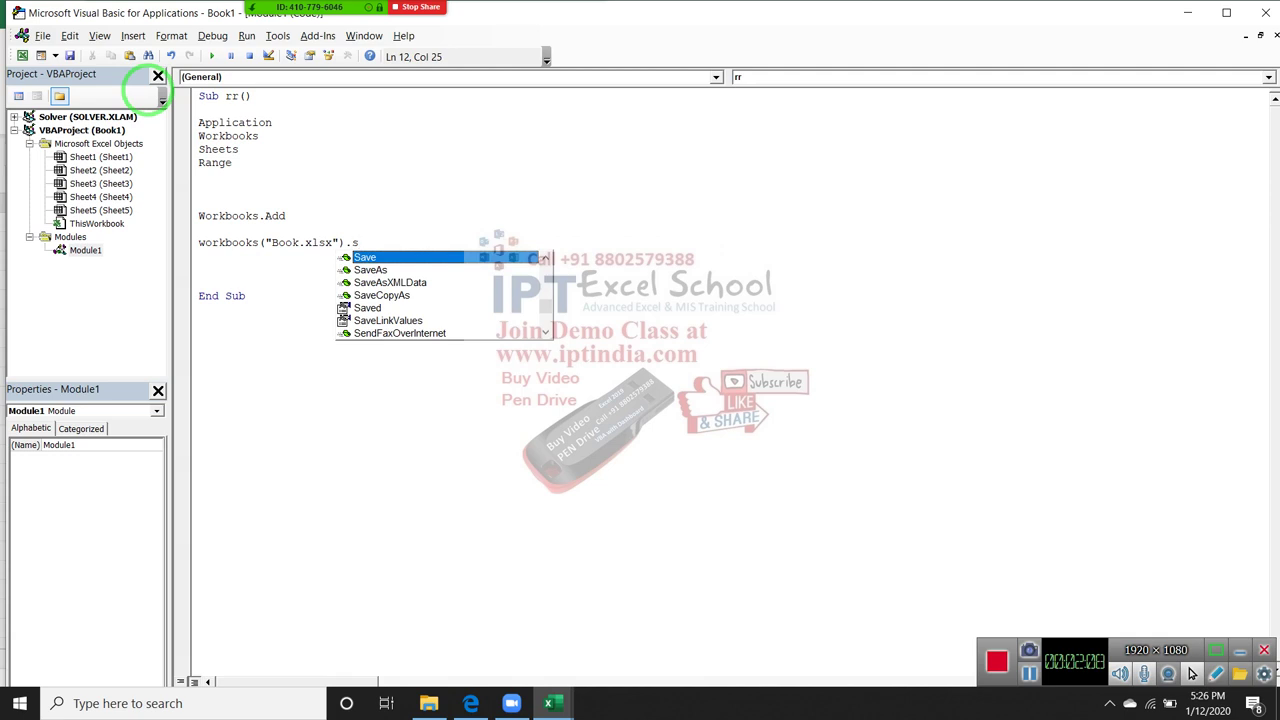
{"action": "type", "text": "aveAs "}
{"action": "type", "text": "\"P"}
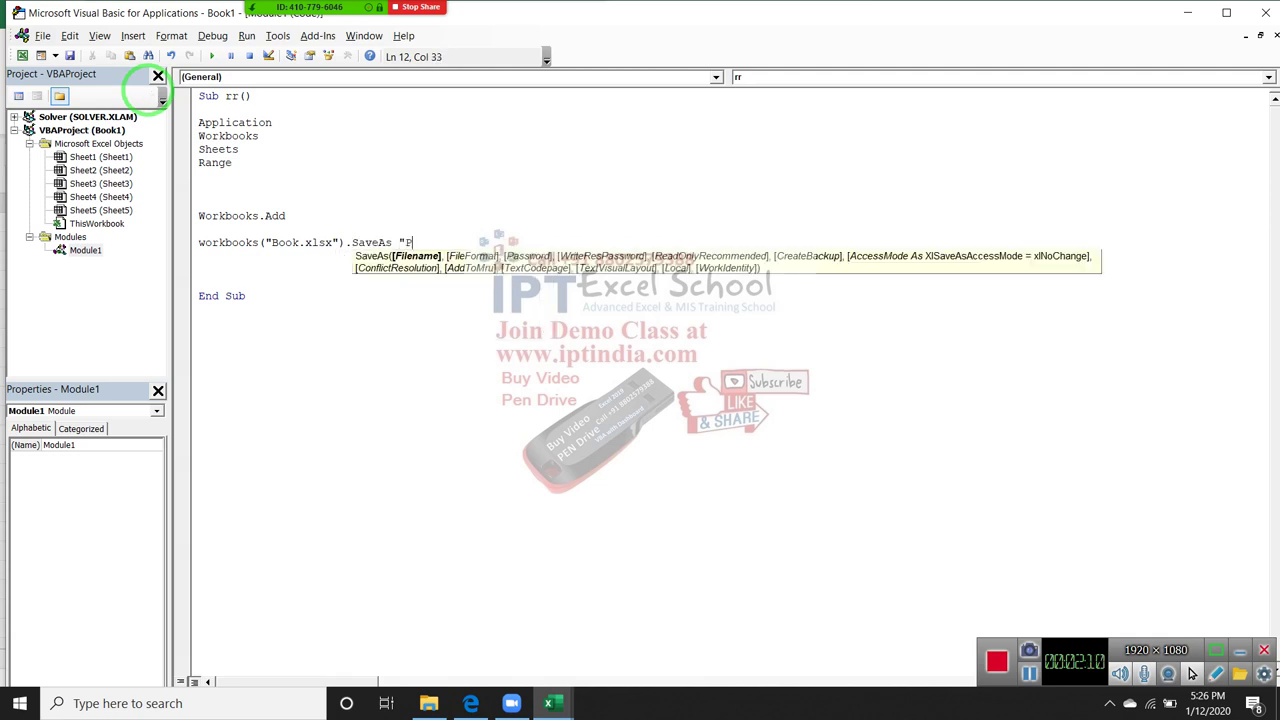
{"action": "type", "text": "at"}
{"action": "type", "text": "/"}
{"action": "type", "text": "Name"}
{"action": "key", "text": "BackSpace"}
{"action": "key", "text": "BackSpace"}
{"action": "type", "text": "lsm"}
{"action": "type", "text": "\""}
{"action": "key", "text": "BackSpace"}
{"action": "key", "text": "BackSpace"}
{"action": "type", "text": "\""}
{"action": "key", "text": "Return"}
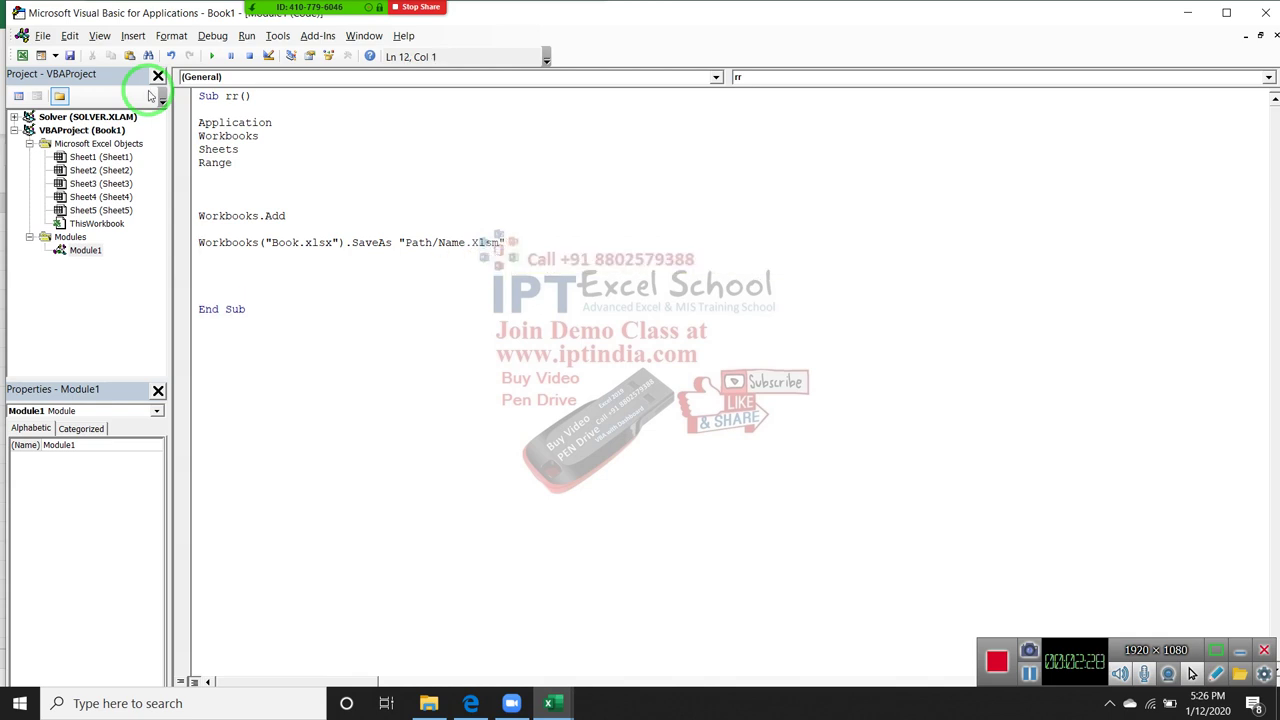
- Select the SaveAs line, then the Workbooks.Add line
{"action": "key", "text": "shift+Down"}
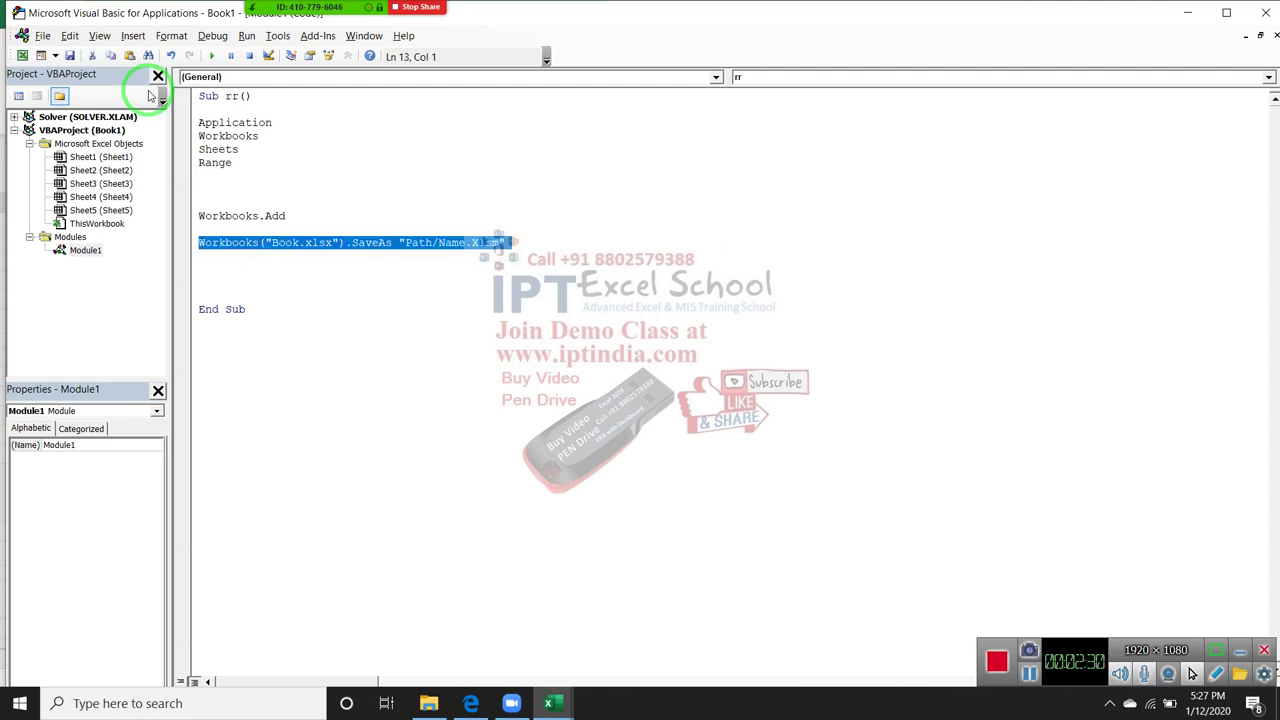
{"action": "key", "text": "shift+Up"}
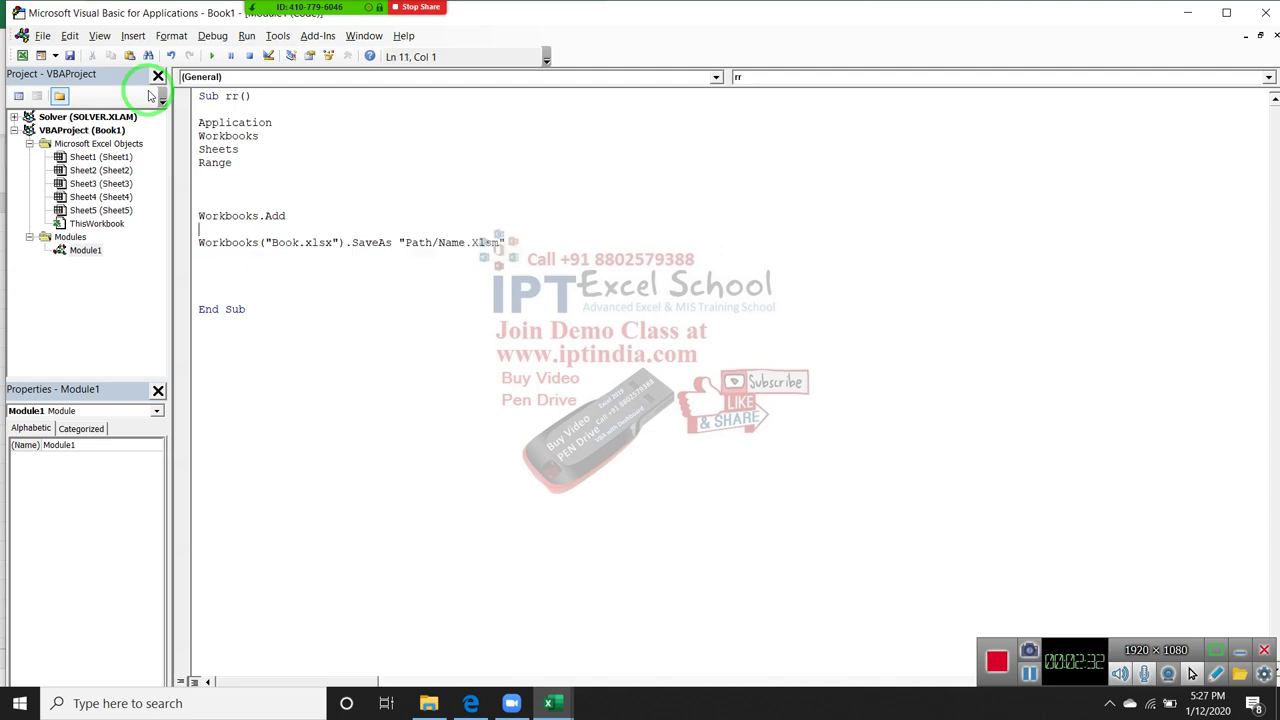
{"action": "key", "text": "shift+Down"}
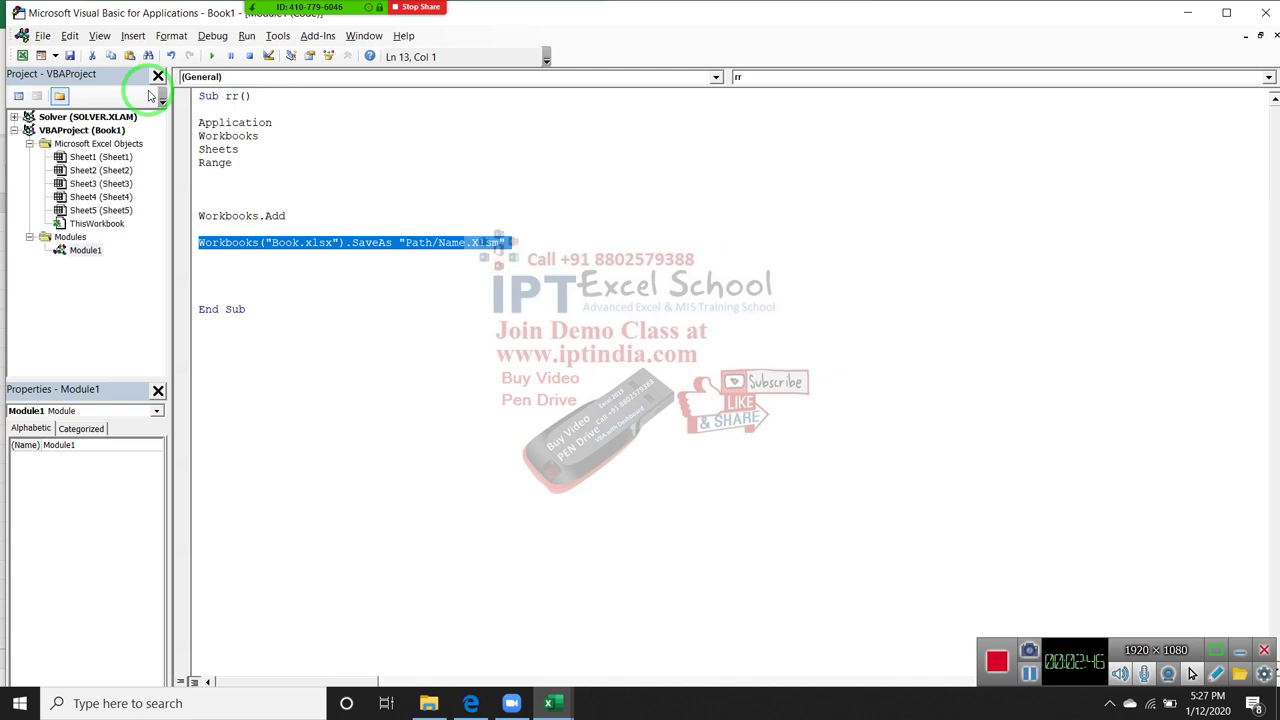
{"action": "key", "text": "Up"}
{"action": "key", "text": "Up"}
{"action": "key", "text": "Up"}
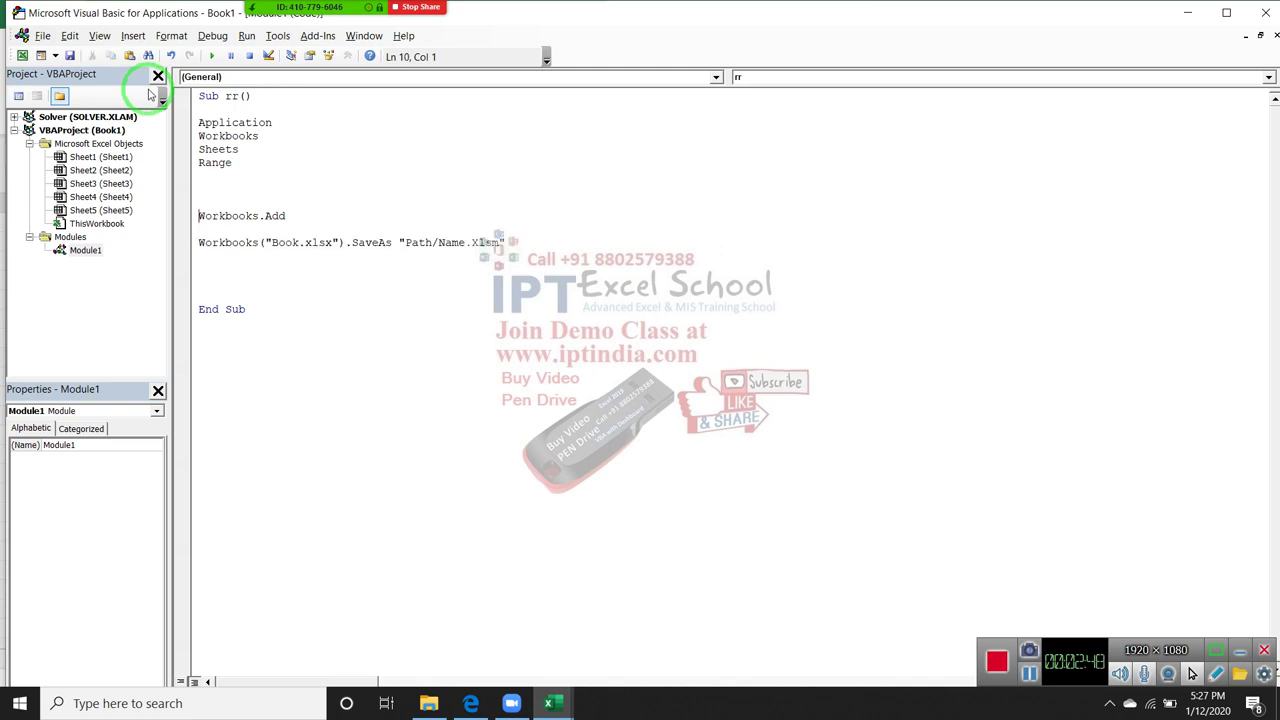
{"action": "key", "text": "shift+Down"}
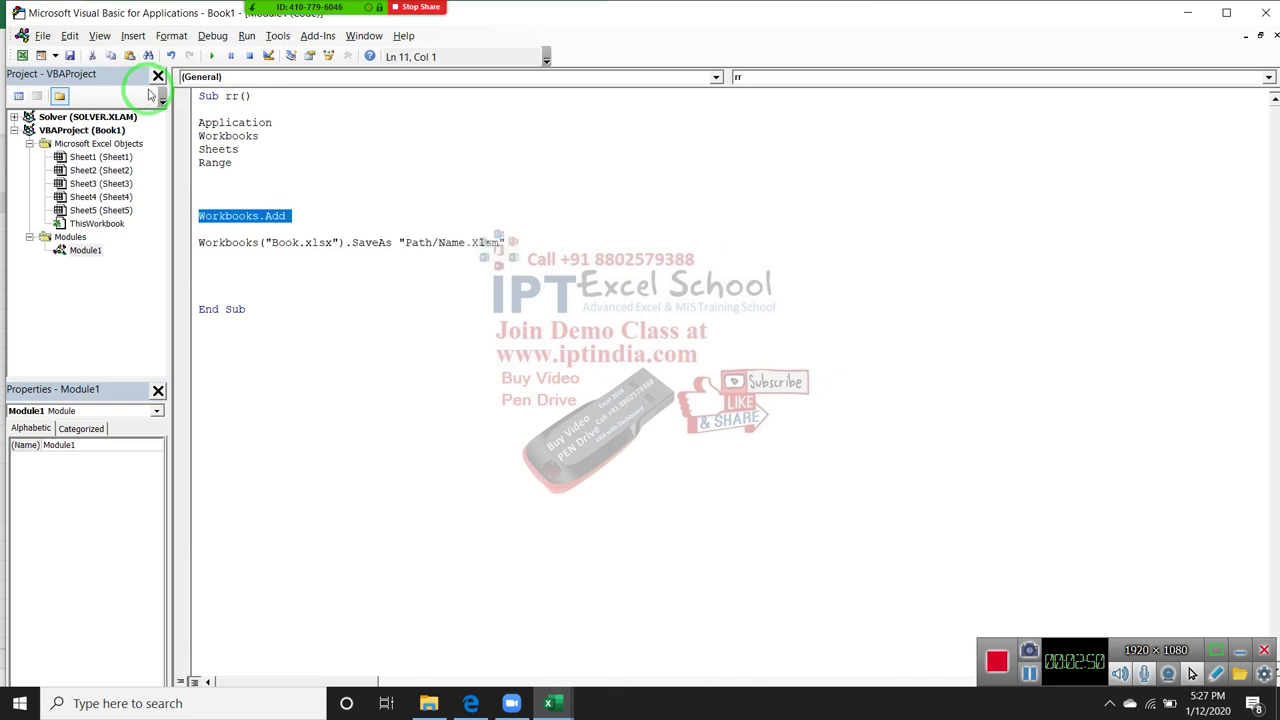
{"action": "left_click", "coordinate": [560, 700]}
{"action": "left_click", "coordinate": [503, 638]}
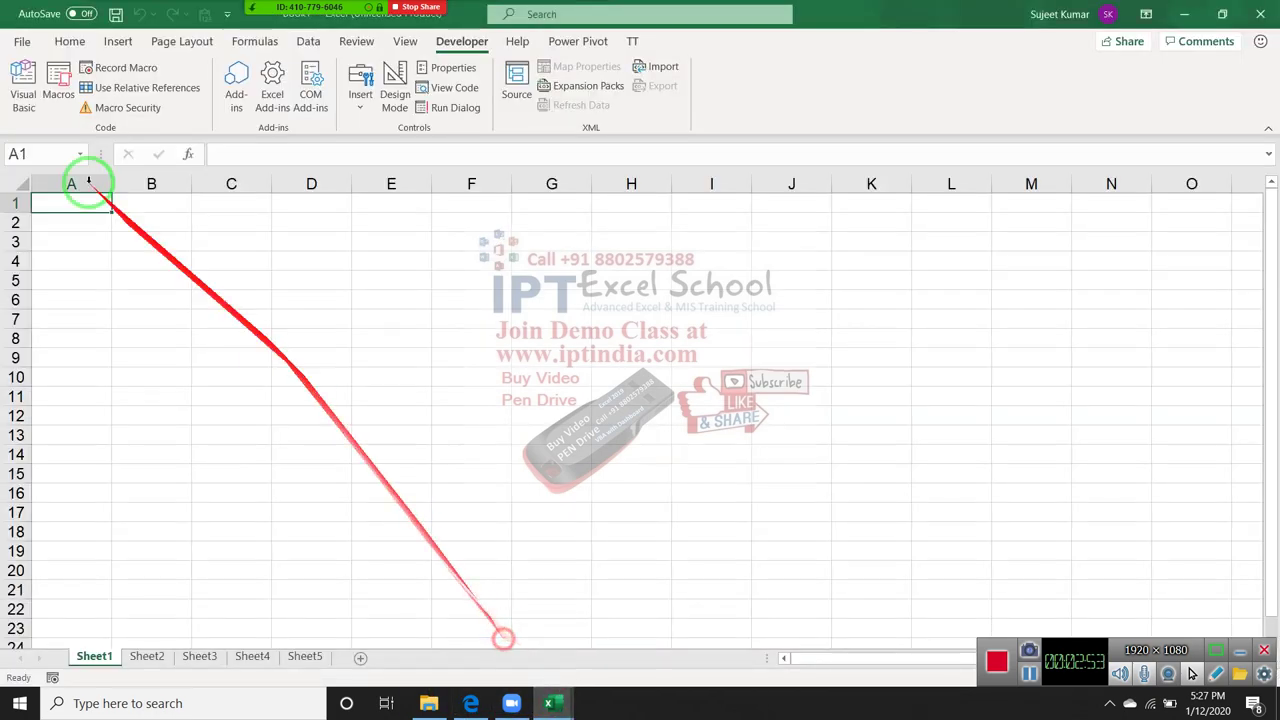
{"action": "left_click", "coordinate": [22, 42]}
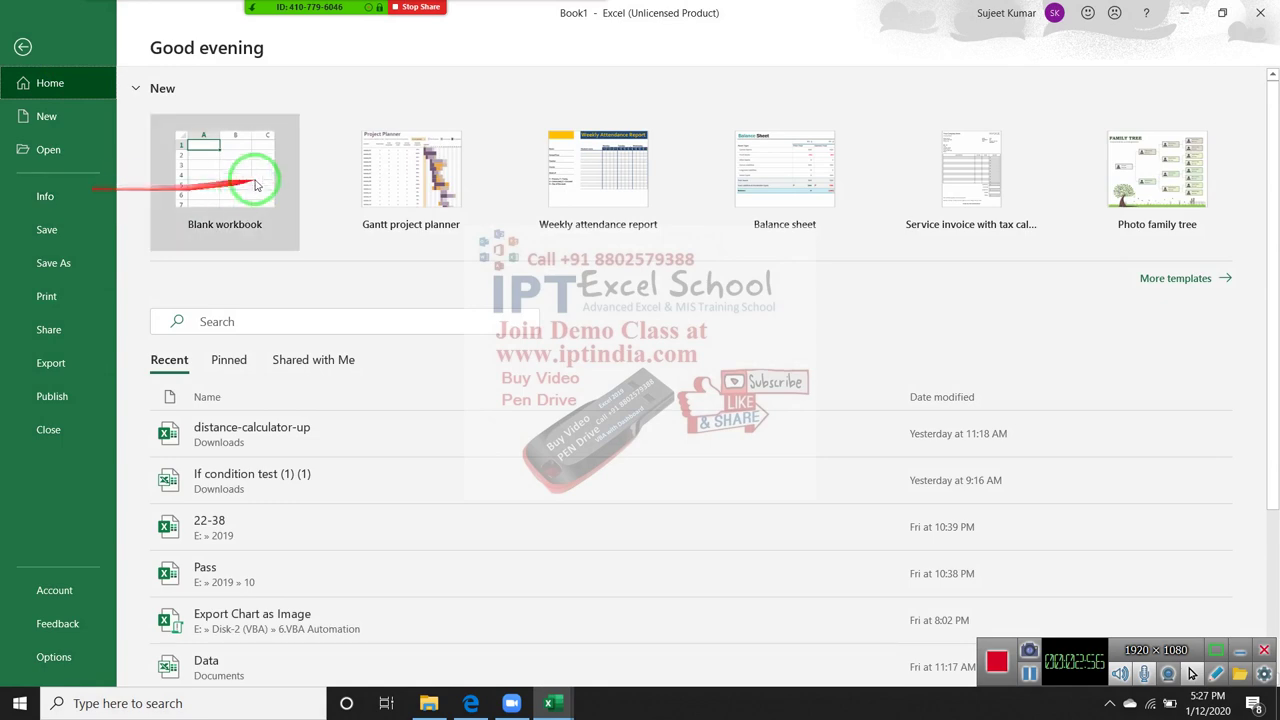
{"action": "left_click", "coordinate": [251, 205]}
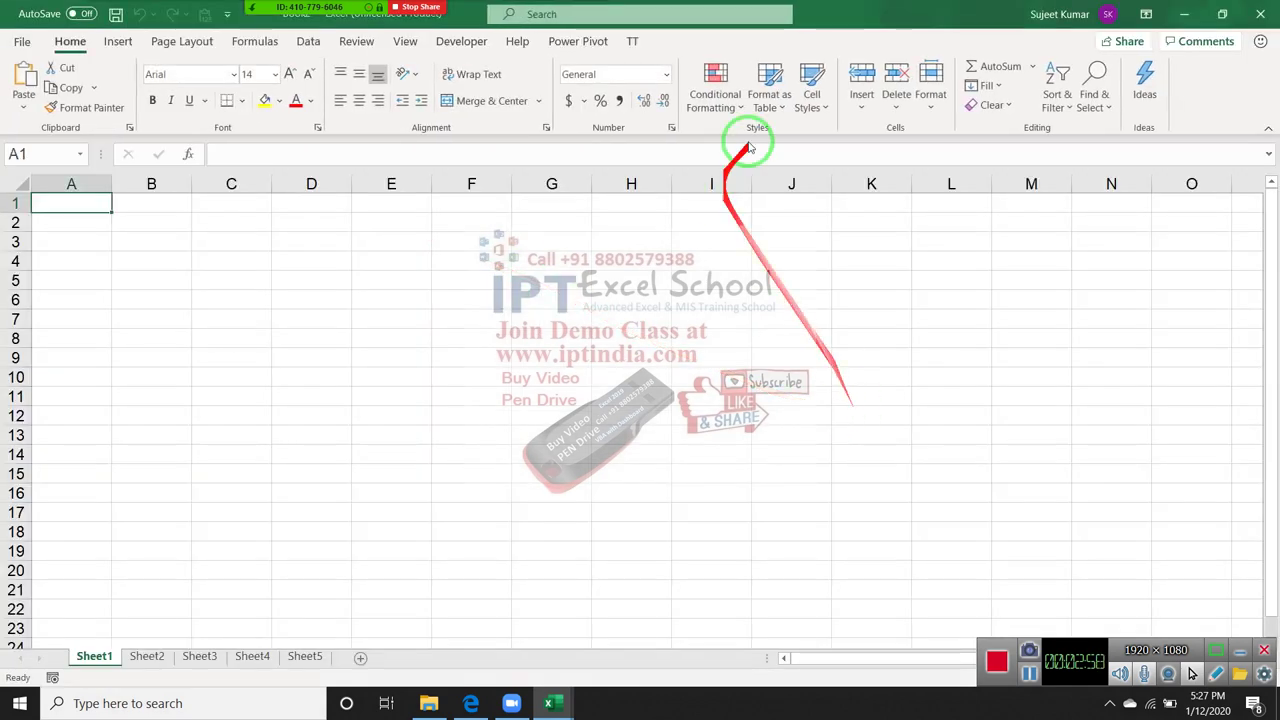
{"action": "left_click_drag", "start_coordinate": [910, 14], "coordinate": [928, 165]}
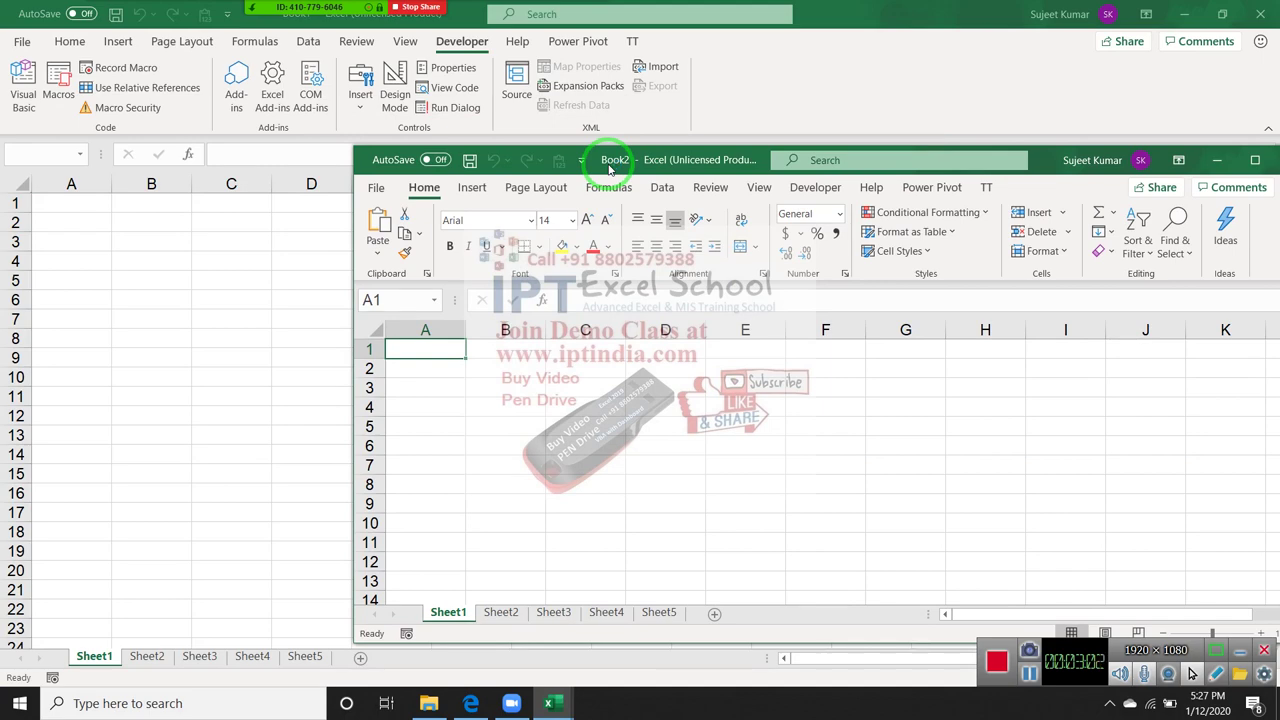
{"action": "left_click_drag", "start_coordinate": [611, 168], "coordinate": [386, 164]}
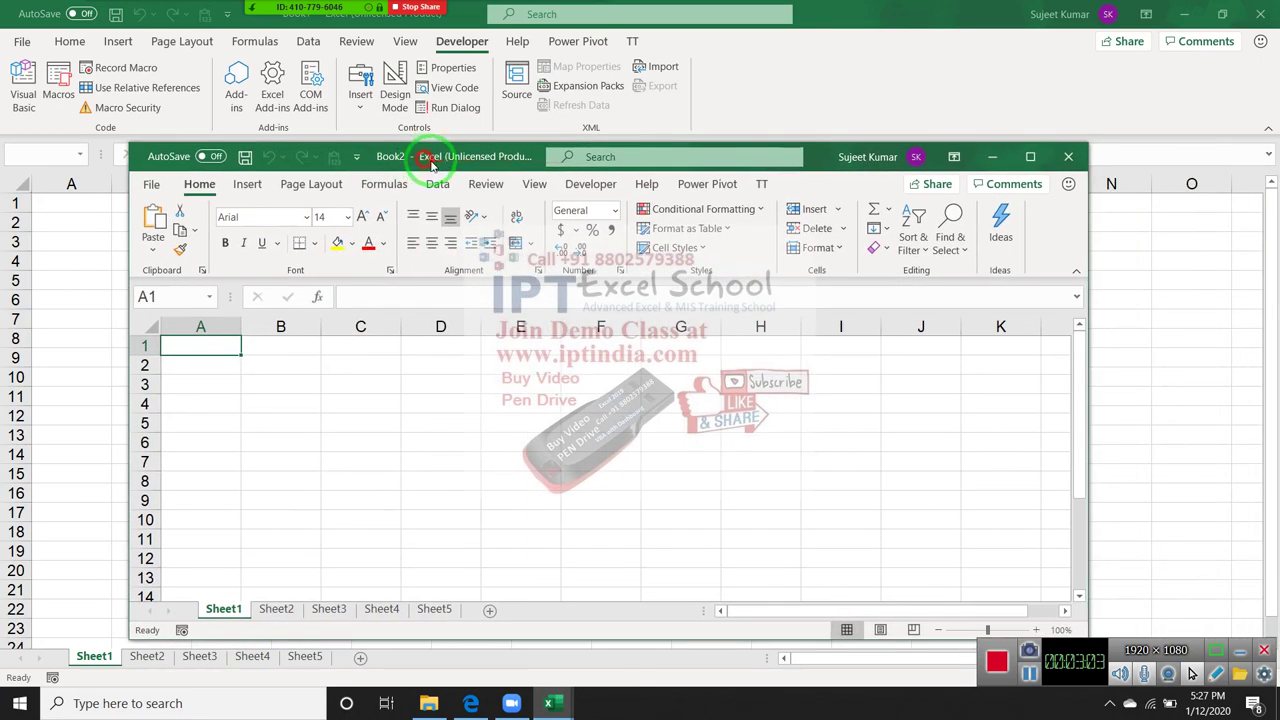
{"action": "left_click", "coordinate": [1068, 156]}
{"action": "mouse_move", "coordinate": [549, 703]}
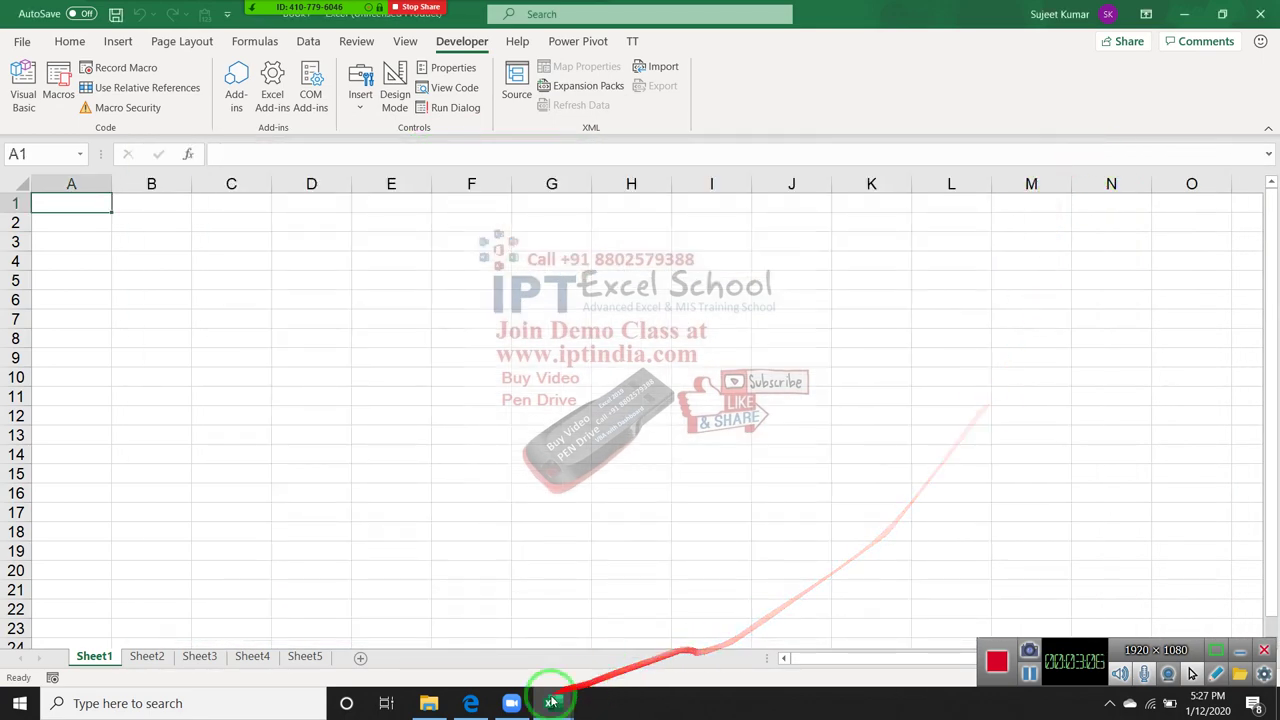
{"action": "left_click", "coordinate": [603, 668]}
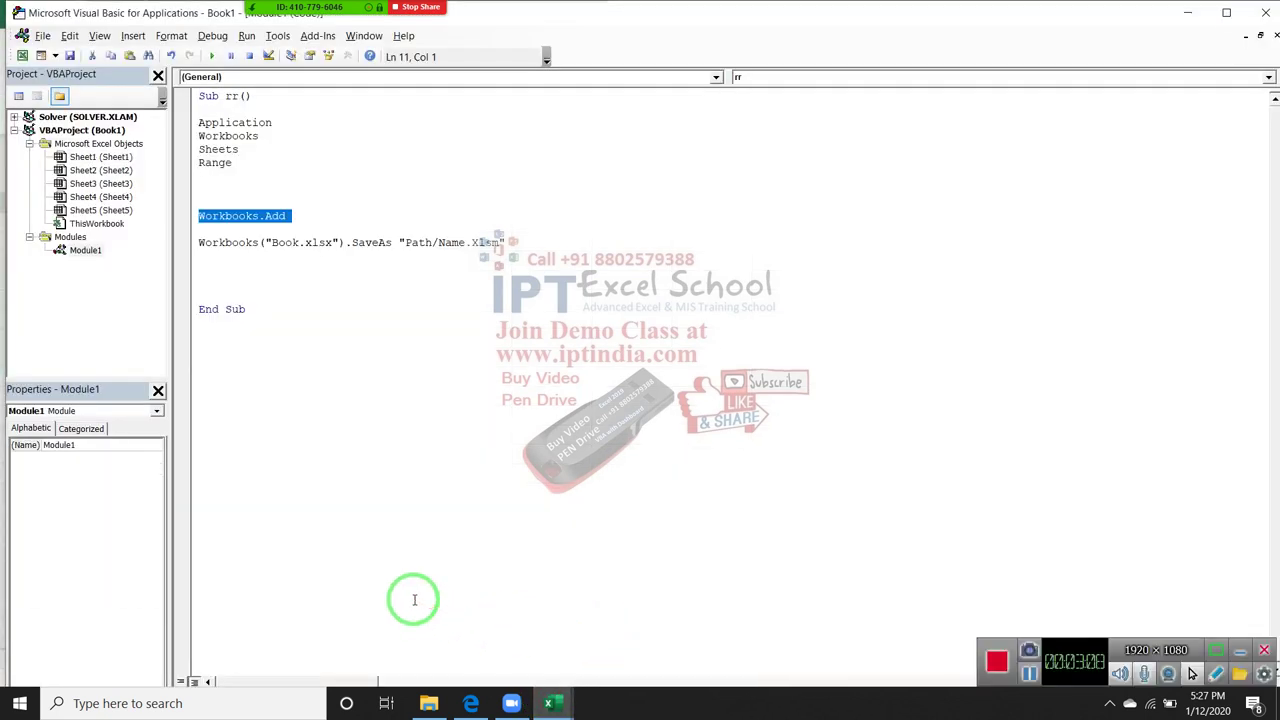
{"action": "left_click", "coordinate": [204, 243]}
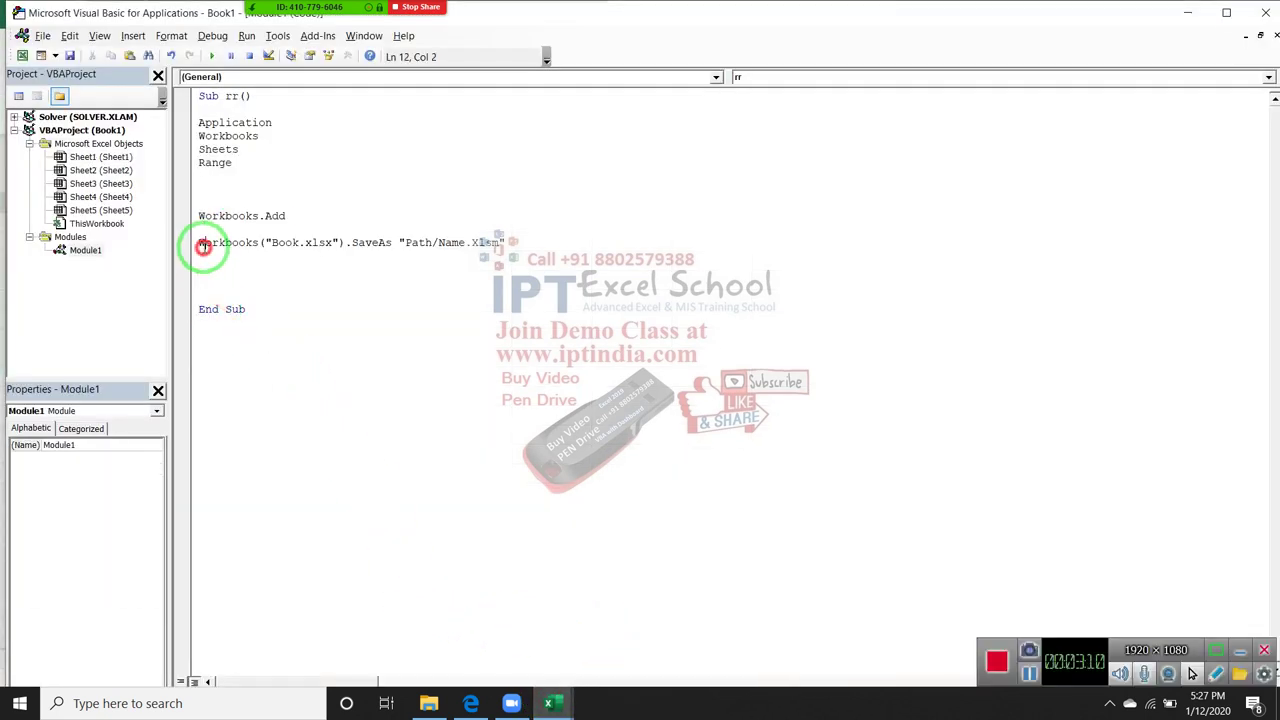
{"action": "left_click", "coordinate": [298, 243]}
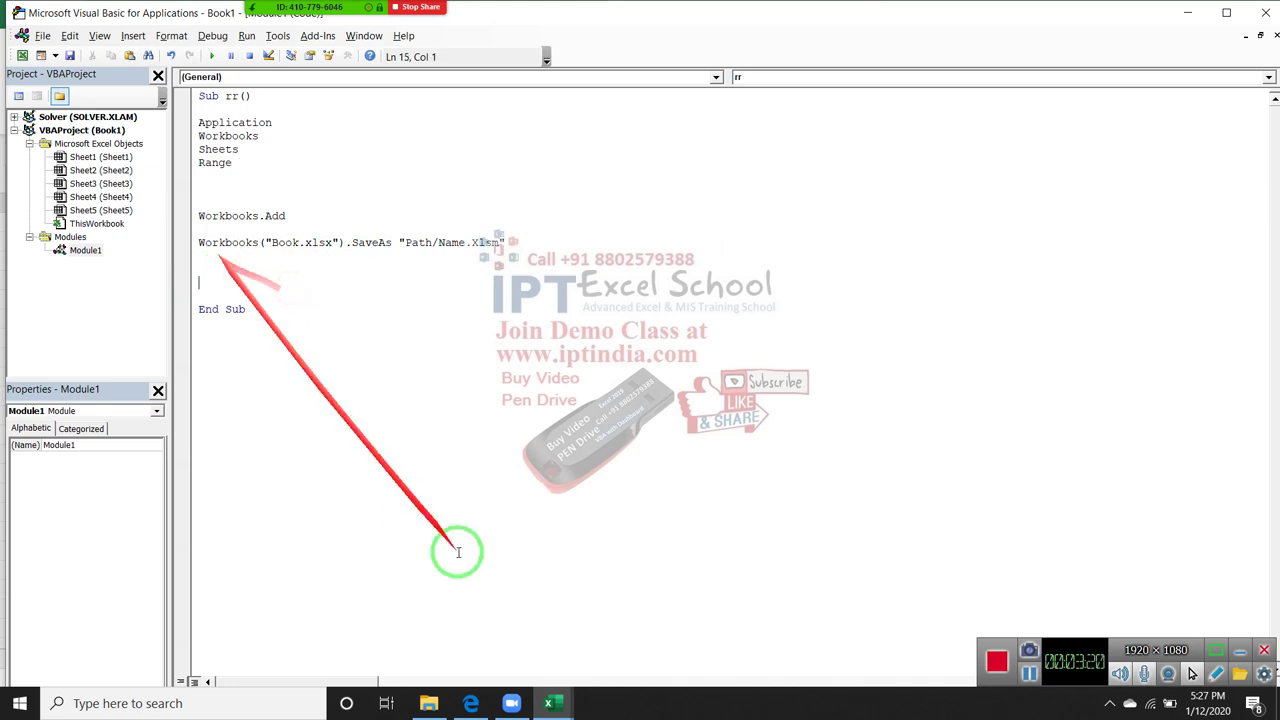
{"action": "left_click", "coordinate": [549, 703]}
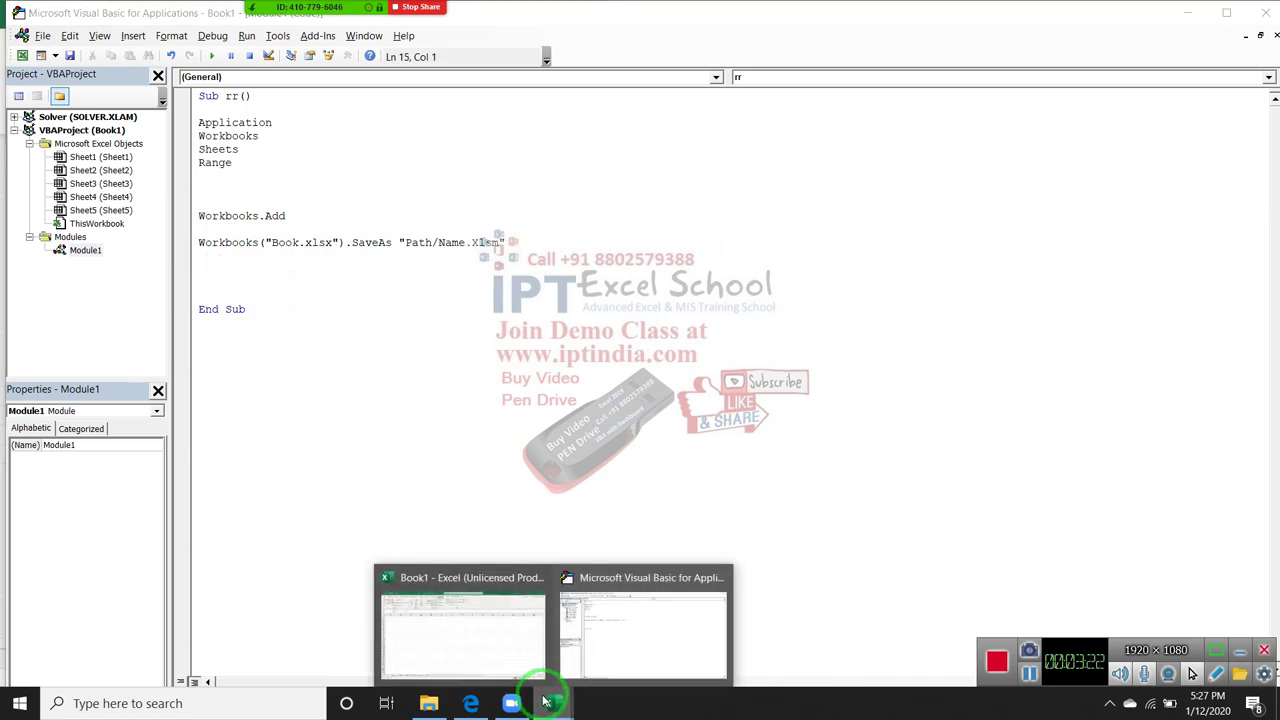
{"action": "left_click", "coordinate": [514, 660]}
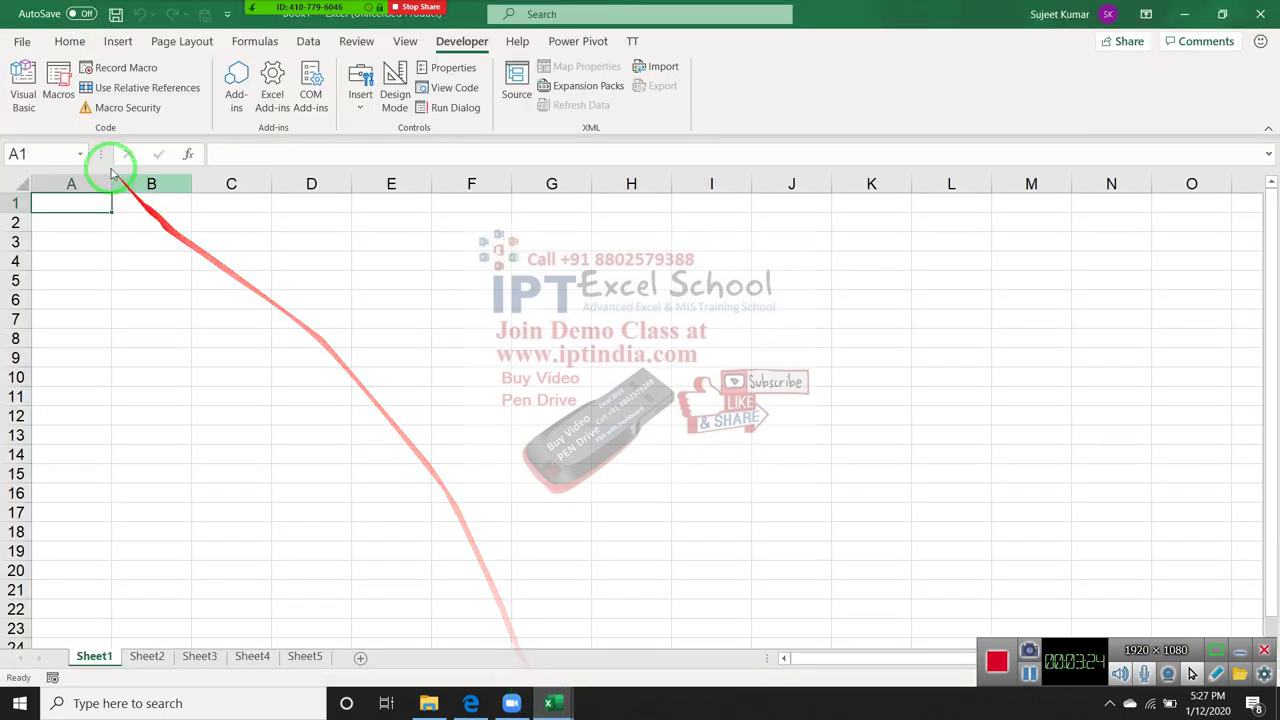
{"action": "left_click", "coordinate": [23, 44]}
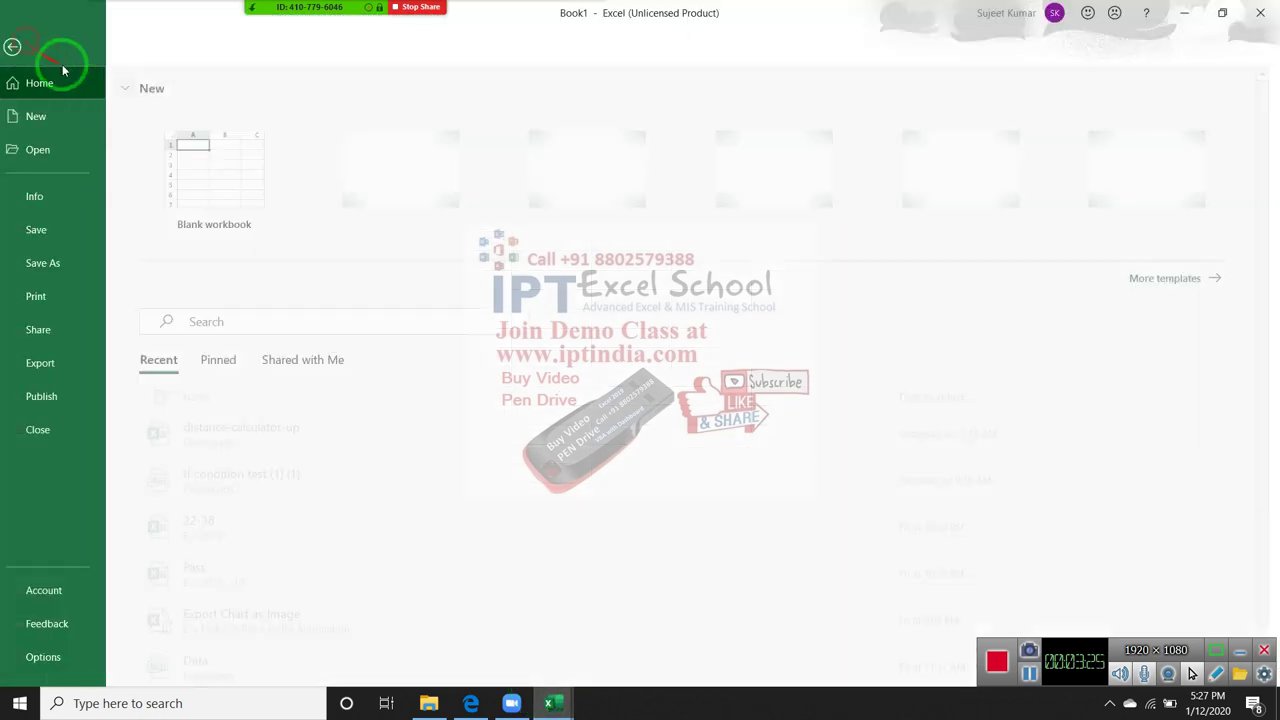
{"action": "left_click", "coordinate": [212, 161]}
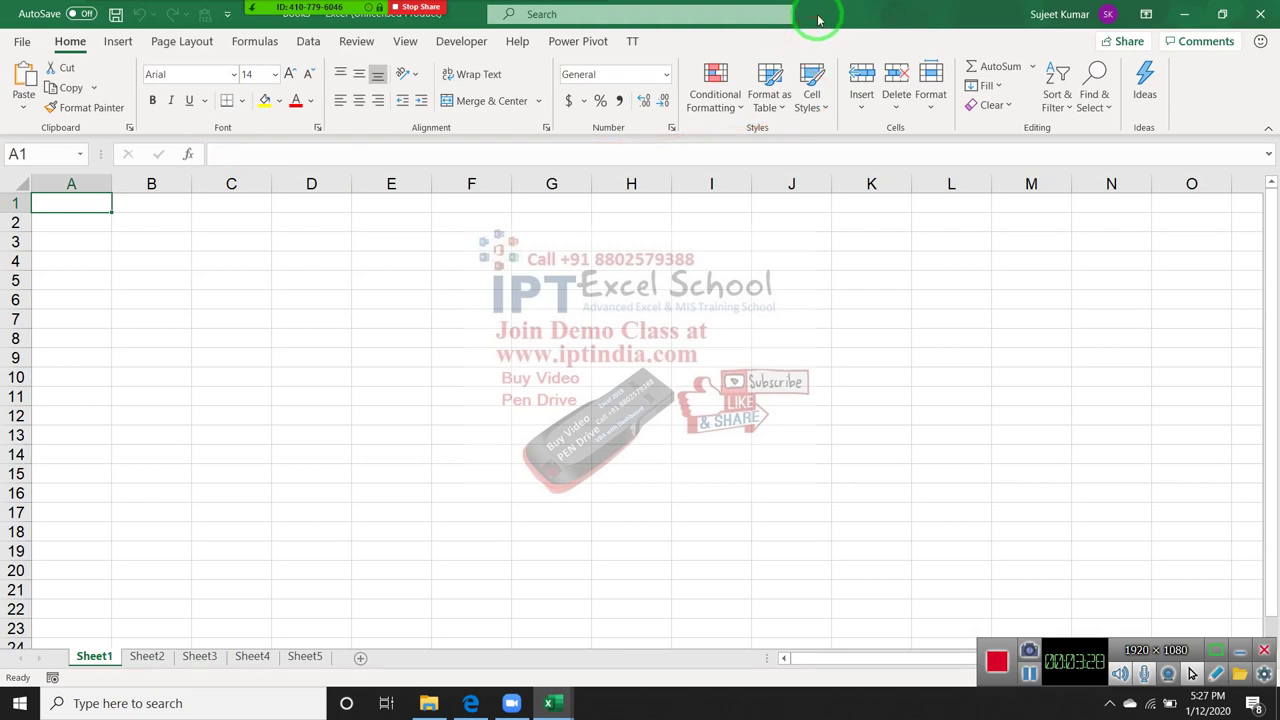
{"action": "mouse_move", "coordinate": [820, 14]}
{"action": "left_mouse_down"}
{"action": "mouse_move", "coordinate": [812, 90]}
{"action": "mouse_move", "coordinate": [505, 190]}
{"action": "left_mouse_up"}
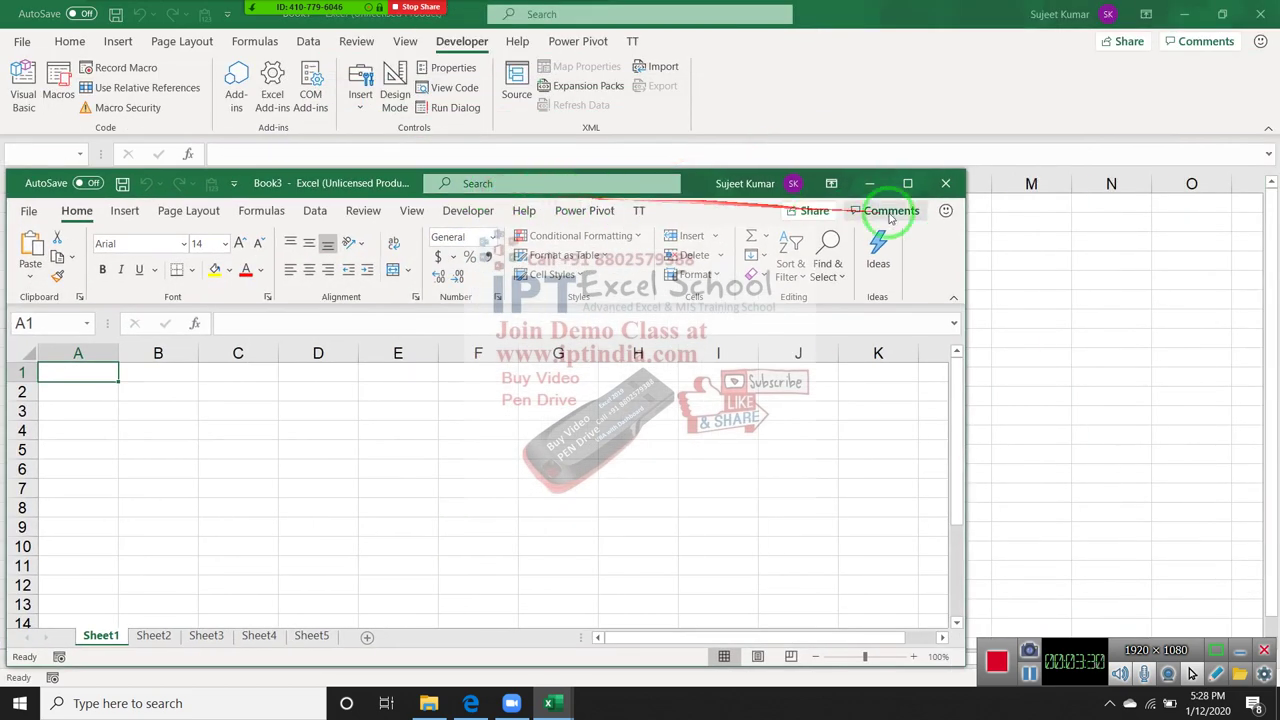
{"action": "left_click", "coordinate": [947, 186]}
{"action": "key", "text": "alt+F11"}
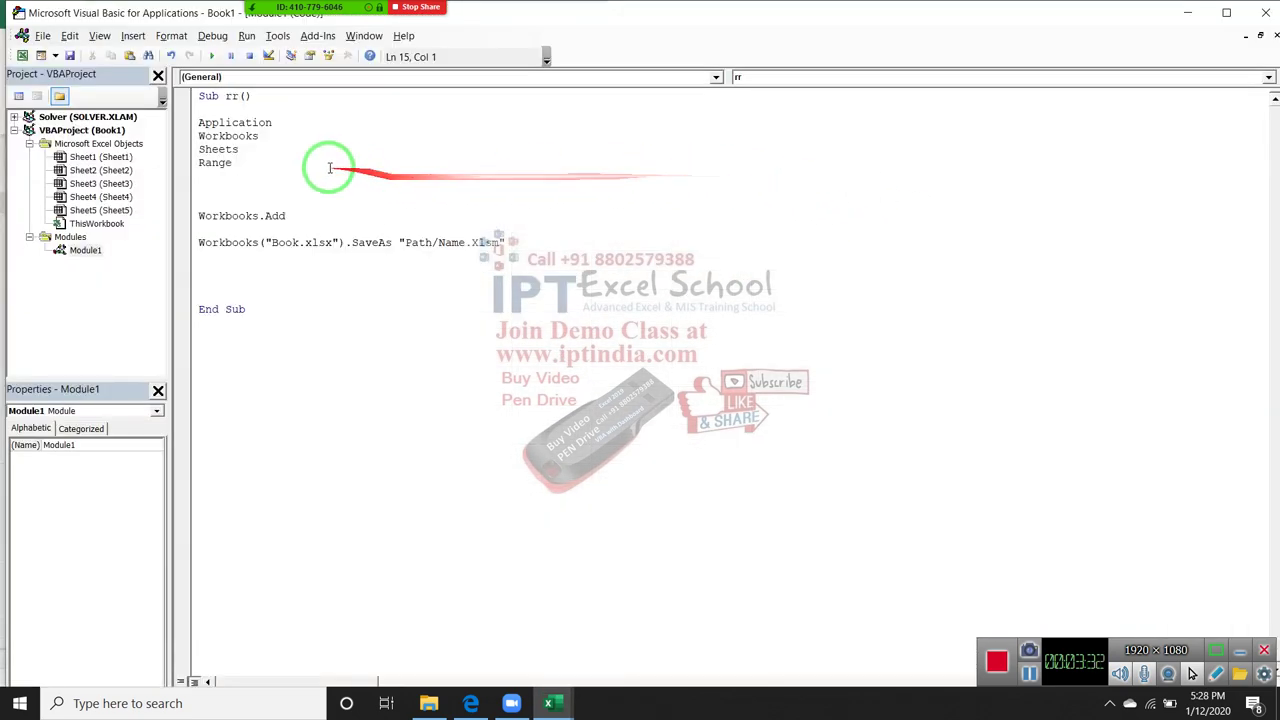
- Type Activework into the Workbooks line 4 and select the words Workbooks and Activework
{"action": "left_click", "coordinate": [282, 140]}
{"action": "type", "text": ", Ac"}
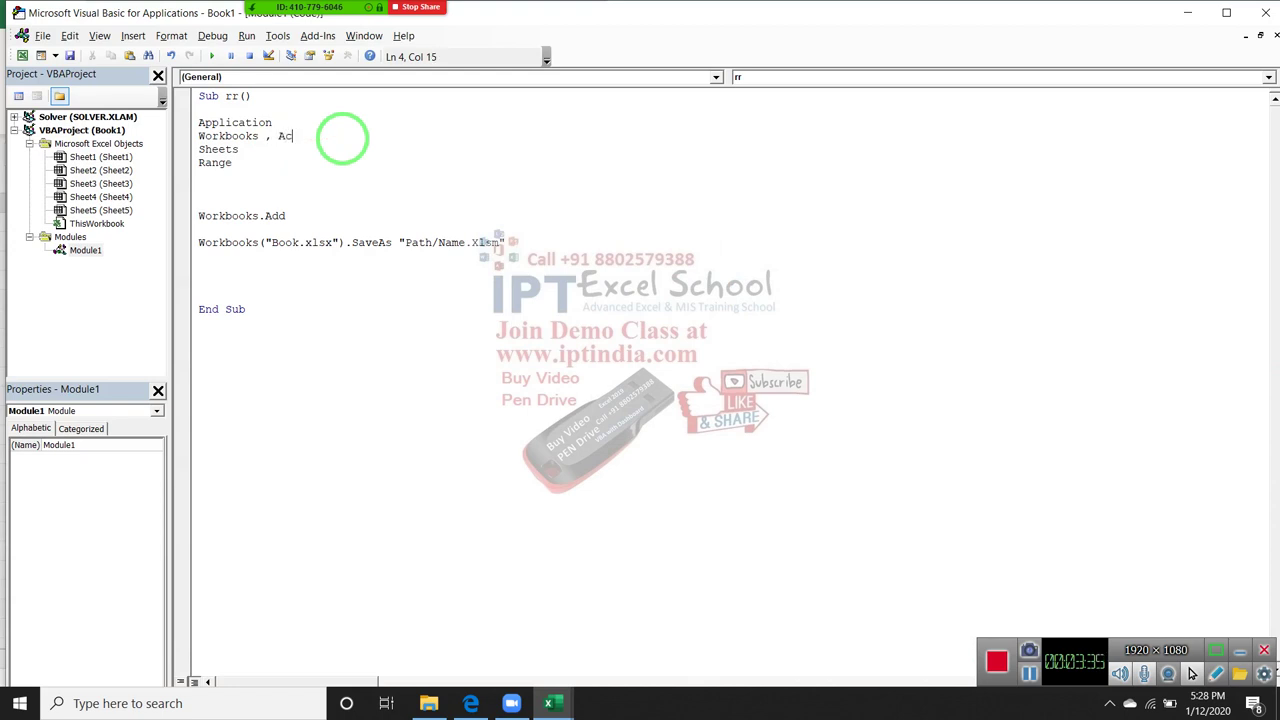
{"action": "type", "text": "tive"}
{"action": "type", "text": "work"}
{"action": "double_click", "coordinate": [250, 138]}
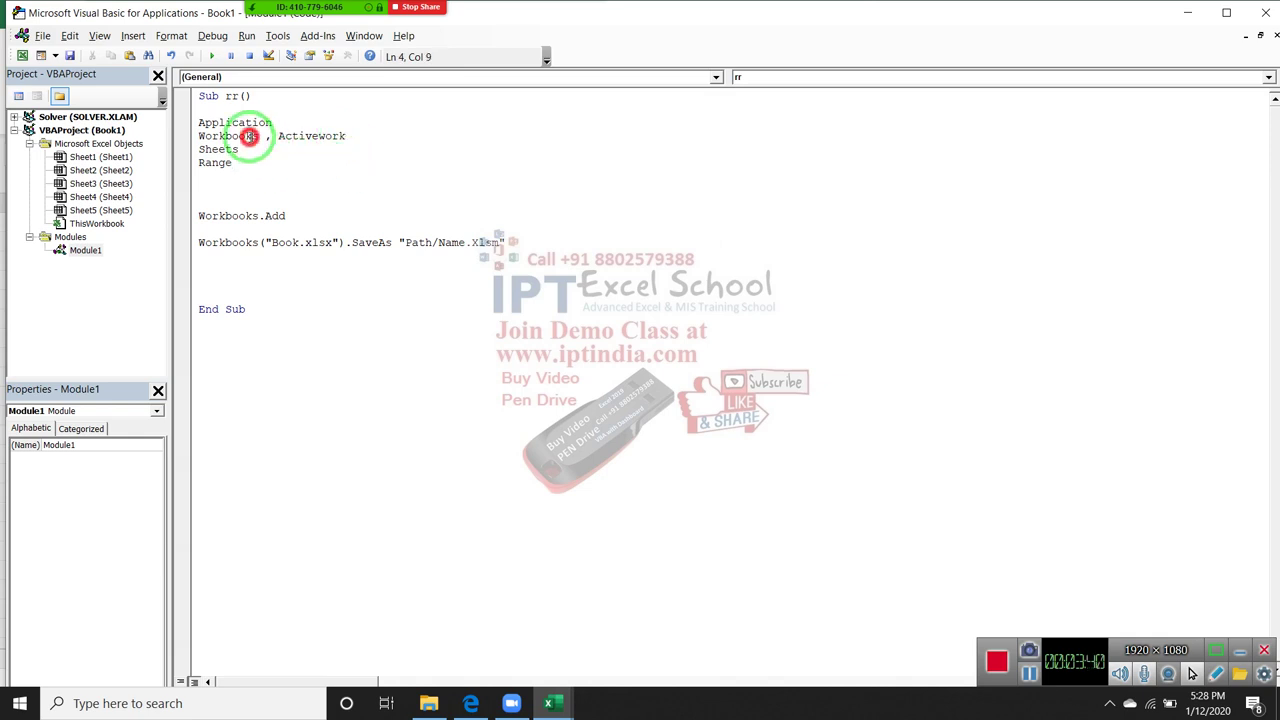
{"action": "left_click", "coordinate": [316, 135]}
{"action": "double_click", "coordinate": [316, 134]}
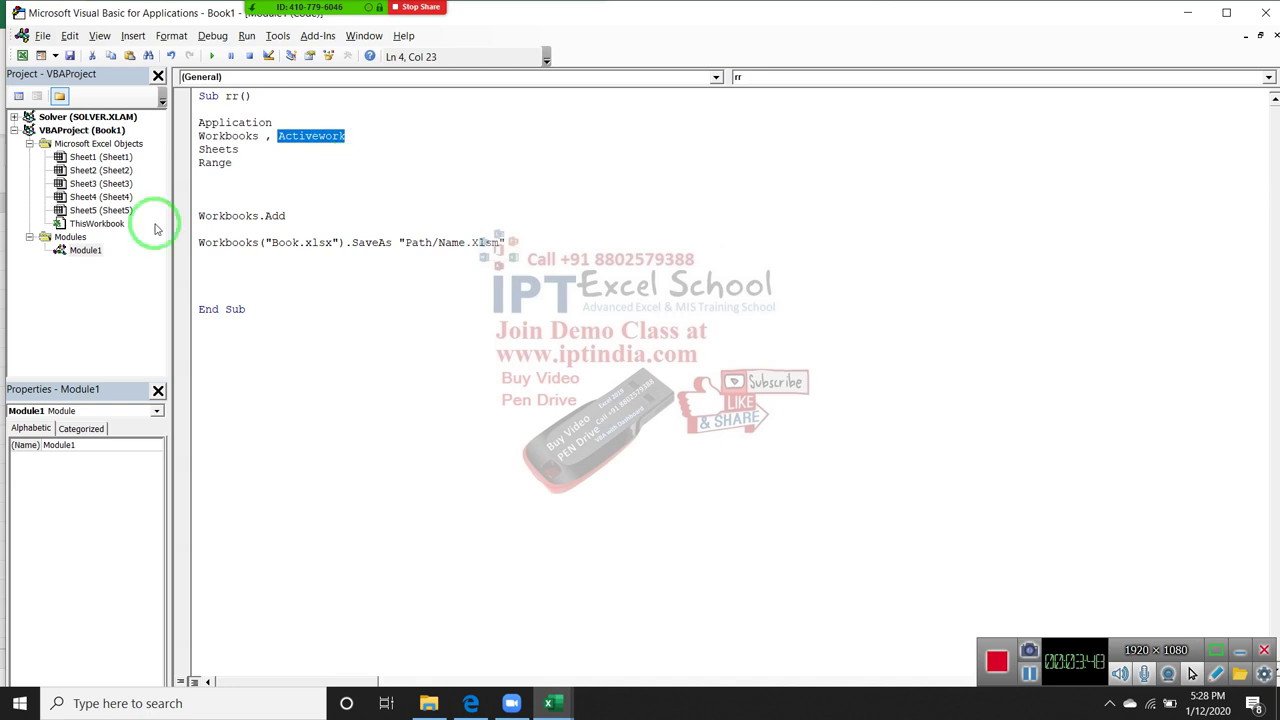
- Add an ActiveWorkbook.SaveAs line below Workbooks.Add, accepting SaveAs from IntelliSense
{"action": "left_click", "coordinate": [222, 229]}
{"action": "key", "text": "Return"}
{"action": "left_click", "coordinate": [224, 230]}
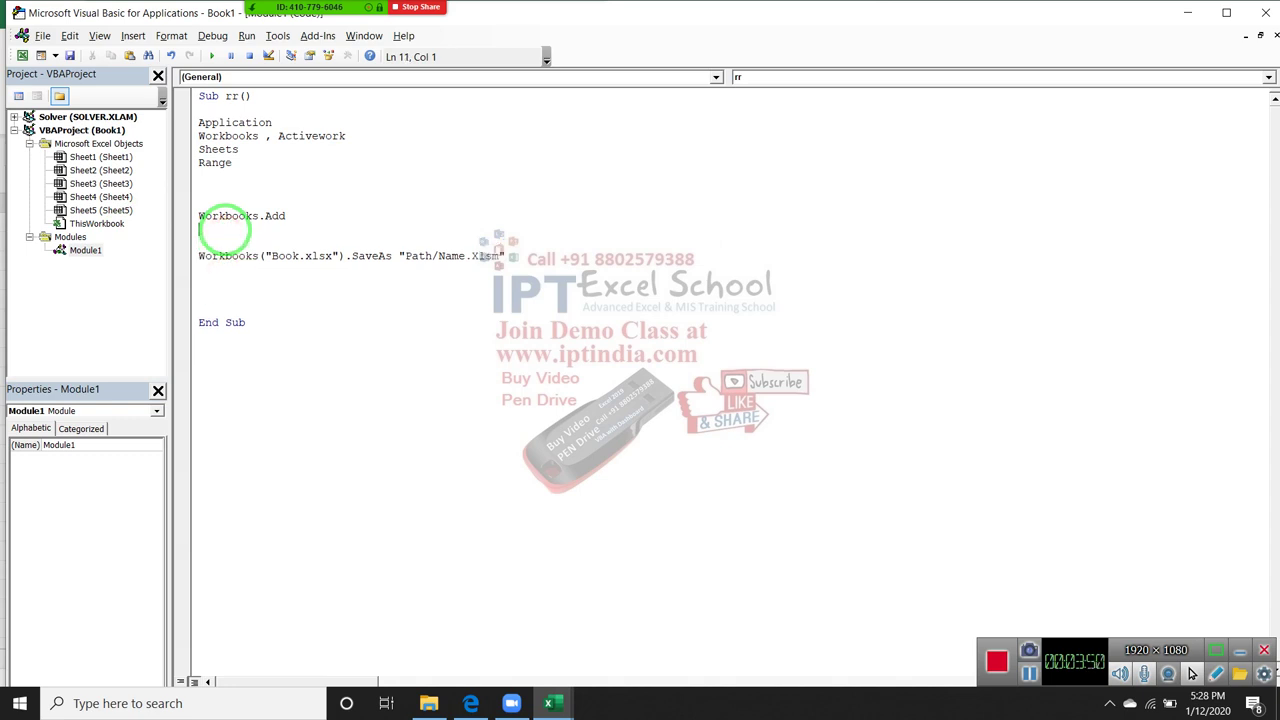
{"action": "type", "text": "a"}
{"action": "type", "text": "ct"}
{"action": "type", "text": "ivew"}
{"action": "type", "text": "ork"}
{"action": "type", "text": "bopo"}
{"action": "key", "text": "BackSpace"}
{"action": "key", "text": "BackSpace"}
{"action": "type", "text": "ks"}
{"action": "type", "text": ".sa"}
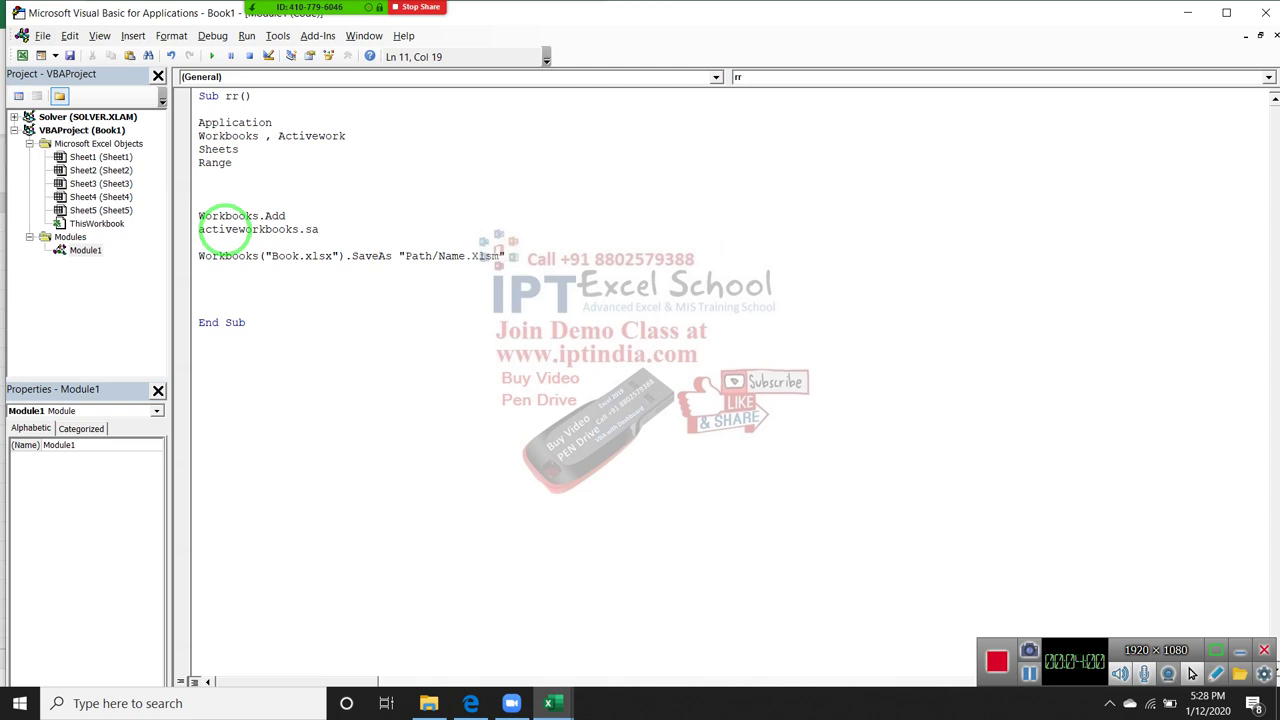
{"action": "key", "text": "BackSpace"}
{"action": "key", "text": "BackSpace"}
{"action": "key", "text": "BackSpace"}
{"action": "key", "text": "BackSpace"}
{"action": "type", "text": ".sa"}
{"action": "key", "text": "Down"}
{"action": "key", "text": "Tab"}
{"action": "key", "text": "Return"}
{"action": "left_click", "coordinate": [432, 703]}
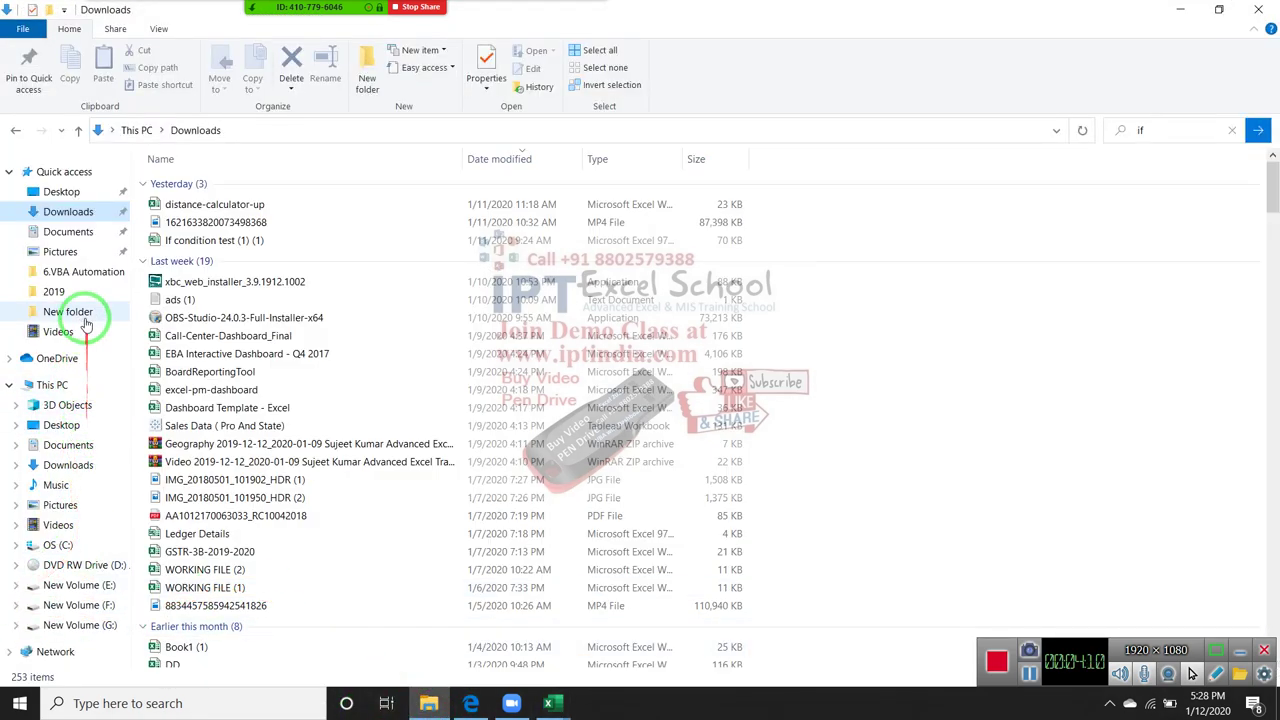
- Navigate to the 2019 folder and into folder 10, viewing each full path
{"action": "left_click", "coordinate": [54, 291]}
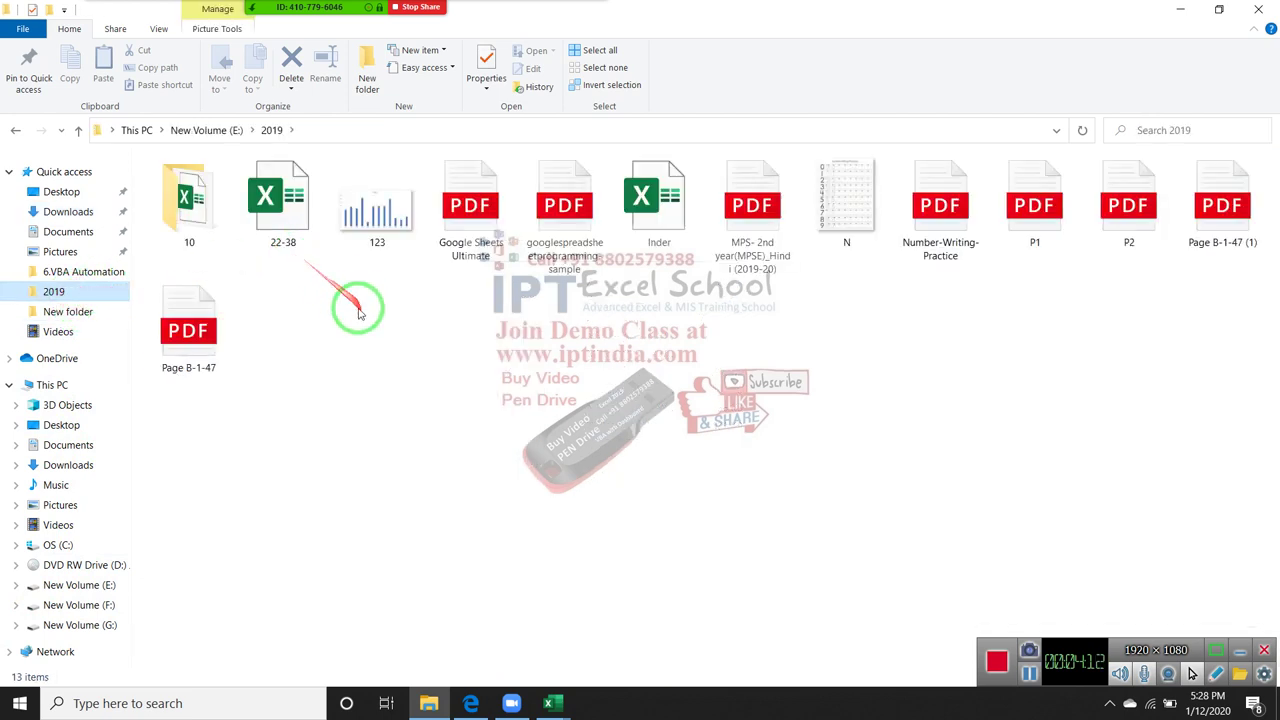
{"action": "left_click", "coordinate": [314, 130]}
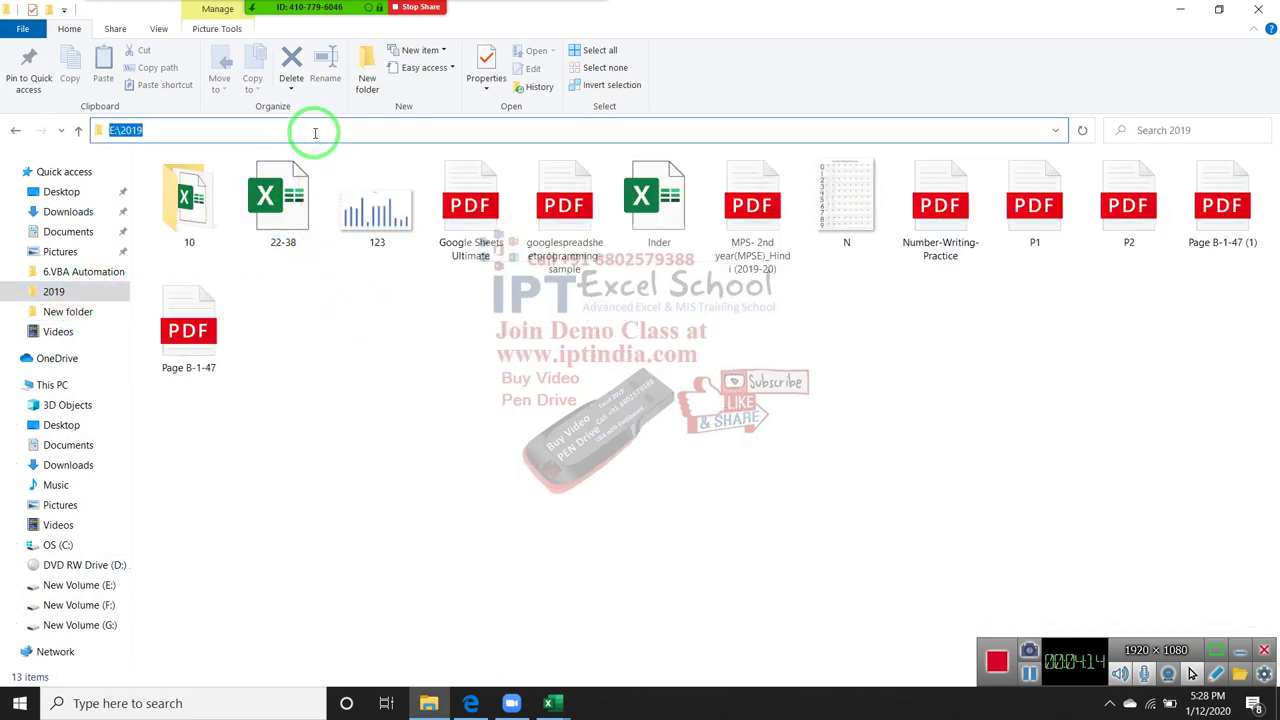
{"action": "left_click", "coordinate": [208, 200]}
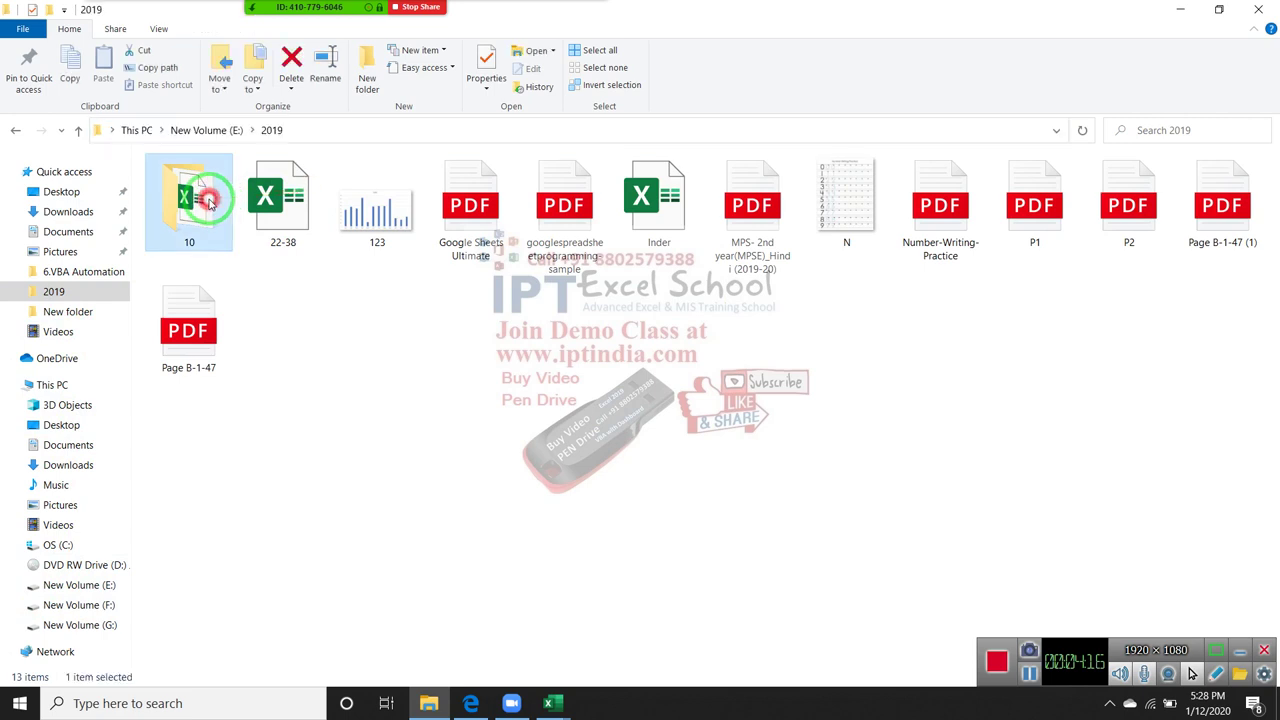
{"action": "double_click", "coordinate": [208, 200]}
{"action": "left_click", "coordinate": [352, 133]}
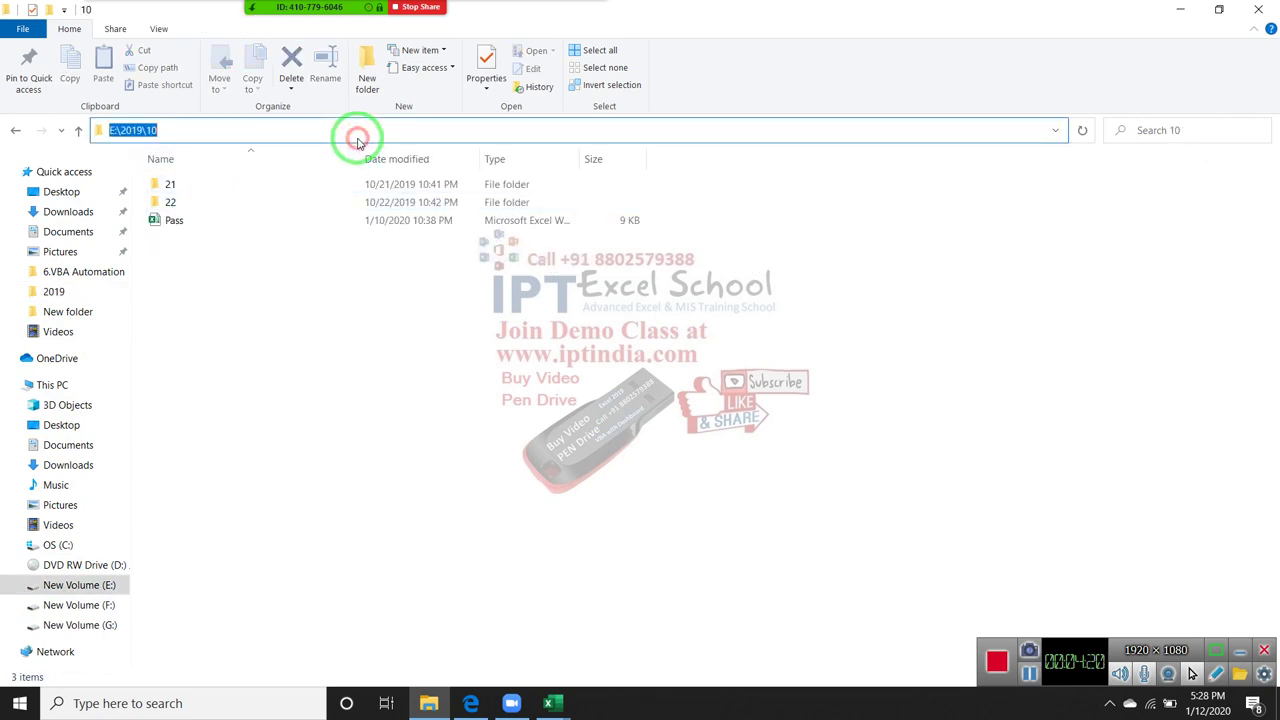
{"action": "left_click", "coordinate": [349, 183]}
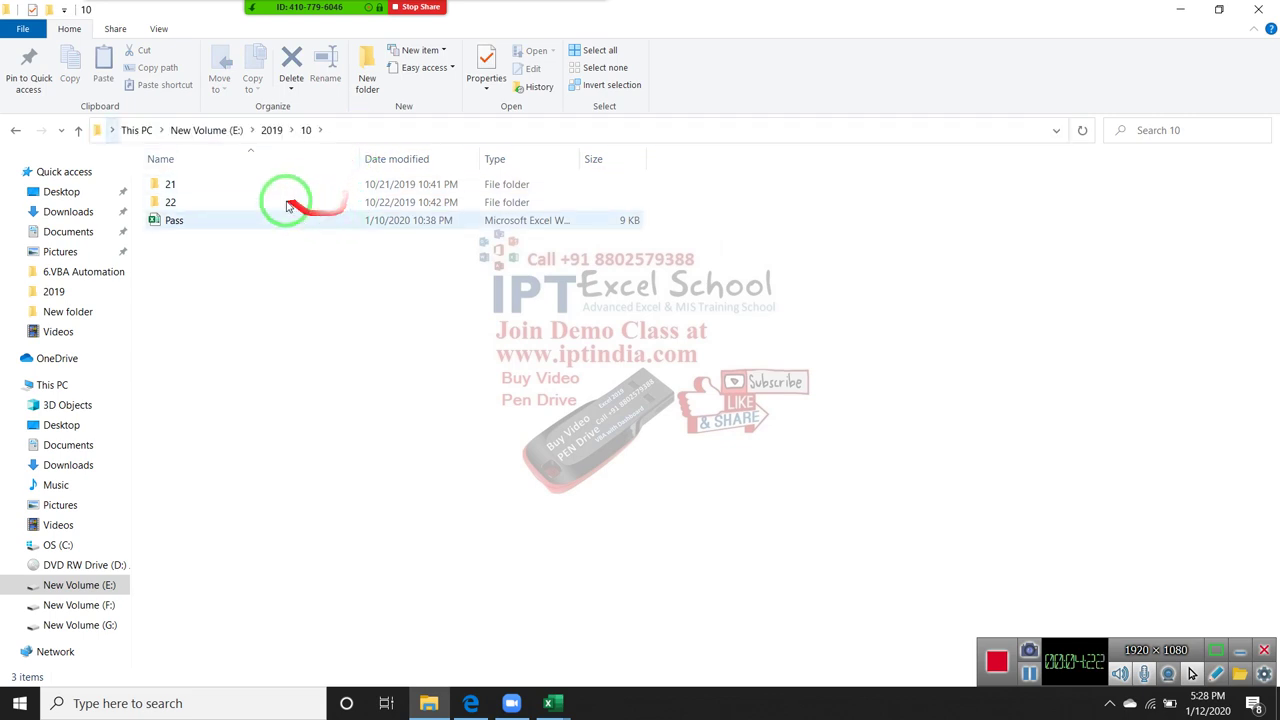
- Check the folder Properties, then copy the path E:\2019\10 from the address bar
{"action": "left_click", "coordinate": [261, 186]}
{"action": "right_click", "coordinate": [262, 185]}
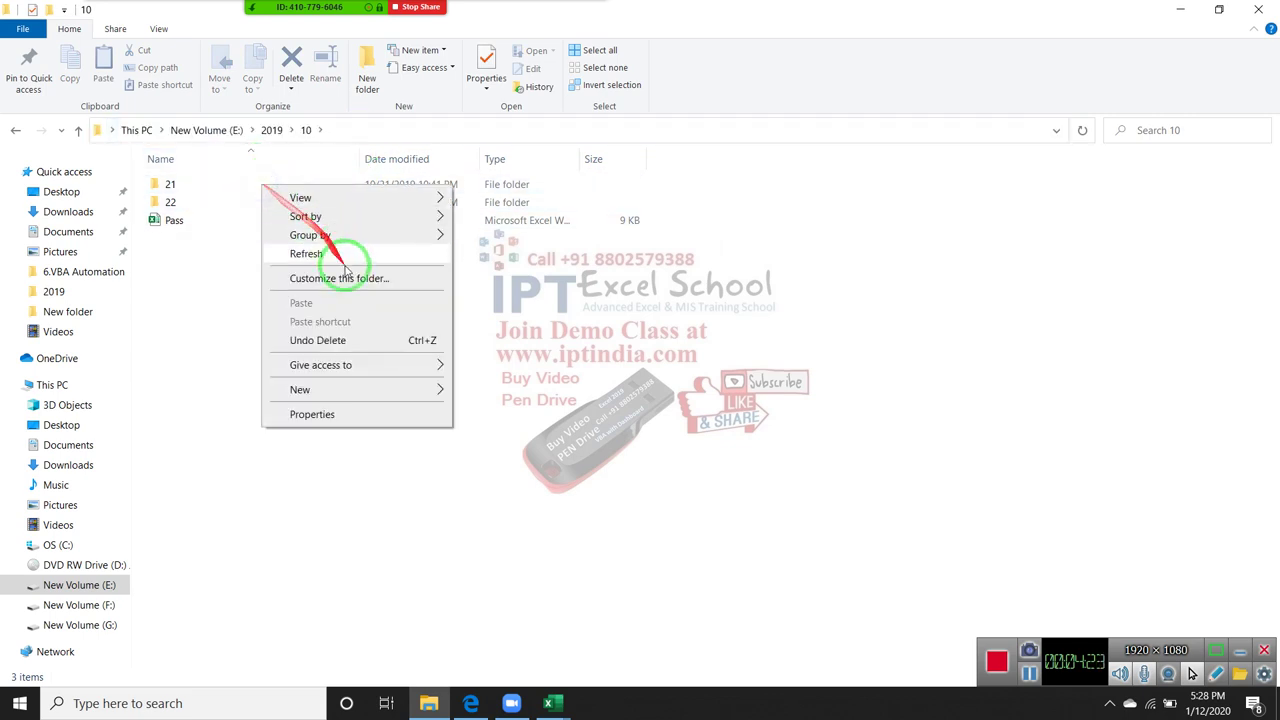
{"action": "left_click", "coordinate": [366, 414]}
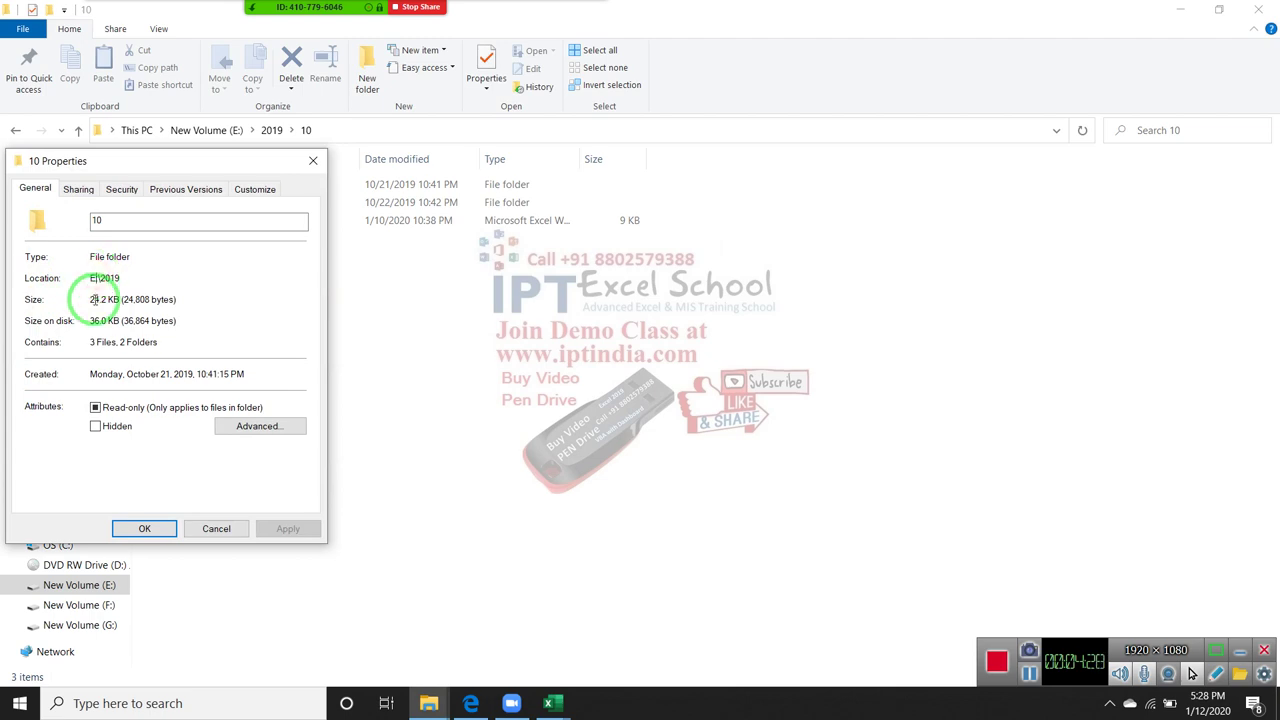
{"action": "left_click", "coordinate": [312, 160]}
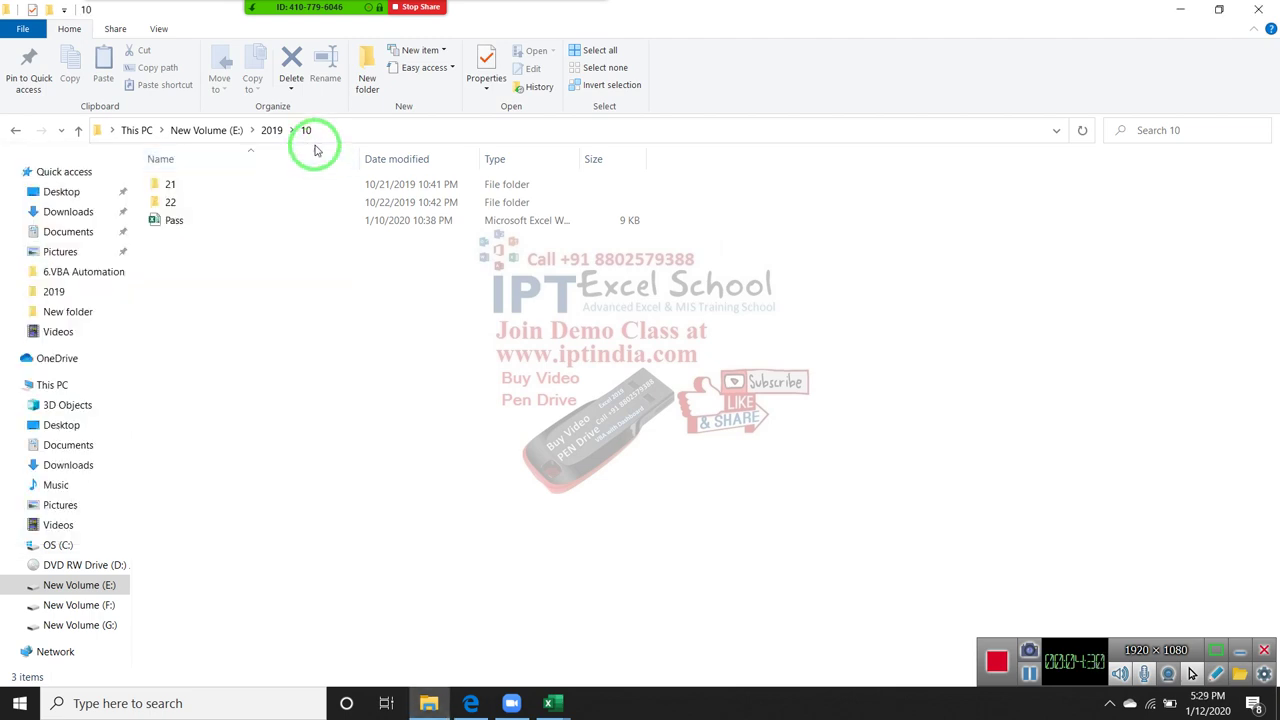
{"action": "left_click", "coordinate": [355, 129]}
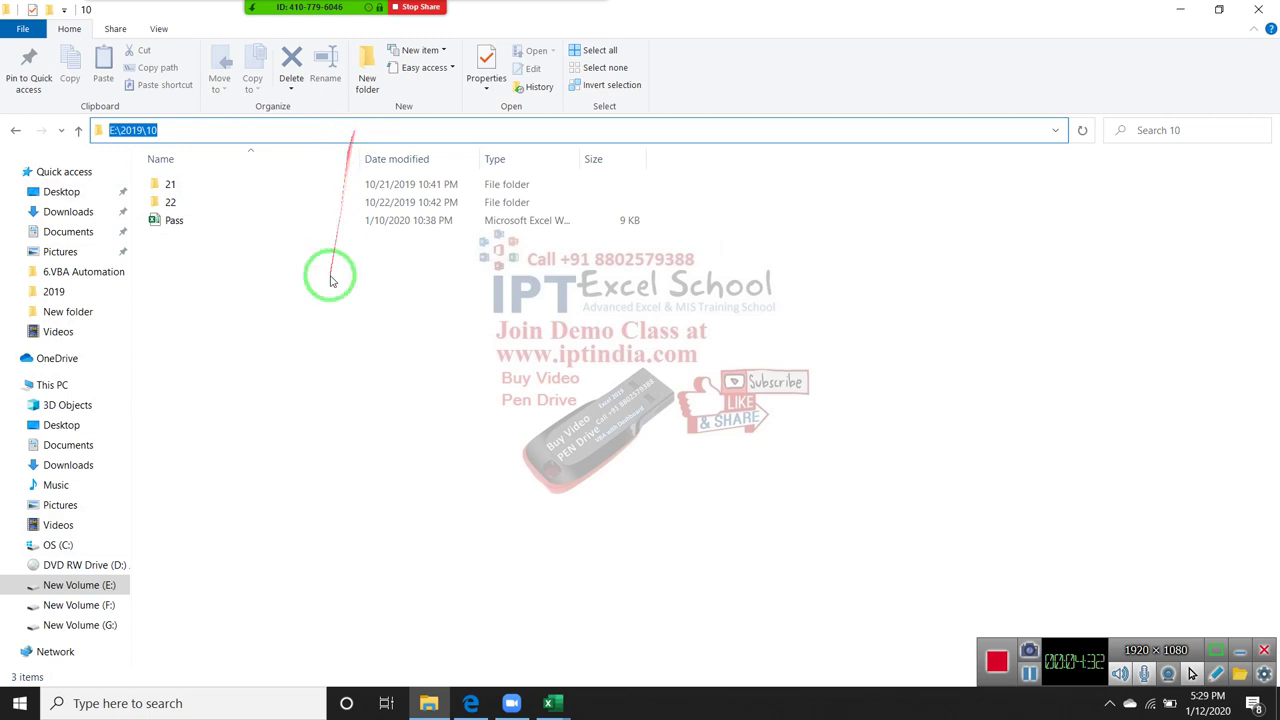
{"action": "left_click", "coordinate": [329, 271]}
{"action": "key", "text": "alt+Tab"}
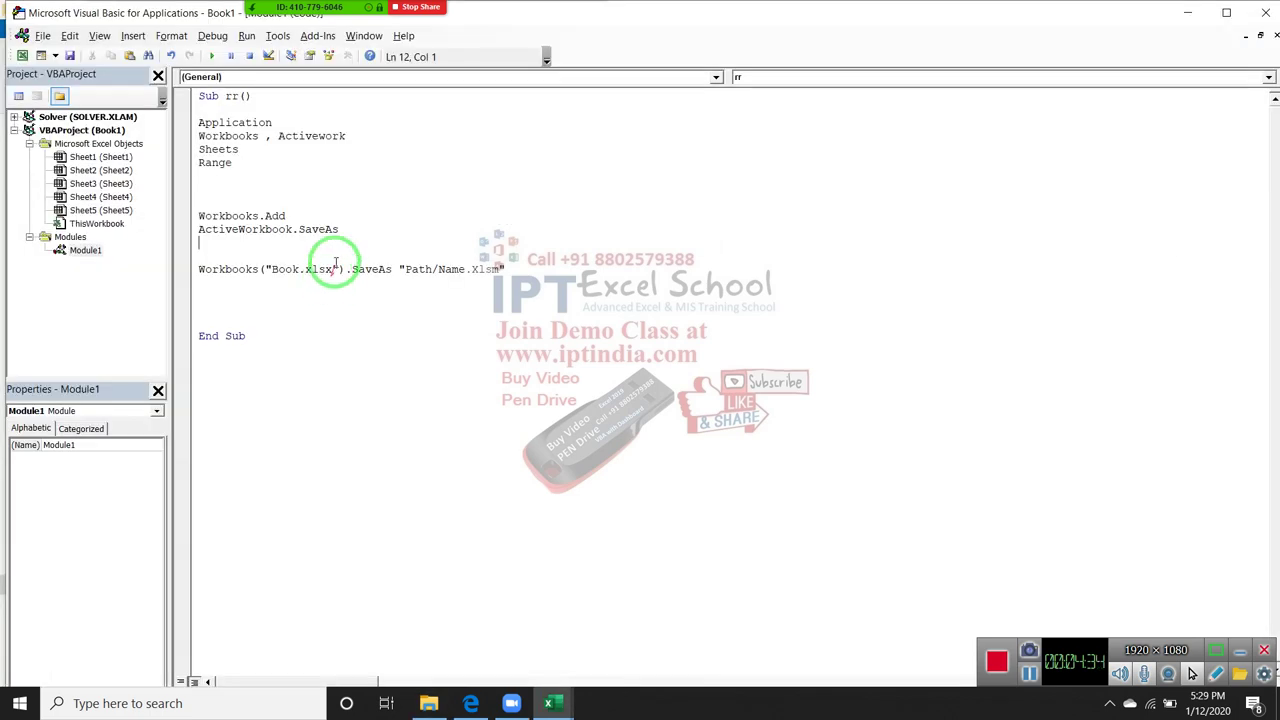
- Paste E:\2019\10 after SaveAs and append \123.xls to complete the path
{"action": "left_click", "coordinate": [343, 226]}
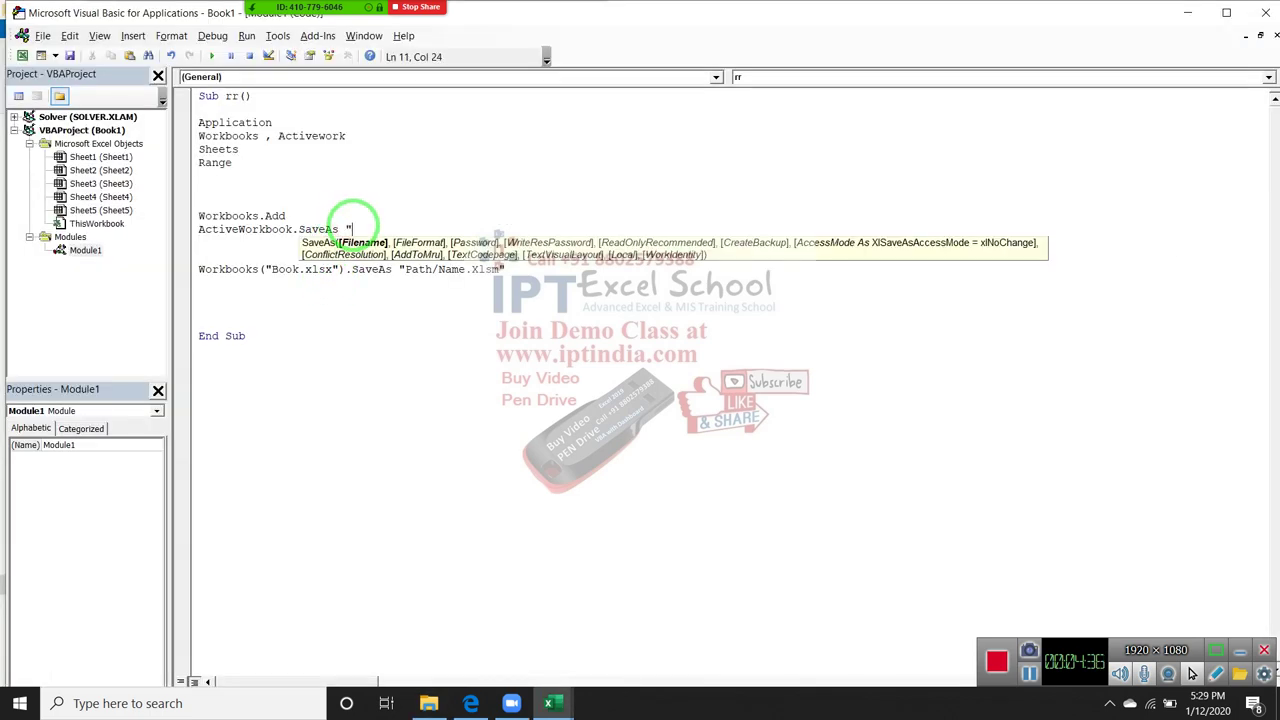
{"action": "type", "text": "E:\\2019\\10"}
{"action": "type", "text": "\\1"}
{"action": "type", "text": "23"}
{"action": "type", "text": ".xls"}
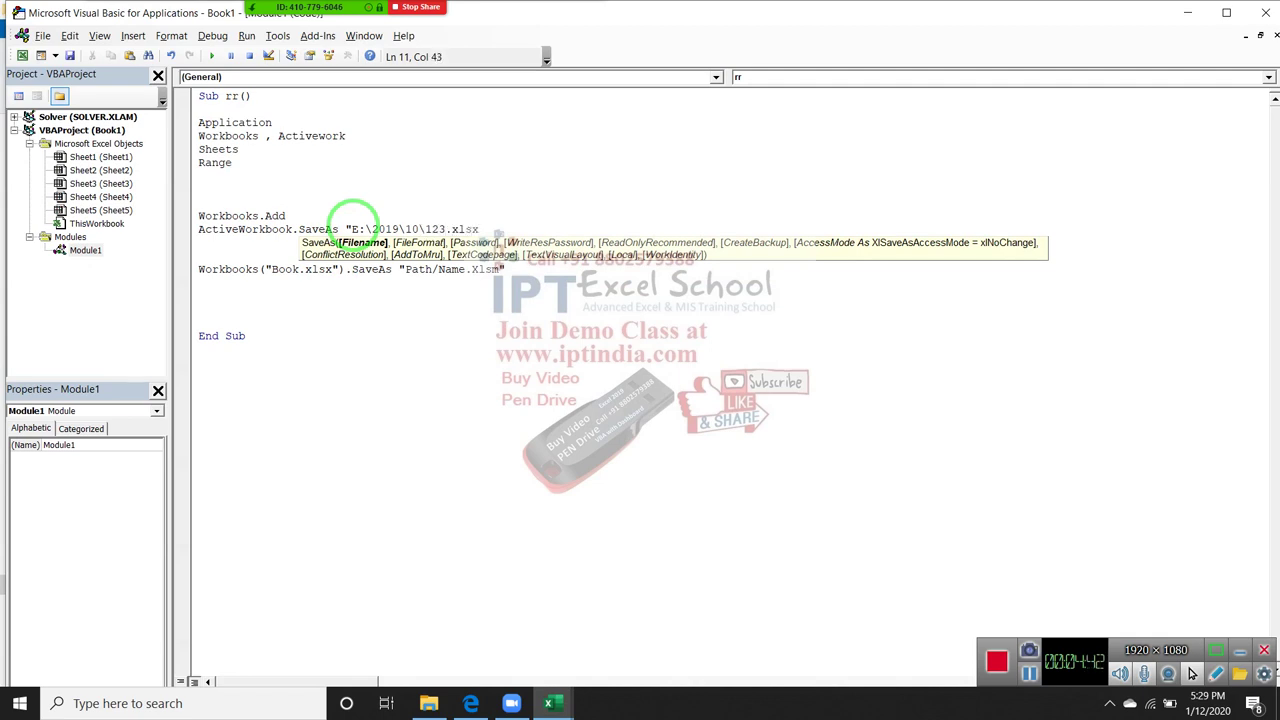
{"action": "key", "text": "Down"}
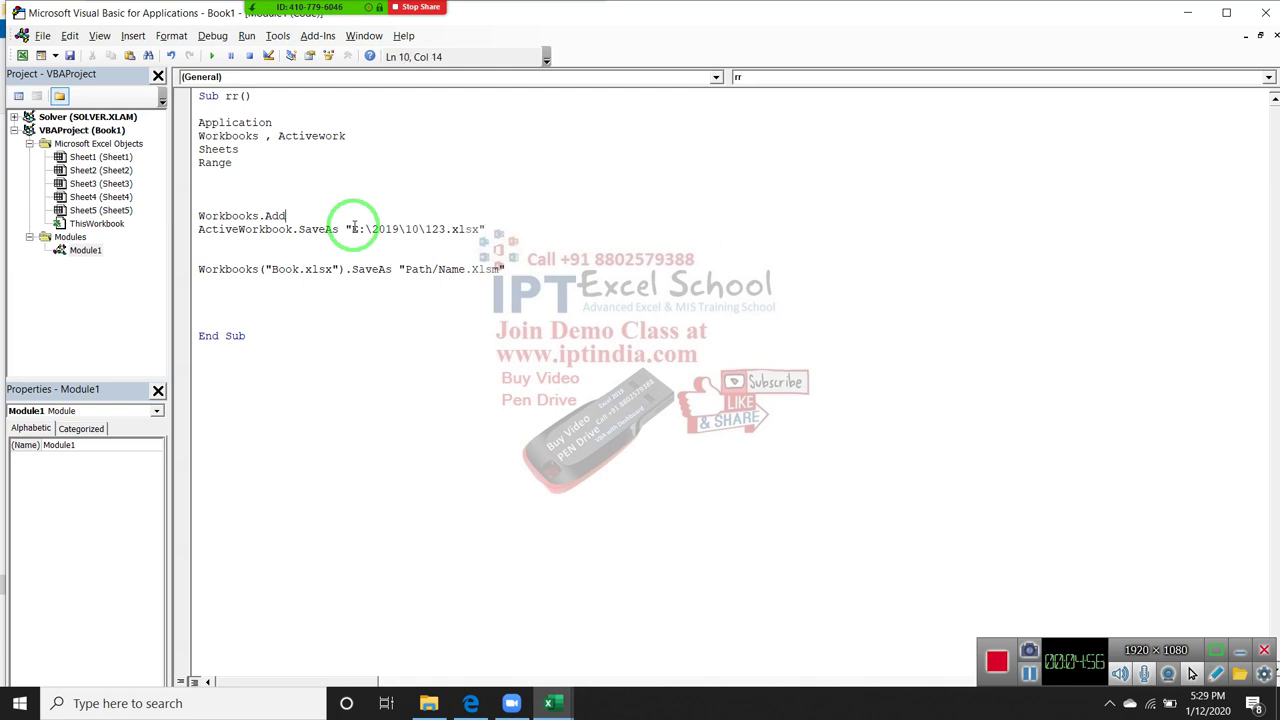
- Review the Workbooks.Add, Book.xlsx SaveAs and ActiveWorkbook.SaveAs lines by selecting each in turn
{"action": "key", "text": "Up"}
{"action": "key", "text": "Up"}
{"action": "key", "text": "Down"}
{"action": "key", "text": "shift+Down"}
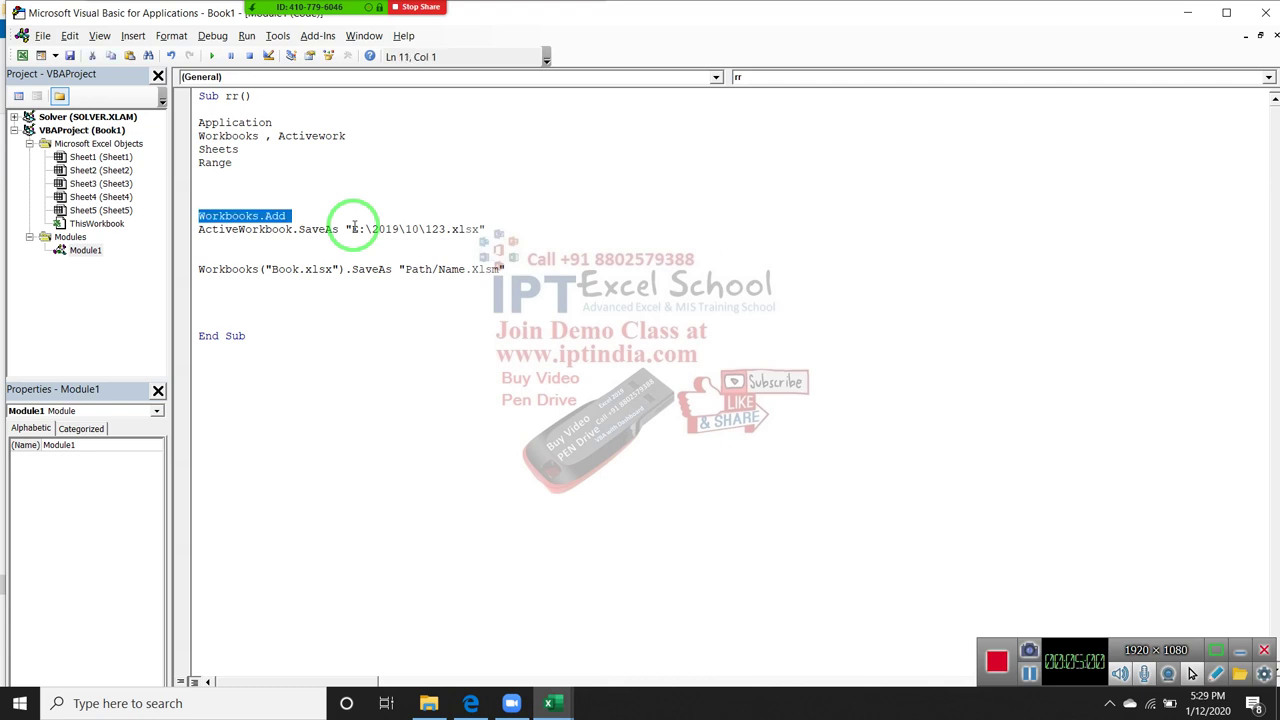
{"action": "key", "text": "Down"}
{"action": "key", "text": "Down"}
{"action": "key", "text": "Down"}
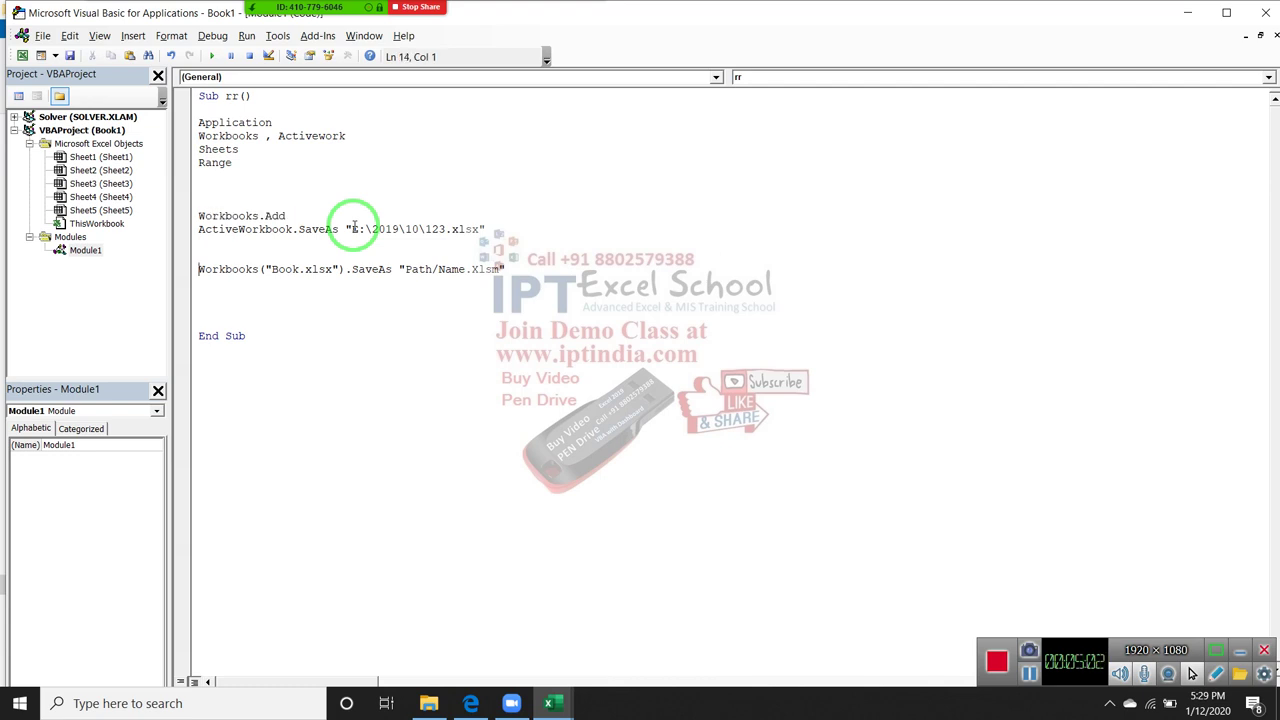
{"action": "key", "text": "shift+Down"}
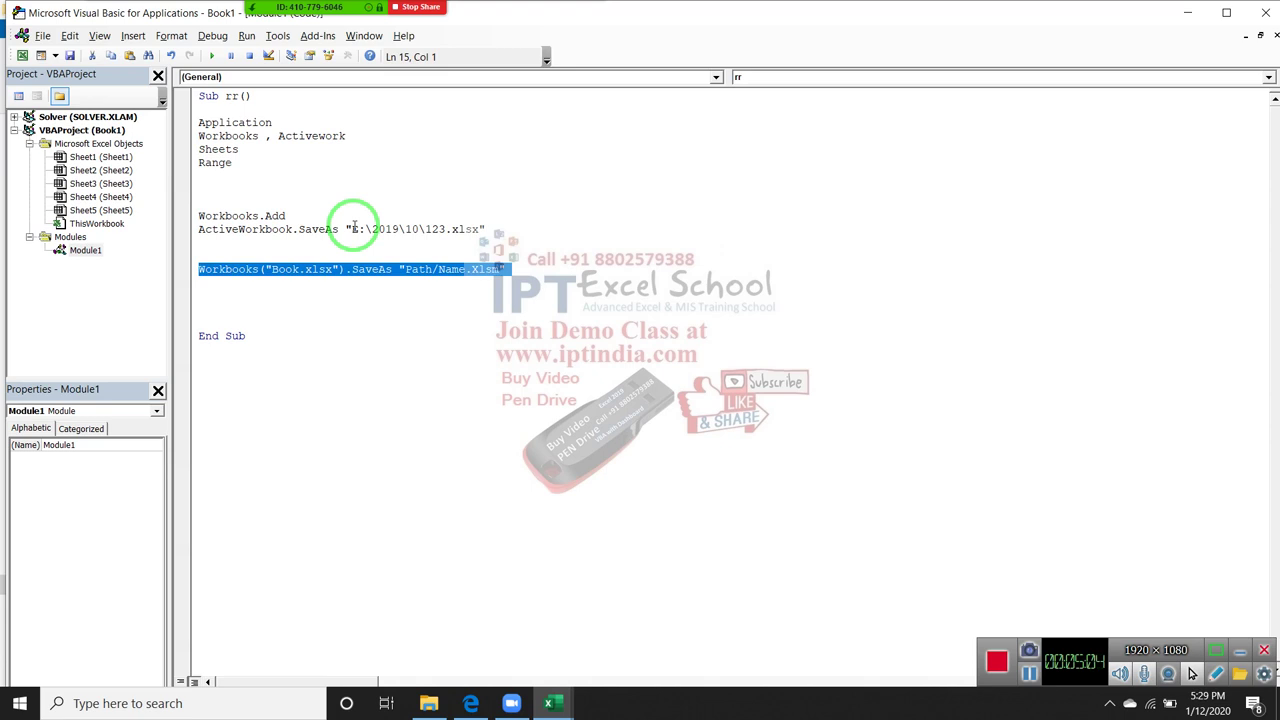
{"action": "key", "text": "Up"}
{"action": "key", "text": "Up"}
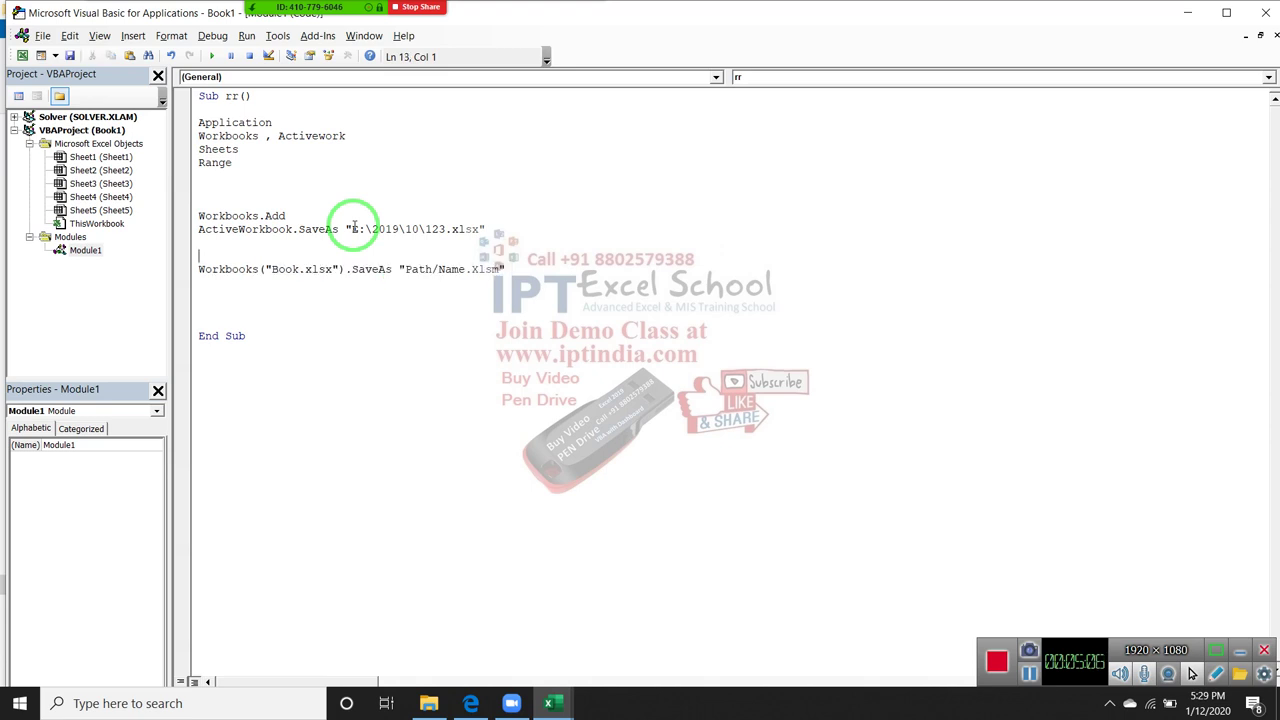
{"action": "key", "text": "shift+Down"}
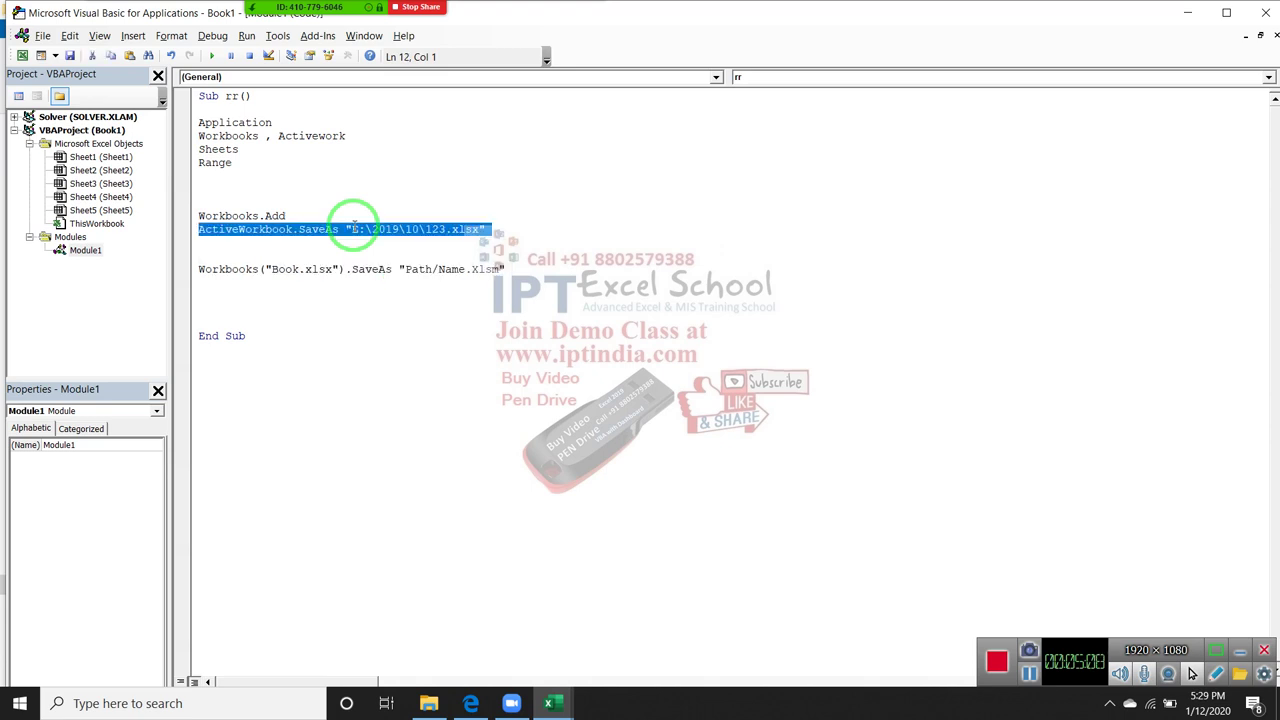
{"action": "key", "text": "Right"}
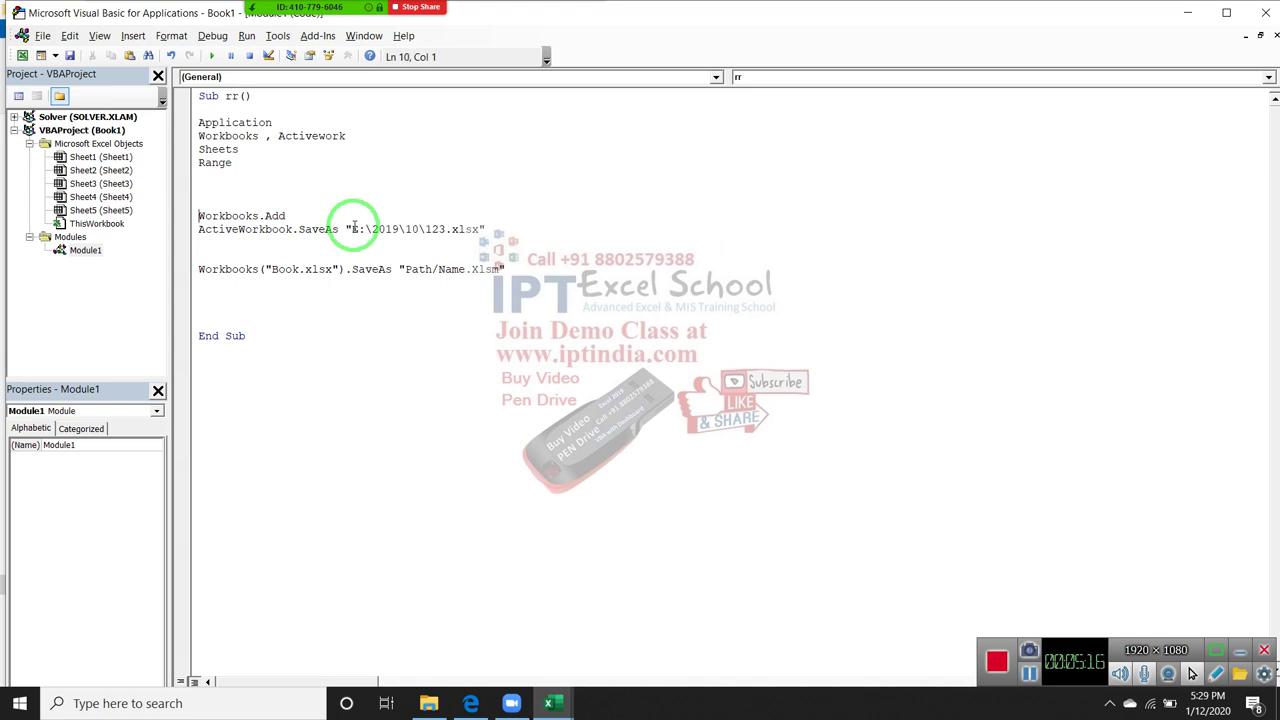
- Add a Workbooks.Add.SaveAs statement on a new line before End Sub
{"action": "key", "text": "Down"}
{"action": "key", "text": "Down"}
{"action": "key", "text": "Down"}
{"action": "key", "text": "Return"}
{"action": "type", "text": "work"}
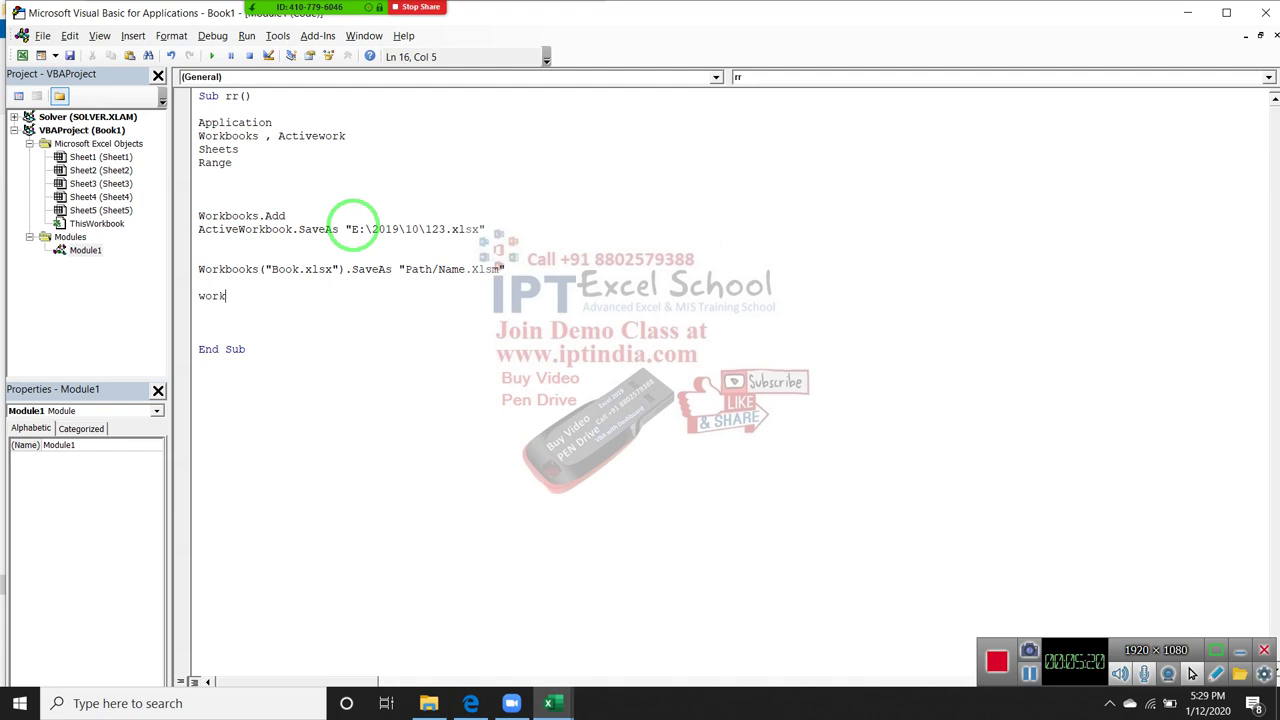
{"action": "type", "text": "boo"}
{"action": "type", "text": "s,"}
{"action": "type", "text": ".s"}
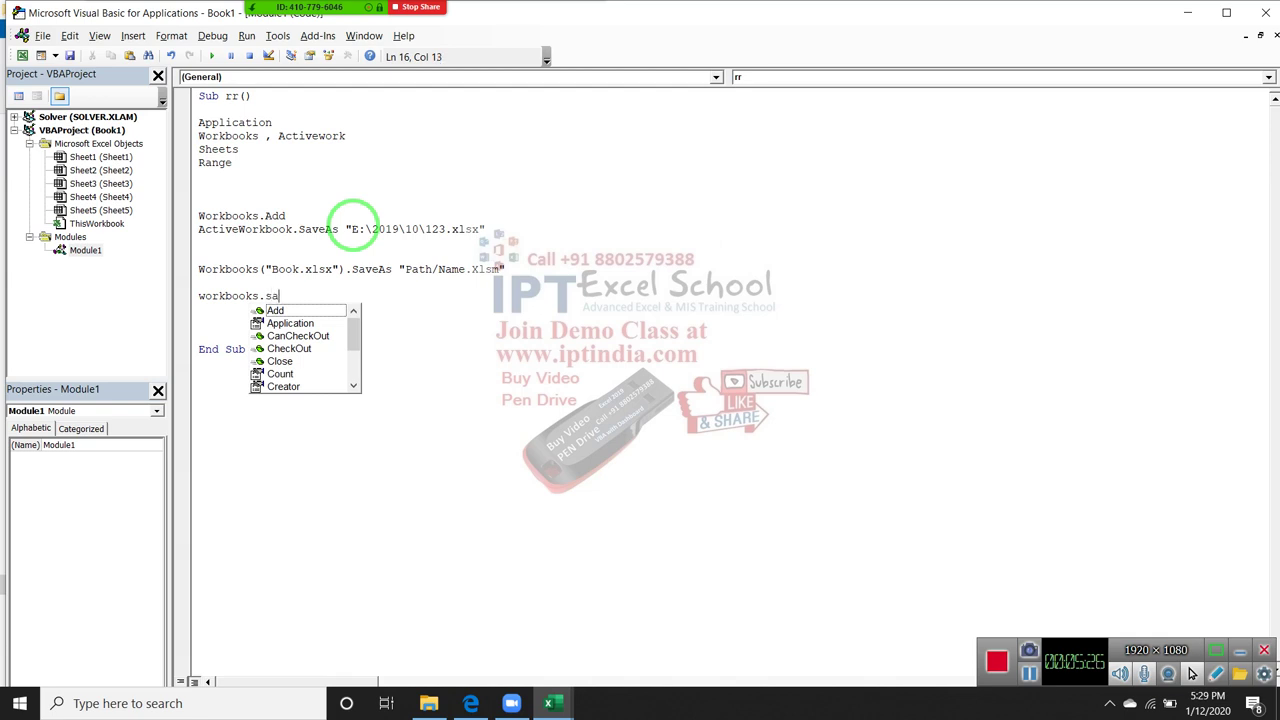
{"action": "key", "text": "BackSpace"}
{"action": "key", "text": "Tab"}
{"action": "type", "text": ".sa"}
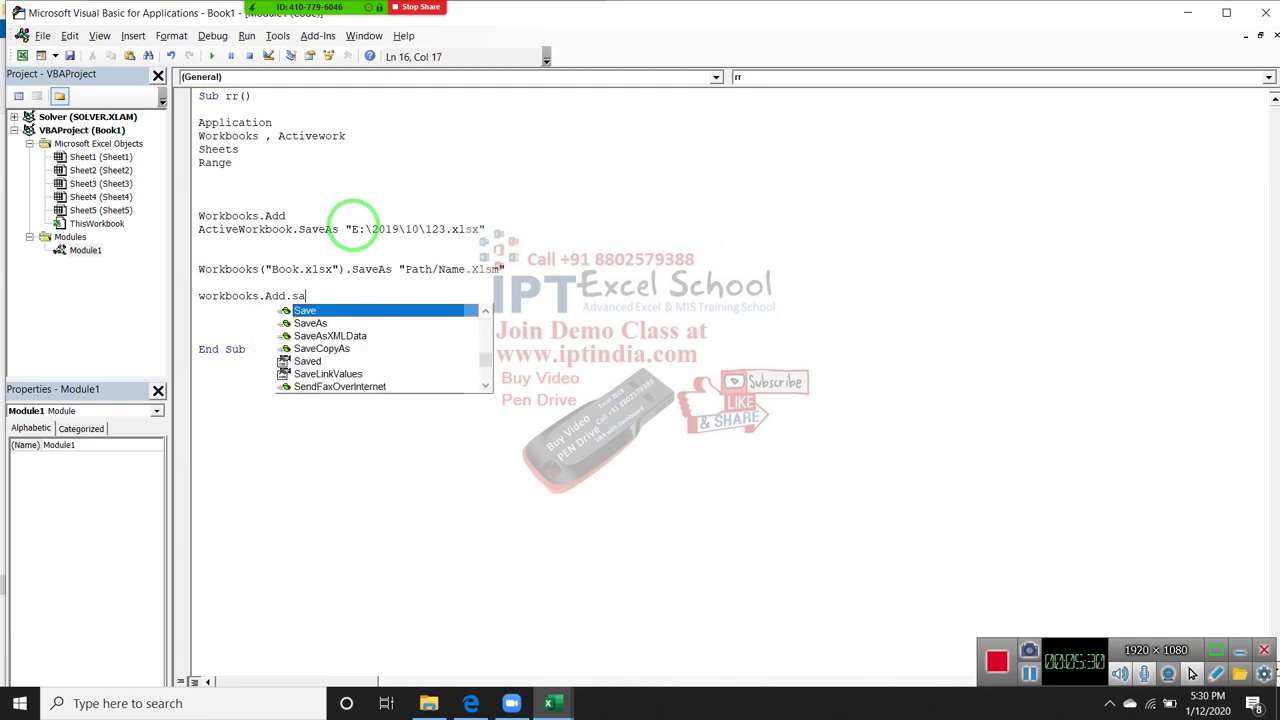
{"action": "key", "text": "Down"}
{"action": "key", "text": "Tab"}
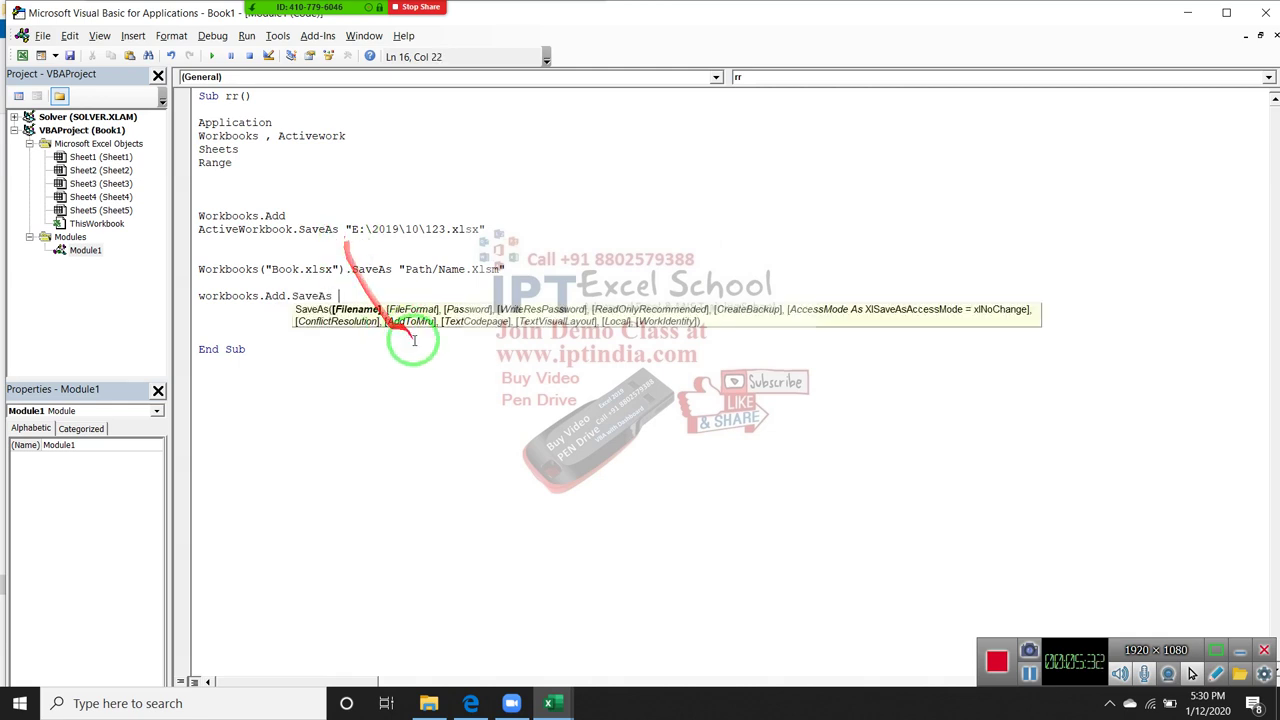
- Copy the quoted path "E:\2019\10\123.xlsx" and paste it after Workbooks.Add.SaveAs
{"action": "left_click", "coordinate": [386, 449]}
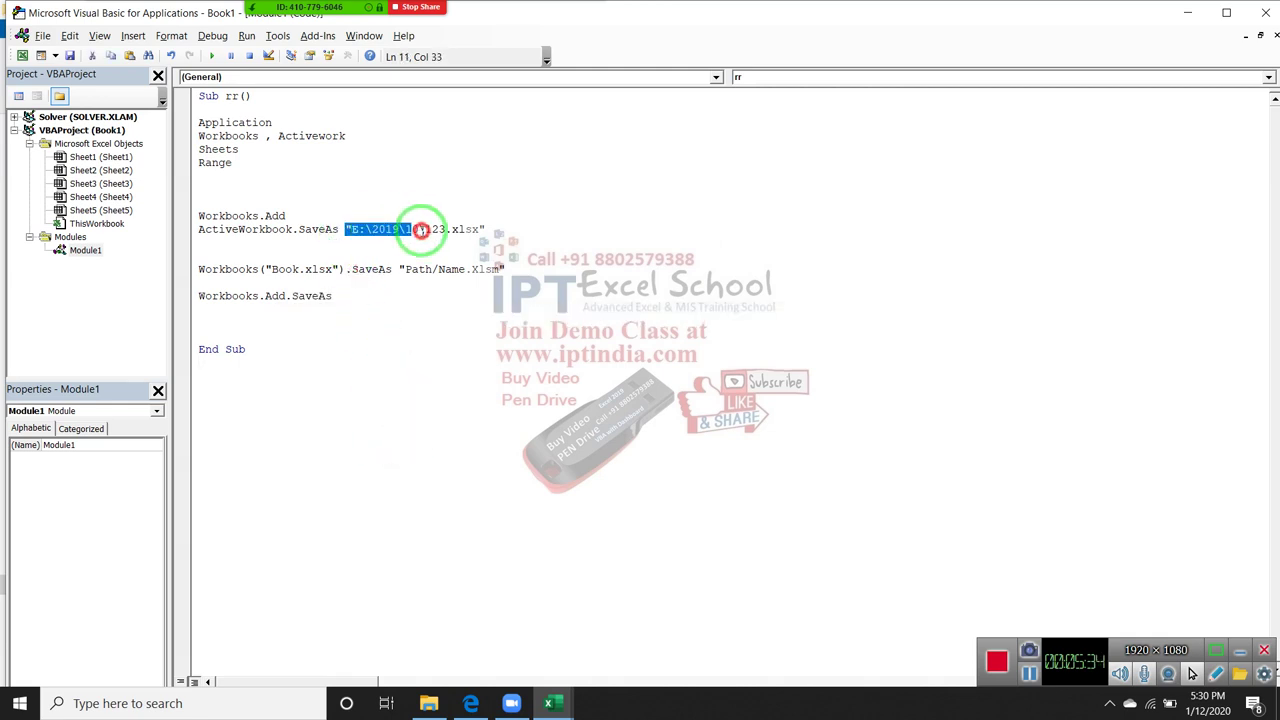
{"action": "left_click_drag", "start_coordinate": [347, 229], "coordinate": [534, 229]}
{"action": "key", "text": "ctrl+c"}
{"action": "left_click", "coordinate": [372, 300]}
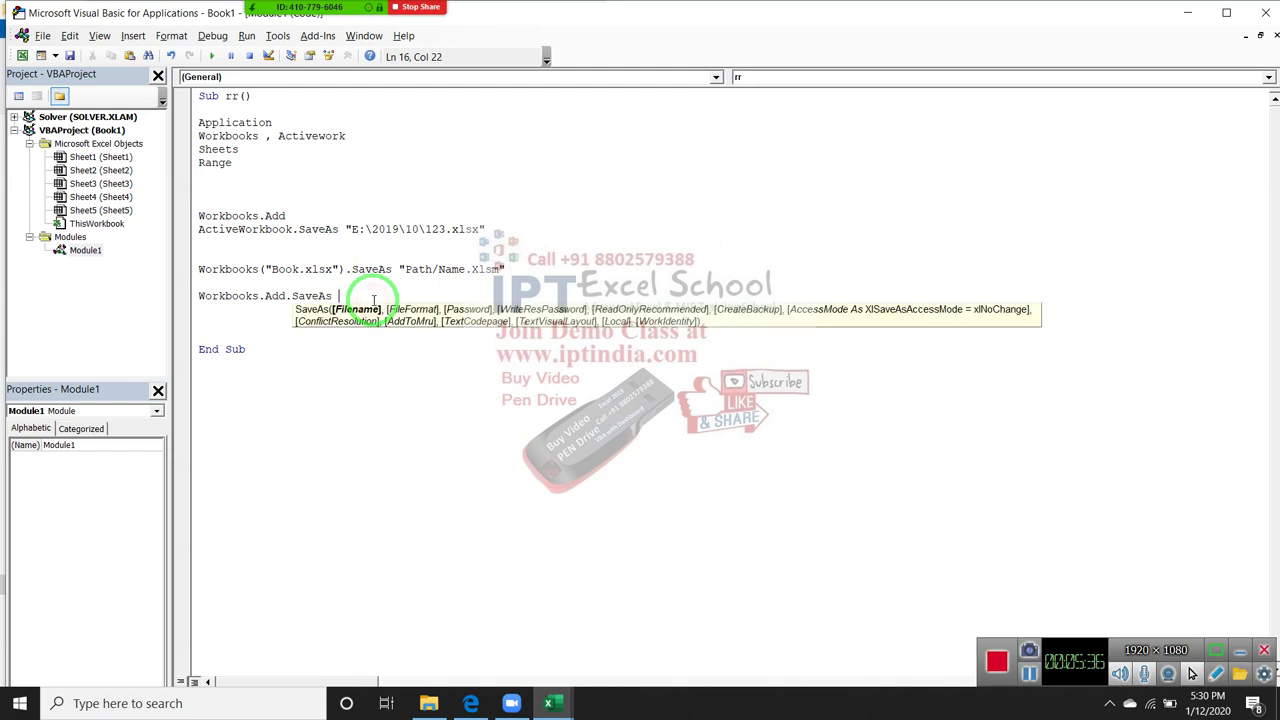
{"action": "key", "text": "ctrl+v"}
{"action": "left_click", "coordinate": [366, 355]}
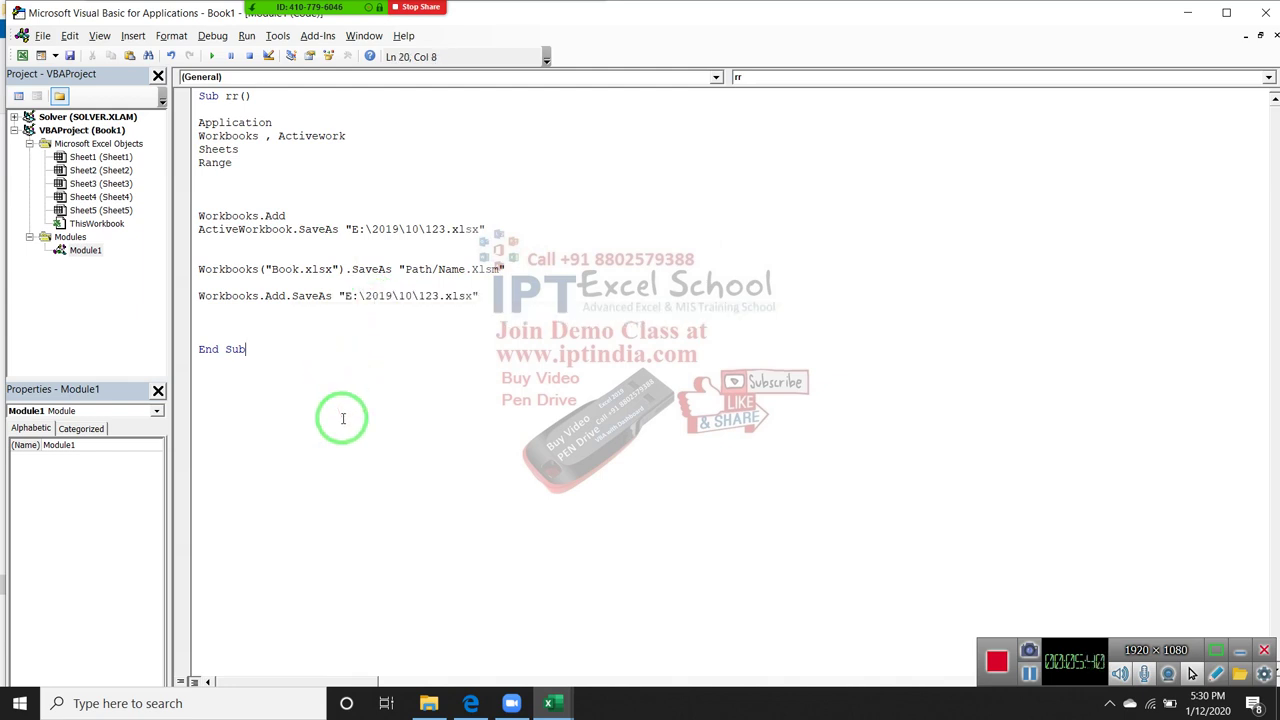
- Create a second Sub rr() procedure and paste the Workbooks.Add.SaveAs line into it
{"action": "key", "text": "Return"}
{"action": "type", "text": "Sub rr("}
{"action": "type", "text": ")"}
{"action": "key", "text": "Return"}
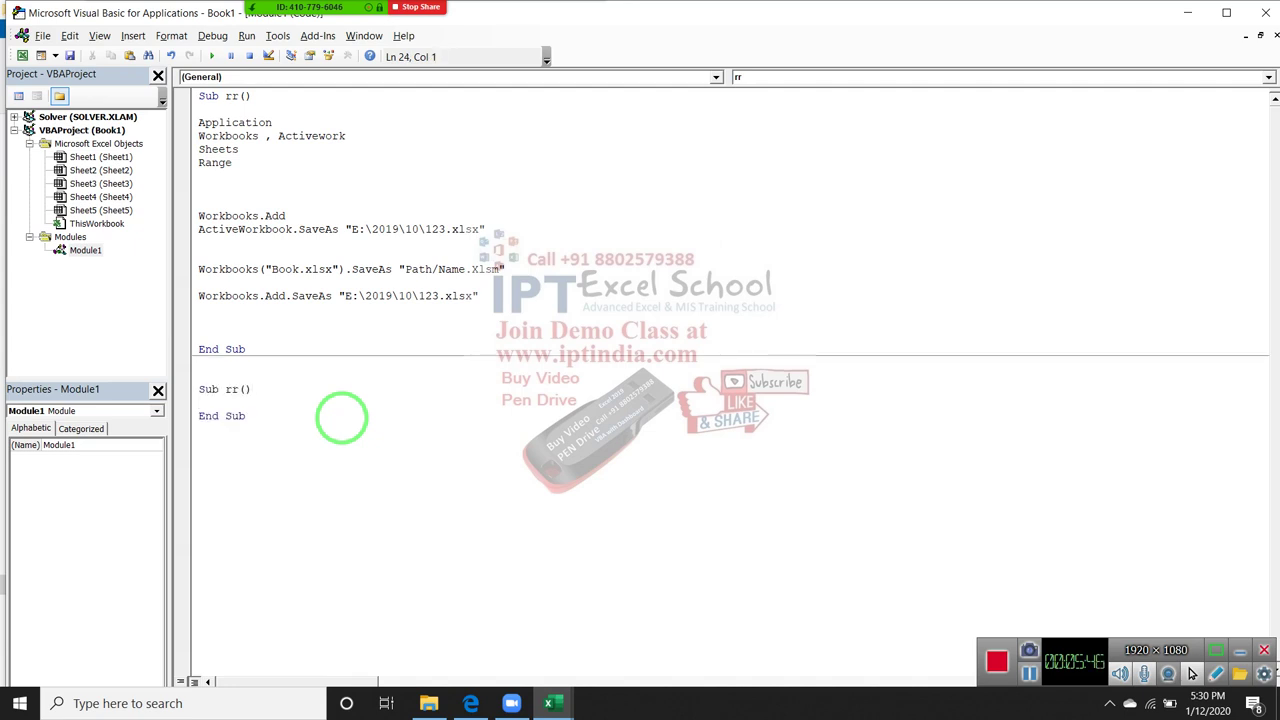
{"action": "key", "text": "Up"}
{"action": "key", "text": "Up"}
{"action": "key", "text": "Up"}
{"action": "key", "text": "shift+Up"}
{"action": "key", "text": "ctrl+c"}
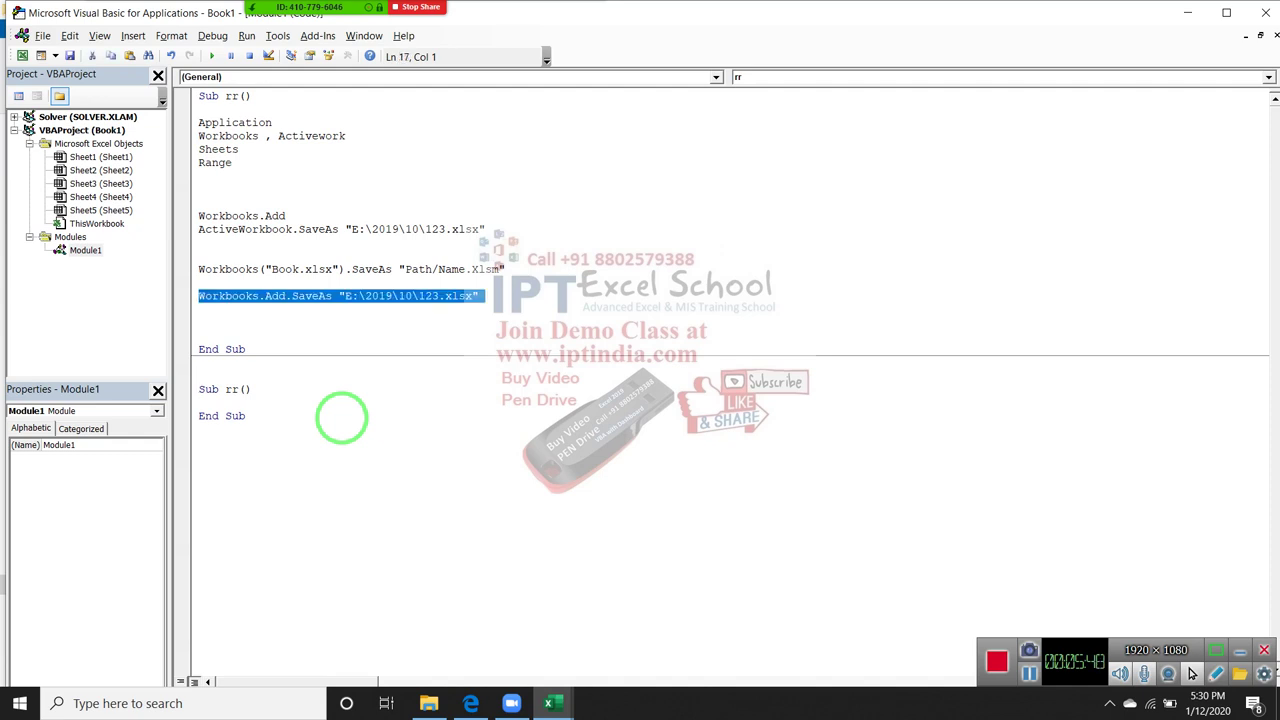
{"action": "key", "text": "Down"}
{"action": "key", "text": "Return"}
{"action": "key", "text": "Return"}
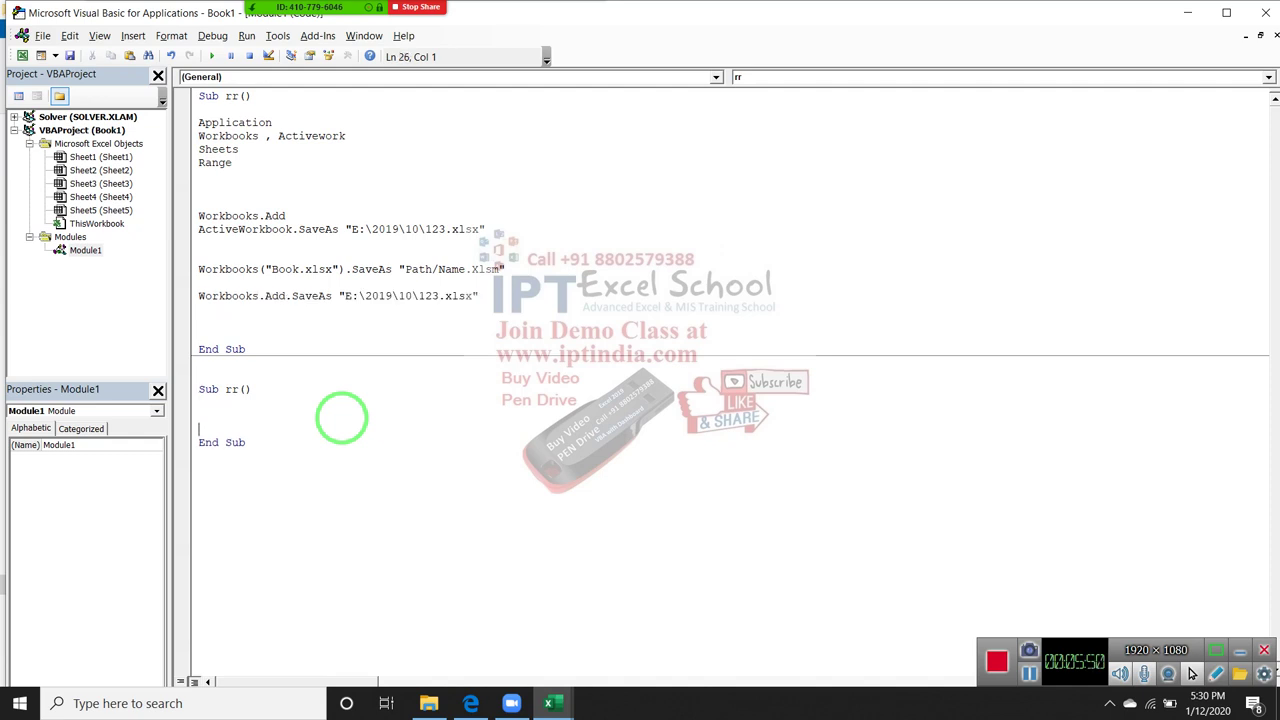
{"action": "key", "text": "ctrl+v"}
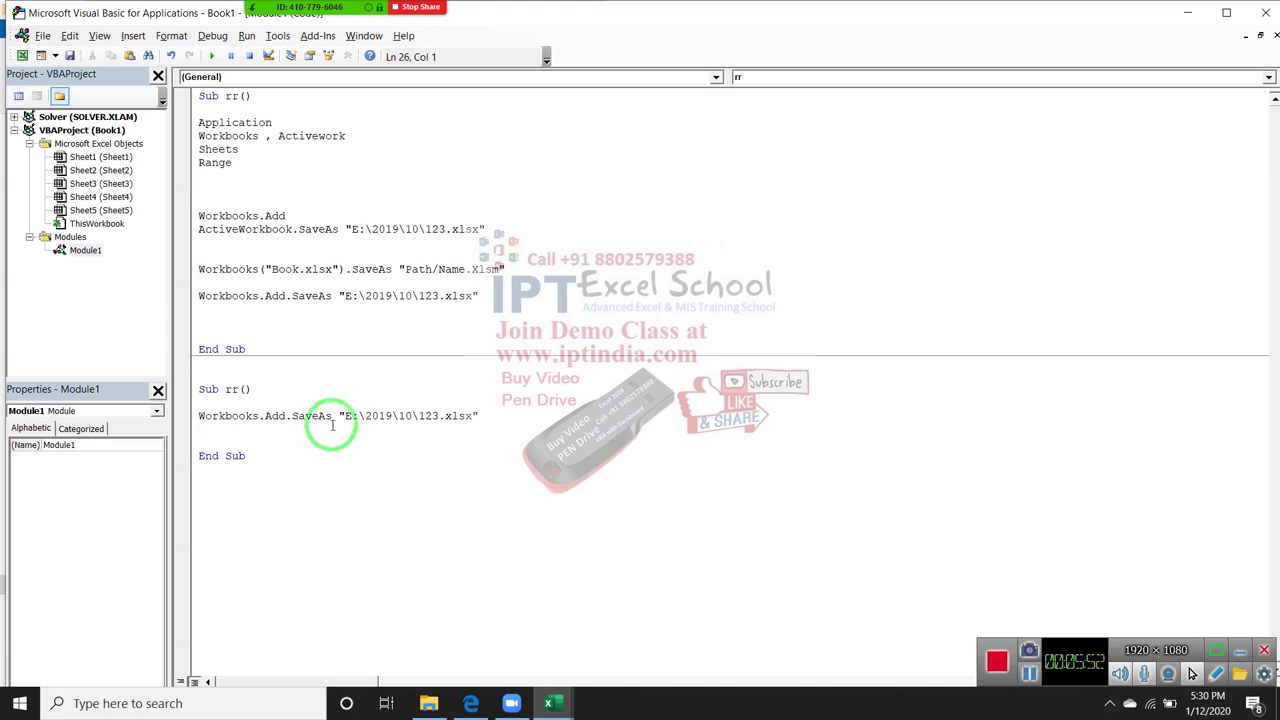
{"action": "left_click_drag", "start_coordinate": [344, 434], "coordinate": [506, 552]}
{"action": "left_click", "coordinate": [506, 552]}
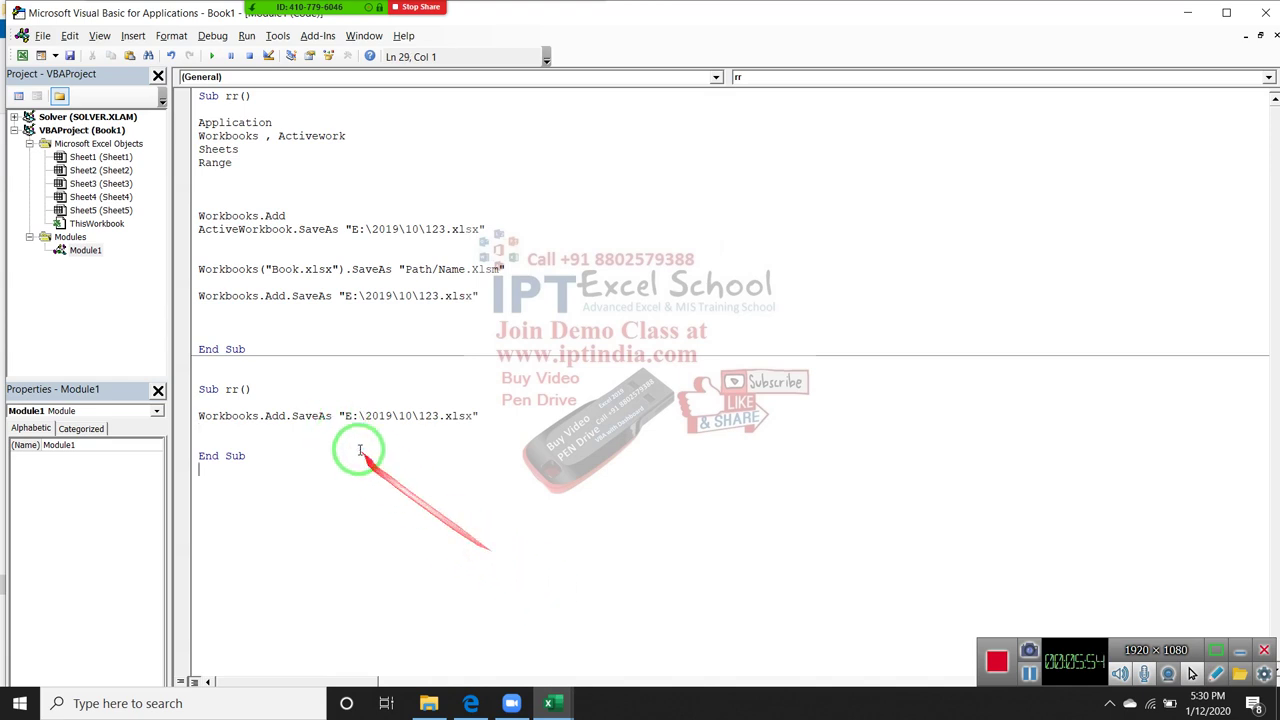
- Rename the duplicate procedure to rr_ after the ambiguous-name error and run it
{"action": "left_click", "coordinate": [243, 412]}
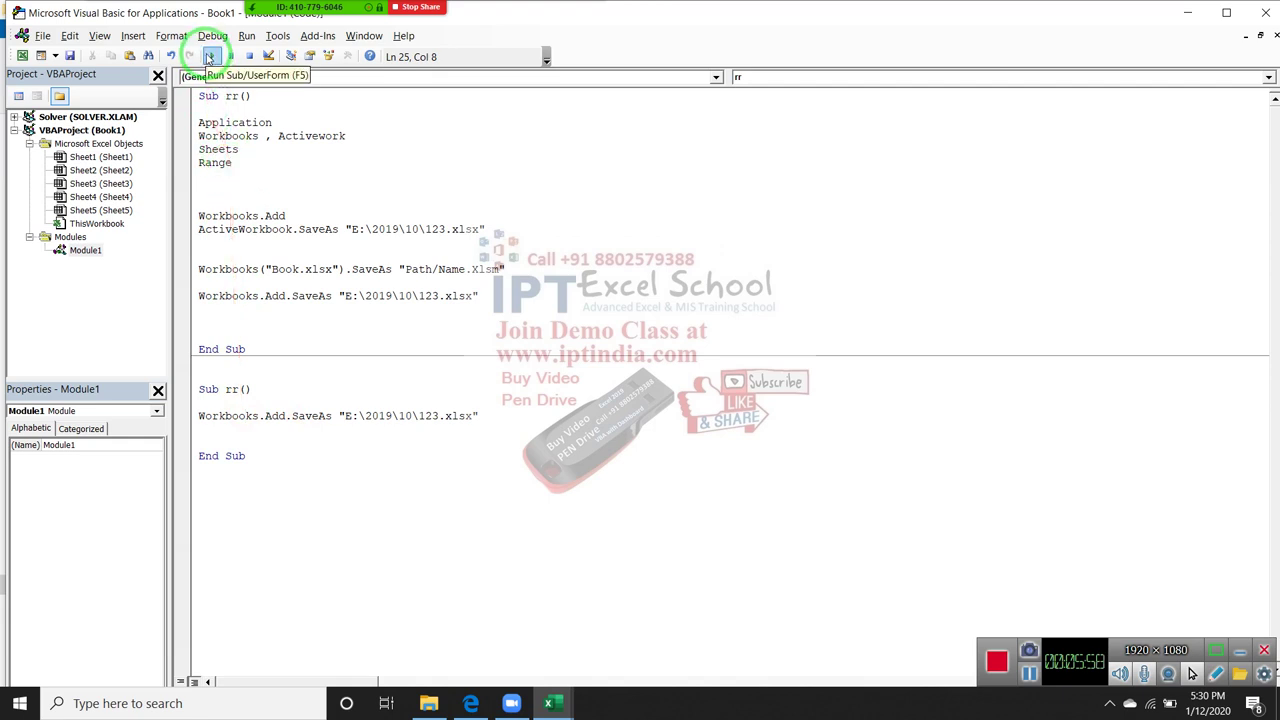
{"action": "left_click", "coordinate": [212, 57]}
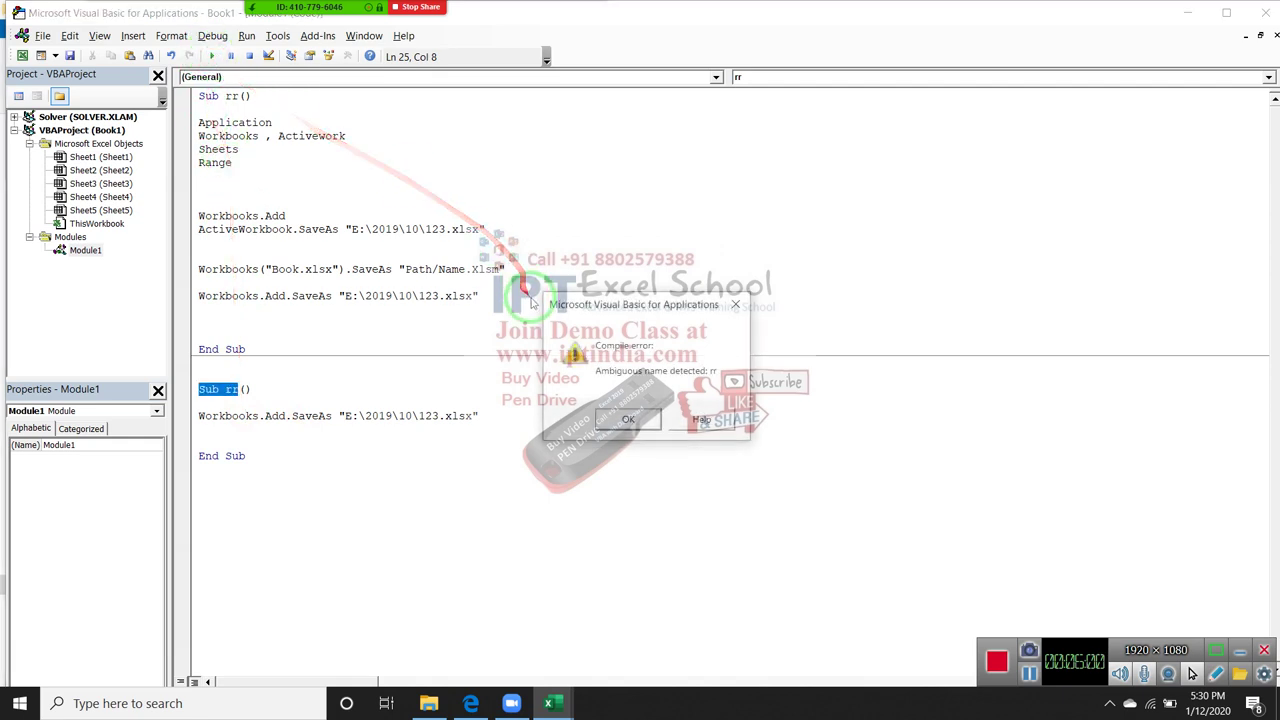
{"action": "left_click", "coordinate": [629, 419]}
{"action": "left_click", "coordinate": [240, 389]}
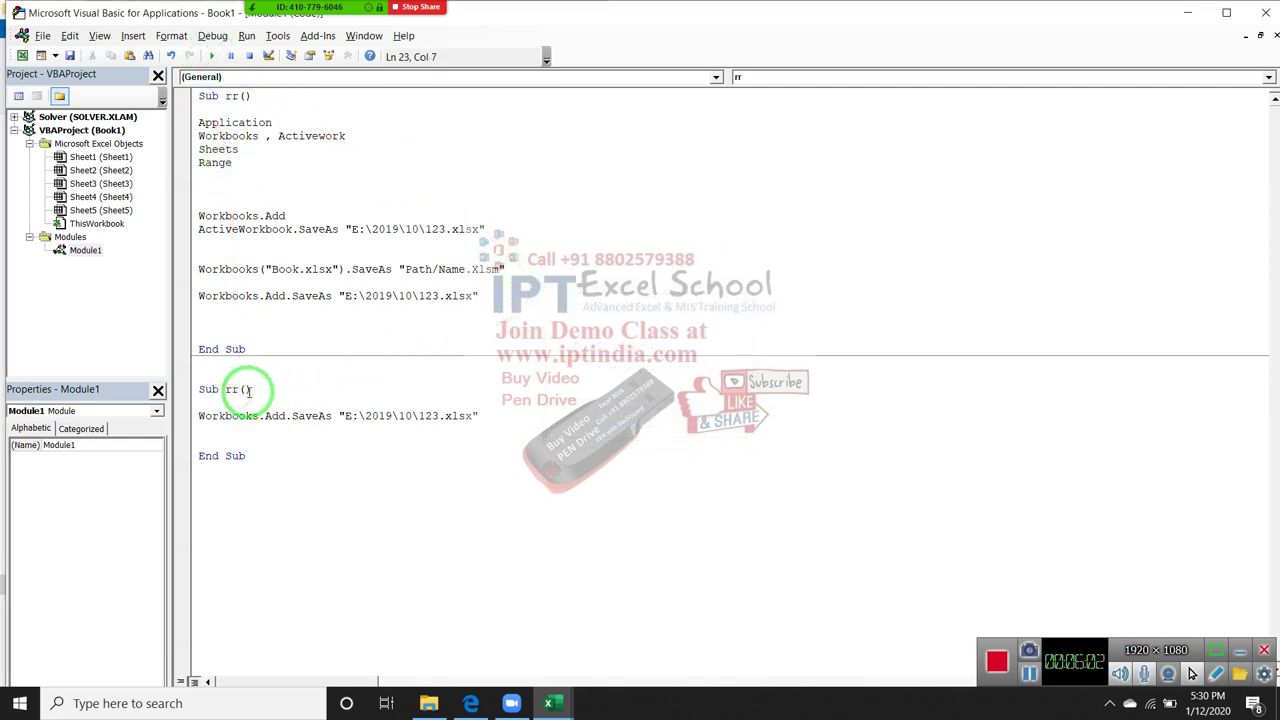
{"action": "type", "text": "_"}
{"action": "left_click", "coordinate": [254, 428]}
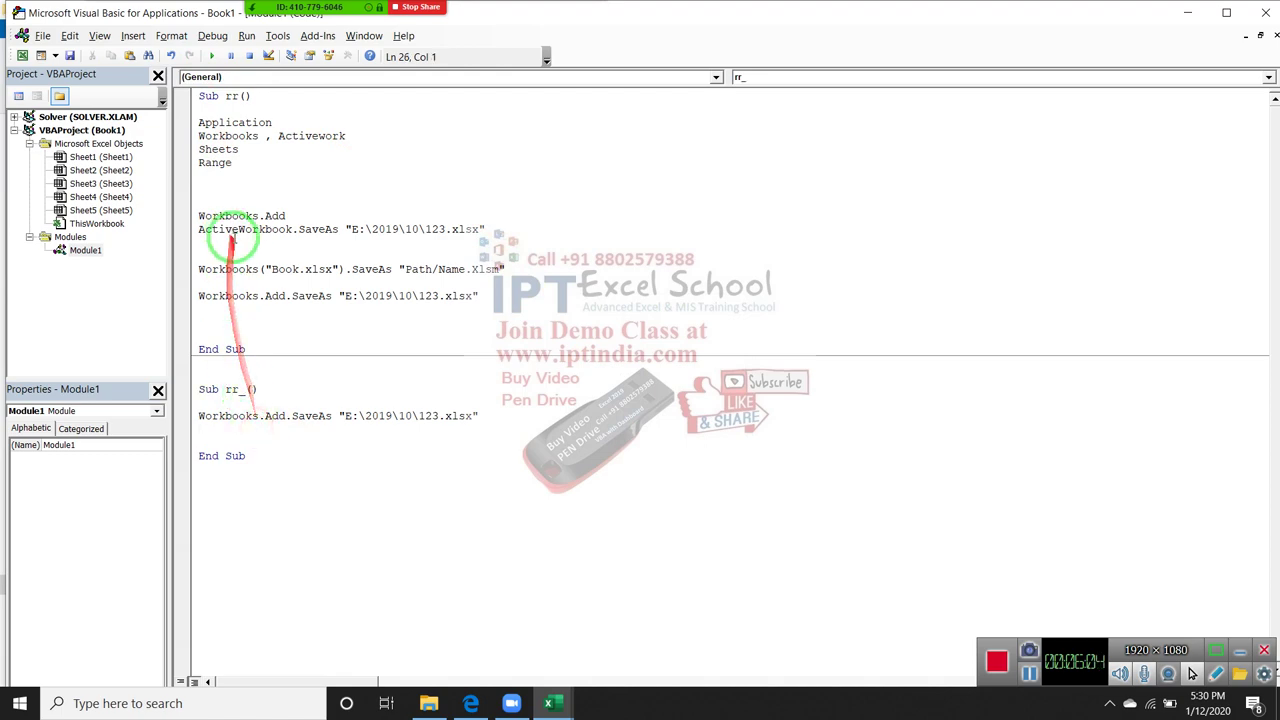
{"action": "left_click", "coordinate": [212, 57]}
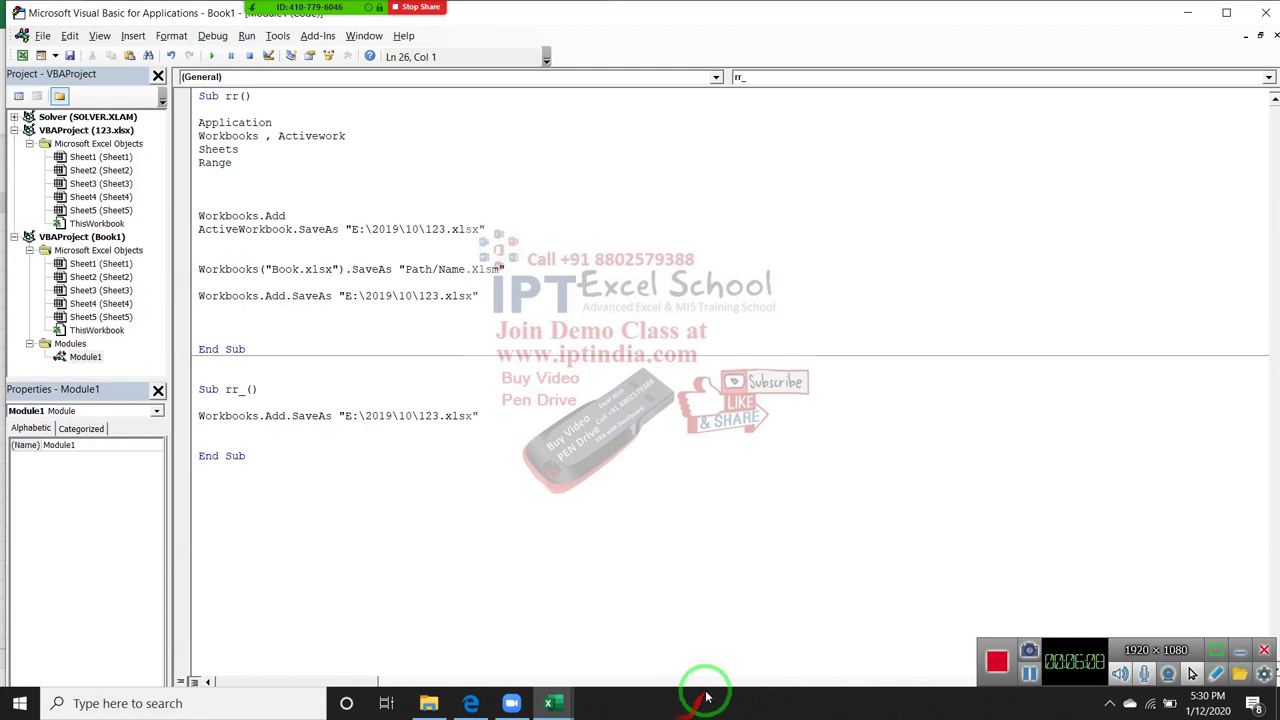
{"action": "mouse_move", "coordinate": [548, 703]}
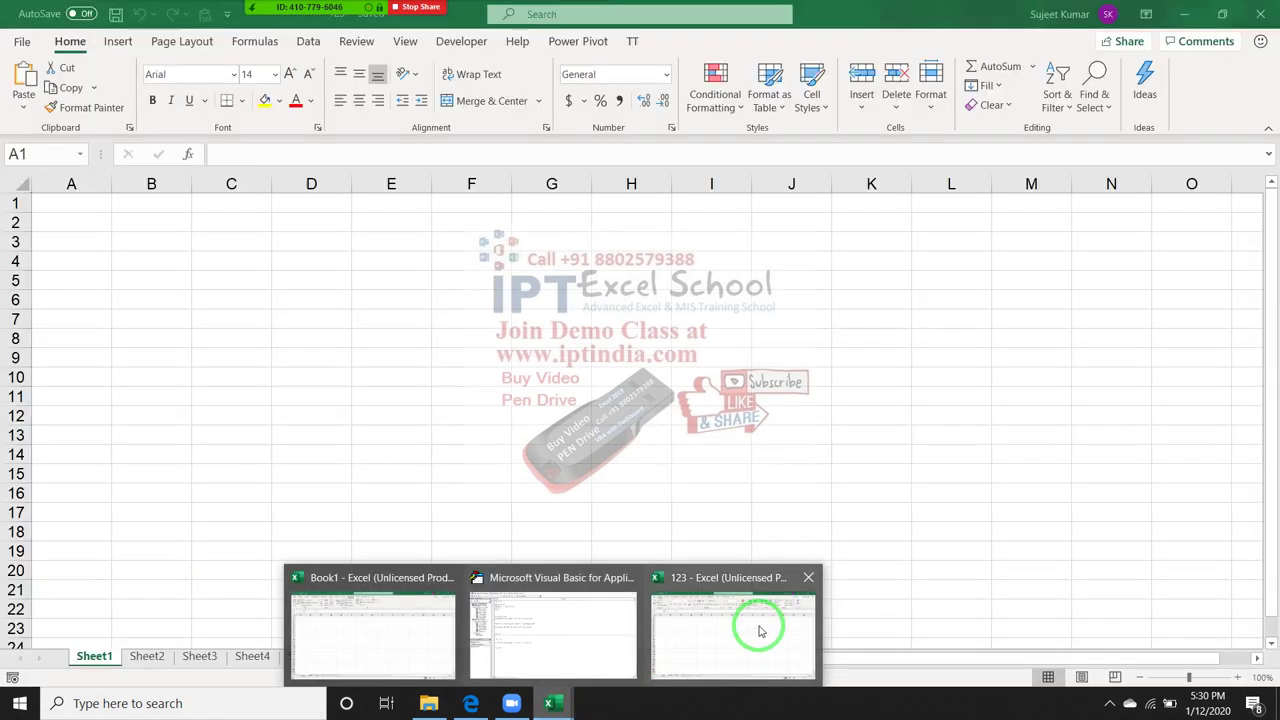
- Close the 123 workbook and add an ActiveWorkbook.Close line to the rr_ macro
{"action": "left_click", "coordinate": [759, 631]}
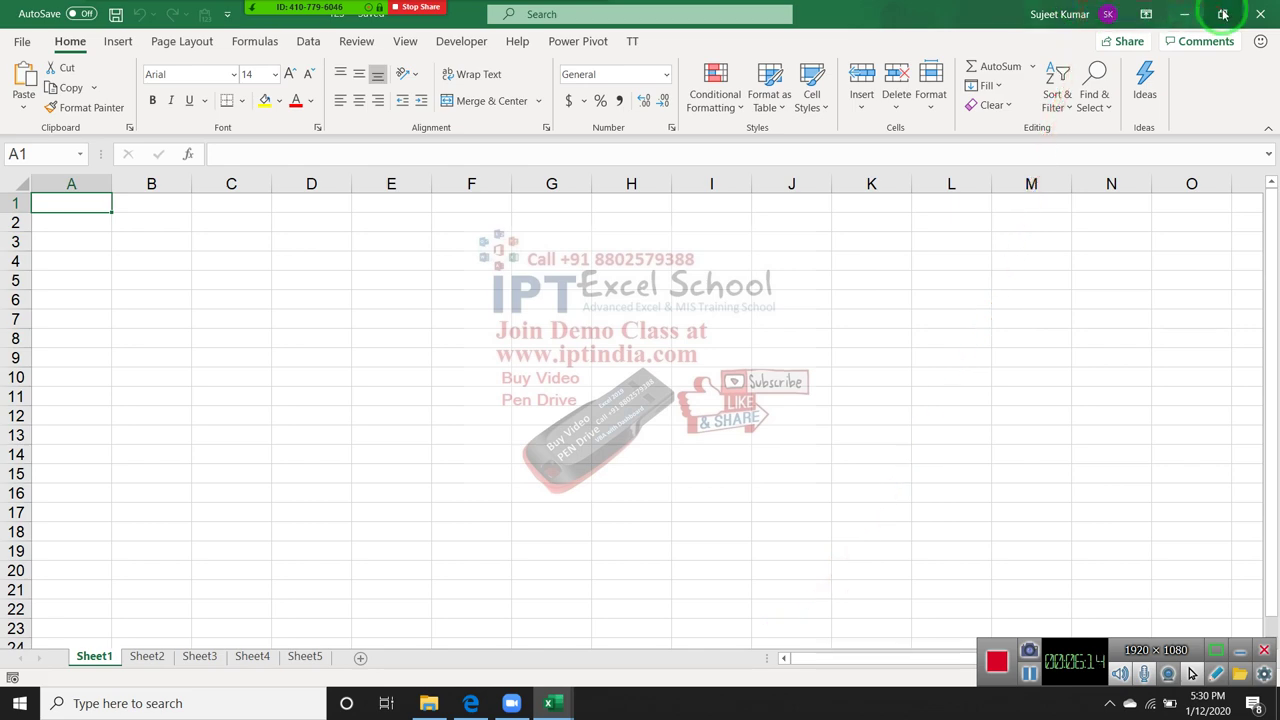
{"action": "left_click", "coordinate": [1260, 13]}
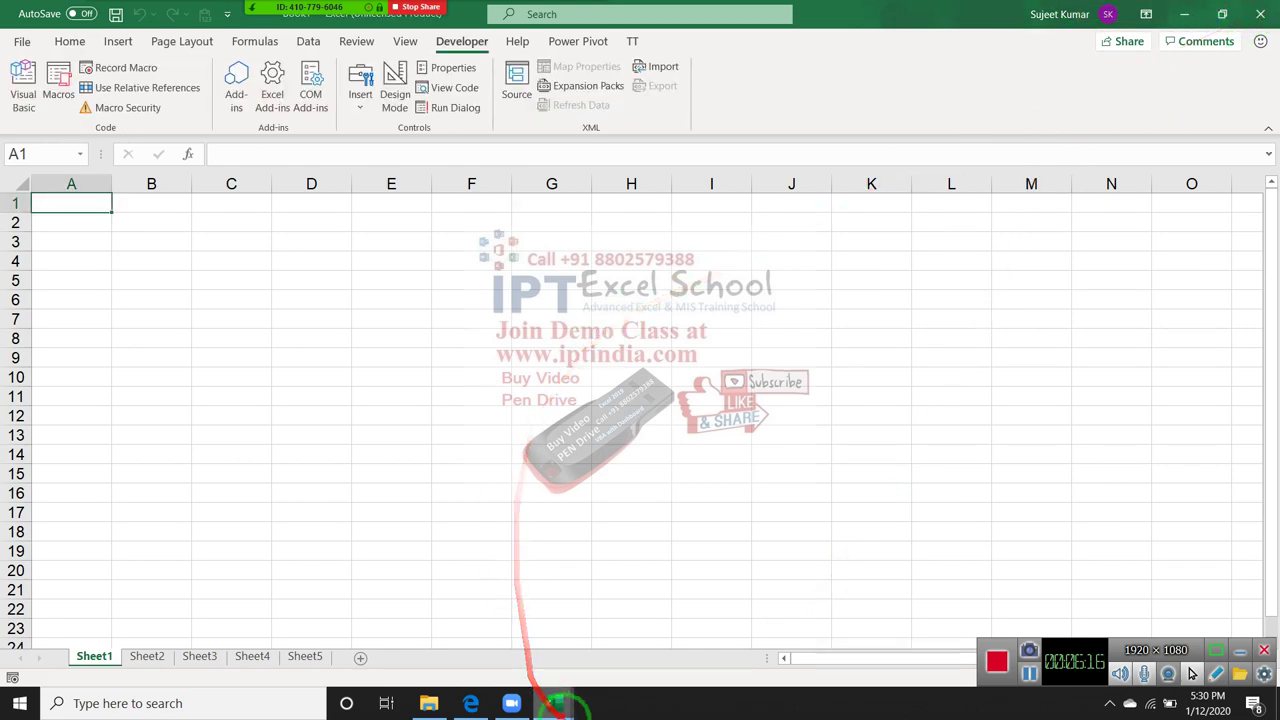
{"action": "left_click", "coordinate": [591, 639]}
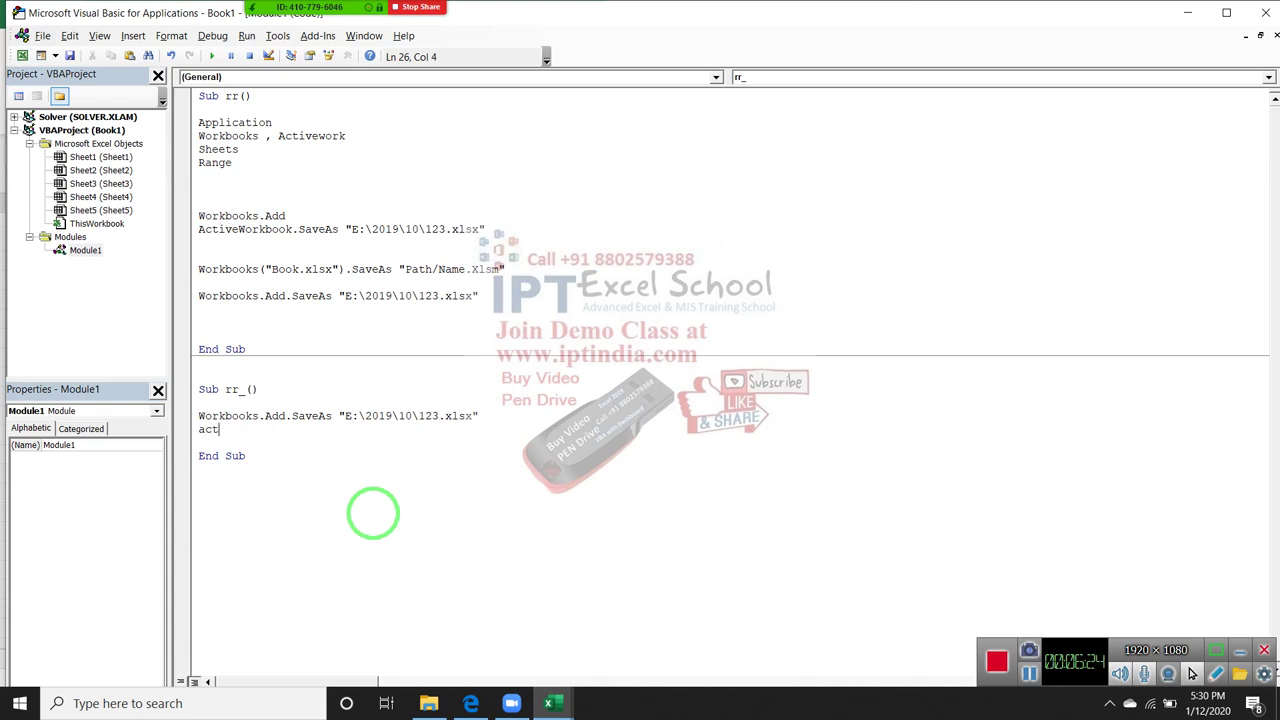
{"action": "type", "text": "ivework"}
{"action": "type", "text": "book."}
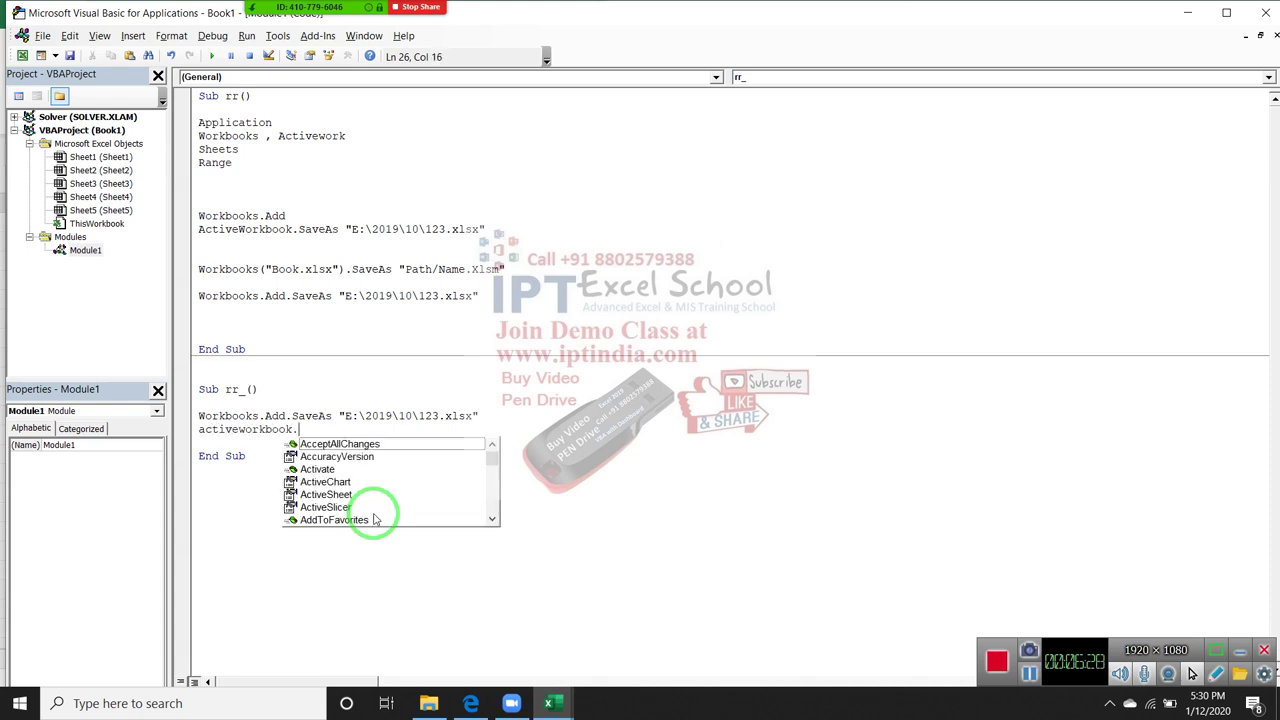
{"action": "type", "text": "cl"}
{"action": "key", "text": "Tab"}
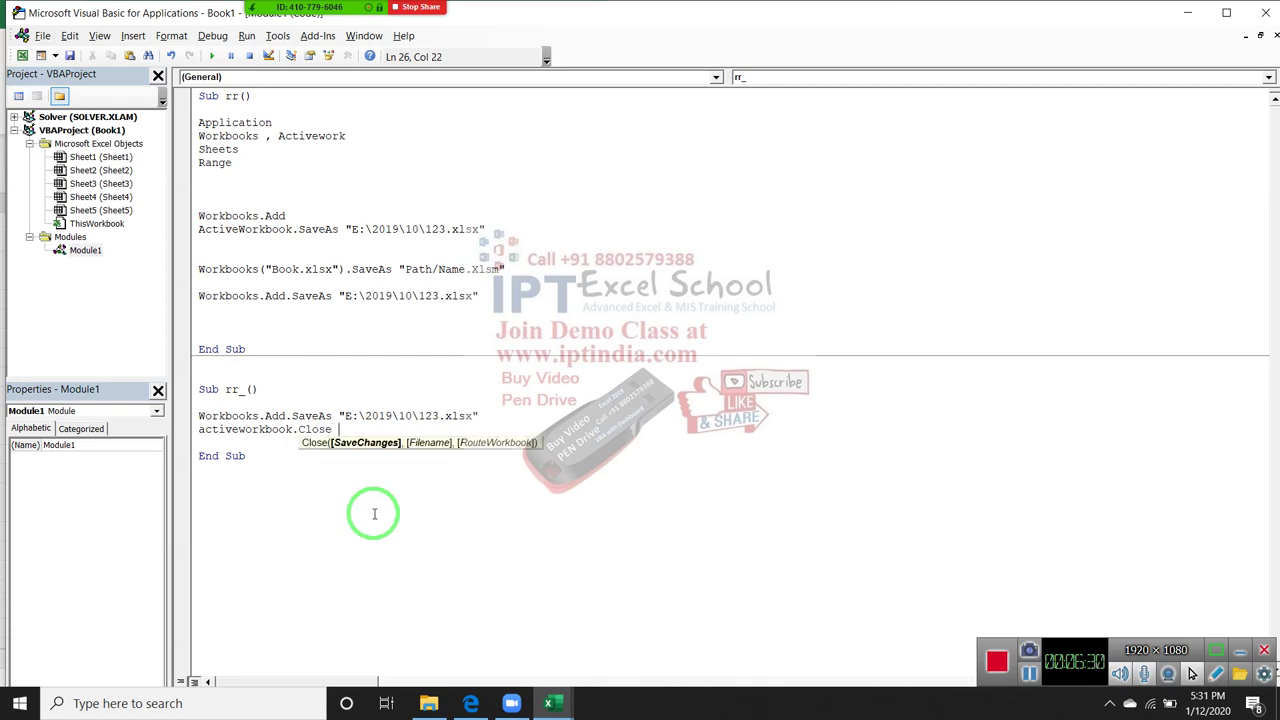
{"action": "key", "text": "alt+F11"}
- Start closing Book1, then cancel its save-changes prompt to keep it open
{"action": "left_click", "coordinate": [562, 320]}
{"action": "left_click", "coordinate": [762, 363]}
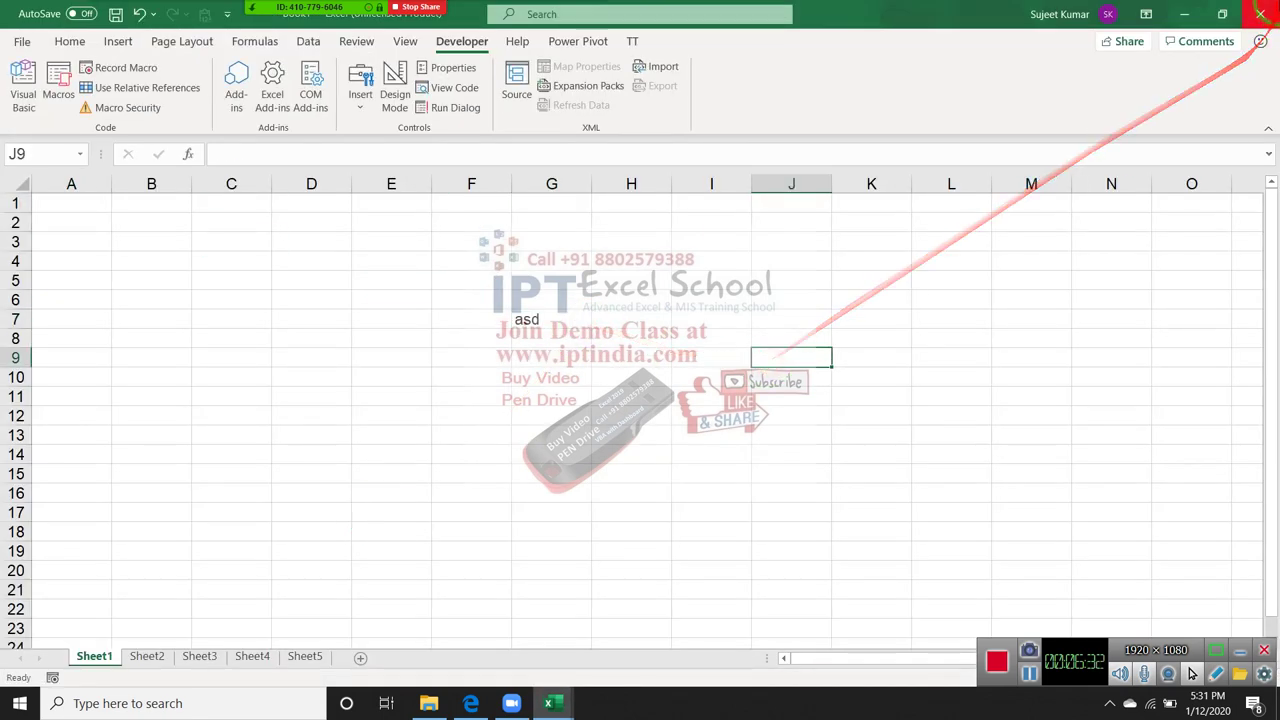
{"action": "left_click", "coordinate": [1260, 14]}
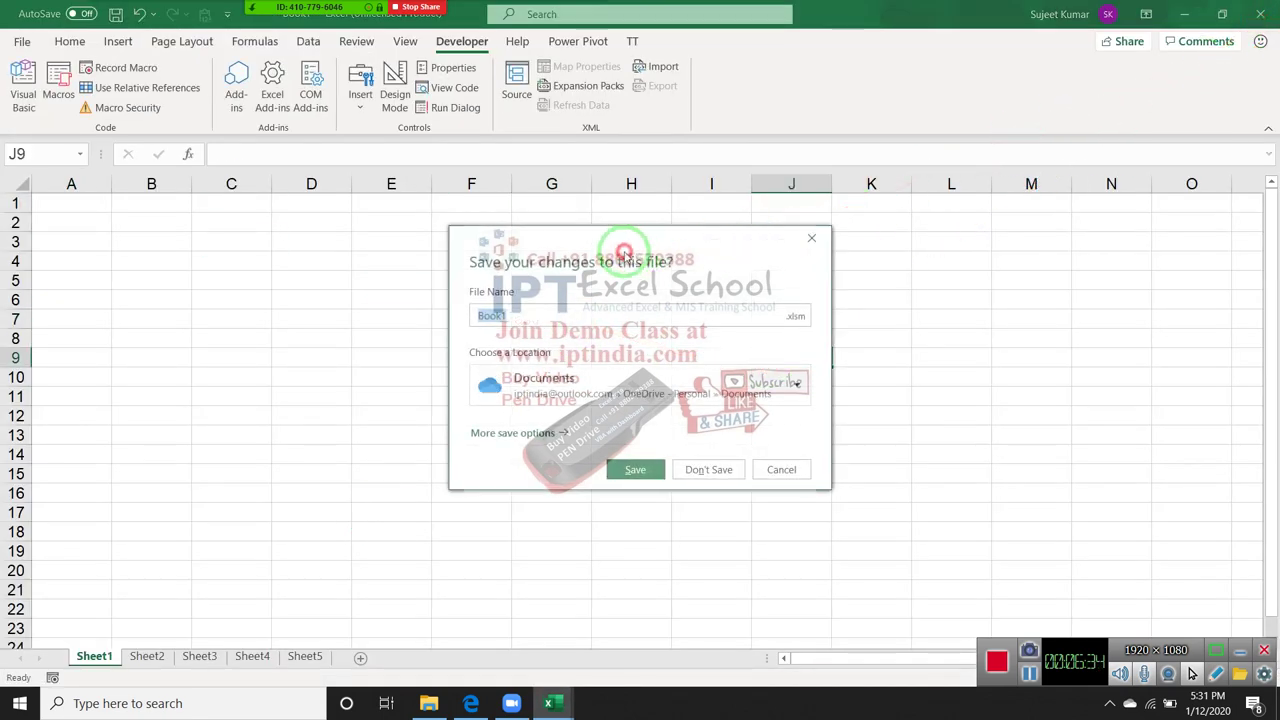
{"action": "left_click", "coordinate": [637, 472]}
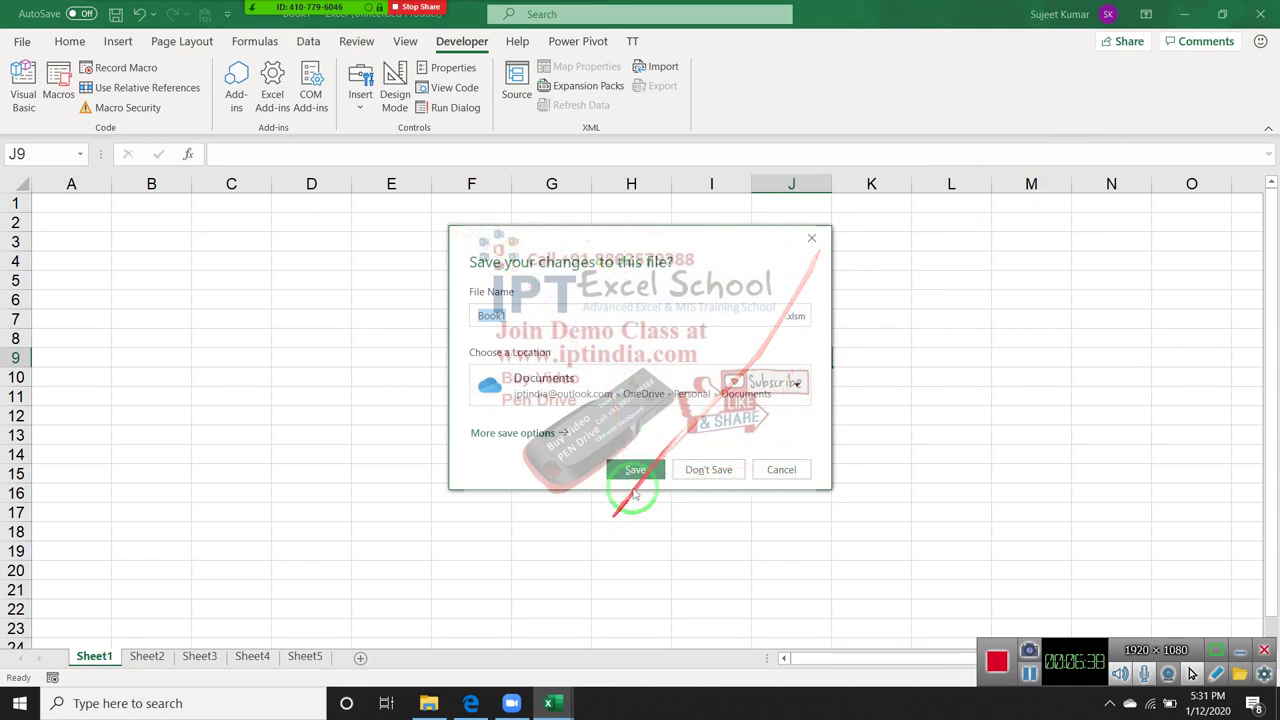
{"action": "left_click_drag", "start_coordinate": [625, 496], "coordinate": [789, 279]}
{"action": "left_click", "coordinate": [812, 244]}
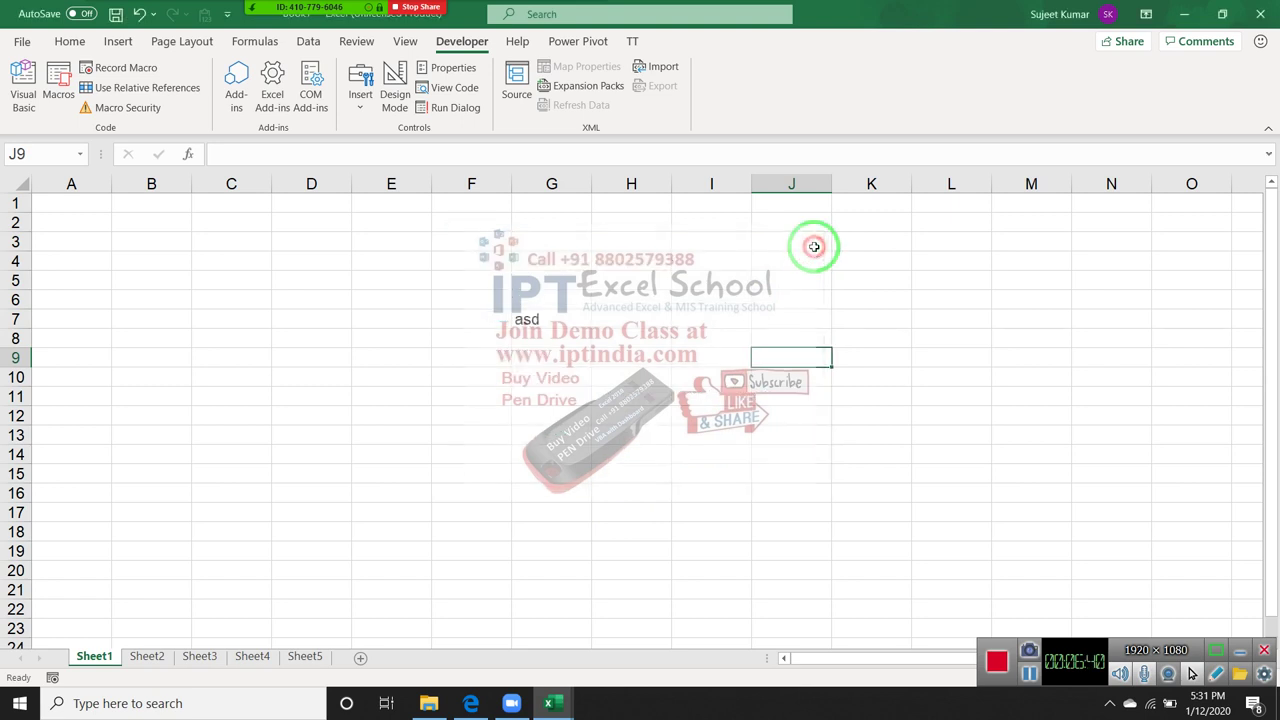
- Pass True to the ActiveWorkbook.Close line in the rr_ macro
{"action": "key", "text": "alt+Tab"}
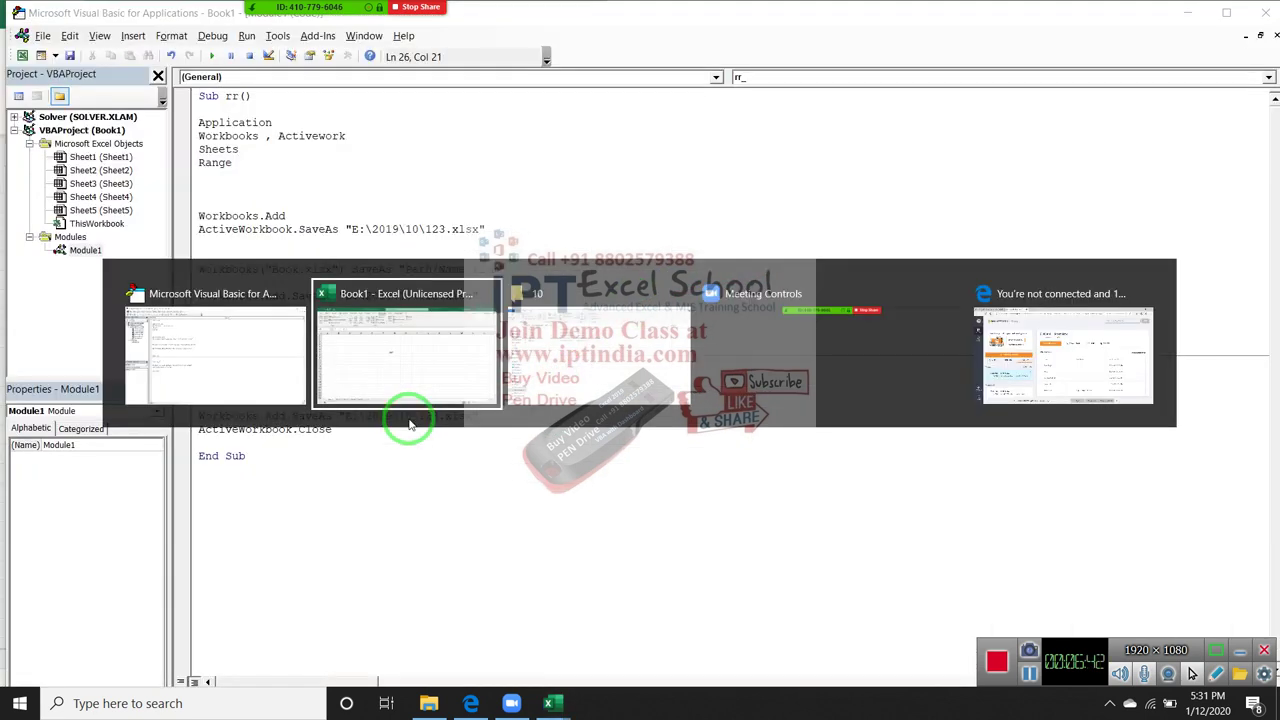
{"action": "key", "text": "alt+Tab"}
{"action": "key", "text": "alt+shift+Tab"}
{"action": "key", "text": "alt+Tab"}
{"action": "key", "text": "alt+shift+Tab"}
{"action": "key", "text": "alt+shift+Tab"}
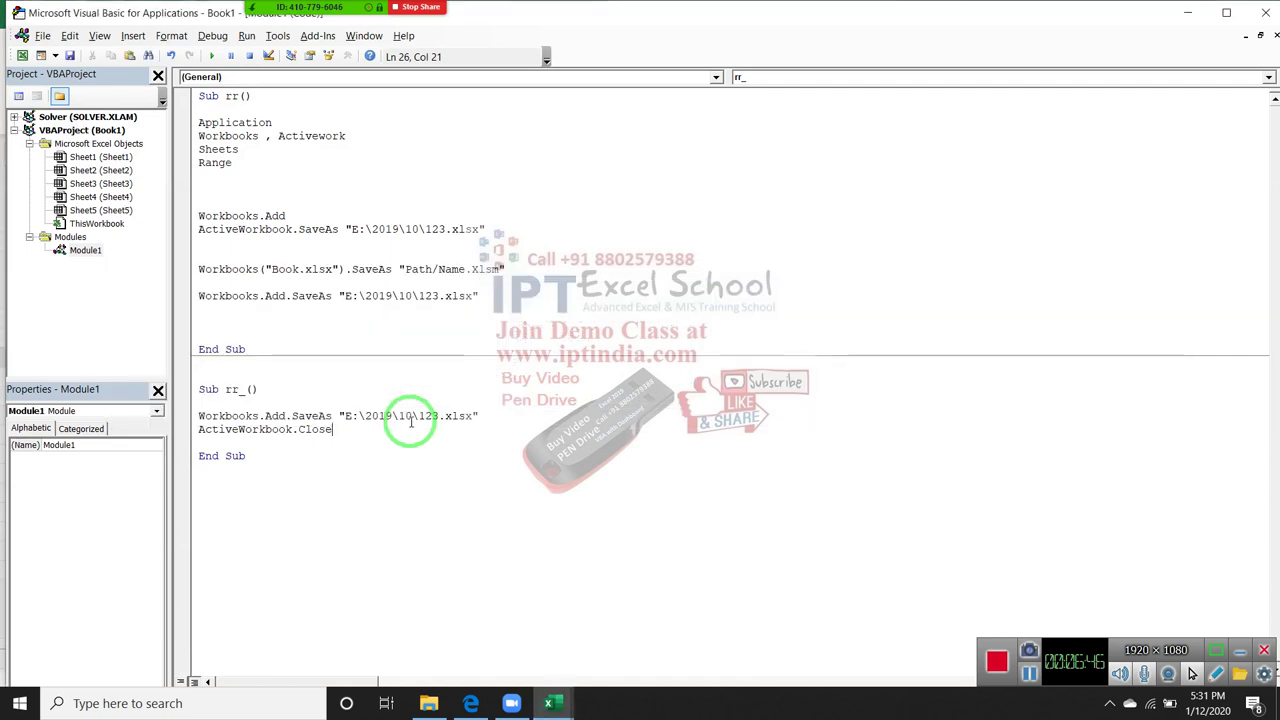
{"action": "type", "text": " tr"}
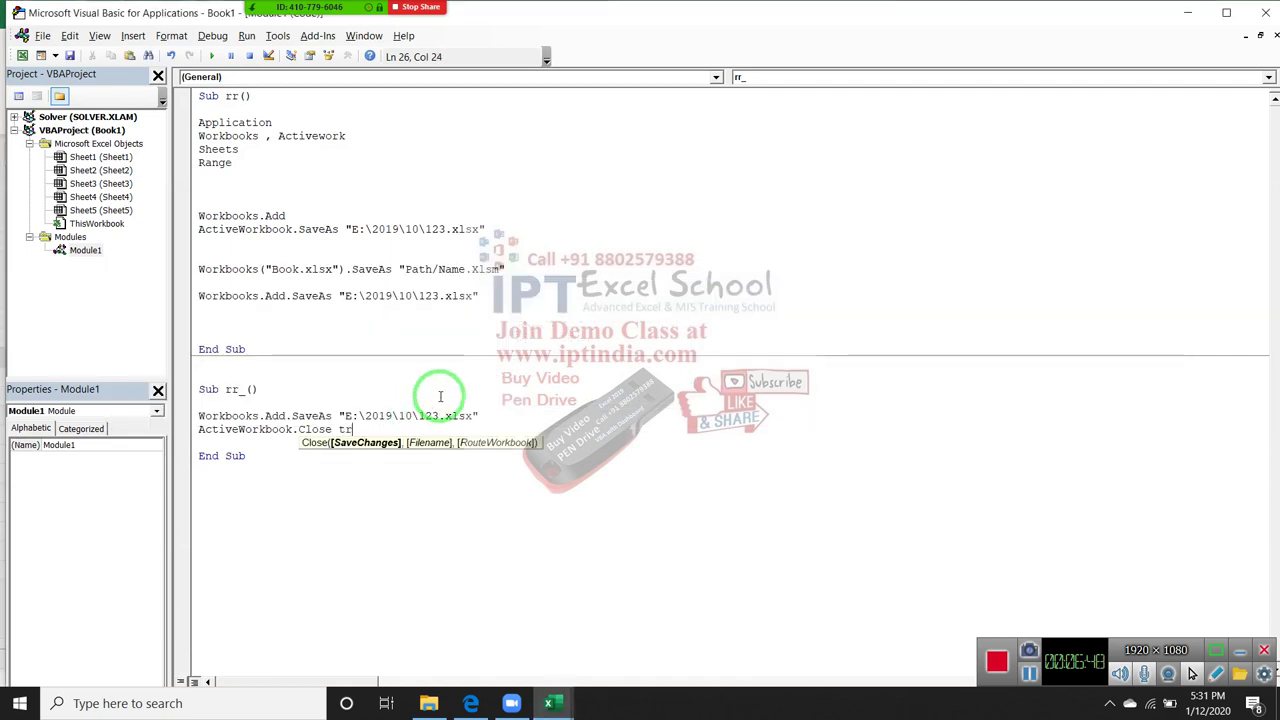
{"action": "type", "text": "u"}
{"action": "type", "text": "e"}
{"action": "key", "text": "Return"}
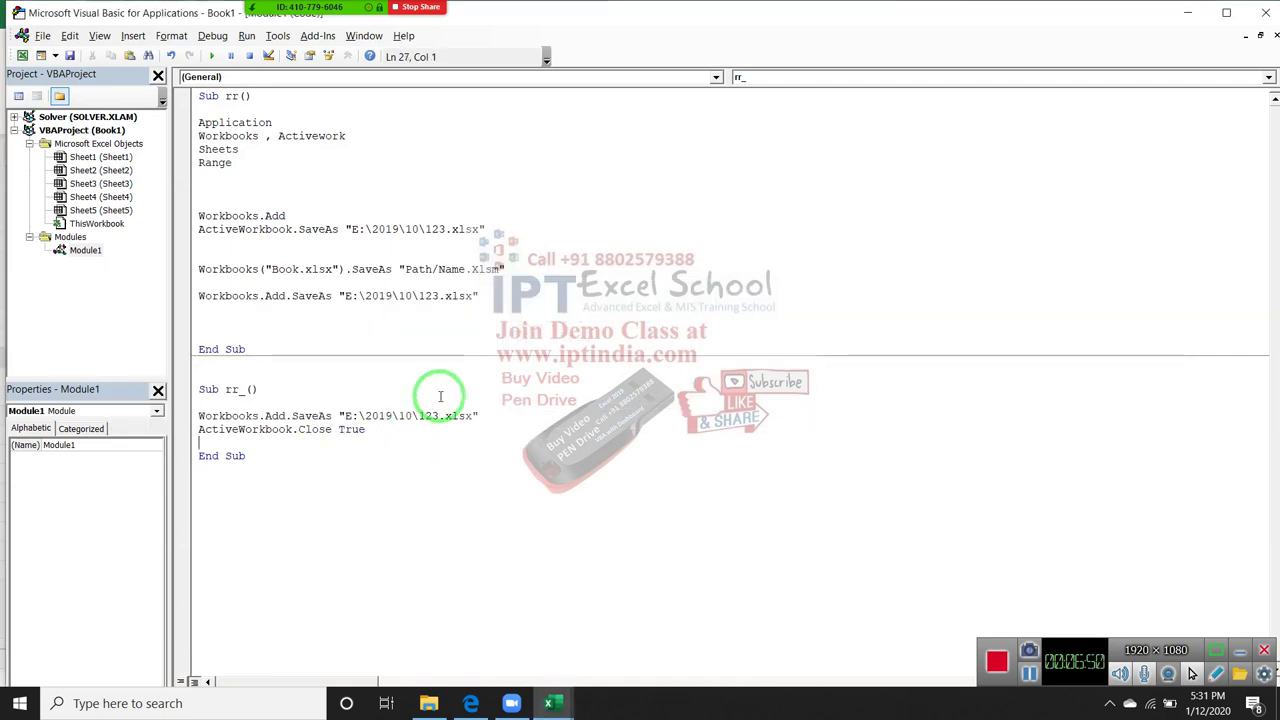
{"action": "key", "text": "Left"}
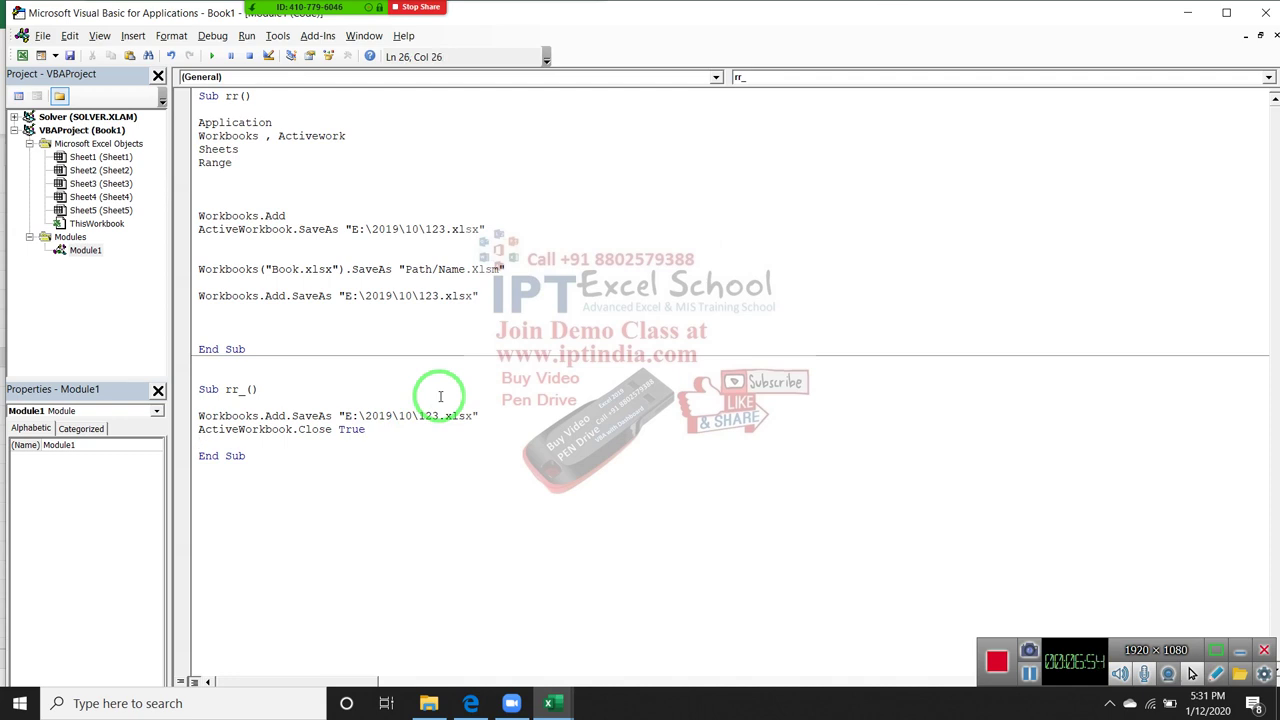
- Add Workbooks("Book1.xlsx").Close True below the SaveAs line in rr
{"action": "left_click", "coordinate": [238, 312]}
{"action": "key", "text": "Return"}
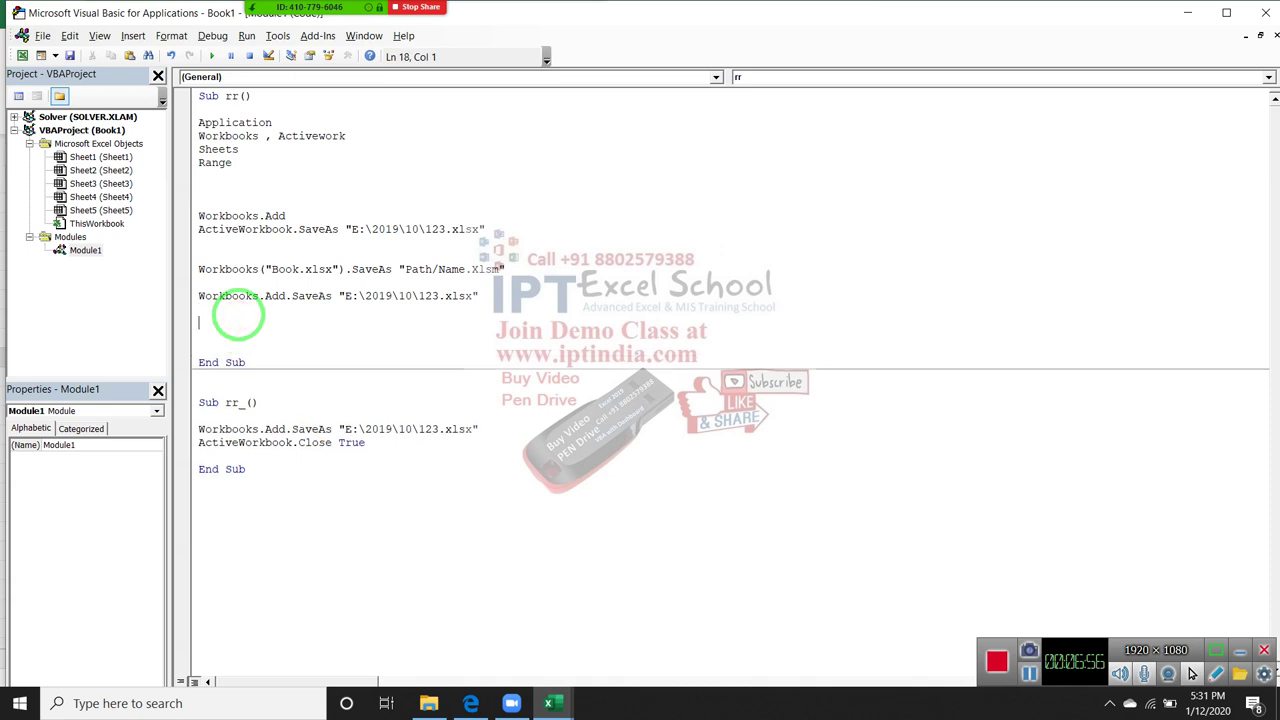
{"action": "type", "text": "work"}
{"action": "type", "text": "books"}
{"action": "type", "text": "(\"Boo"}
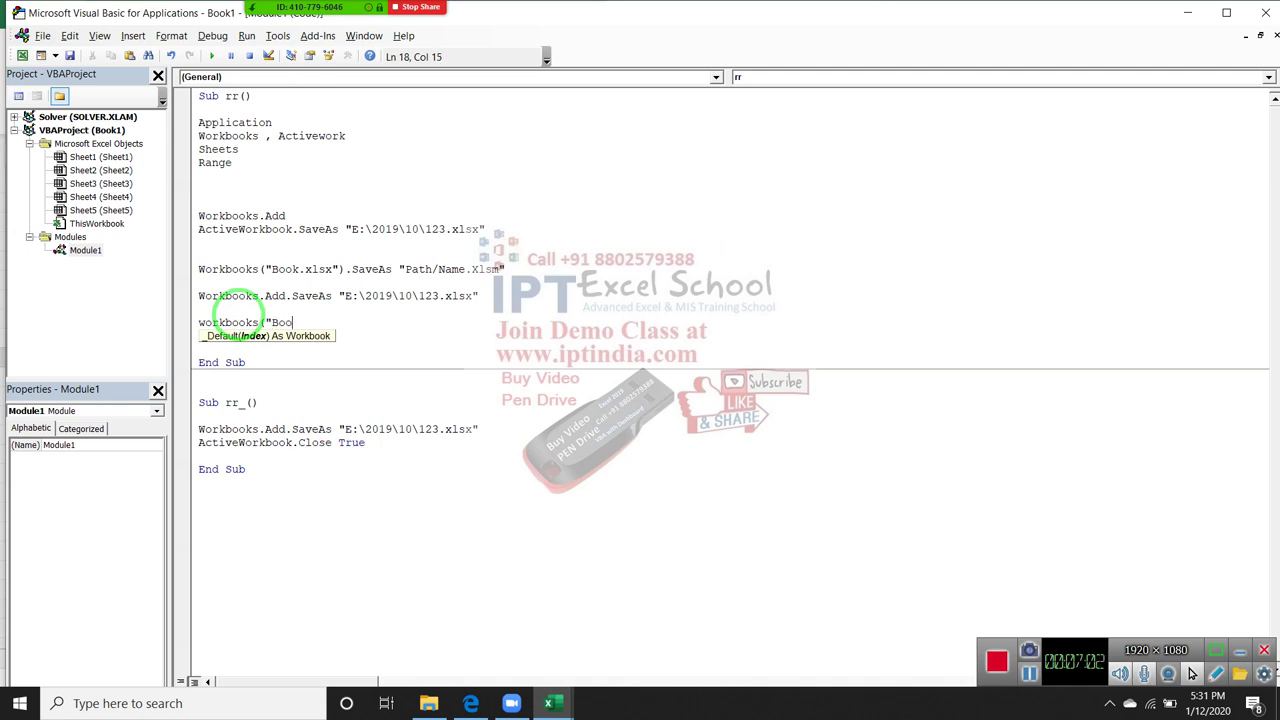
{"action": "type", "text": "k"}
{"action": "type", "text": "1."}
{"action": "type", "text": "xlsx"}
{"action": "type", "text": ")."}
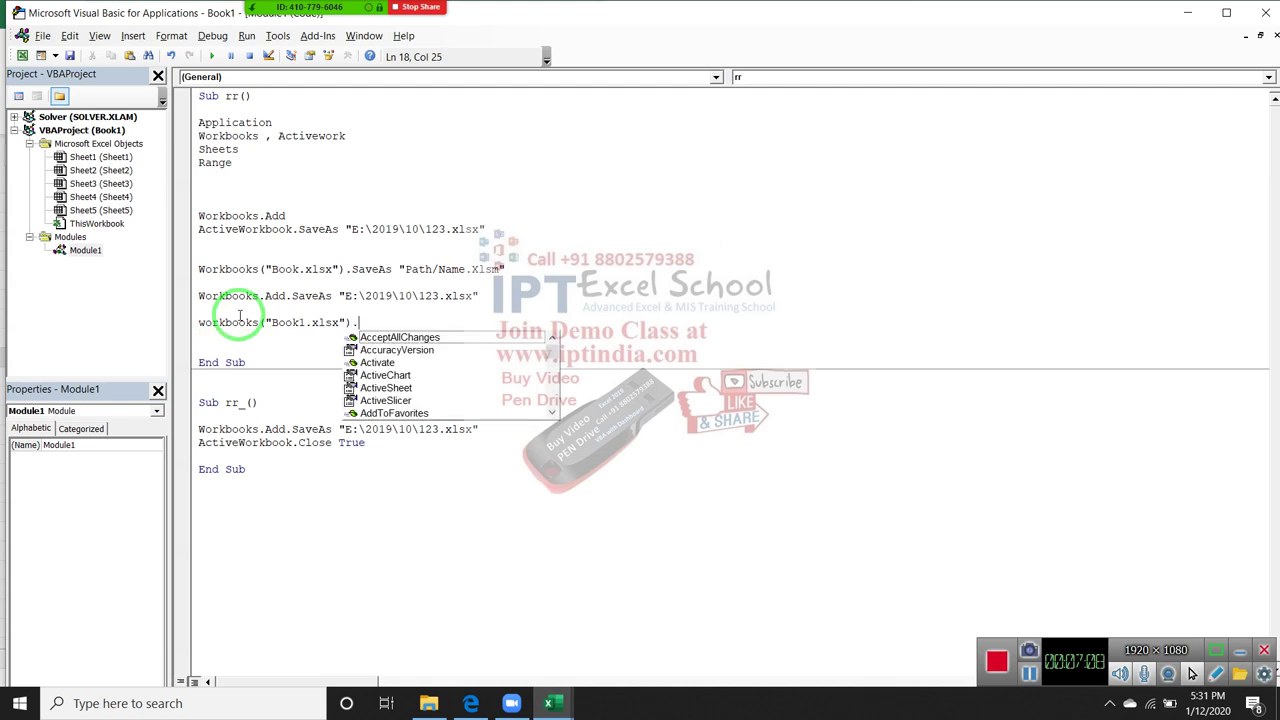
{"action": "type", "text": "cl"}
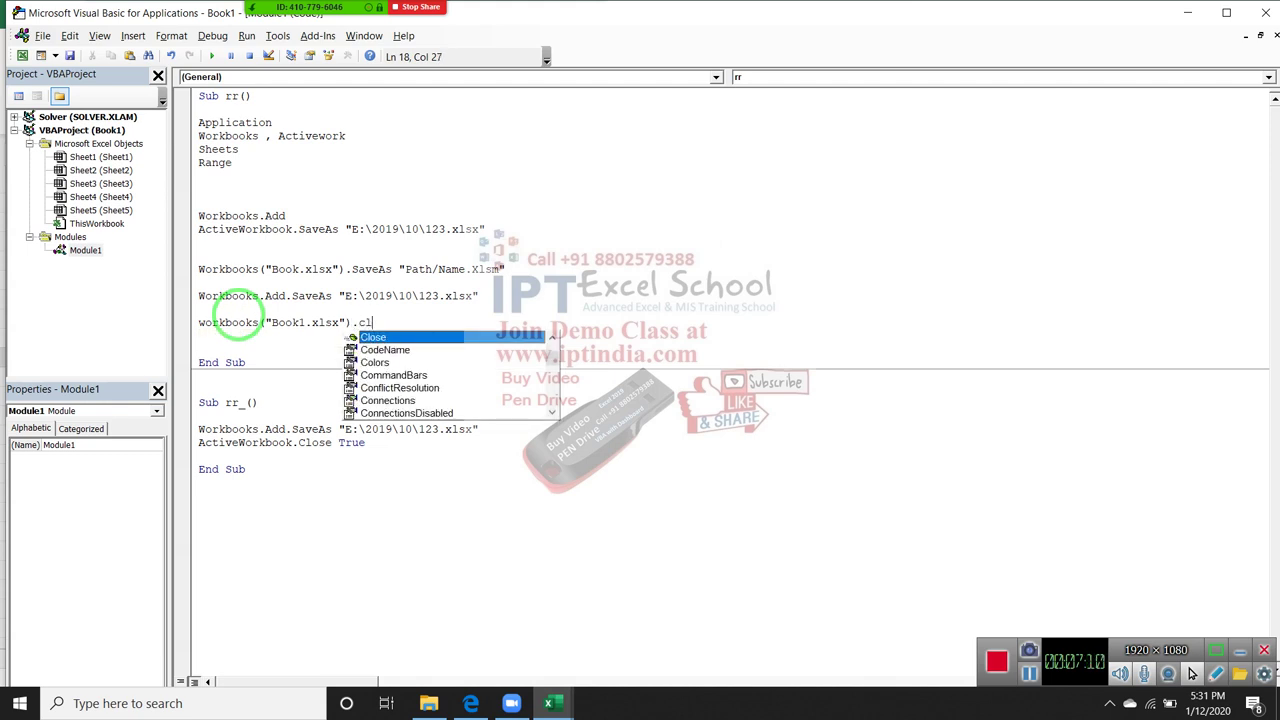
{"action": "type", "text": " tr"}
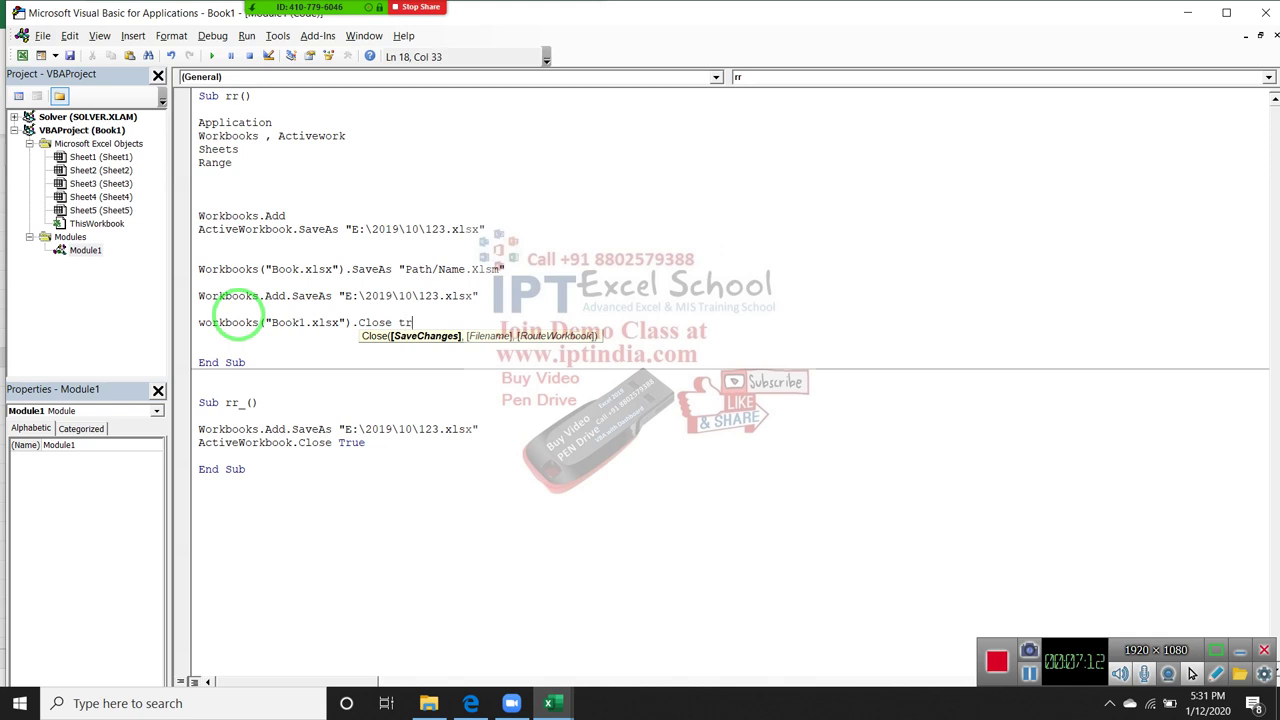
{"action": "type", "text": "ue"}
{"action": "key", "text": "Down"}
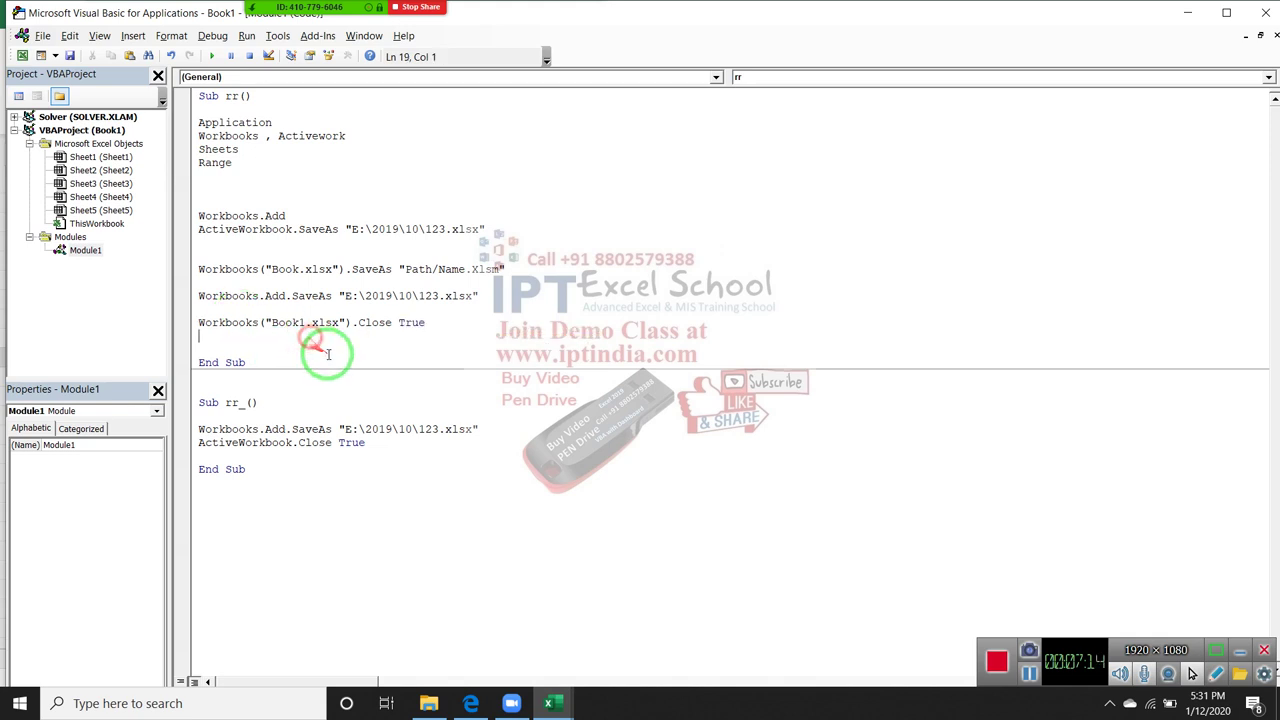
{"action": "left_click", "coordinate": [334, 363]}
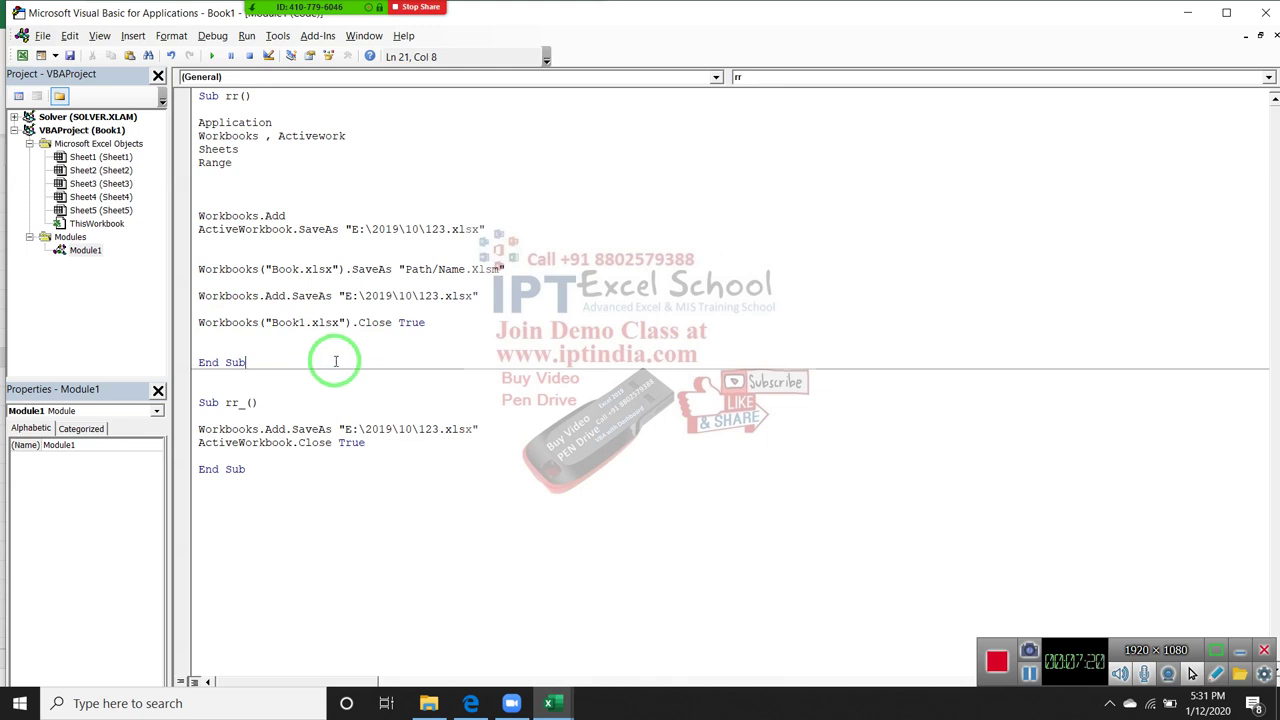
{"action": "double_click", "coordinate": [252, 230]}
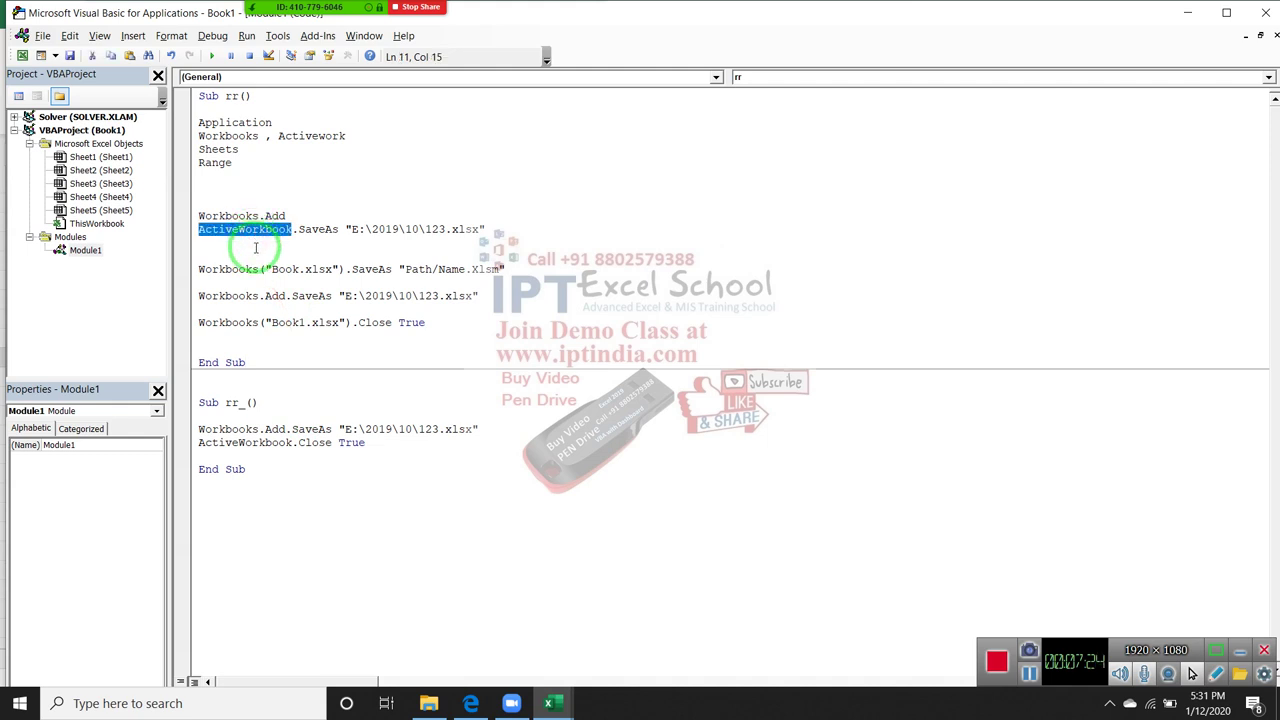
{"action": "left_click", "coordinate": [272, 316]}
{"action": "left_click", "coordinate": [348, 322]}
{"action": "left_click_drag", "start_coordinate": [350, 322], "coordinate": [188, 324]}
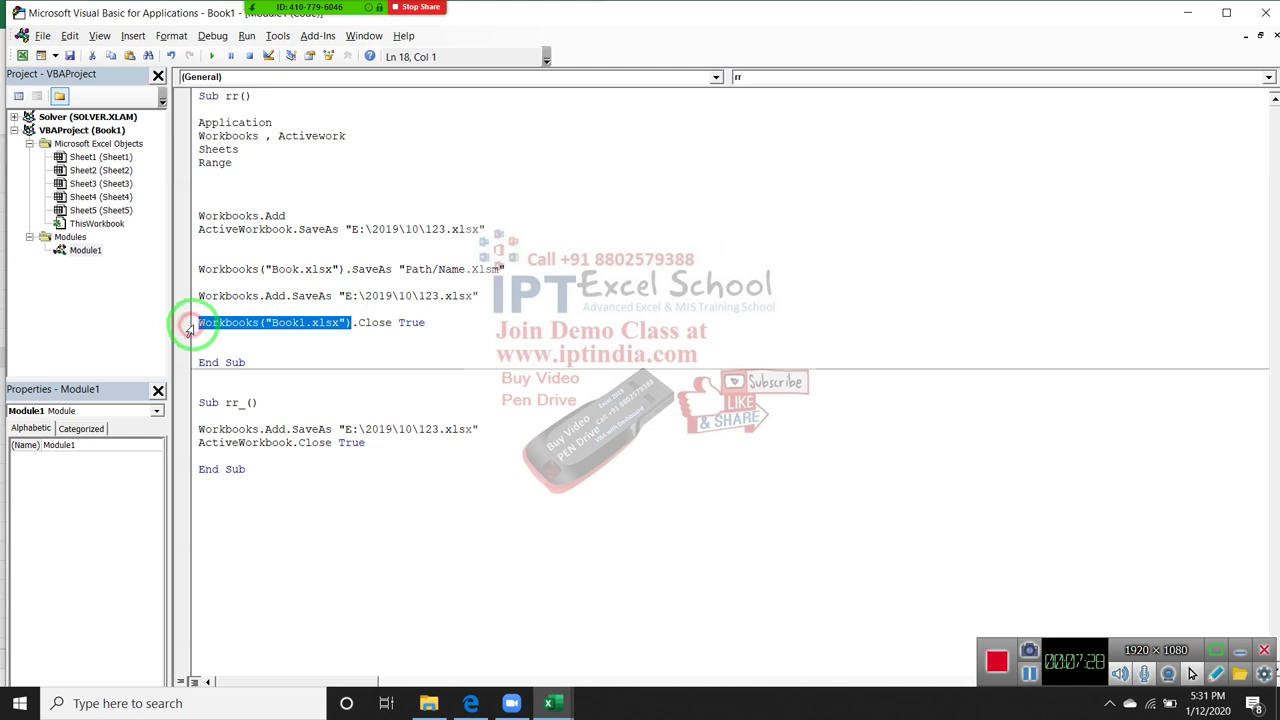
{"action": "left_click", "coordinate": [283, 343]}
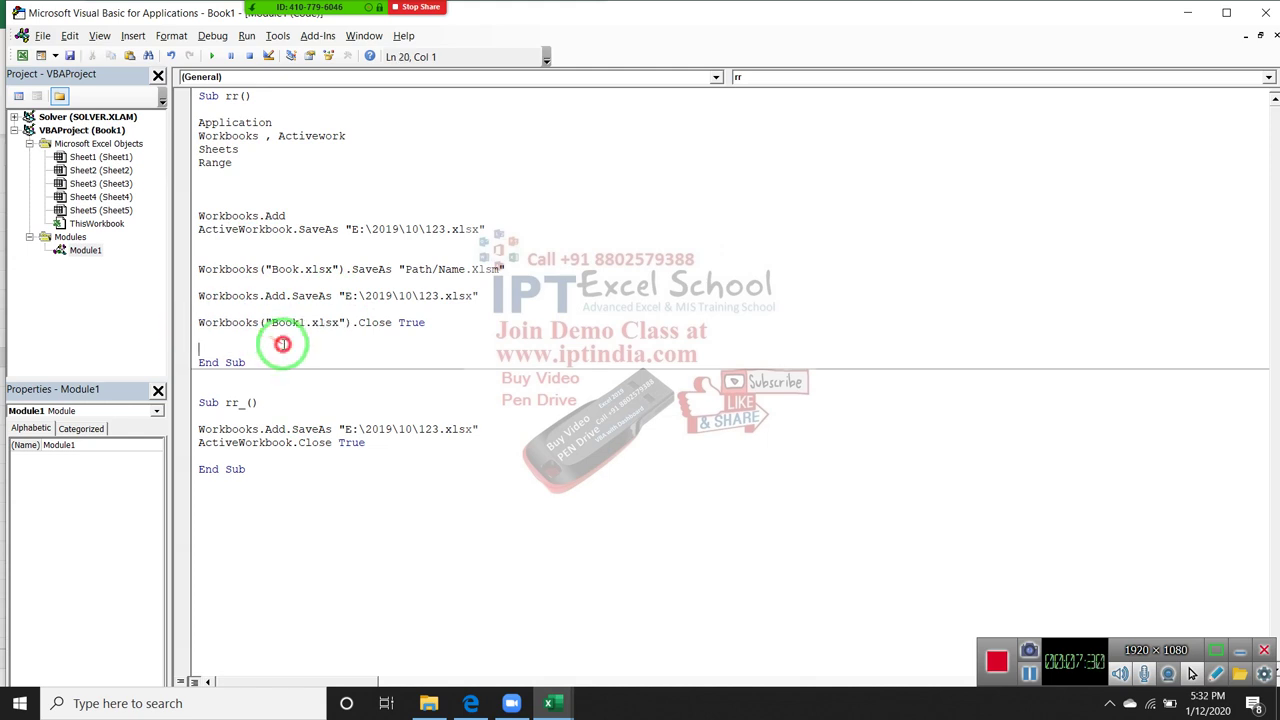
{"action": "double_click", "coordinate": [290, 324]}
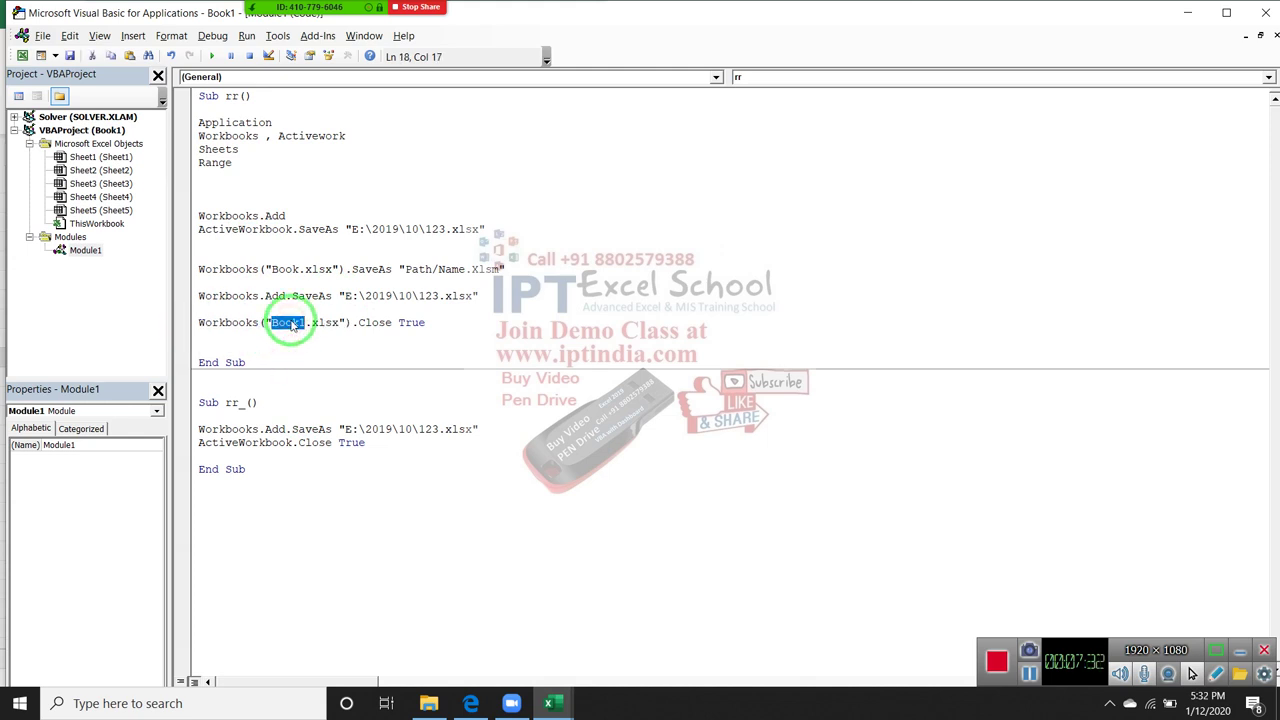
{"action": "left_click_drag", "start_coordinate": [349, 323], "coordinate": [191, 320]}
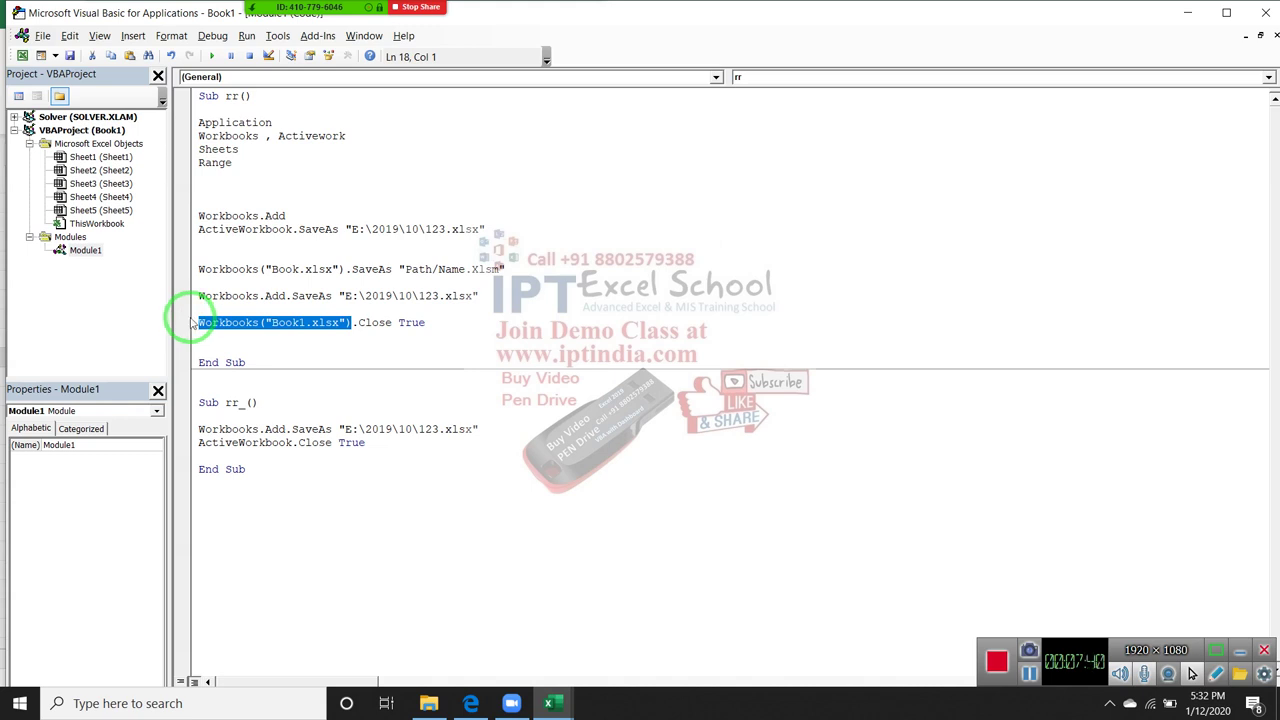
{"action": "left_click", "coordinate": [265, 242]}
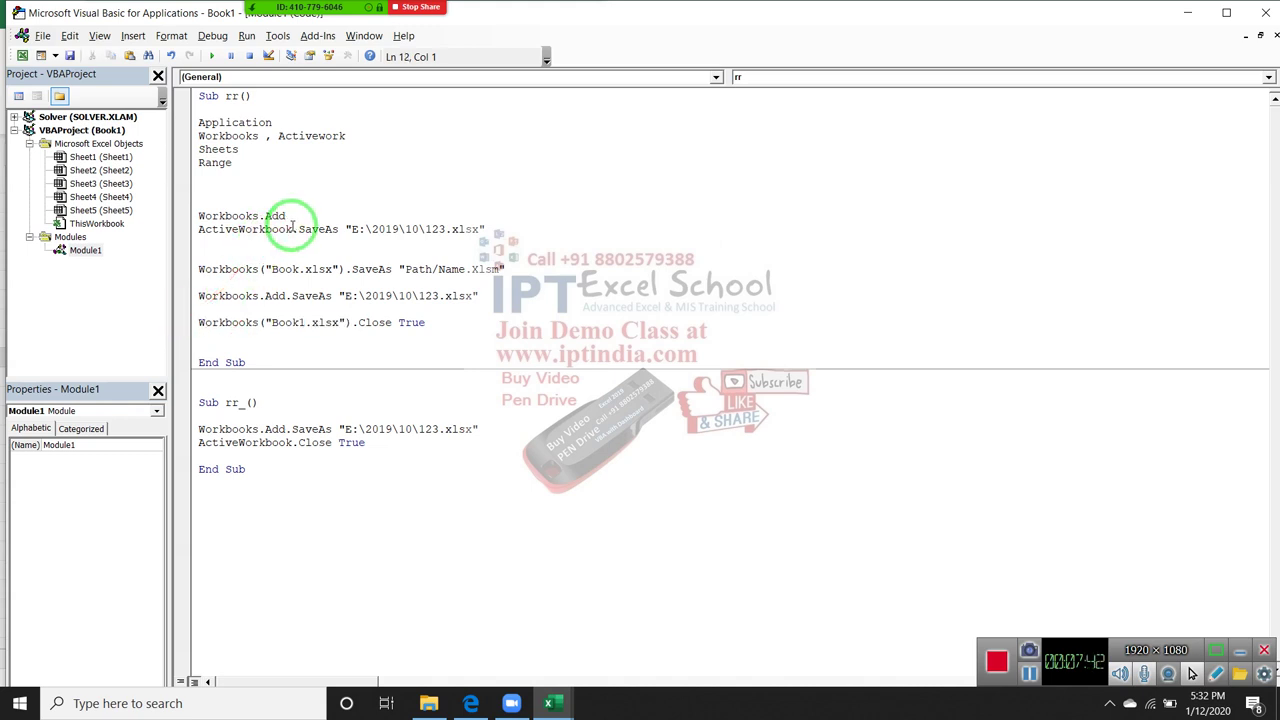
{"action": "mouse_move", "coordinate": [292, 229]}
{"action": "left_mouse_down"}
{"action": "mouse_move", "coordinate": [180, 233]}
{"action": "mouse_move", "coordinate": [190, 220]}
{"action": "left_mouse_up"}
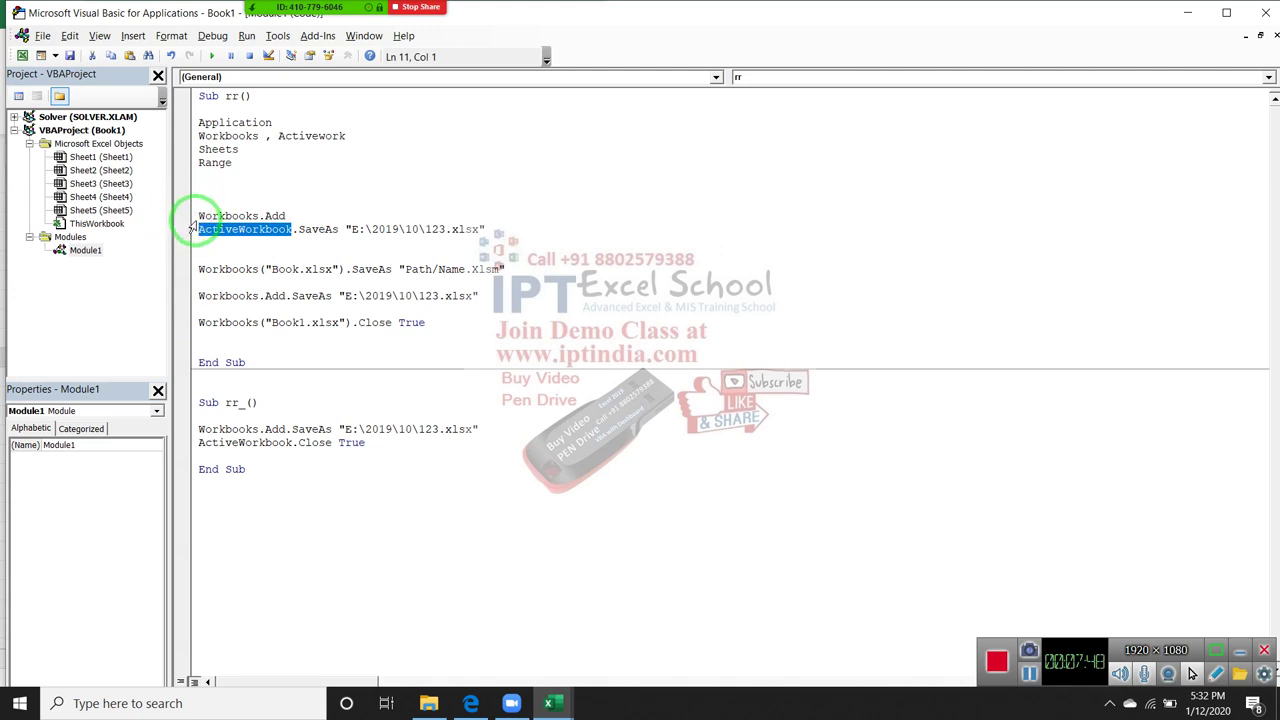
{"action": "left_click", "coordinate": [285, 12]}
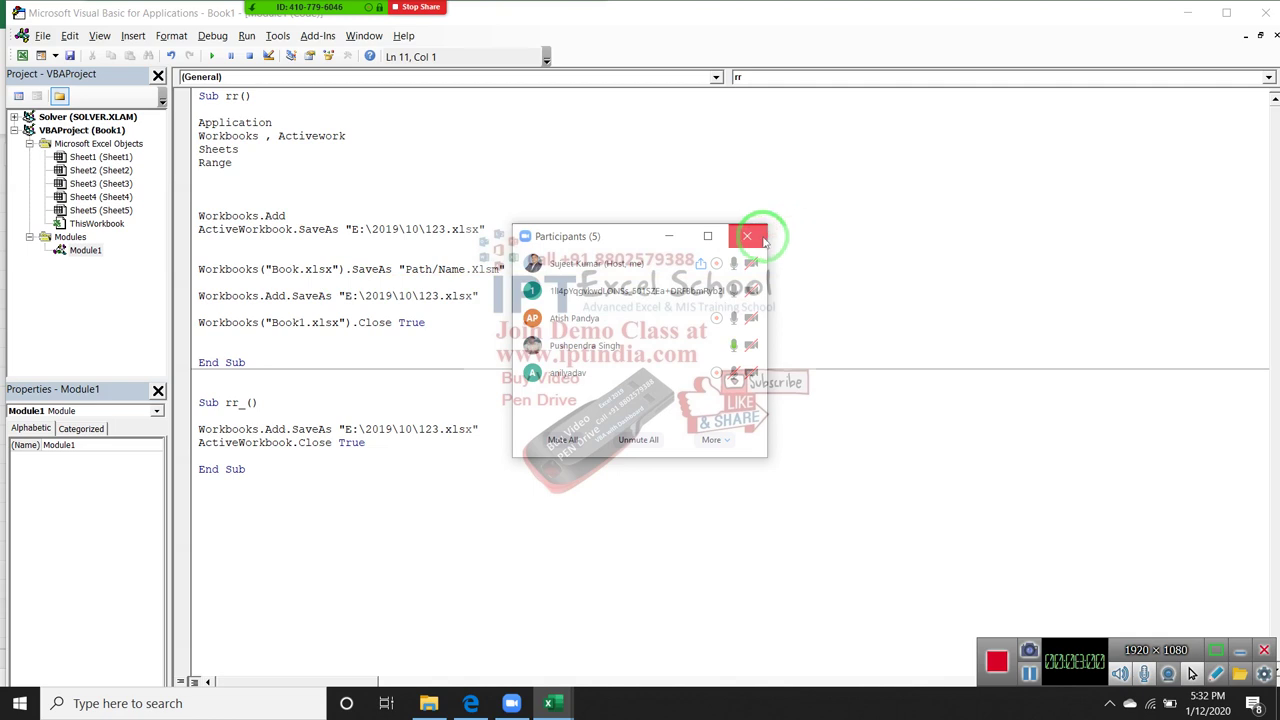
{"action": "left_click", "coordinate": [752, 236]}
{"action": "left_click", "coordinate": [440, 443]}
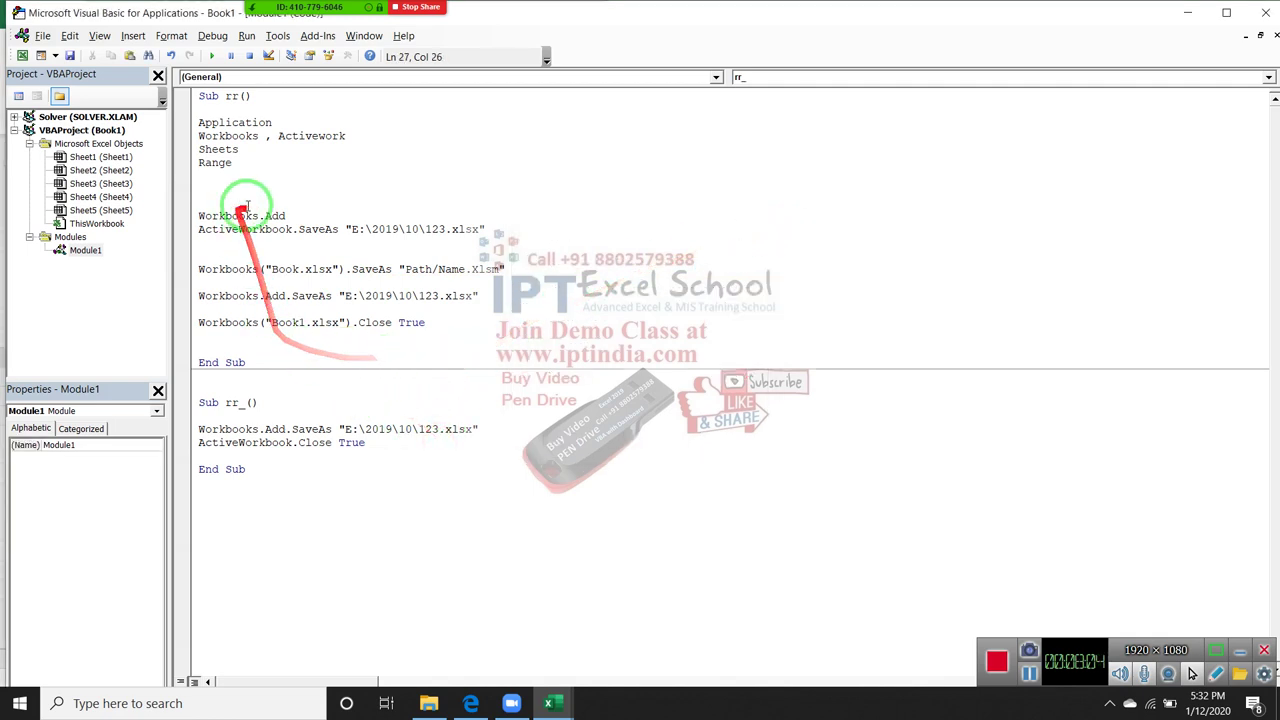
{"action": "left_click_drag", "start_coordinate": [286, 216], "coordinate": [191, 213]}
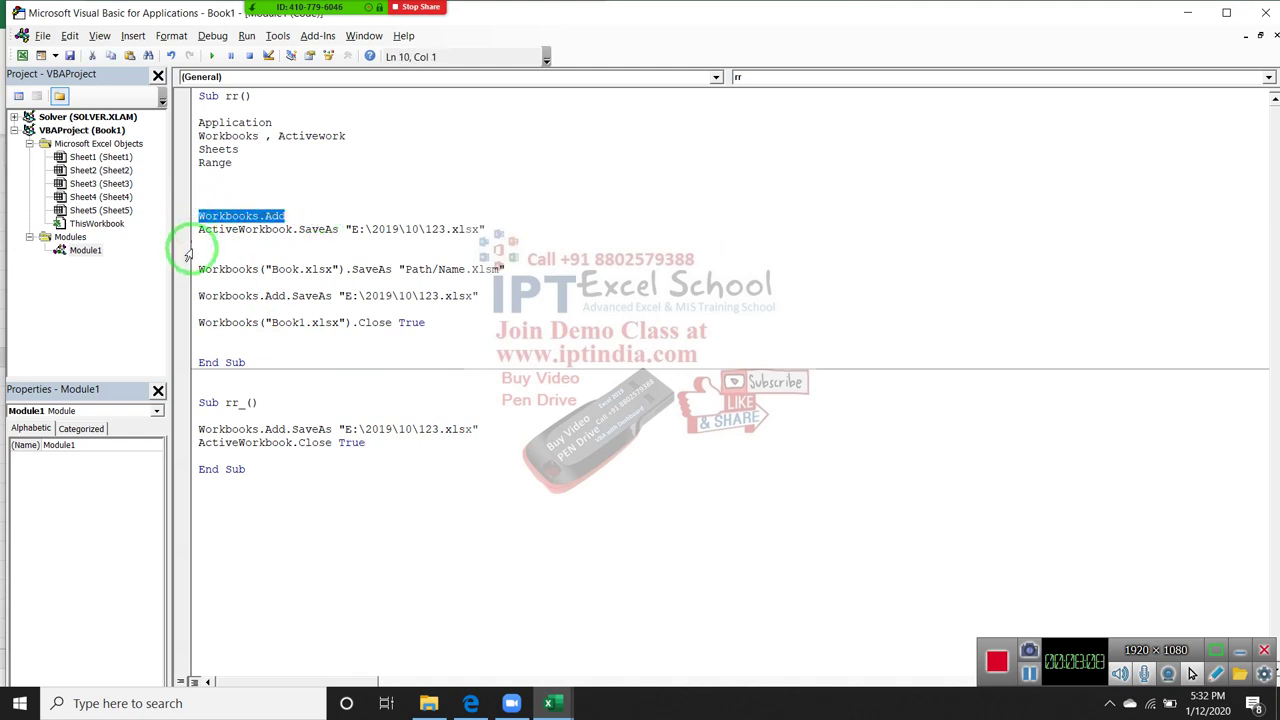
{"action": "left_click_drag", "start_coordinate": [198, 269], "coordinate": [505, 269]}
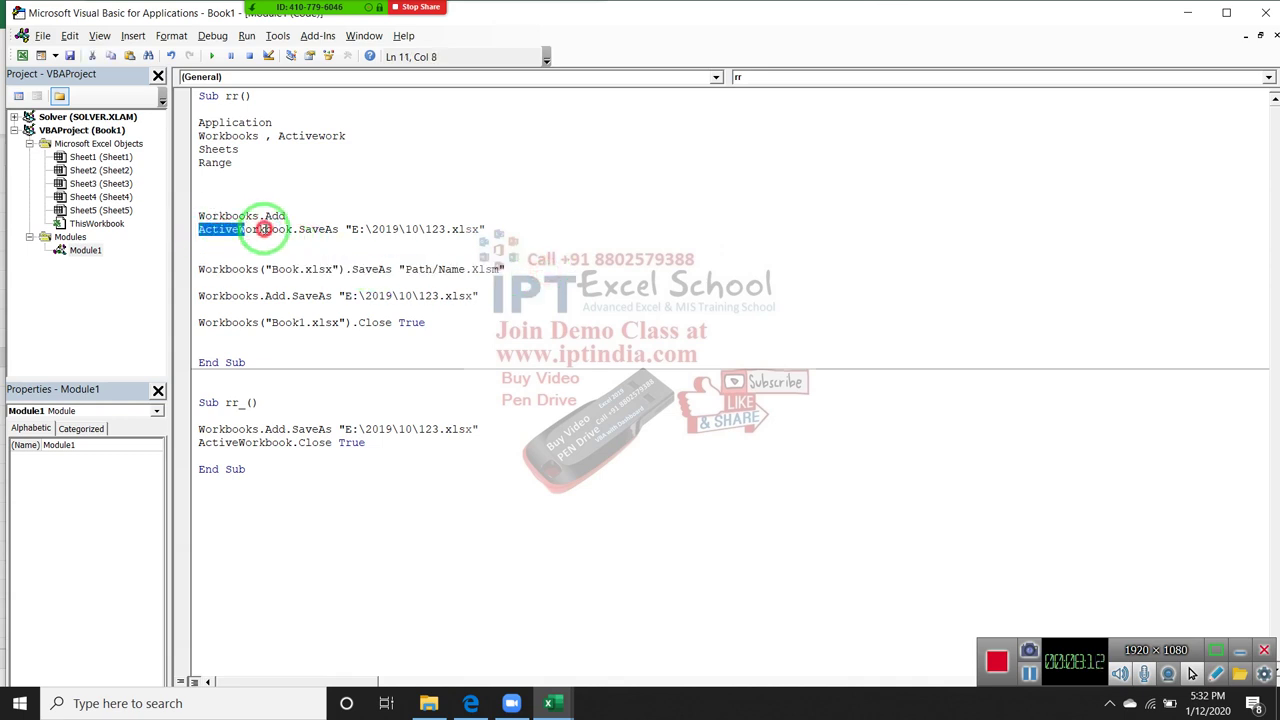
{"action": "left_click_drag", "start_coordinate": [194, 229], "coordinate": [485, 228]}
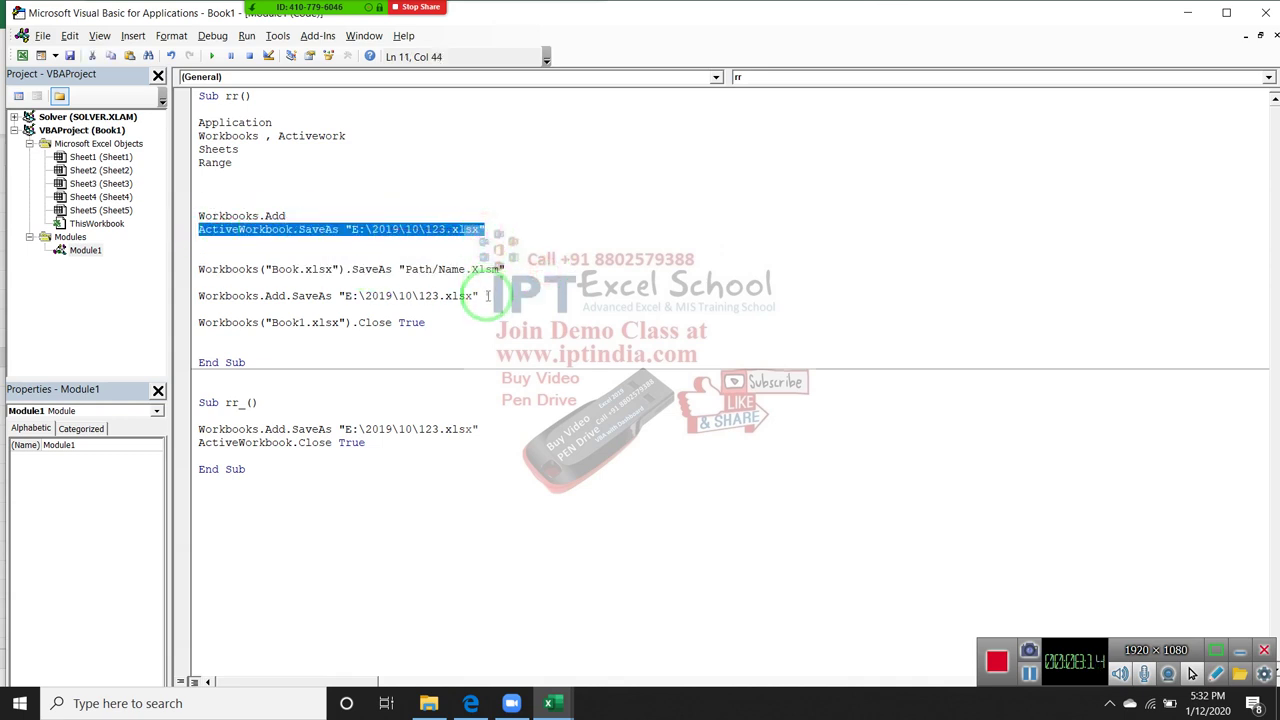
{"action": "left_click_drag", "start_coordinate": [479, 296], "coordinate": [201, 296]}
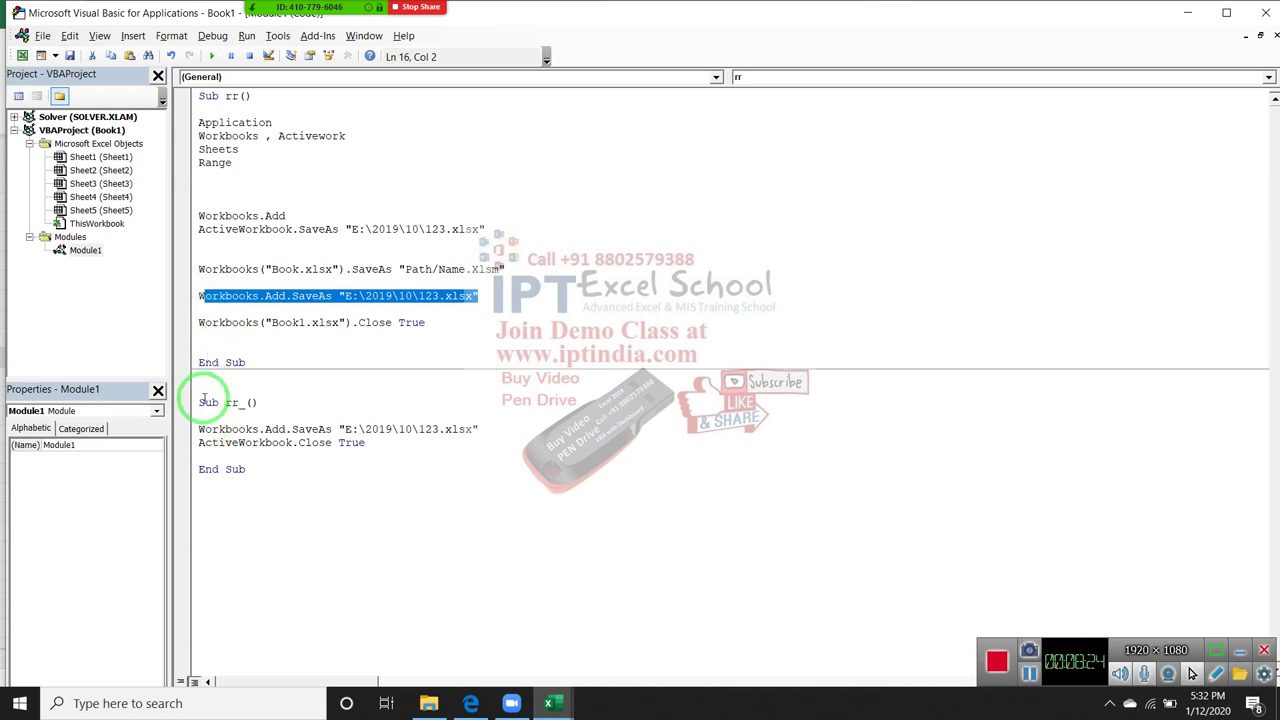
{"action": "left_click", "coordinate": [193, 325]}
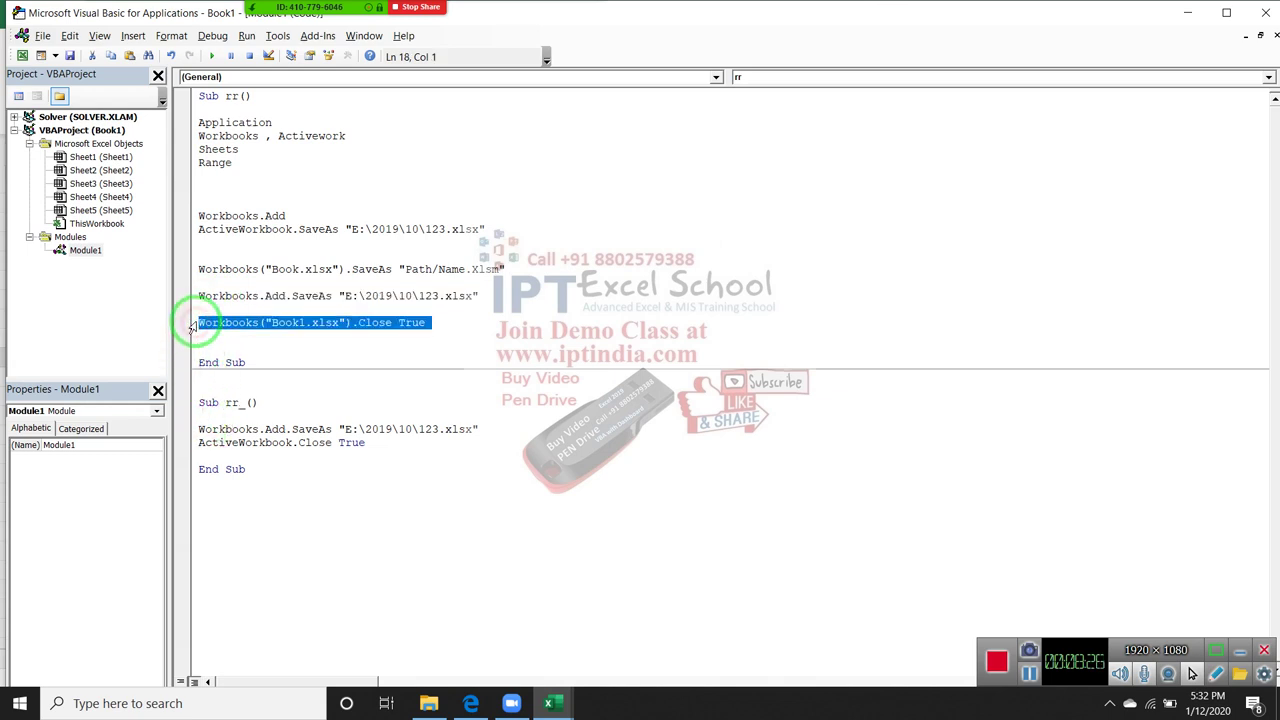
{"action": "left_click", "coordinate": [216, 344]}
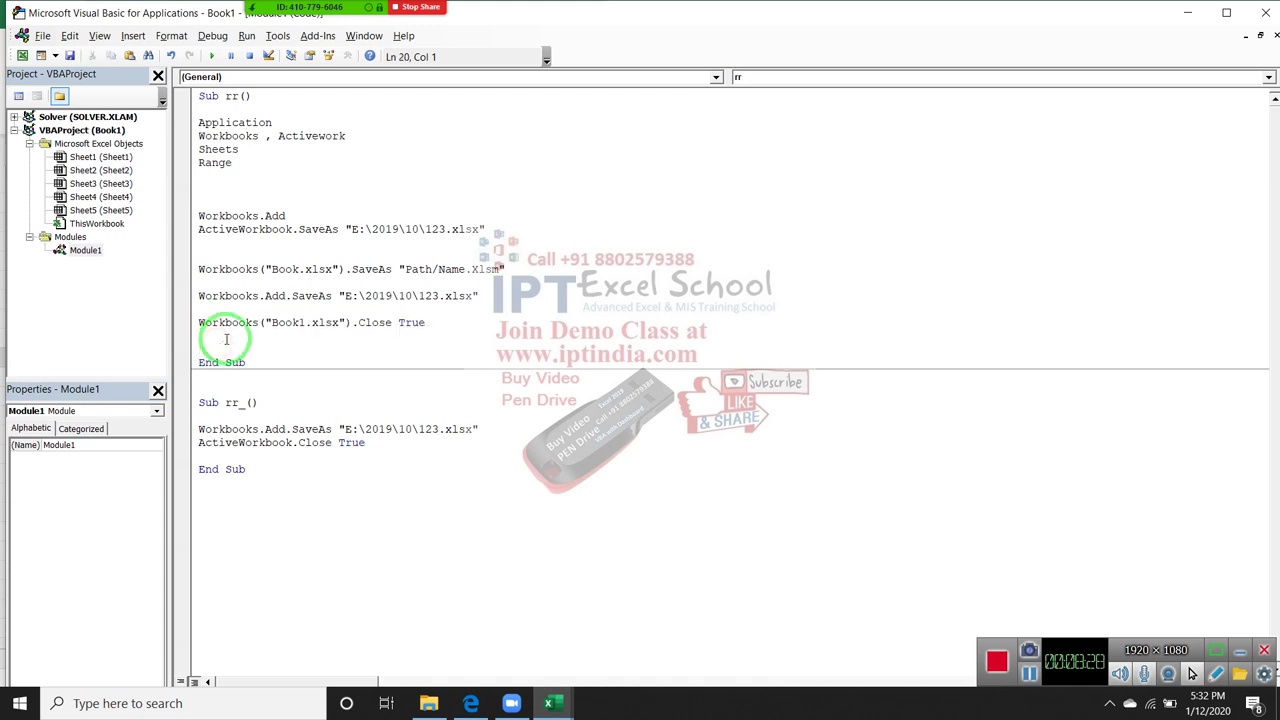
- Add Workbooks.Open with the path "E:\2019\10\123.xlsx" copied from rr_ above End Sub
{"action": "key", "text": "Return"}
{"action": "type", "text": "w"}
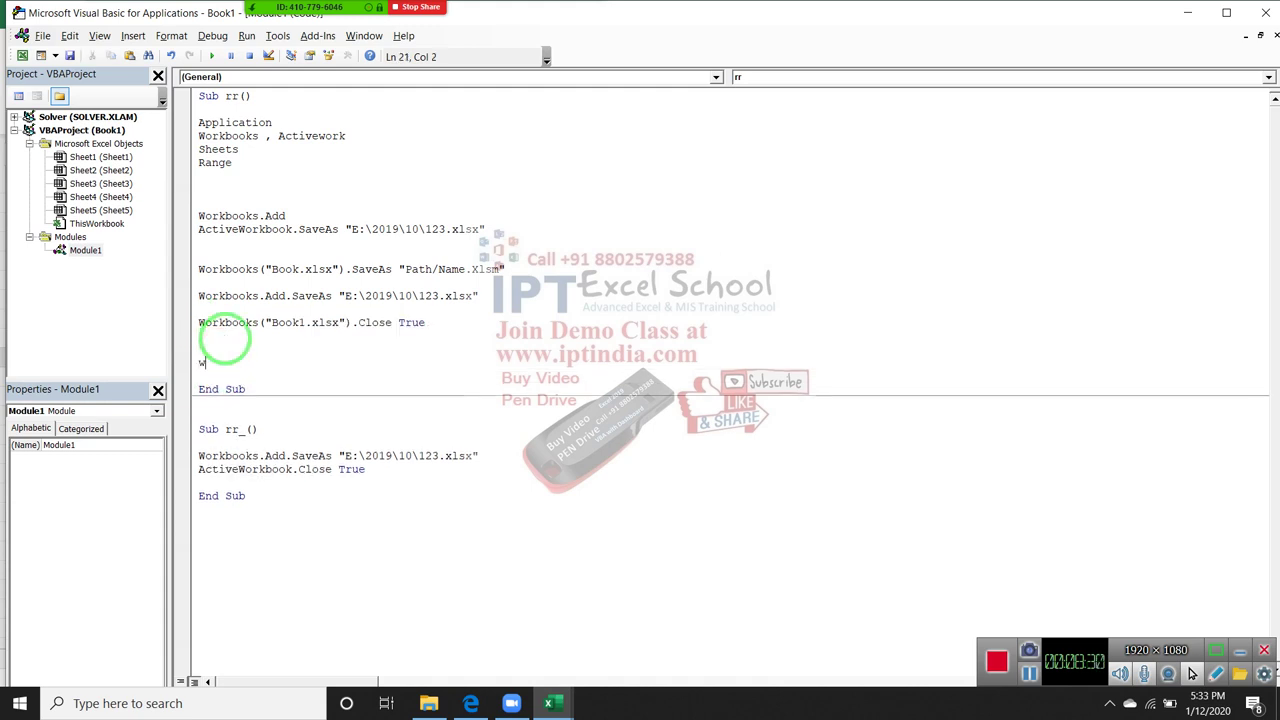
{"action": "type", "text": "orkb"}
{"action": "type", "text": "ooks."}
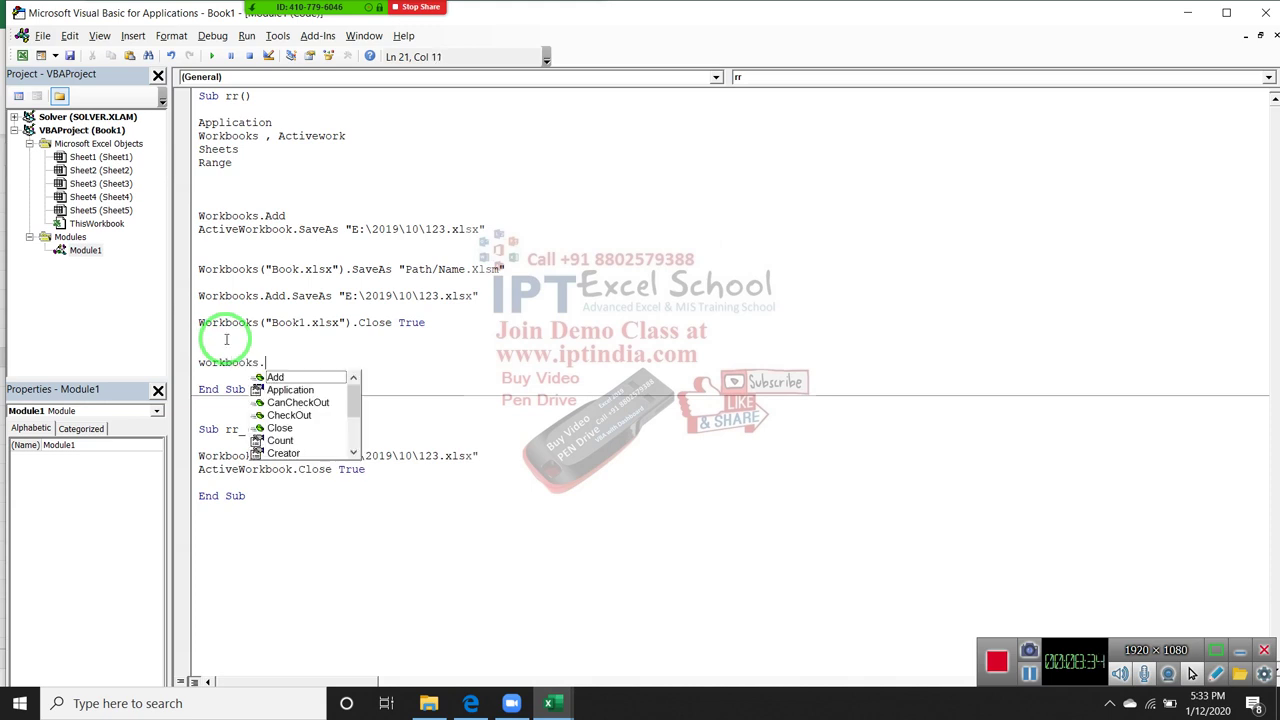
{"action": "type", "text": "o"}
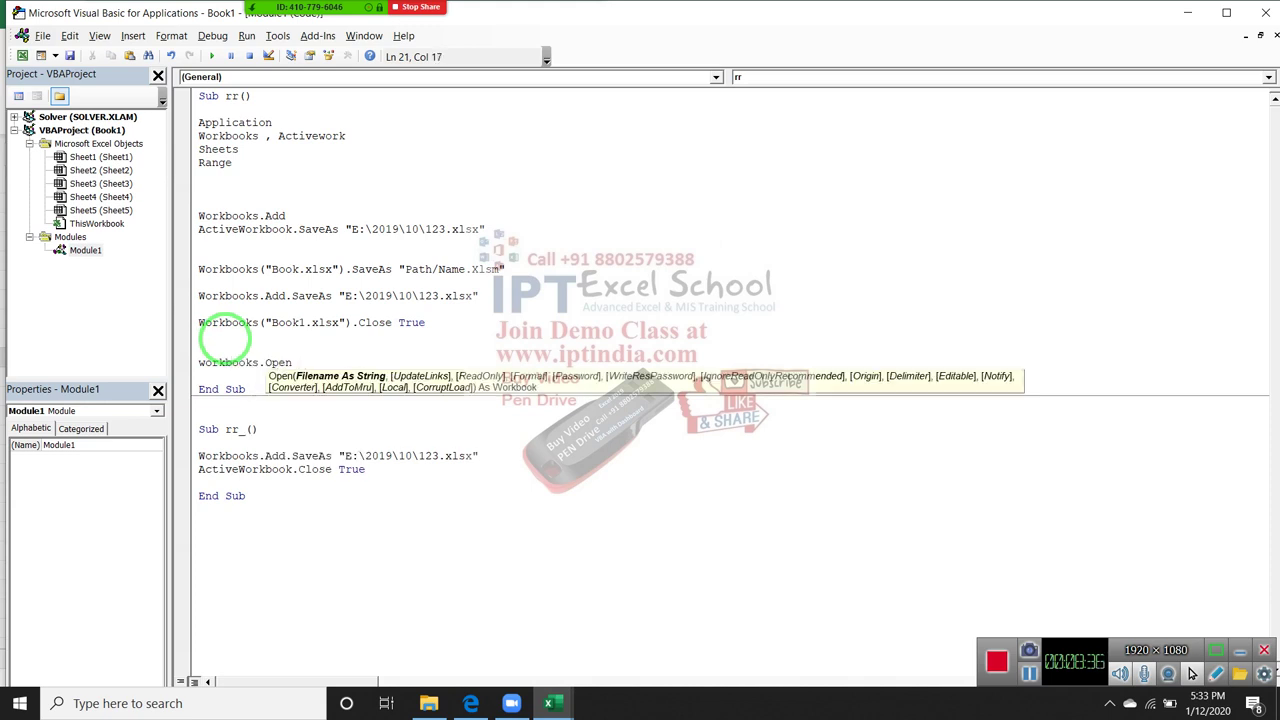
{"action": "left_click", "coordinate": [470, 283]}
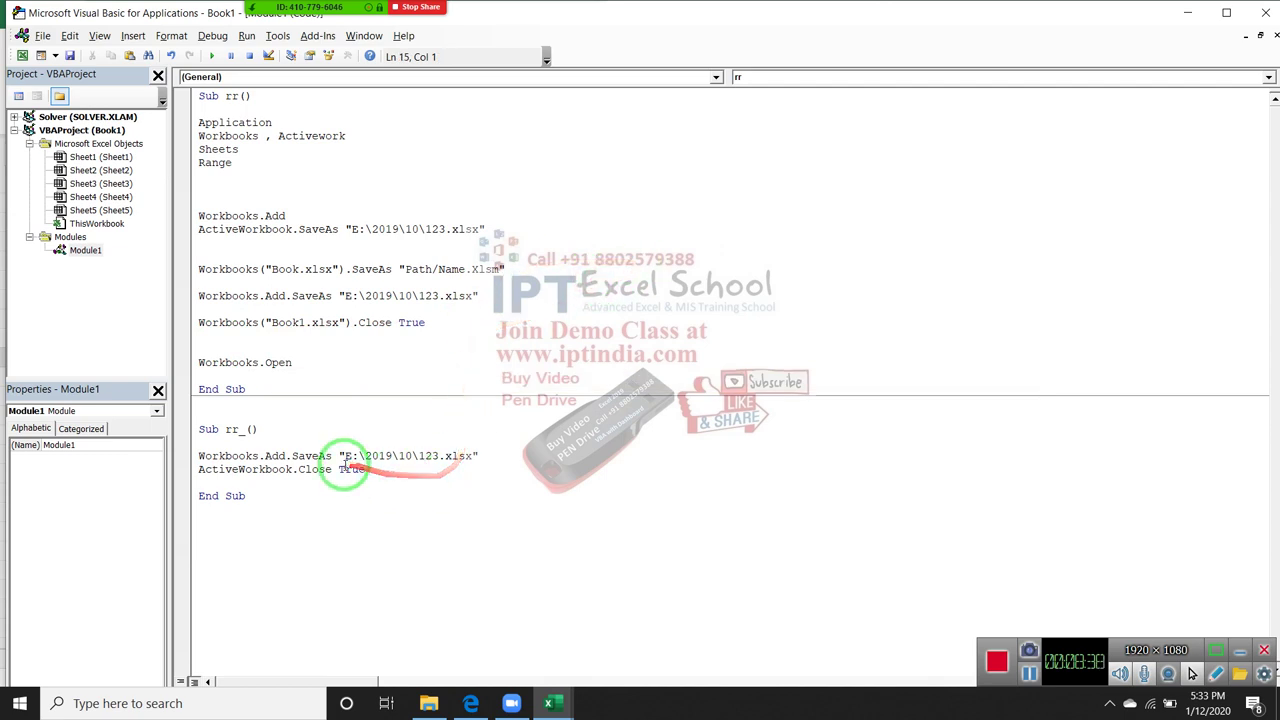
{"action": "left_click_drag", "start_coordinate": [340, 456], "coordinate": [520, 456]}
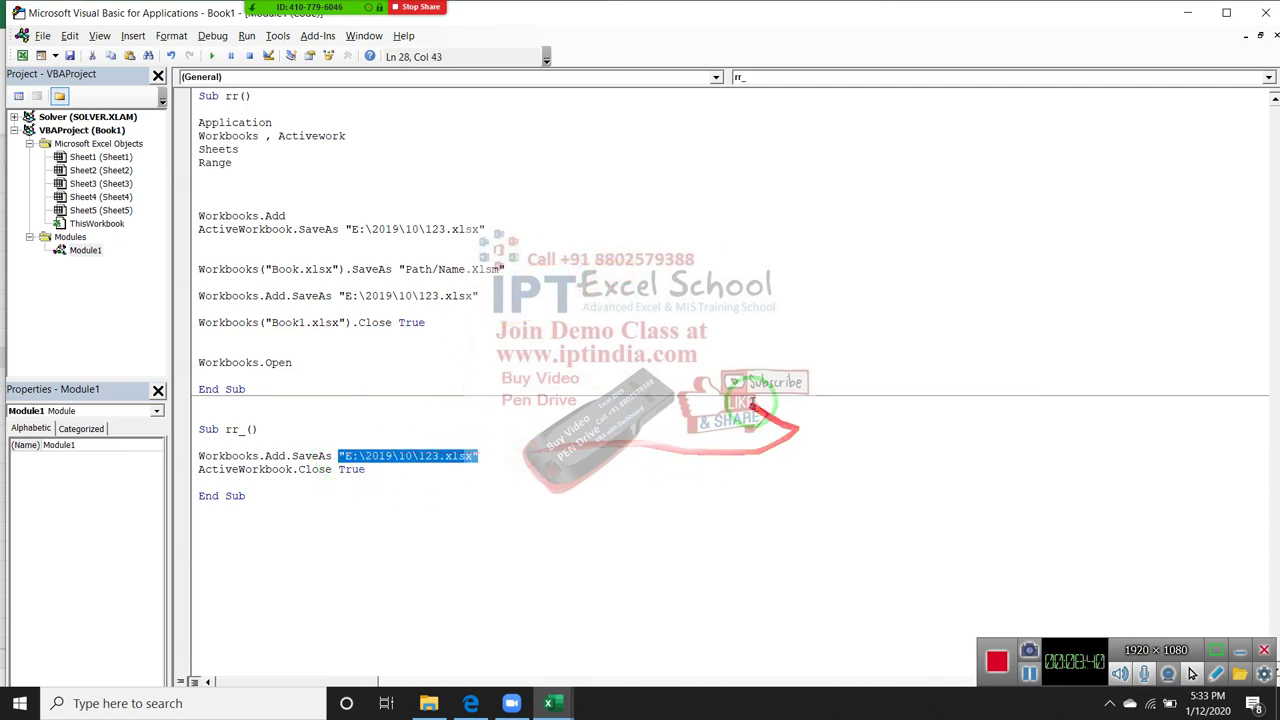
{"action": "key", "text": "ctrl+c"}
{"action": "left_click", "coordinate": [363, 362]}
{"action": "key", "text": "ctrl+v"}
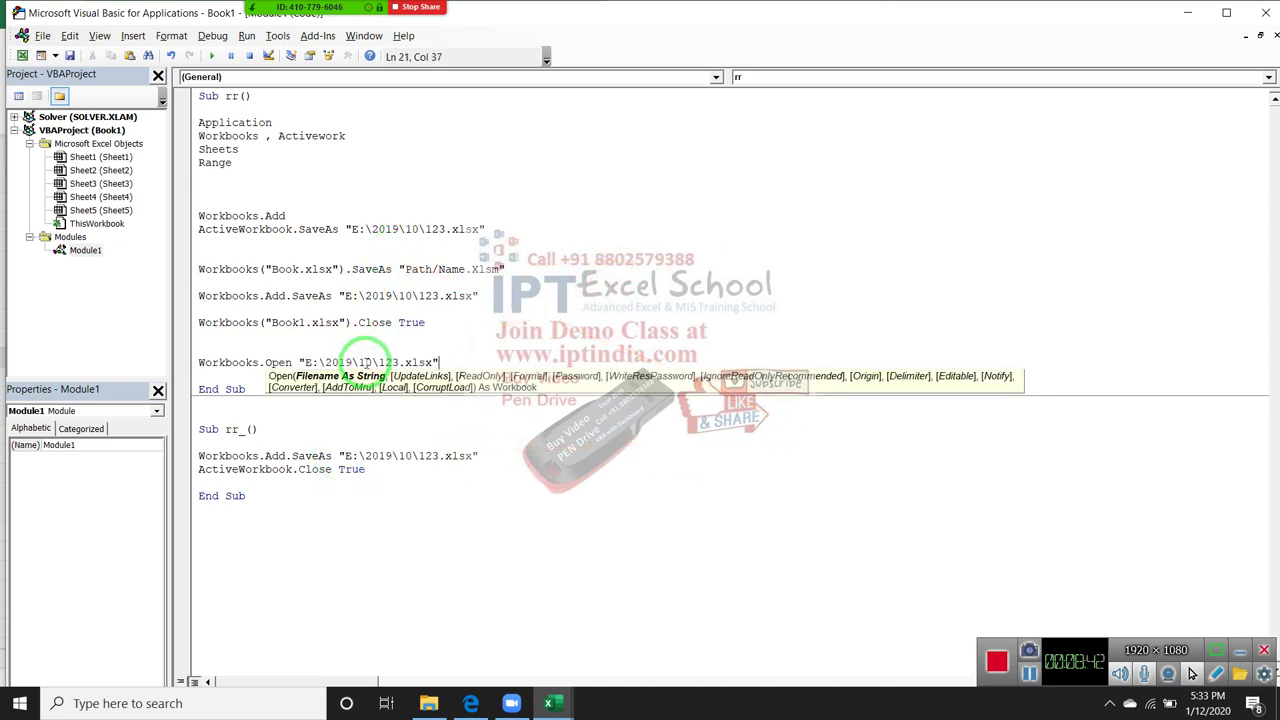
{"action": "left_click", "coordinate": [452, 469]}
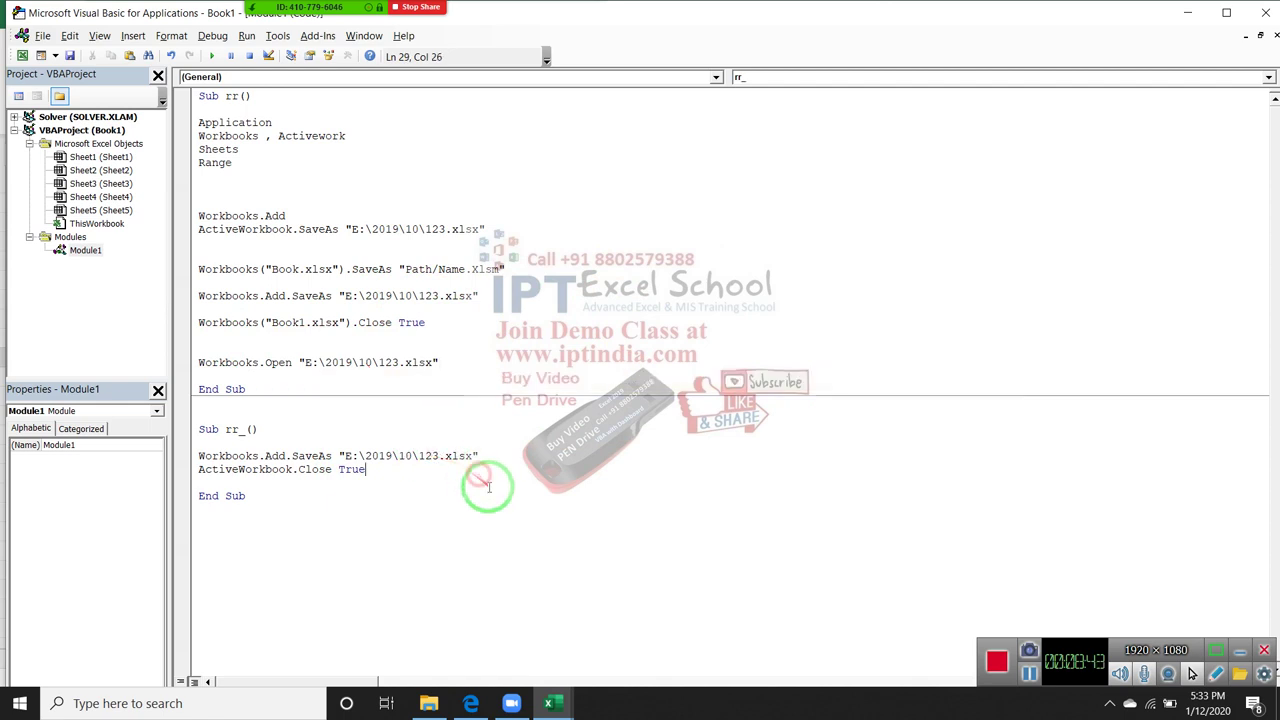
{"action": "left_click", "coordinate": [451, 364]}
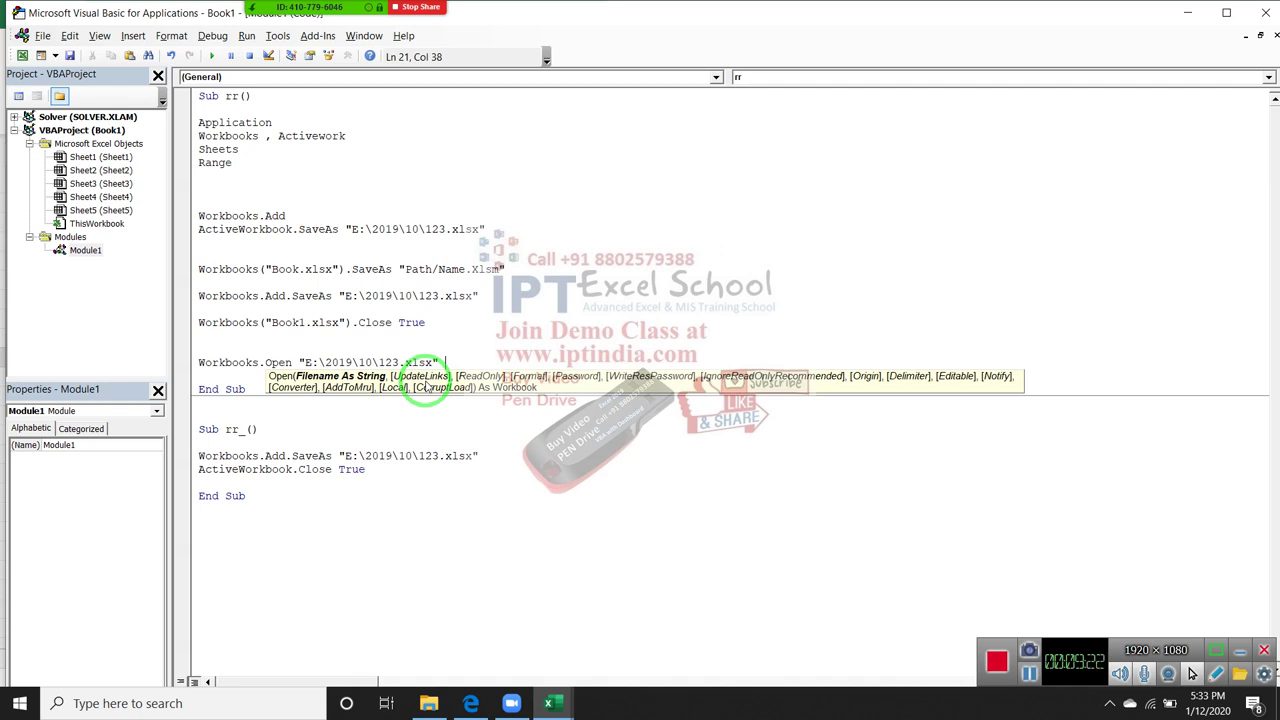
{"action": "type", "text": ","}
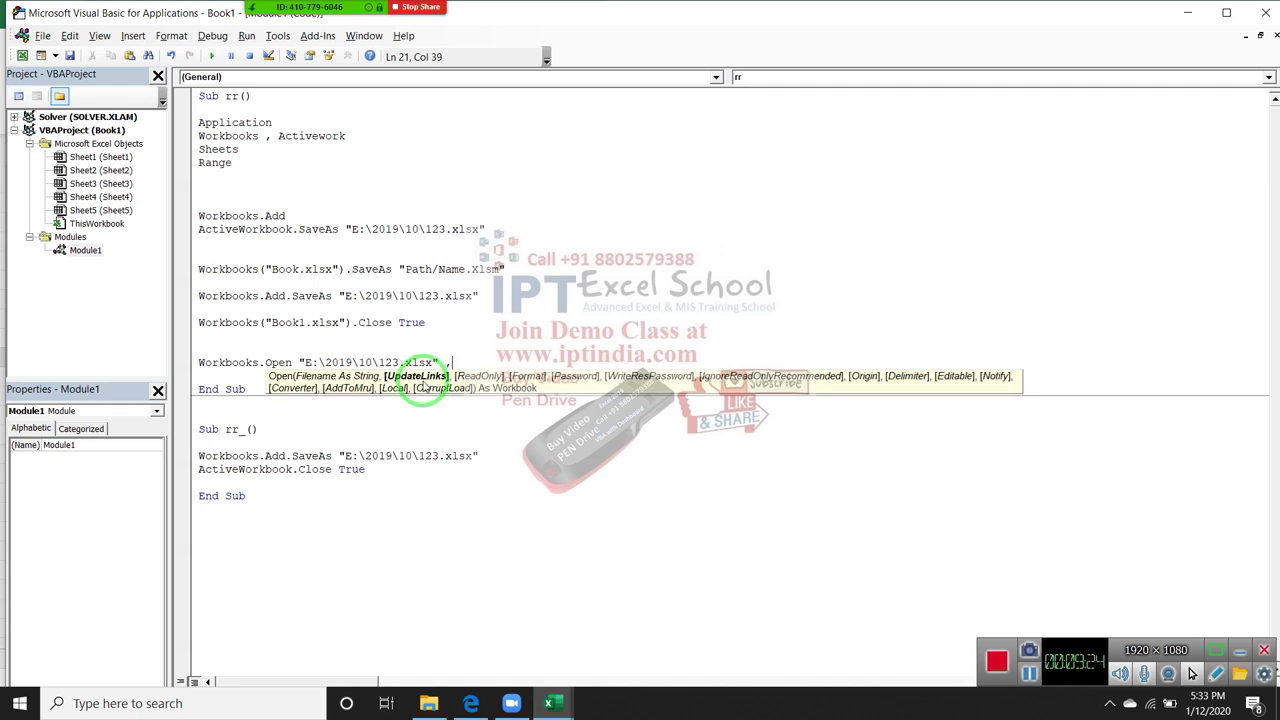
{"action": "type", "text": ","}
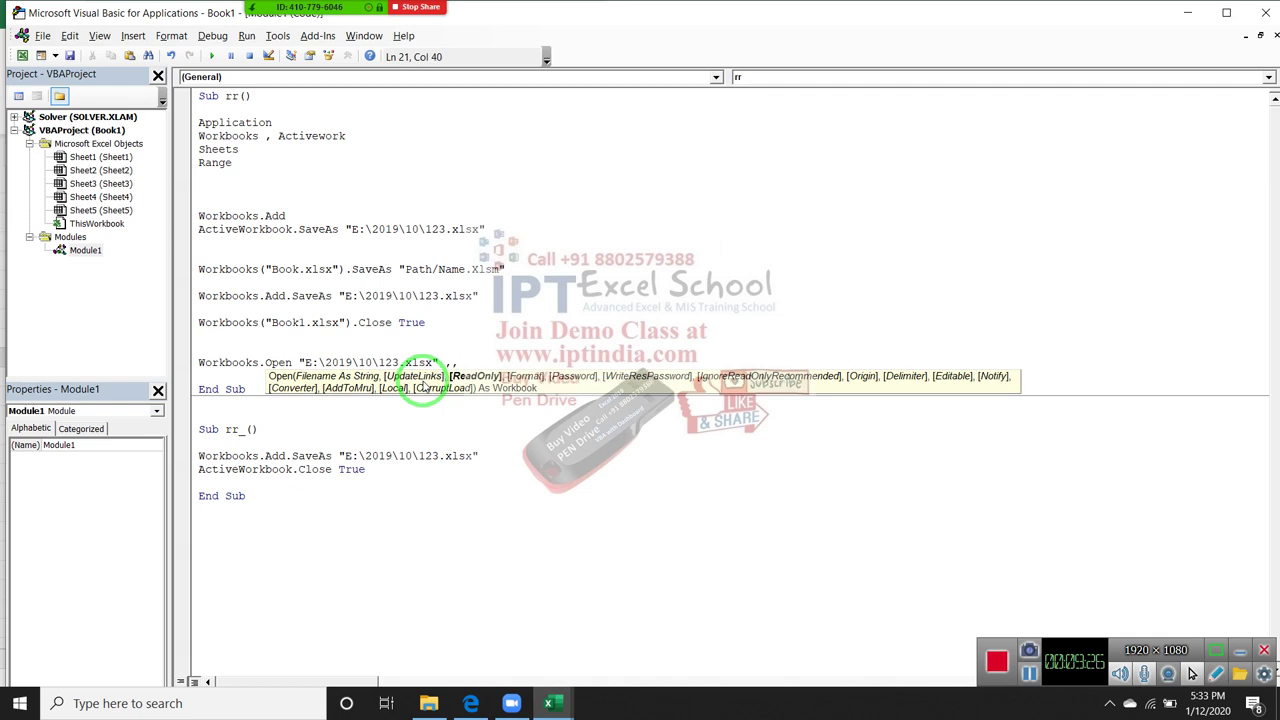
{"action": "type", "text": ","}
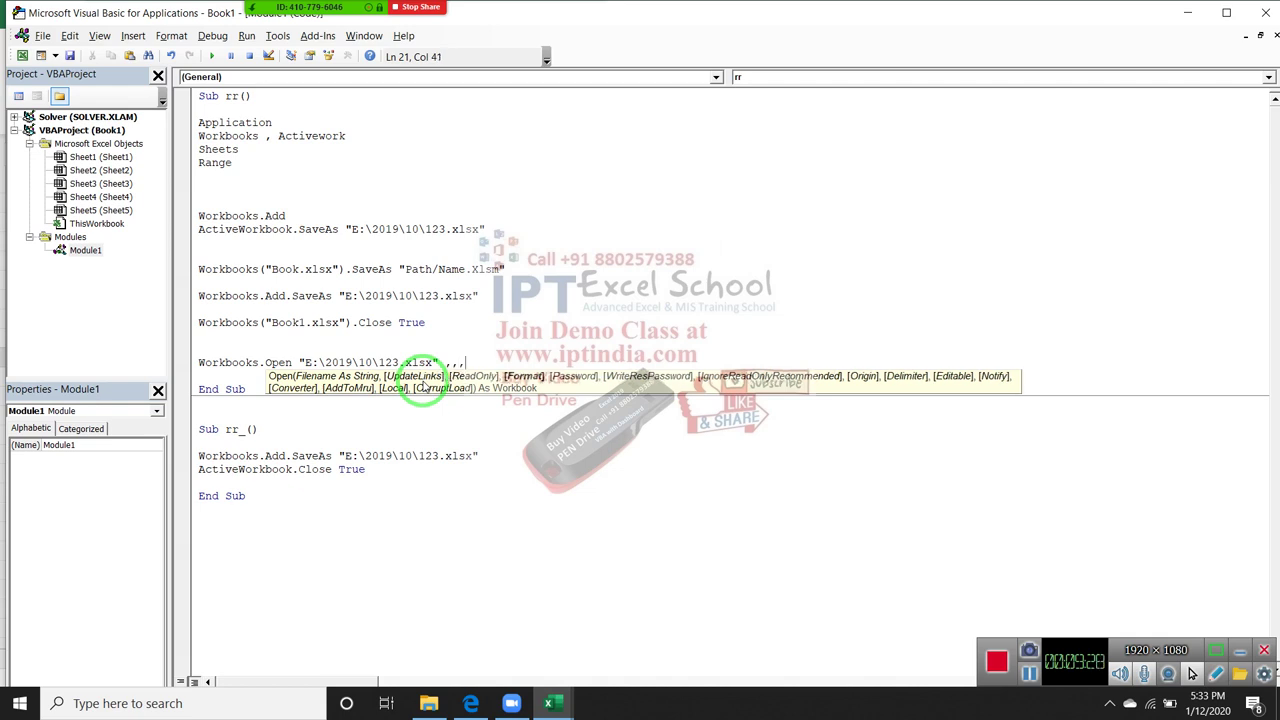
{"action": "type", "text": ","}
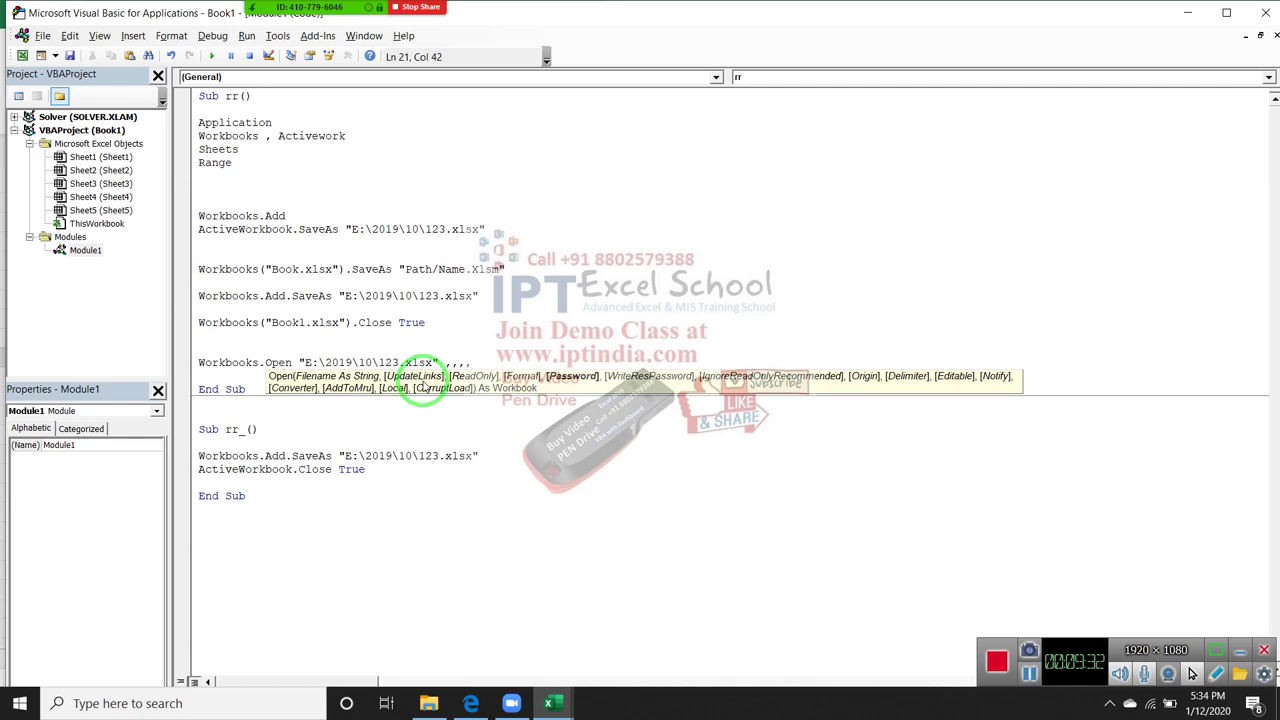
{"action": "type", "text": "12,"}
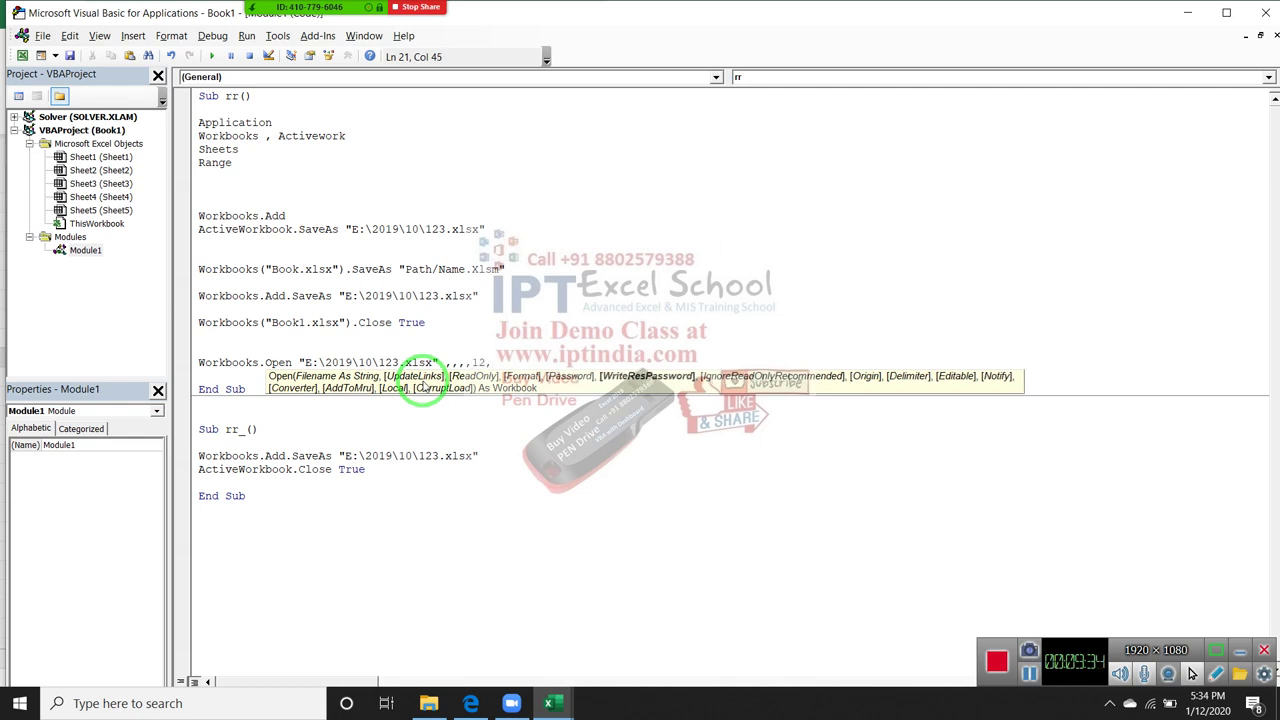
{"action": "type", "text": "12"}
{"action": "left_click", "coordinate": [530, 445]}
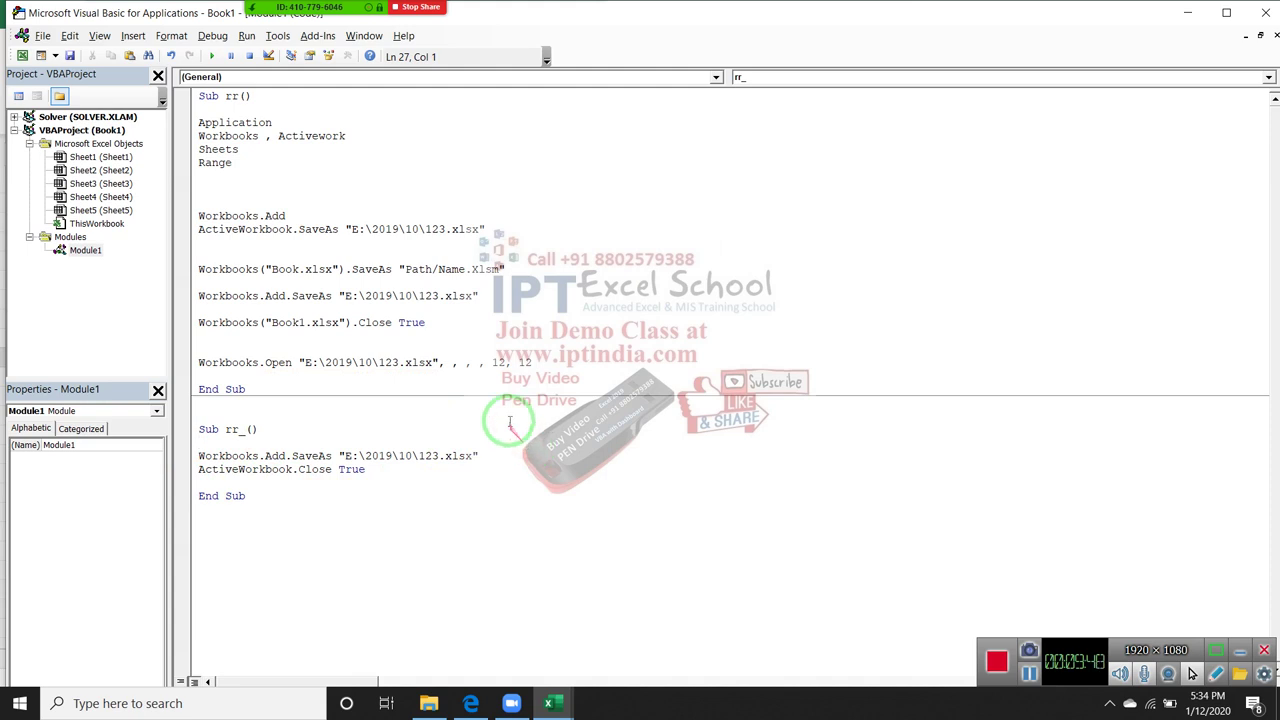
{"action": "left_click", "coordinate": [552, 351]}
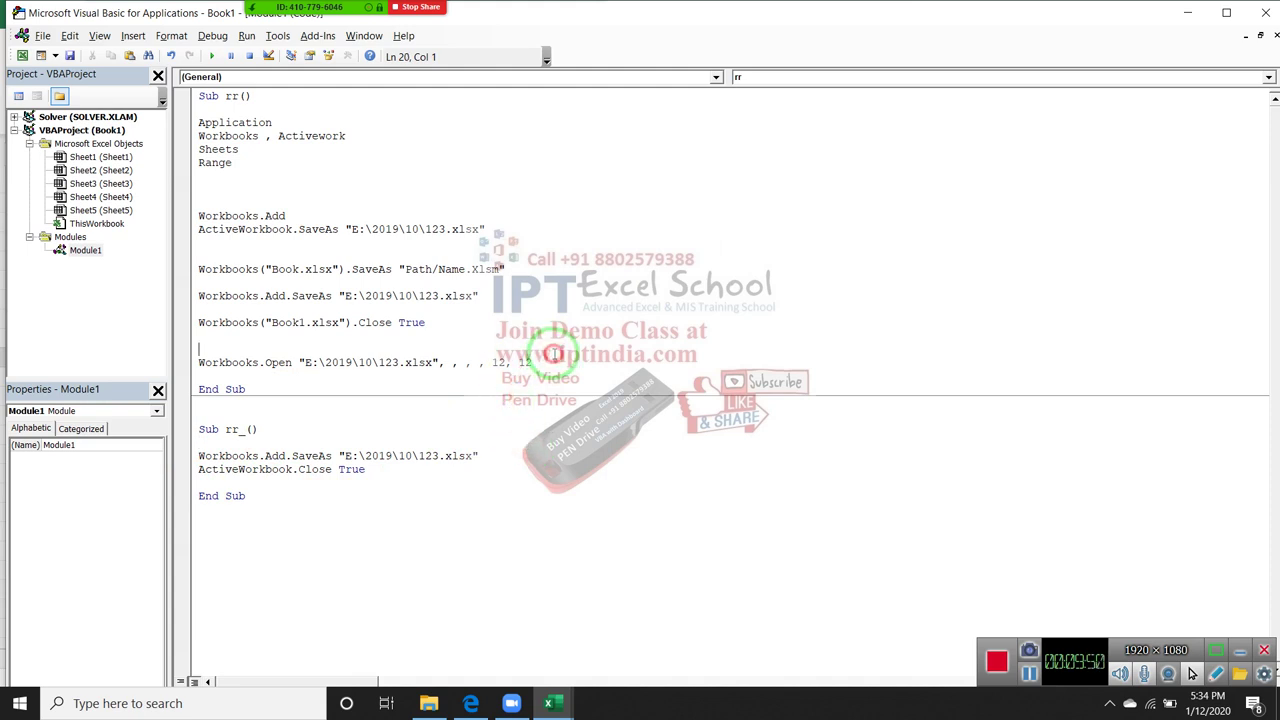
{"action": "left_click", "coordinate": [555, 362]}
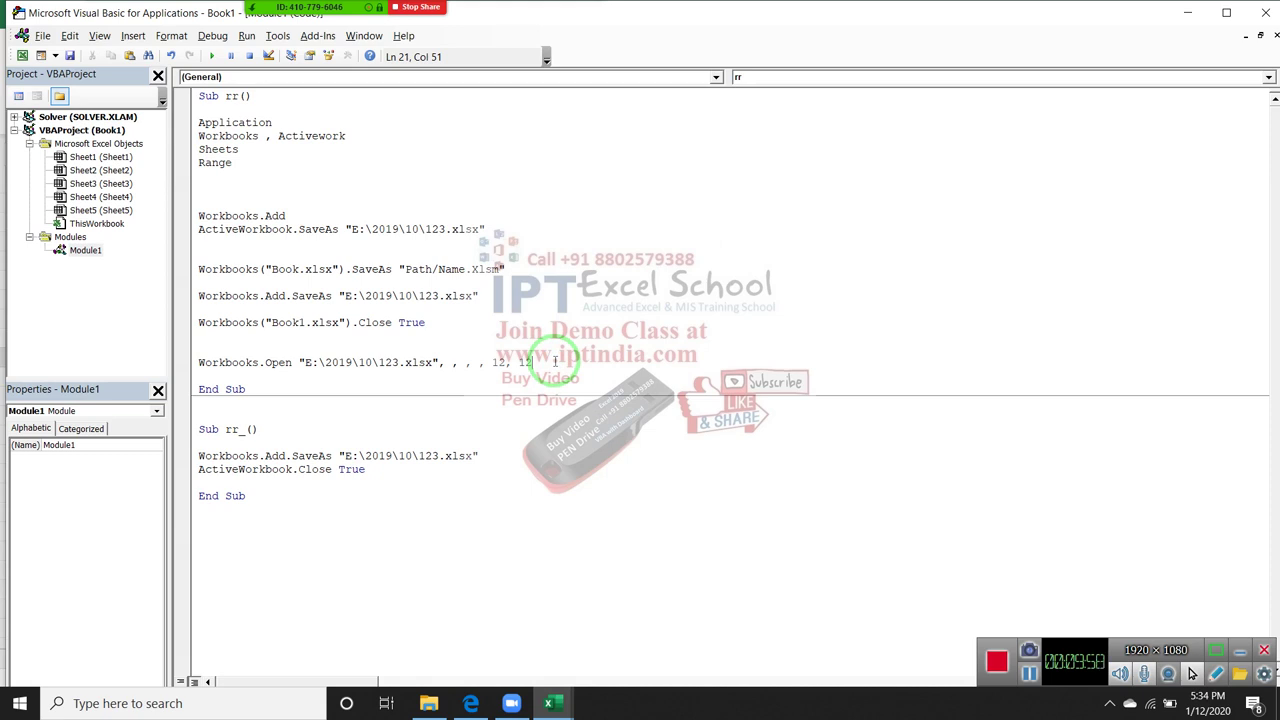
{"action": "key", "text": "Return"}
{"action": "type", "text": "sh"}
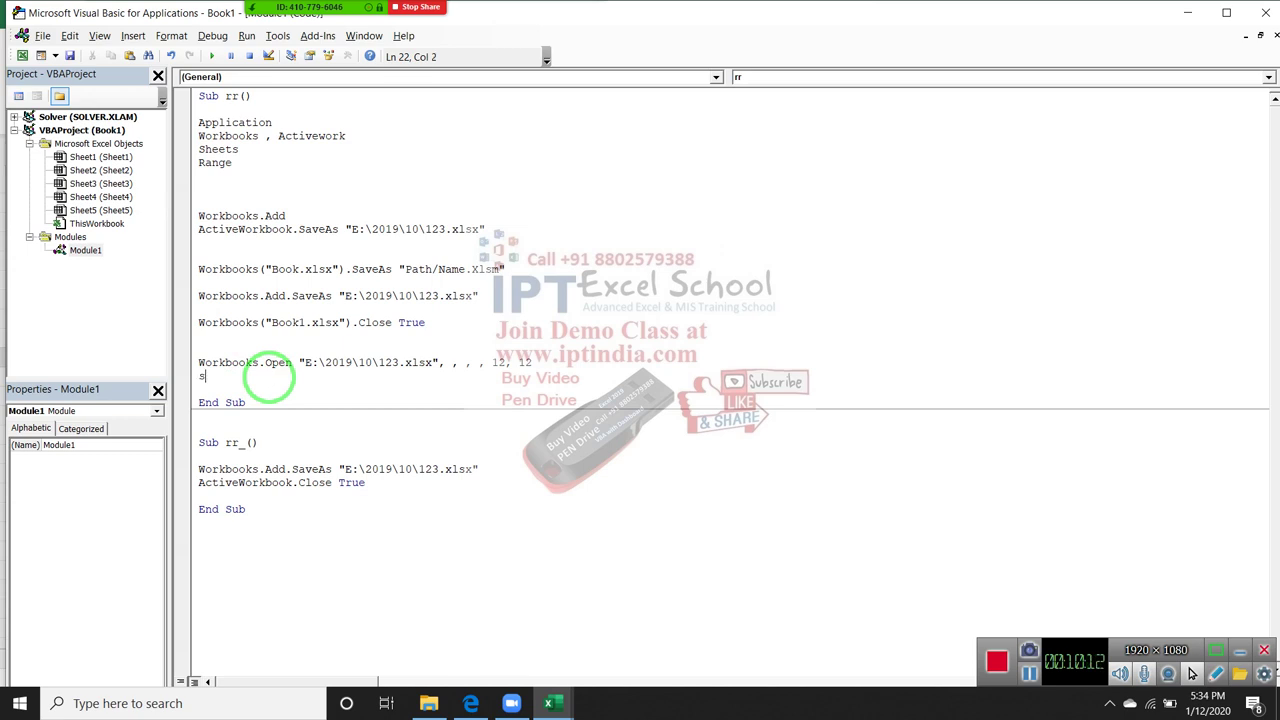
- Add Sheets.Add and Range("A1").EntireColumn.Copy lines, leaving blank lines before End Sub
{"action": "type", "text": "ets.ad"}
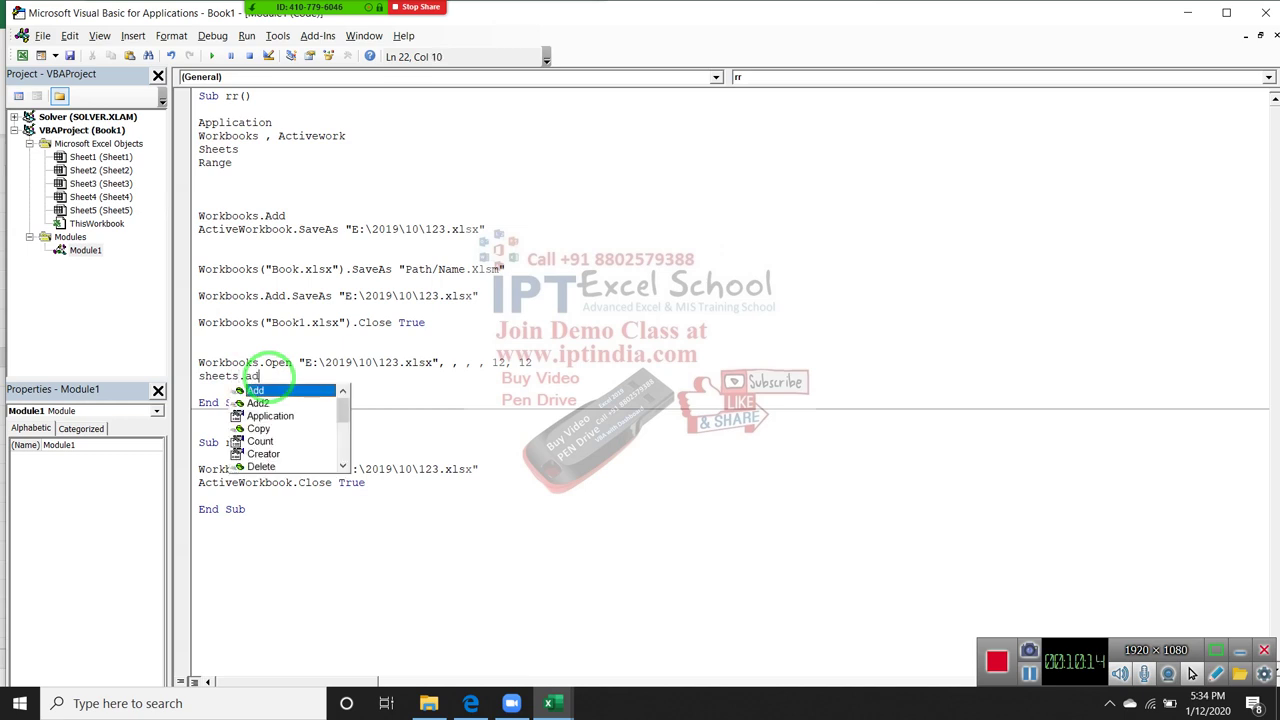
{"action": "key", "text": "Tab"}
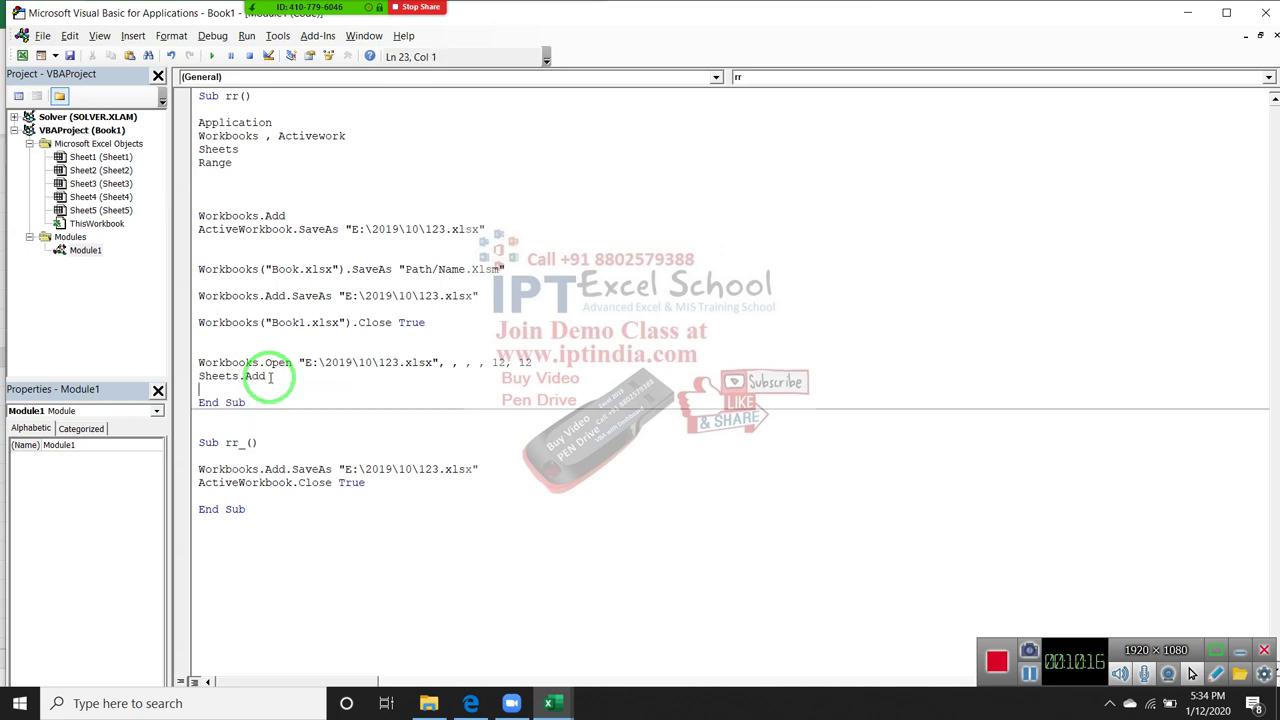
{"action": "type", "text": "r"}
{"action": "type", "text": "ange(\"A"}
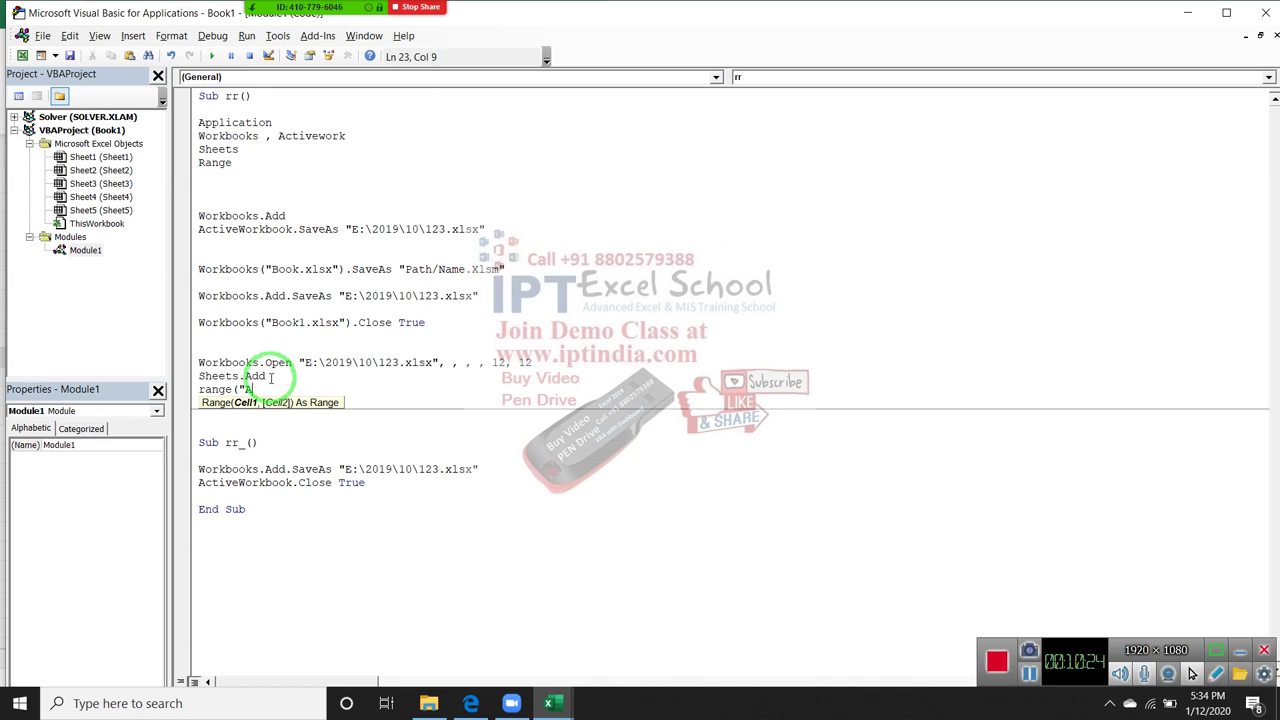
{"action": "type", "text": "1\")"}
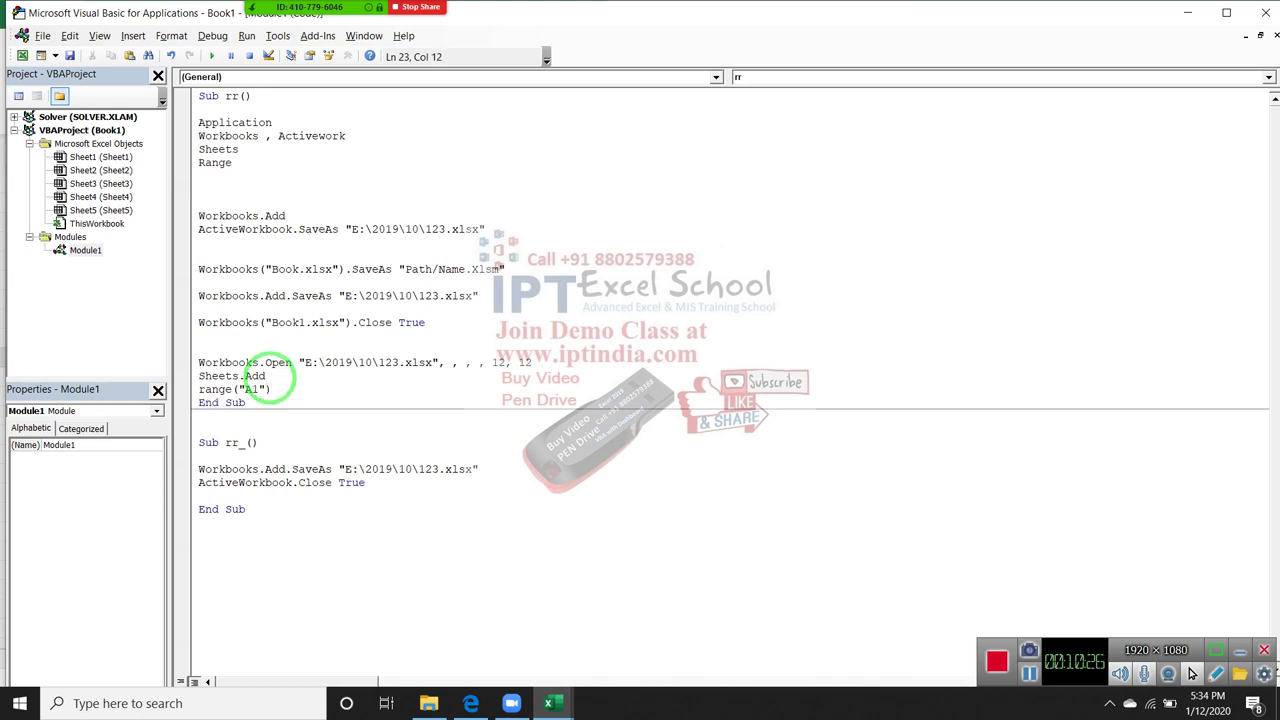
{"action": "type", "text": ".en"}
{"action": "key", "text": "Down"}
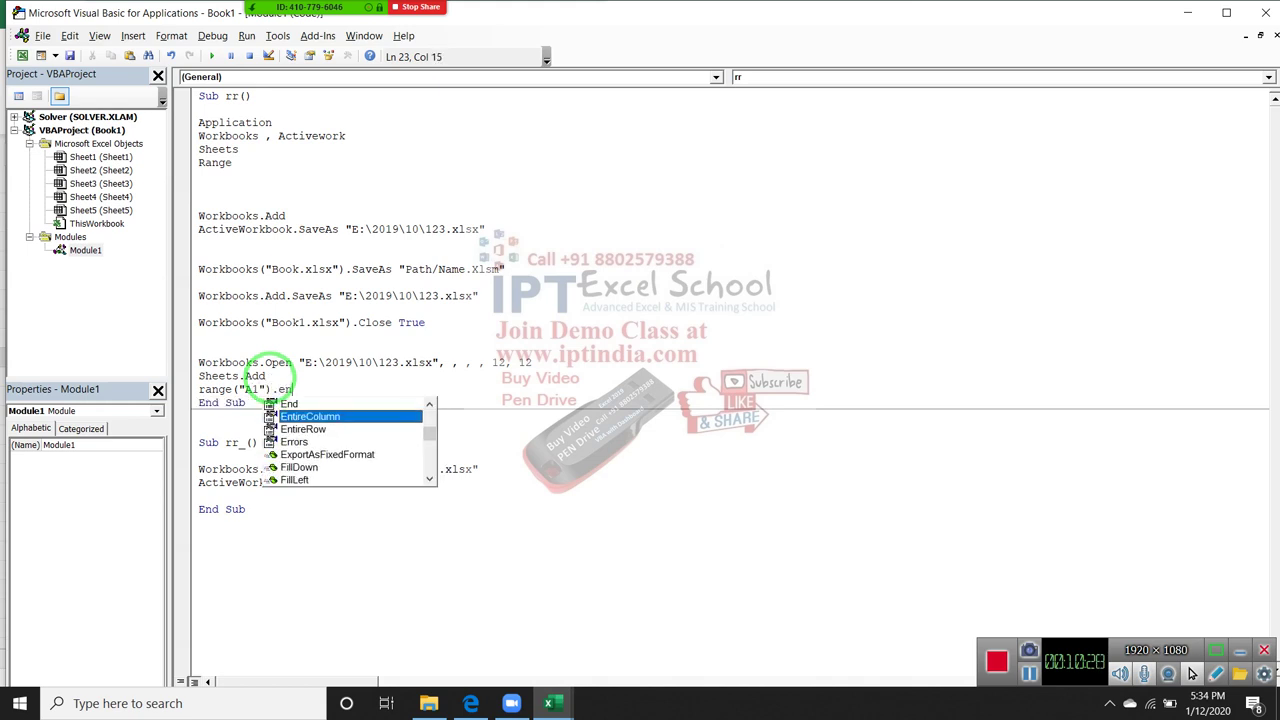
{"action": "key", "text": "Tab"}
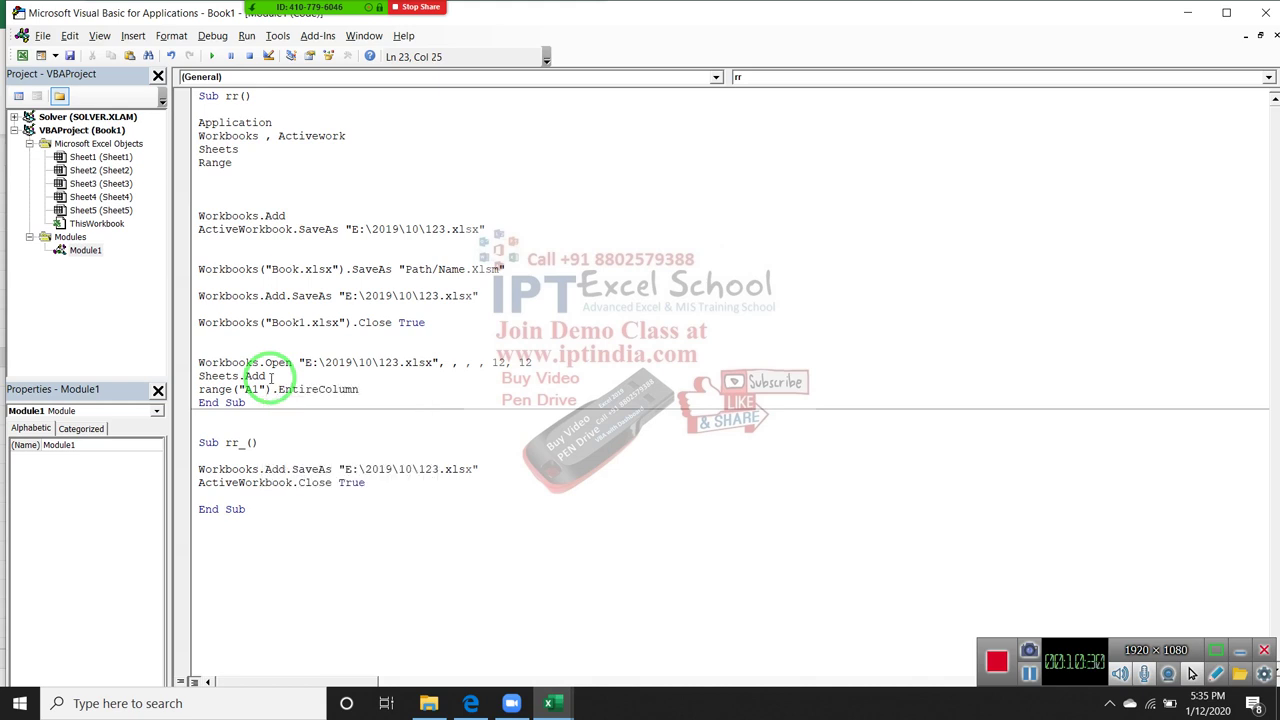
{"action": "type", "text": ".cop"}
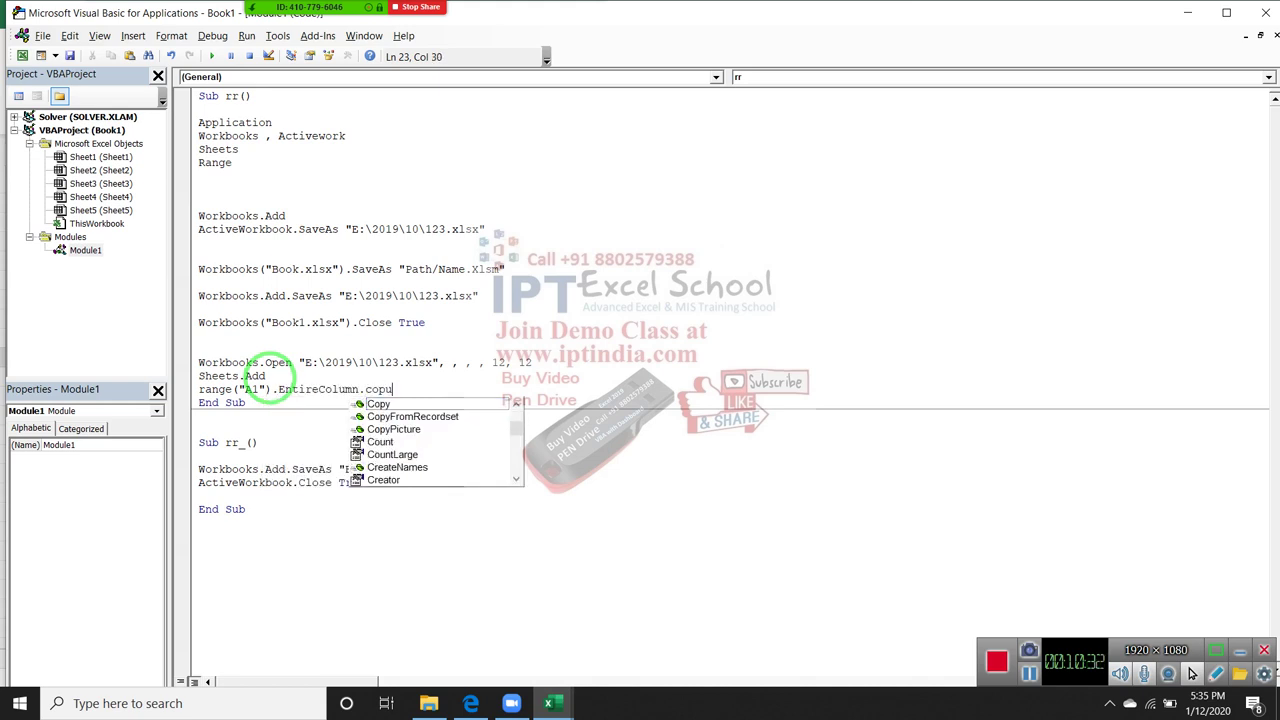
{"action": "key", "text": "Tab"}
{"action": "key", "text": "Return"}
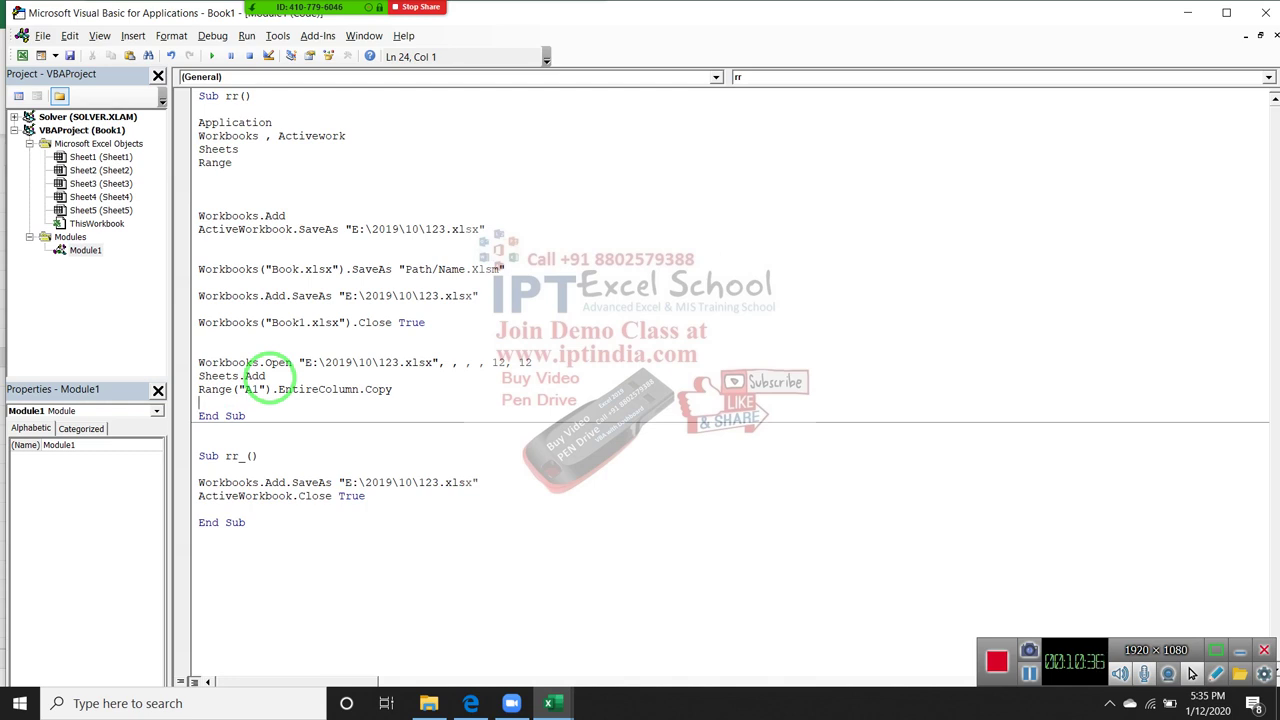
{"action": "key", "text": "Up"}
{"action": "key", "text": "Up"}
{"action": "key", "text": "Down"}
{"action": "key", "text": "Down"}
{"action": "key", "text": "Return"}
{"action": "key", "text": "Return"}
{"action": "key", "text": "Return"}
{"action": "key", "text": "Return"}
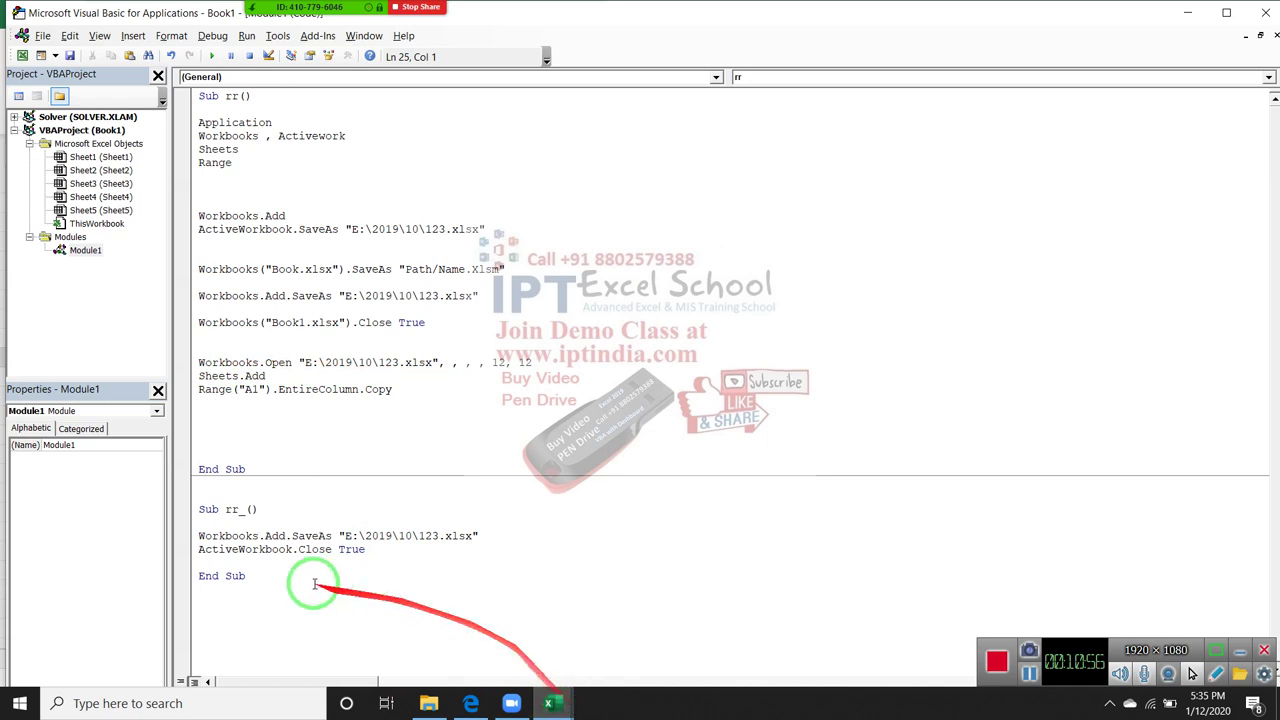
{"action": "left_click", "coordinate": [294, 429]}
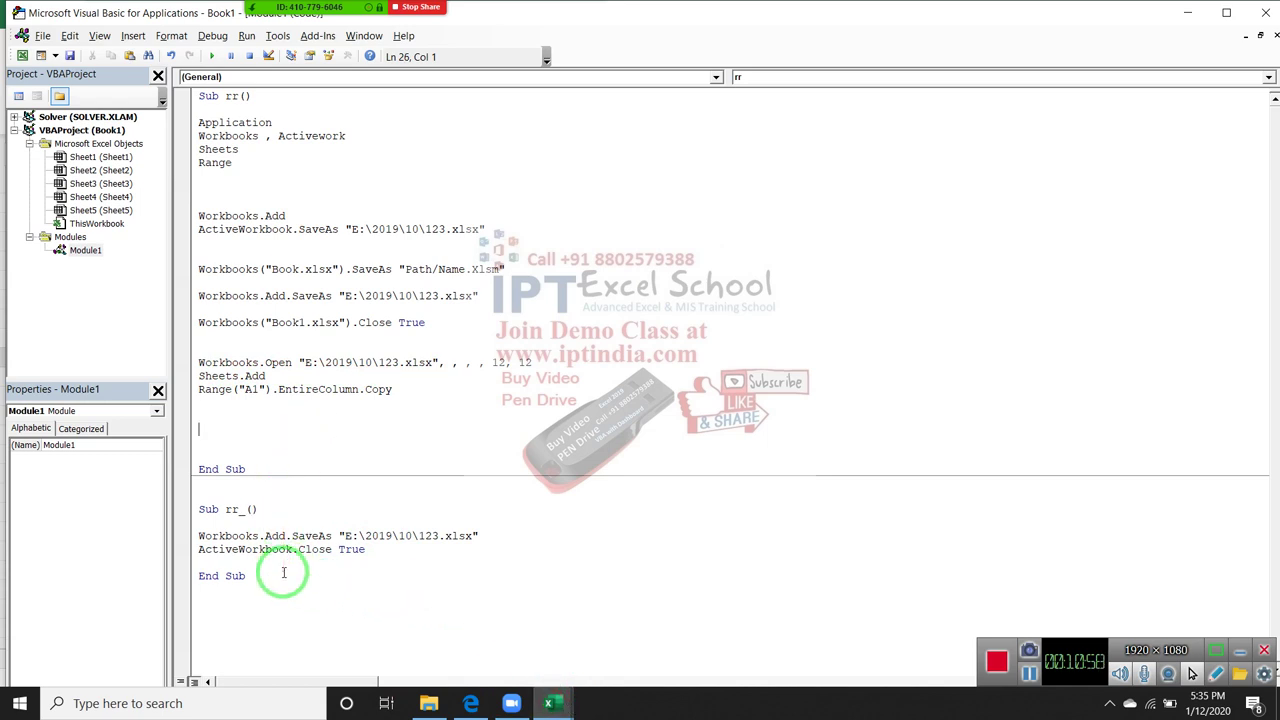
- Open folder 21 in E:\2019\10 and delete the old workbook inside it
{"action": "left_click", "coordinate": [428, 703]}
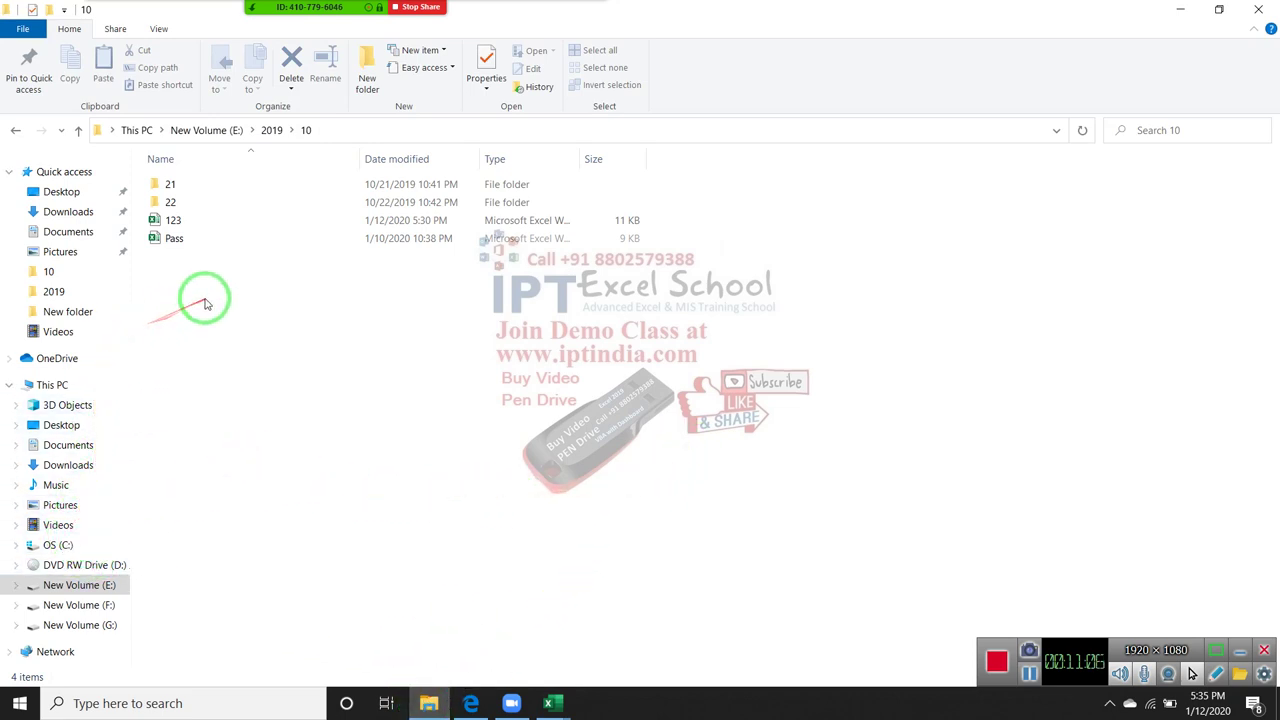
{"action": "double_click", "coordinate": [170, 184]}
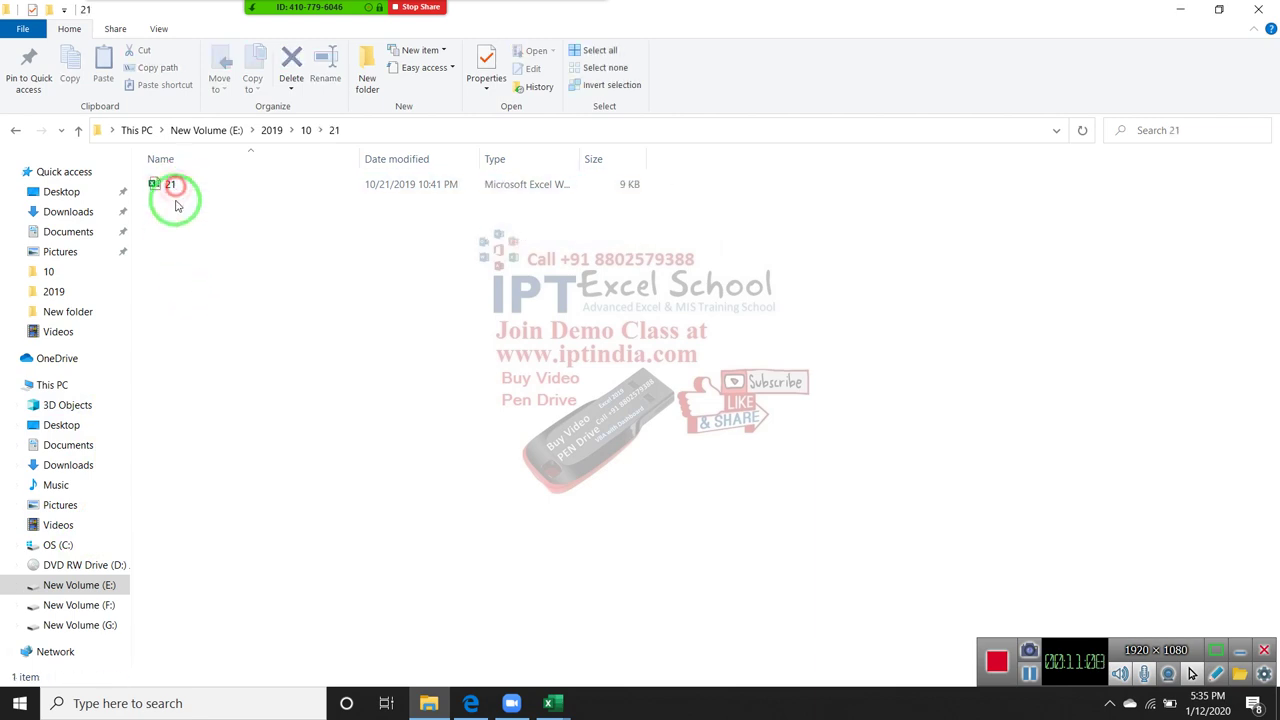
{"action": "left_click", "coordinate": [185, 186]}
{"action": "key", "text": "Delete"}
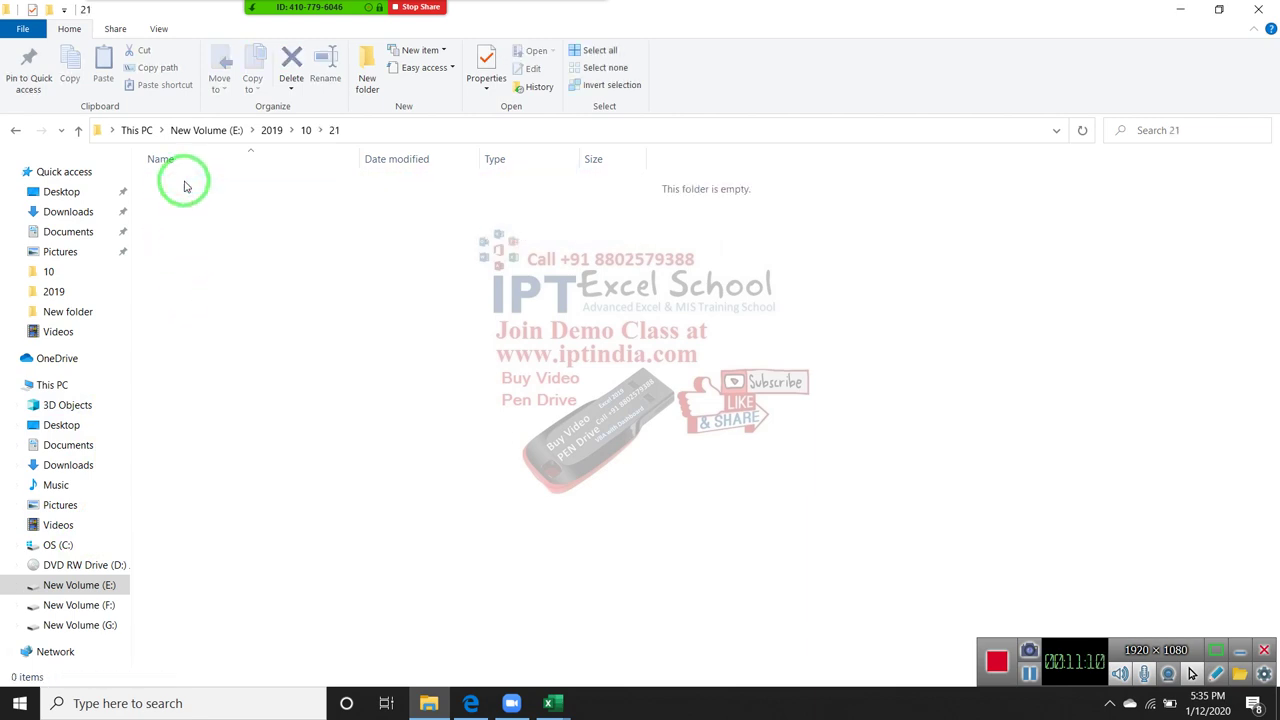
- Create a new Excel worksheet in folder 21 named 1
{"action": "right_click", "coordinate": [190, 195]}
{"action": "left_click", "coordinate": [277, 395]}
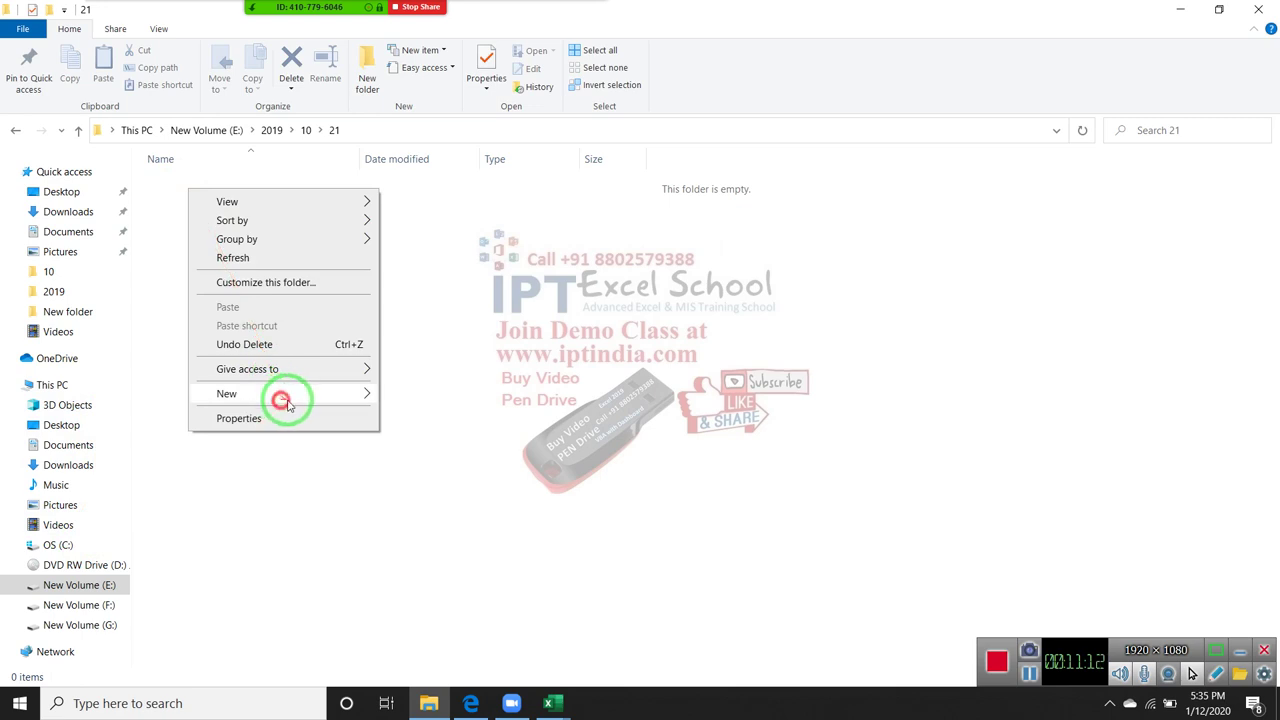
{"action": "mouse_move", "coordinate": [227, 434]}
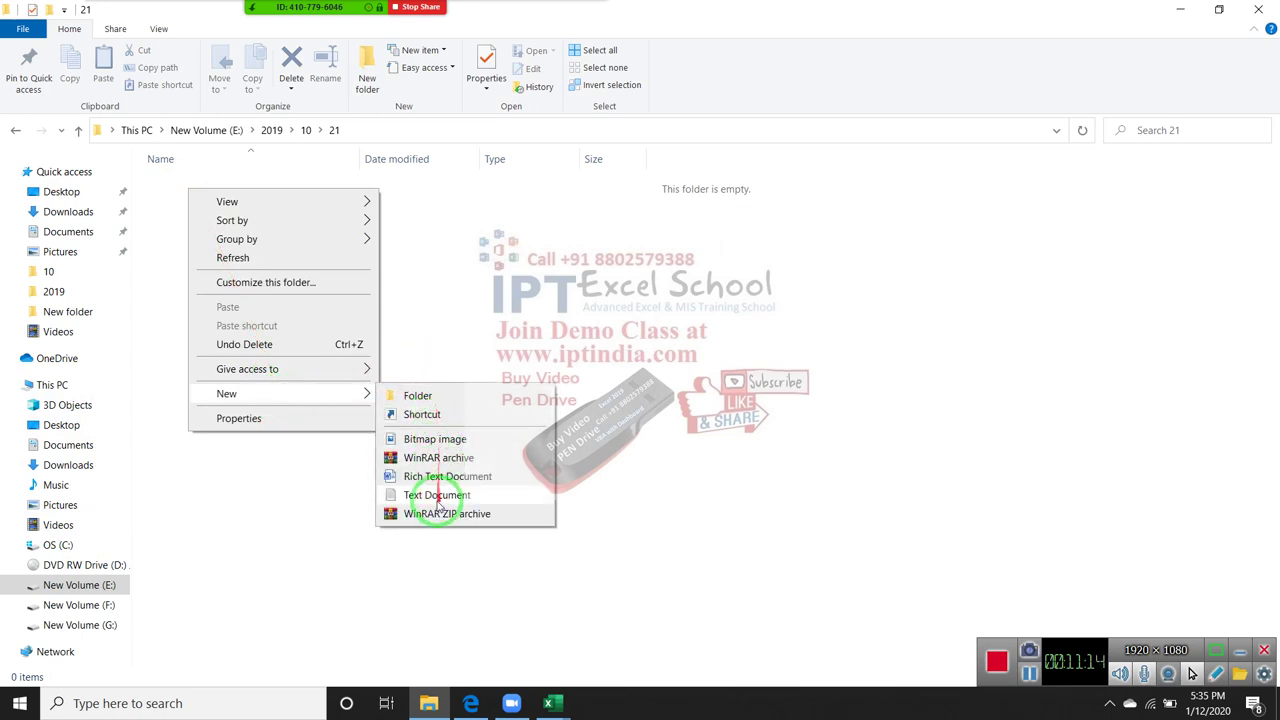
{"action": "left_click", "coordinate": [286, 458]}
{"action": "right_click", "coordinate": [187, 242]}
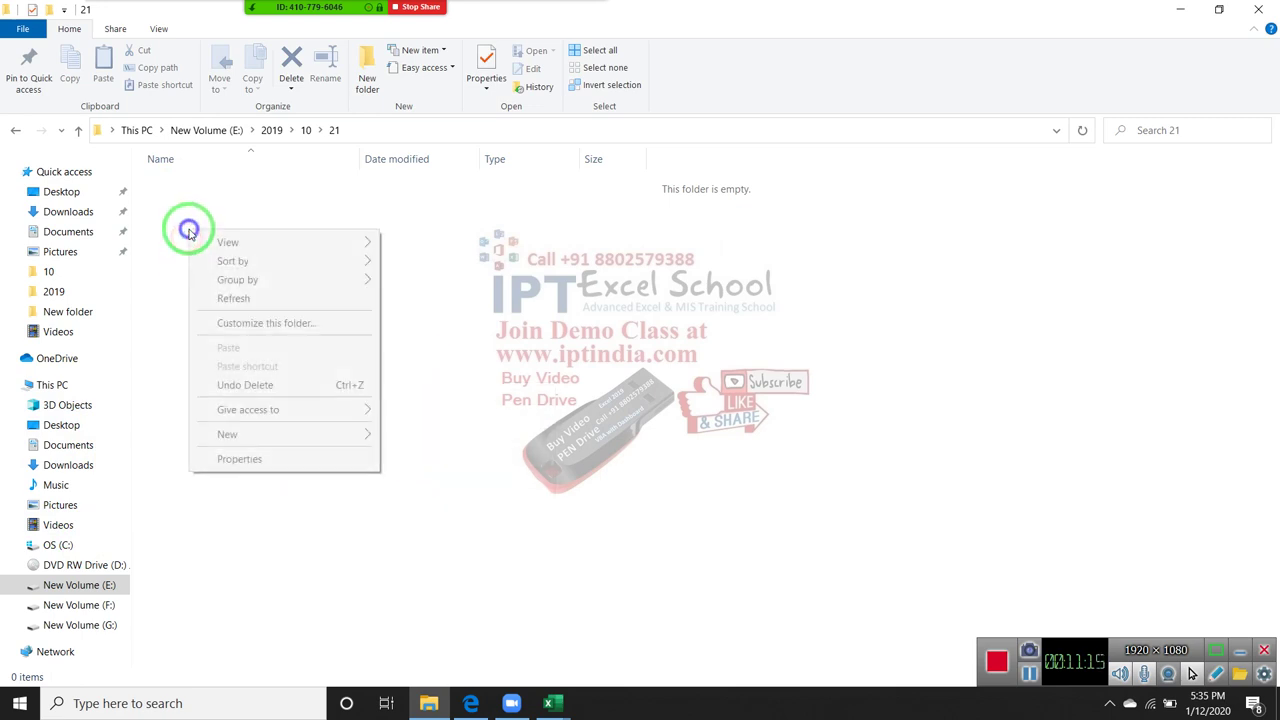
{"action": "left_click", "coordinate": [284, 440]}
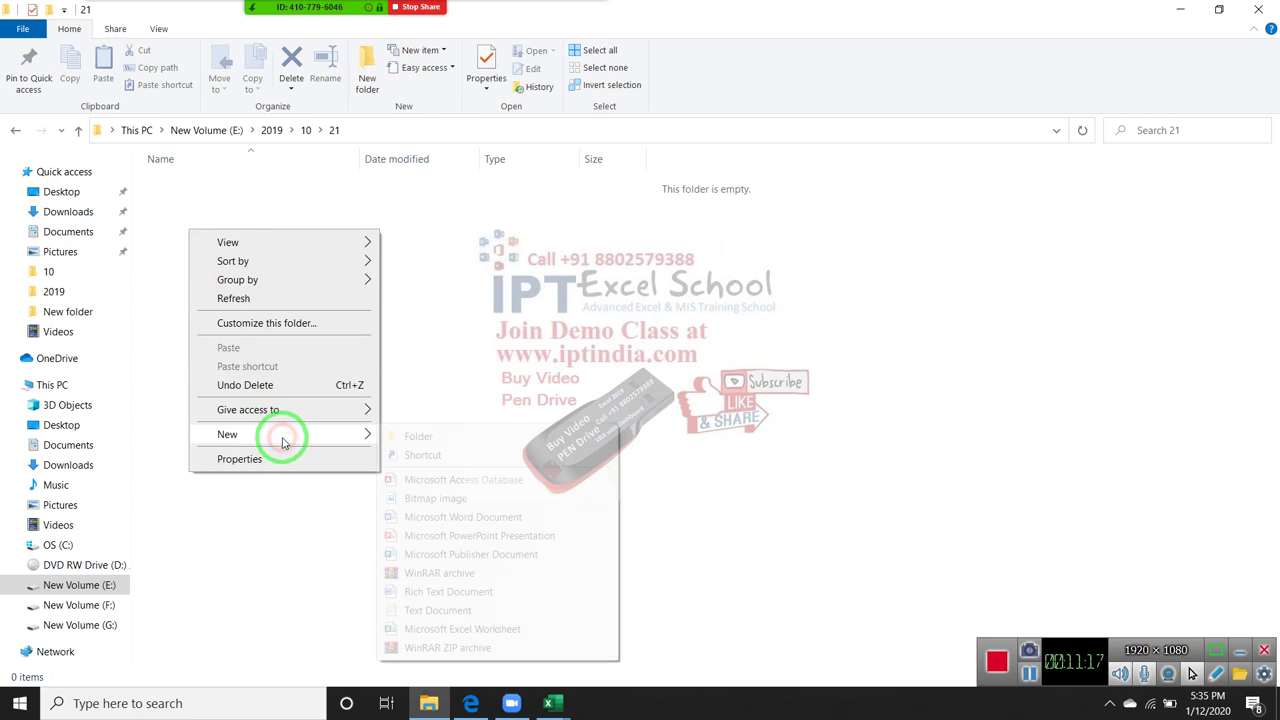
{"action": "left_click", "coordinate": [478, 629]}
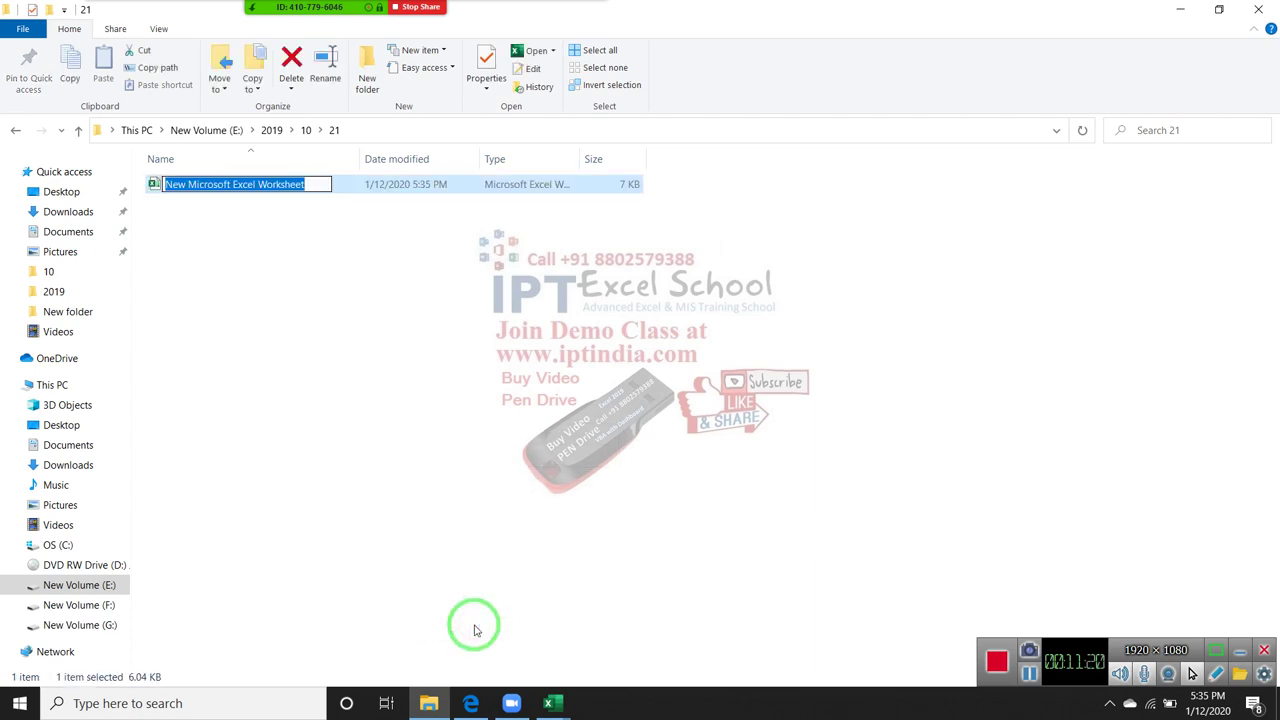
{"action": "type", "text": "1."}
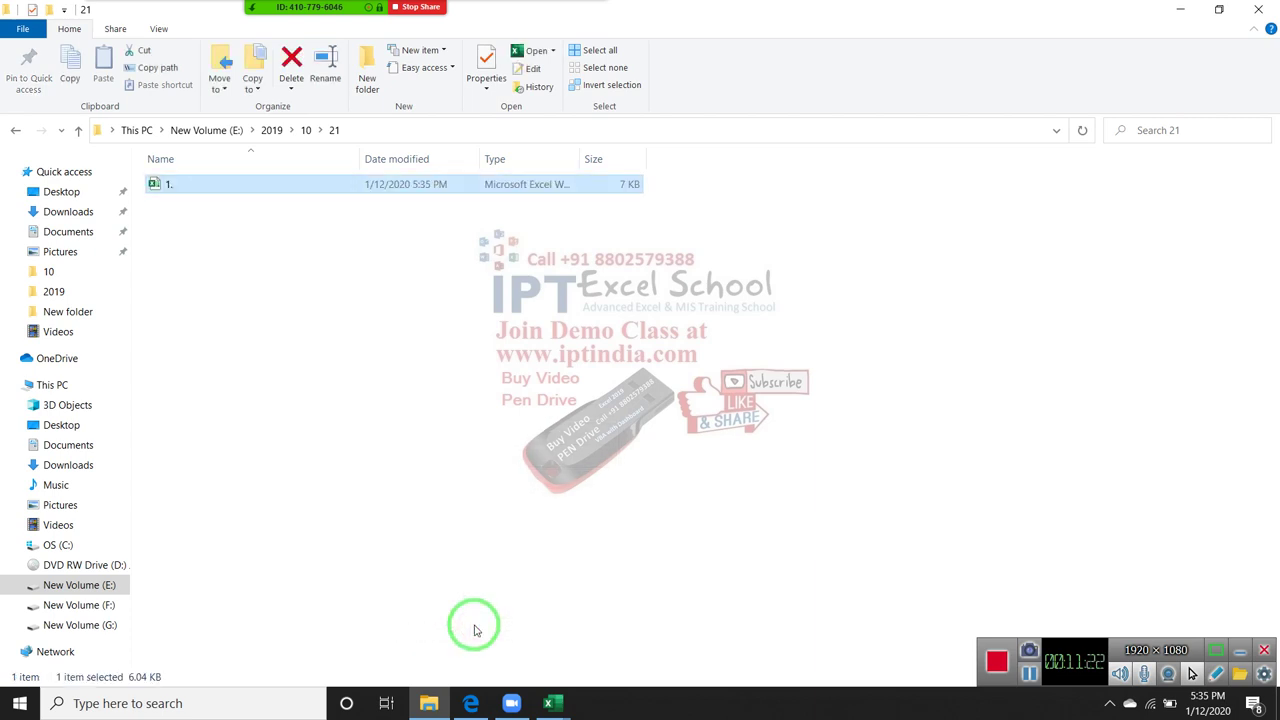
{"action": "key", "text": "ctrl+a"}
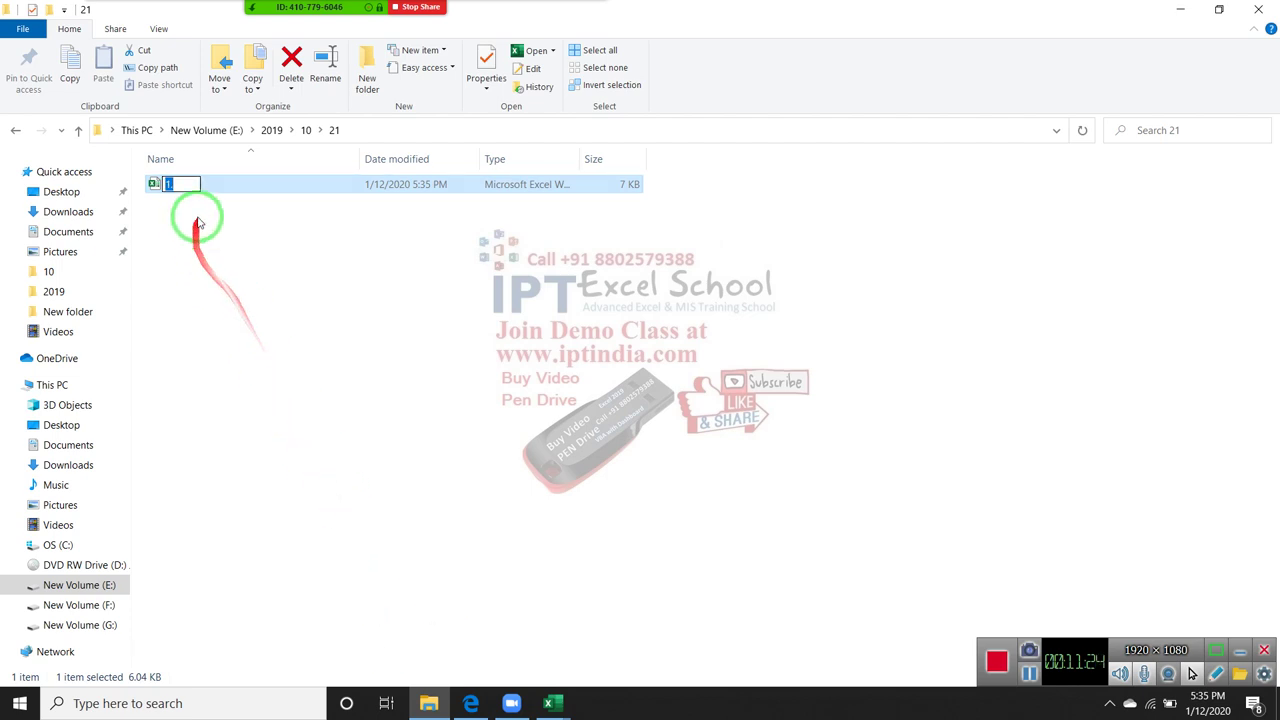
{"action": "left_click", "coordinate": [180, 182]}
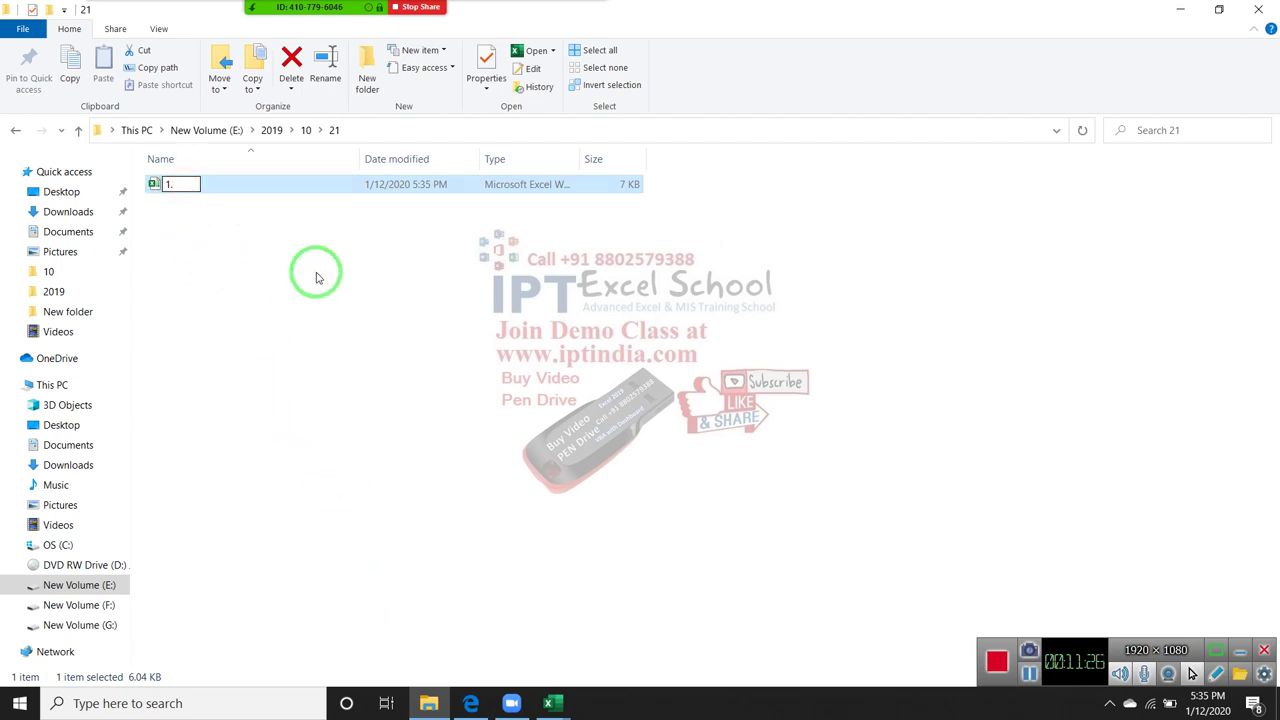
{"action": "key", "text": "Return"}
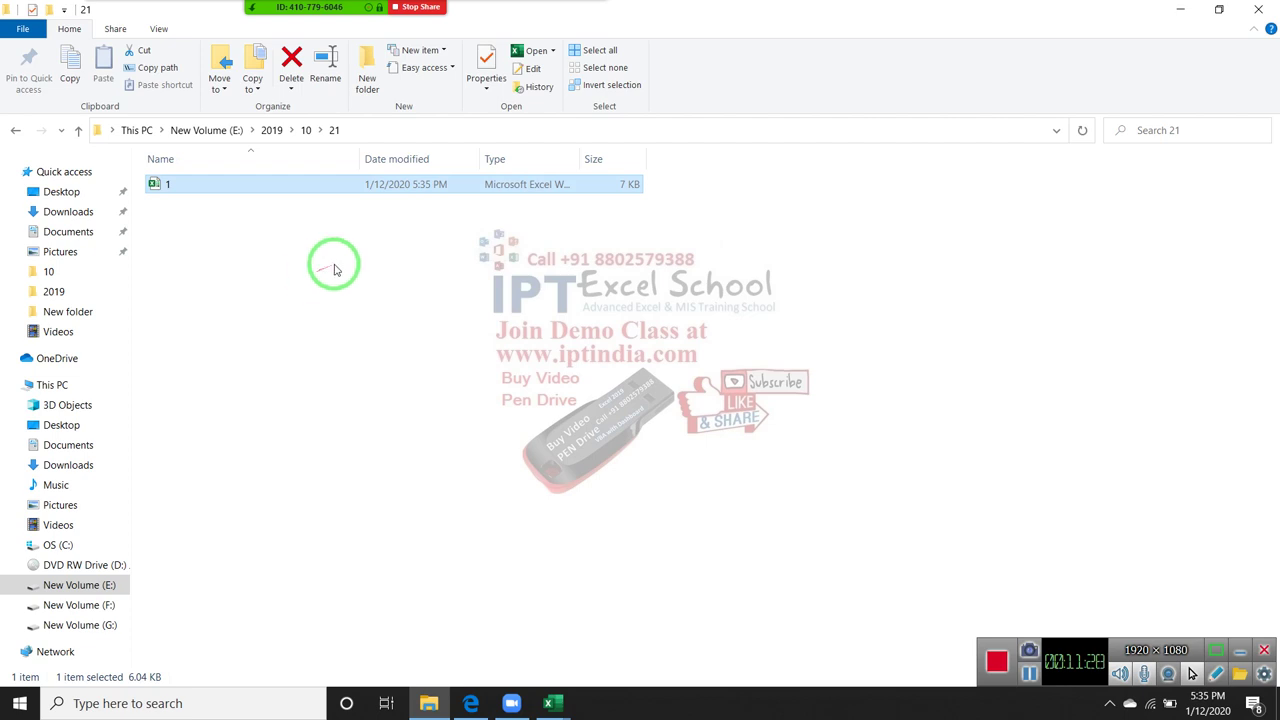
{"action": "right_click", "coordinate": [333, 268]}
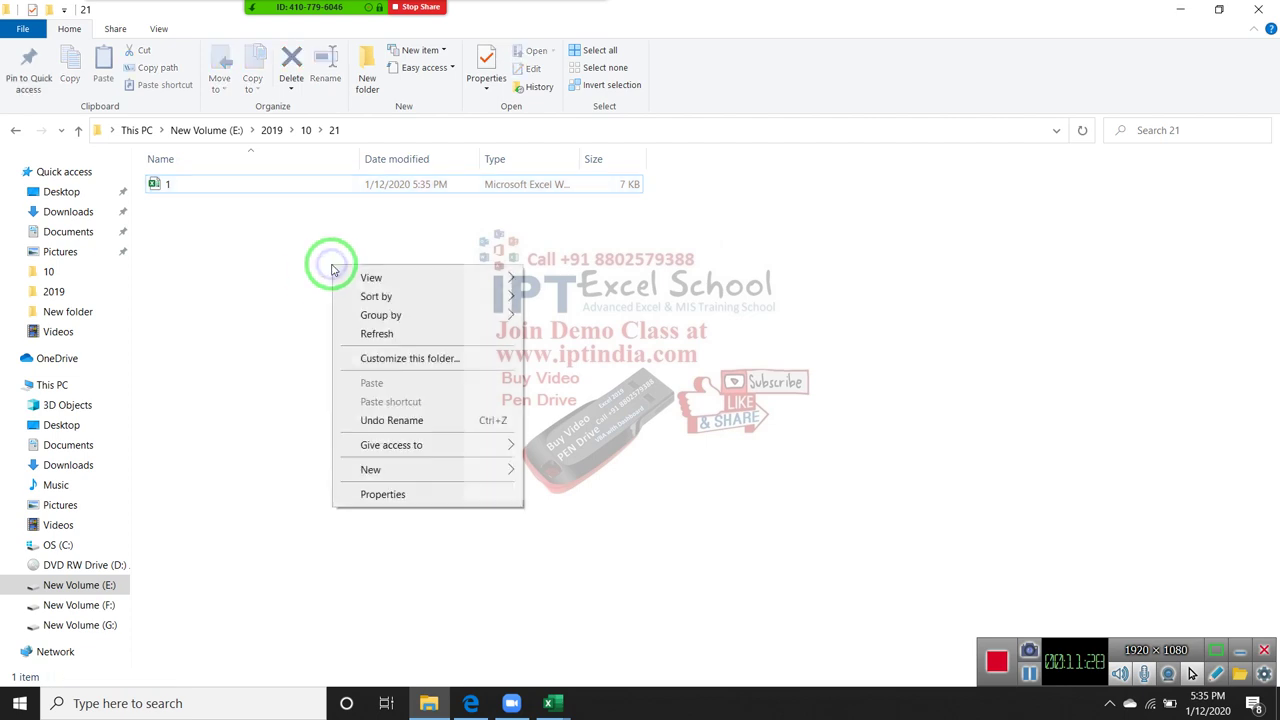
- Open workbook 1, enter a Name header in A1 and fill names down to row 10
{"action": "double_click", "coordinate": [200, 186]}
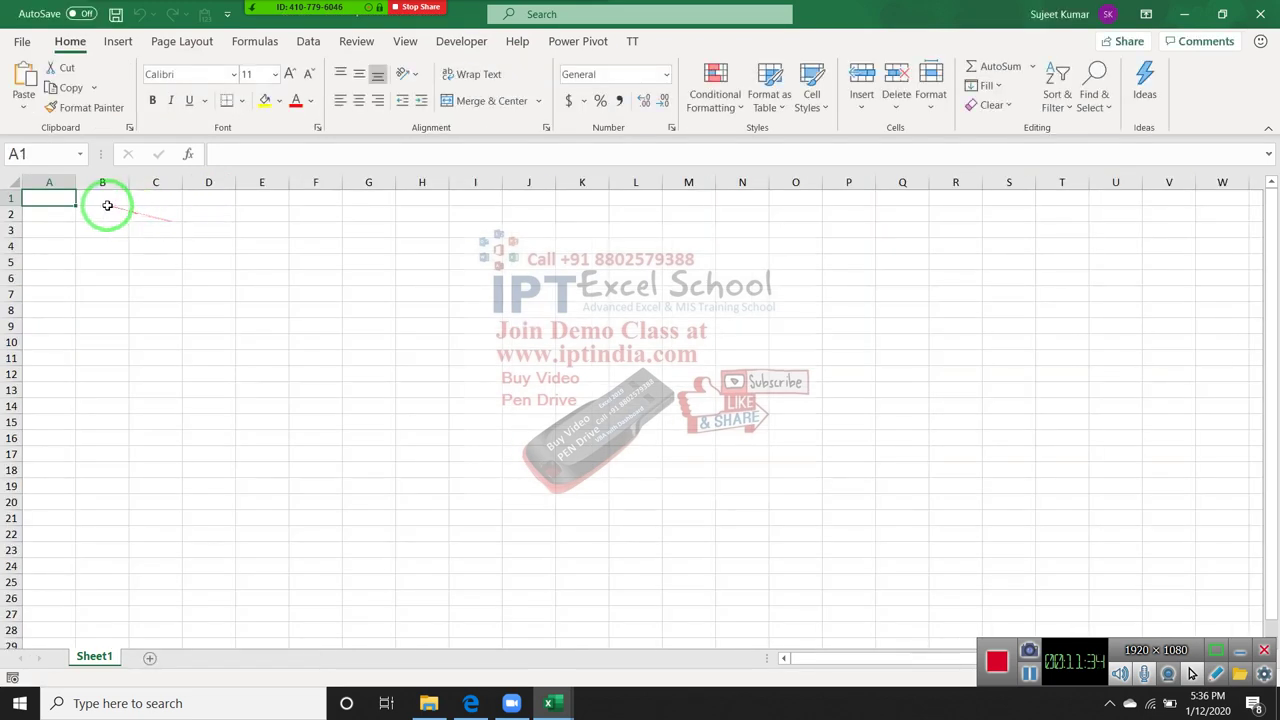
{"action": "type", "text": "r\\"}
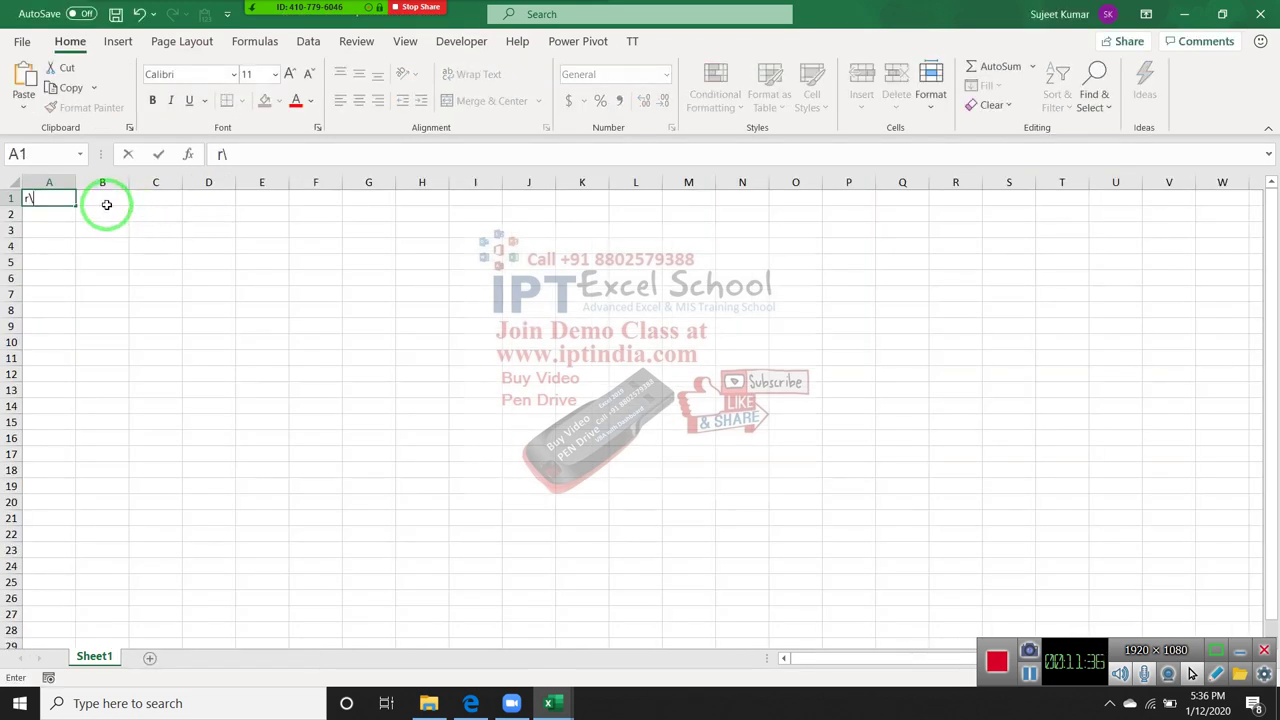
{"action": "key", "text": "BackSpace"}
{"action": "type", "text": "nAME"}
{"action": "key", "text": "Return"}
{"action": "type", "text": "Puja"}
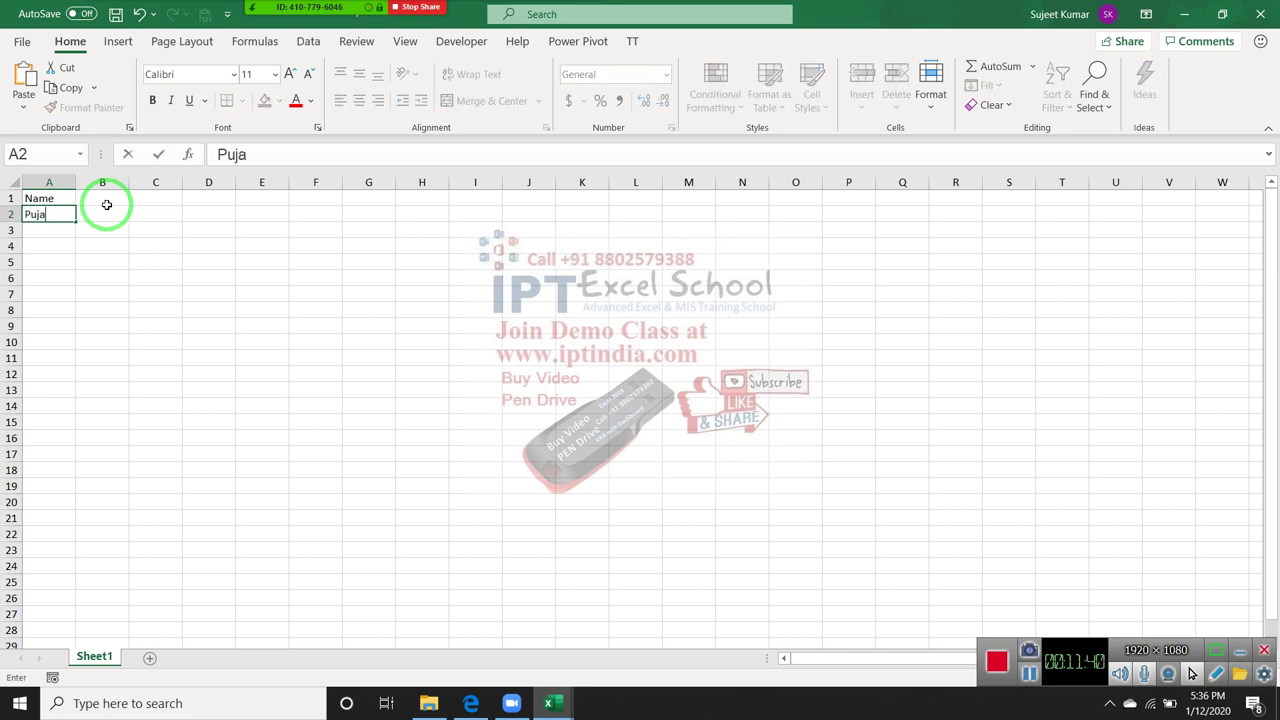
{"action": "key", "text": "Return"}
{"action": "left_click", "coordinate": [51, 214]}
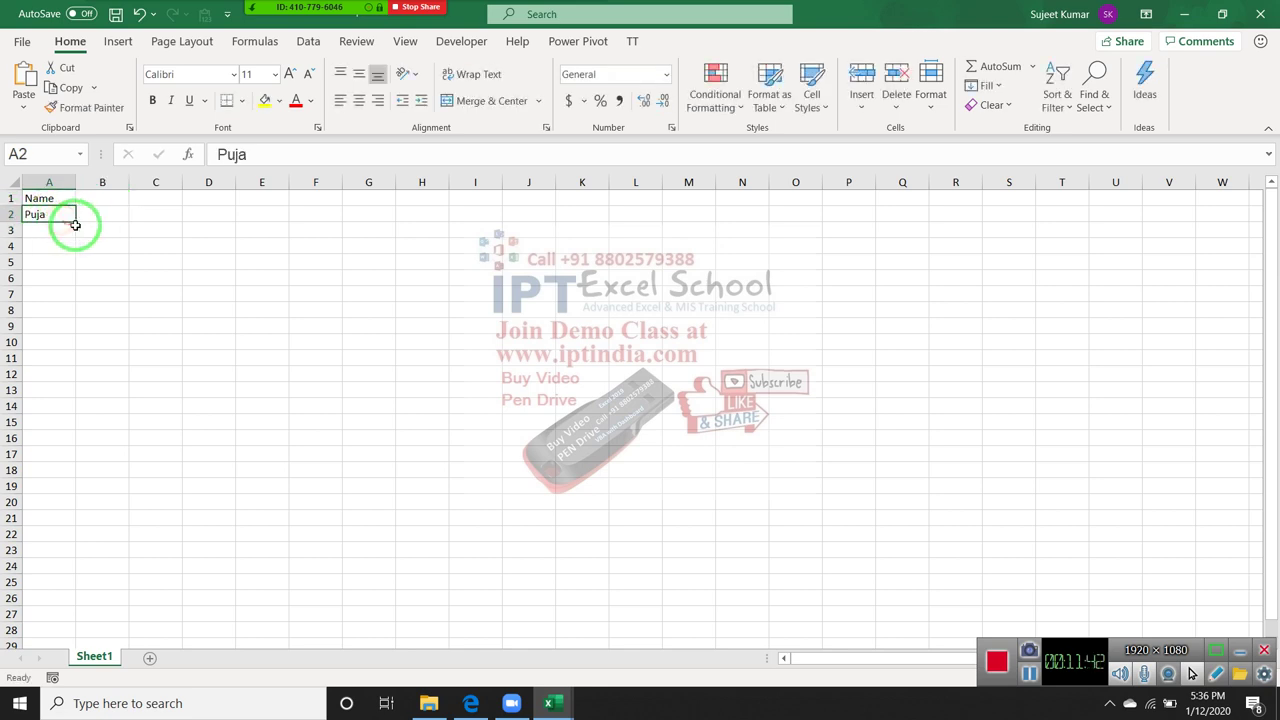
{"action": "left_click_drag", "start_coordinate": [75, 221], "coordinate": [65, 354]}
- Enter Jan in B1 and fill the month headers across to Apr in E1
{"action": "left_click", "coordinate": [101, 200]}
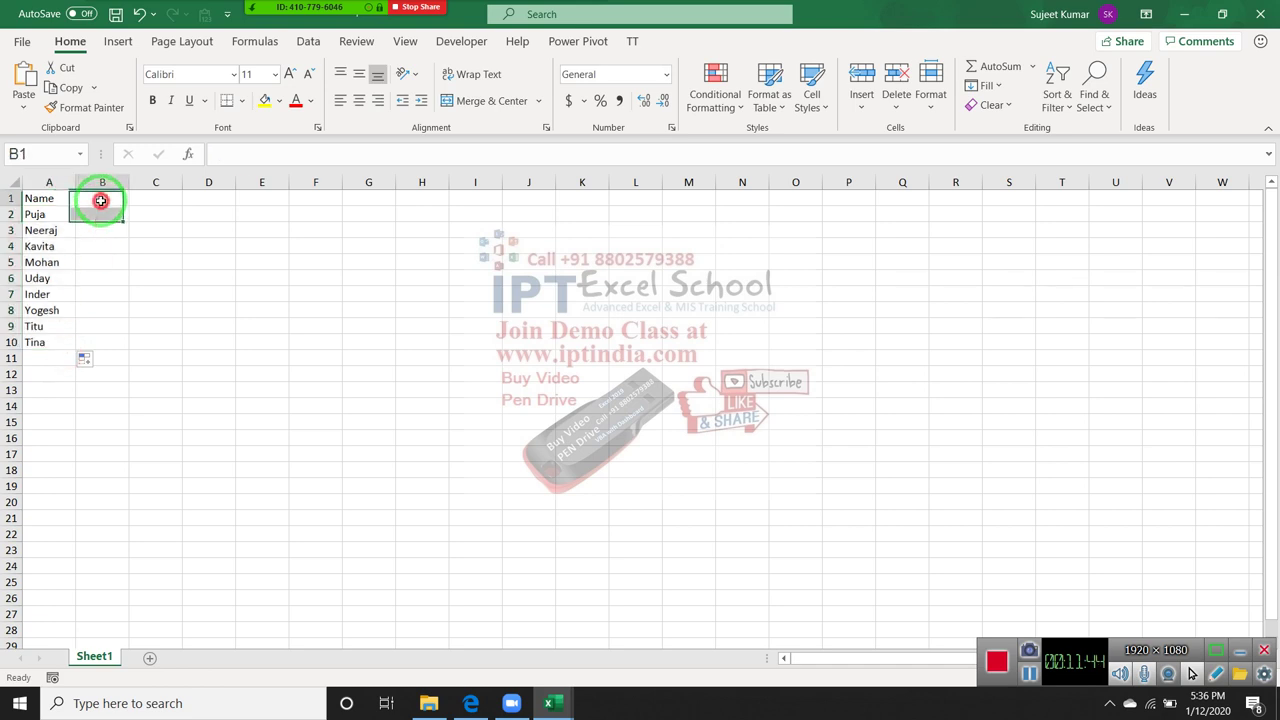
{"action": "type", "text": "Jan"}
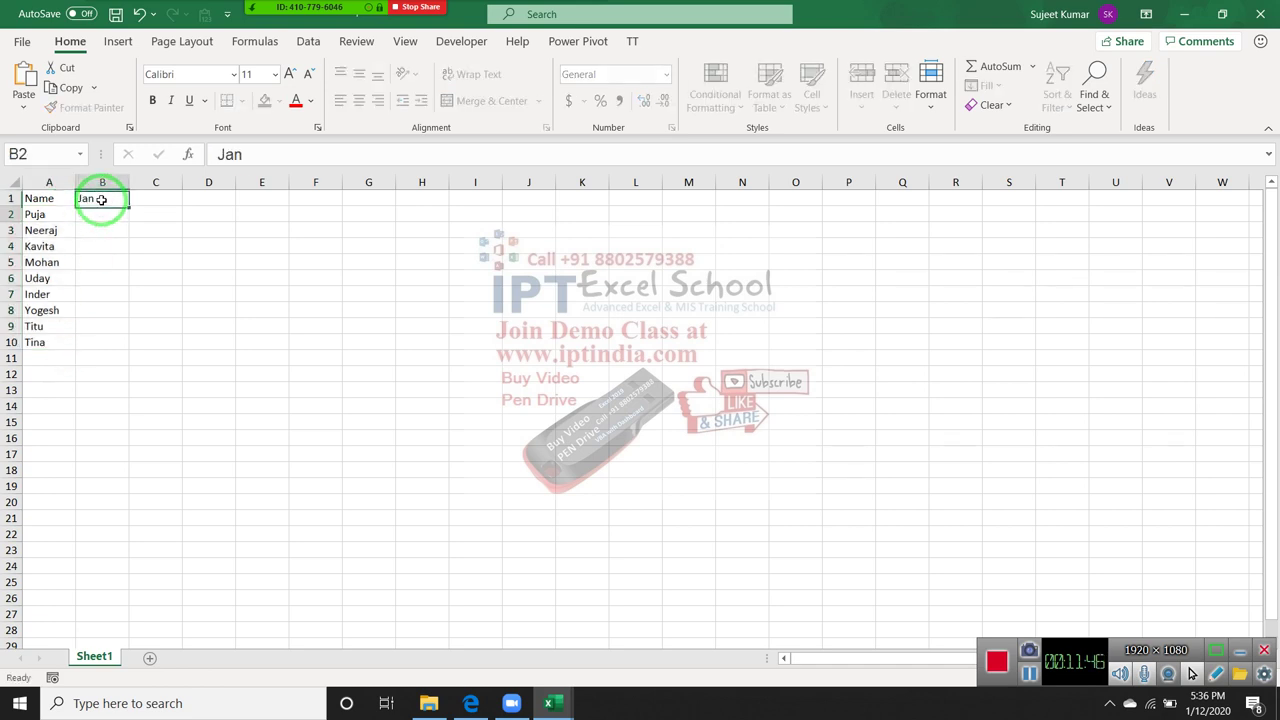
{"action": "key", "text": "Return"}
{"action": "left_click", "coordinate": [102, 200]}
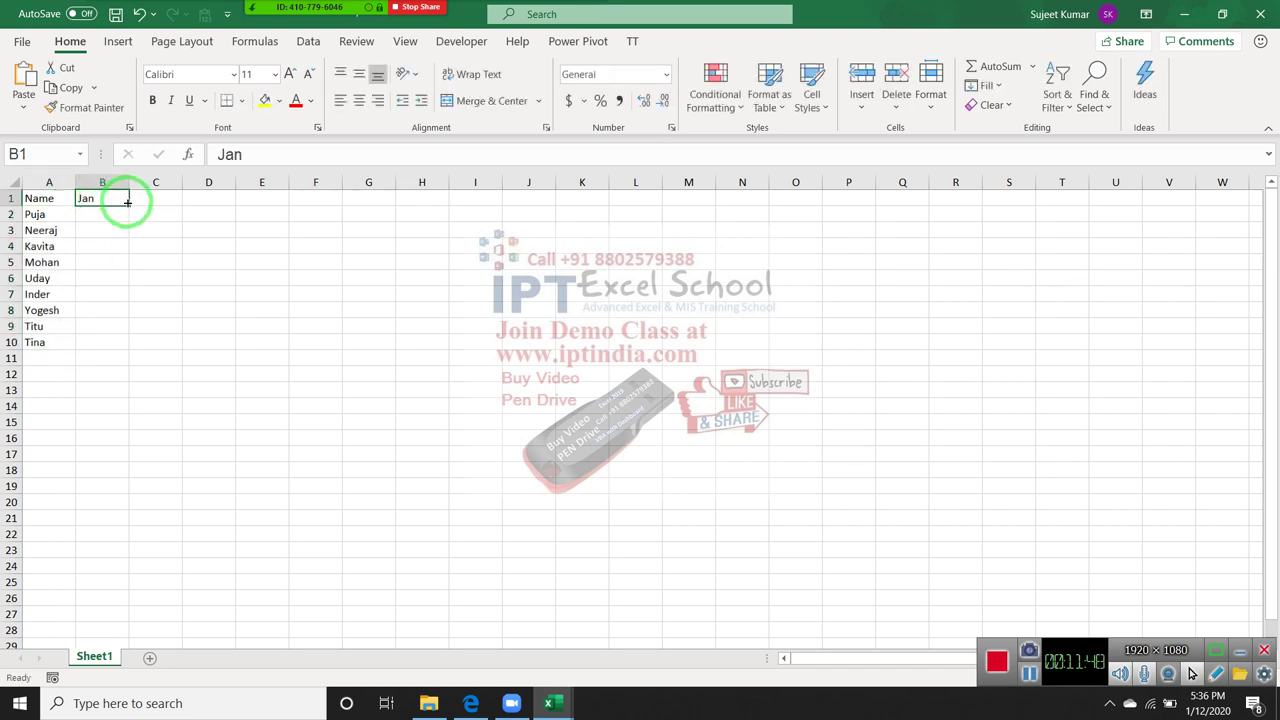
{"action": "left_click_drag", "start_coordinate": [127, 203], "coordinate": [270, 212]}
- Fill B2:E10 with =RANDBETWEEN(10,90) random values
{"action": "left_click", "coordinate": [109, 215]}
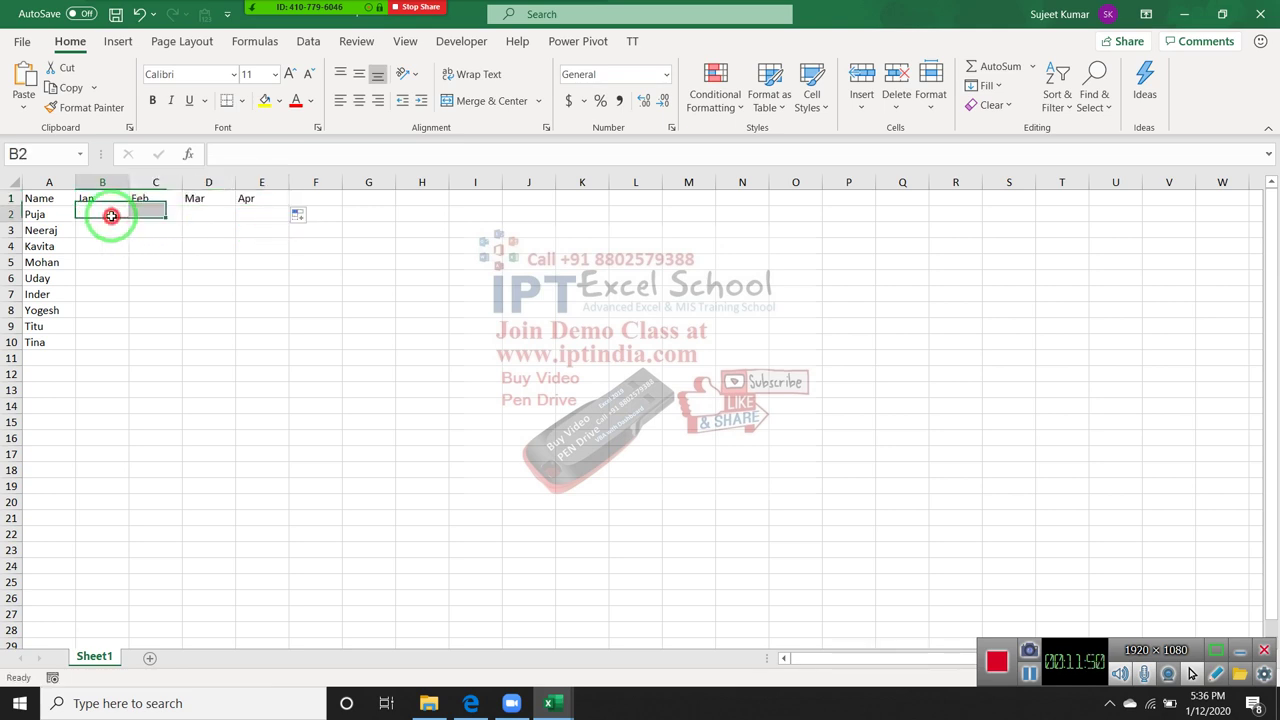
{"action": "type", "text": "=ra"}
{"action": "key", "text": "Down"}
{"action": "key", "text": "Down"}
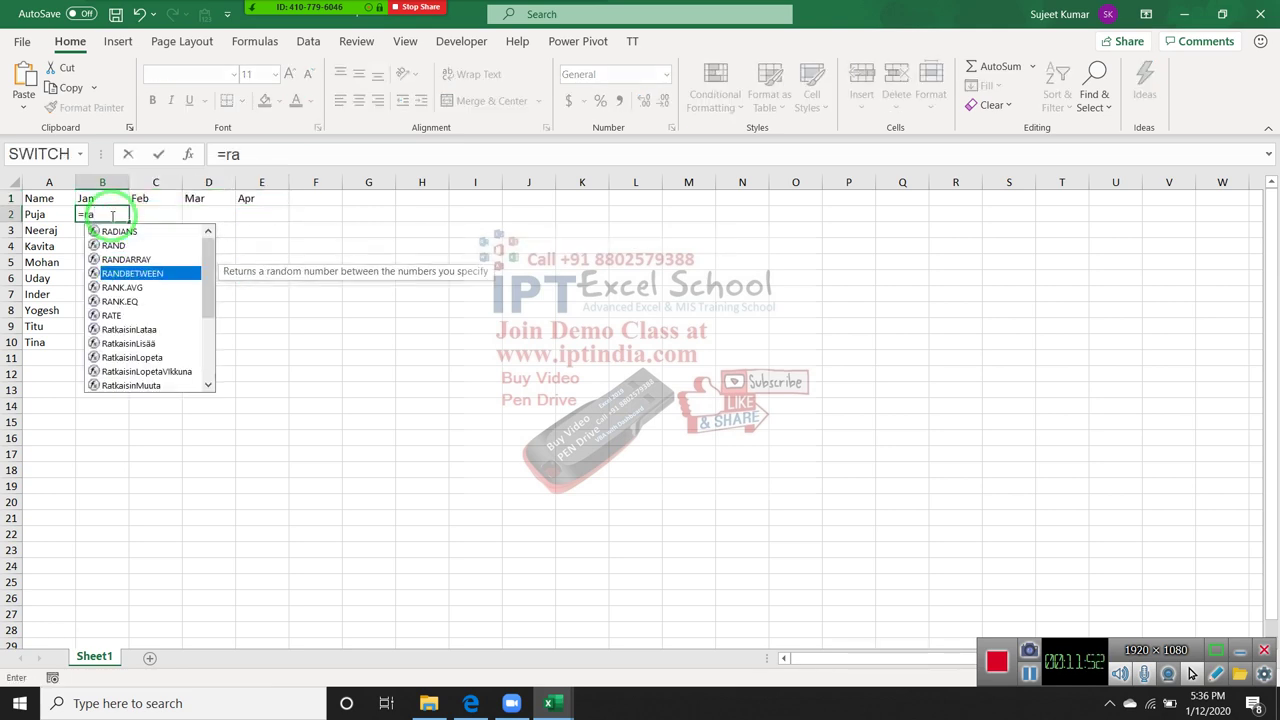
{"action": "key", "text": "Tab"}
{"action": "type", "text": "10,90"}
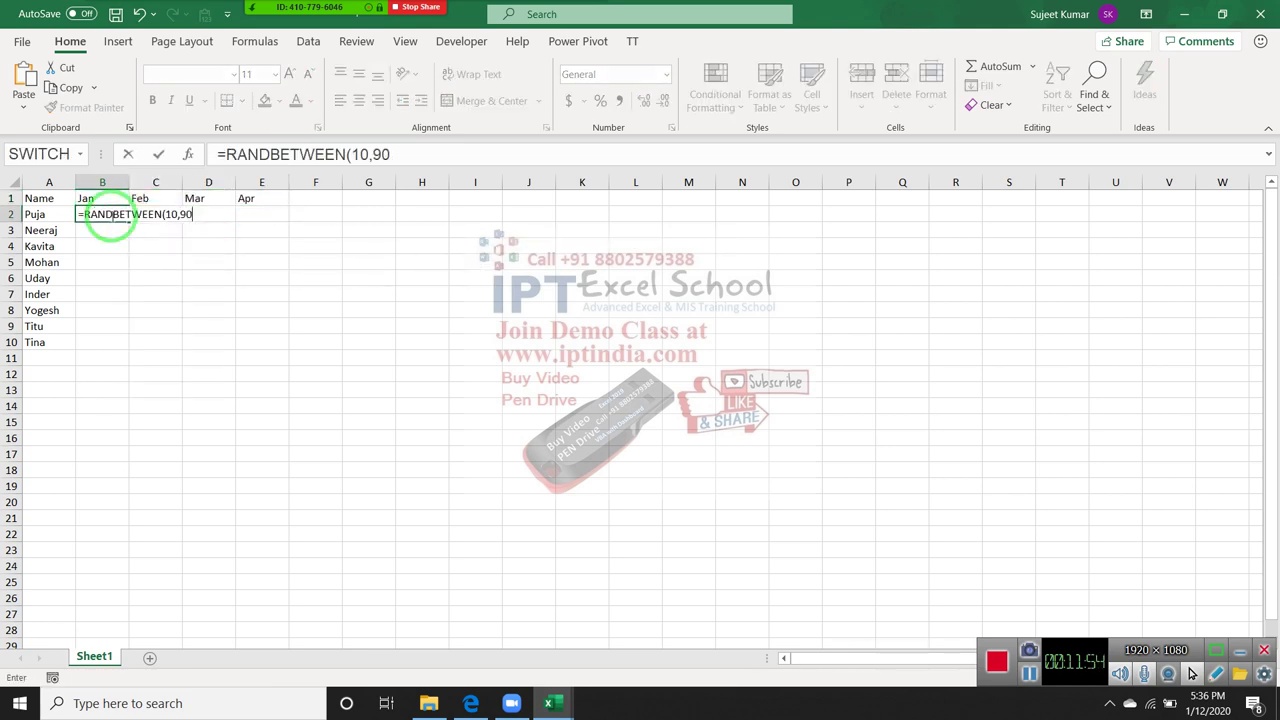
{"action": "key", "text": "Return"}
{"action": "left_click_drag", "start_coordinate": [110, 215], "coordinate": [208, 214]}
{"action": "key", "text": "shift+Right"}
{"action": "key", "text": "shift+Down"}
{"action": "key", "text": "shift+Down"}
{"action": "key", "text": "shift+Down"}
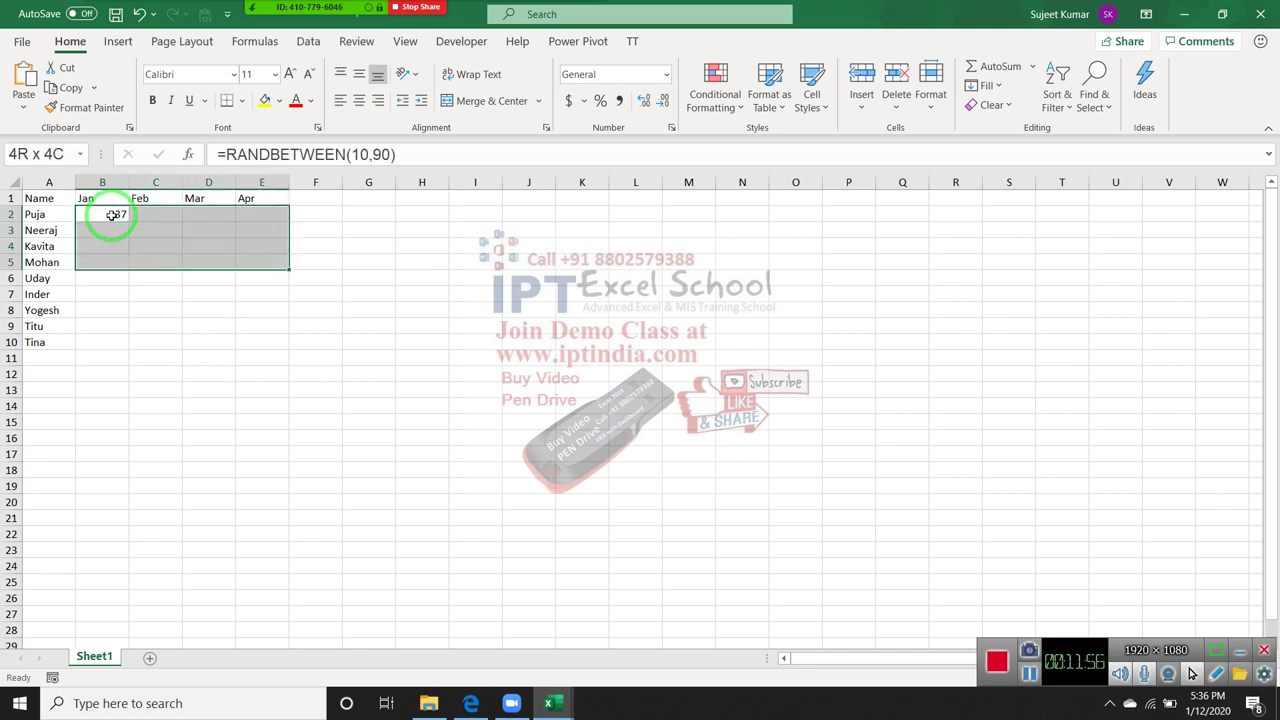
{"action": "key", "text": "shift+Down"}
{"action": "key", "text": "shift+Down"}
{"action": "key", "text": "shift+Down"}
{"action": "key", "text": "shift+Down"}
{"action": "key", "text": "shift+Down"}
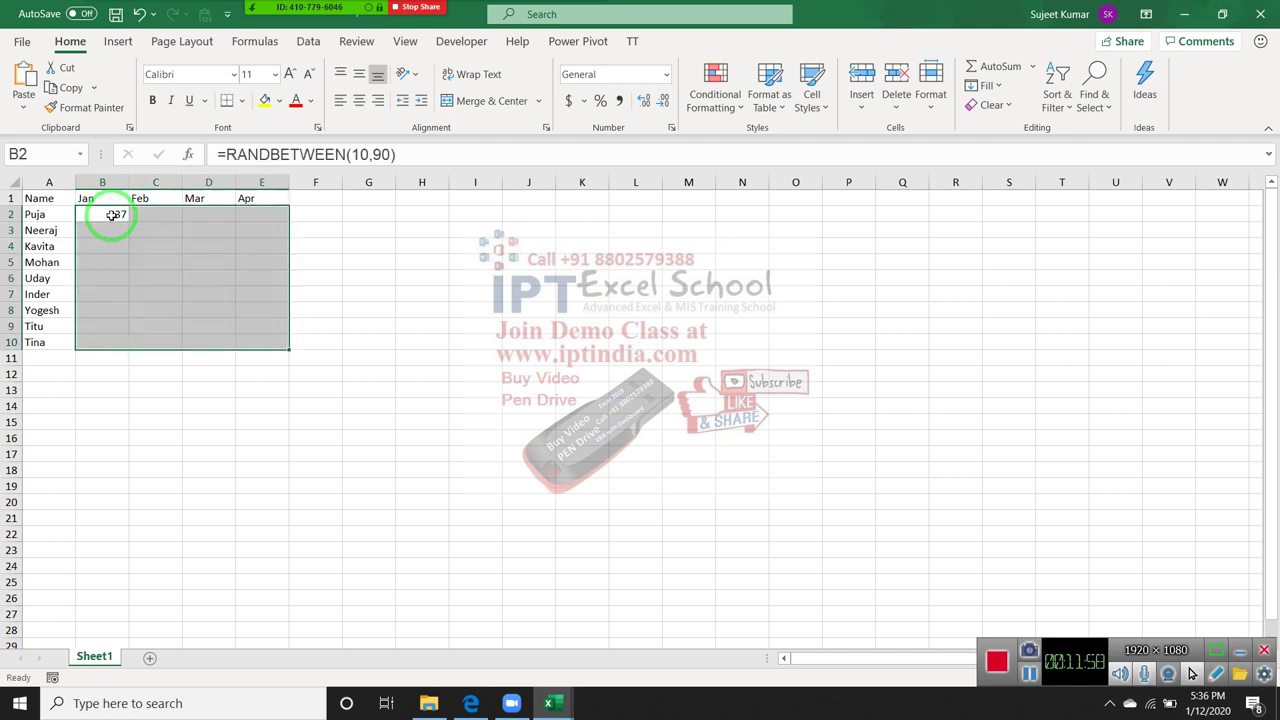
{"action": "key", "text": "ctrl+r"}
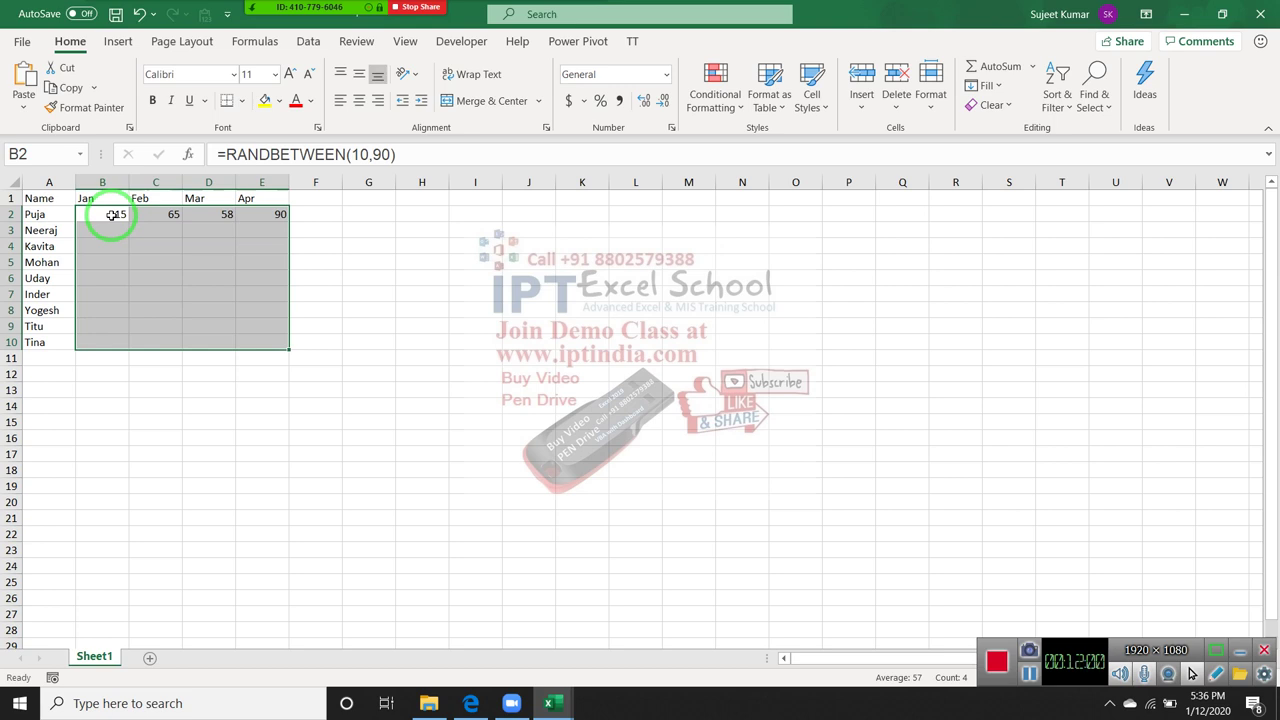
{"action": "key", "text": "ctrl+d"}
{"action": "left_click_drag", "start_coordinate": [33, 198], "coordinate": [252, 328]}
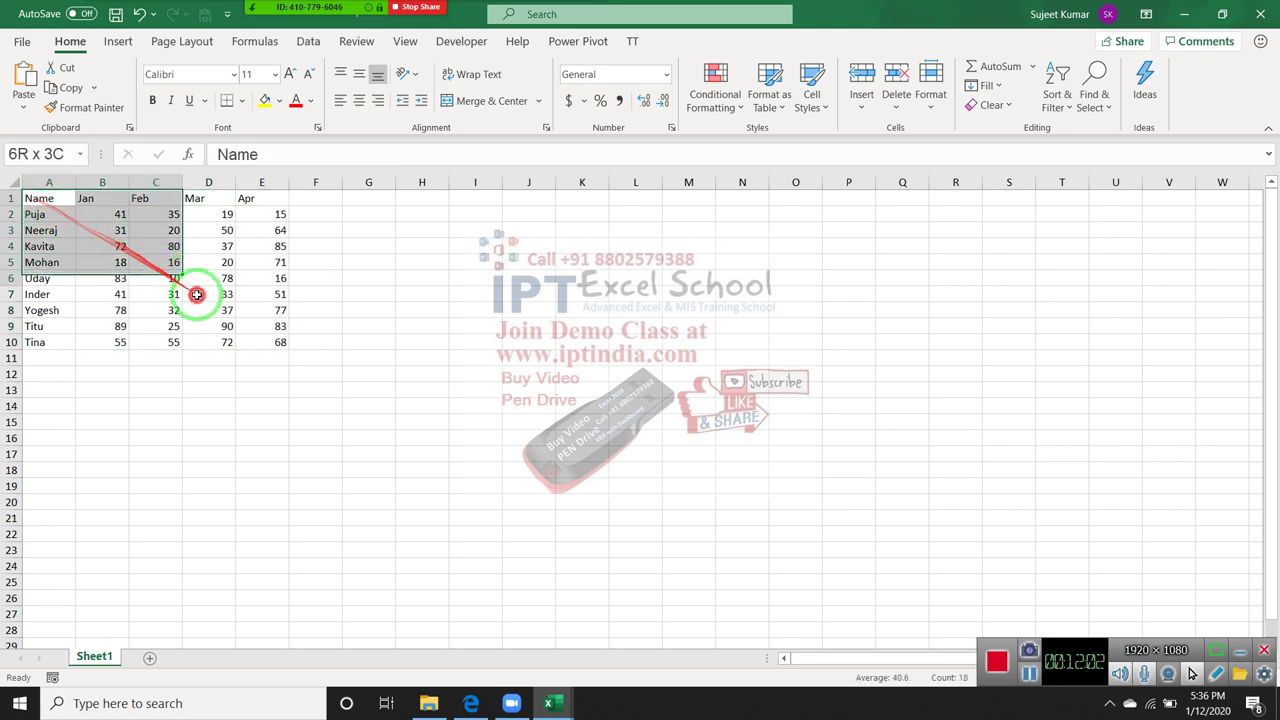
- Save and close workbook 1, then duplicate it in folder 21 as 2
{"action": "left_click", "coordinate": [1268, 14]}
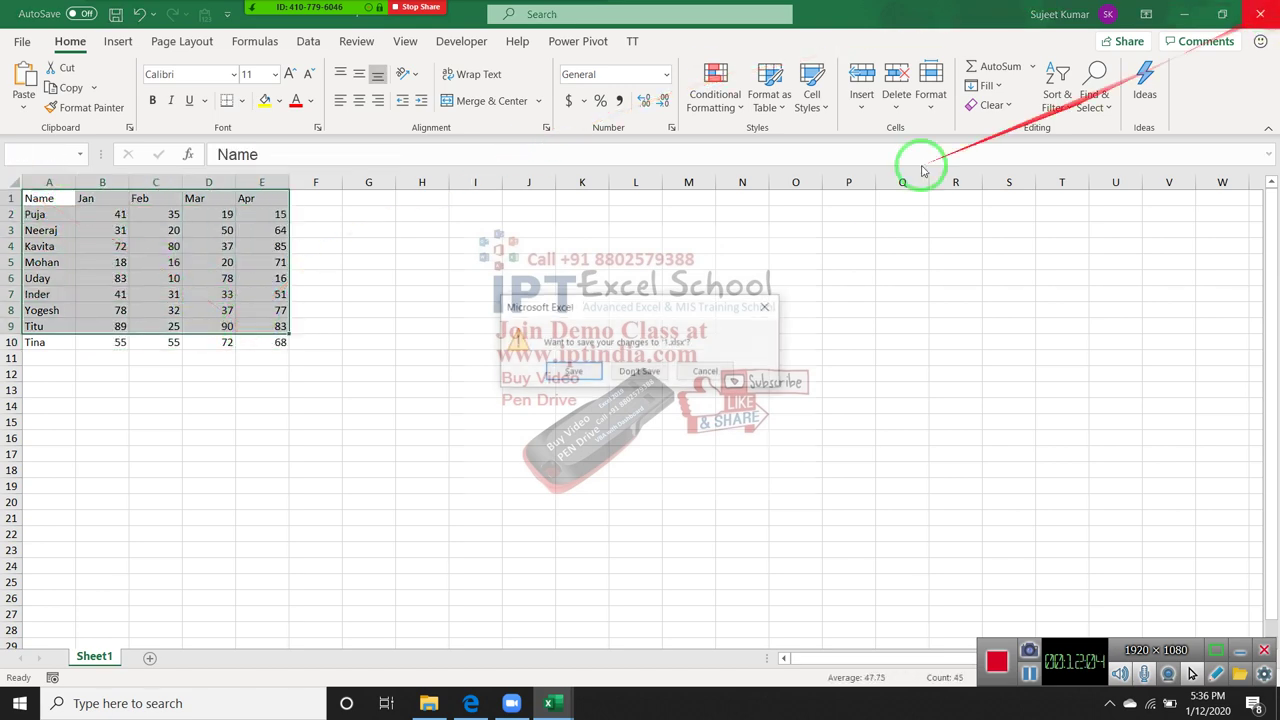
{"action": "left_click", "coordinate": [588, 367]}
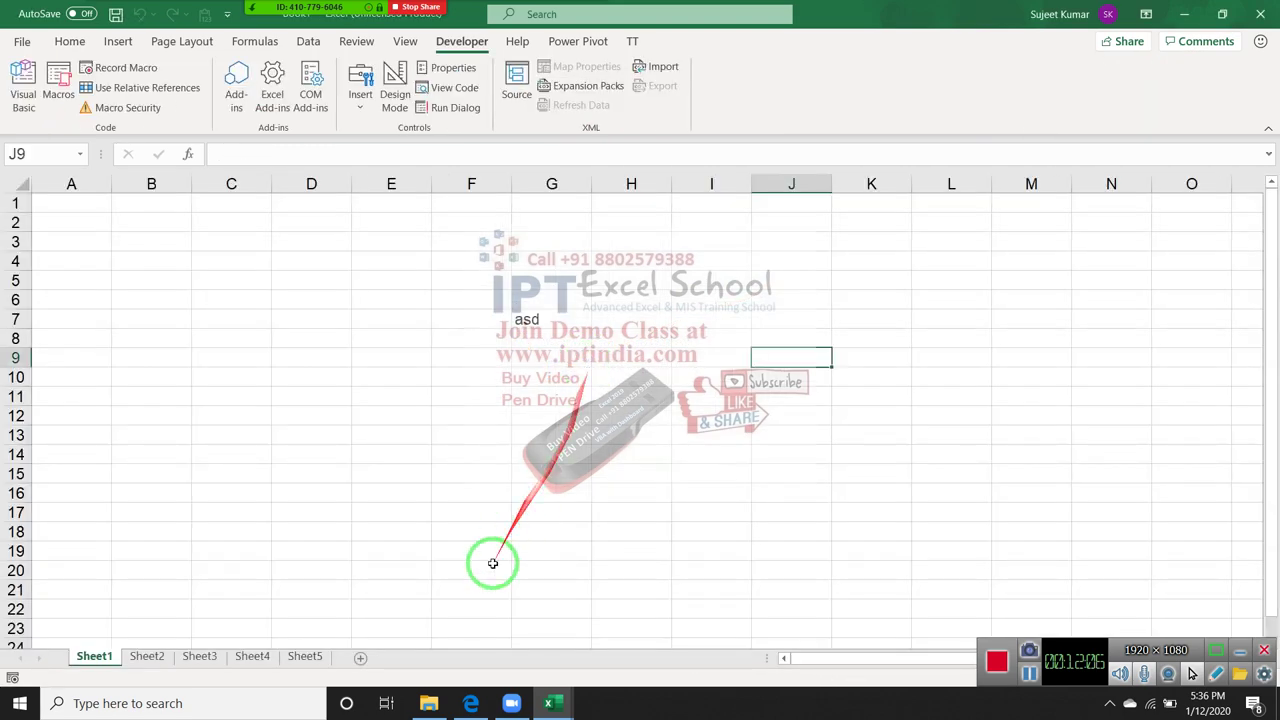
{"action": "left_click", "coordinate": [428, 700]}
{"action": "left_click", "coordinate": [185, 188]}
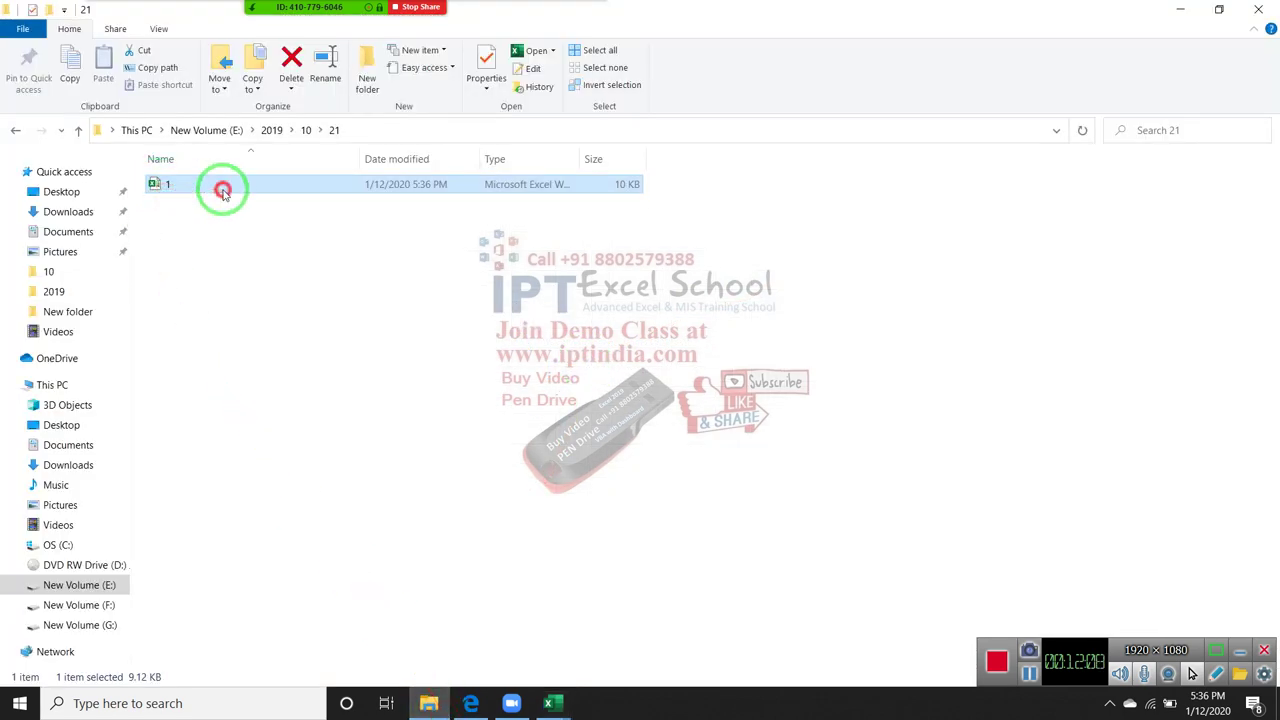
{"action": "left_click_drag", "start_coordinate": [185, 190], "coordinate": [243, 255]}
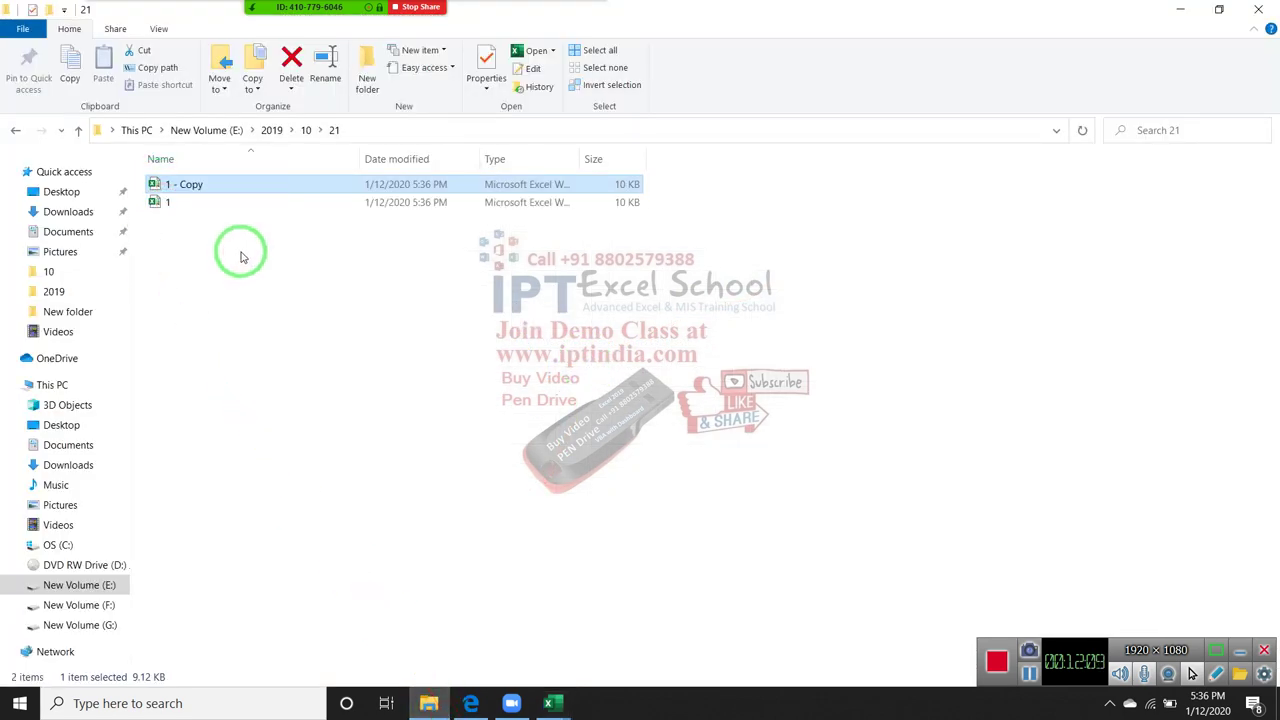
{"action": "left_click", "coordinate": [222, 193]}
{"action": "type", "text": "2"}
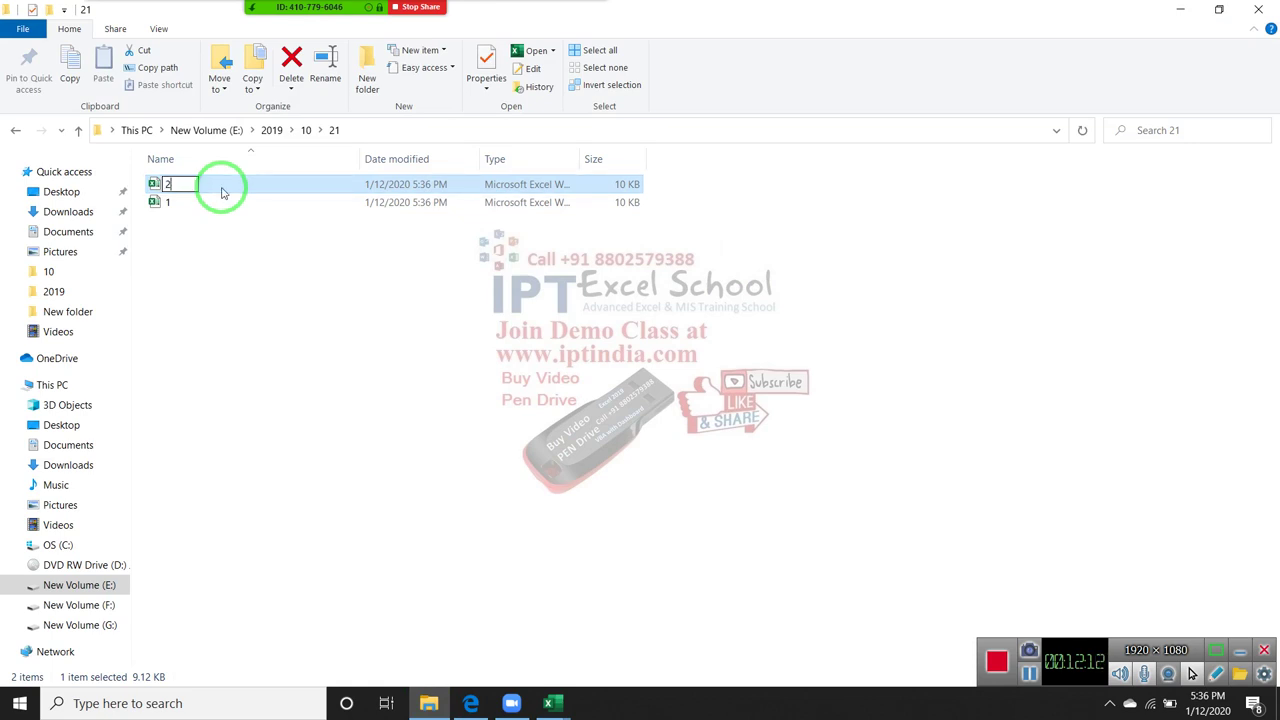
{"action": "key", "text": "Return"}
- Copy-paste workbook 2 and rename the duplicate to 3
{"action": "left_click", "coordinate": [222, 203]}
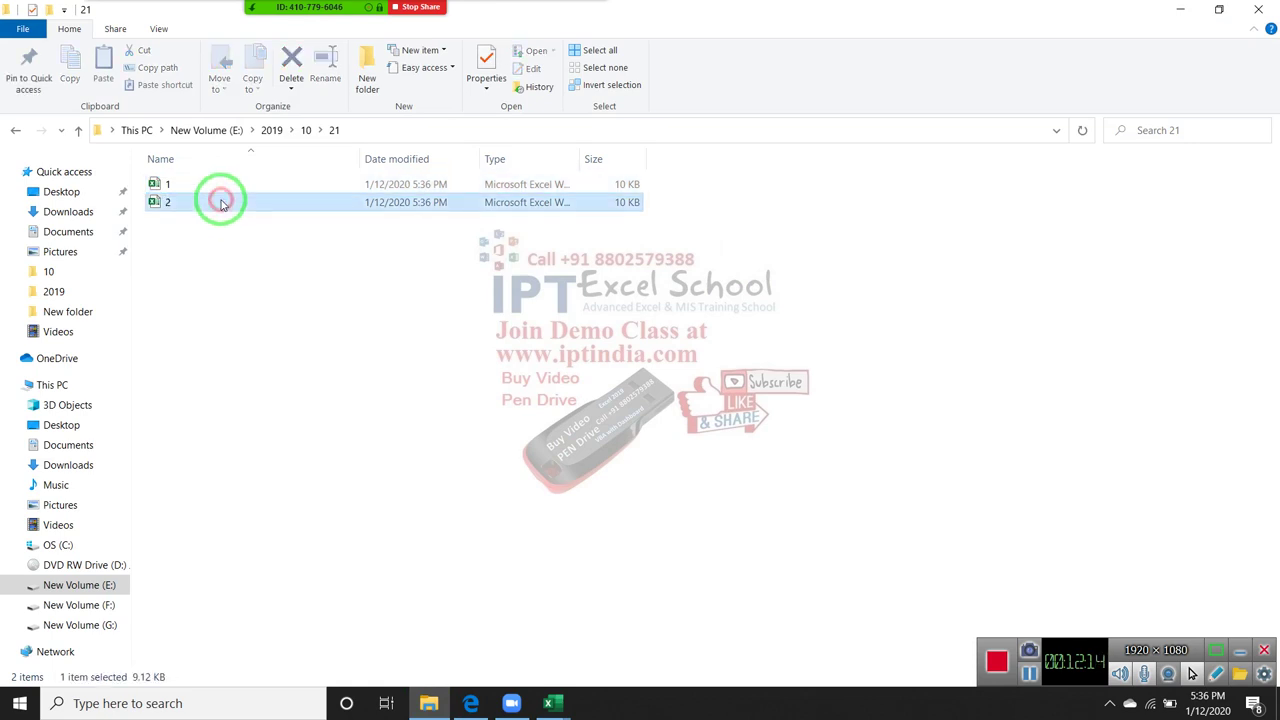
{"action": "key", "text": "ctrl+c"}
{"action": "key", "text": "ctrl+v"}
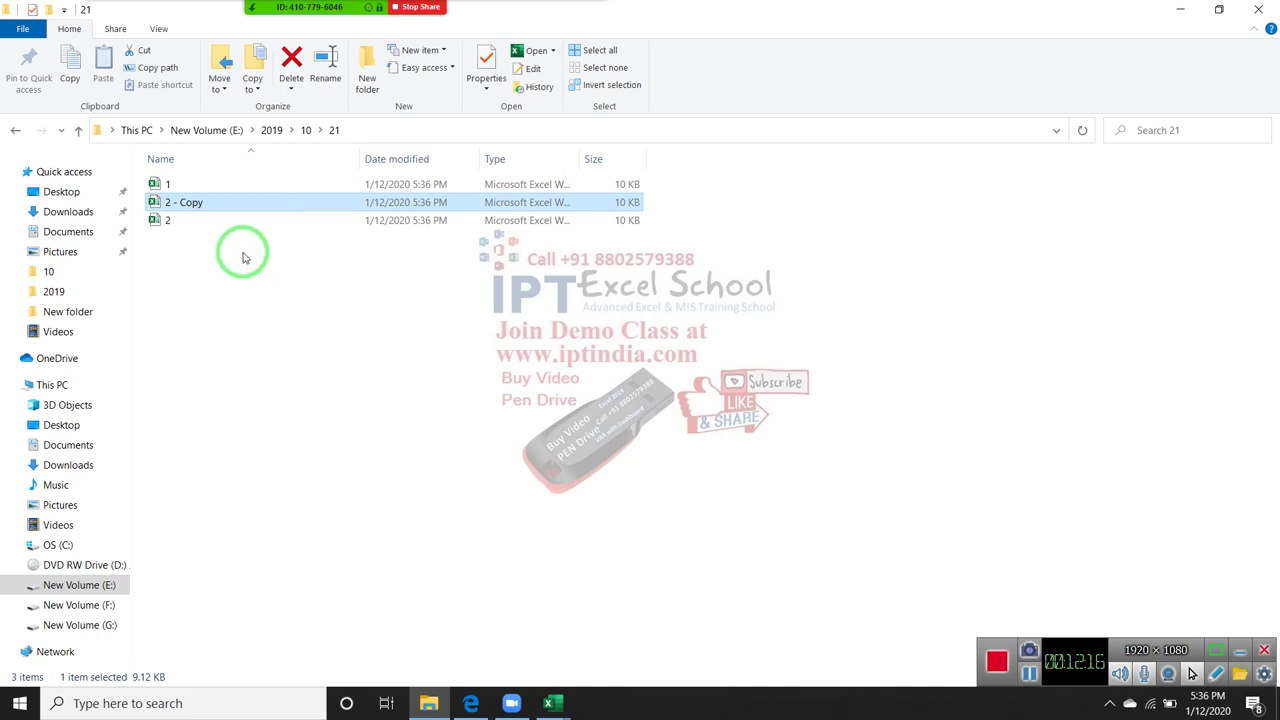
{"action": "key", "text": "F2"}
{"action": "type", "text": "3"}
{"action": "left_click", "coordinate": [248, 258]}
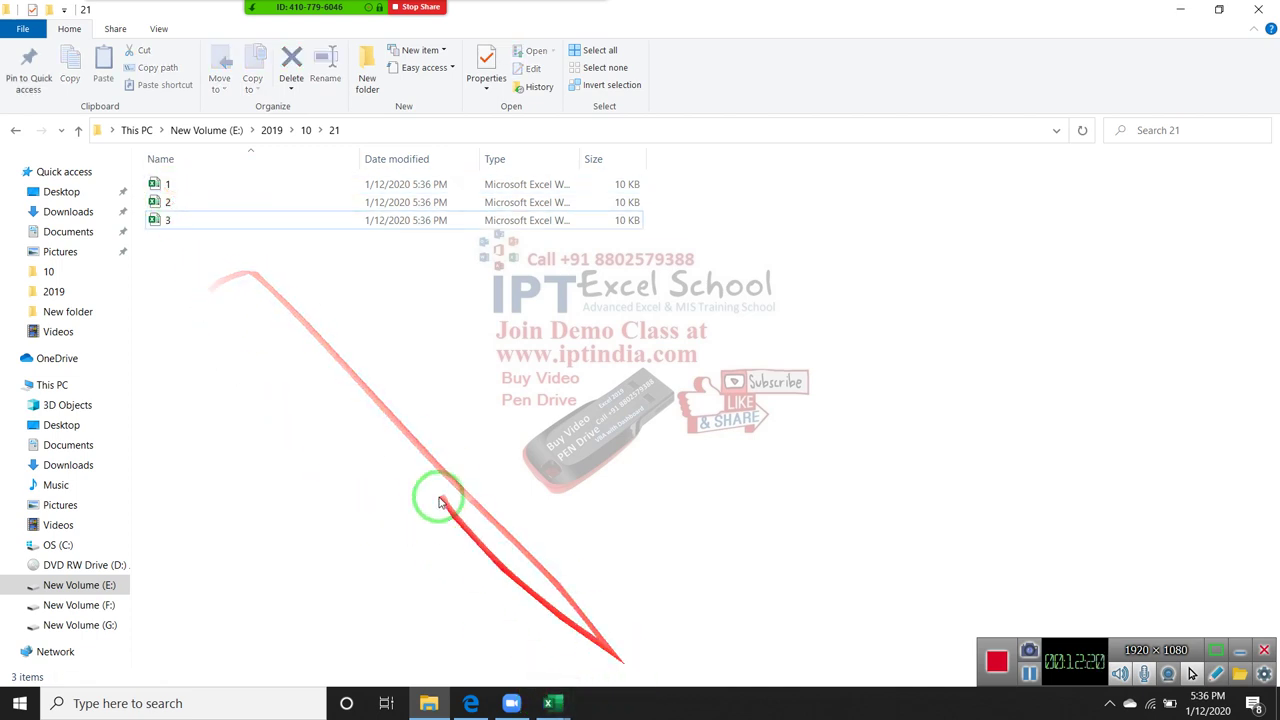
{"action": "left_click", "coordinate": [558, 700]}
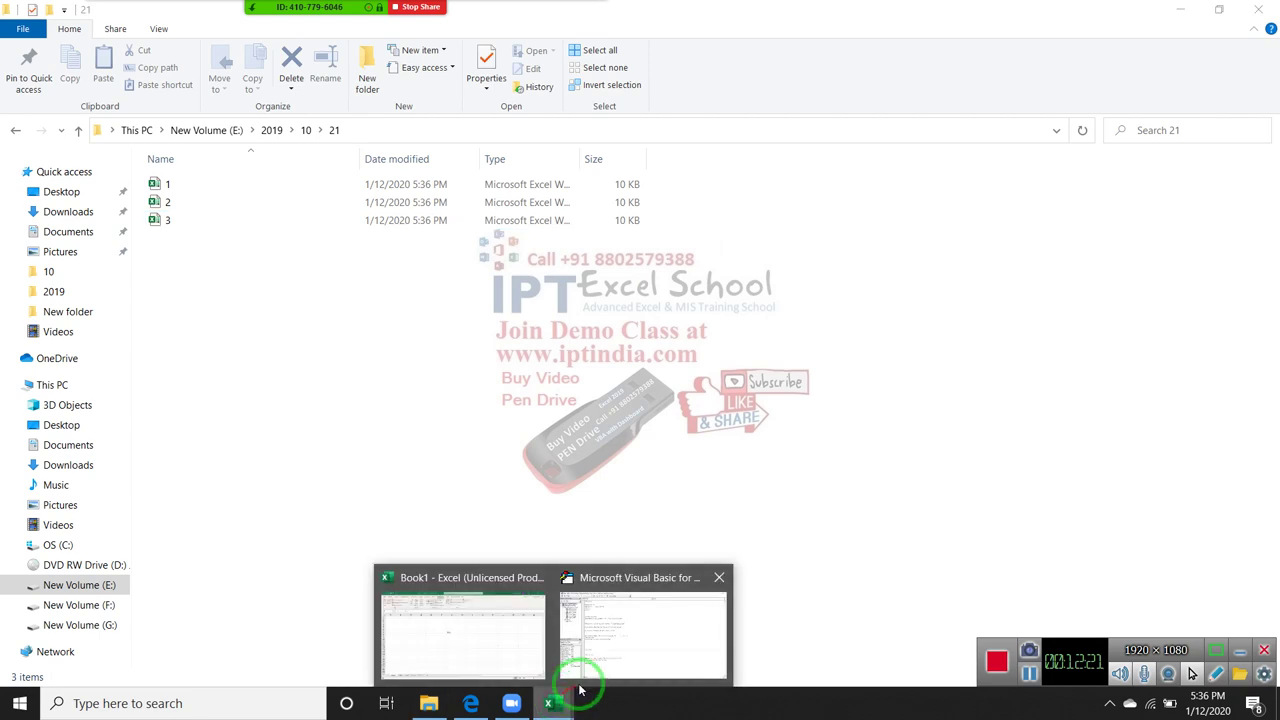
- Switch to Book1 and rename its Sheet2 tab to Data
{"action": "left_click", "coordinate": [493, 645]}
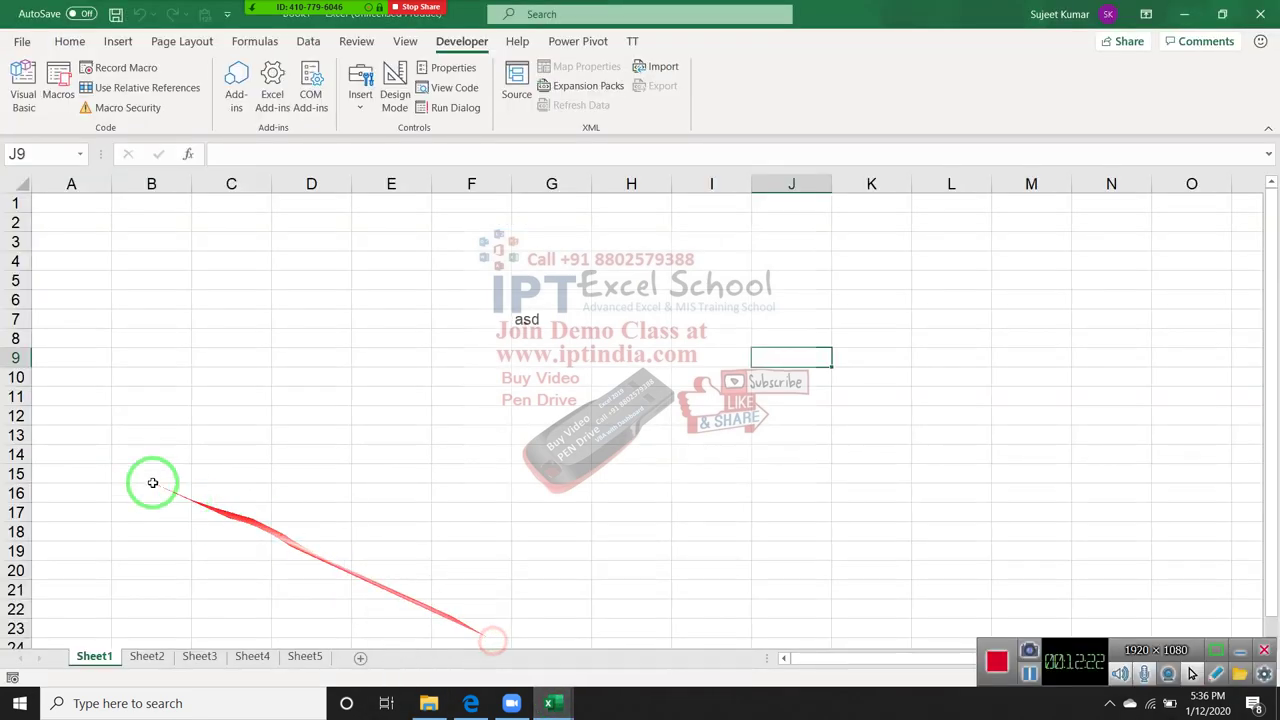
{"action": "left_click", "coordinate": [148, 657]}
{"action": "double_click", "coordinate": [148, 657]}
{"action": "type", "text": "Data"}
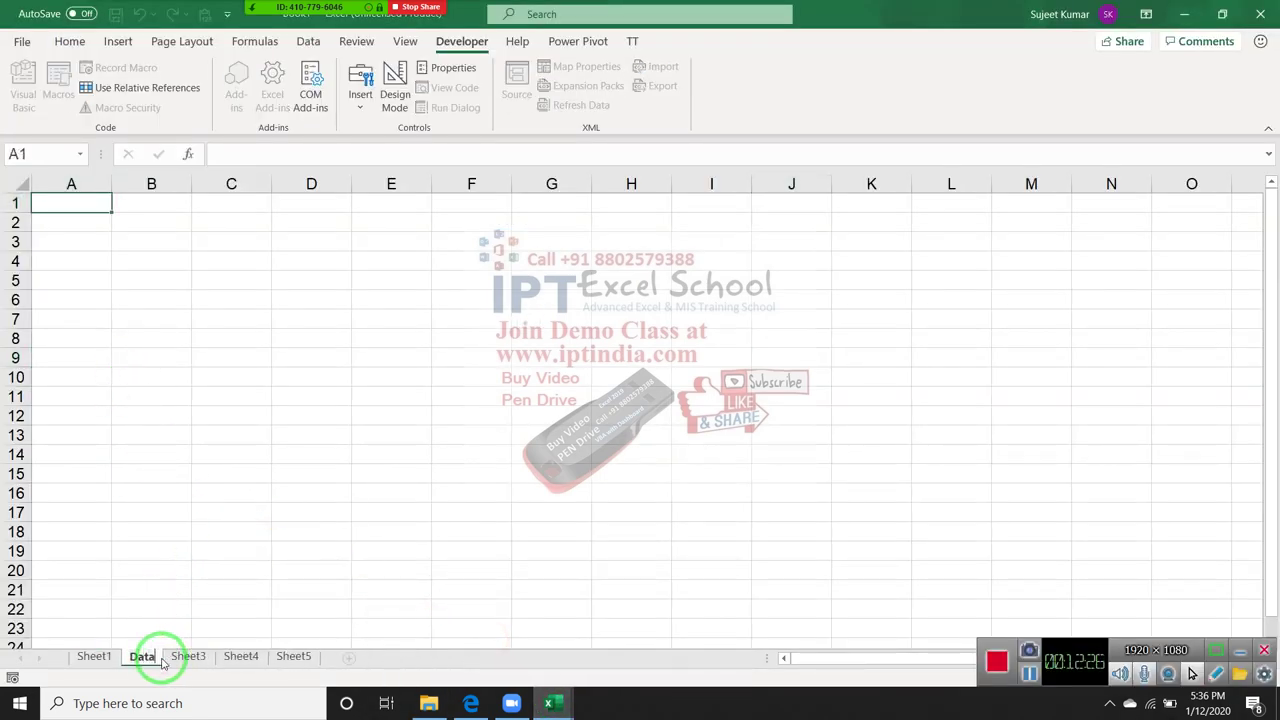
{"action": "left_click", "coordinate": [150, 416]}
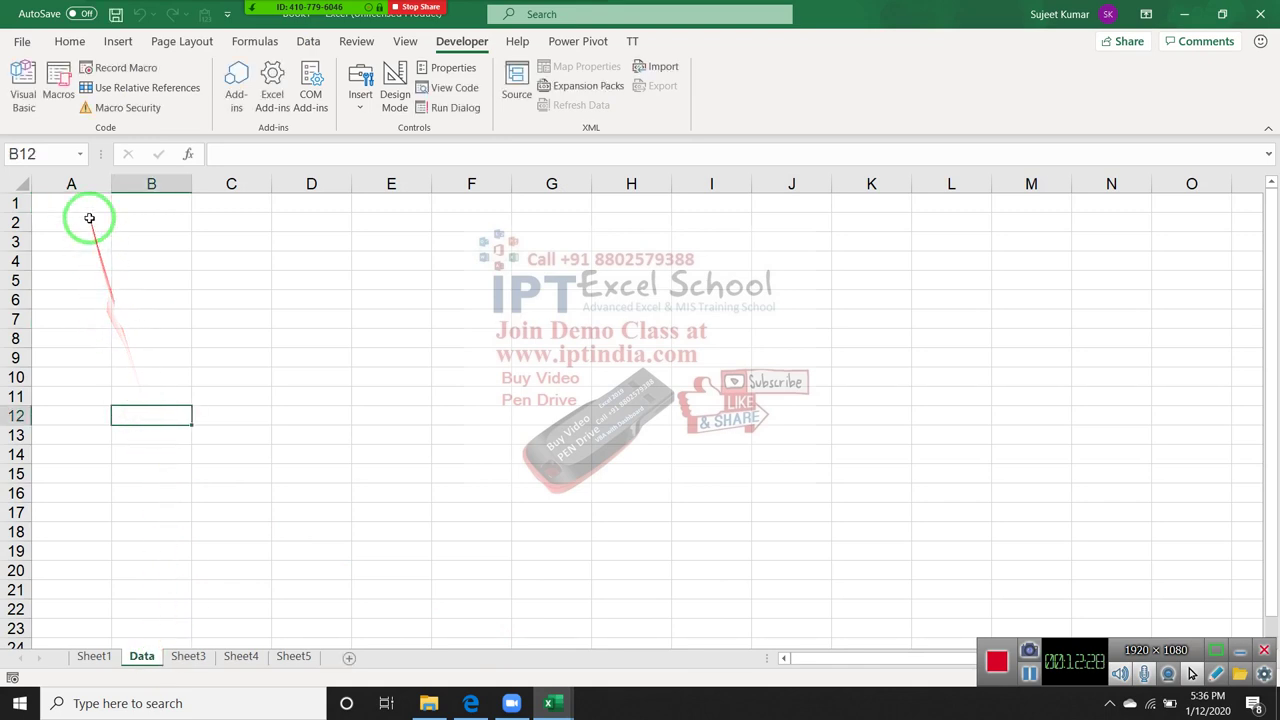
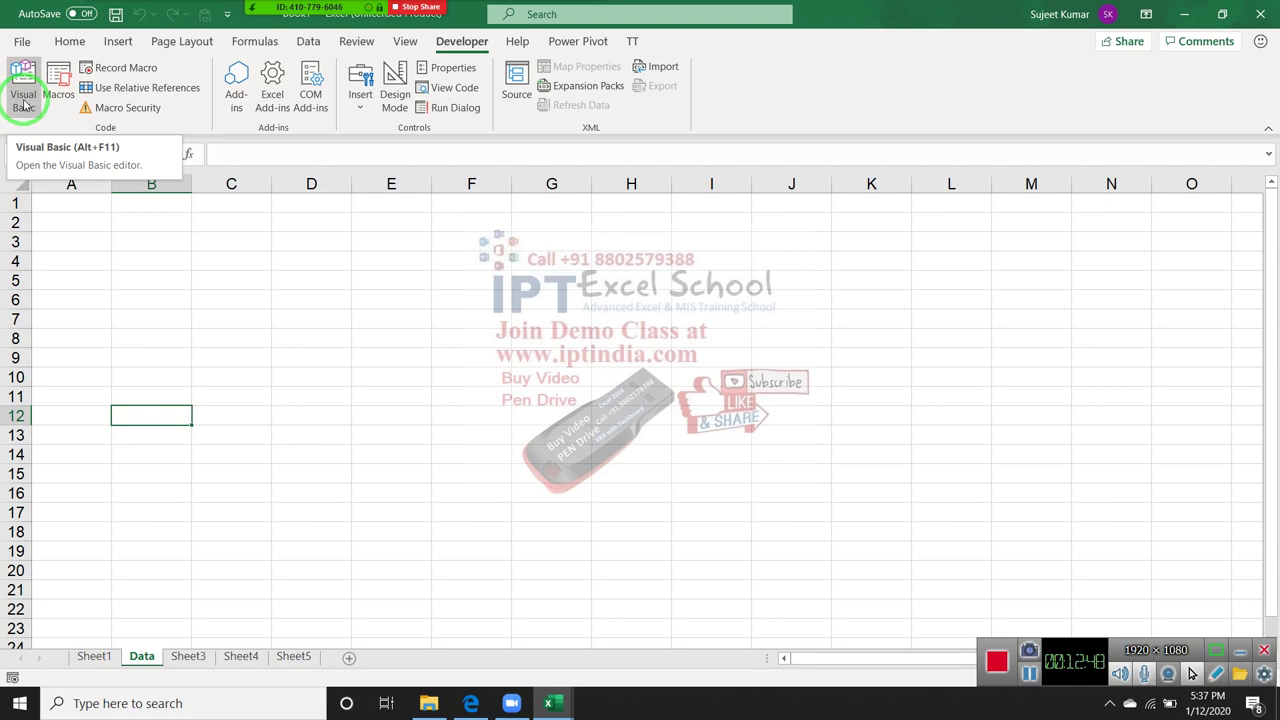
- Bring the VBA editor back from the Excel taskbar and place the caret below the rr_ macro
{"action": "left_click", "coordinate": [251, 183]}
{"action": "left_click", "coordinate": [388, 360]}
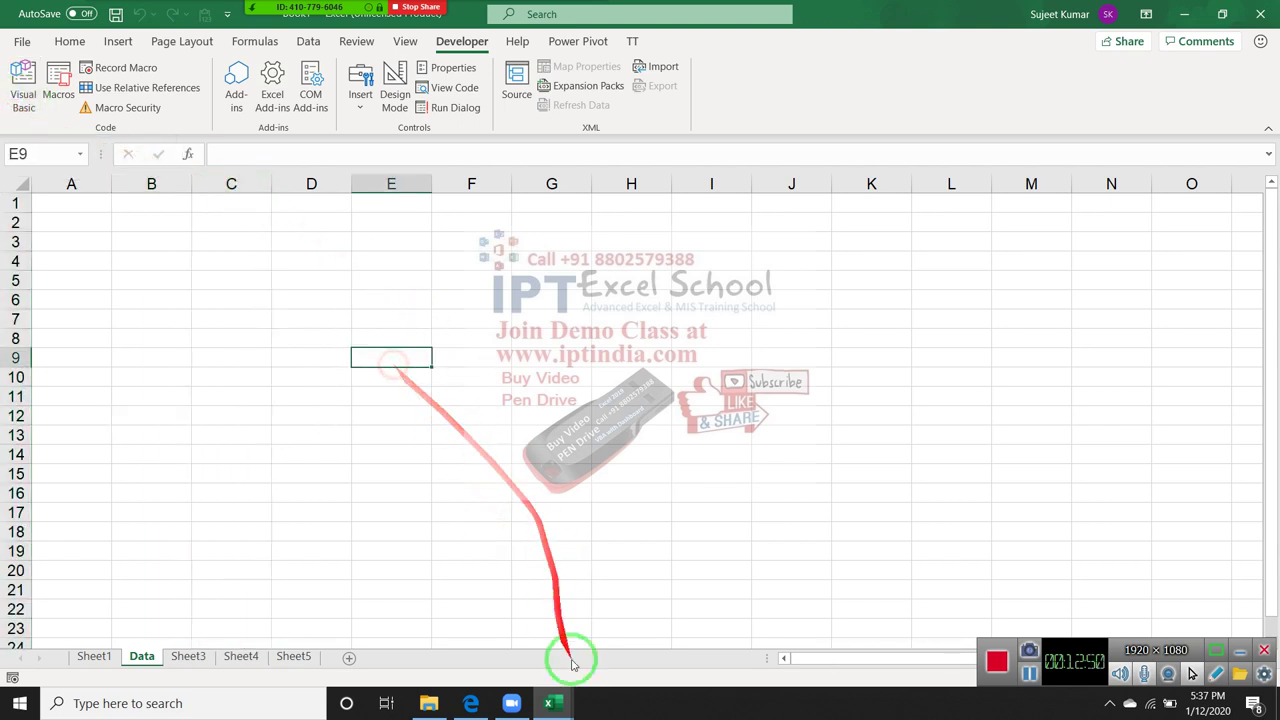
{"action": "left_click", "coordinate": [563, 699]}
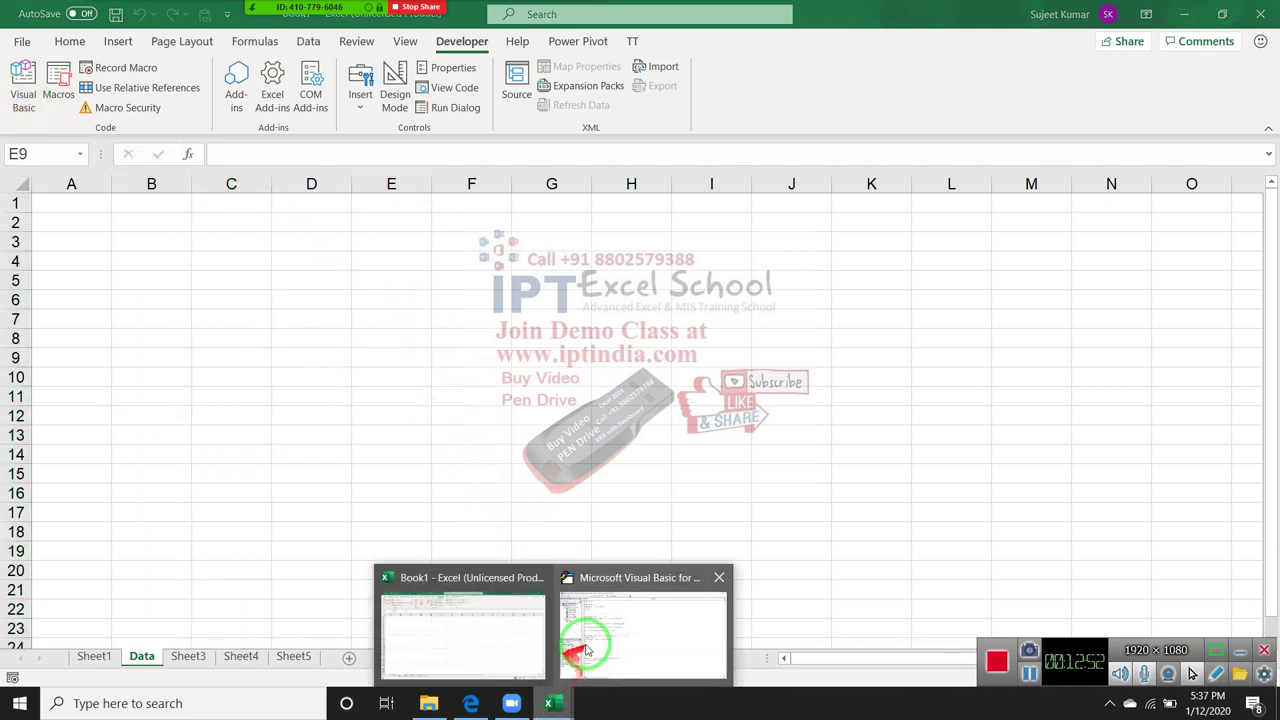
{"action": "left_click", "coordinate": [587, 651]}
{"action": "left_click", "coordinate": [256, 598]}
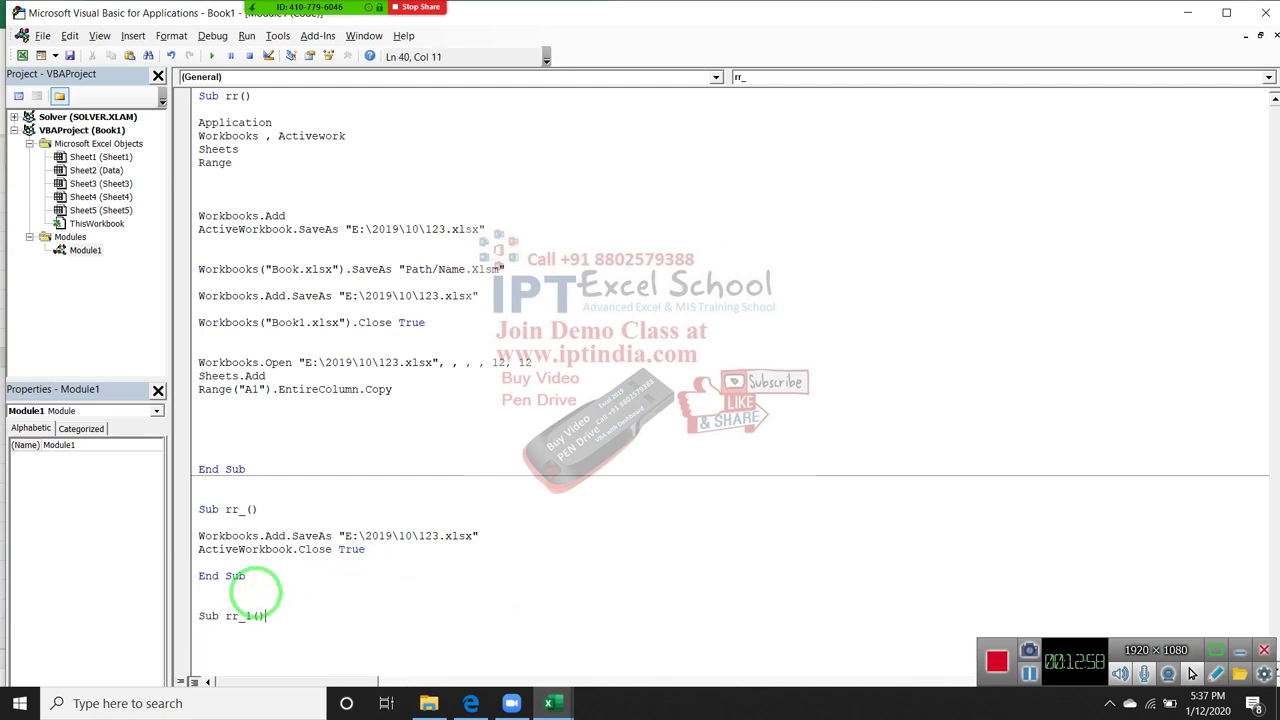
- Complete the Sub rr_1 header and look up folder 21's full path in Explorer
{"action": "key", "text": "Return"}
{"action": "key", "text": "alt+Tab"}
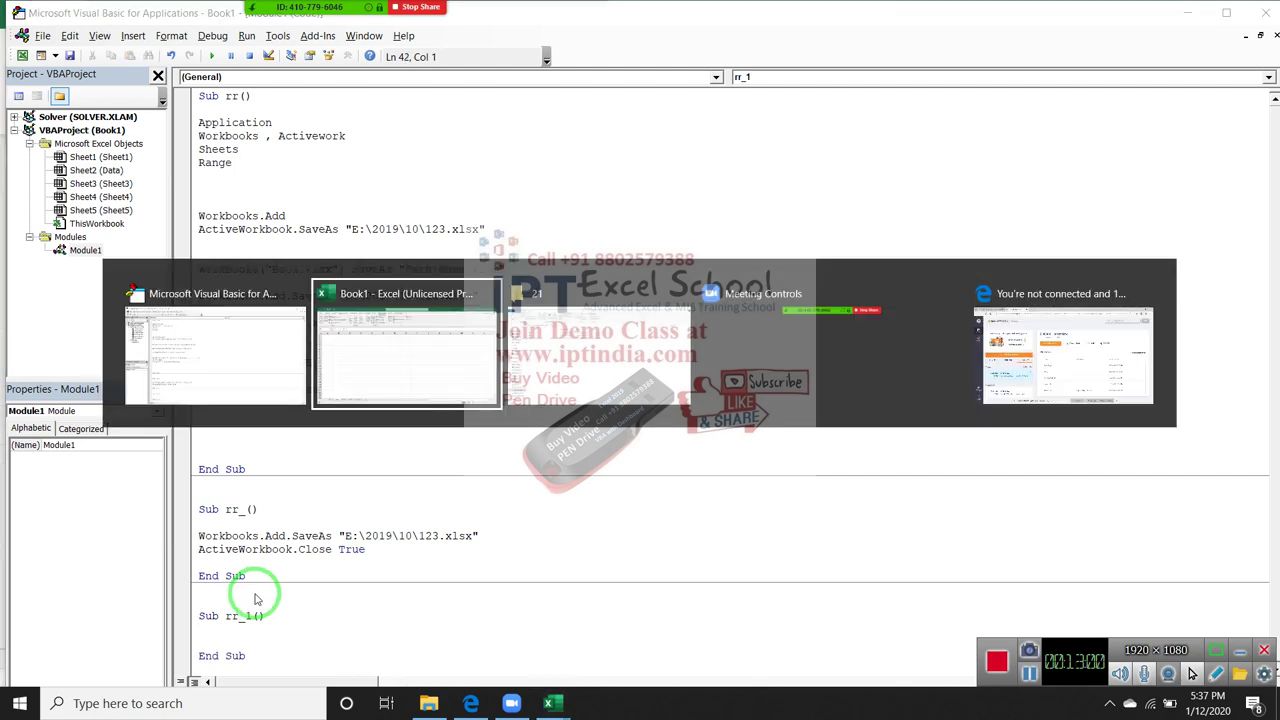
{"action": "key", "text": "alt+Tab"}
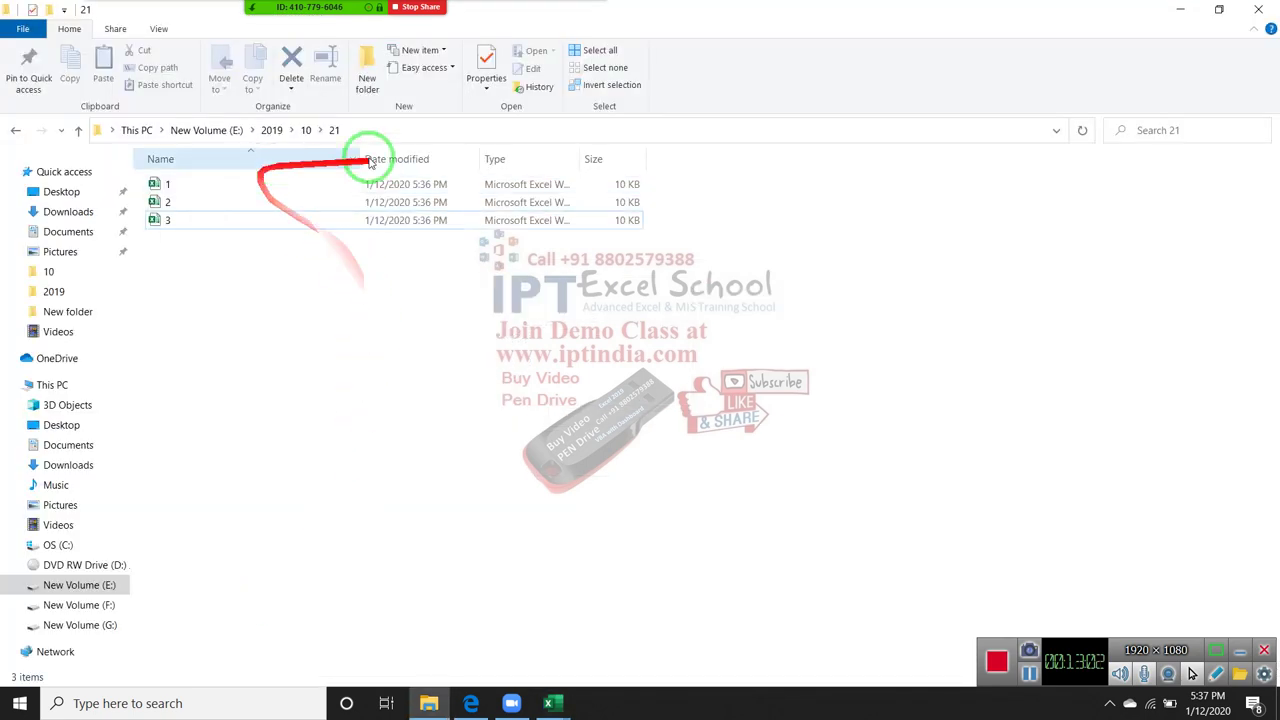
{"action": "left_click", "coordinate": [462, 140]}
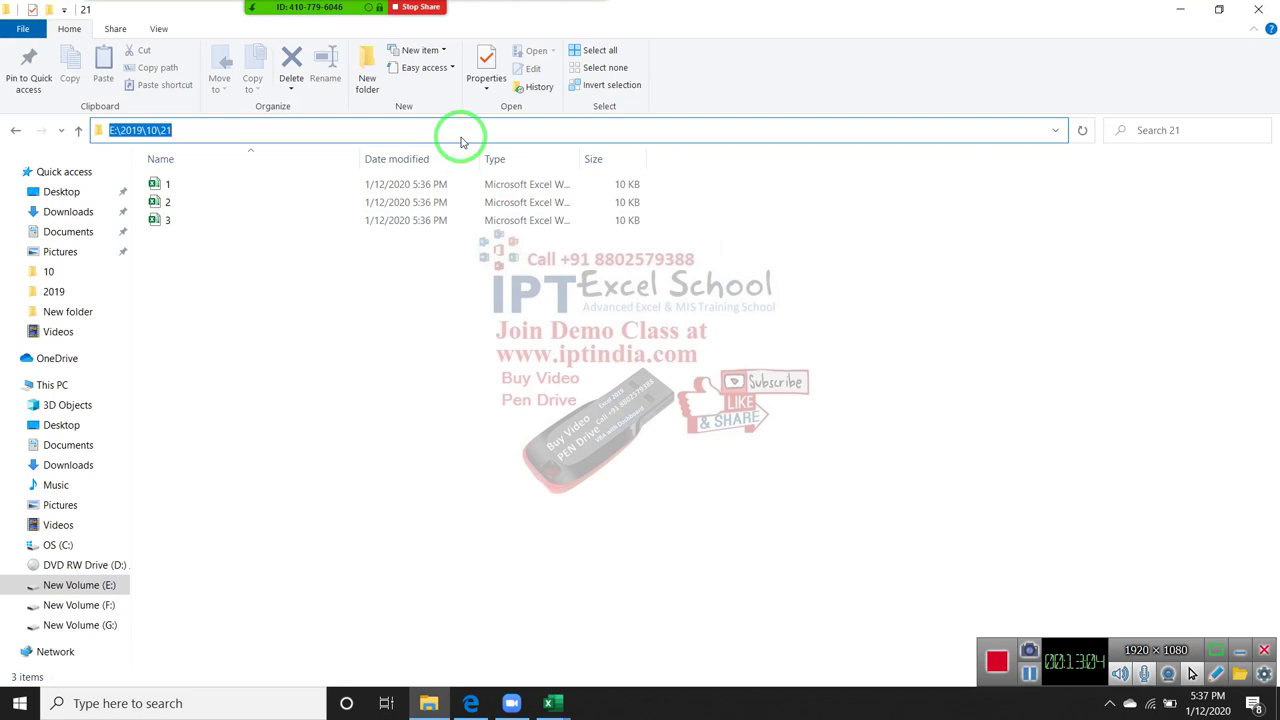
{"action": "key", "text": "alt+Tab"}
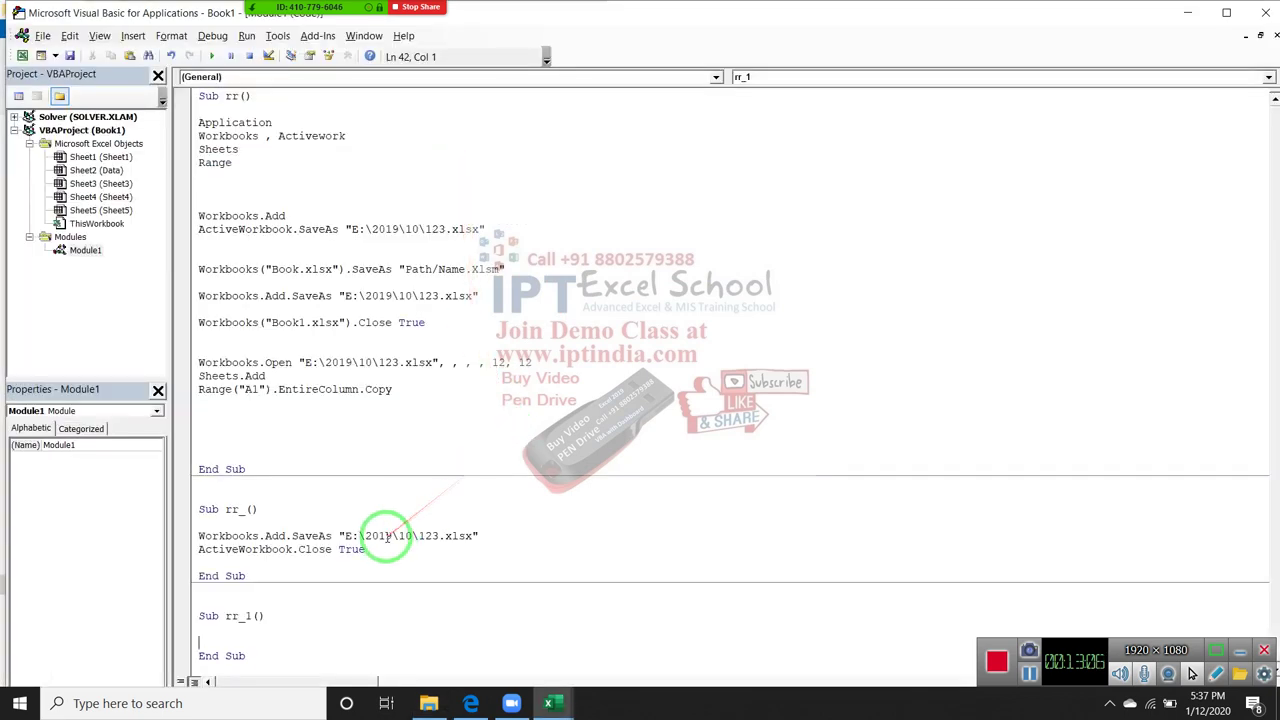
- Add the line Workbooks.Open "E:\2019\10\21\1.xlsx" inside rr_1
{"action": "key", "text": "Return"}
{"action": "key", "text": "Up"}
{"action": "type", "text": "bo"}
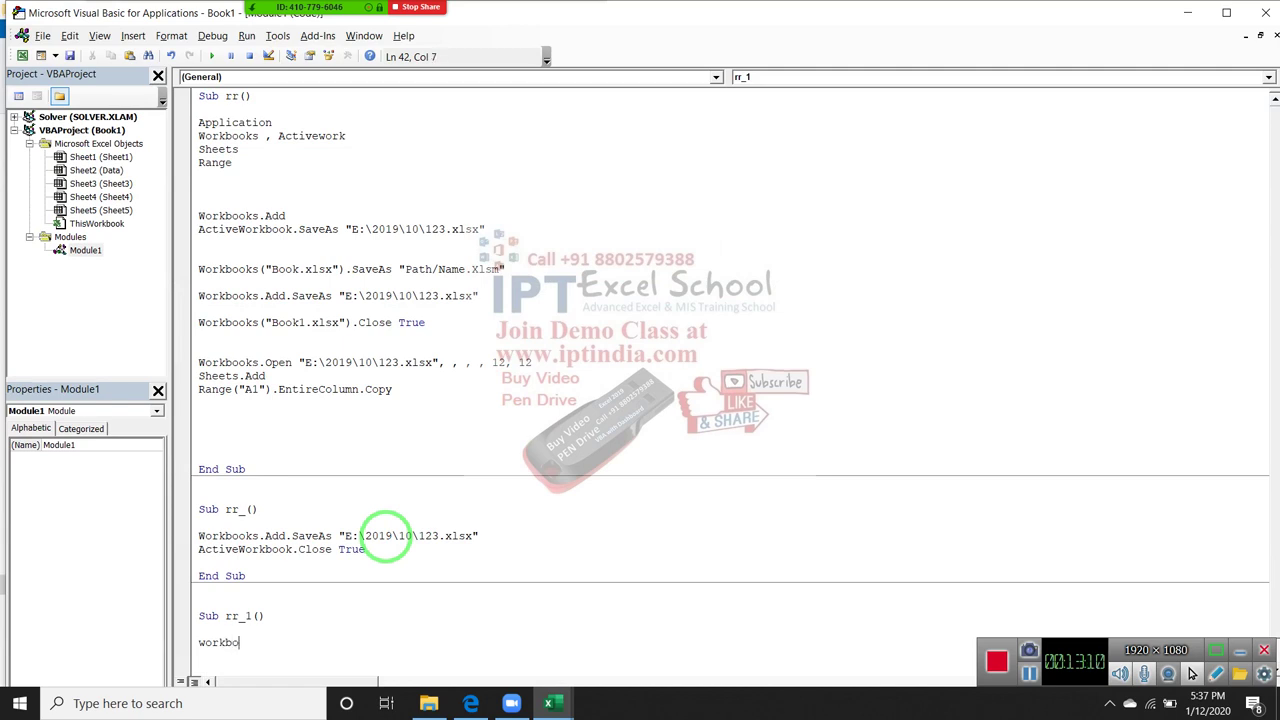
{"action": "type", "text": "oks.i"}
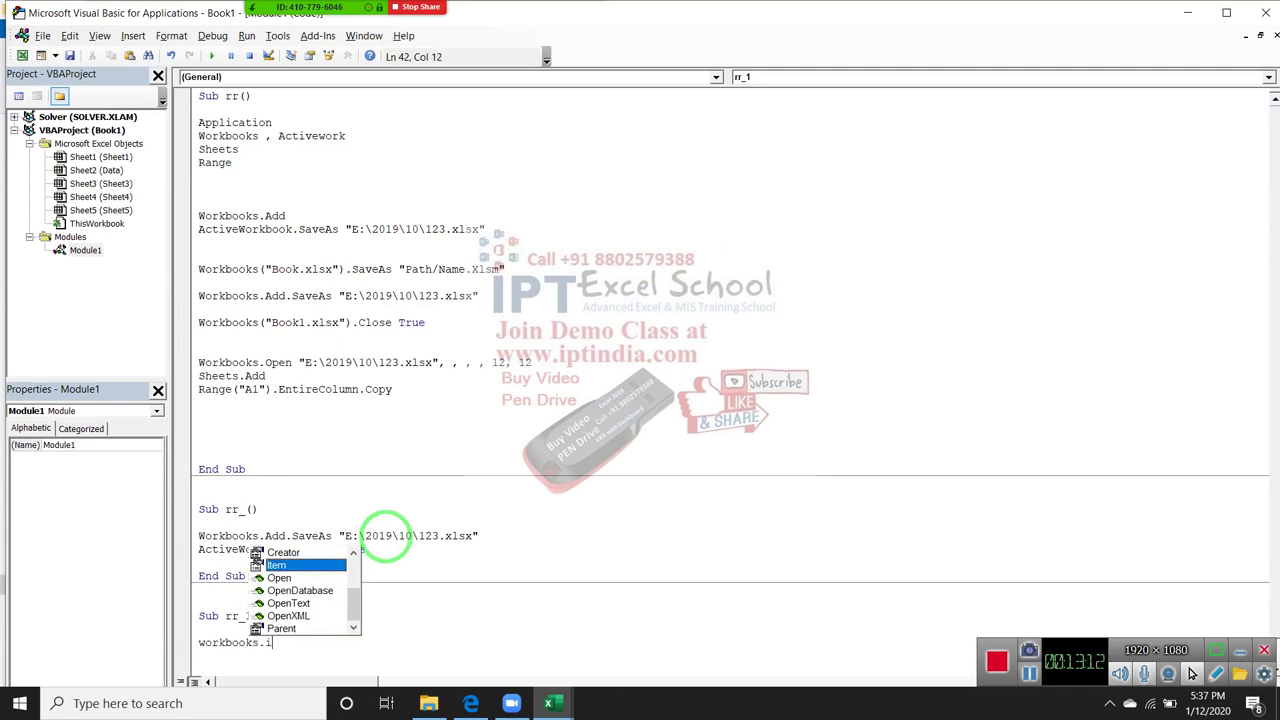
{"action": "key", "text": "Down"}
{"action": "key", "text": "Tab"}
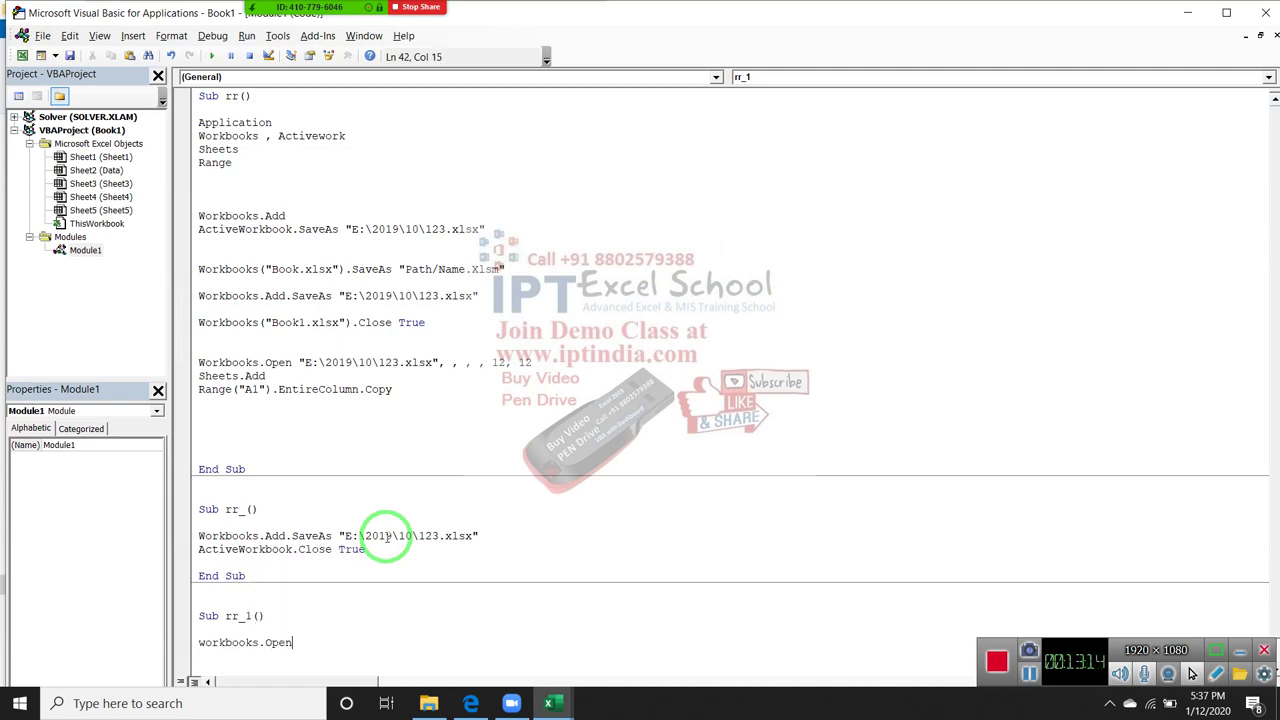
{"action": "type", "text": "\"E:\\2019\\10\\21\\"}
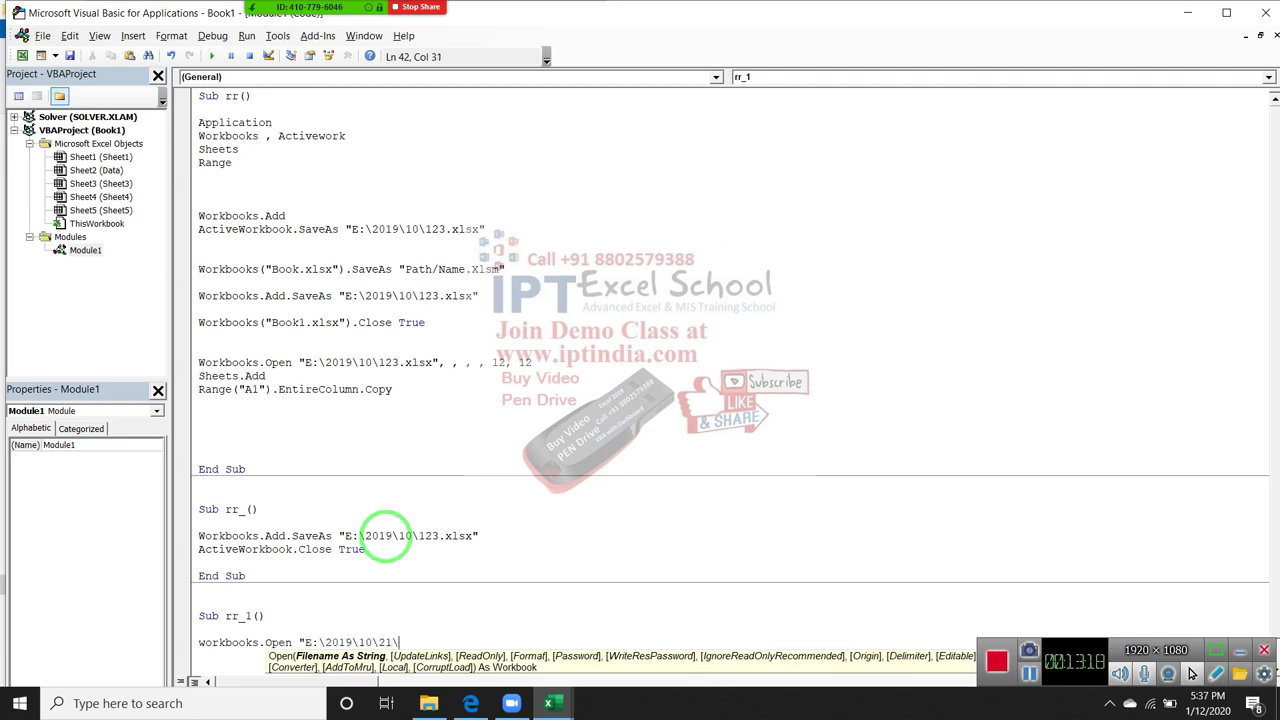
{"action": "type", "text": "1.xlsx\""}
{"action": "key", "text": "Return"}
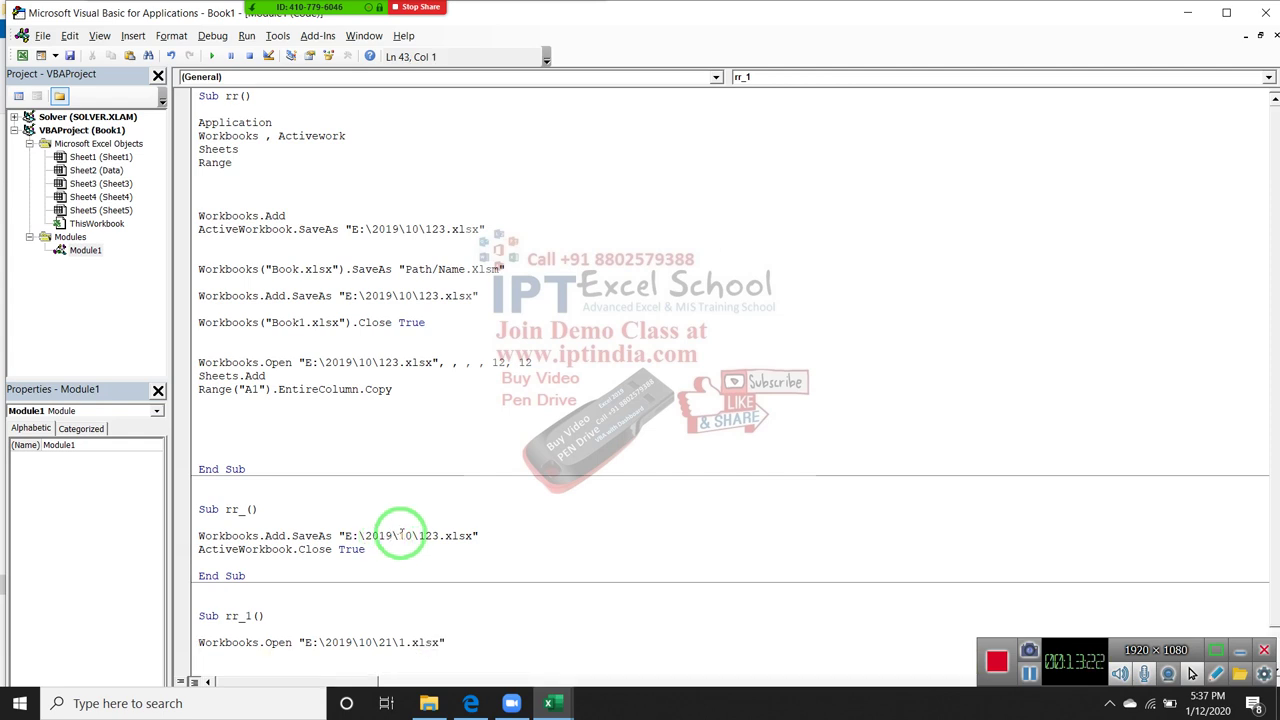
{"action": "scroll", "coordinate": [400, 535], "scroll_direction": "down", "scroll_amount": 1}
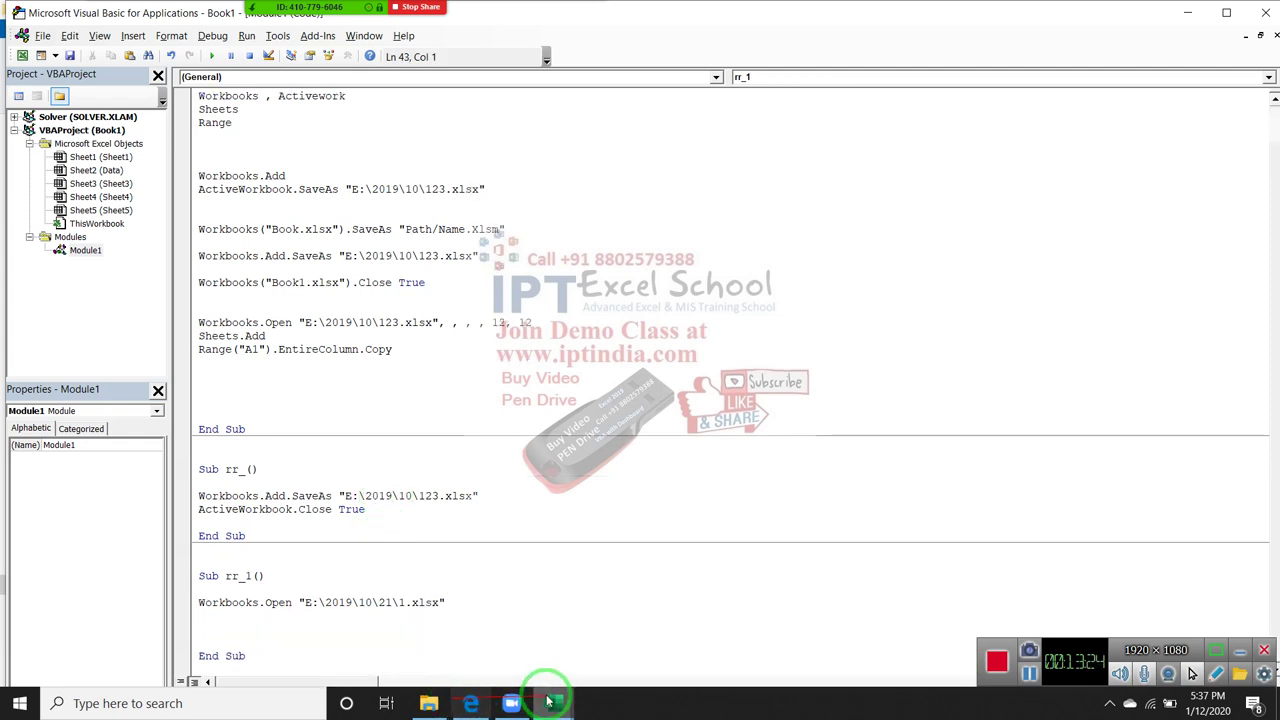
- Open workbook 1 from folder 21 and test selecting its A1:E10 data range with Ctrl+A
{"action": "left_click", "coordinate": [428, 703]}
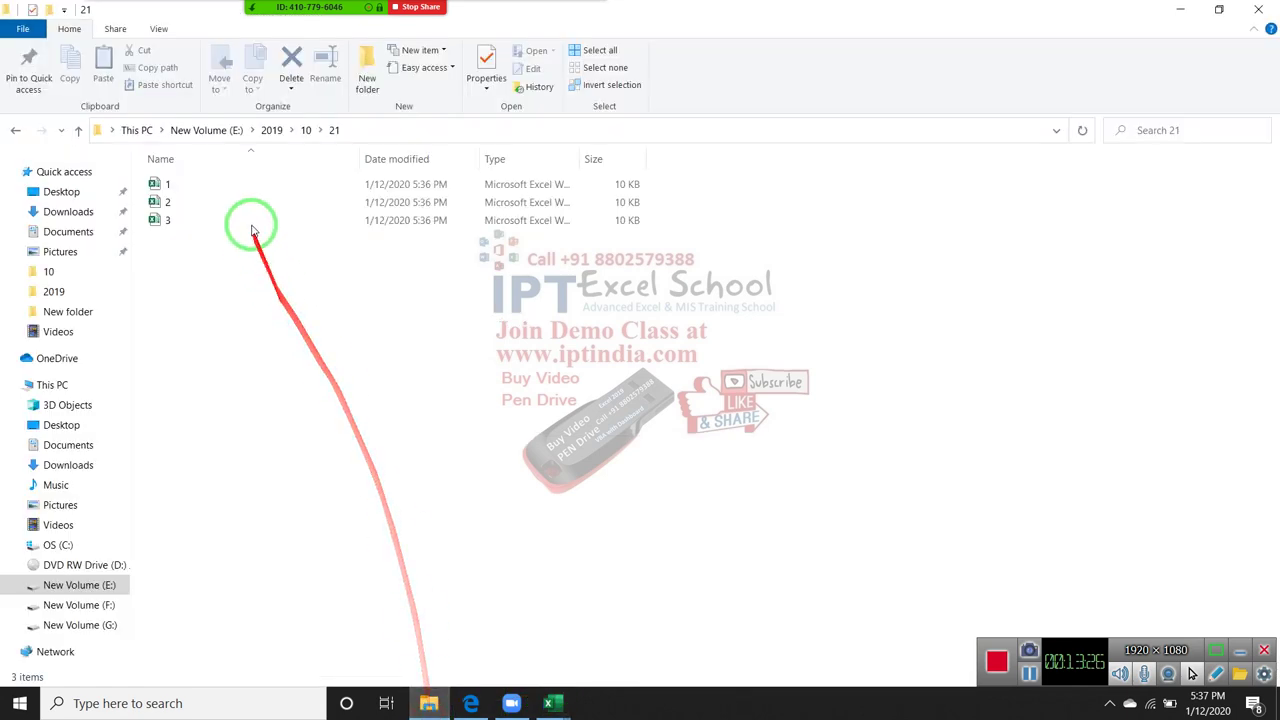
{"action": "double_click", "coordinate": [251, 183]}
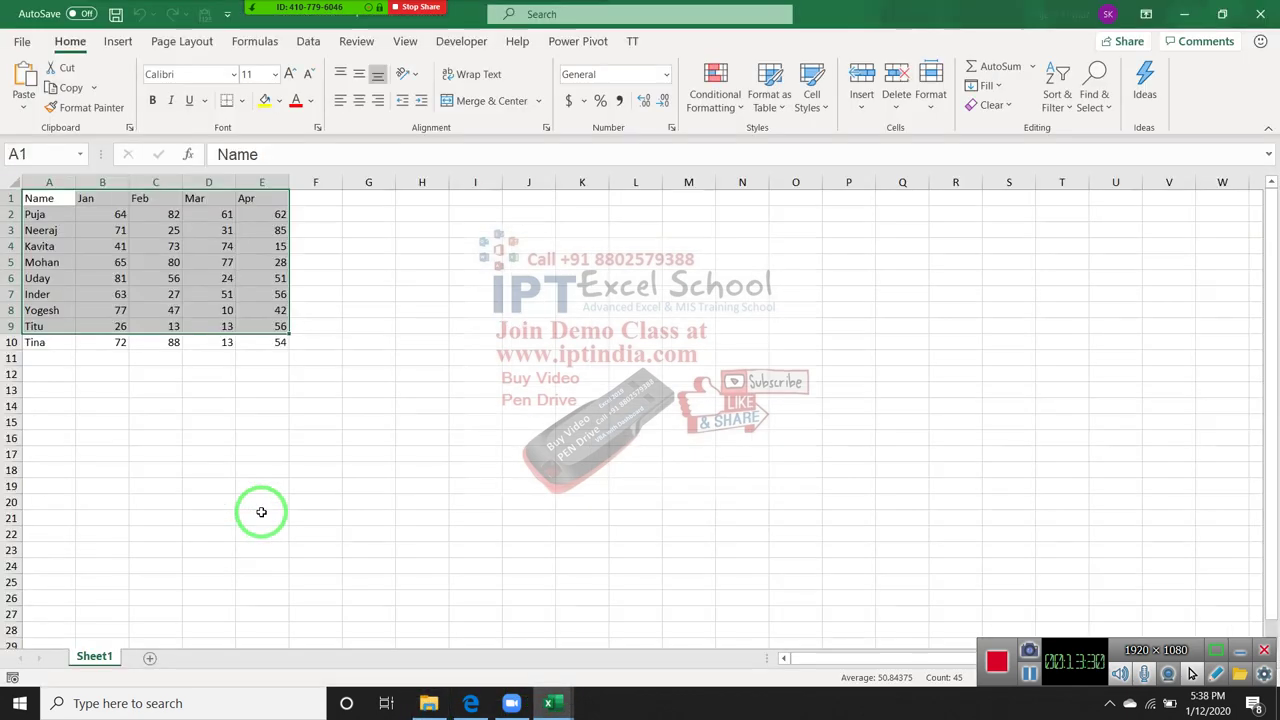
{"action": "left_click", "coordinate": [210, 470]}
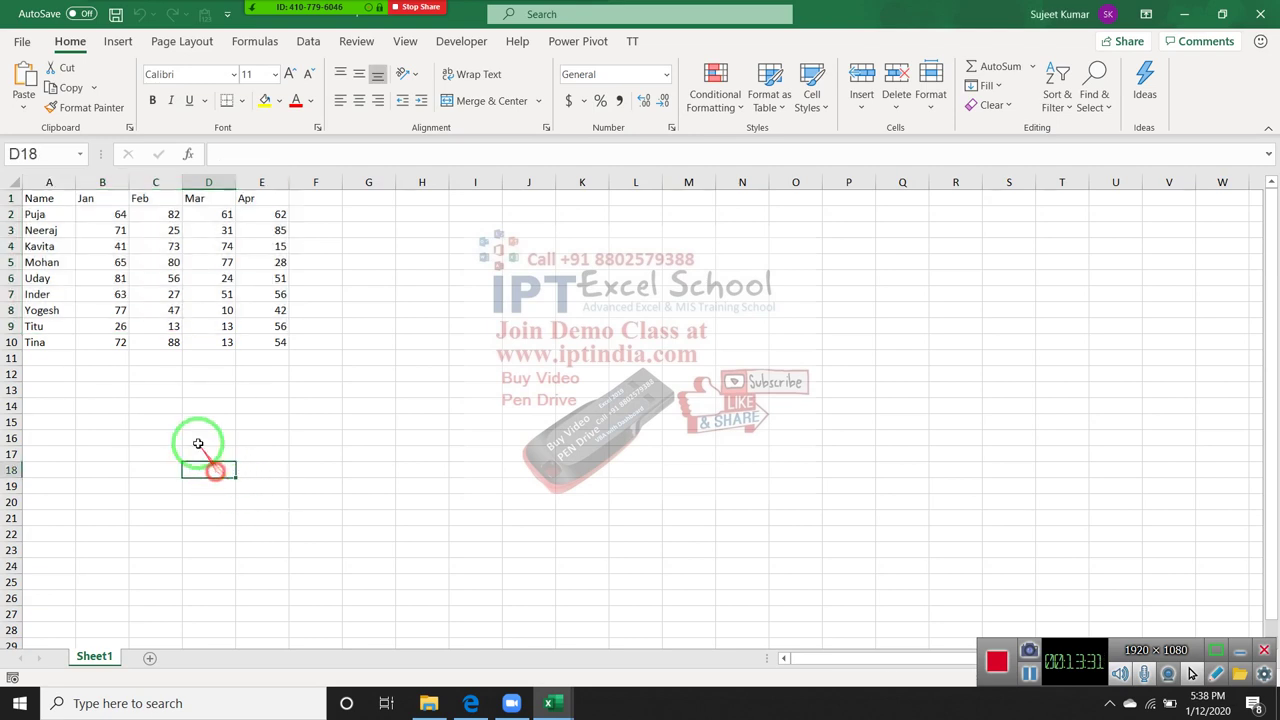
{"action": "left_click", "coordinate": [40, 198]}
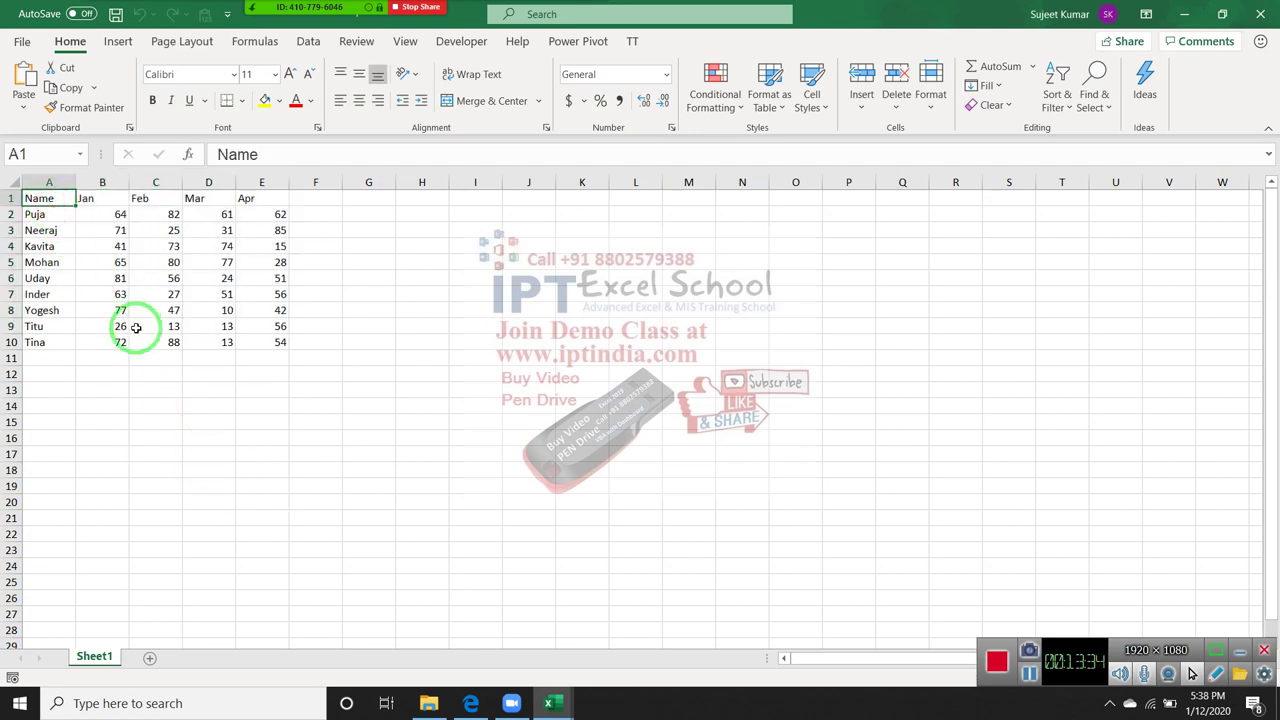
{"action": "key", "text": "ctrl+a"}
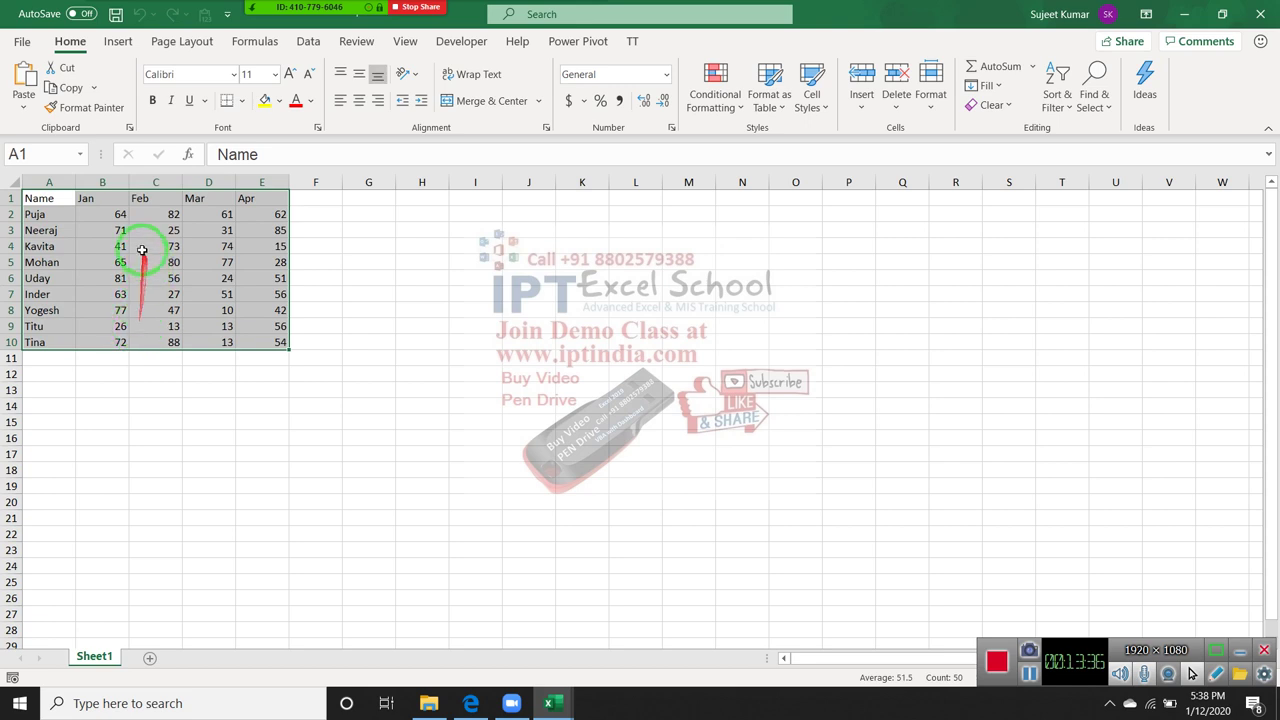
{"action": "left_click", "coordinate": [27, 200]}
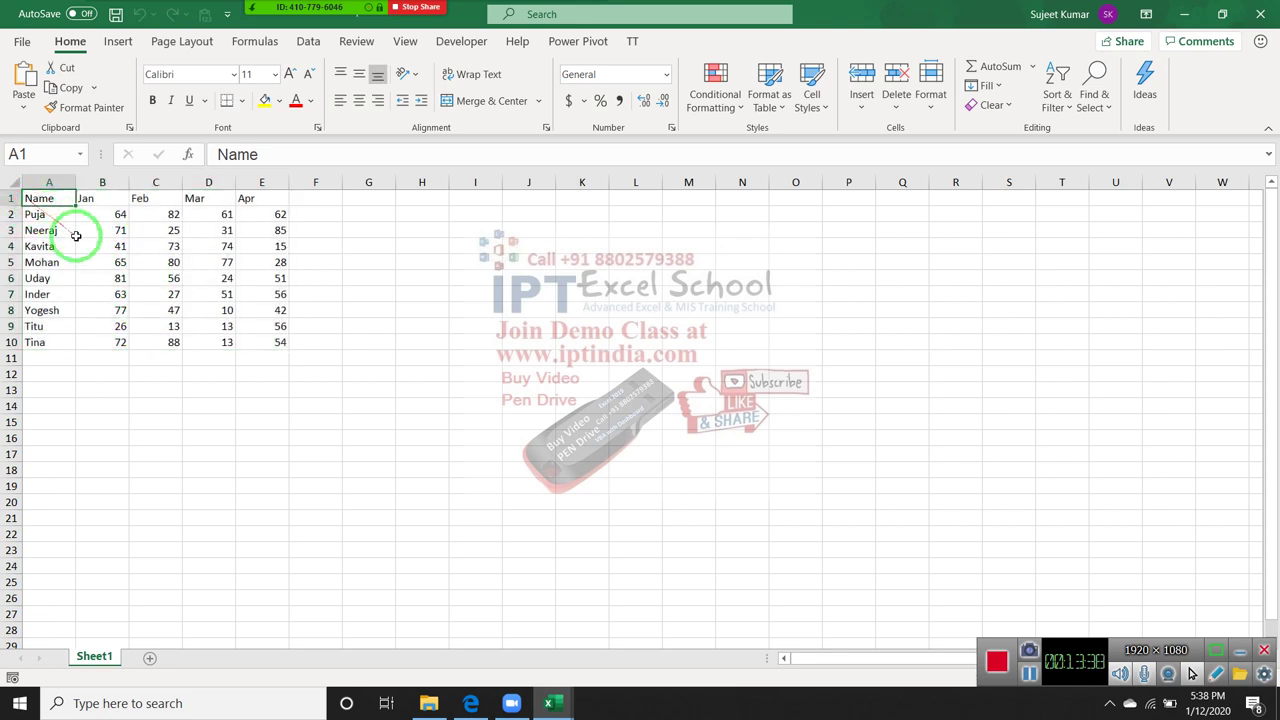
{"action": "key", "text": "ctrl+a"}
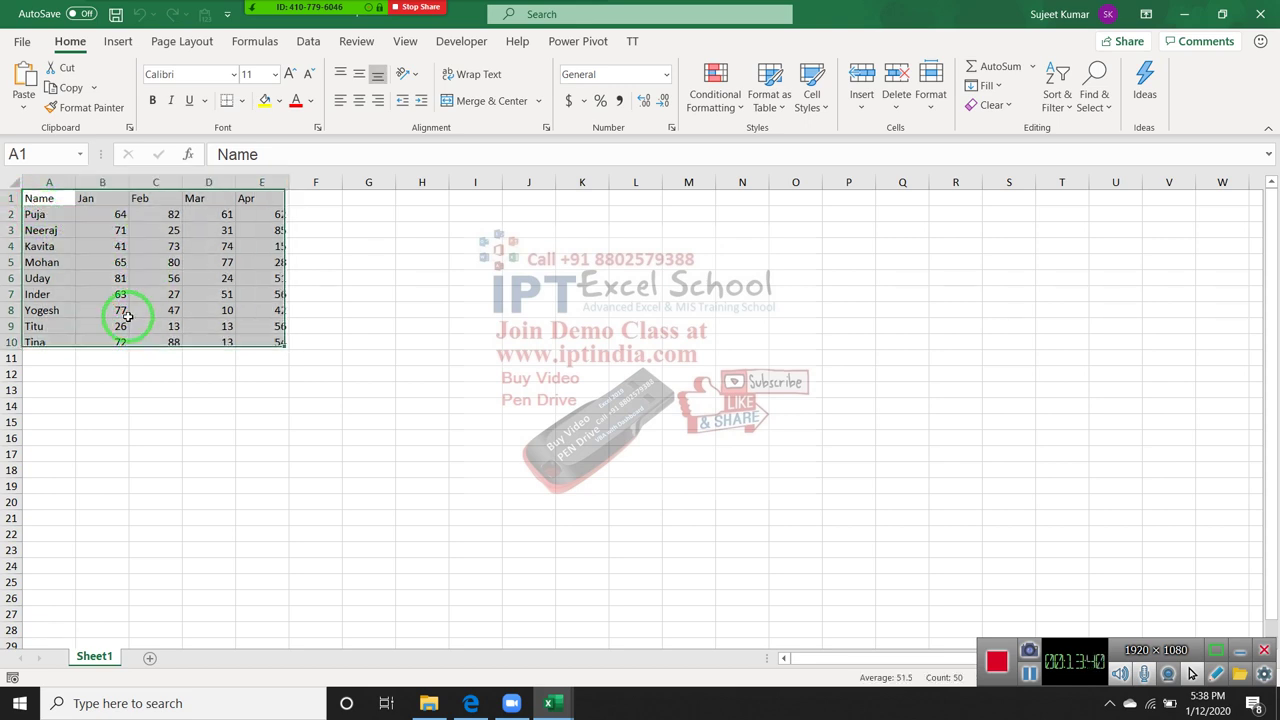
{"action": "left_click", "coordinate": [44, 202]}
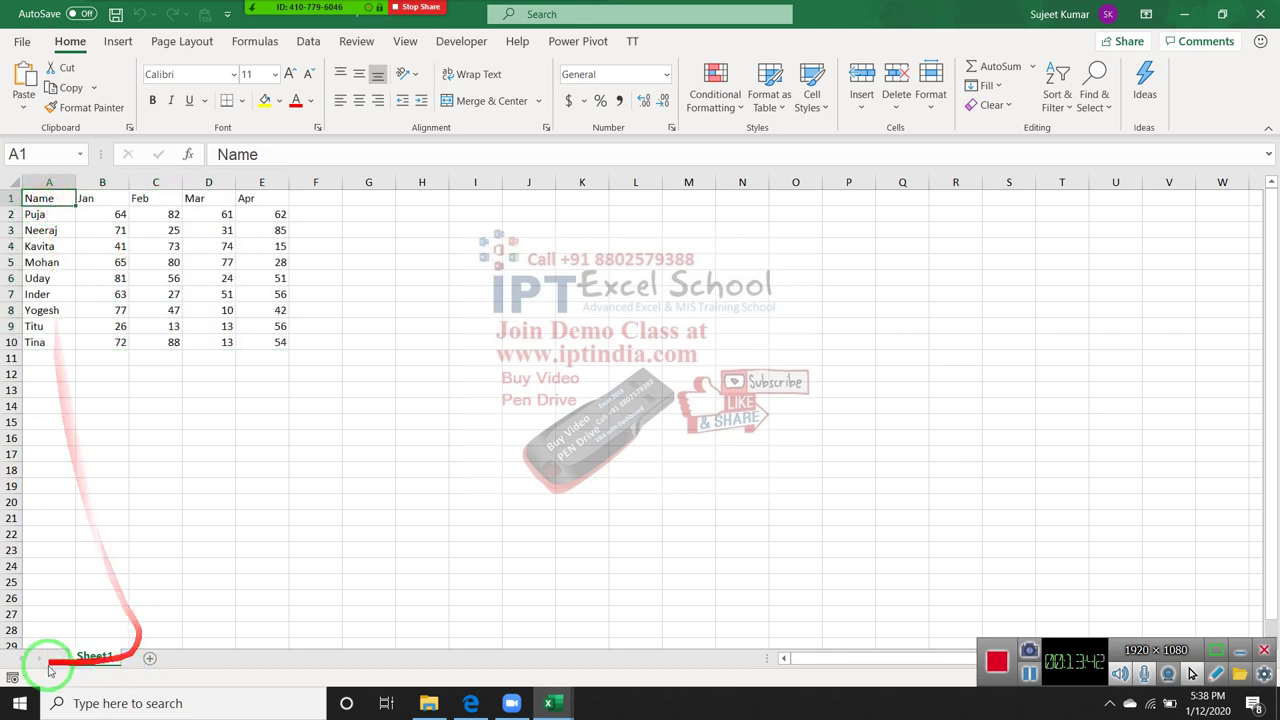
- Record Macro1 that selects the A1:E10 data range from A1, then stop recording
{"action": "left_click", "coordinate": [14, 678]}
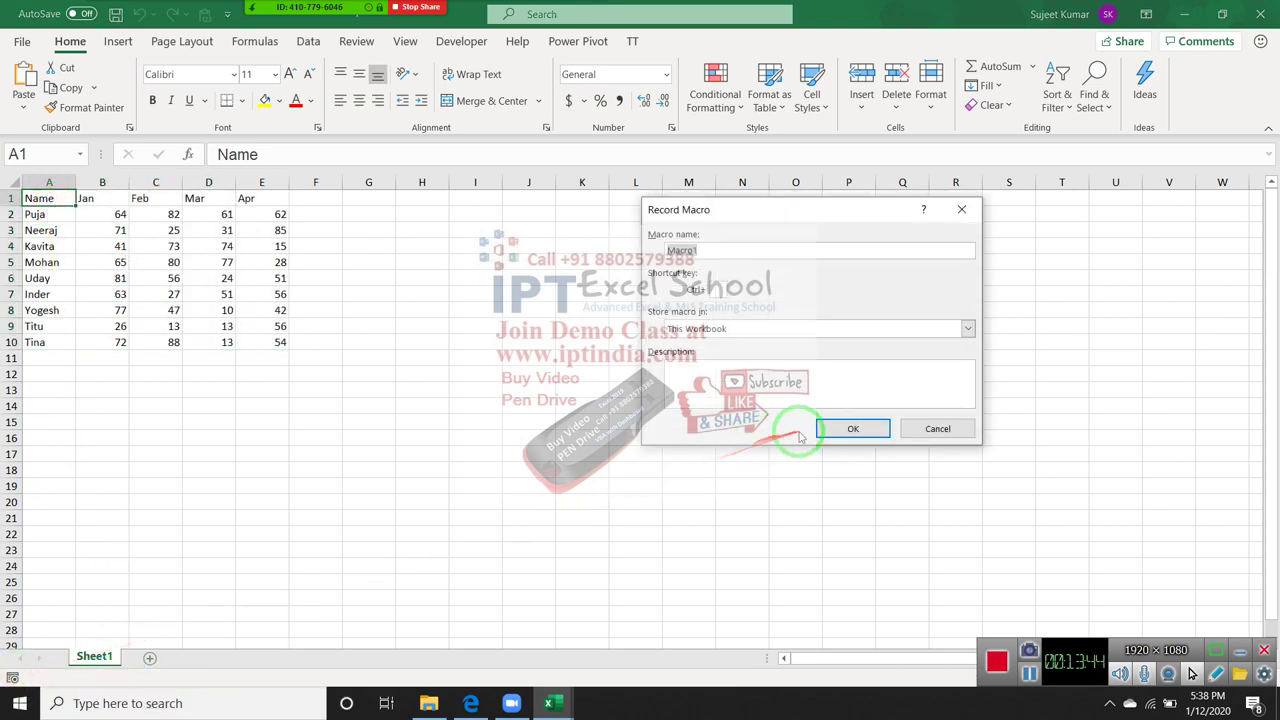
{"action": "left_click", "coordinate": [843, 426]}
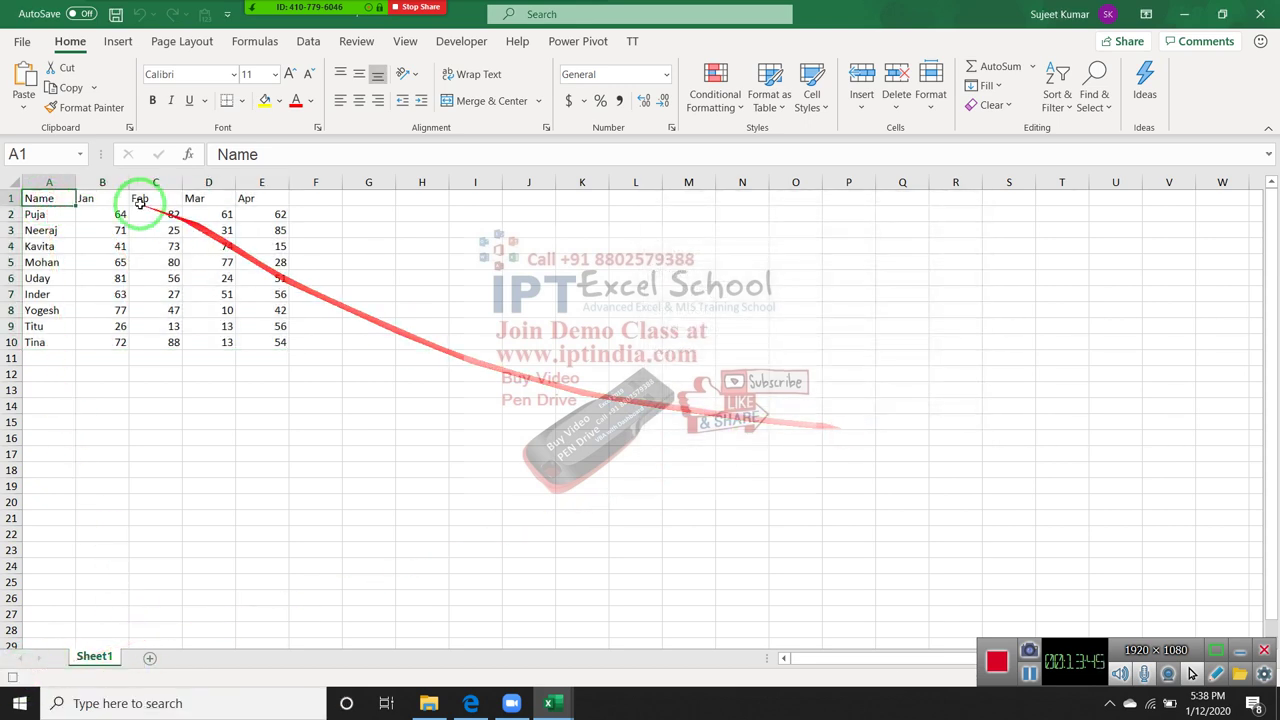
{"action": "left_click", "coordinate": [48, 228]}
{"action": "left_click", "coordinate": [48, 197]}
{"action": "key", "text": "ctrl+a"}
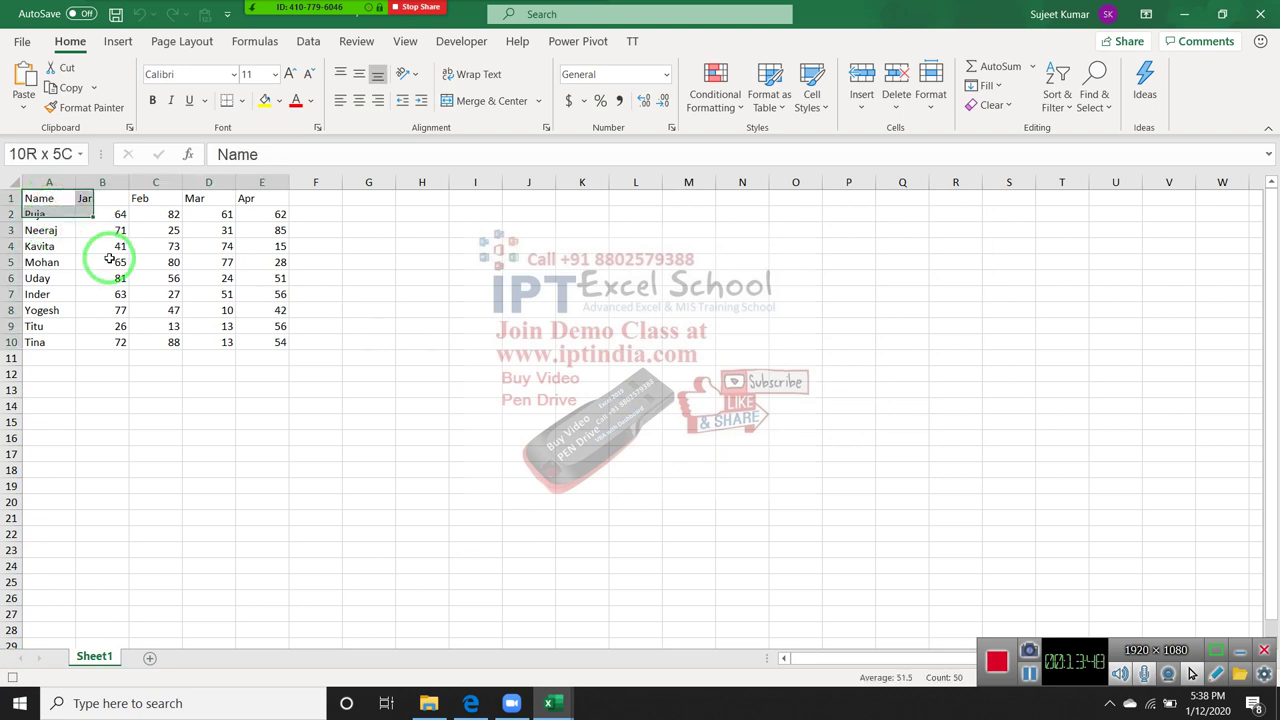
{"action": "left_click", "coordinate": [12, 677]}
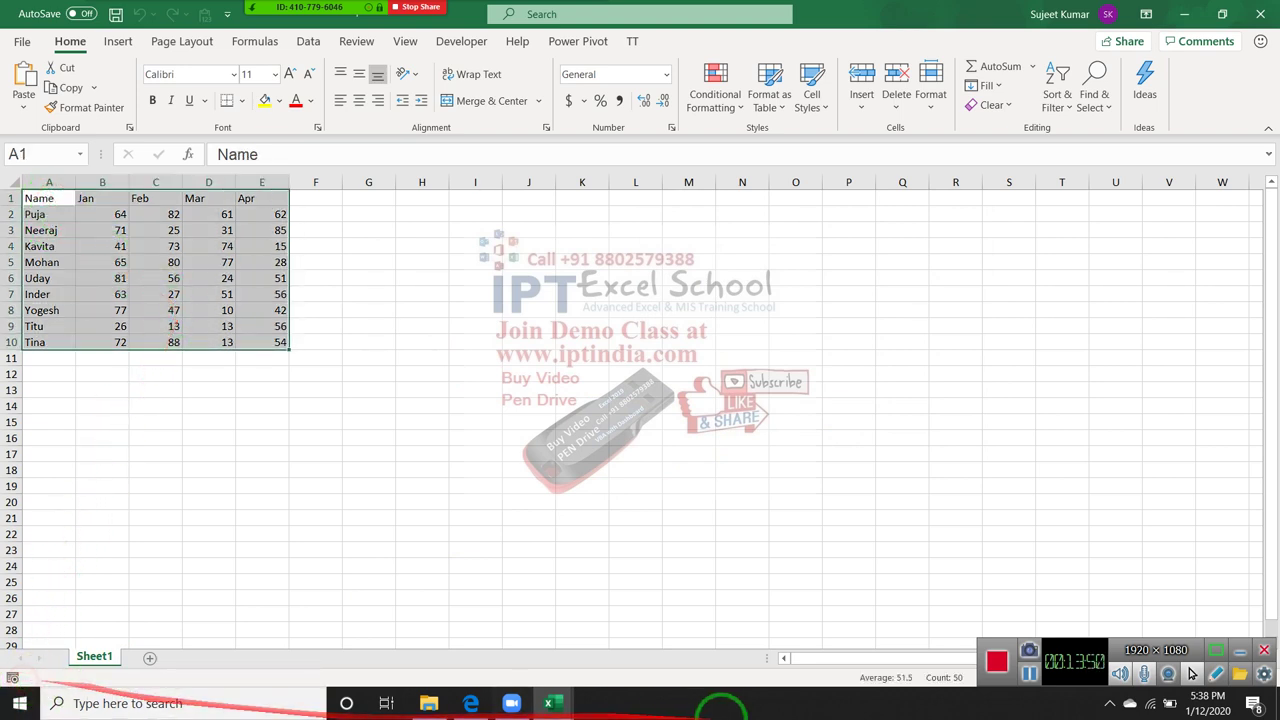
{"action": "left_click", "coordinate": [568, 700]}
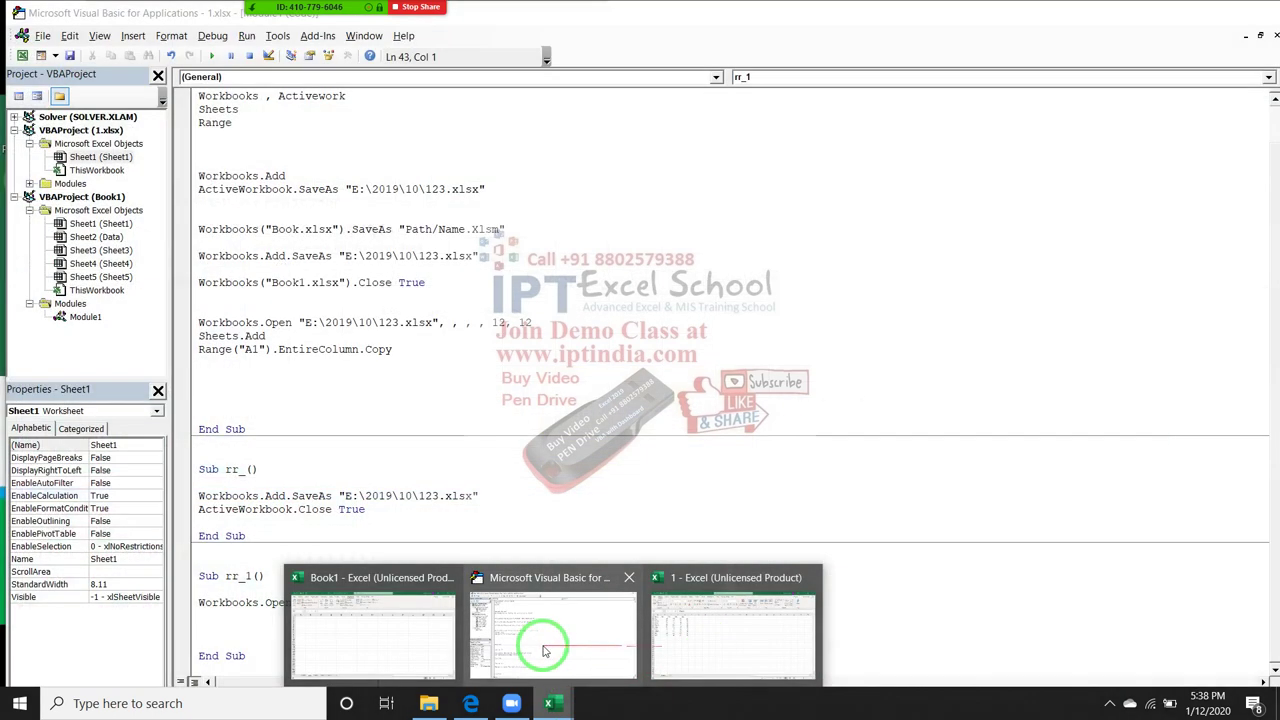
- Inspect the recorded Macro1 in workbook 1's Module1, then reopen Book1's Module1 holding rr_1
{"action": "left_click", "coordinate": [541, 645]}
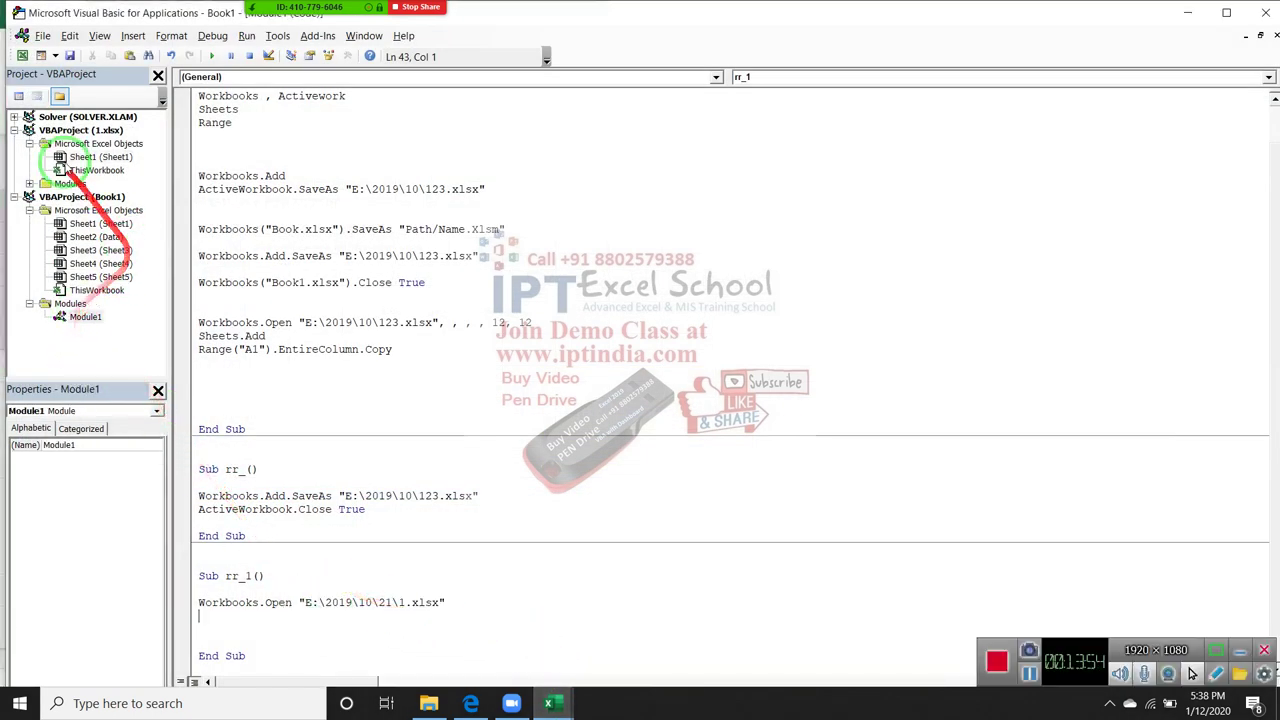
{"action": "double_click", "coordinate": [70, 184]}
{"action": "double_click", "coordinate": [84, 197]}
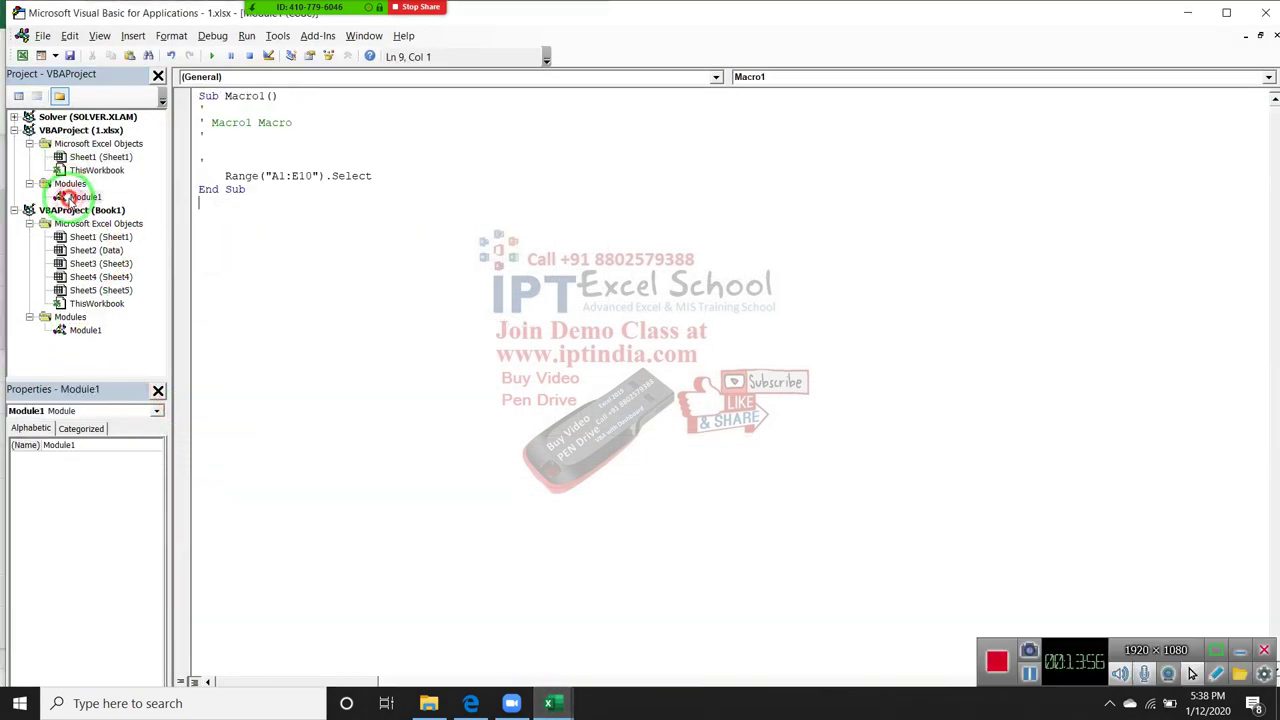
{"action": "left_click", "coordinate": [363, 177]}
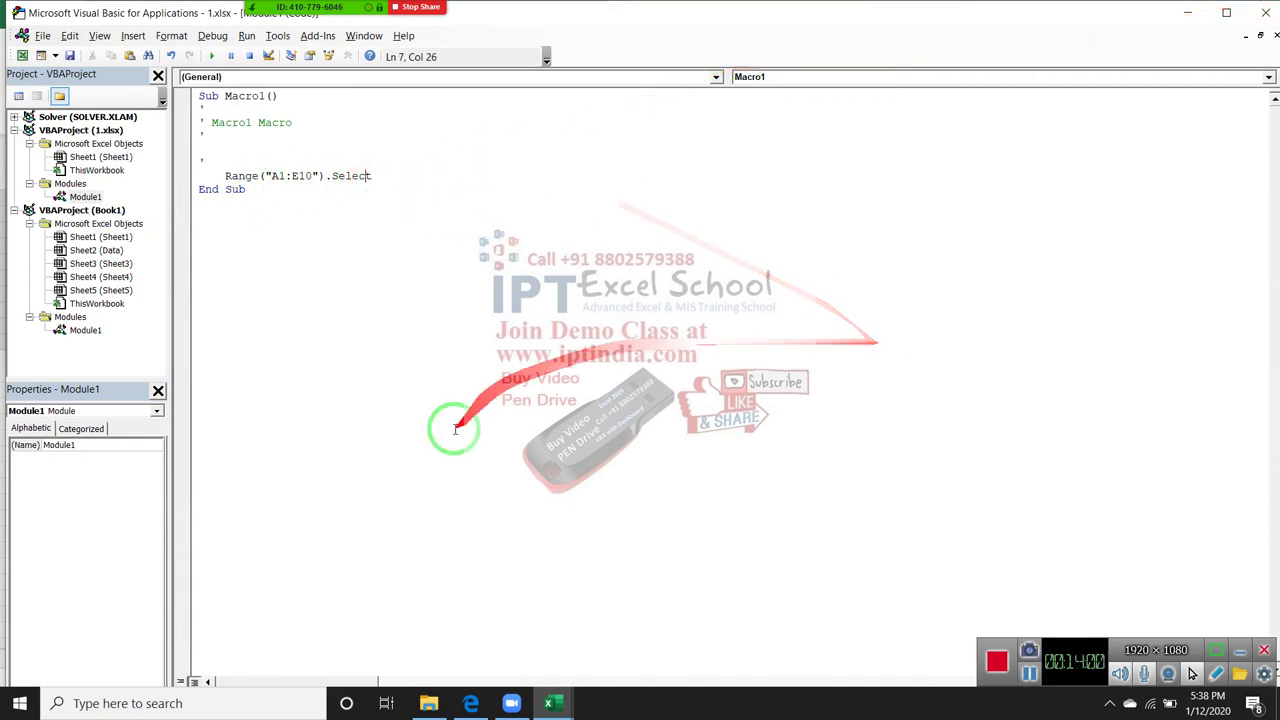
{"action": "double_click", "coordinate": [86, 330]}
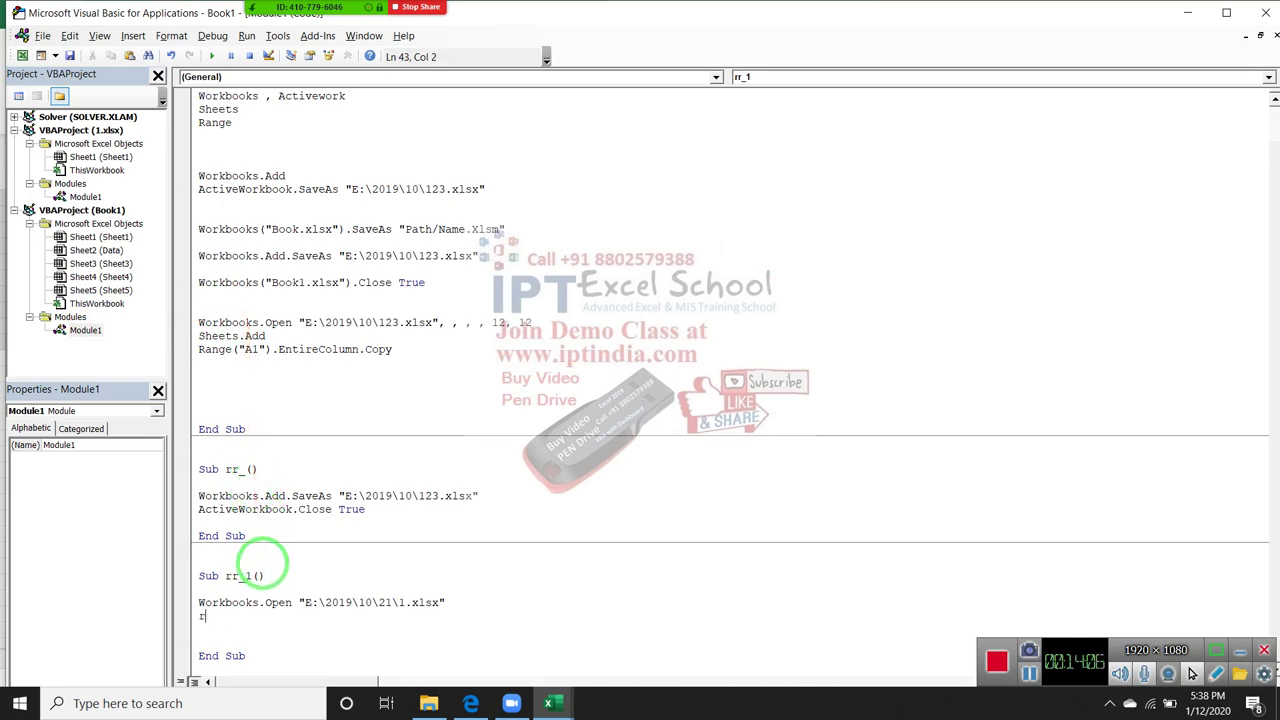
- Add the line Range("A1").CurrentRegion.Copy below Workbooks.Open in rr_1
{"action": "key", "text": "alt+F11"}
{"action": "key", "text": "alt+F11"}
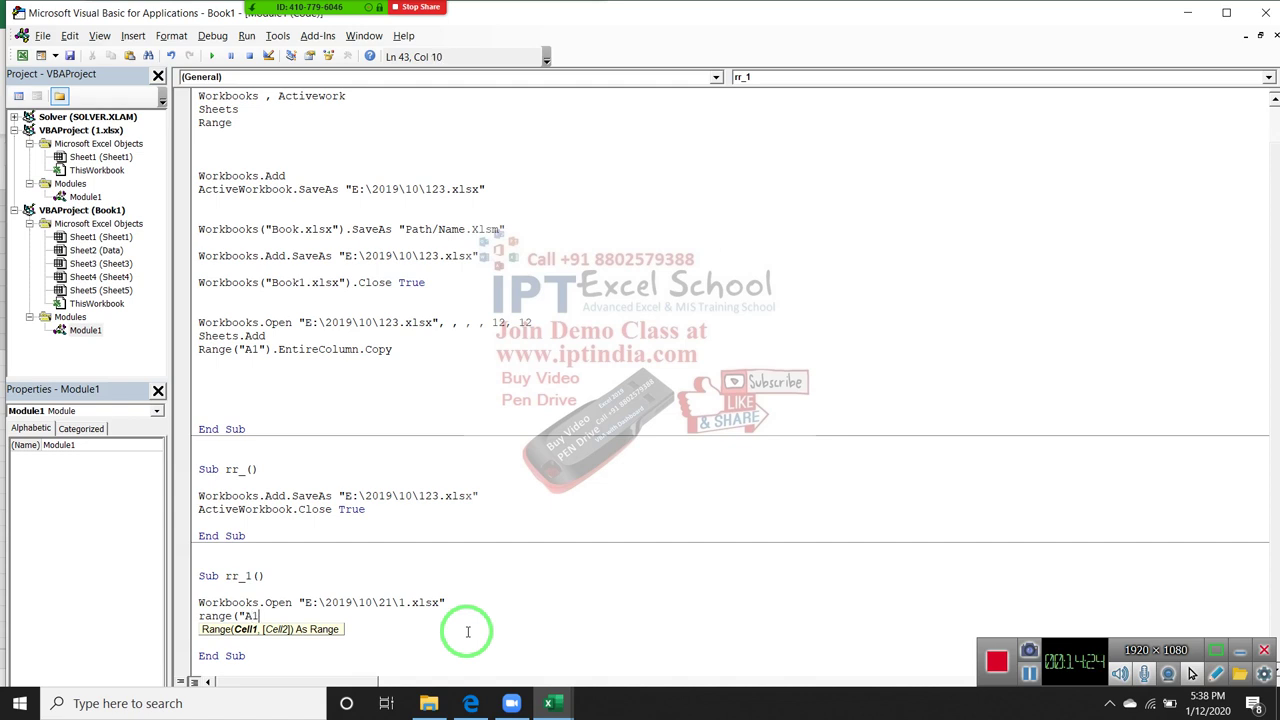
{"action": "type", "text": ").c"}
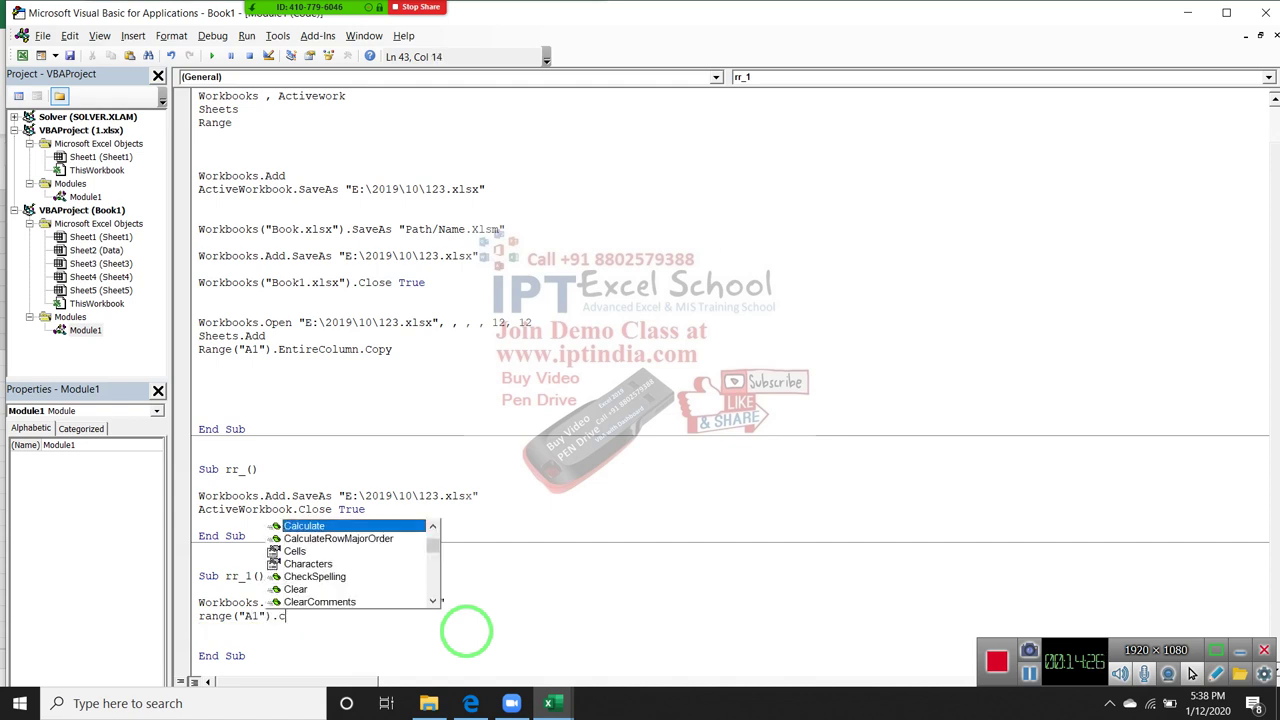
{"action": "key", "text": "Down"}
{"action": "key", "text": "Down"}
{"action": "type", "text": "p"}
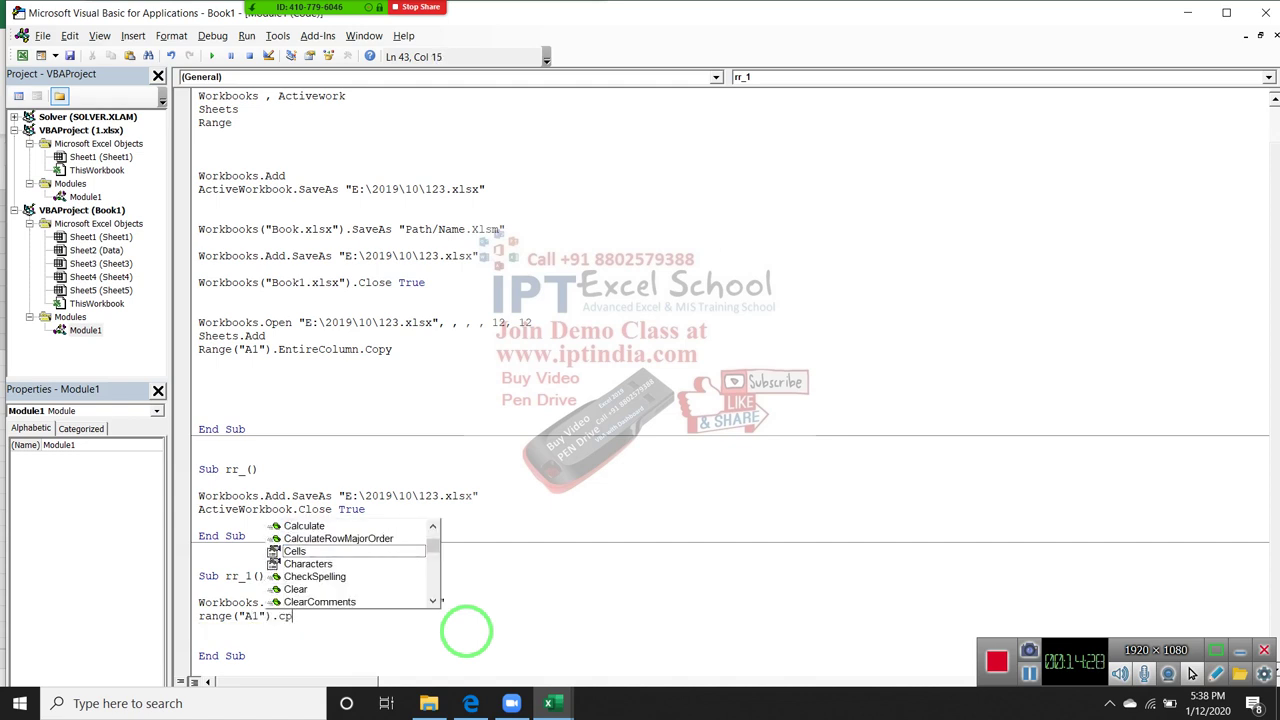
{"action": "key", "text": "BackSpace"}
{"action": "type", "text": "op"}
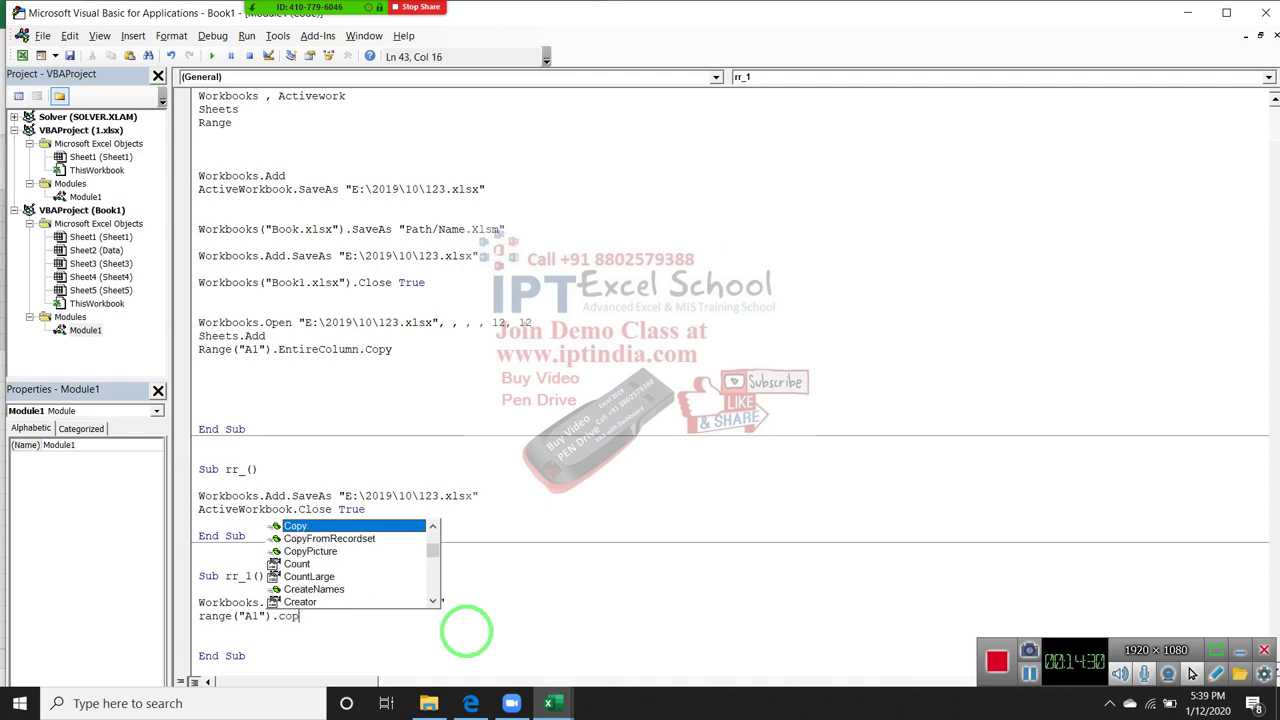
{"action": "key", "text": "Tab"}
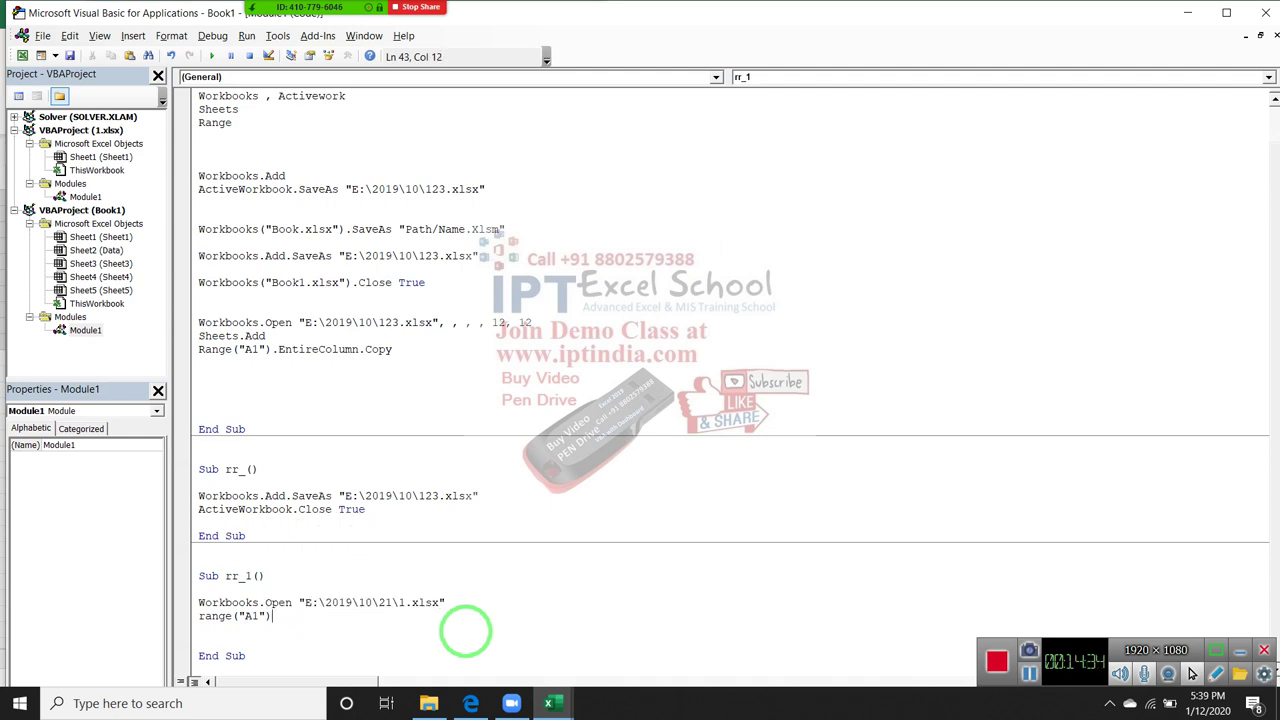
{"action": "type", "text": "."}
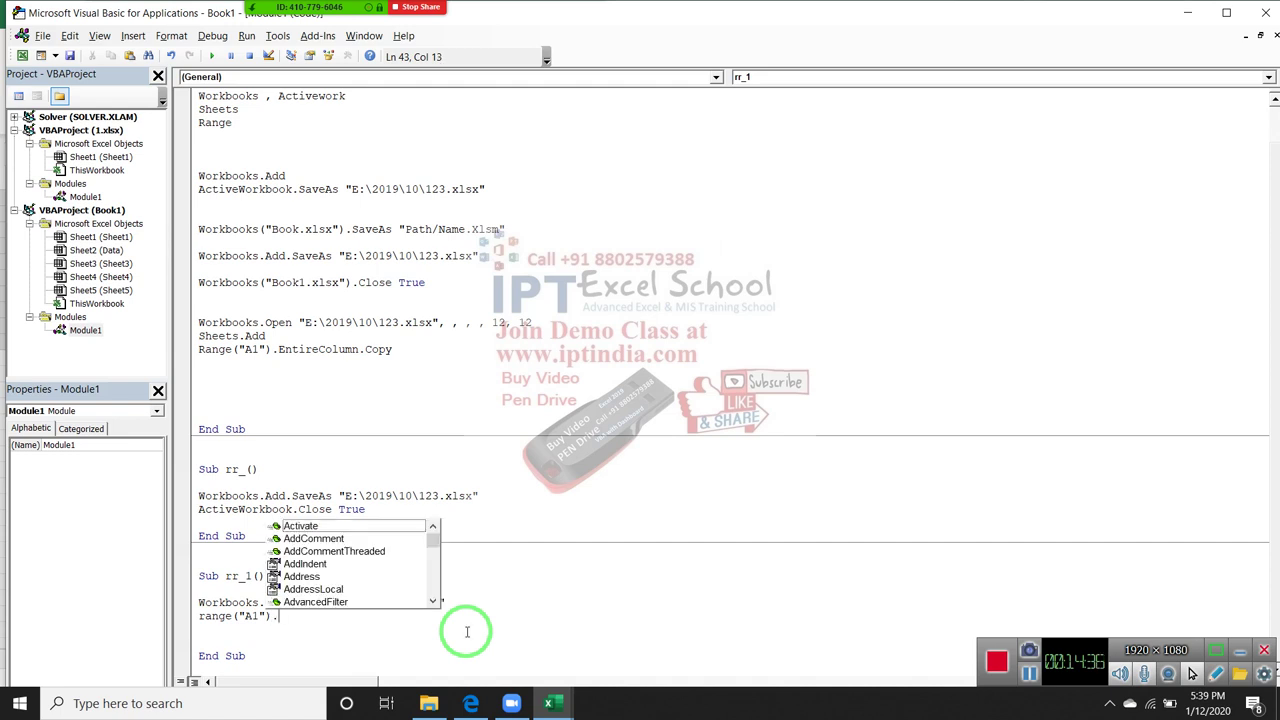
{"action": "type", "text": "cu"}
{"action": "key", "text": "Down"}
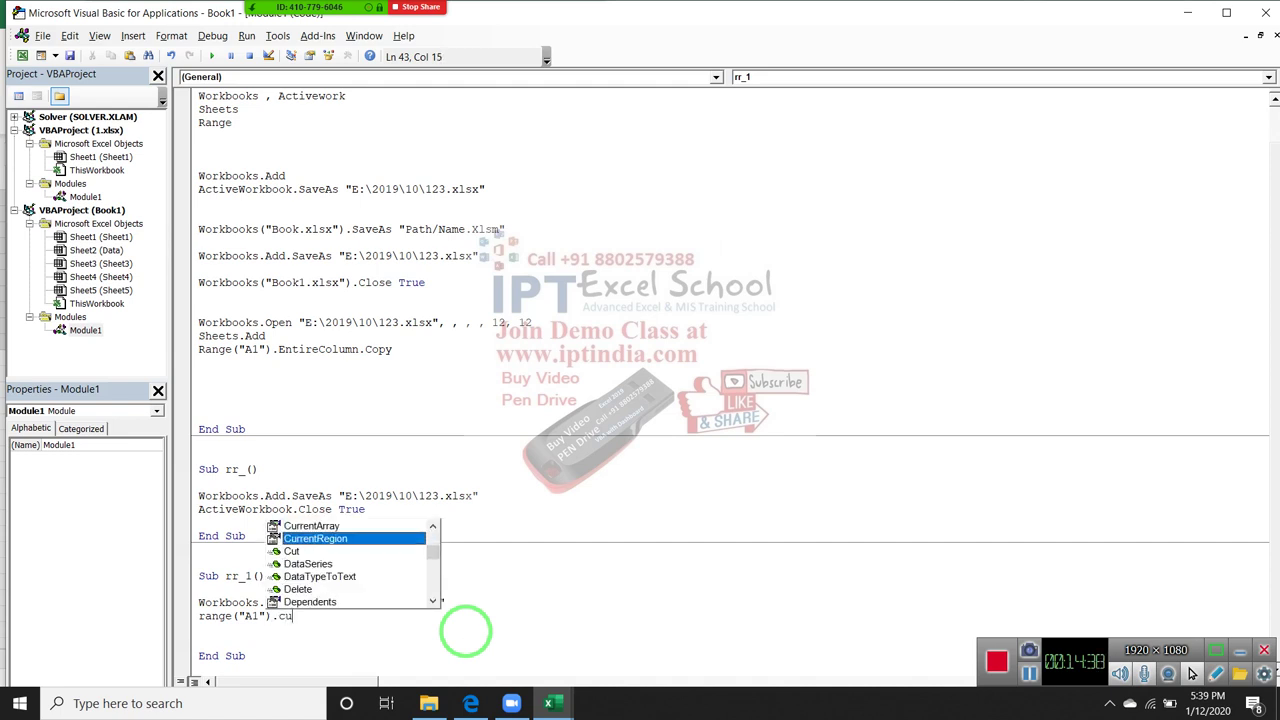
{"action": "key", "text": "Tab"}
{"action": "type", "text": ".co"}
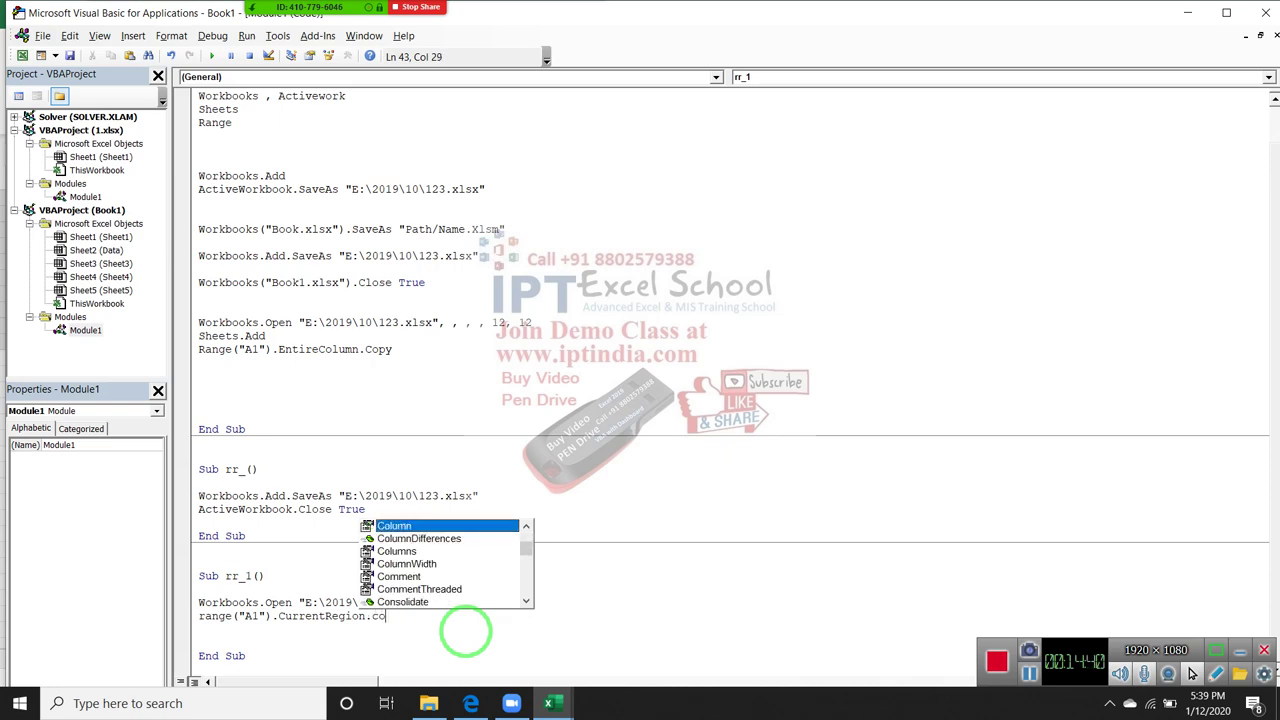
{"action": "type", "text": "p"}
{"action": "key", "text": "Tab"}
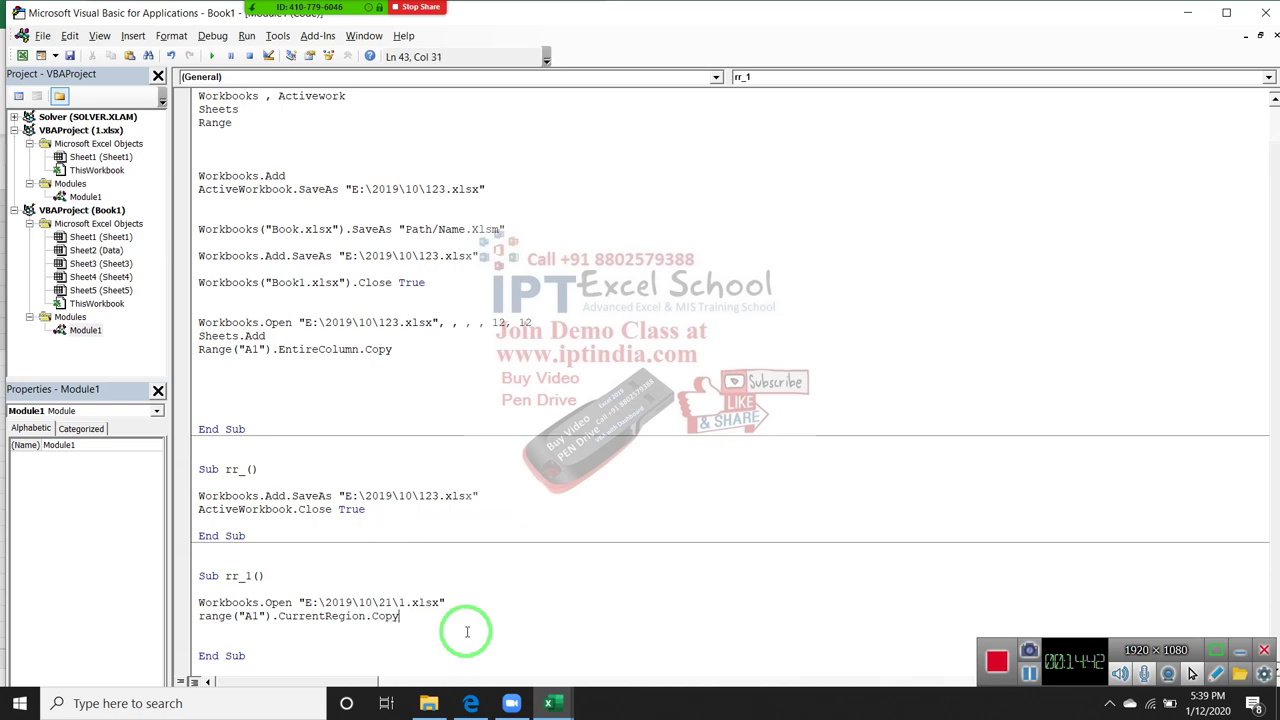
{"action": "left_click", "coordinate": [277, 634]}
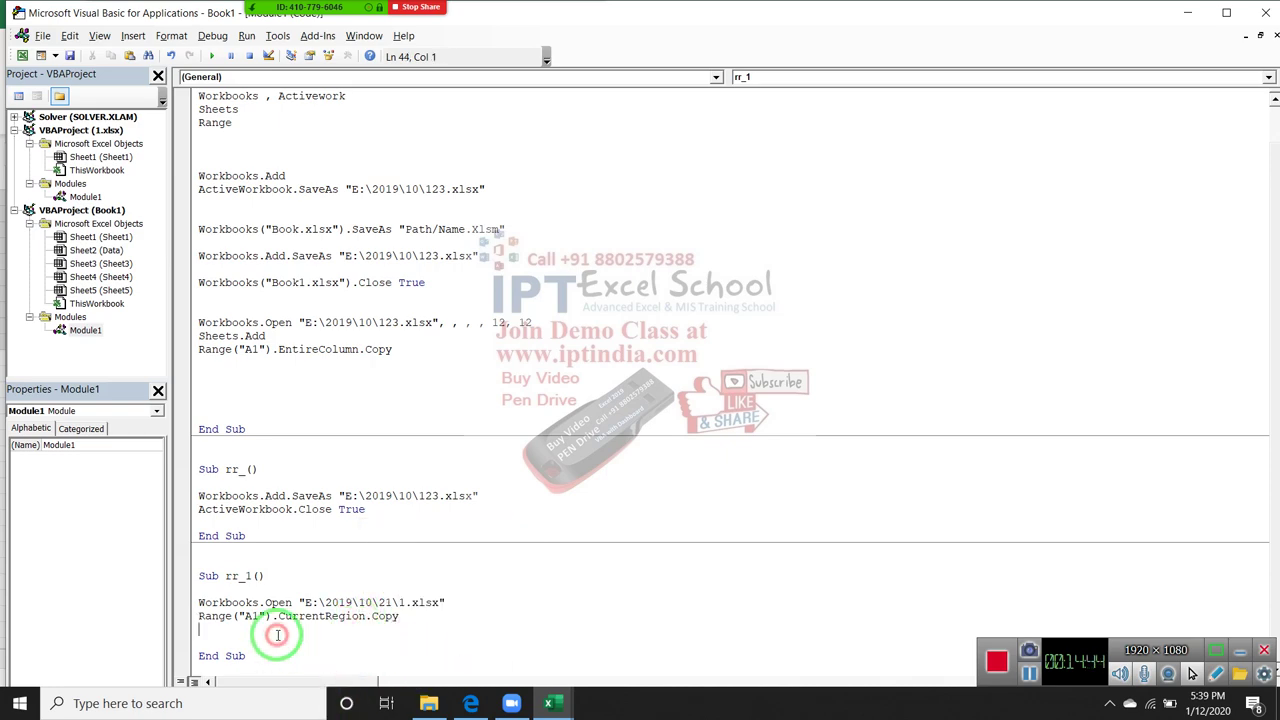
{"action": "key", "text": "F5"}
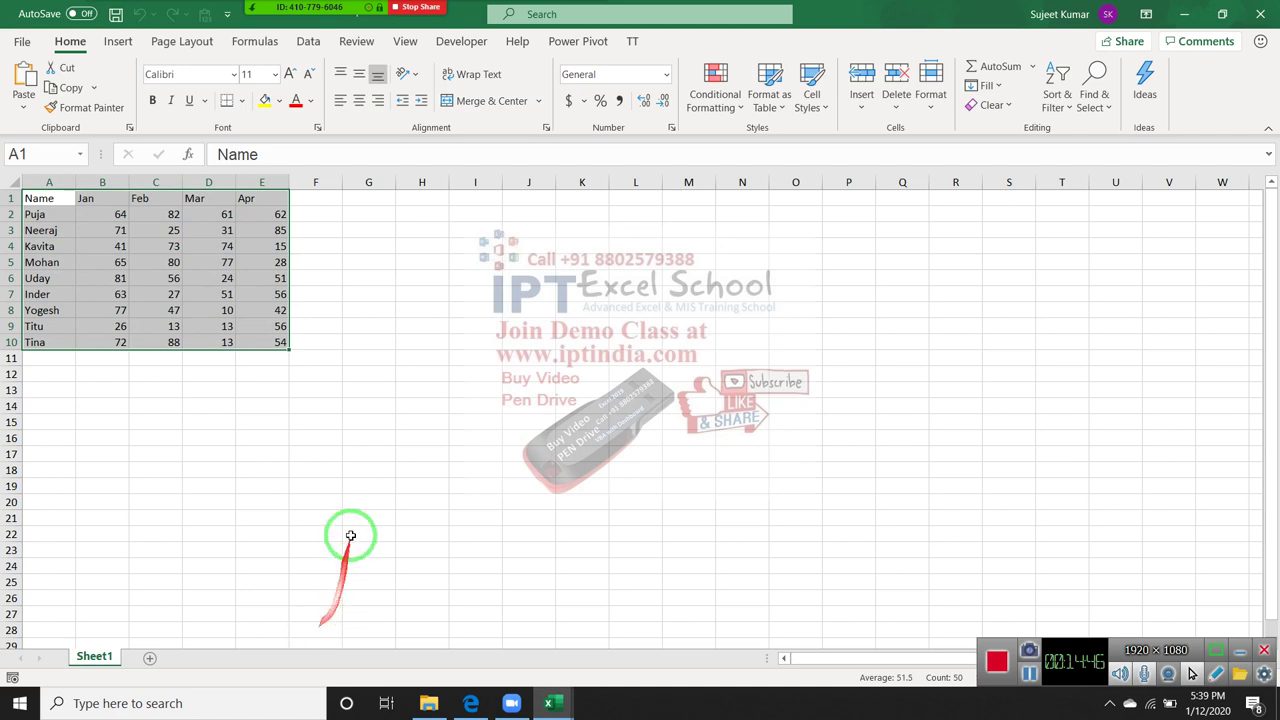
- Record Macro2 selecting A1's current region via Go To Special, then copy it with Ctrl+C
{"action": "left_click", "coordinate": [249, 295]}
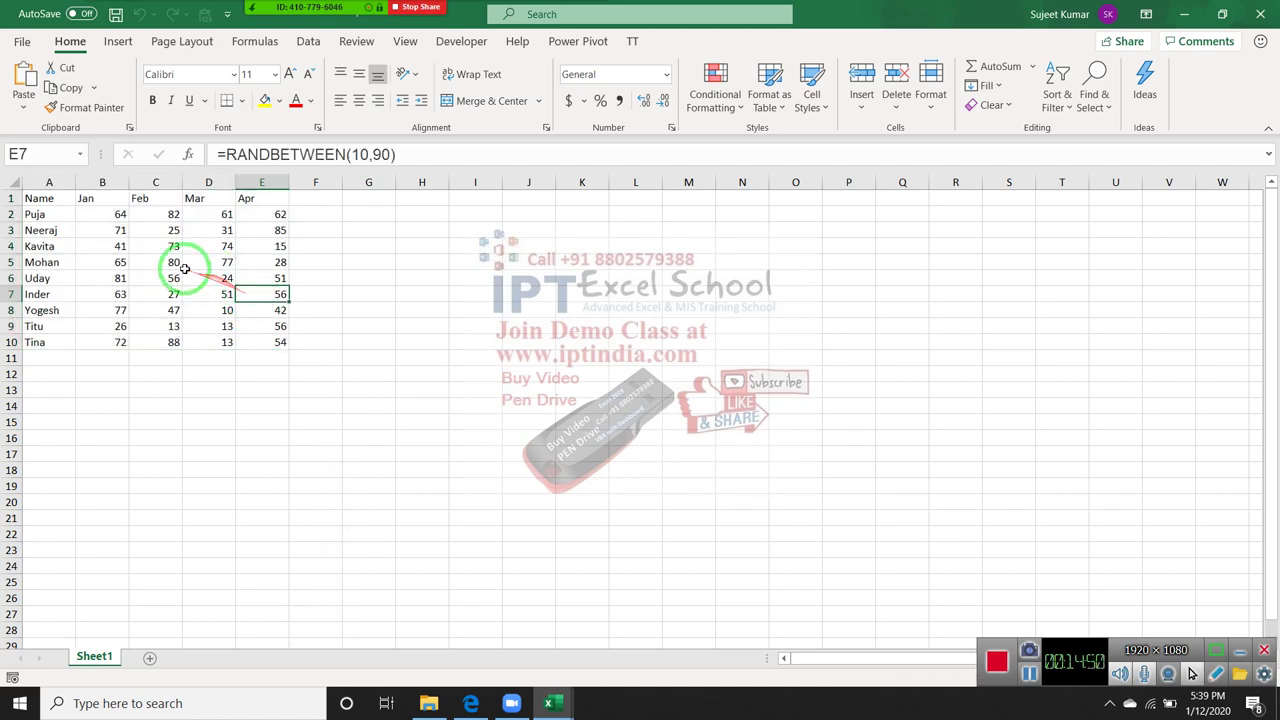
{"action": "left_click", "coordinate": [40, 198]}
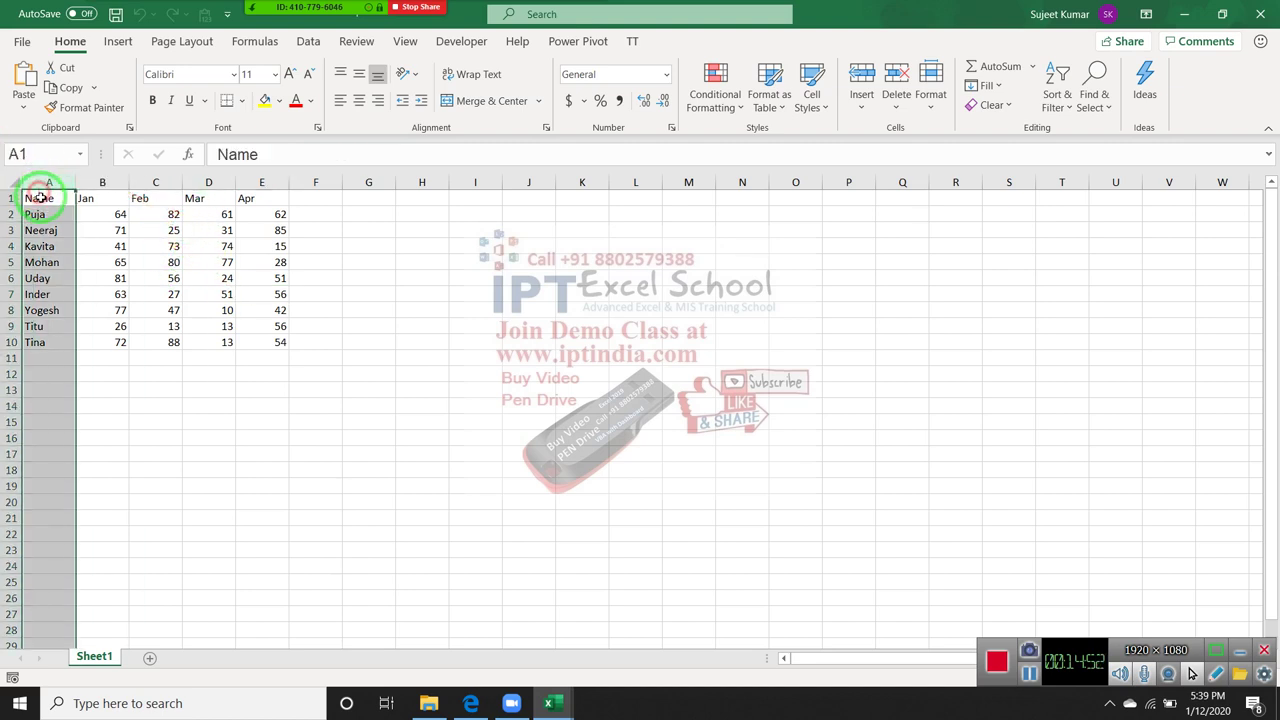
{"action": "key", "text": "ctrl+a"}
{"action": "left_click", "coordinate": [40, 198]}
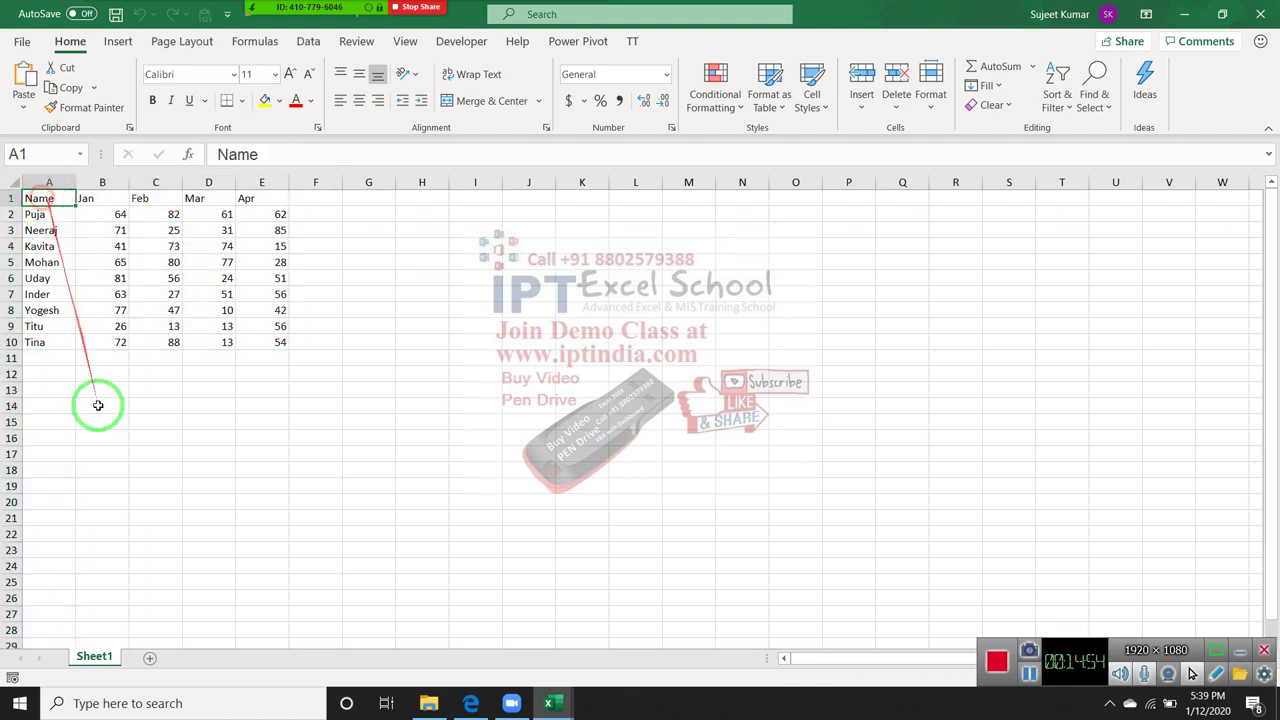
{"action": "left_click", "coordinate": [12, 677]}
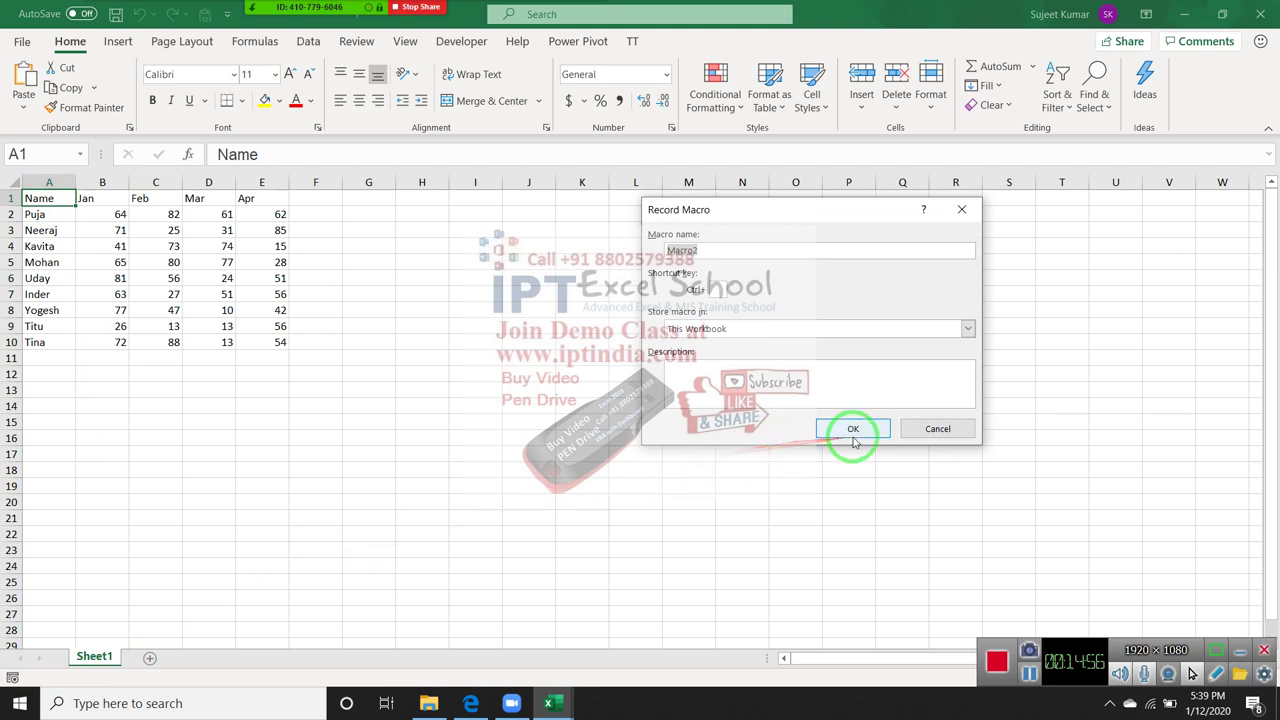
{"action": "left_click", "coordinate": [853, 428]}
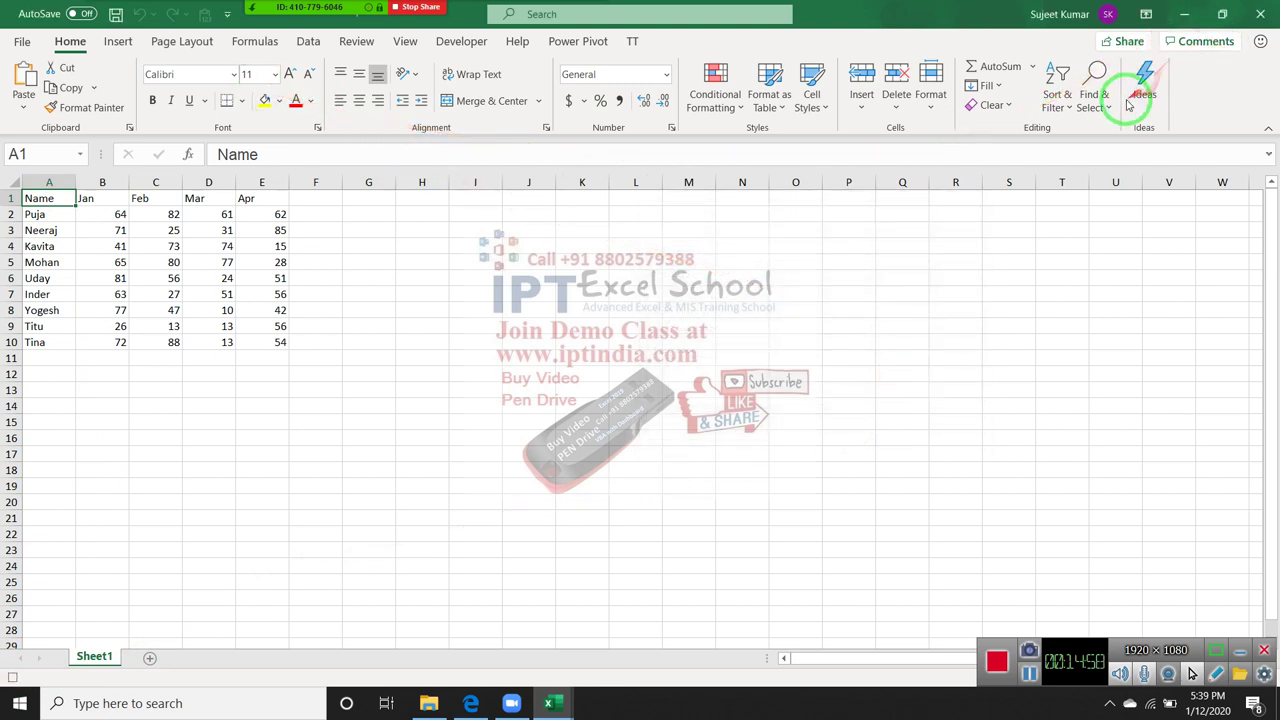
{"action": "left_click", "coordinate": [1094, 100]}
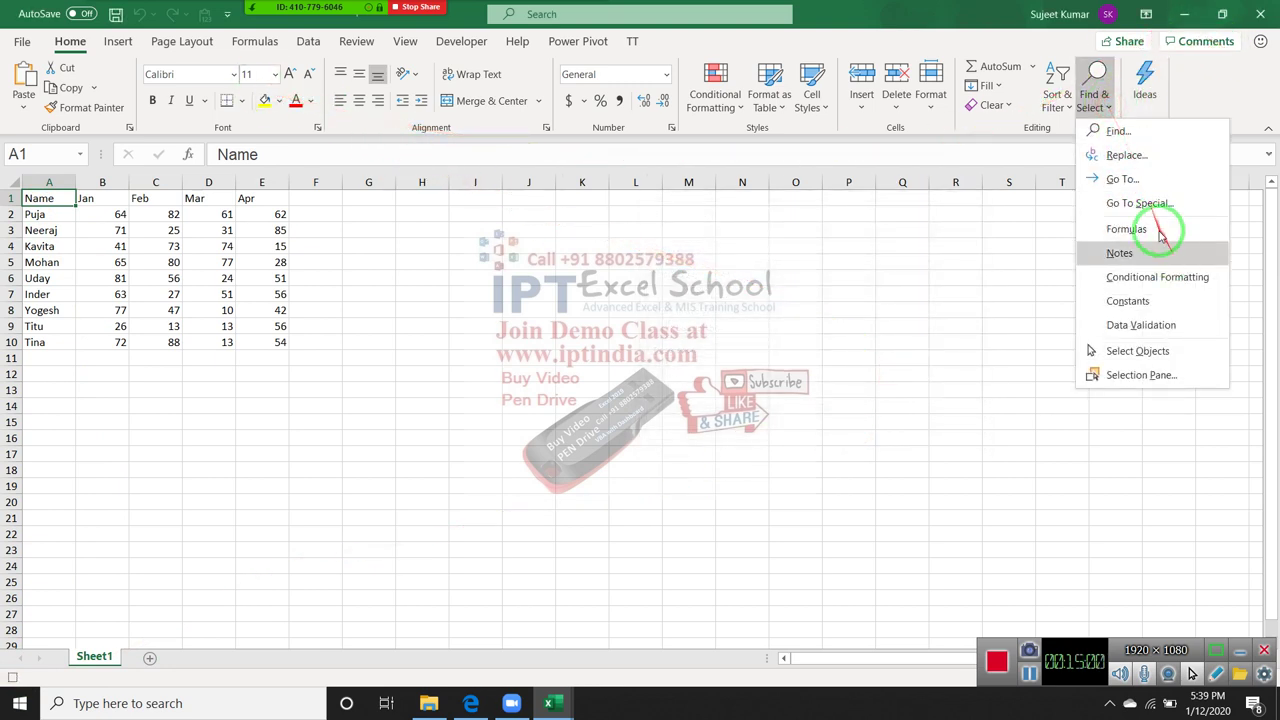
{"action": "left_click", "coordinate": [1145, 203]}
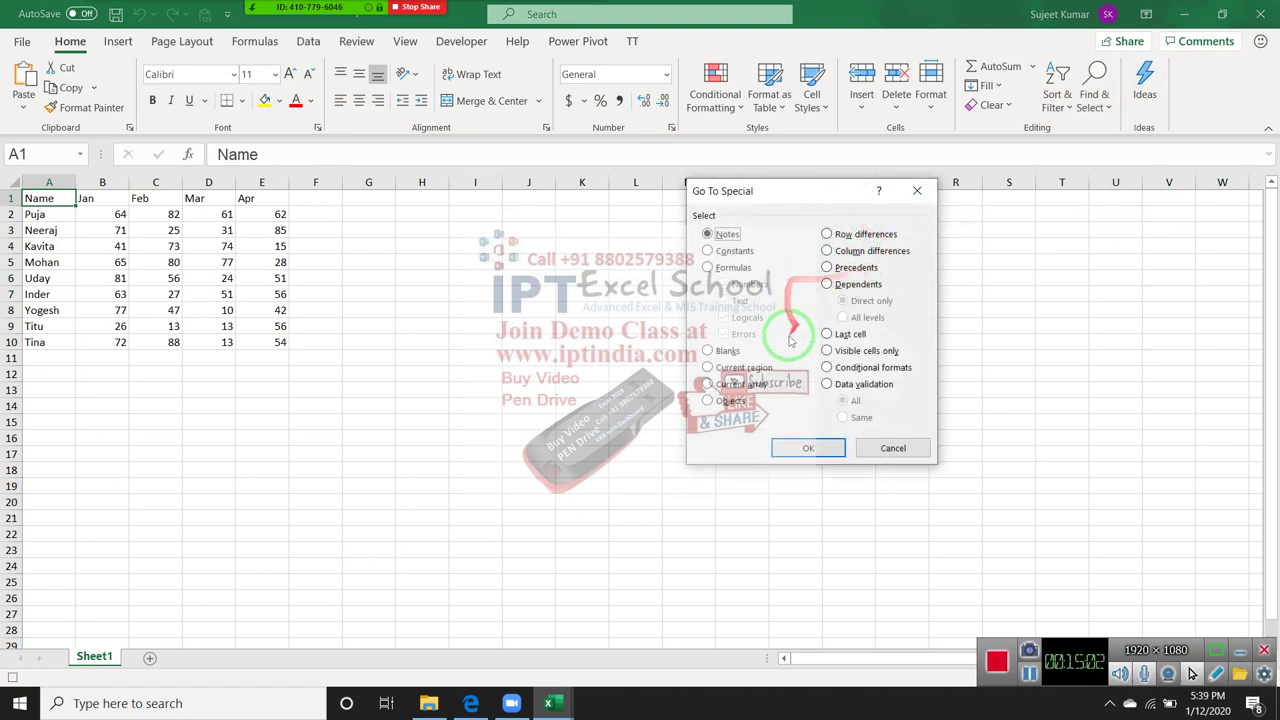
{"action": "left_click", "coordinate": [815, 449]}
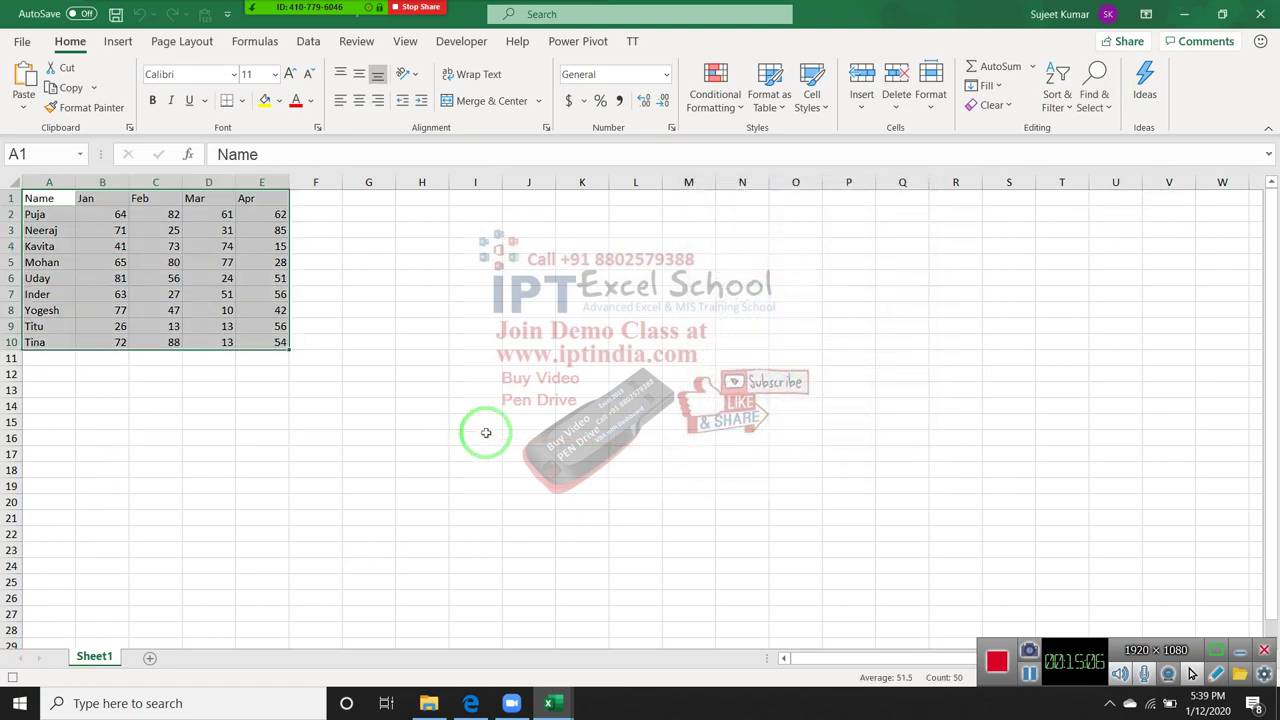
{"action": "key", "text": "ctrl+c"}
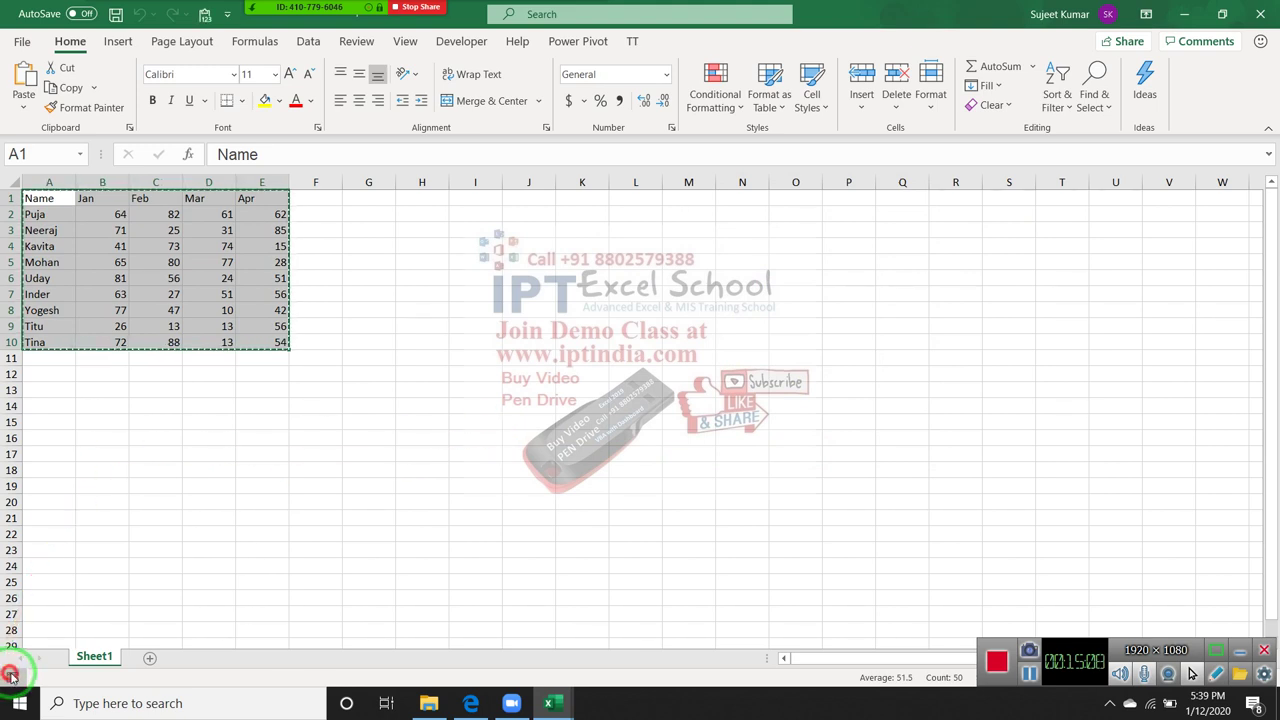
{"action": "left_click", "coordinate": [550, 703]}
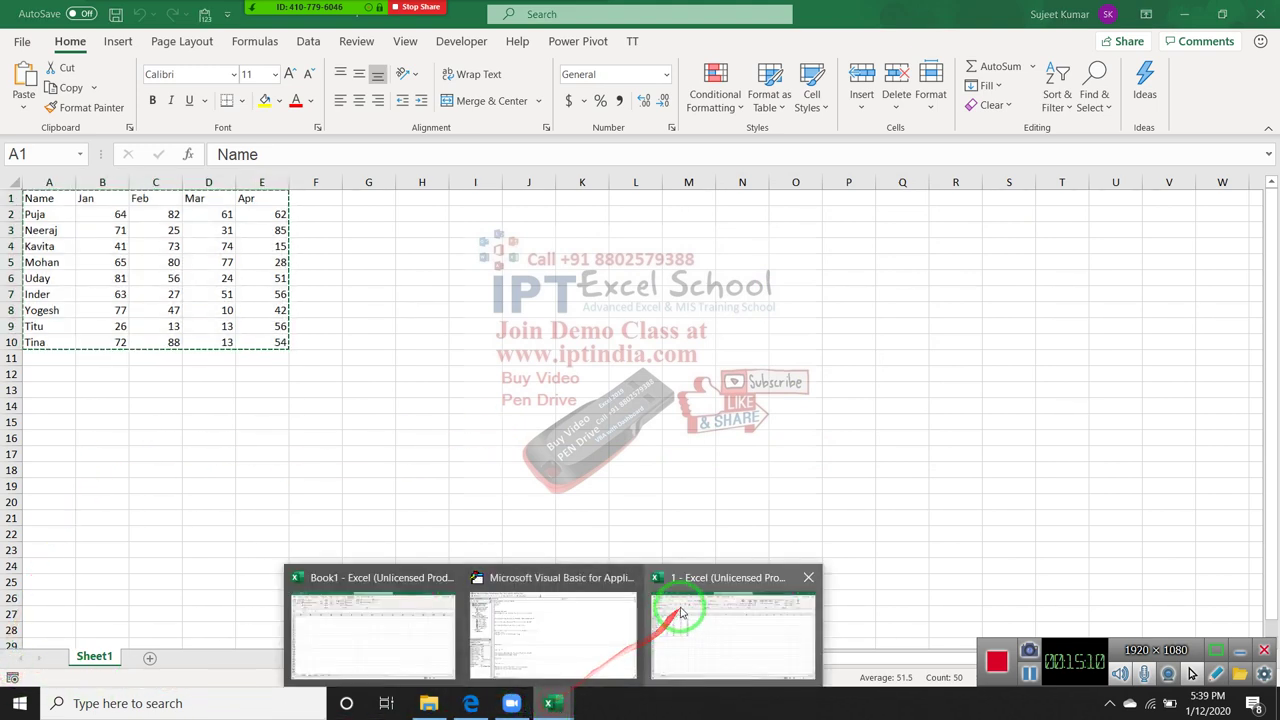
{"action": "left_click", "coordinate": [590, 630]}
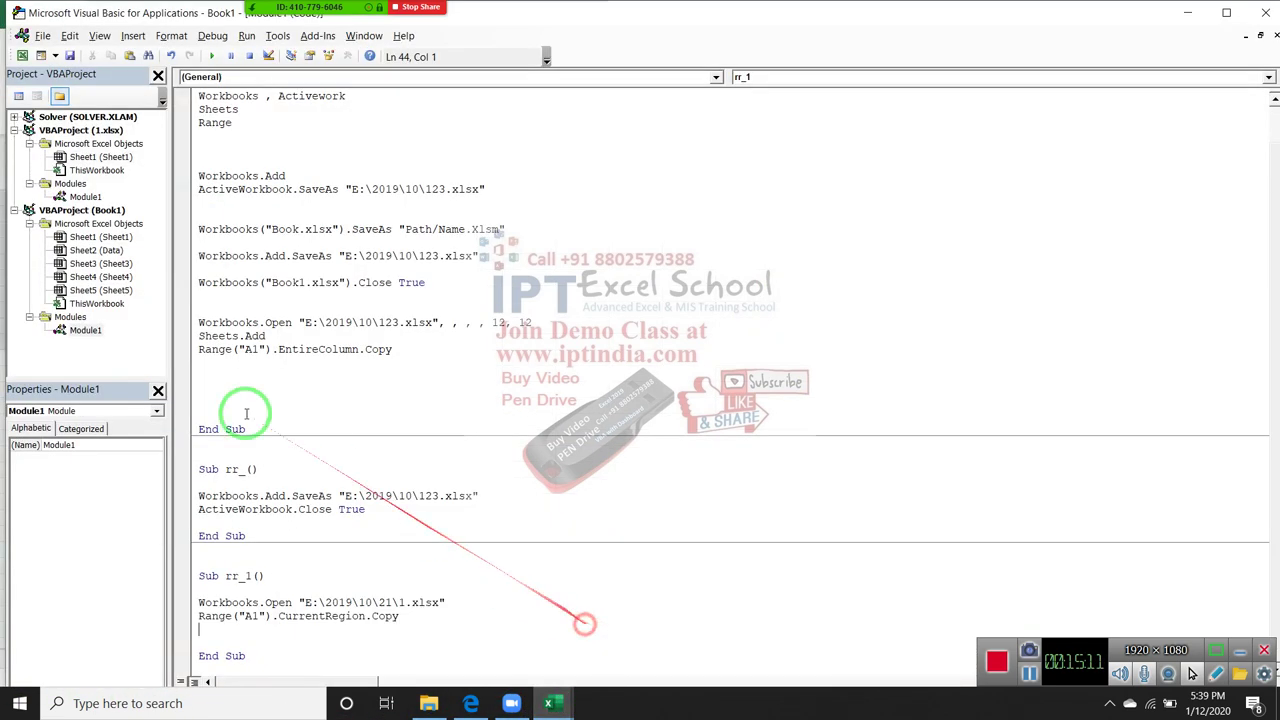
{"action": "double_click", "coordinate": [85, 197]}
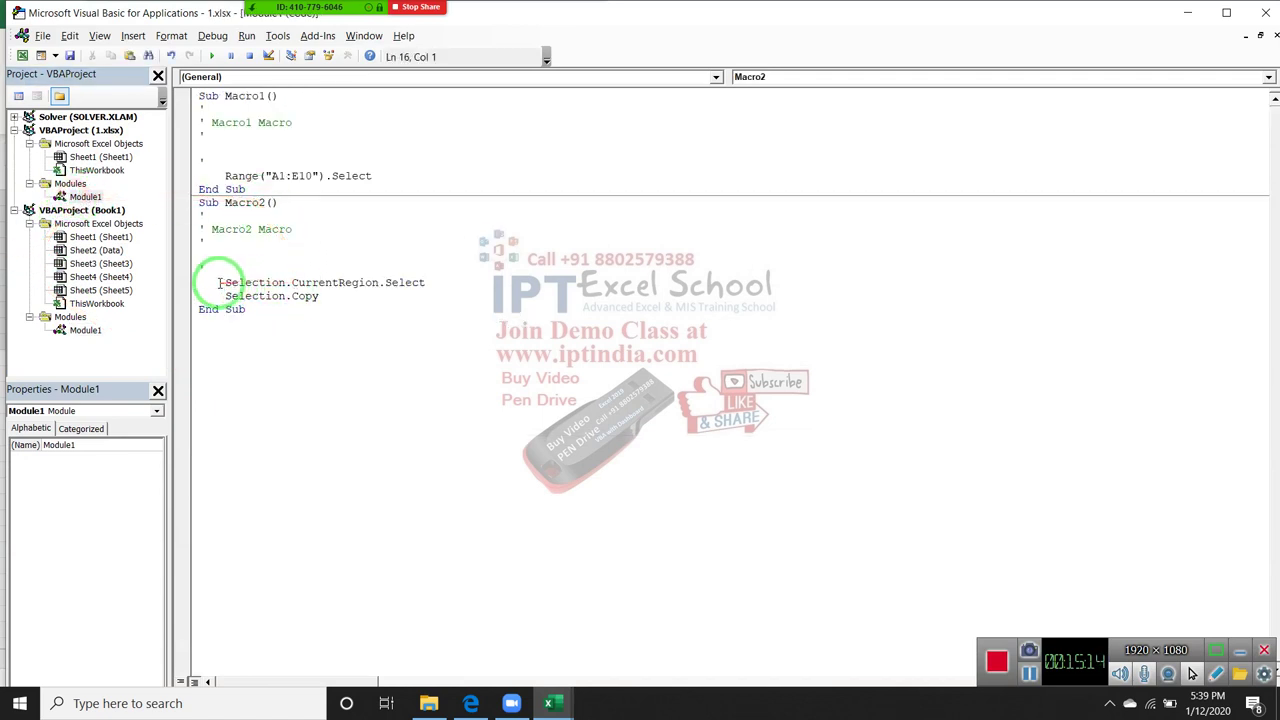
{"action": "mouse_move", "coordinate": [216, 283]}
{"action": "left_mouse_down"}
{"action": "mouse_move", "coordinate": [426, 283]}
{"action": "mouse_move", "coordinate": [434, 296]}
{"action": "left_mouse_up"}
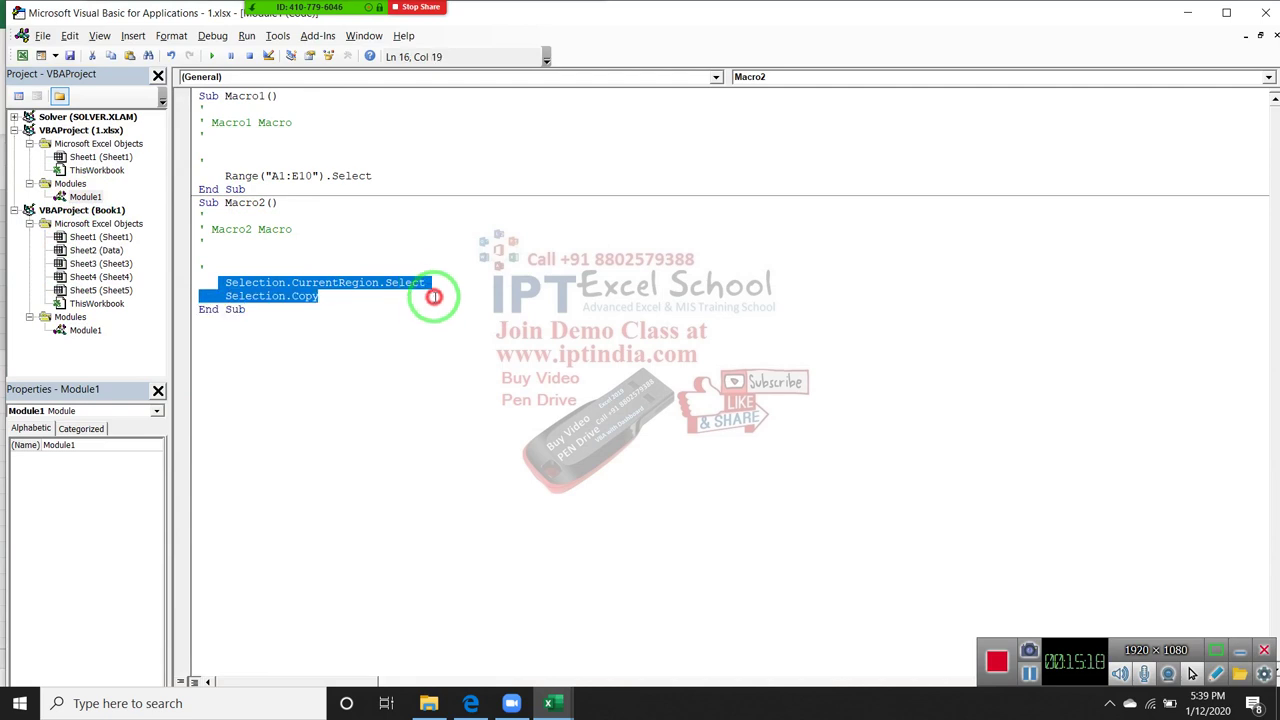
{"action": "double_click", "coordinate": [90, 333]}
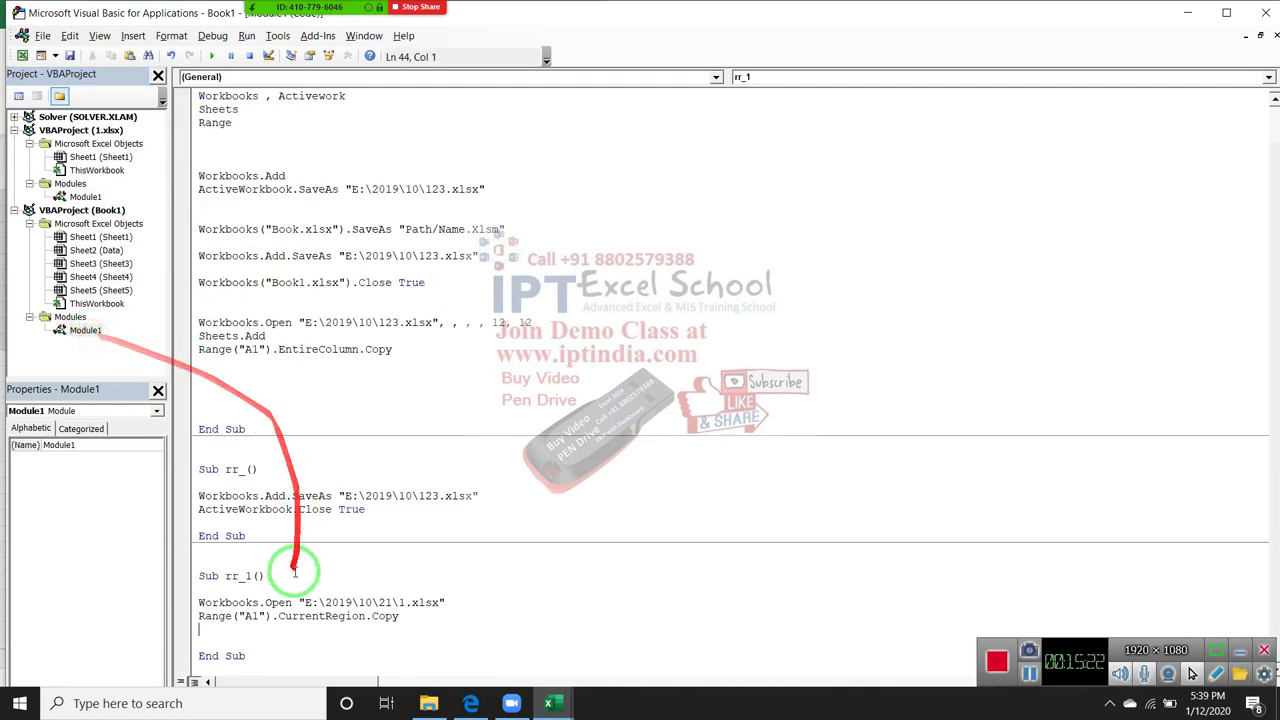
{"action": "left_click", "coordinate": [423, 624]}
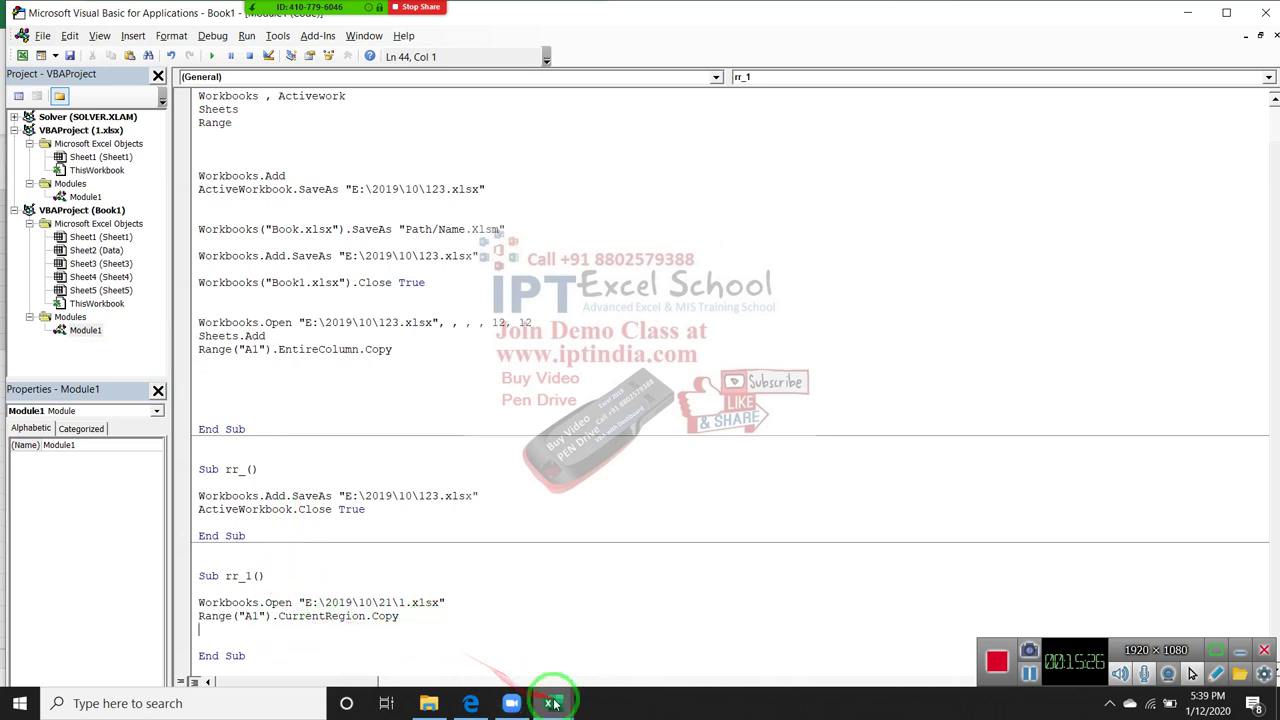
{"action": "mouse_move", "coordinate": [551, 703]}
{"action": "left_click", "coordinate": [757, 662]}
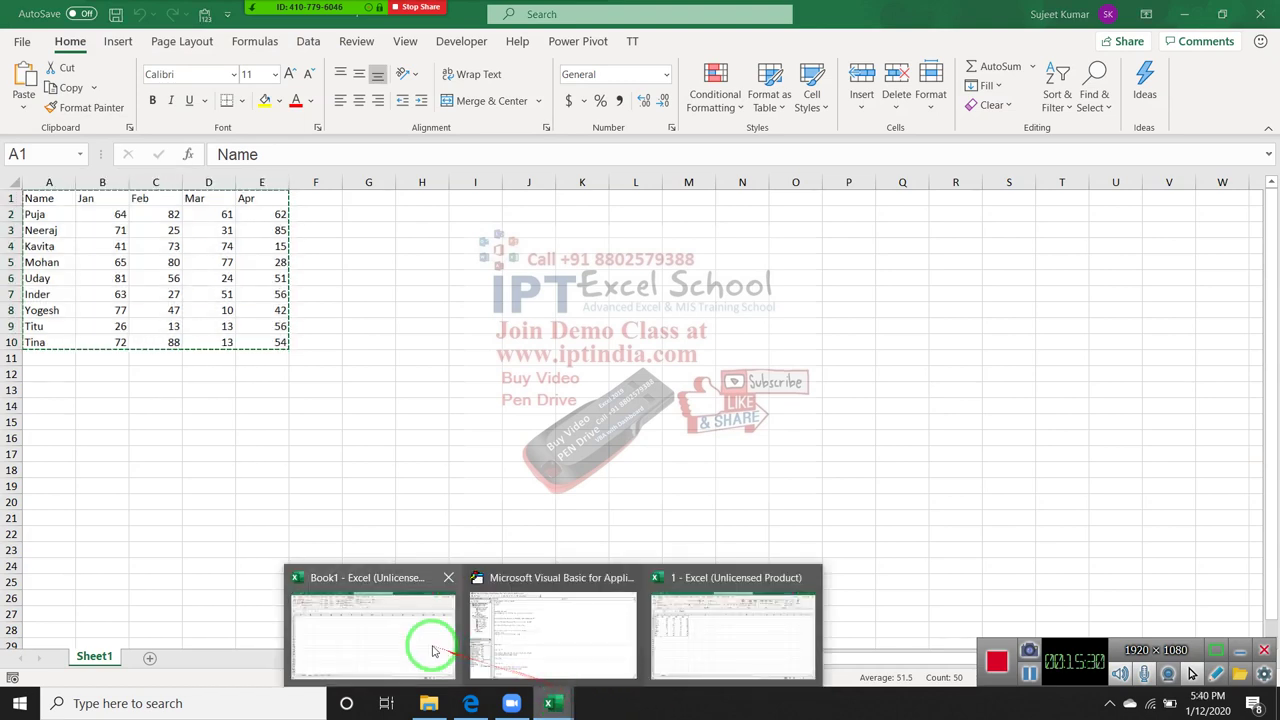
- Switch to Book1 and shrink its window to reveal the data workbook
{"action": "left_click", "coordinate": [405, 640]}
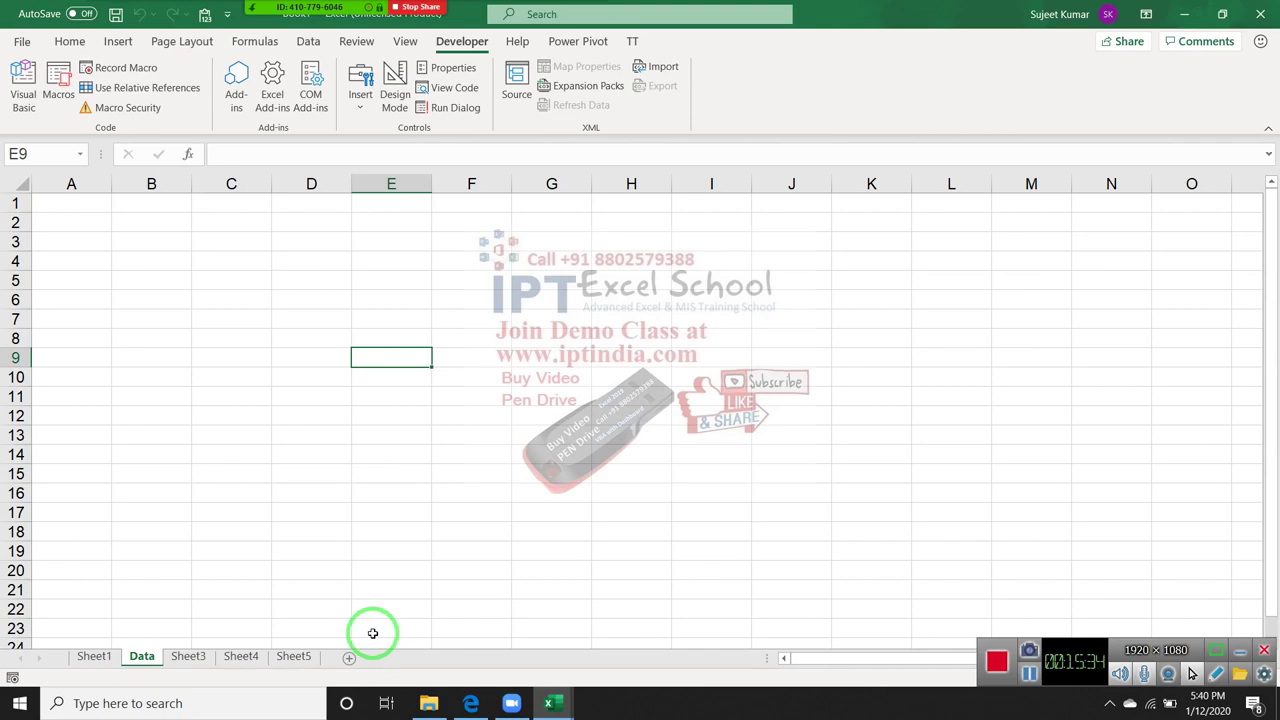
{"action": "left_click_drag", "start_coordinate": [478, 14], "coordinate": [865, 60]}
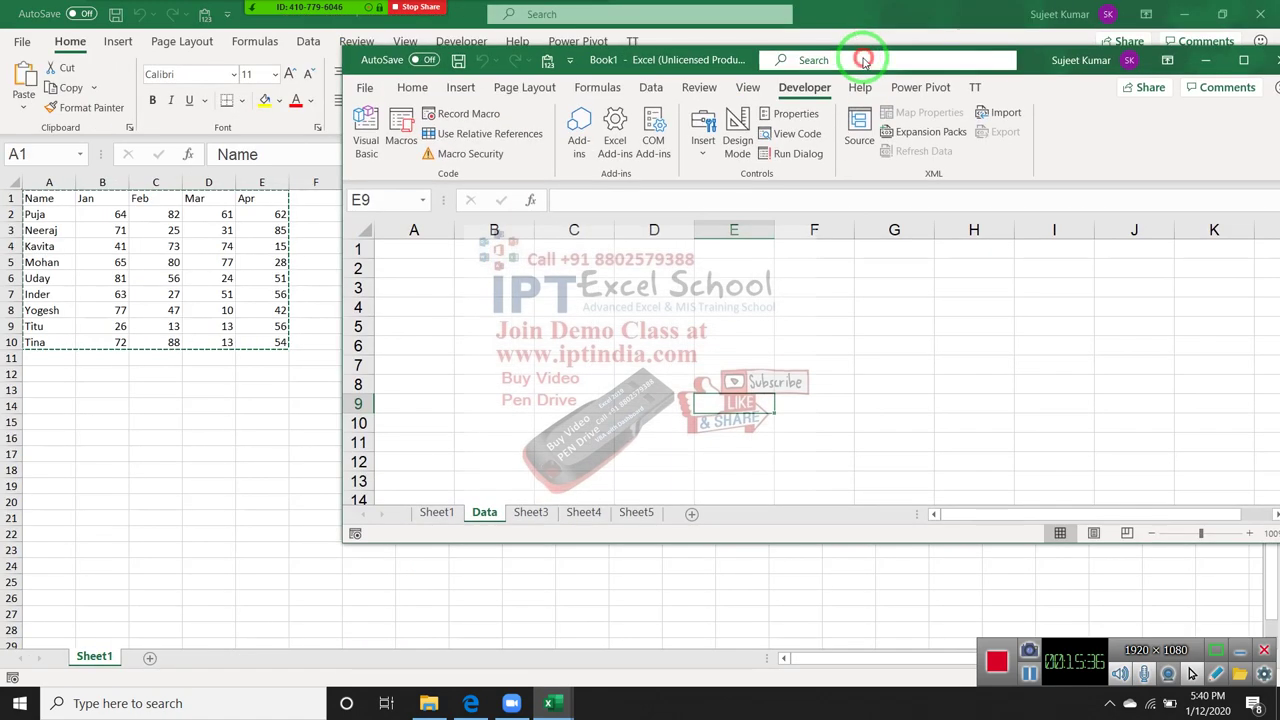
{"action": "left_click_drag", "start_coordinate": [600, 74], "coordinate": [732, 75]}
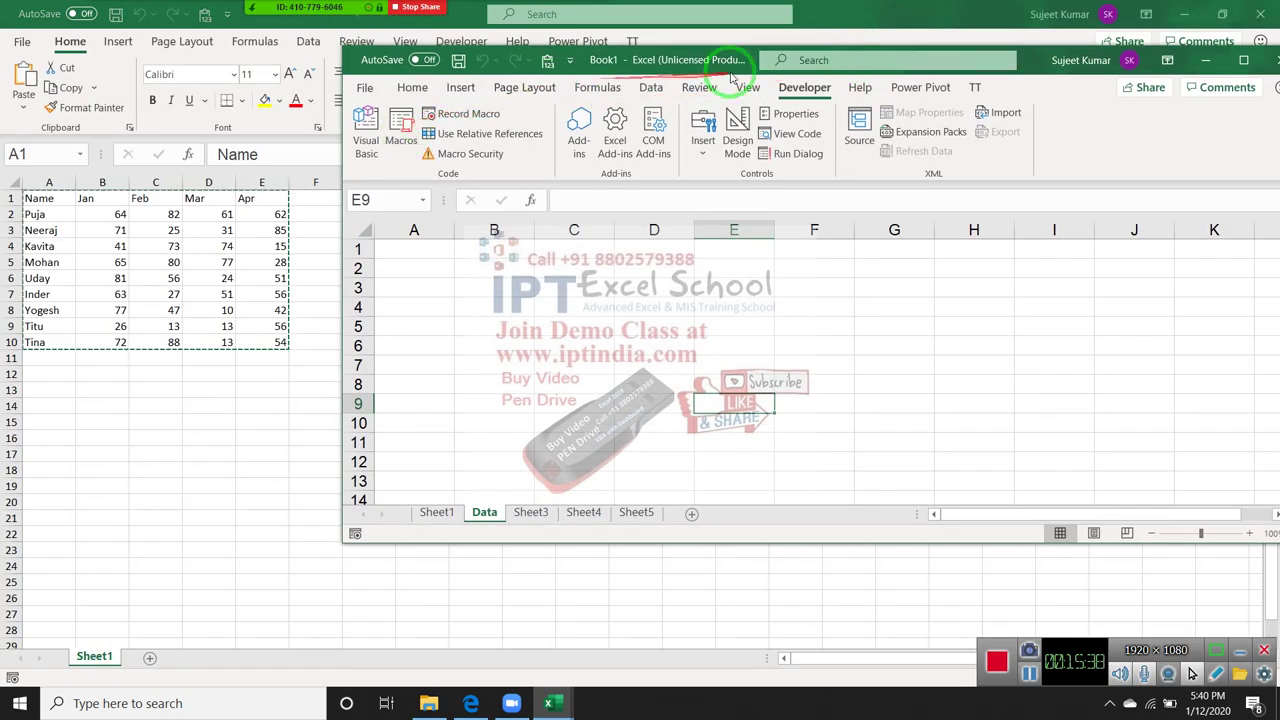
{"action": "left_click_drag", "start_coordinate": [366, 80], "coordinate": [368, 90]}
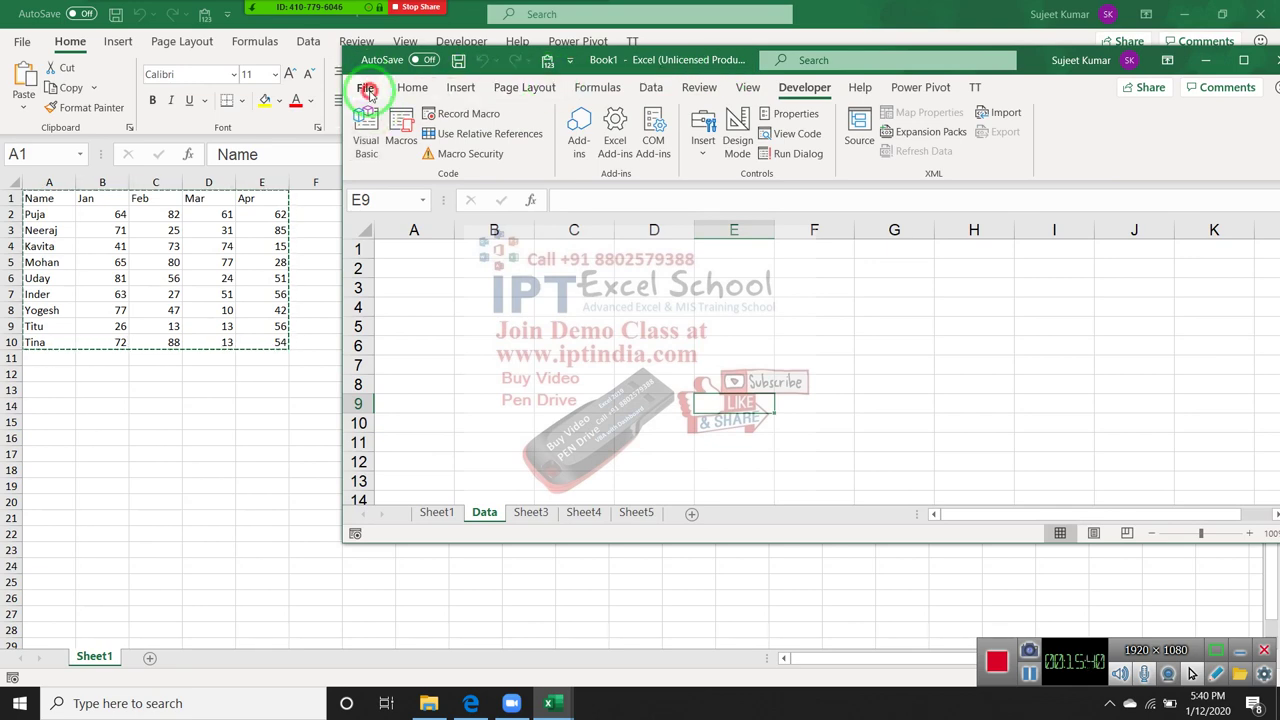
- Save Book1 as a macro-enabled workbook in Desktop\New folder\Data, then return to workbook 1
{"action": "left_click", "coordinate": [368, 90]}
{"action": "left_click", "coordinate": [423, 308]}
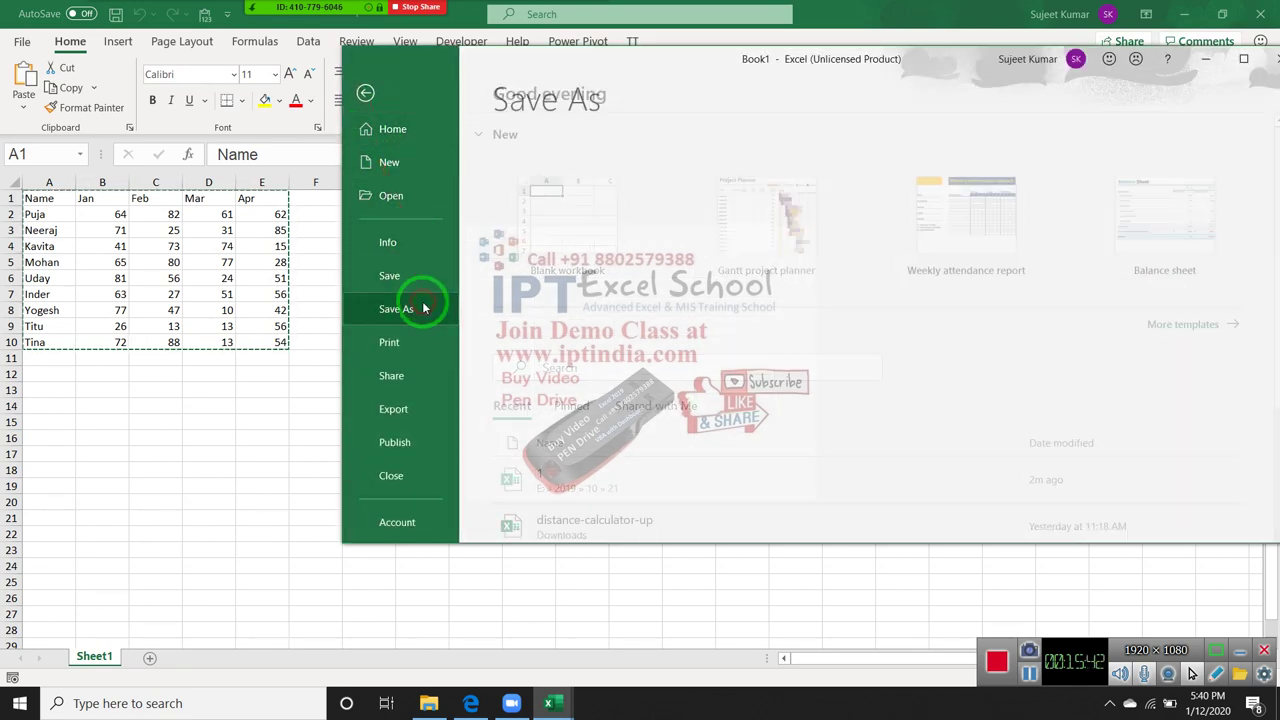
{"action": "left_click", "coordinate": [568, 381]}
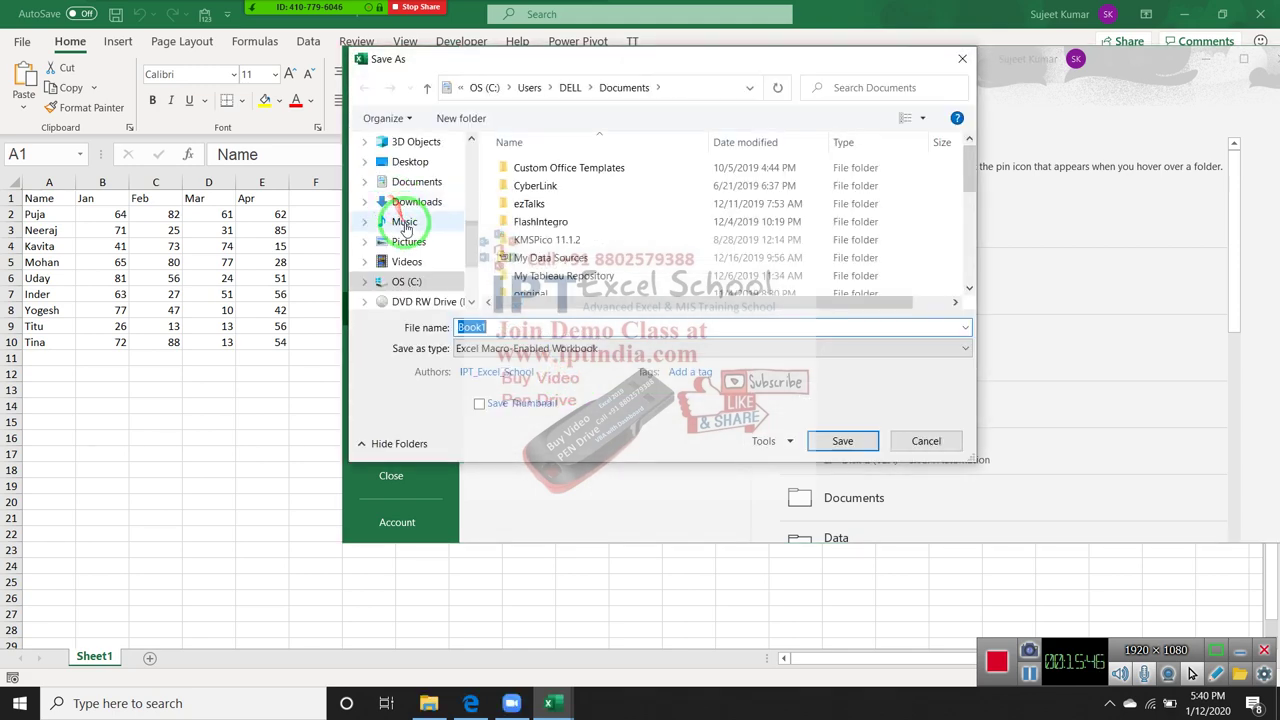
{"action": "left_click", "coordinate": [409, 162]}
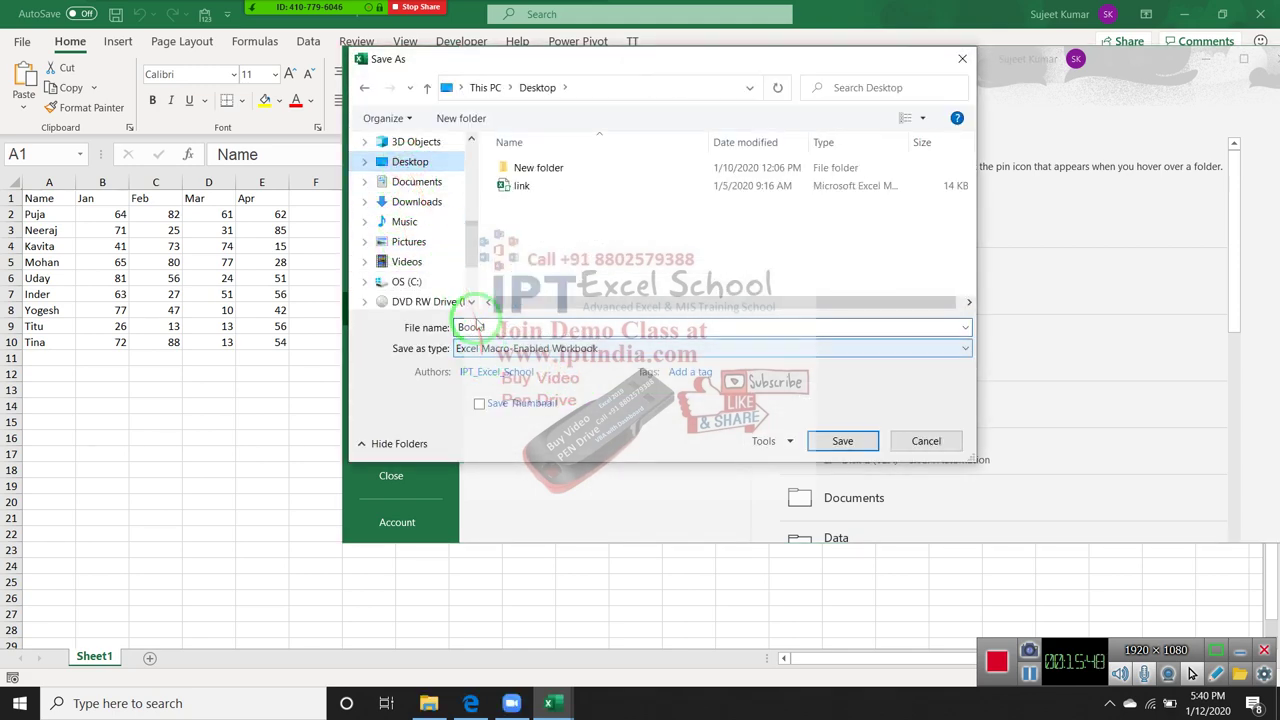
{"action": "double_click", "coordinate": [474, 327]}
{"action": "type", "text": "Data"}
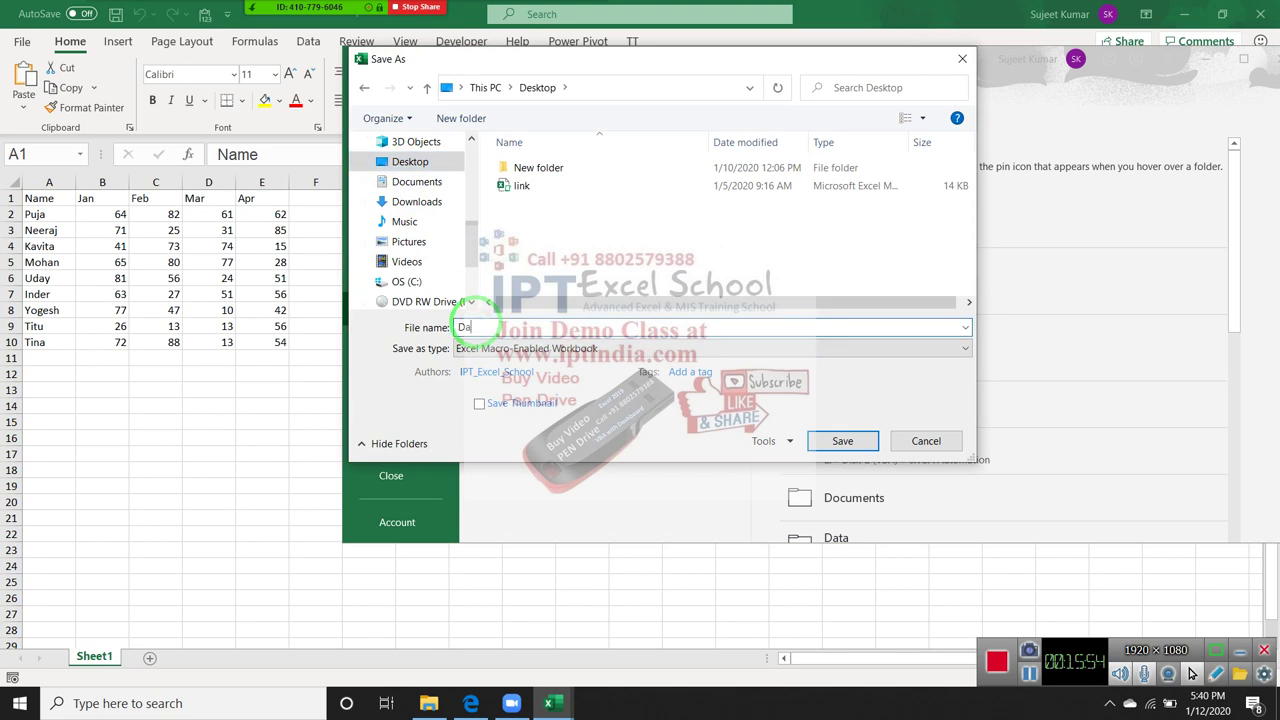
{"action": "double_click", "coordinate": [540, 168]}
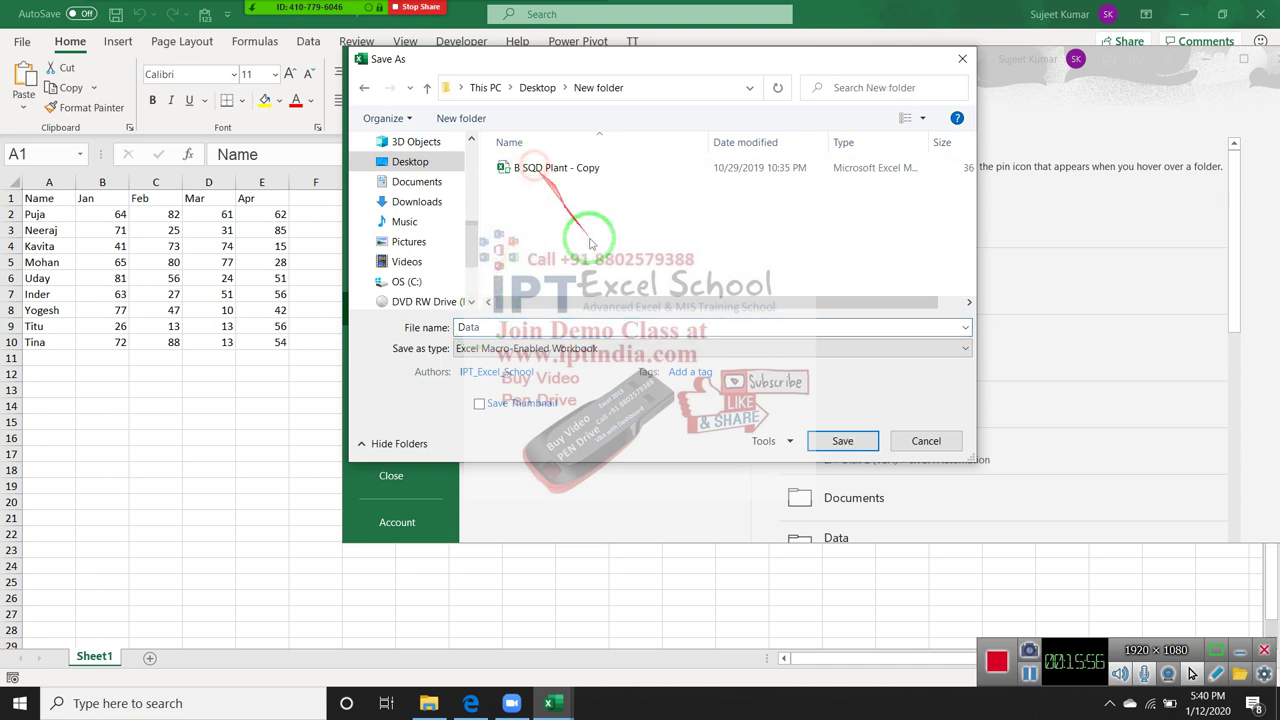
{"action": "left_click", "coordinate": [842, 443]}
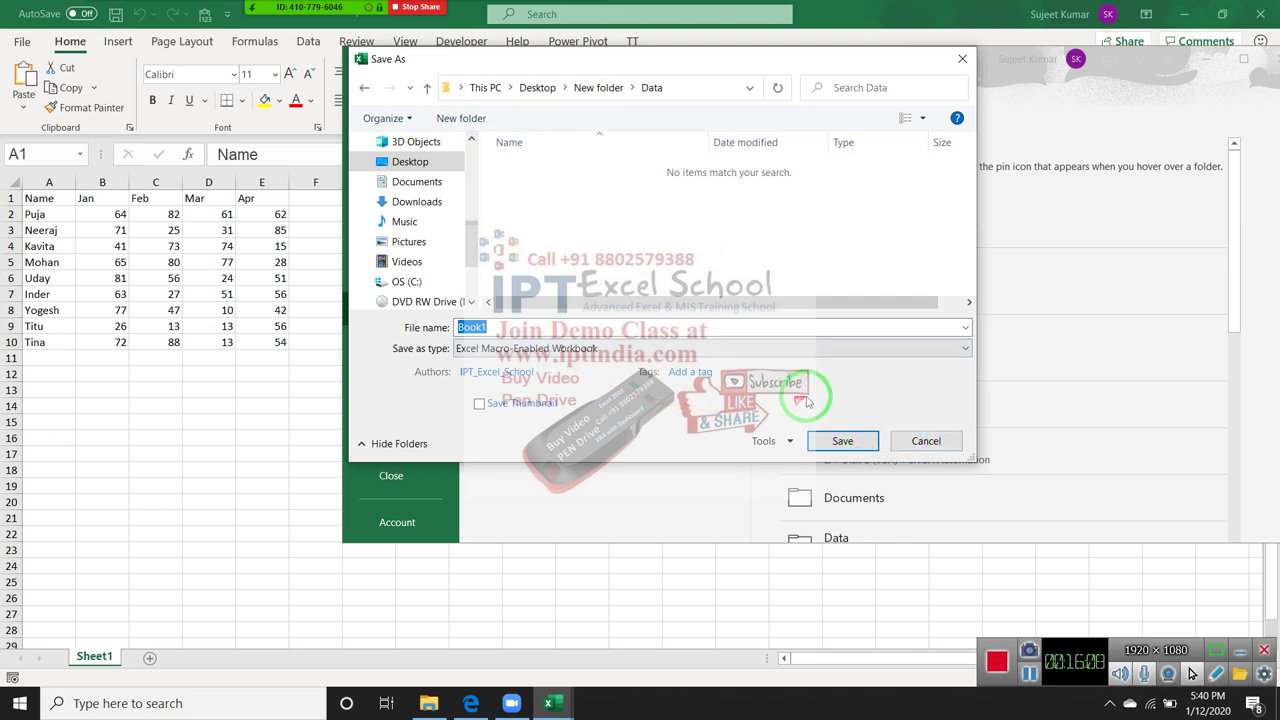
{"action": "left_click", "coordinate": [852, 440]}
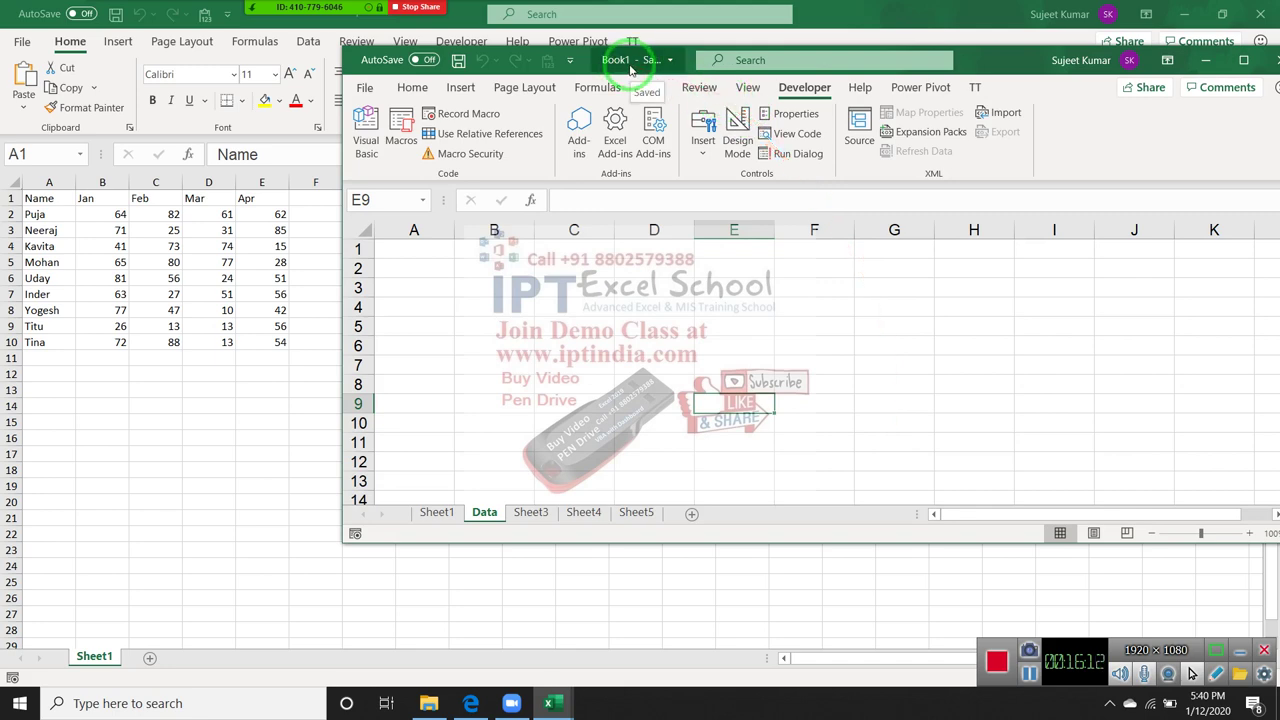
{"action": "left_click", "coordinate": [171, 177]}
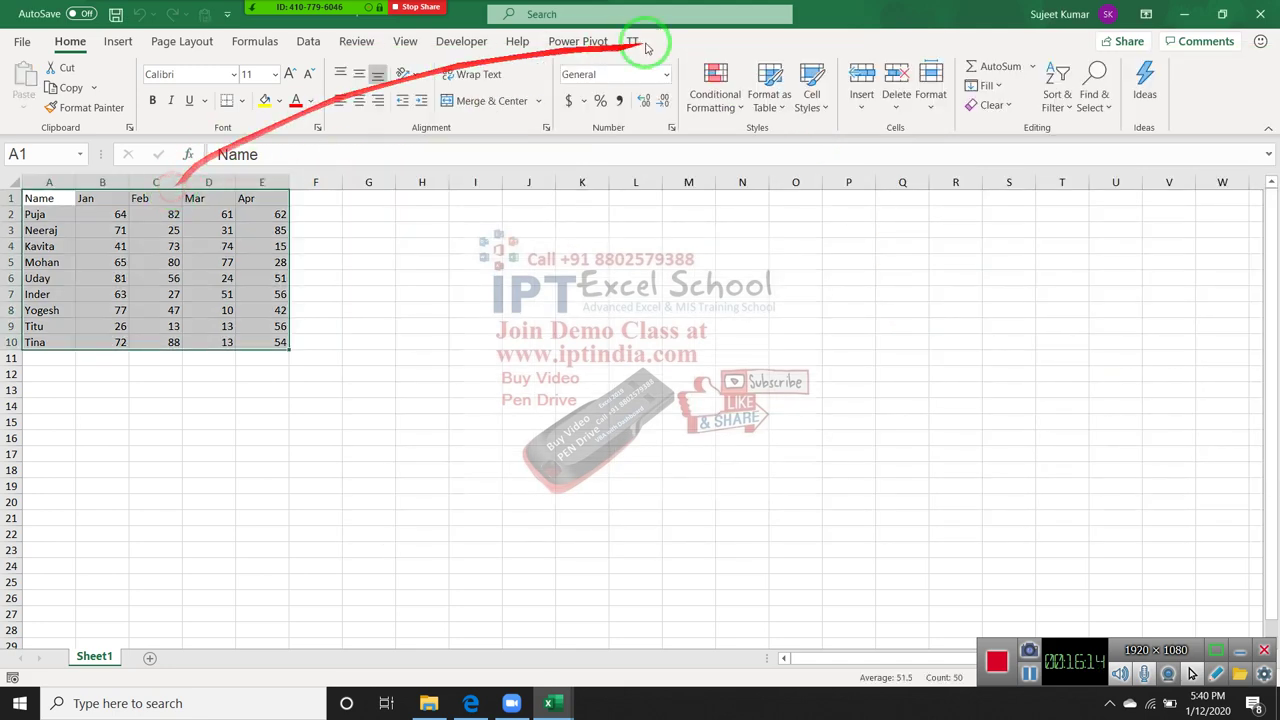
- Maximize the Book1 window and switch to the VBA code editor
{"action": "left_click", "coordinate": [553, 700]}
{"action": "mouse_move", "coordinate": [733, 634]}
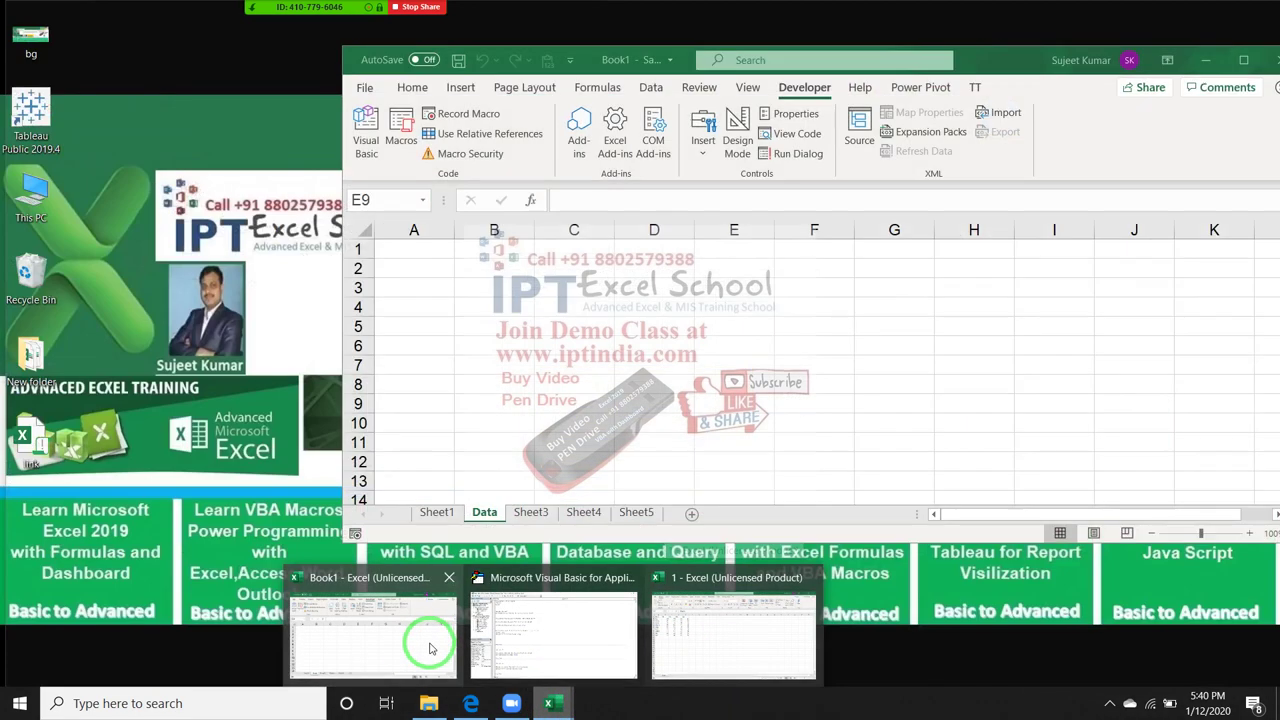
{"action": "left_click", "coordinate": [410, 645]}
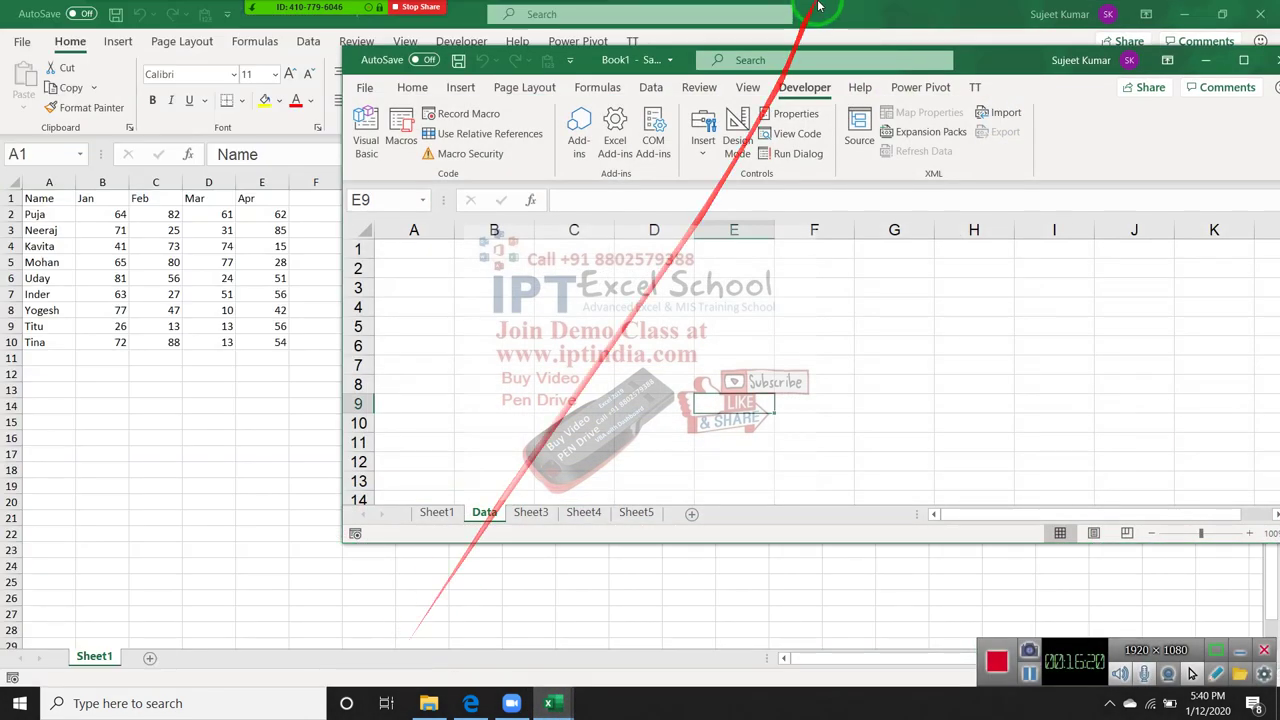
{"action": "left_click", "coordinate": [1240, 64]}
{"action": "mouse_move", "coordinate": [548, 703]}
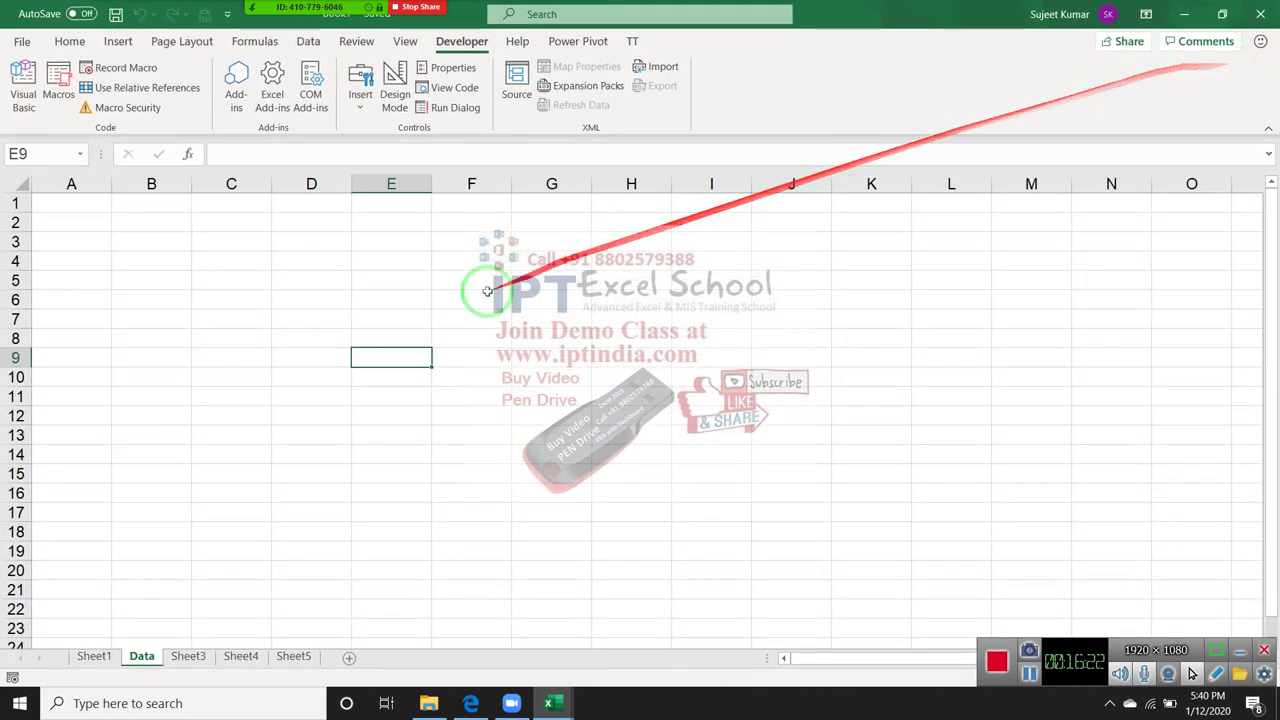
{"action": "left_click", "coordinate": [100, 224]}
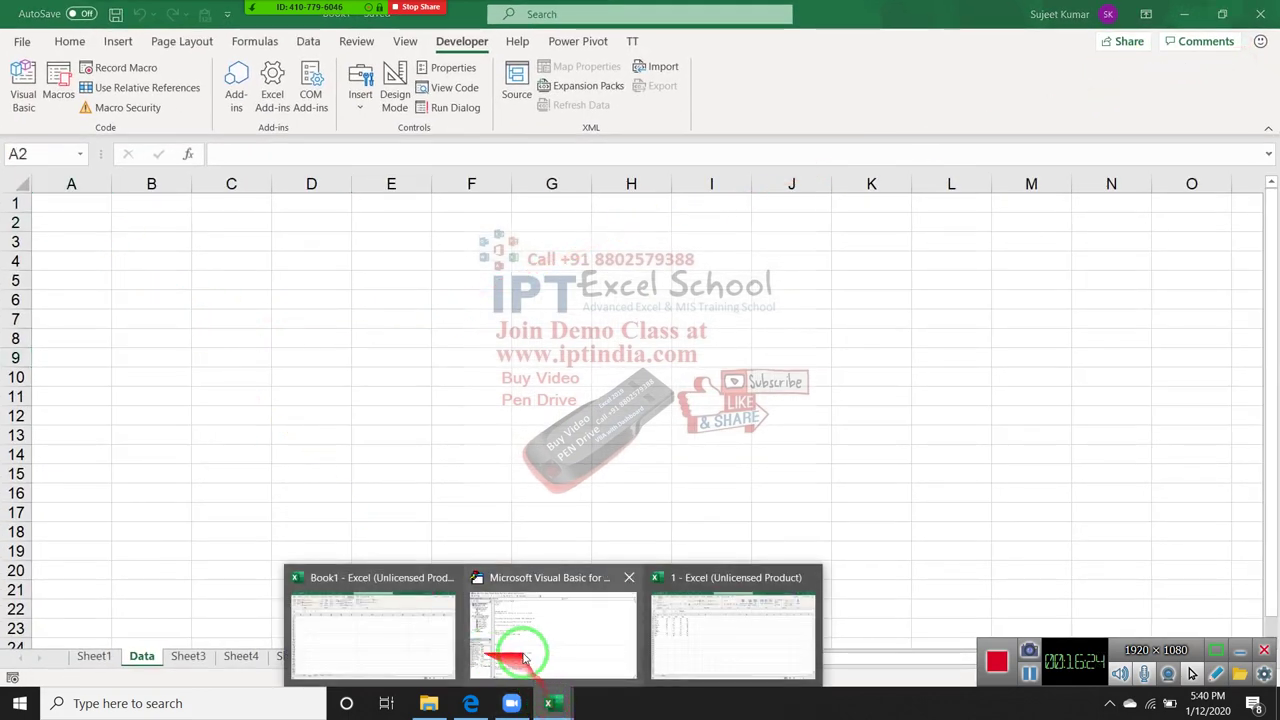
{"action": "left_click", "coordinate": [514, 643]}
{"action": "type", "text": "workbooks(\"Book1.xlxm"}
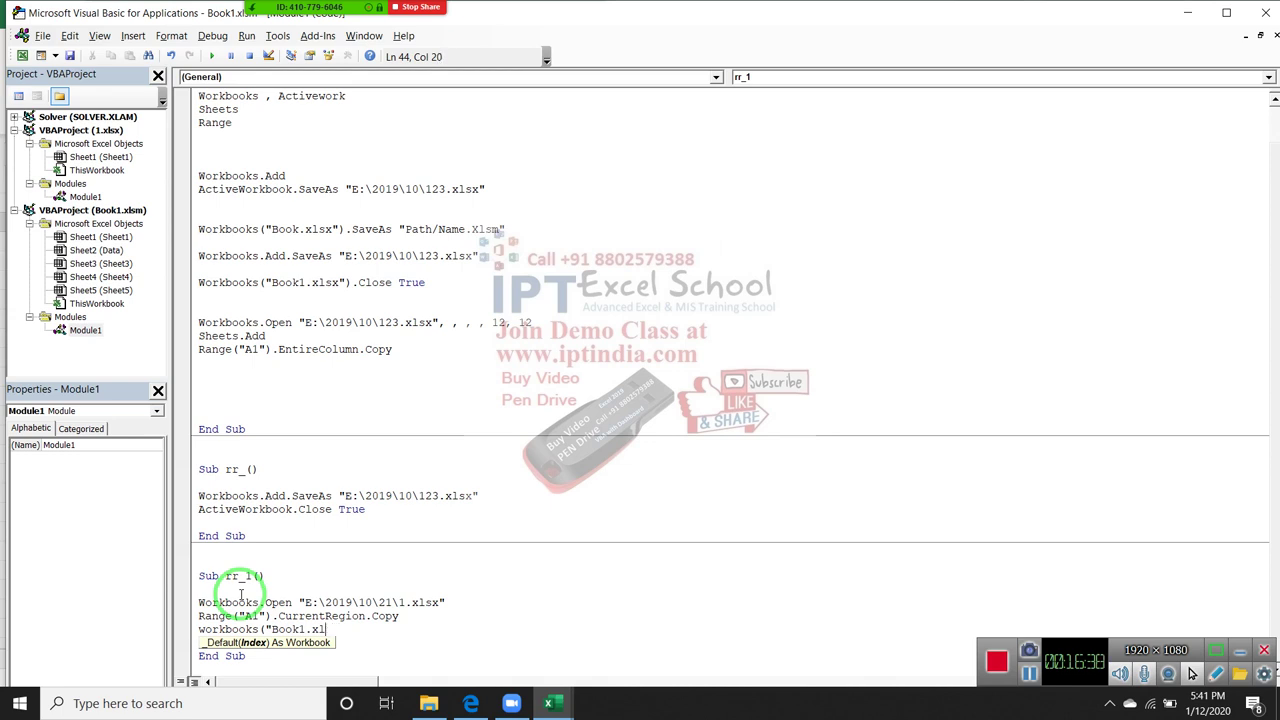
- Finish rr_1's last line as Workbooks("Book1.xlsm").Activate
{"action": "key", "text": "BackSpace"}
{"action": "key", "text": "BackSpace"}
{"action": "type", "text": "sm\""}
{"action": "type", "text": ")."}
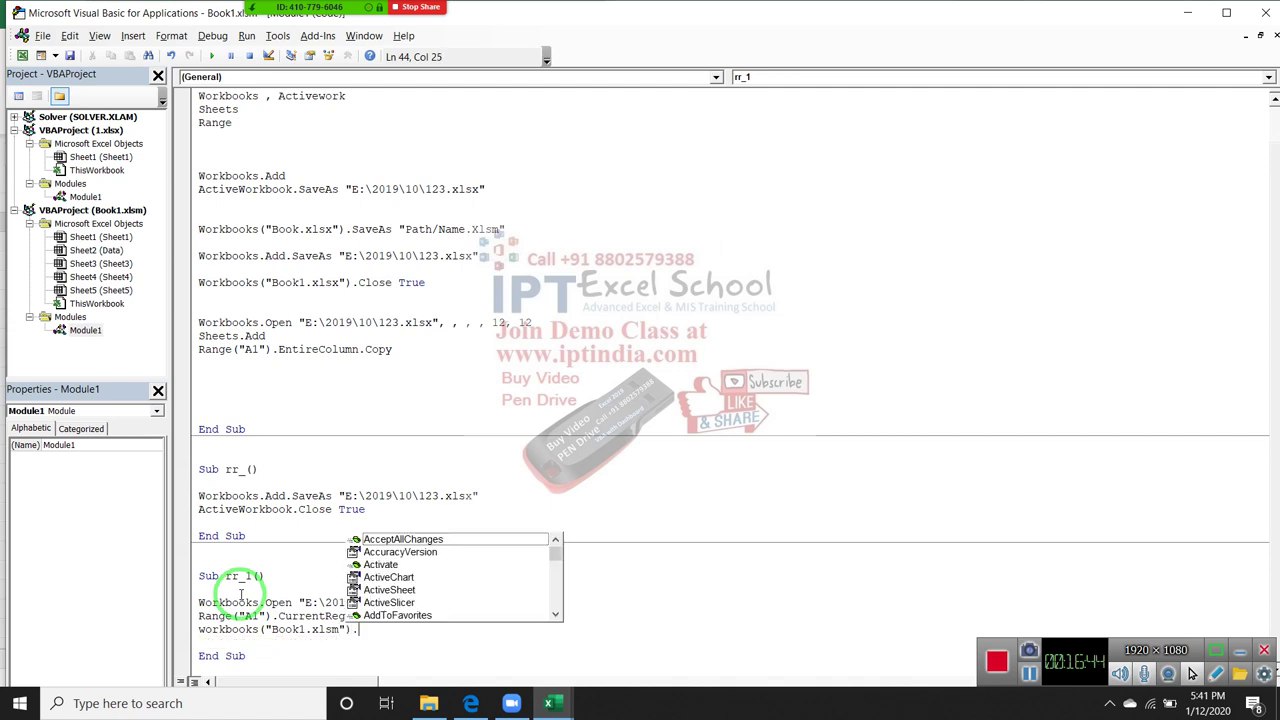
{"action": "key", "text": "Down"}
{"action": "key", "text": "Down"}
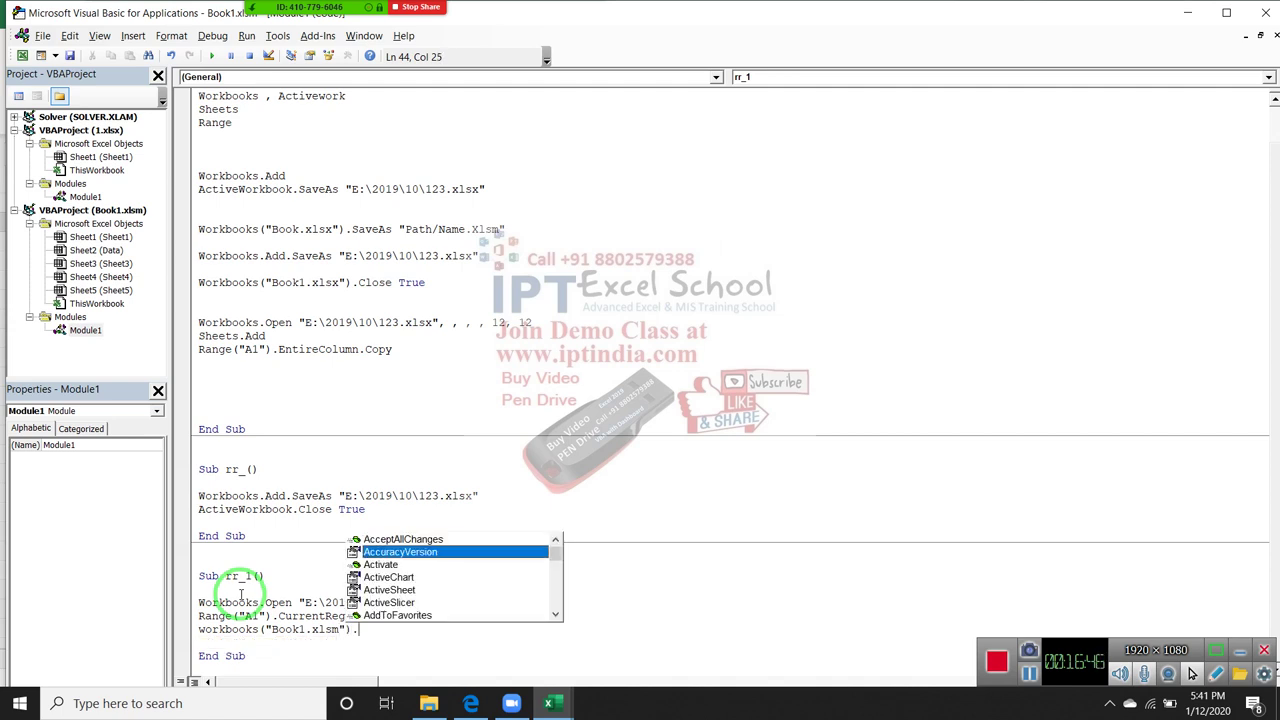
{"action": "key", "text": "Down"}
{"action": "key", "text": "Tab"}
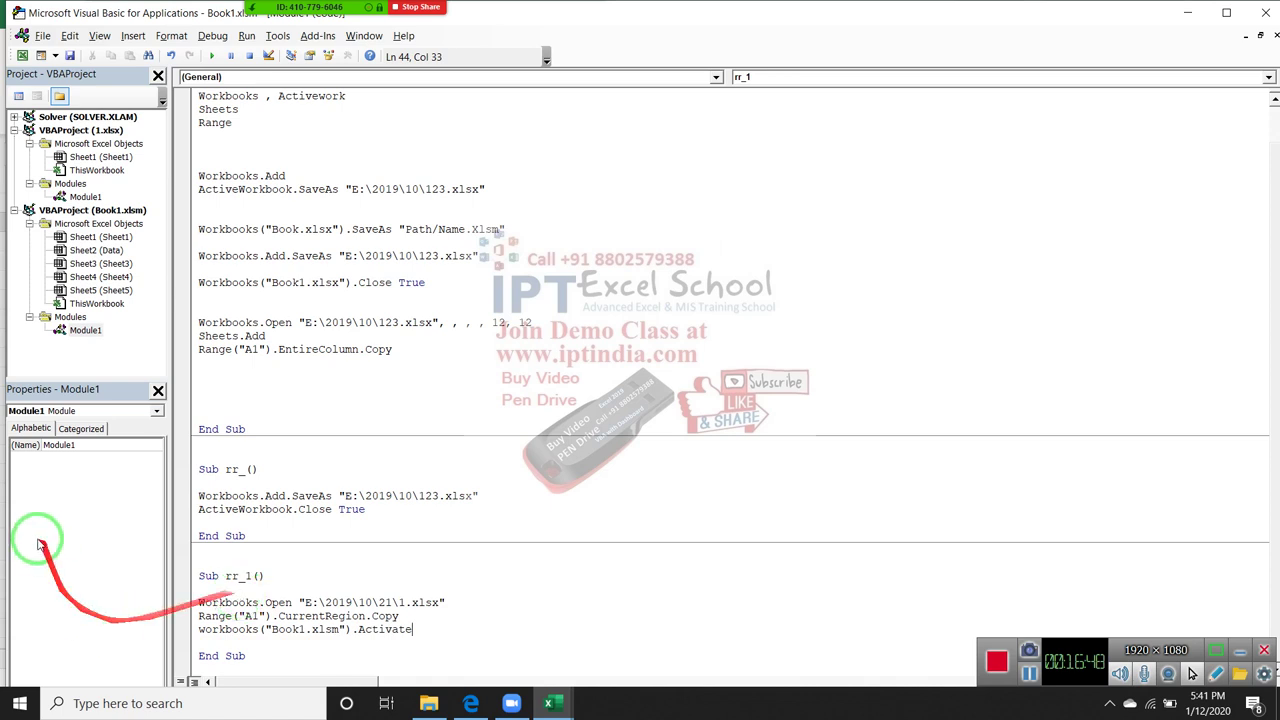
{"action": "left_click", "coordinate": [273, 377]}
- In rr, add Workbooks("Book1.xlsx").Activate after the Range("A1").EntireColumn.Copy line
{"action": "type", "text": "wo"}
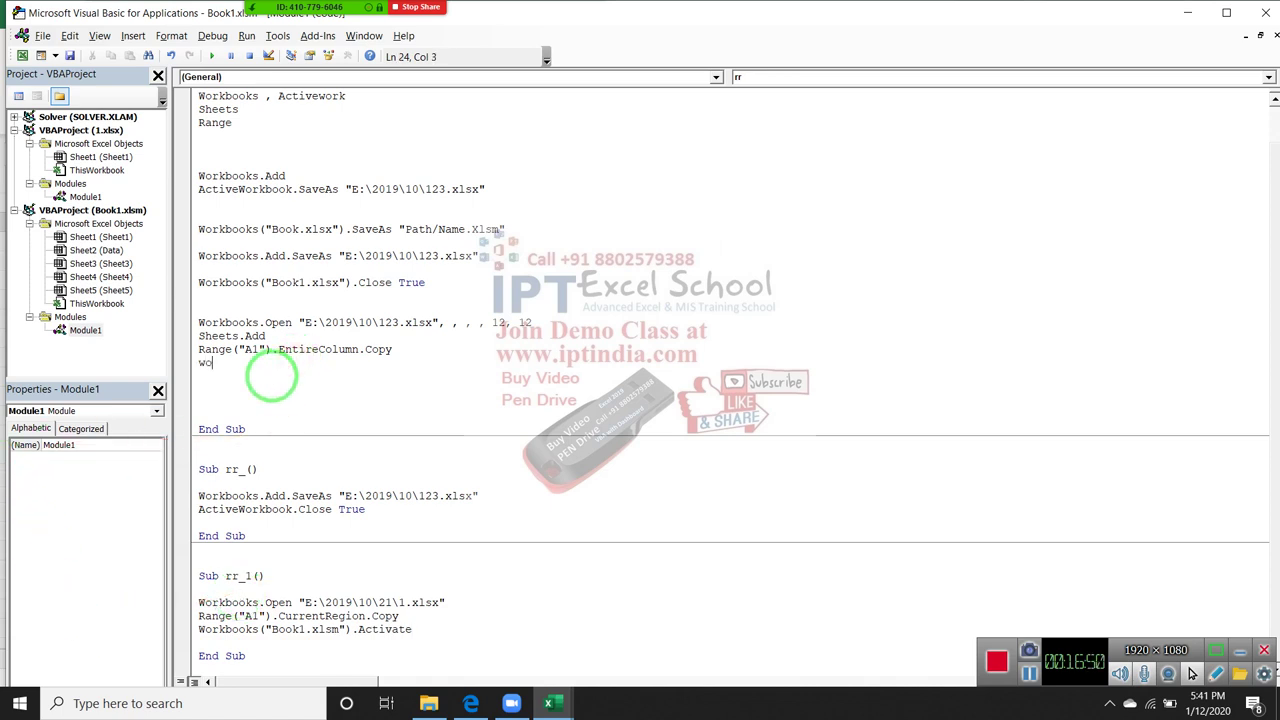
{"action": "type", "text": "r"}
{"action": "type", "text": "kboo"}
{"action": "type", "text": "ks(\""}
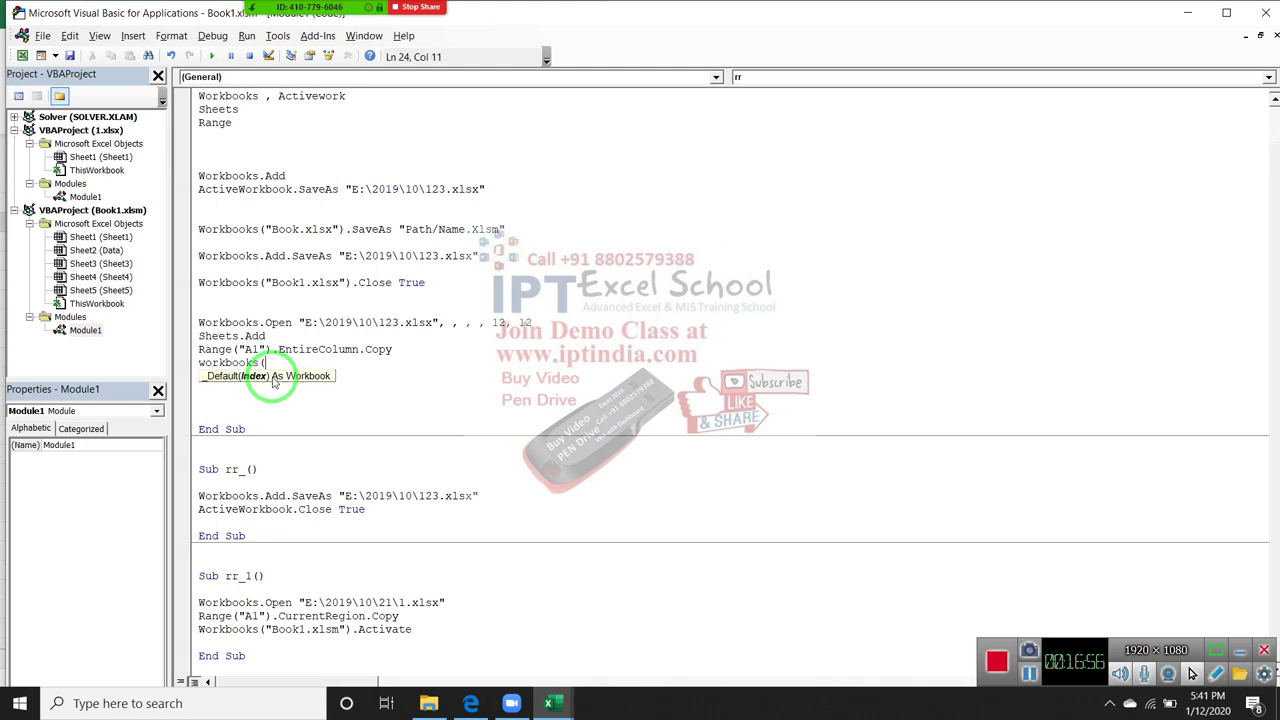
{"action": "type", "text": "Bo"}
{"action": "type", "text": "ok1.x"}
{"action": "type", "text": "lsx"}
{"action": "type", "text": "\")."}
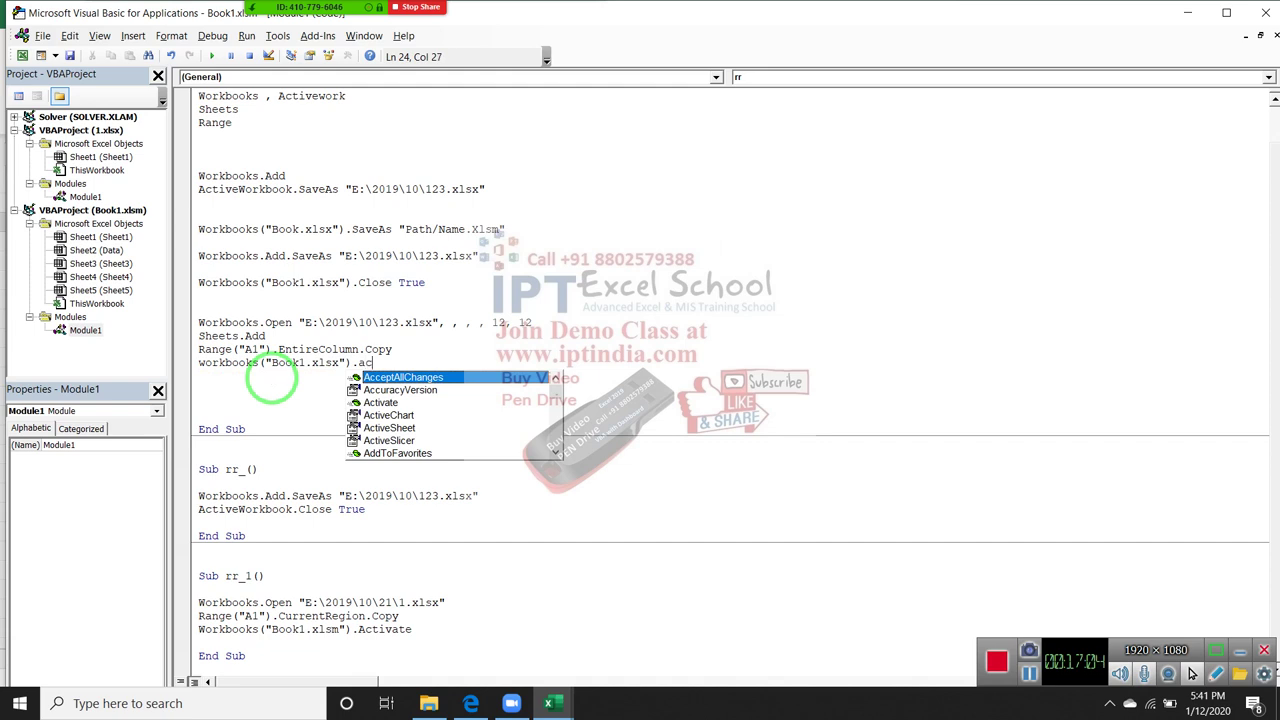
{"action": "type", "text": "ac"}
{"action": "key", "text": "Tab"}
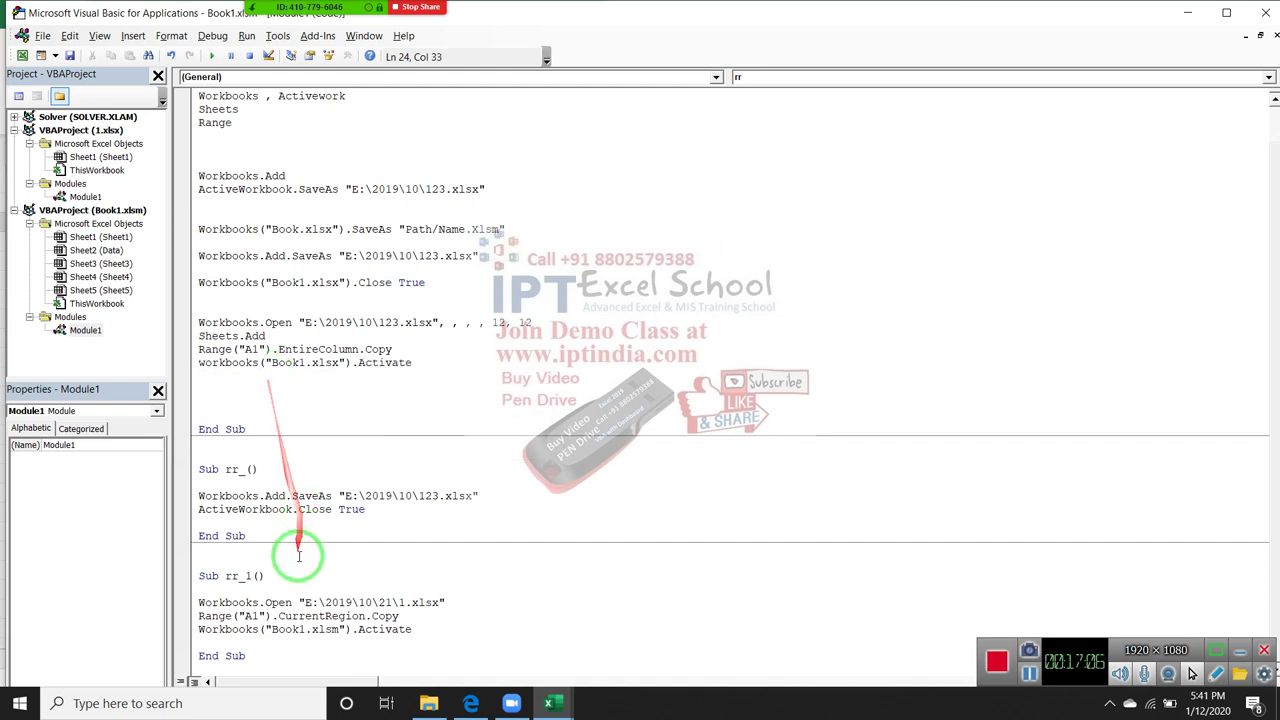
{"action": "left_click", "coordinate": [227, 630]}
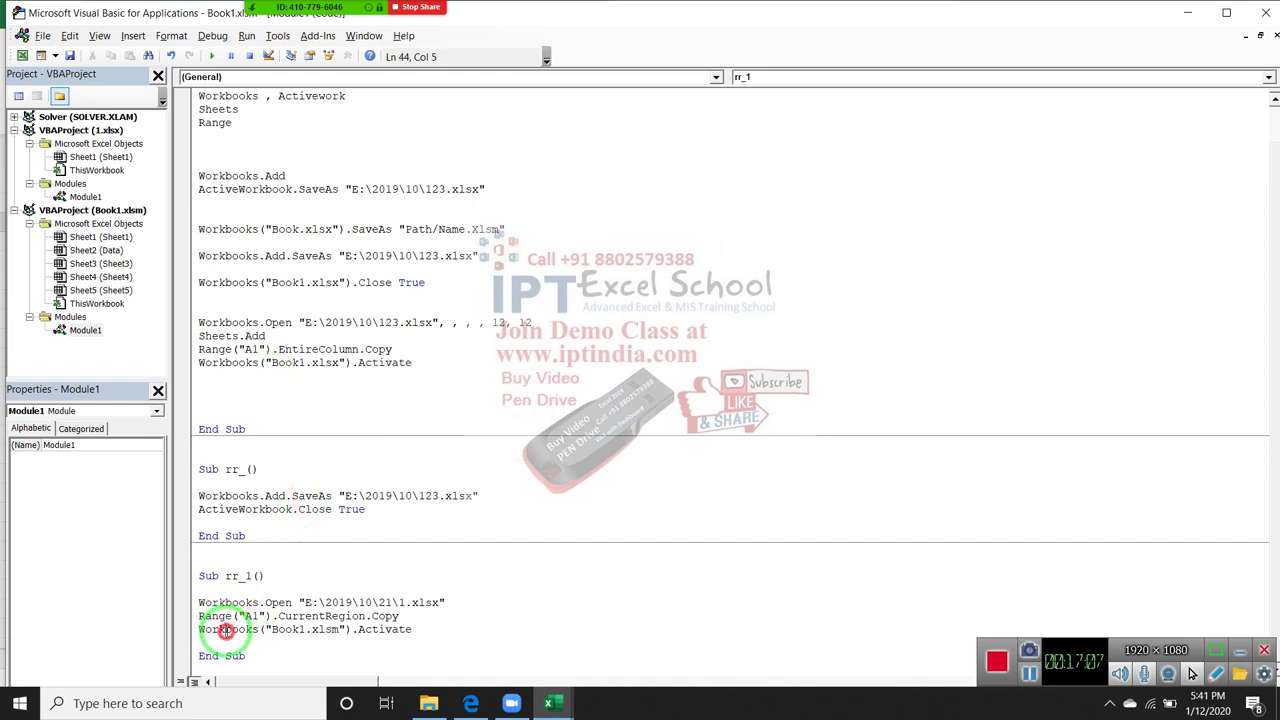
{"action": "left_click", "coordinate": [290, 641]}
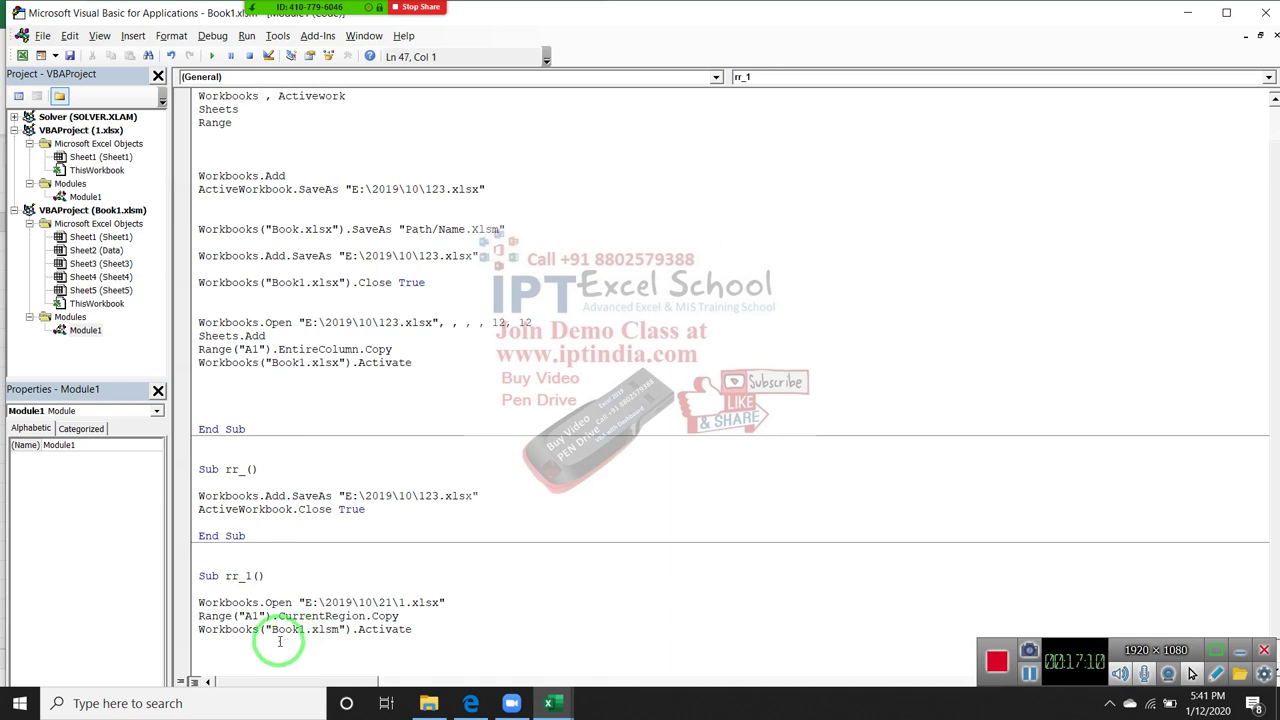
- In rr_1, add Sheets("Data").Select and Range("A1").PasteSpecial xlPasteAll
{"action": "type", "text": "she"}
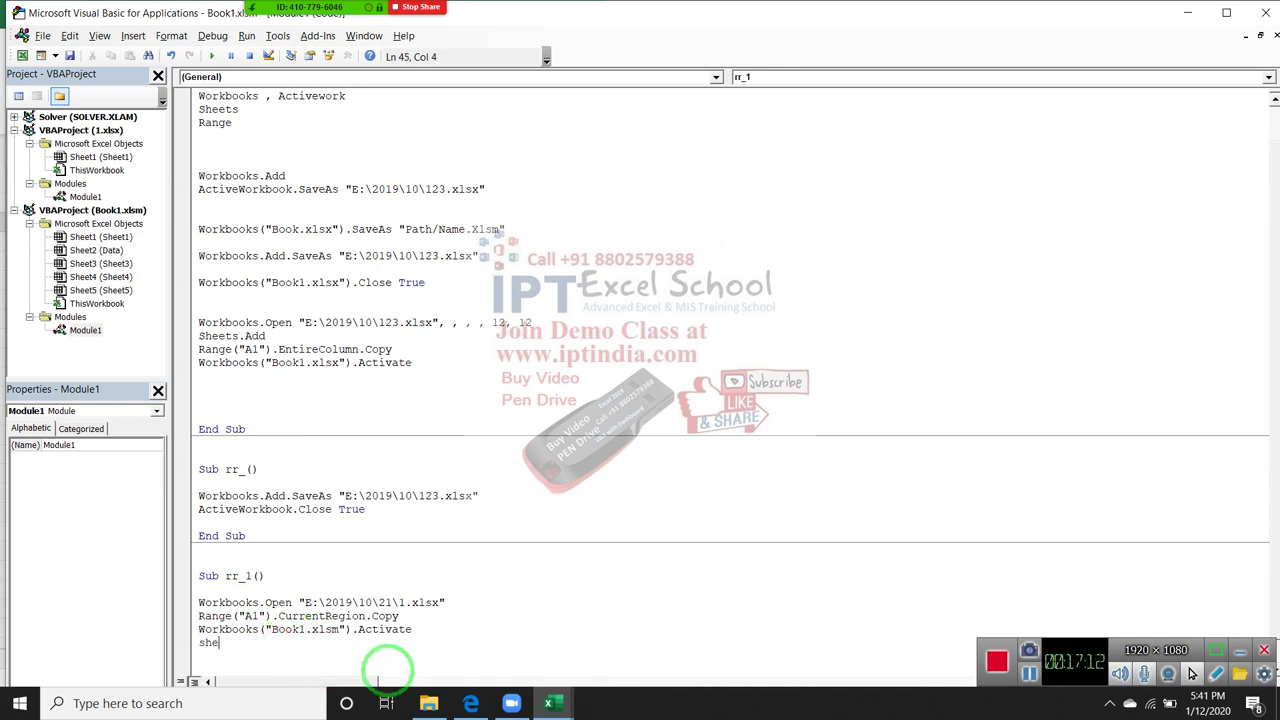
{"action": "type", "text": "ets("}
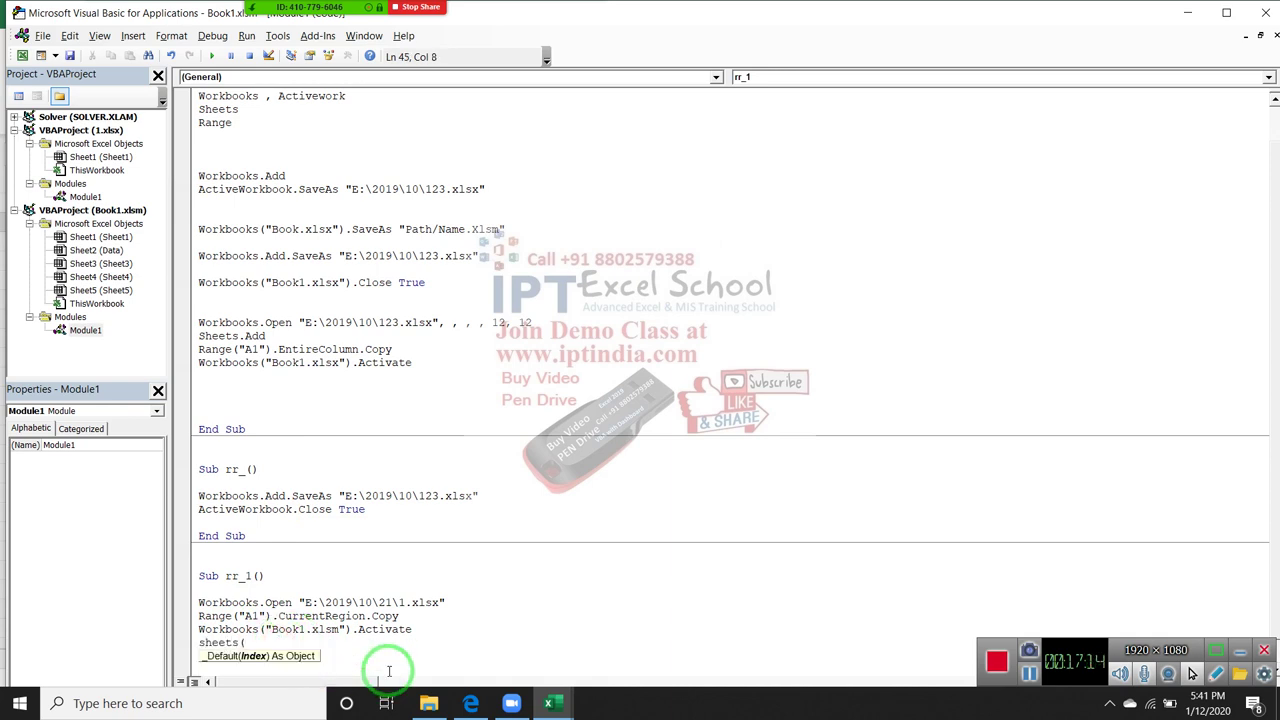
{"action": "type", "text": "\"Data"}
{"action": "type", "text": "\")."}
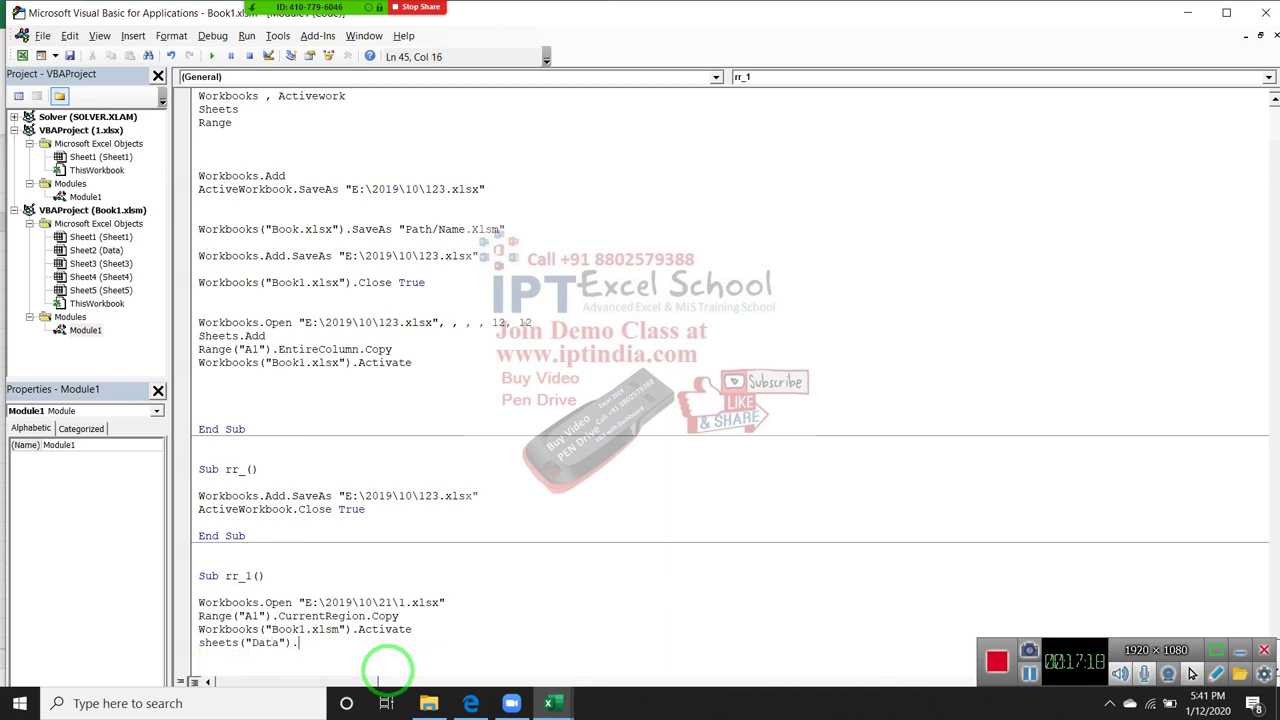
{"action": "type", "text": "selec"}
{"action": "type", "text": "range"}
{"action": "type", "text": "("}
{"action": "type", "text": "A"}
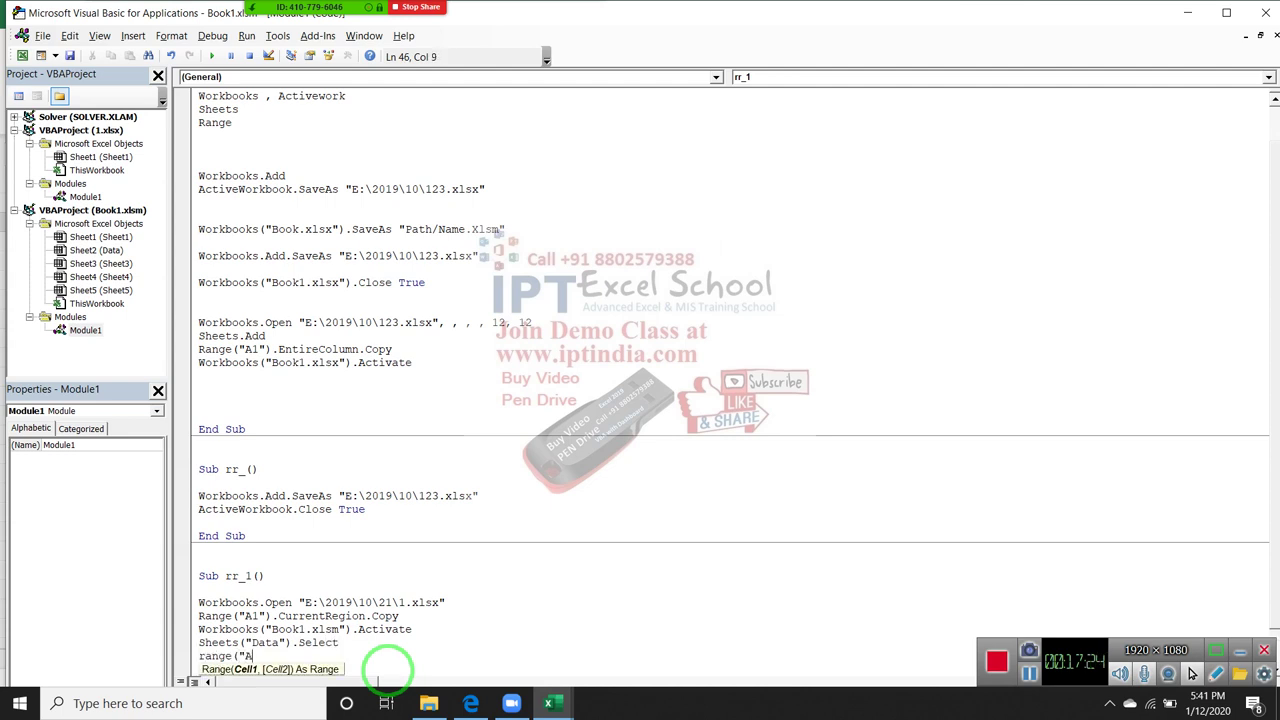
{"action": "type", "text": "1\")."}
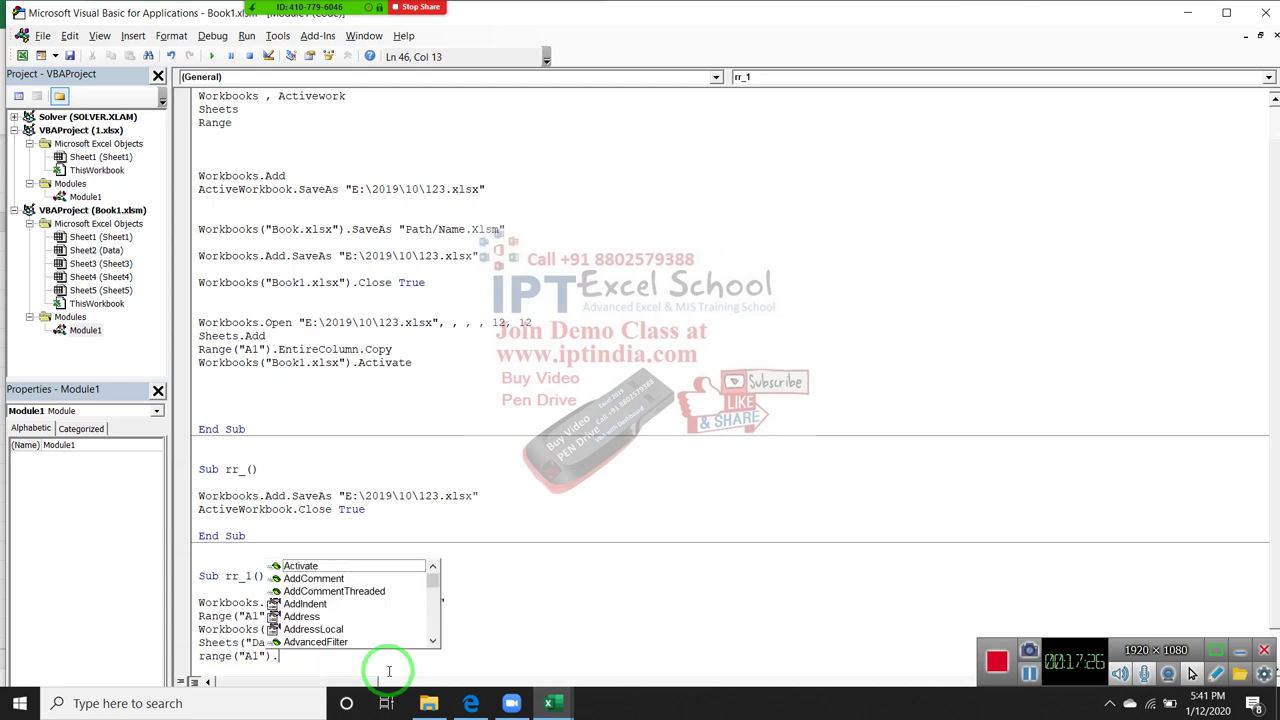
{"action": "type", "text": "p"}
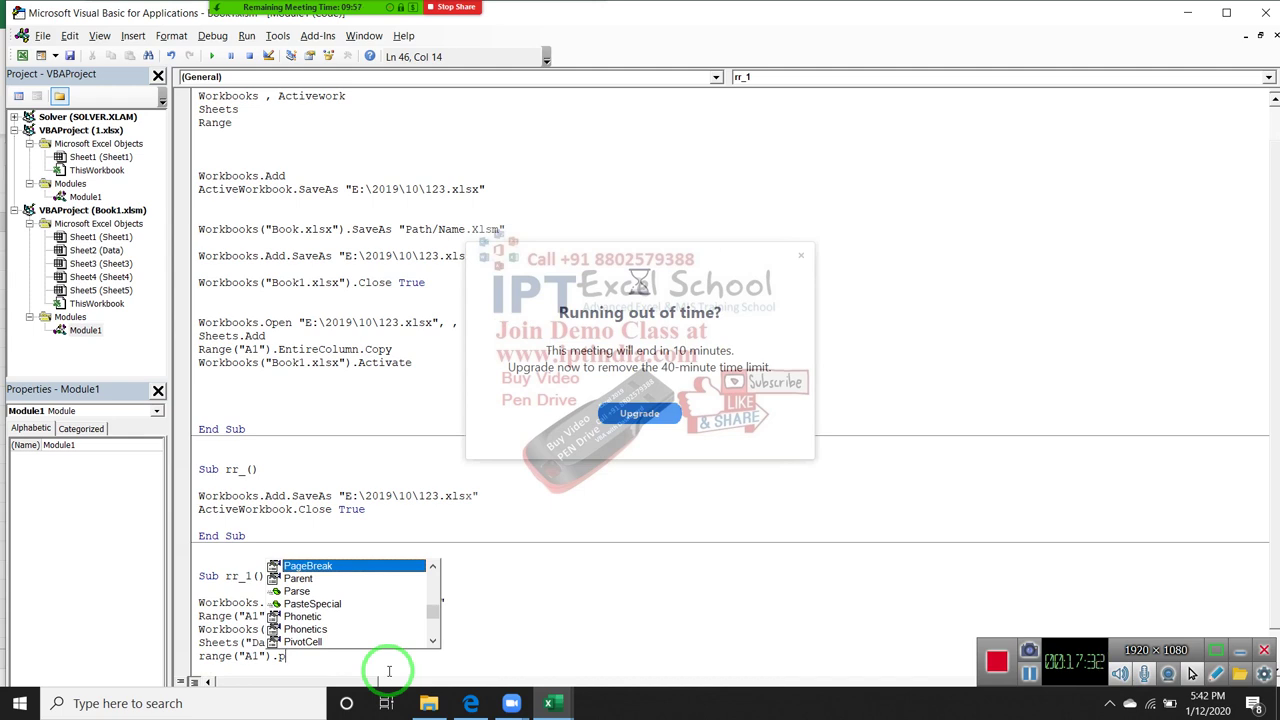
{"action": "key", "text": "Down"}
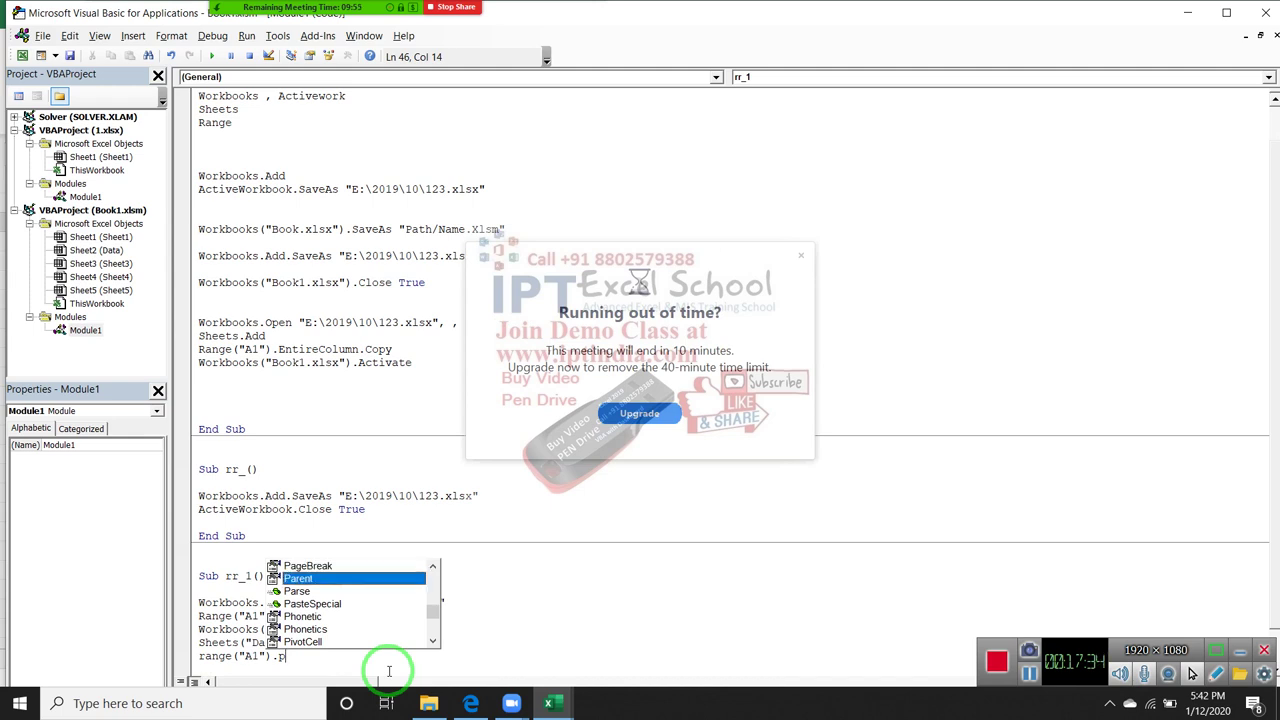
{"action": "key", "text": "Down"}
{"action": "key", "text": "Down"}
{"action": "key", "text": "Return"}
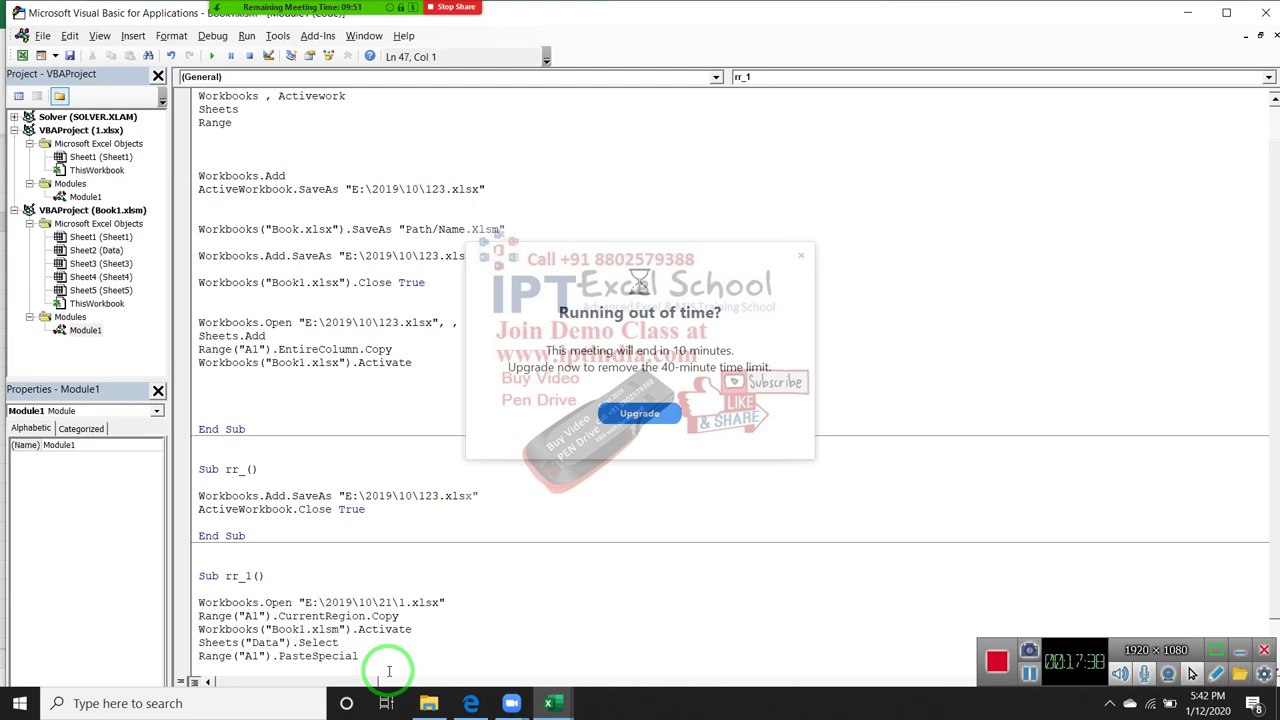
{"action": "key", "text": "BackSpace"}
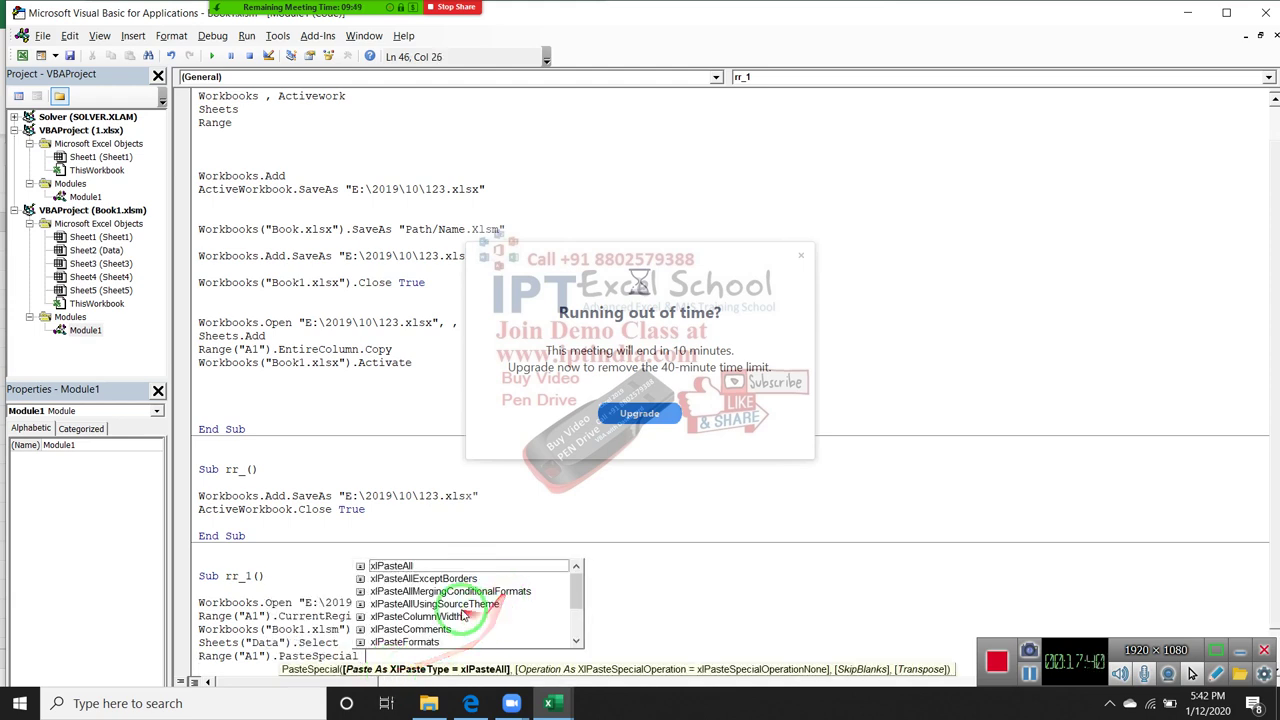
{"action": "left_click", "coordinate": [406, 566]}
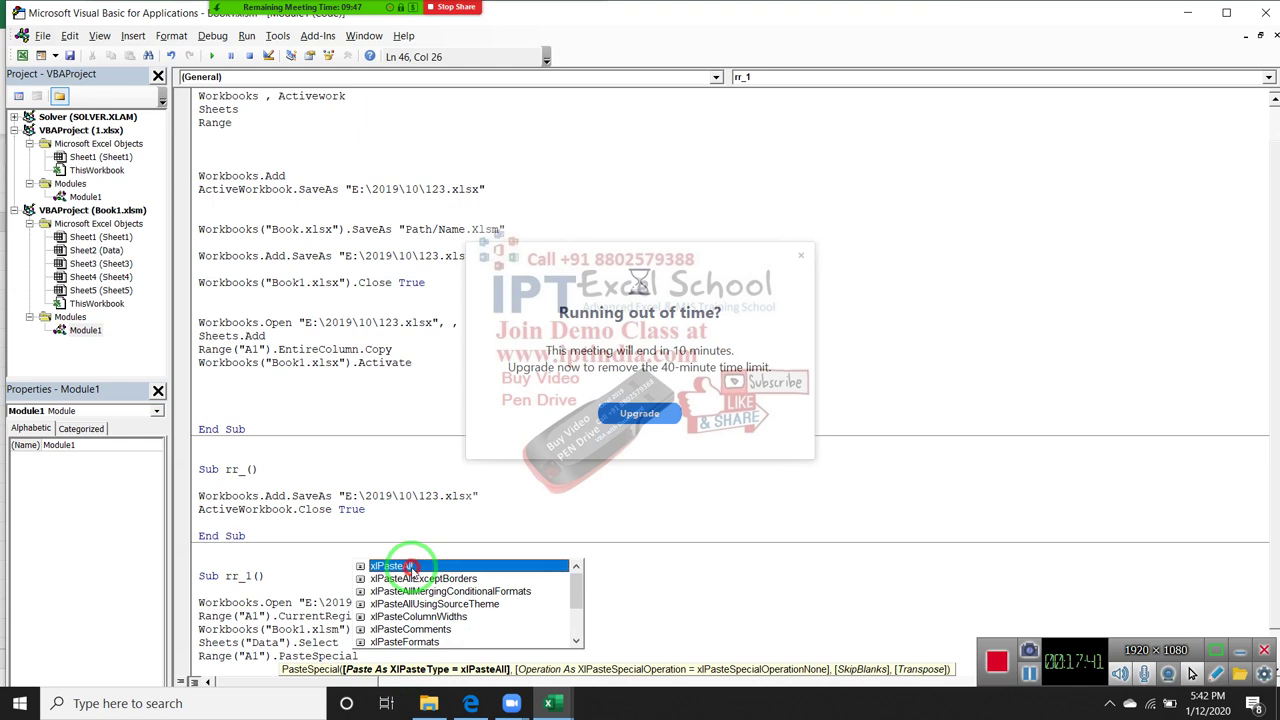
{"action": "left_click", "coordinate": [540, 628]}
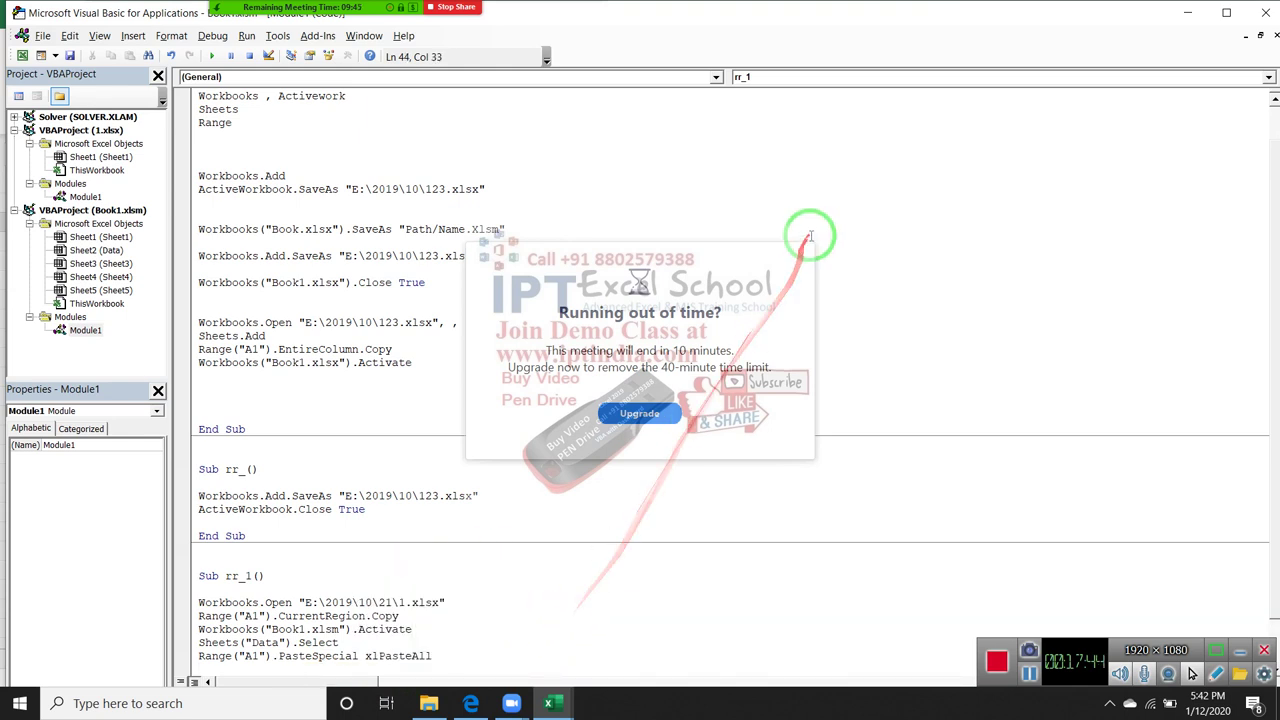
{"action": "scroll", "coordinate": [451, 583], "scroll_direction": "down", "scroll_amount": 2}
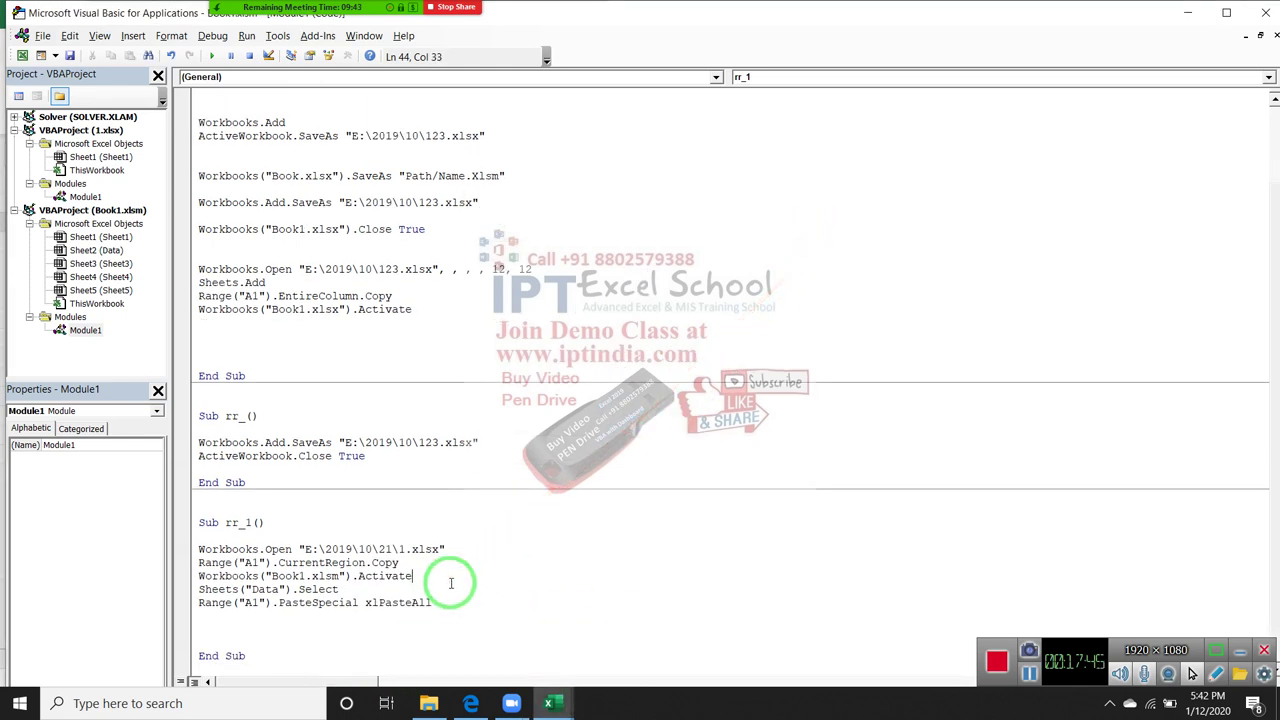
{"action": "left_click", "coordinate": [288, 625]}
{"action": "key", "text": "Return"}
{"action": "key", "text": "Return"}
{"action": "key", "text": "Up"}
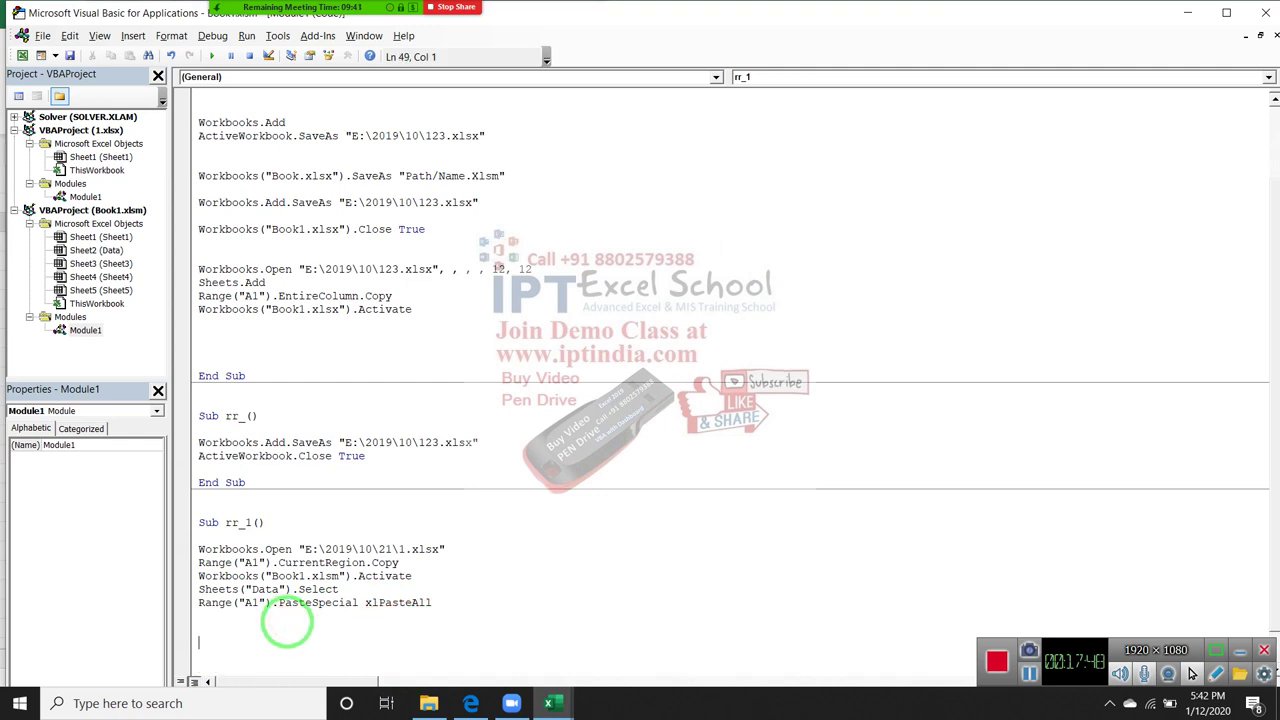
- Add a Workbooks("1.xlsx").Close False line after the paste and select the six rr_1 statements
{"action": "key", "text": "Down"}
{"action": "key", "text": "Down"}
{"action": "key", "text": "Down"}
{"action": "key", "text": "Down"}
{"action": "key", "text": "Down"}
{"action": "key", "text": "Down"}
{"action": "key", "text": "Down"}
{"action": "key", "text": "Up"}
{"action": "type", "text": "workbo"}
{"action": "type", "text": "oks("}
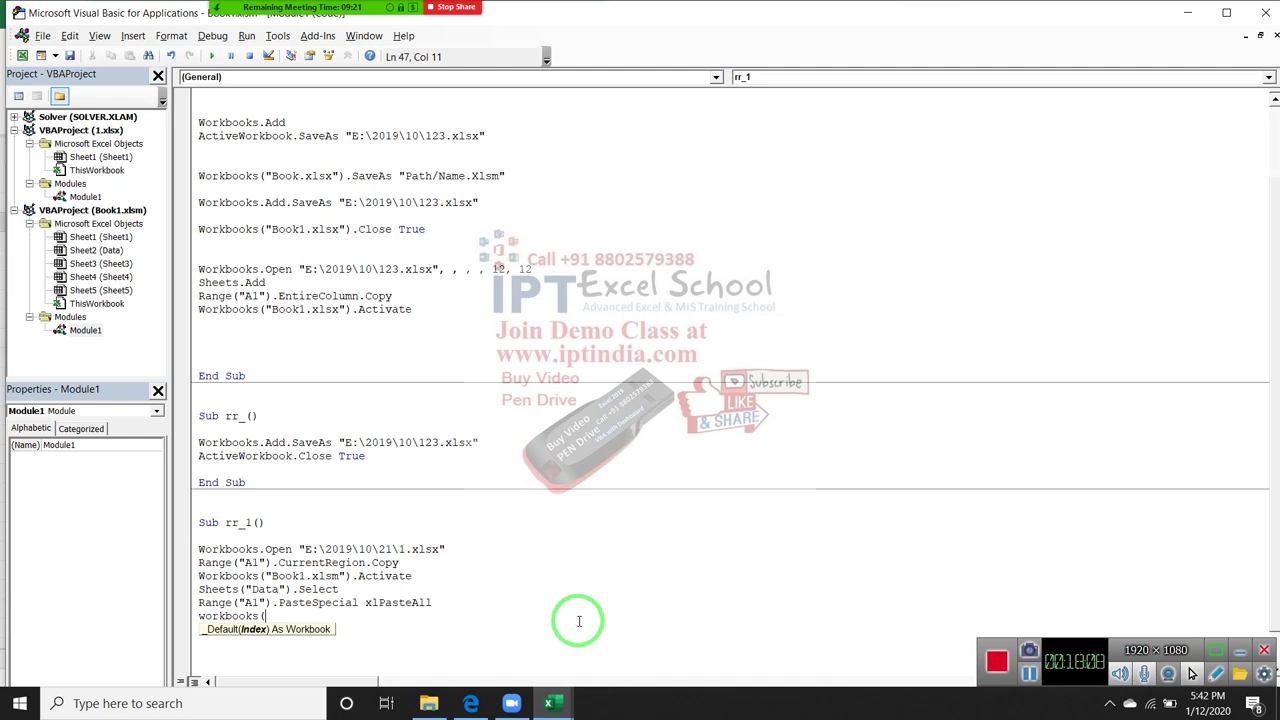
{"action": "type", "text": "\""}
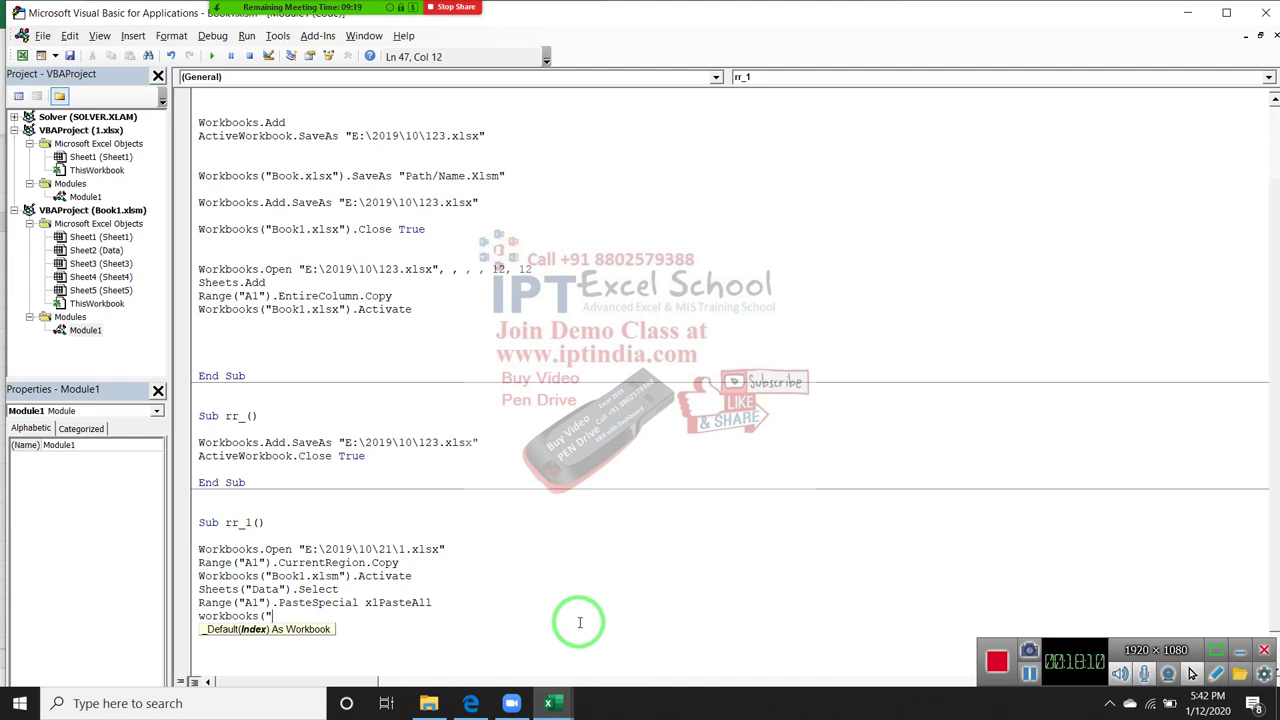
{"action": "type", "text": "1.xls"}
{"action": "type", "text": "x\")"}
{"action": "type", "text": ".clo"}
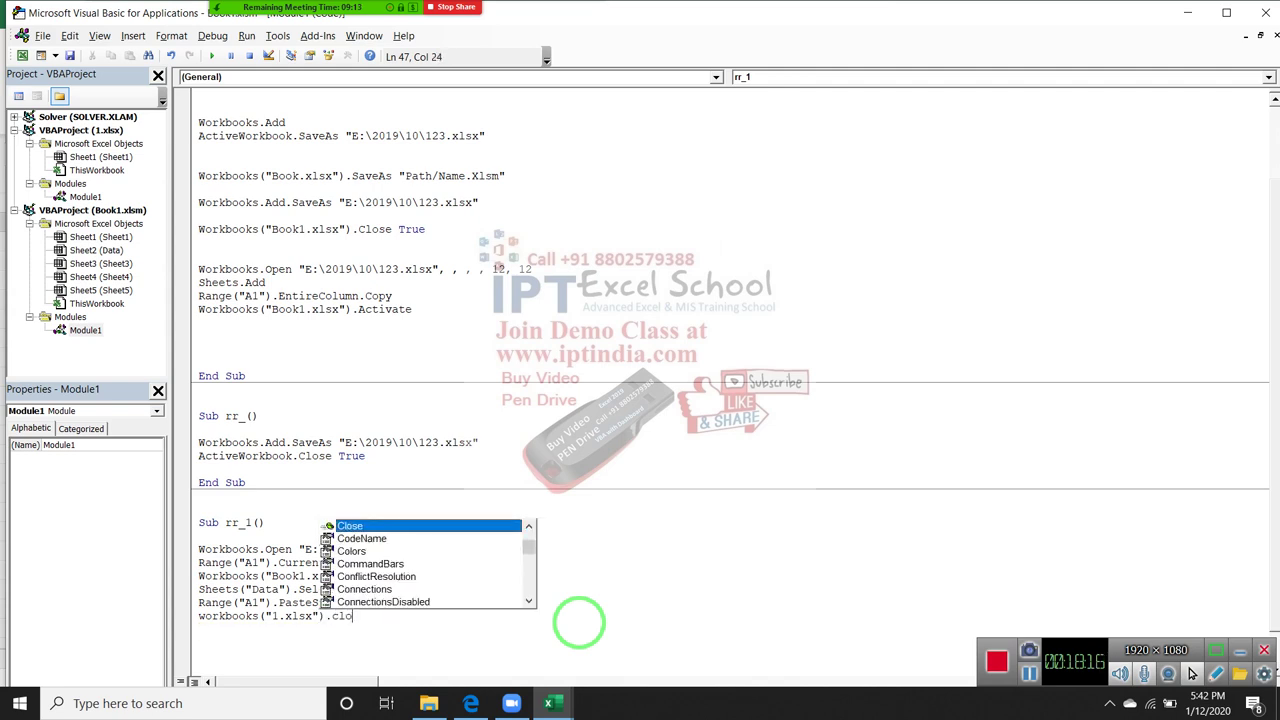
{"action": "key", "text": "Tab"}
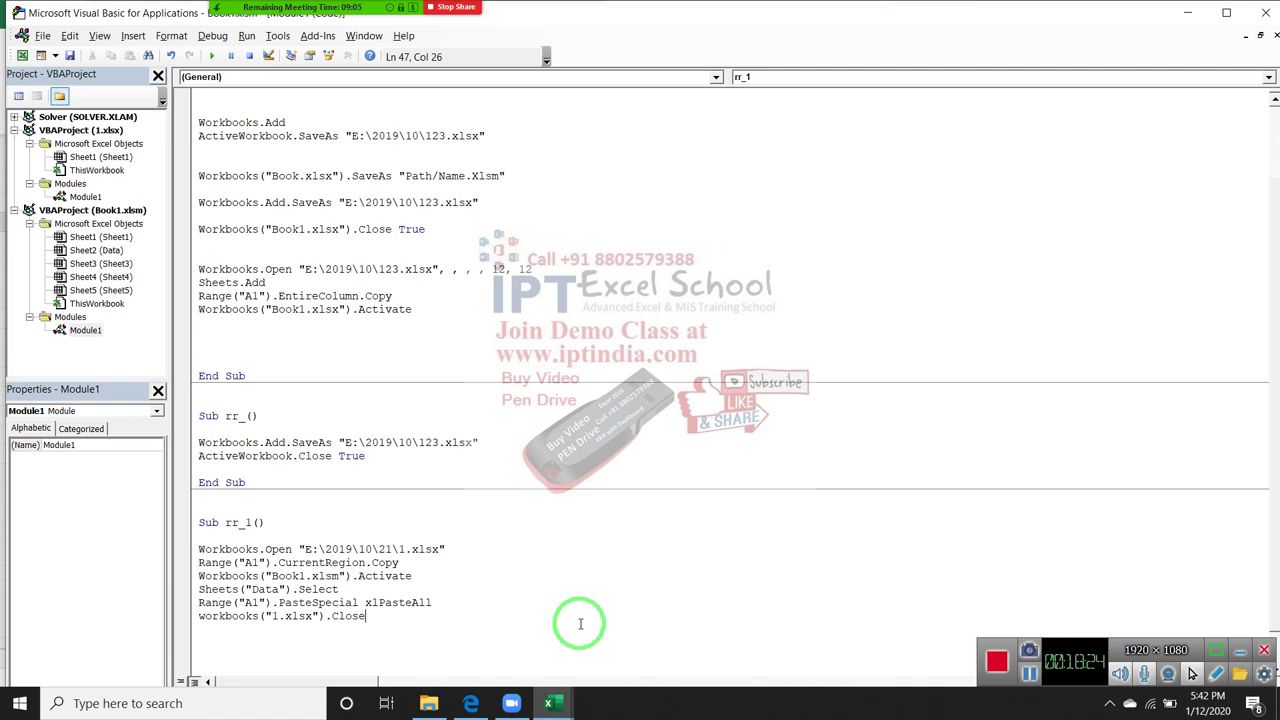
{"action": "type", "text": "Fa"}
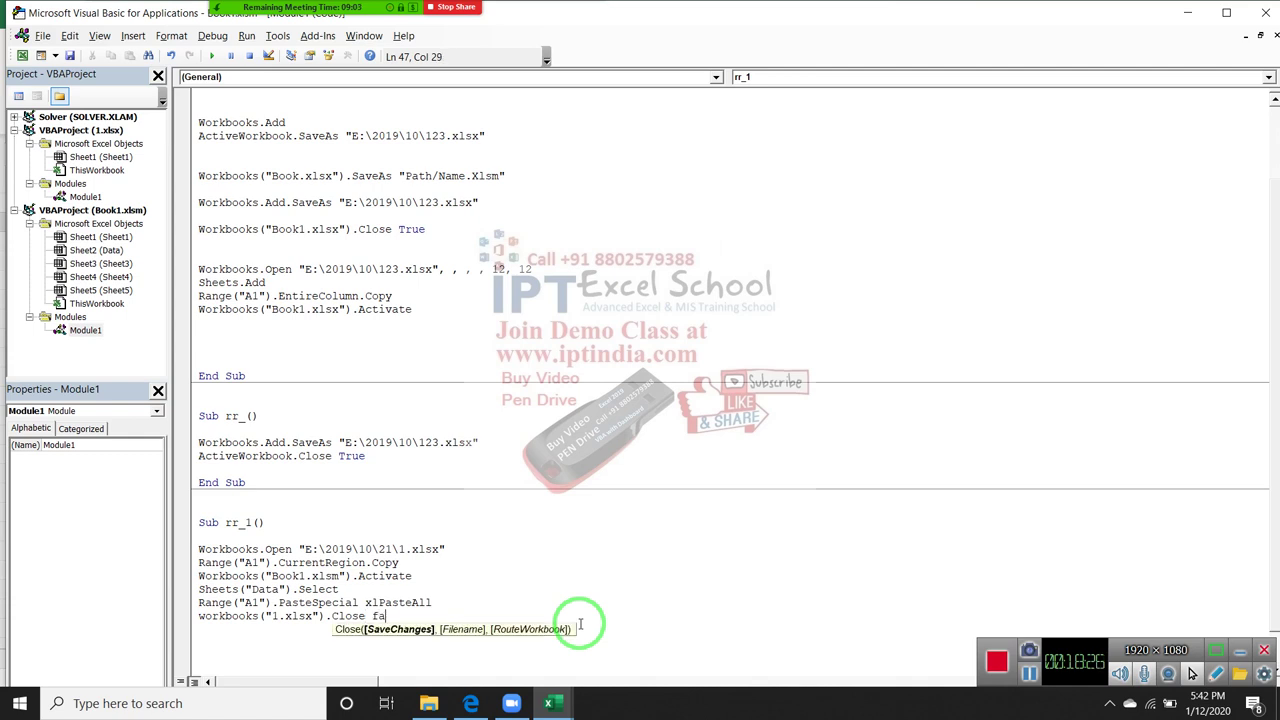
{"action": "type", "text": "lse"}
{"action": "key", "text": "Return"}
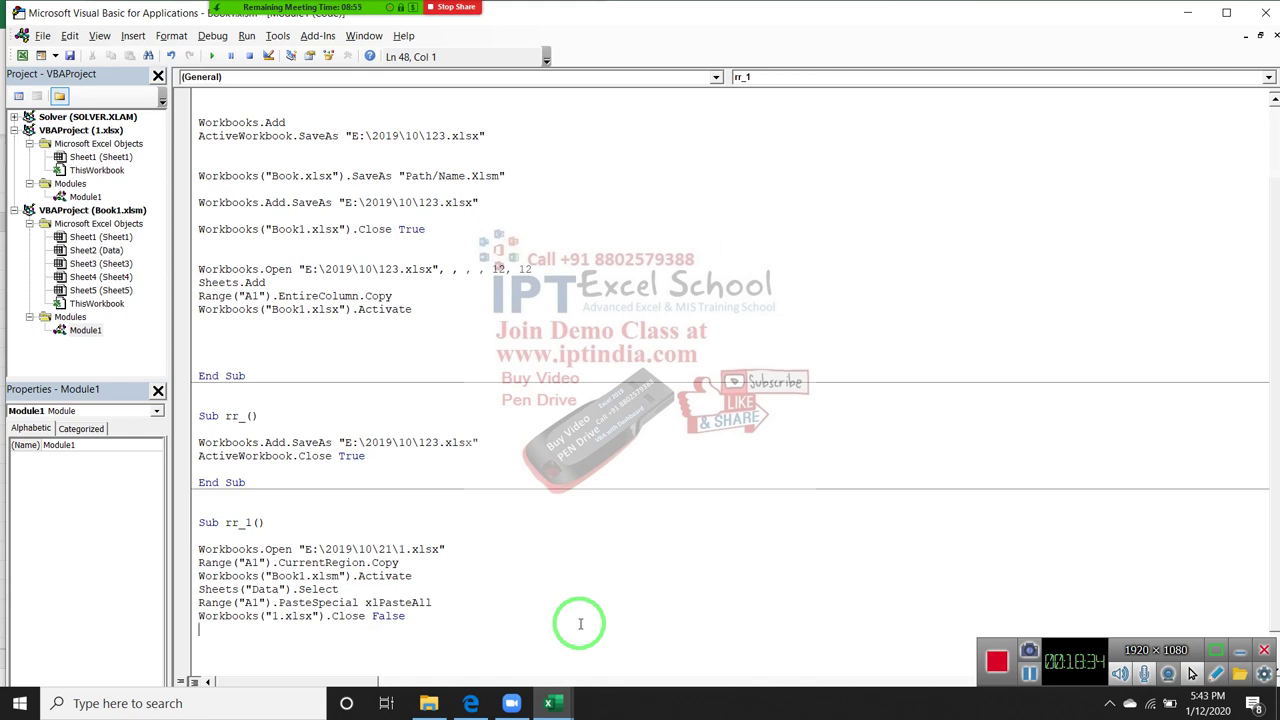
{"action": "scroll", "coordinate": [580, 623], "scroll_direction": "down", "scroll_amount": 1}
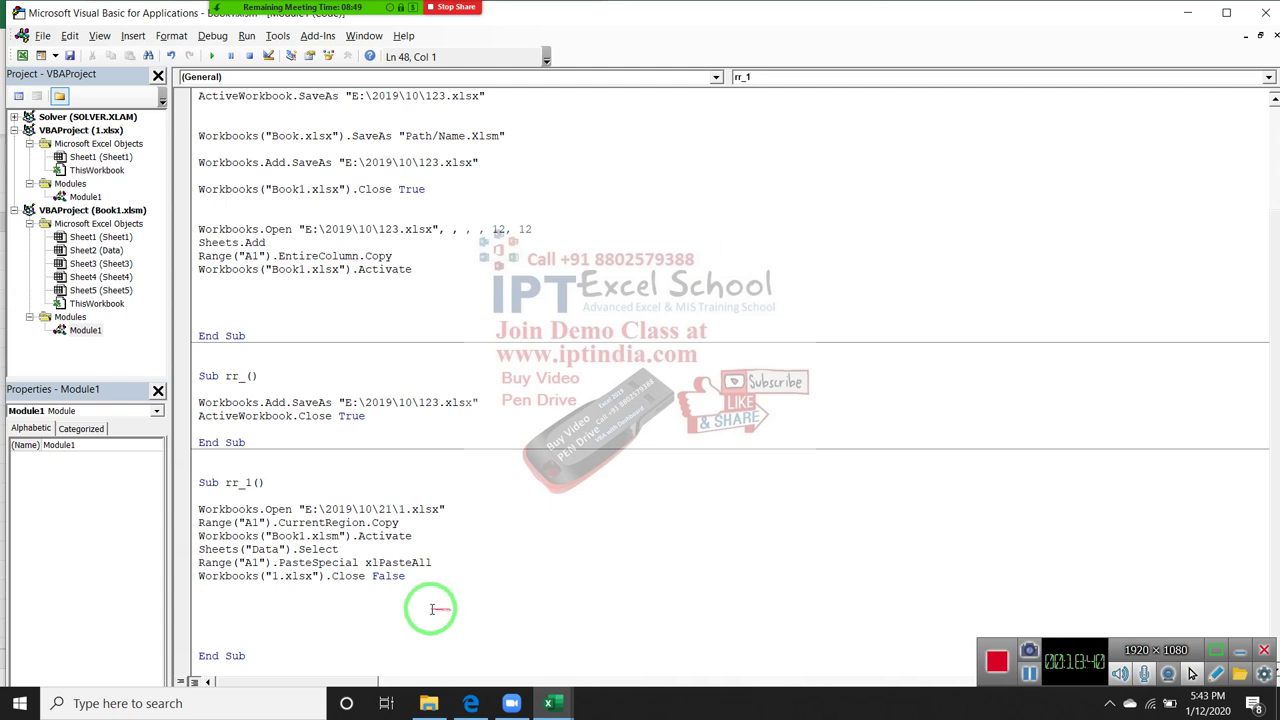
{"action": "mouse_move", "coordinate": [405, 578]}
{"action": "left_mouse_down"}
{"action": "mouse_move", "coordinate": [212, 549]}
{"action": "mouse_move", "coordinate": [185, 515]}
{"action": "left_mouse_up"}
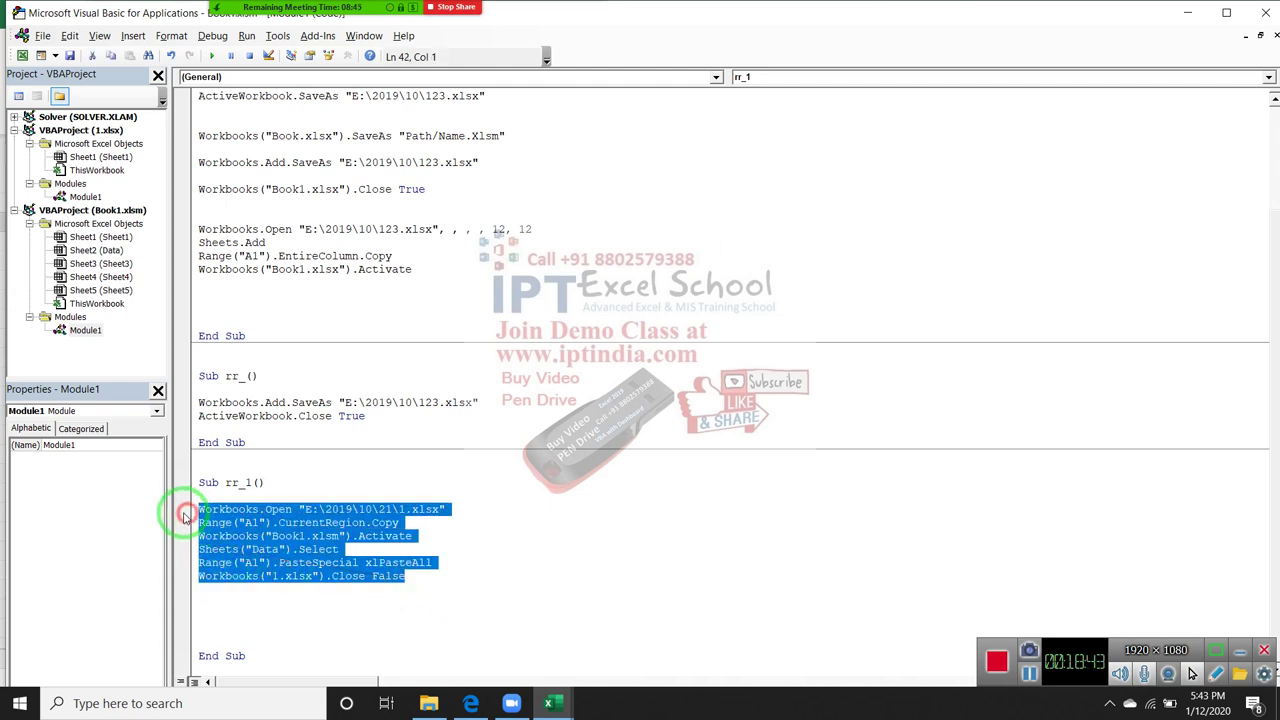
- Paste a second copy of the six rr_1 lines and change its Open path to 2.xlsx
{"action": "key", "text": "ctrl+c"}
{"action": "left_click", "coordinate": [200, 602]}
{"action": "key", "text": "ctrl+v"}
{"action": "scroll", "coordinate": [300, 600], "scroll_direction": "down", "scroll_amount": 2}
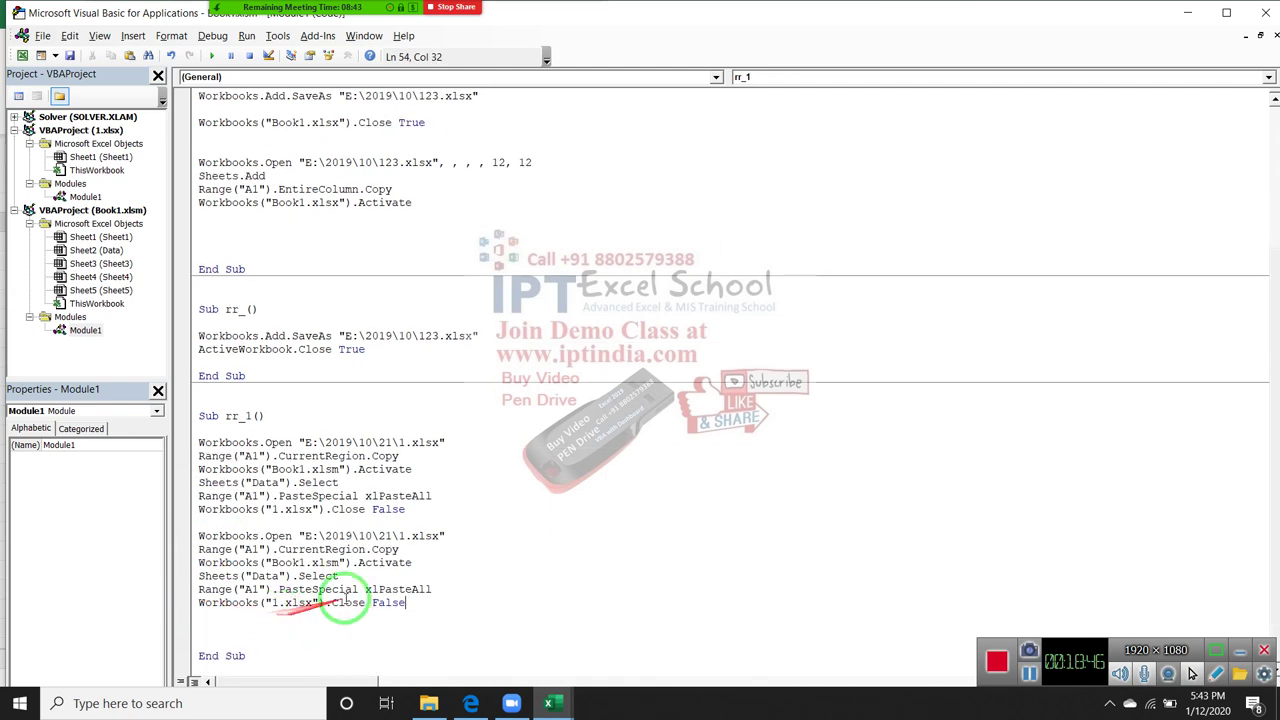
{"action": "double_click", "coordinate": [401, 536]}
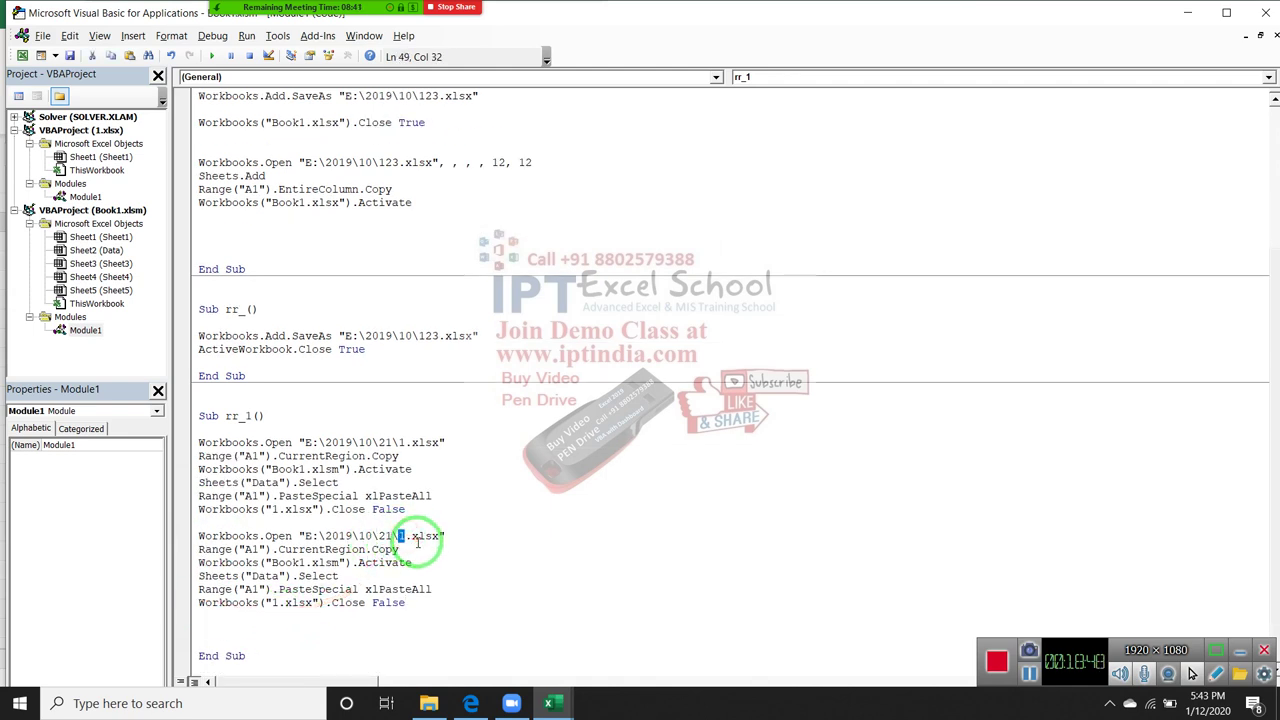
{"action": "type", "text": "2"}
{"action": "left_click", "coordinate": [330, 614]}
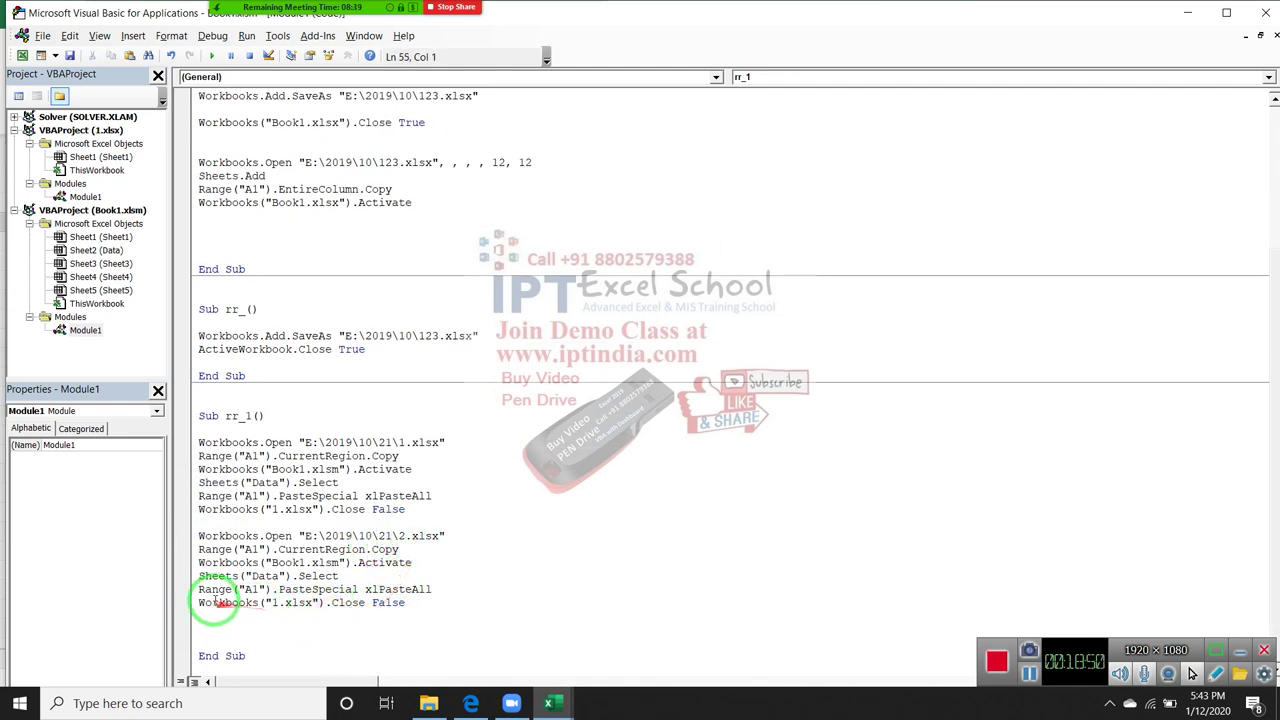
- Delete the PasteSpecial line from the copied 2.xlsx block
{"action": "mouse_move", "coordinate": [198, 589]}
{"action": "left_mouse_down"}
{"action": "mouse_move", "coordinate": [432, 589]}
{"action": "mouse_move", "coordinate": [178, 591]}
{"action": "left_mouse_up"}
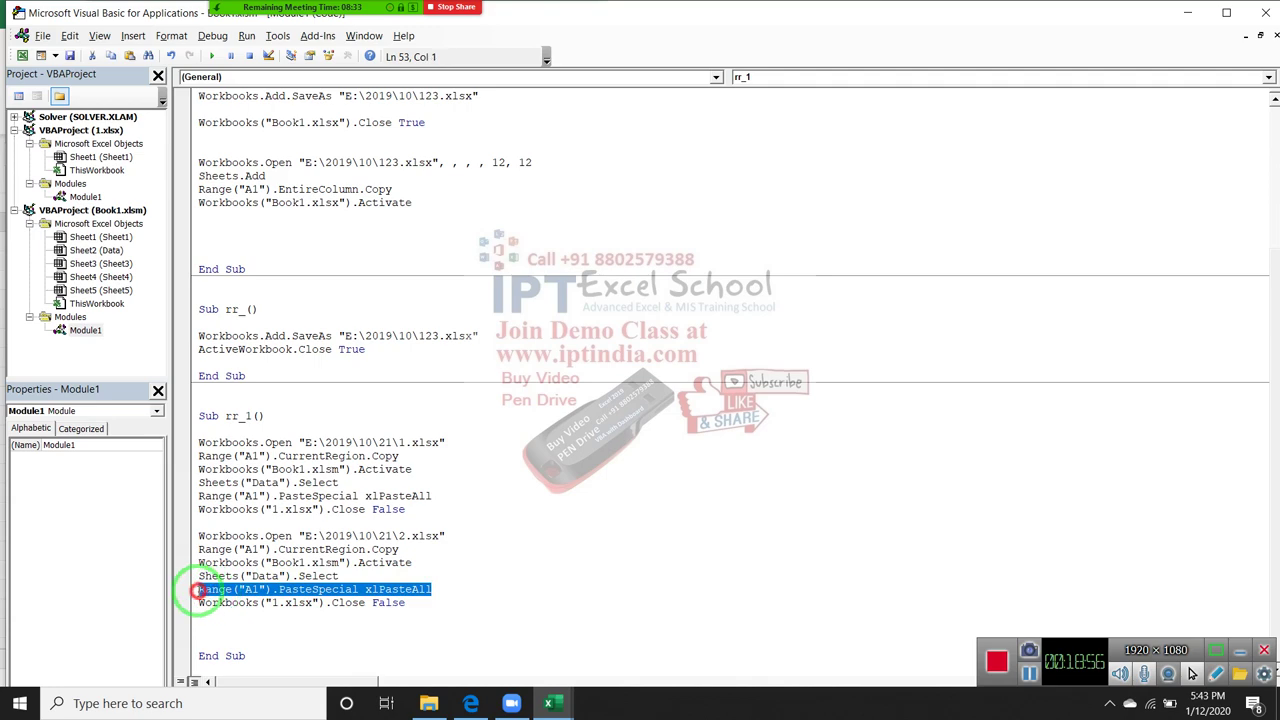
{"action": "key", "text": "Delete"}
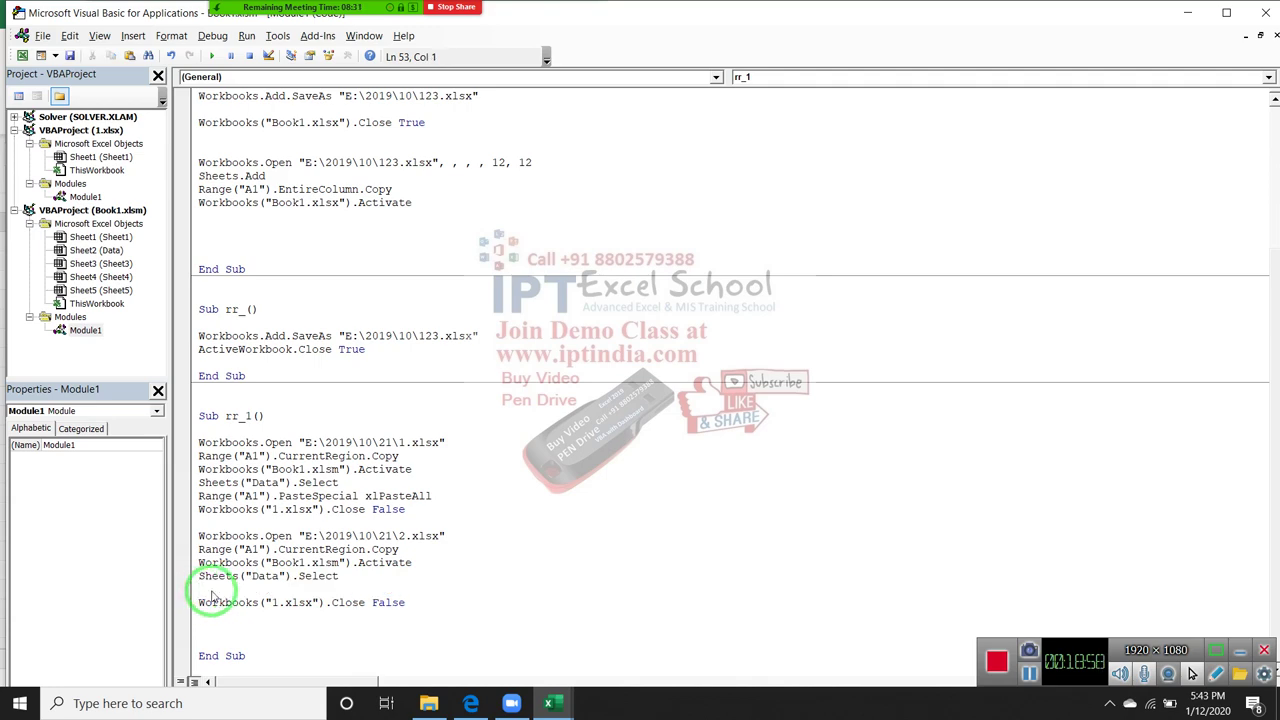
{"action": "key", "text": "alt+F11"}
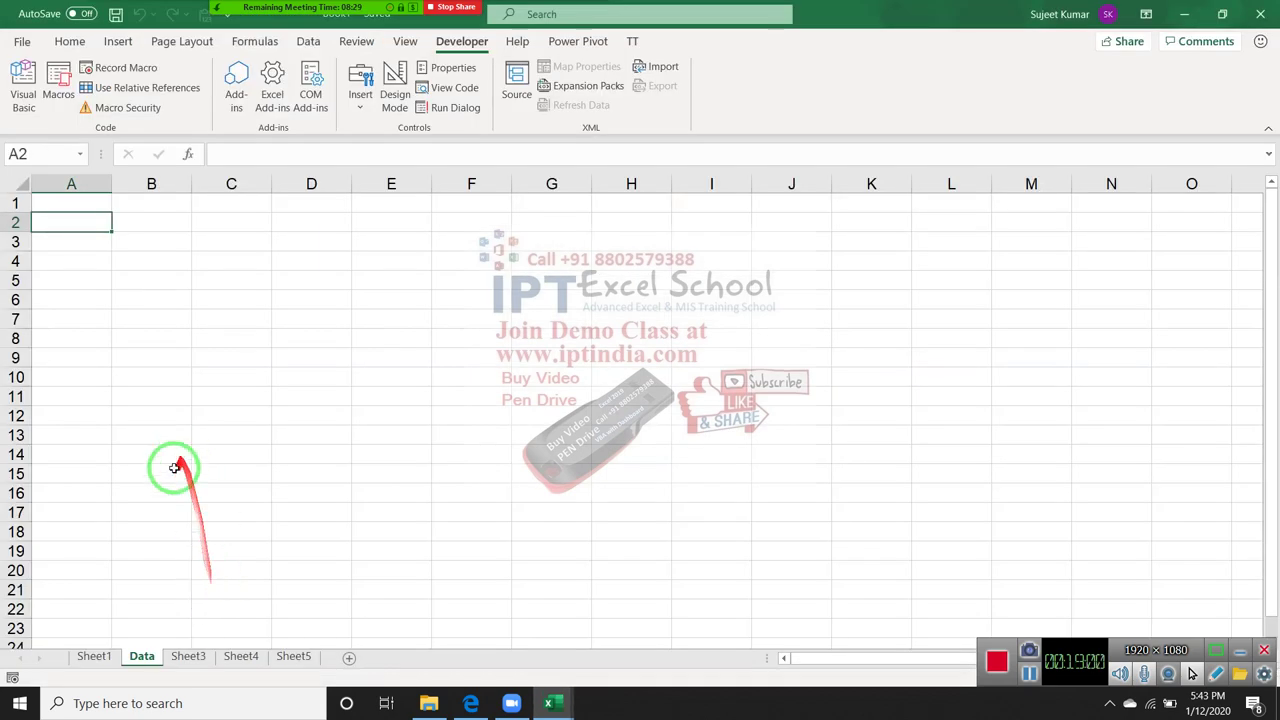
- Check in 1.xlsx where column A's data ends below A1, then return to the code
{"action": "key", "text": "alt+Tab"}
{"action": "key", "text": "Tab"}
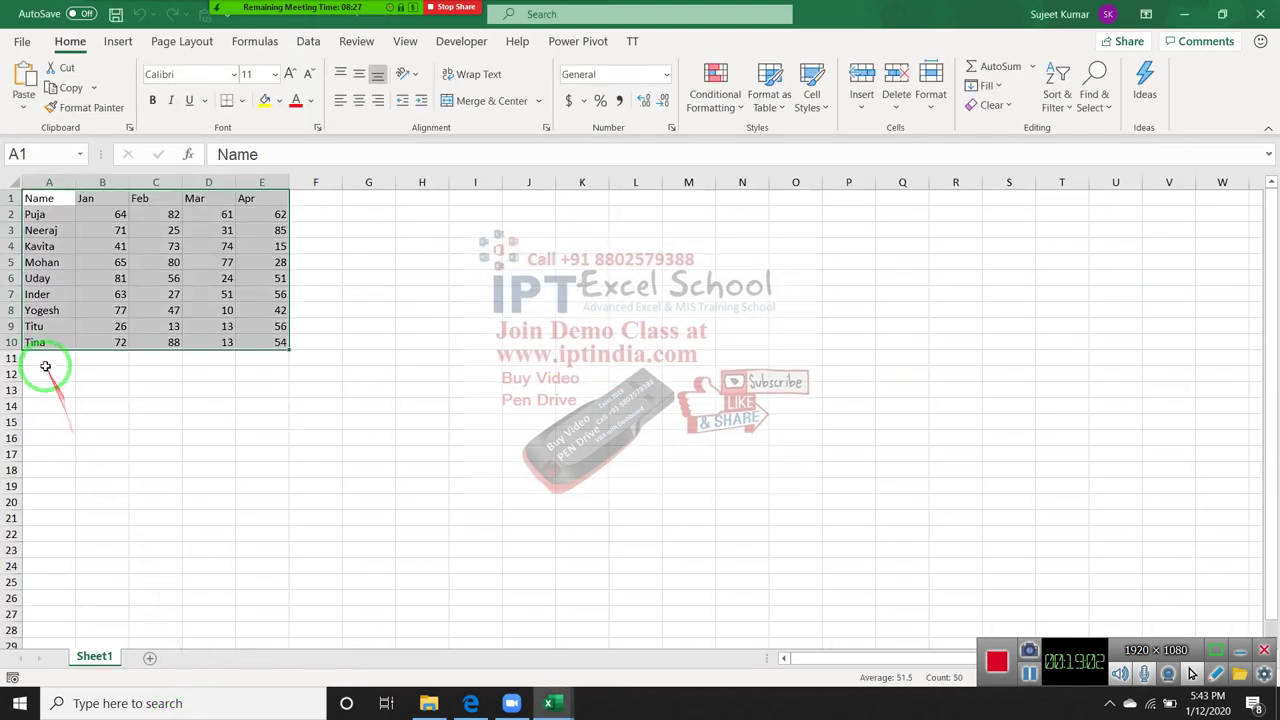
{"action": "left_click", "coordinate": [44, 368]}
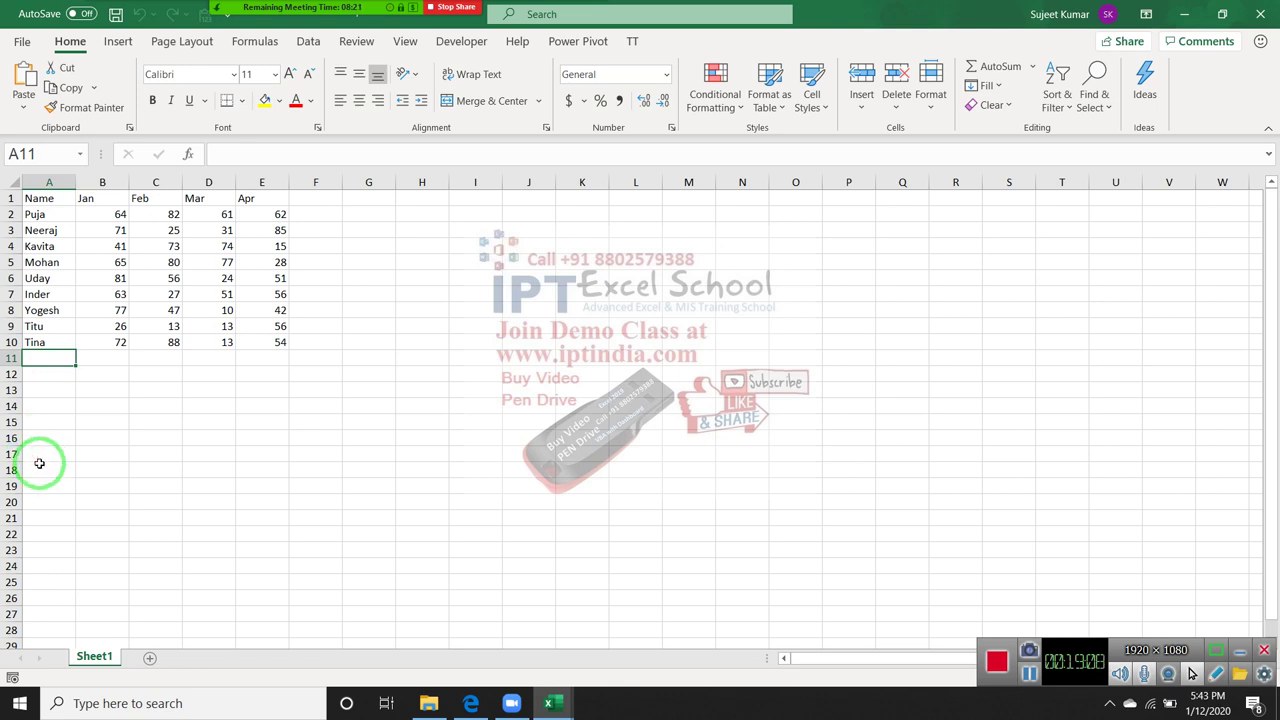
{"action": "left_click", "coordinate": [48, 200]}
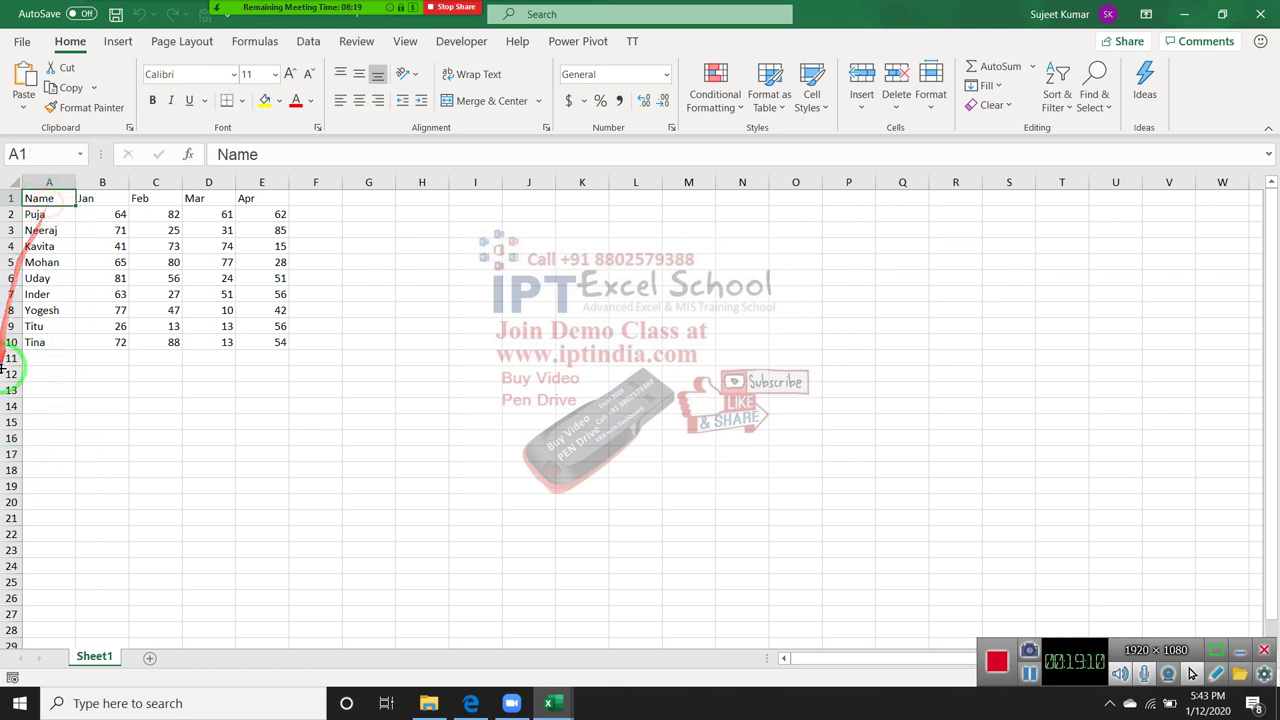
{"action": "key", "text": "ctrl+Down"}
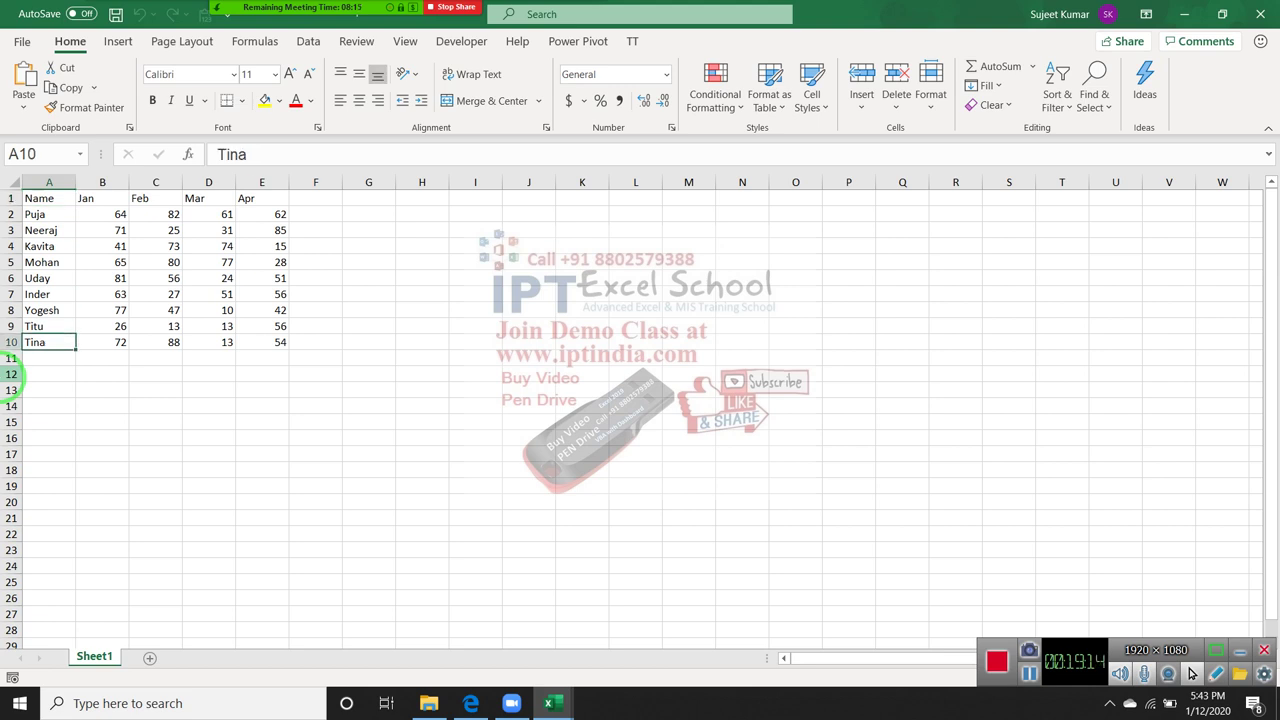
{"action": "key", "text": "Down"}
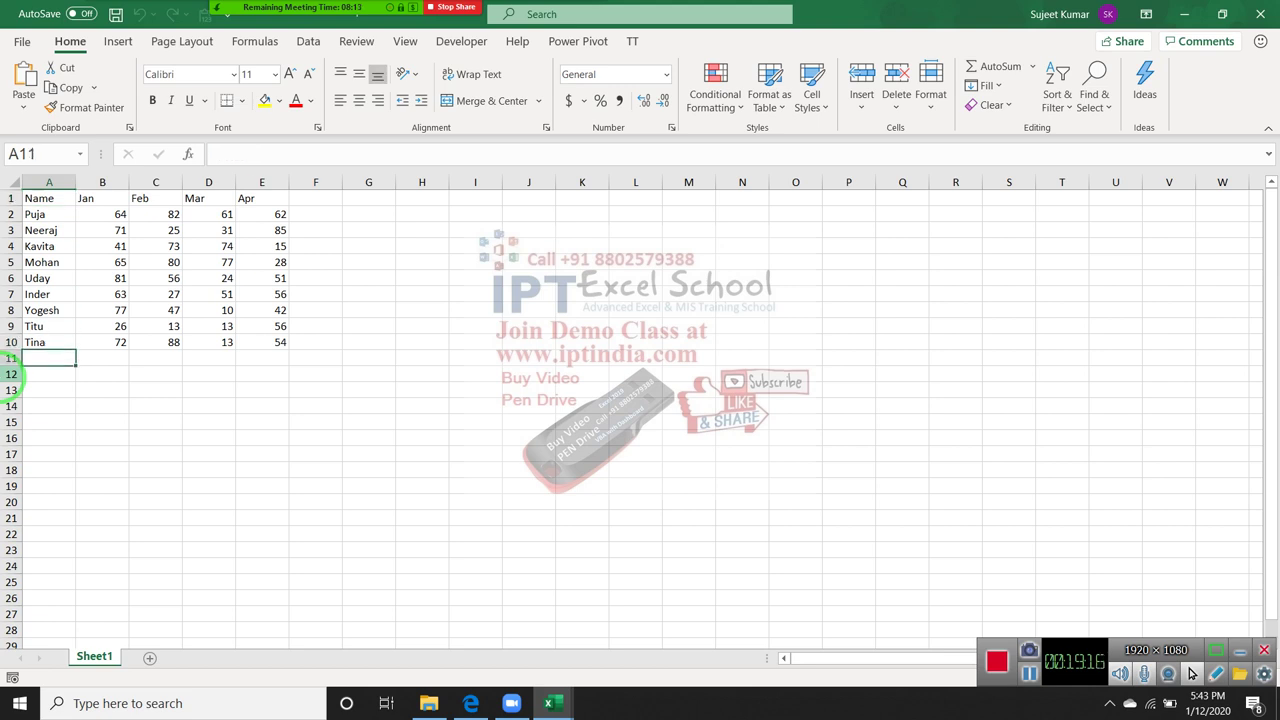
{"action": "key", "text": "Up"}
{"action": "key", "text": "alt+Tab"}
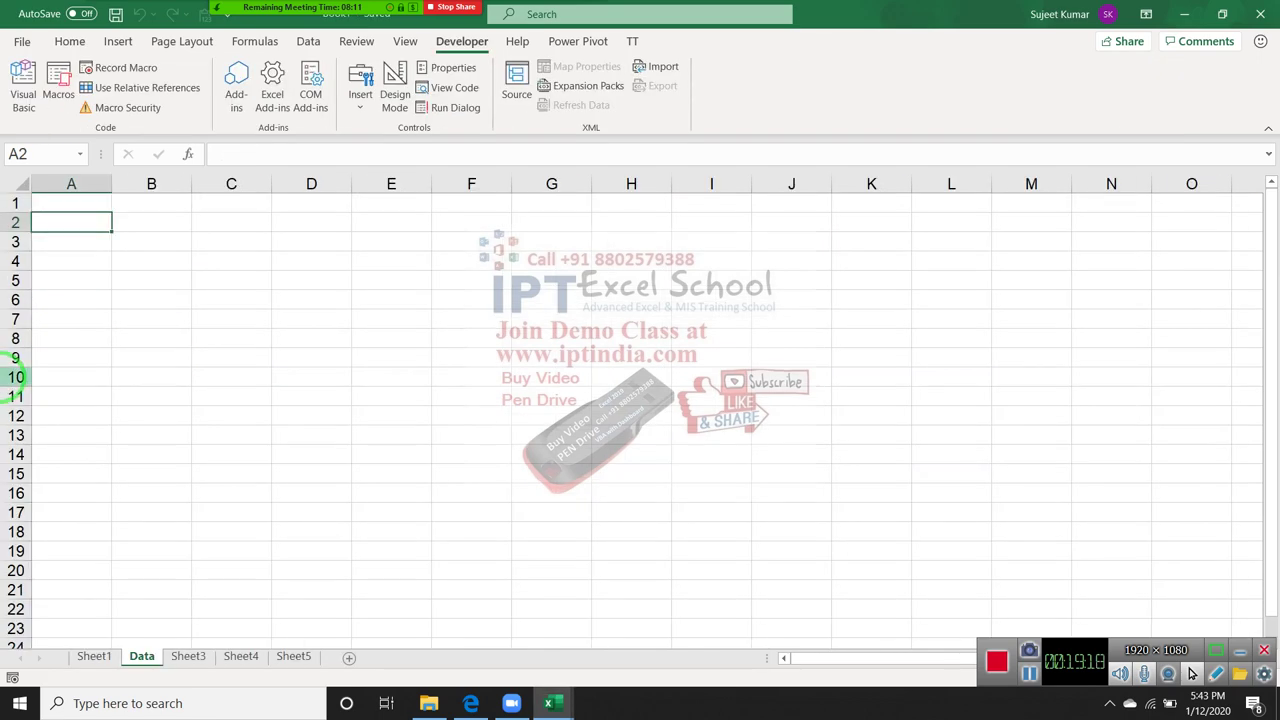
{"action": "key", "text": "alt+Tab"}
{"action": "key", "text": "alt+Tab"}
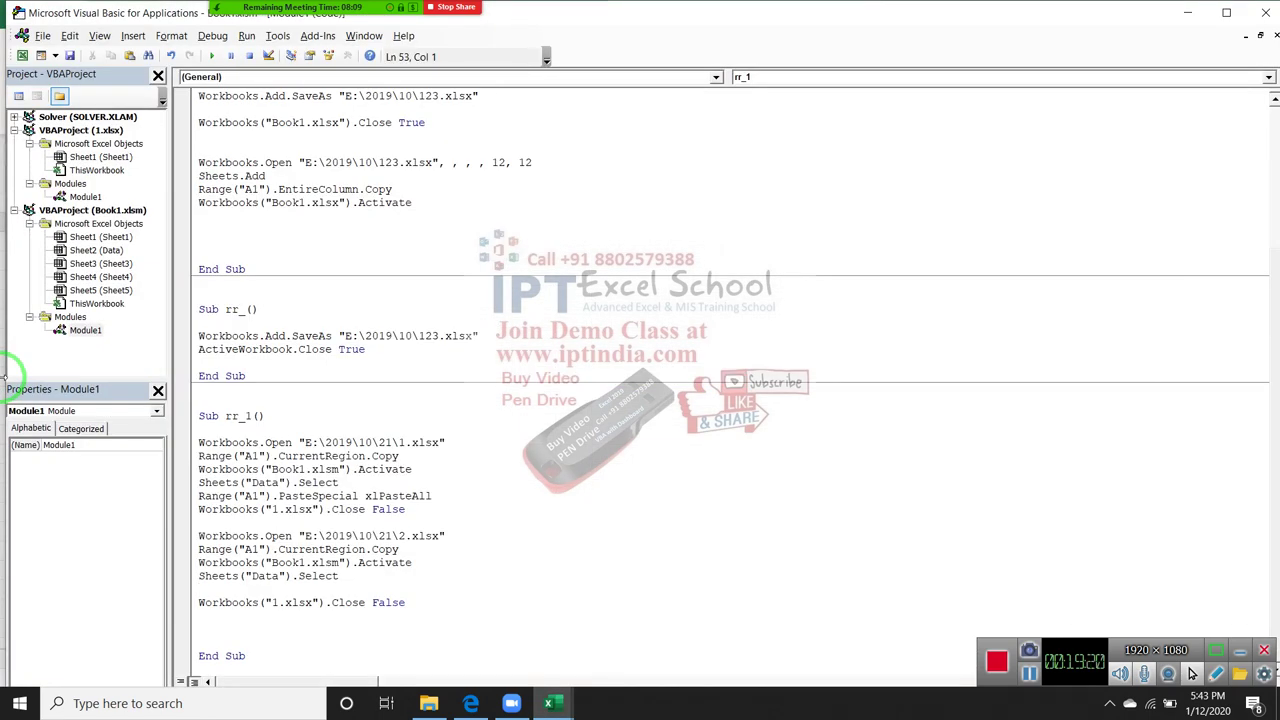
- Insert a range("A1").End(xlDown). line above the Close statement
{"action": "key", "text": "Return"}
{"action": "type", "text": "range"}
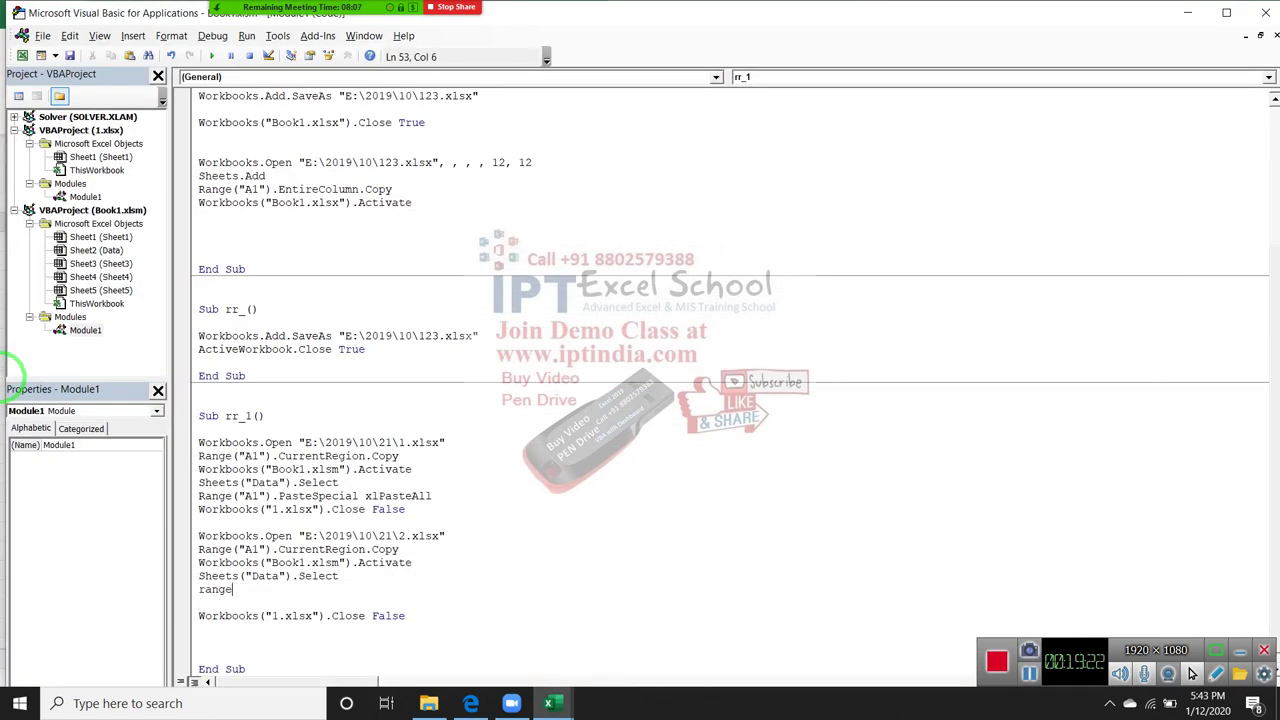
{"action": "type", "text": "(\"A"}
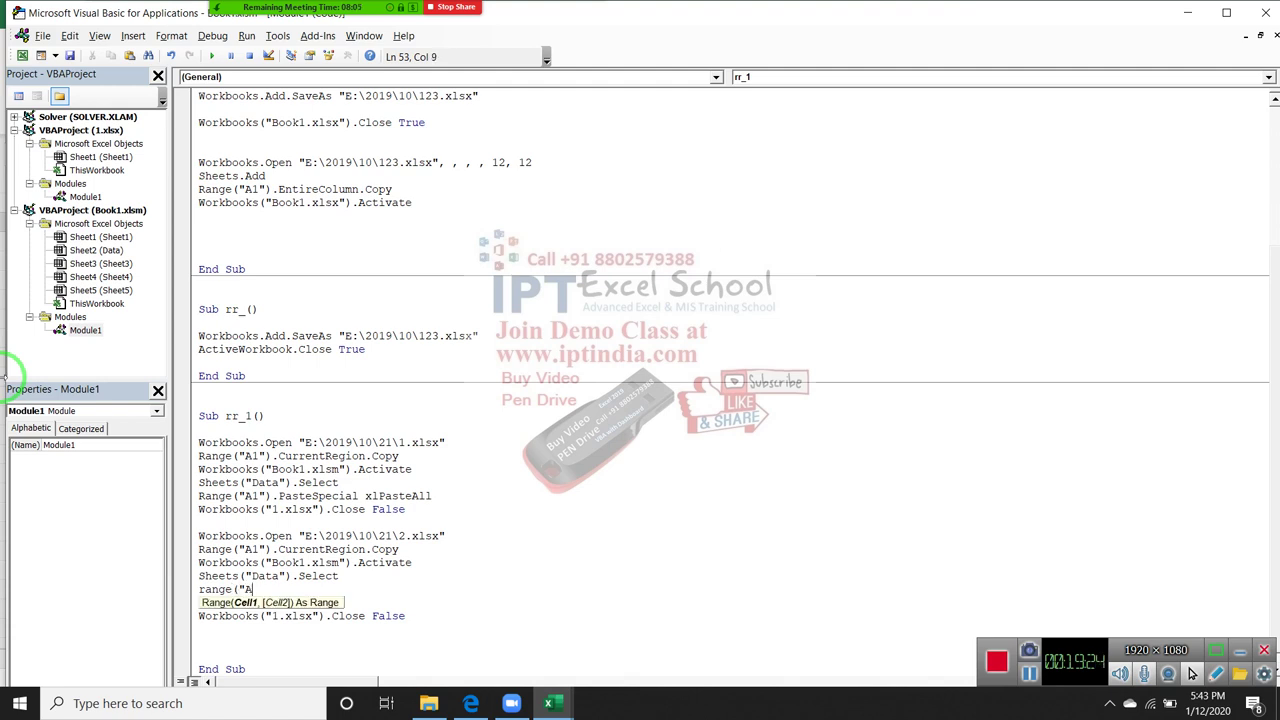
{"action": "type", "text": "1\")"}
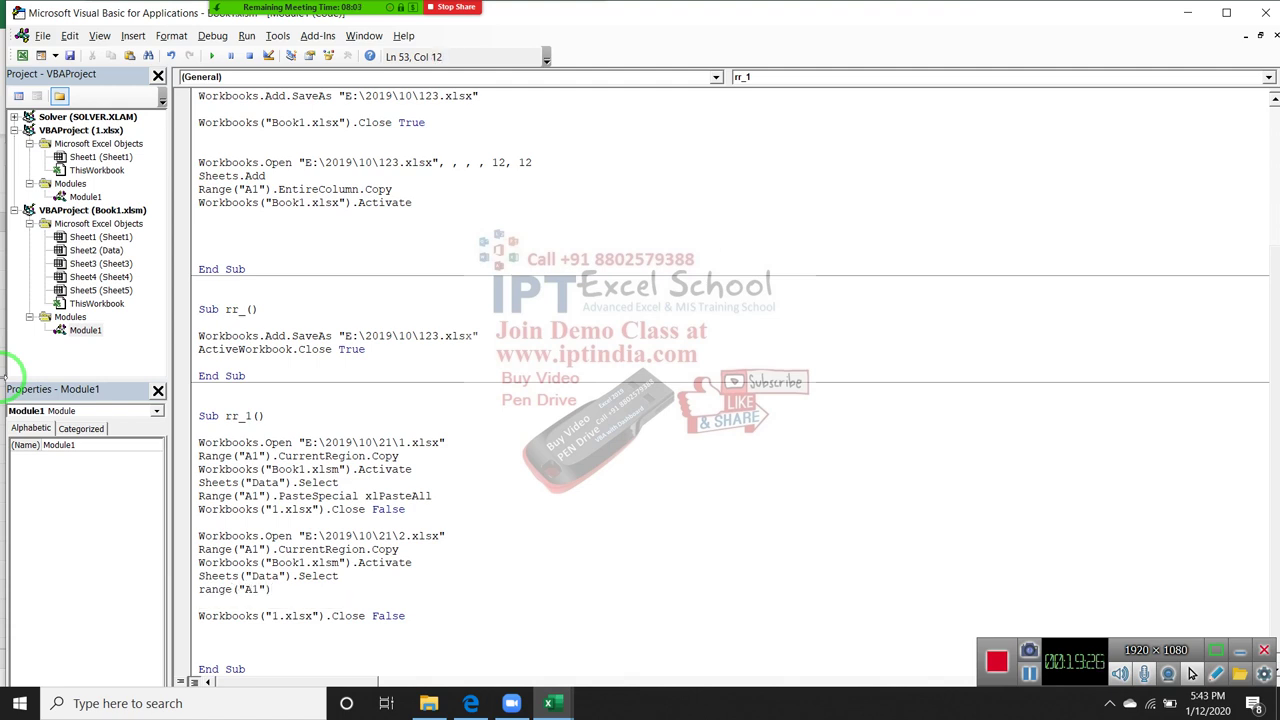
{"action": "type", "text": ".end"}
{"action": "key", "text": "Tab"}
{"action": "type", "text": "("}
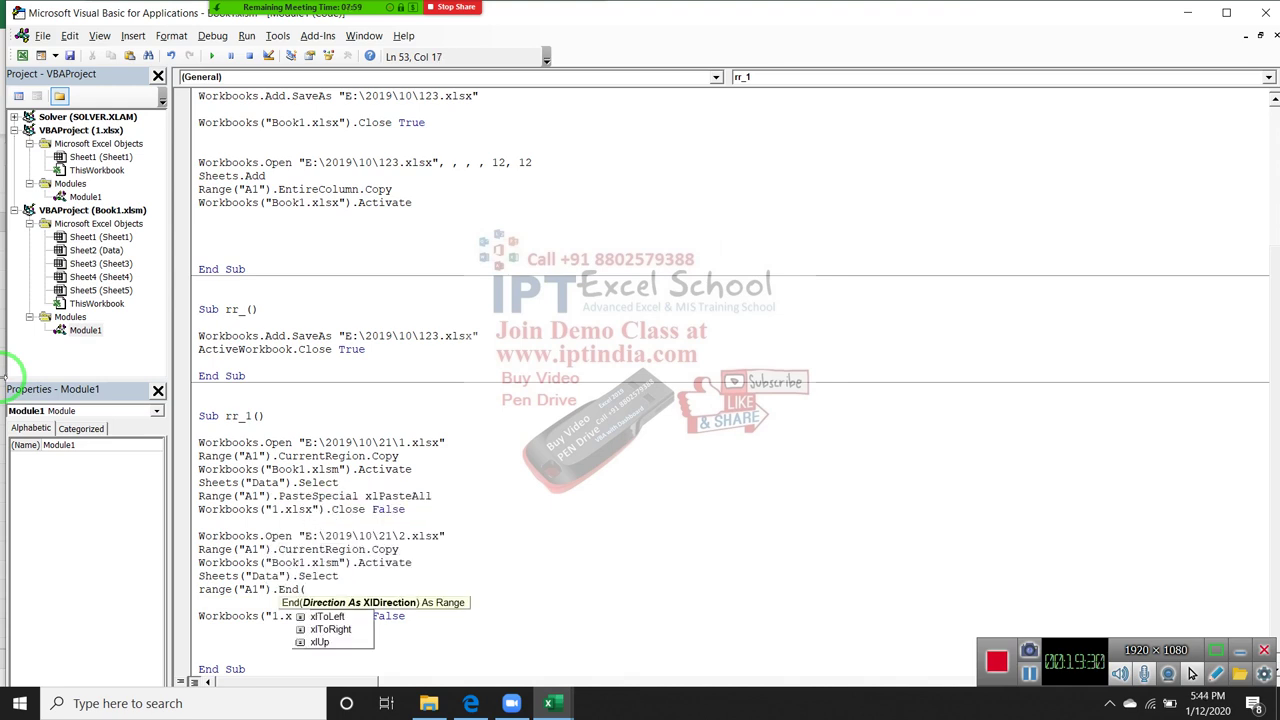
{"action": "key", "text": "Down"}
{"action": "key", "text": "Tab"}
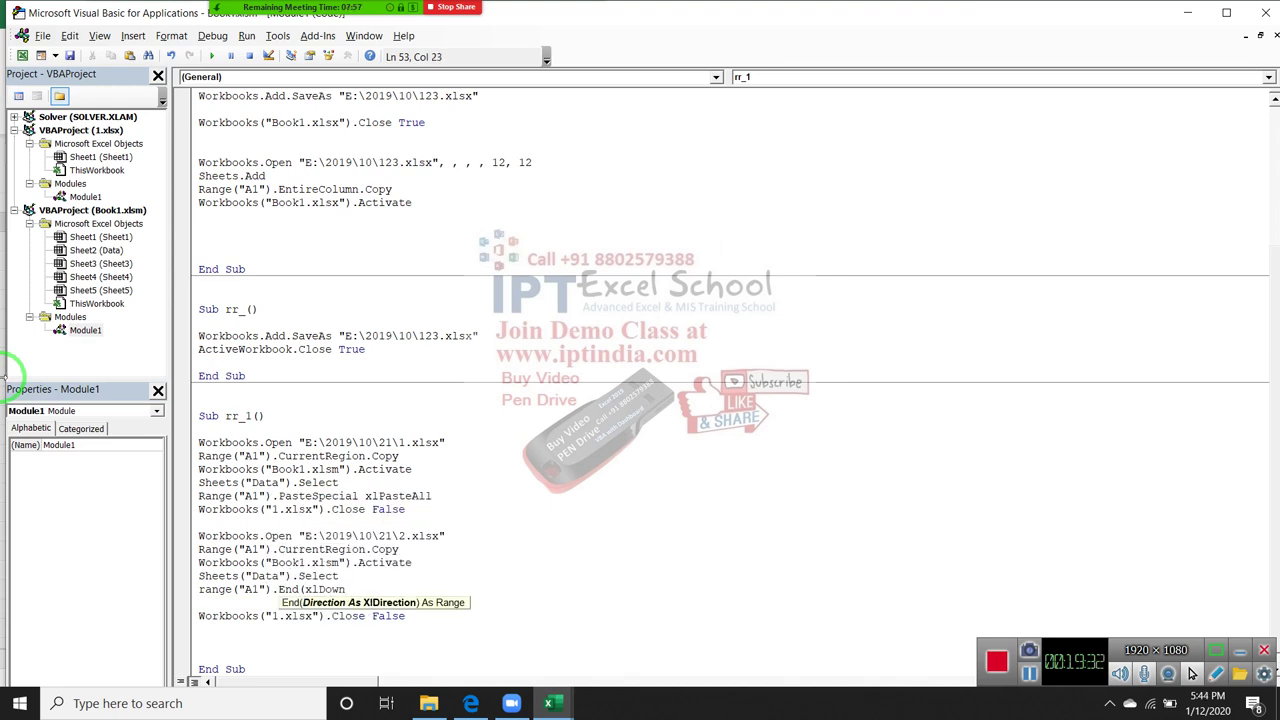
{"action": "type", "text": ")."}
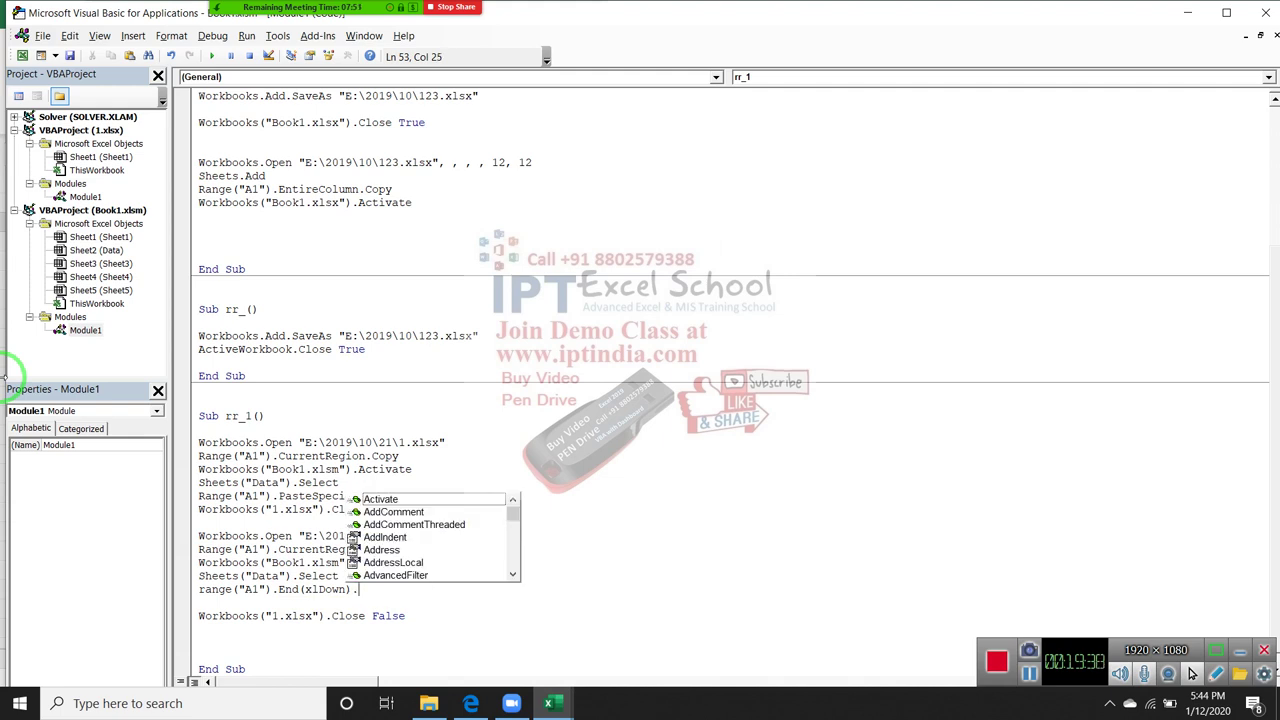
- Confirm in workbook 1 that the data ends at row 10, with A11 the first empty cell
{"action": "key", "text": "alt+F11"}
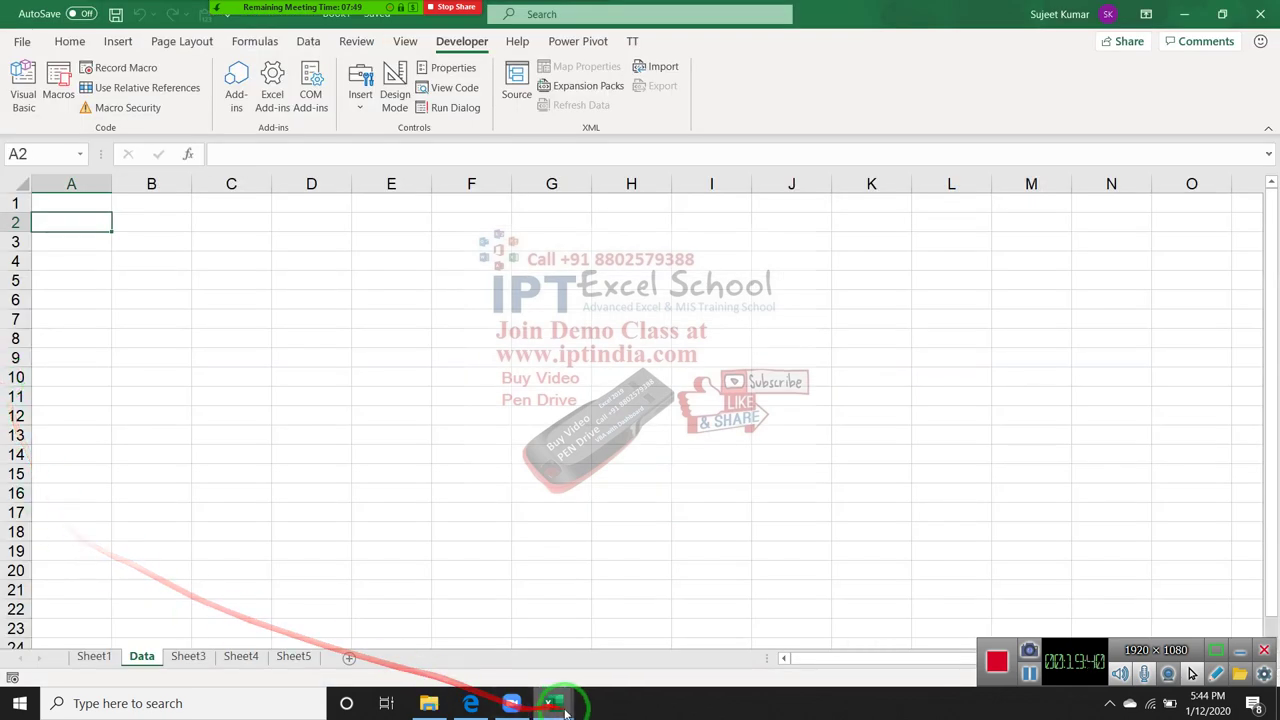
{"action": "left_click", "coordinate": [717, 645]}
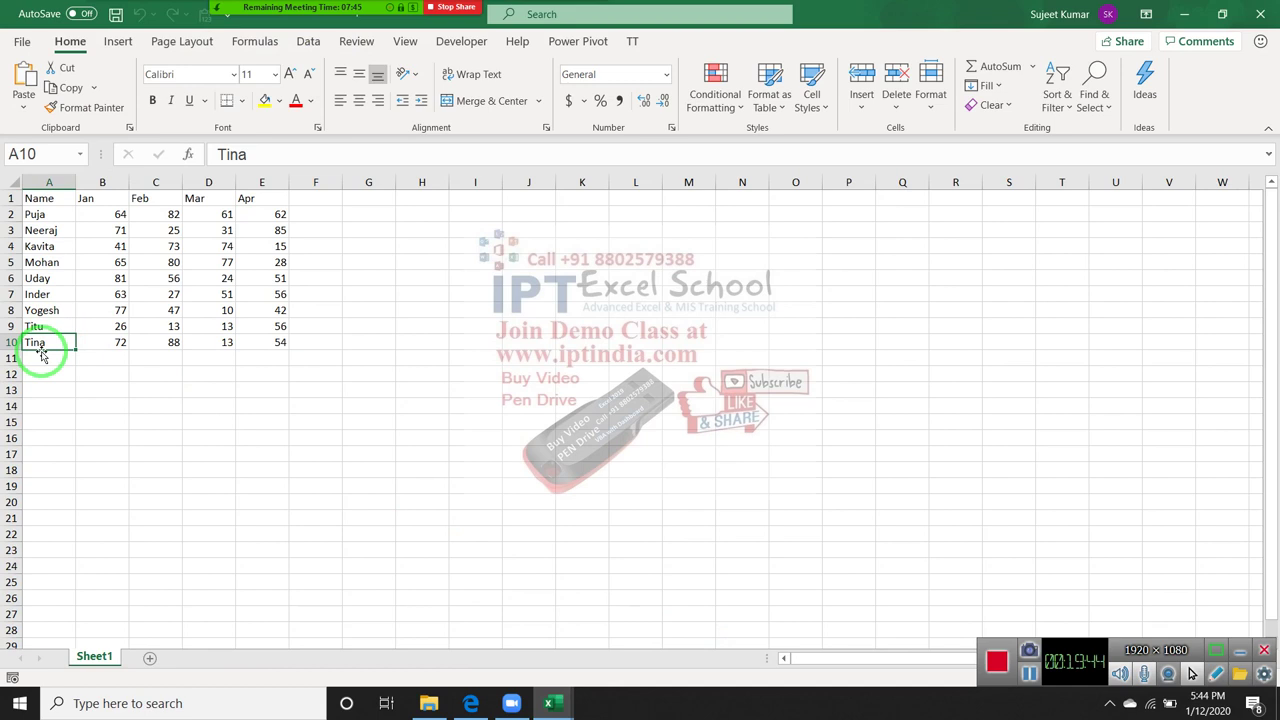
{"action": "left_click_drag", "start_coordinate": [42, 345], "coordinate": [256, 343]}
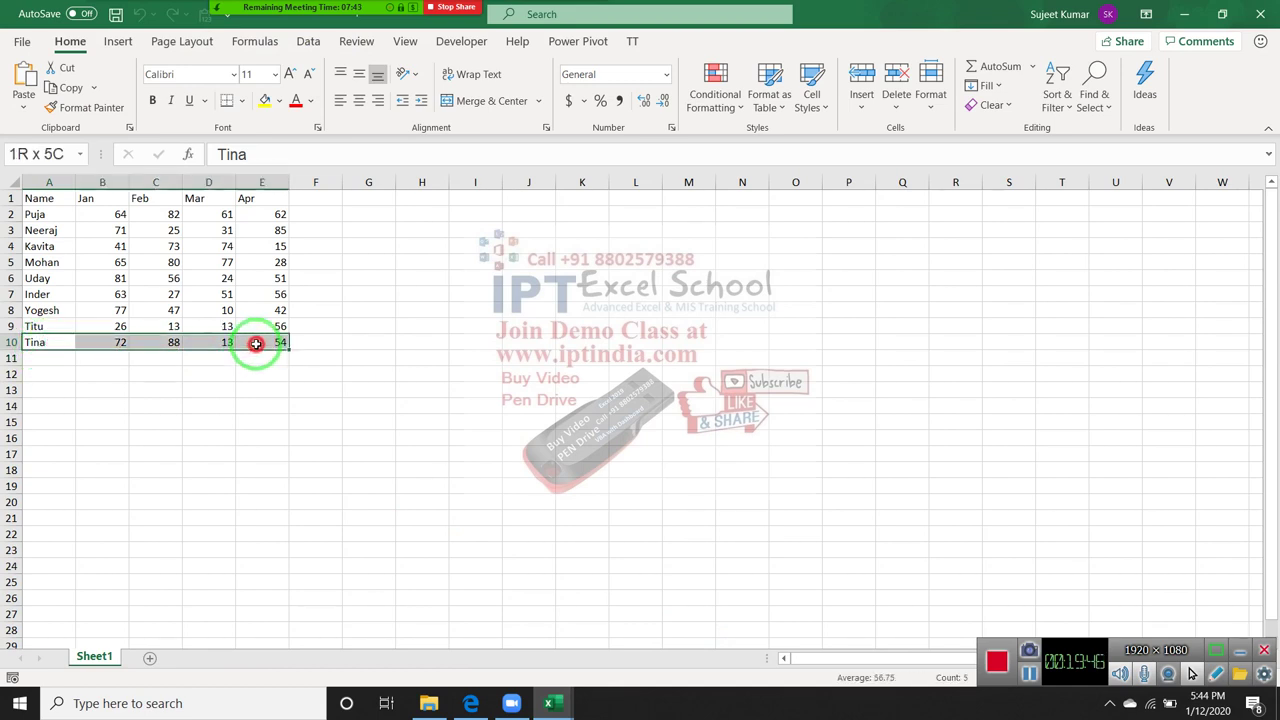
{"action": "left_click", "coordinate": [50, 365]}
{"action": "key", "text": "alt+Tab"}
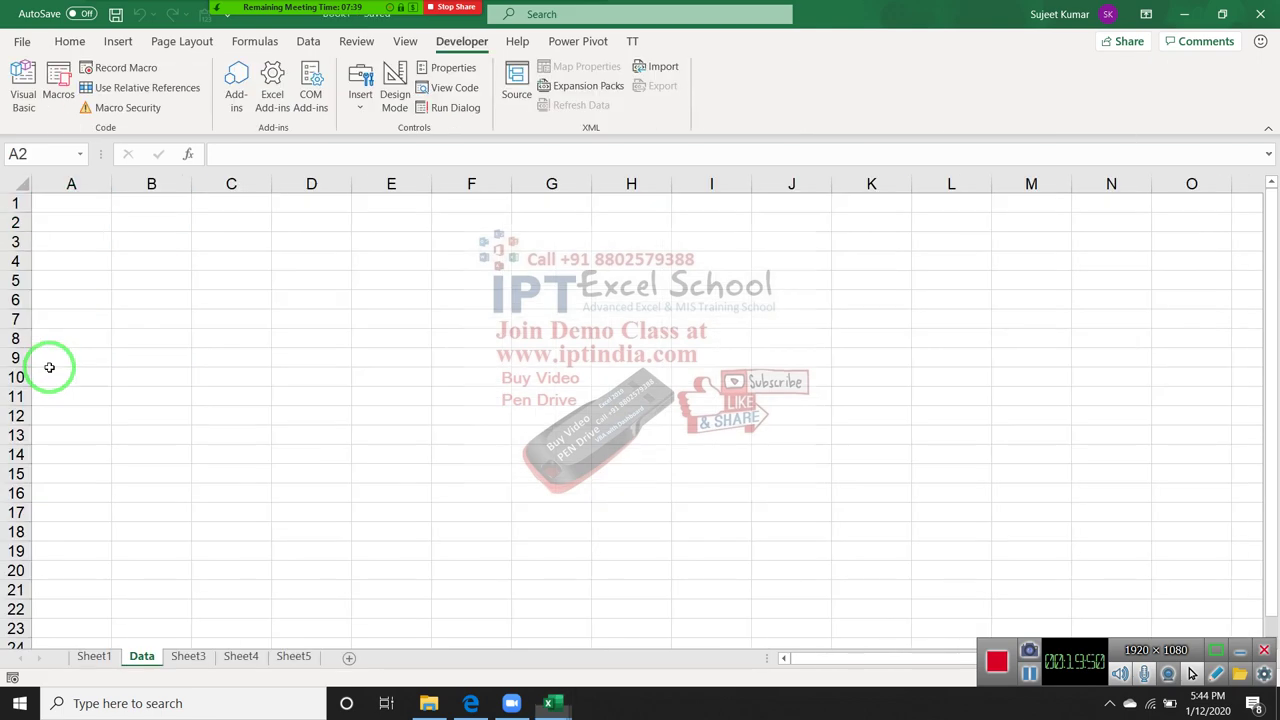
{"action": "key", "text": "alt+Tab"}
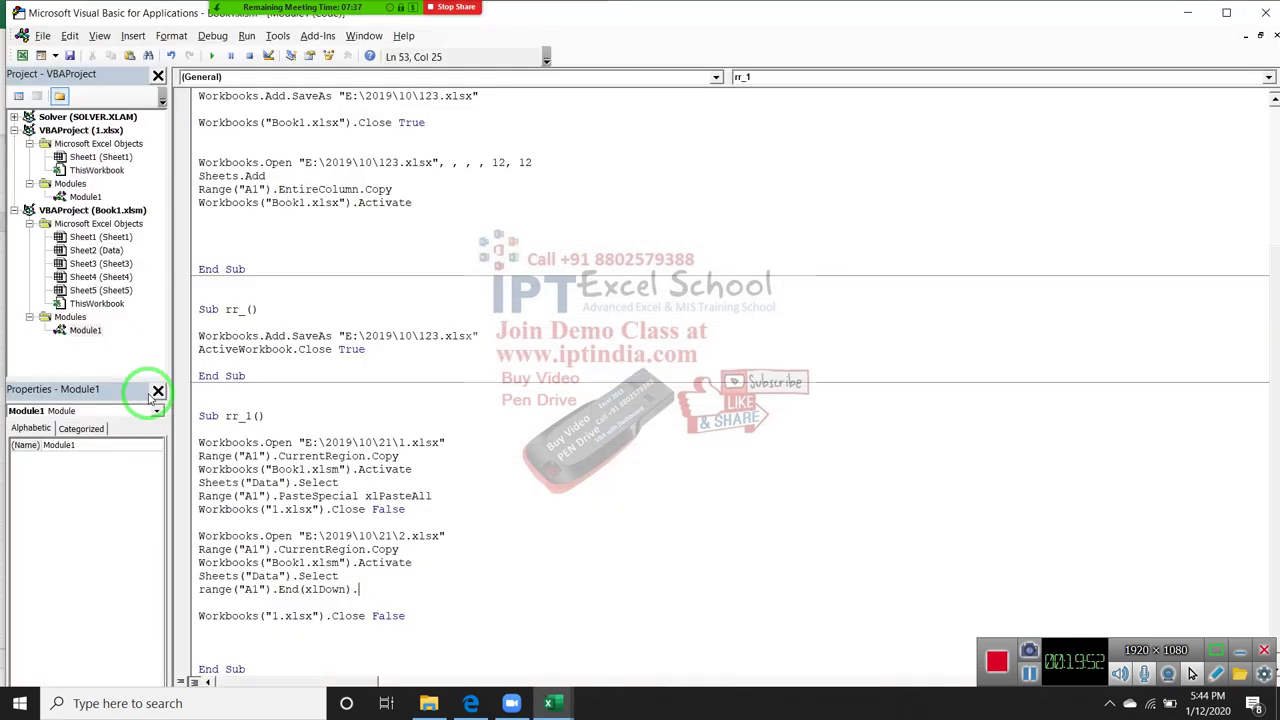
- Extend the End(xlDown) line to .Offset(1, 0).PasteSpecial
{"action": "type", "text": "."}
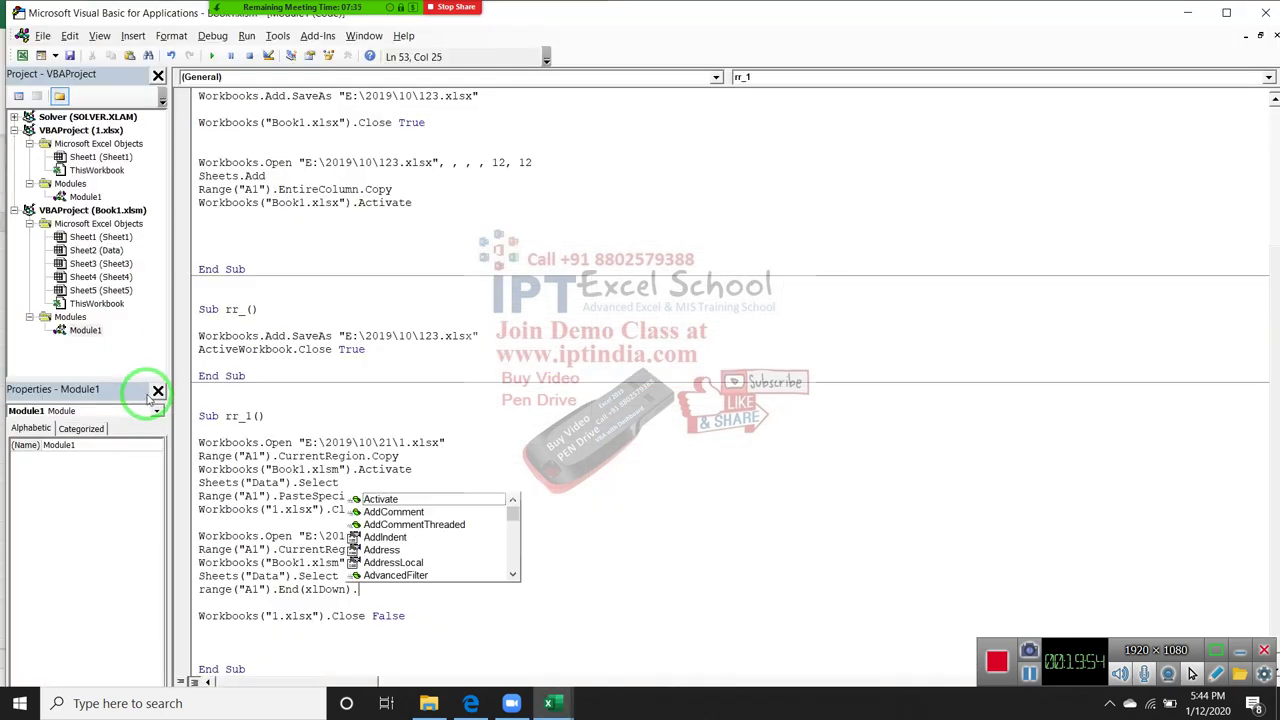
{"action": "type", "text": "of"}
{"action": "key", "text": "Tab"}
{"action": "type", "text": "("}
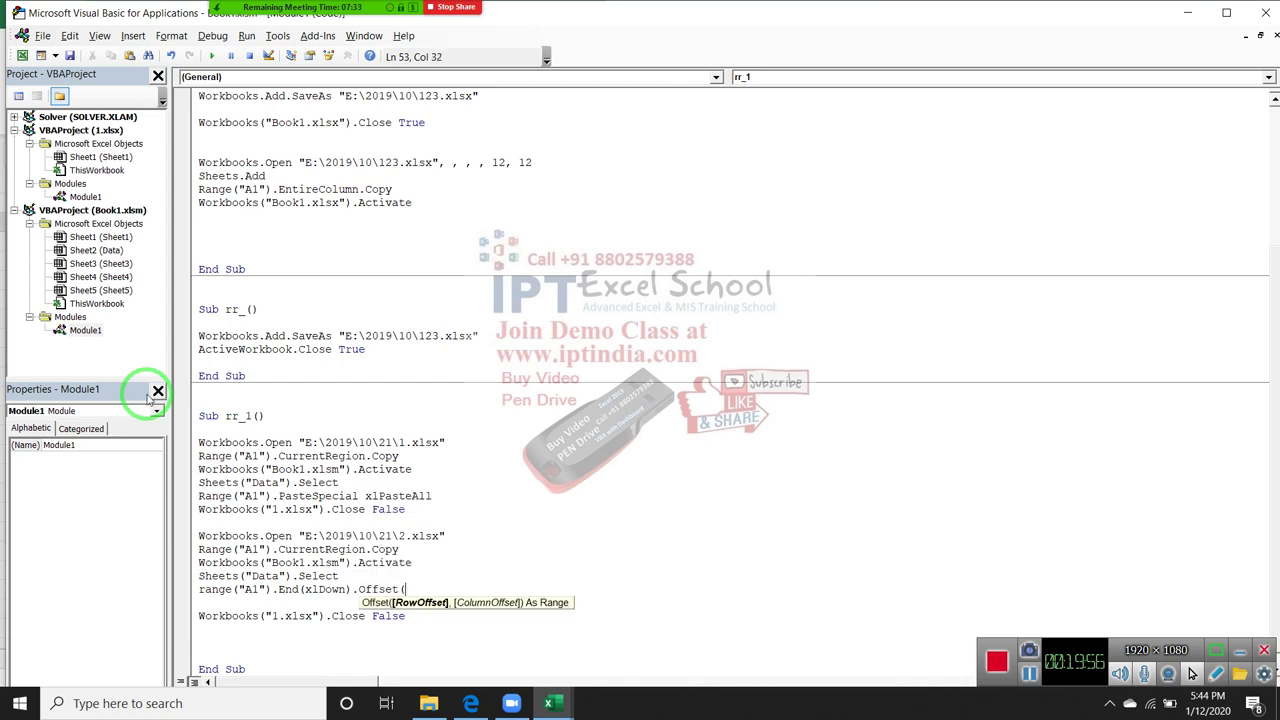
{"action": "type", "text": "1,0"}
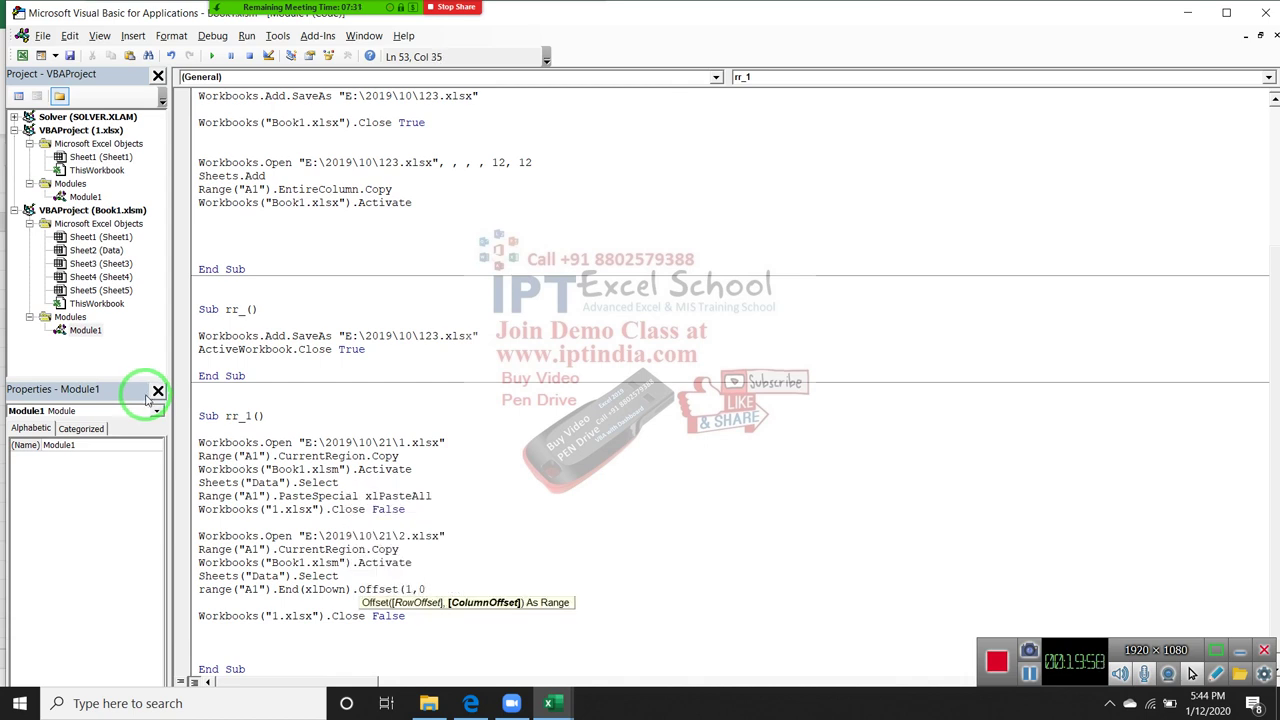
{"action": "type", "text": ").pa"}
{"action": "key", "text": "Down"}
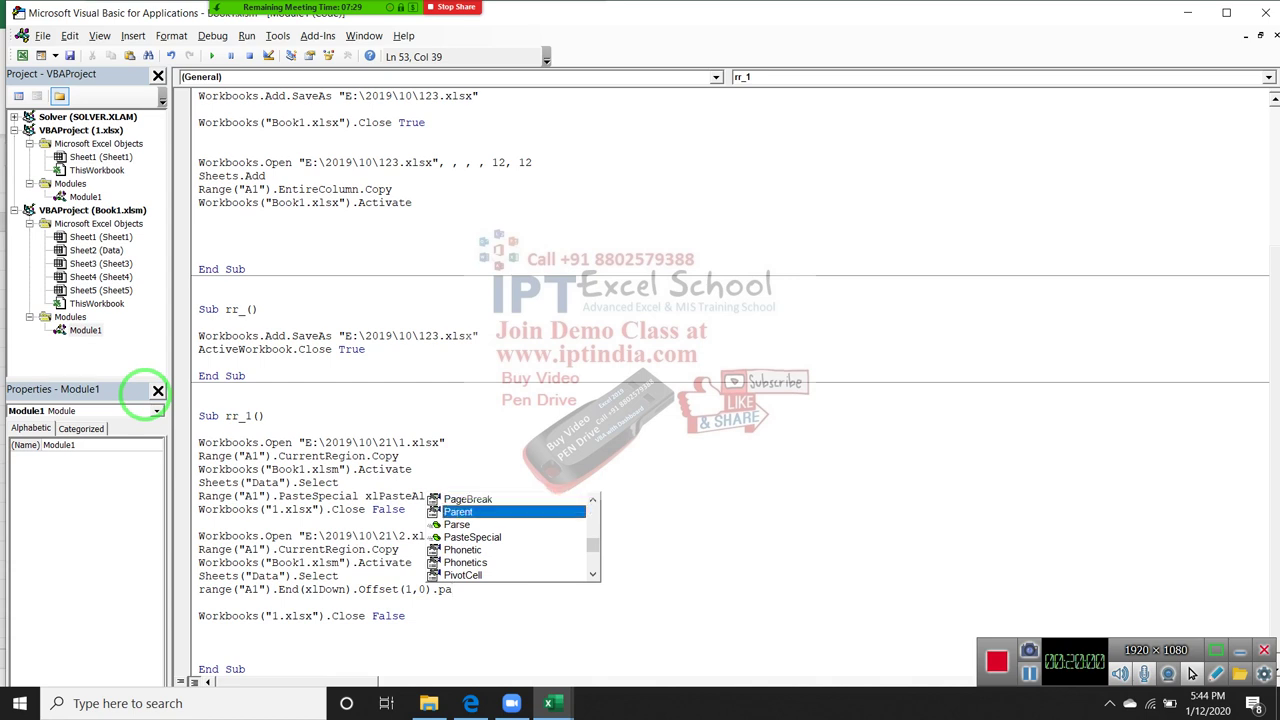
{"action": "key", "text": "Down"}
{"action": "key", "text": "Down"}
{"action": "key", "text": "Tab"}
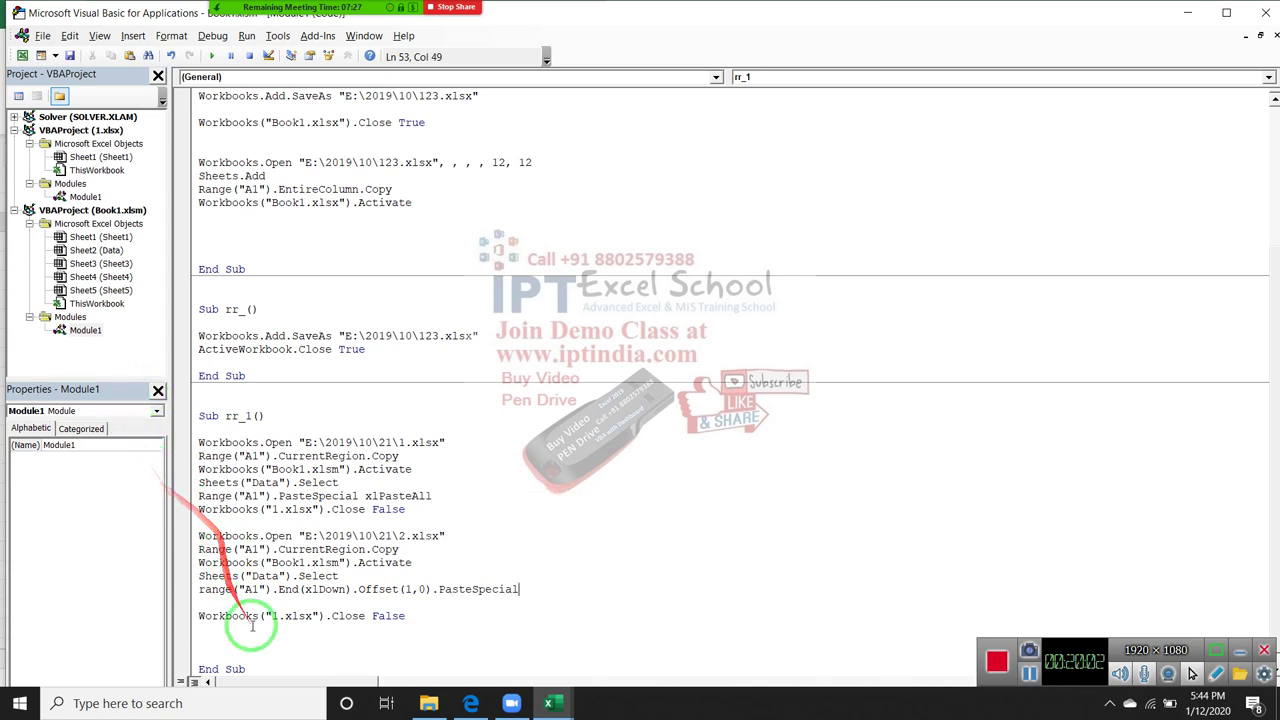
{"action": "left_click", "coordinate": [205, 628]}
{"action": "left_click_drag", "start_coordinate": [347, 589], "coordinate": [173, 592]}
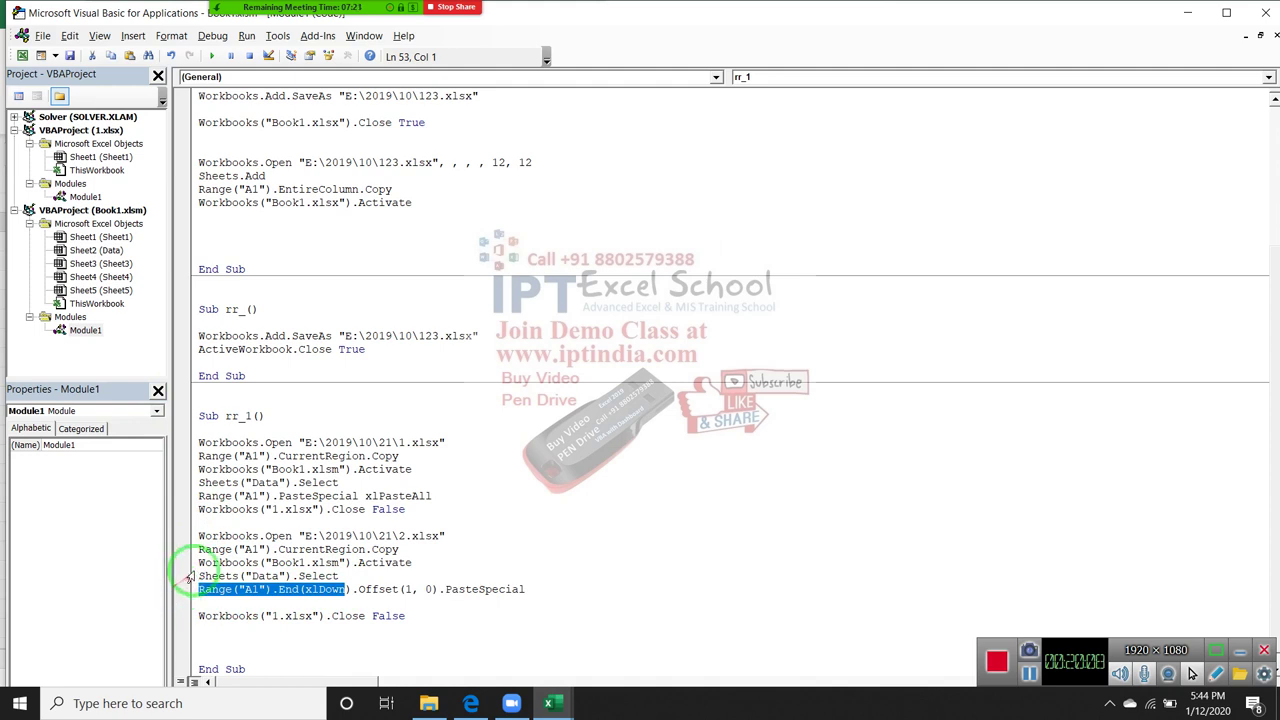
{"action": "double_click", "coordinate": [407, 589]}
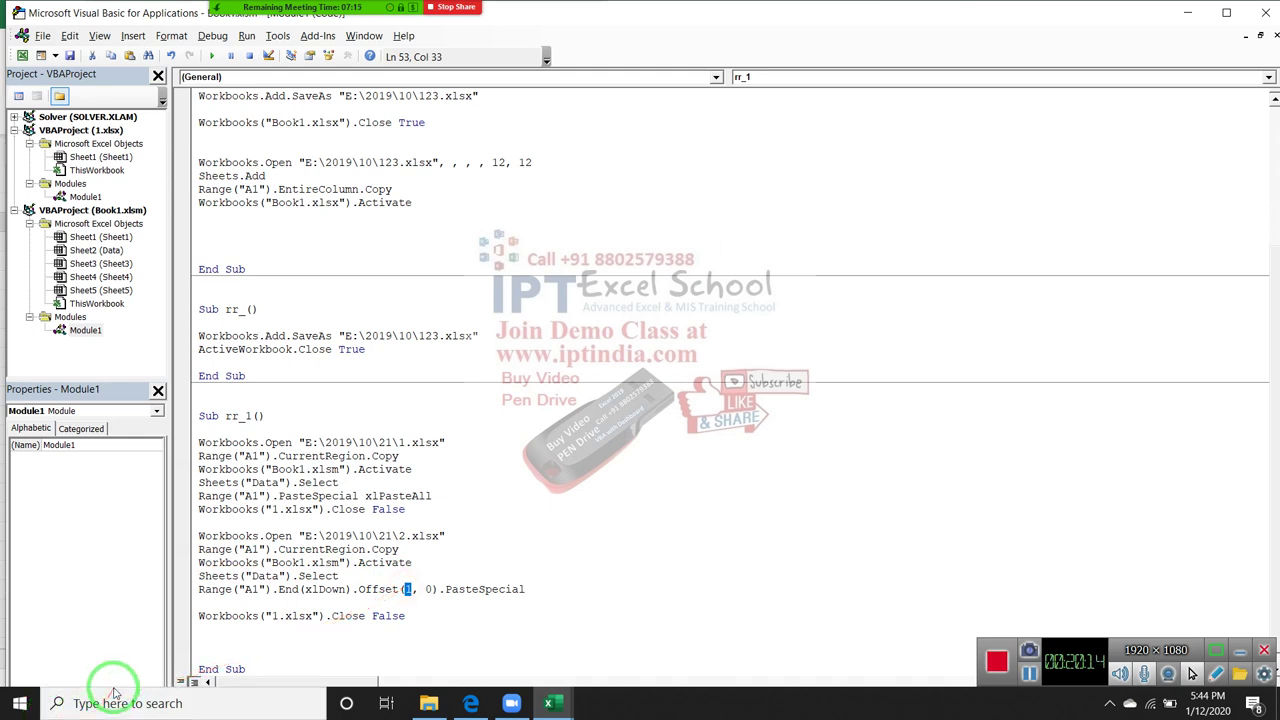
{"action": "left_click", "coordinate": [206, 602]}
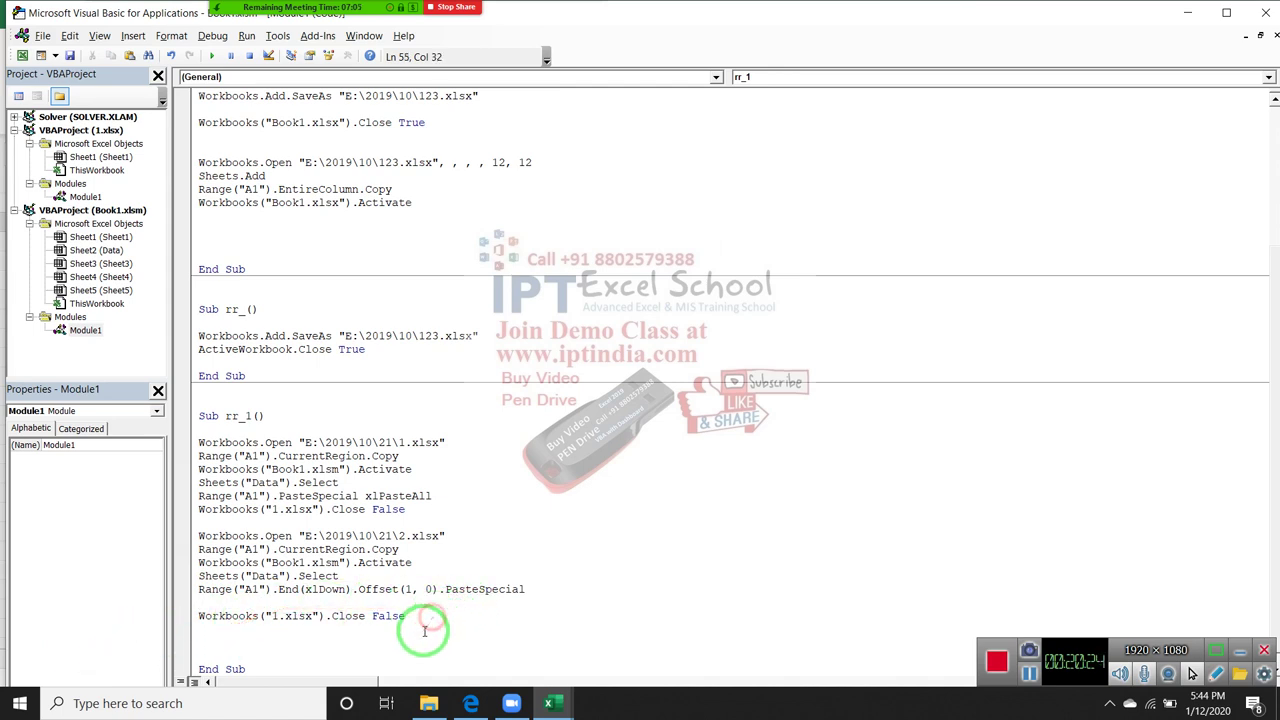
- Change the Close line's workbook from 1.xlsx to 2.xlsx
{"action": "left_click_drag", "start_coordinate": [435, 616], "coordinate": [216, 549]}
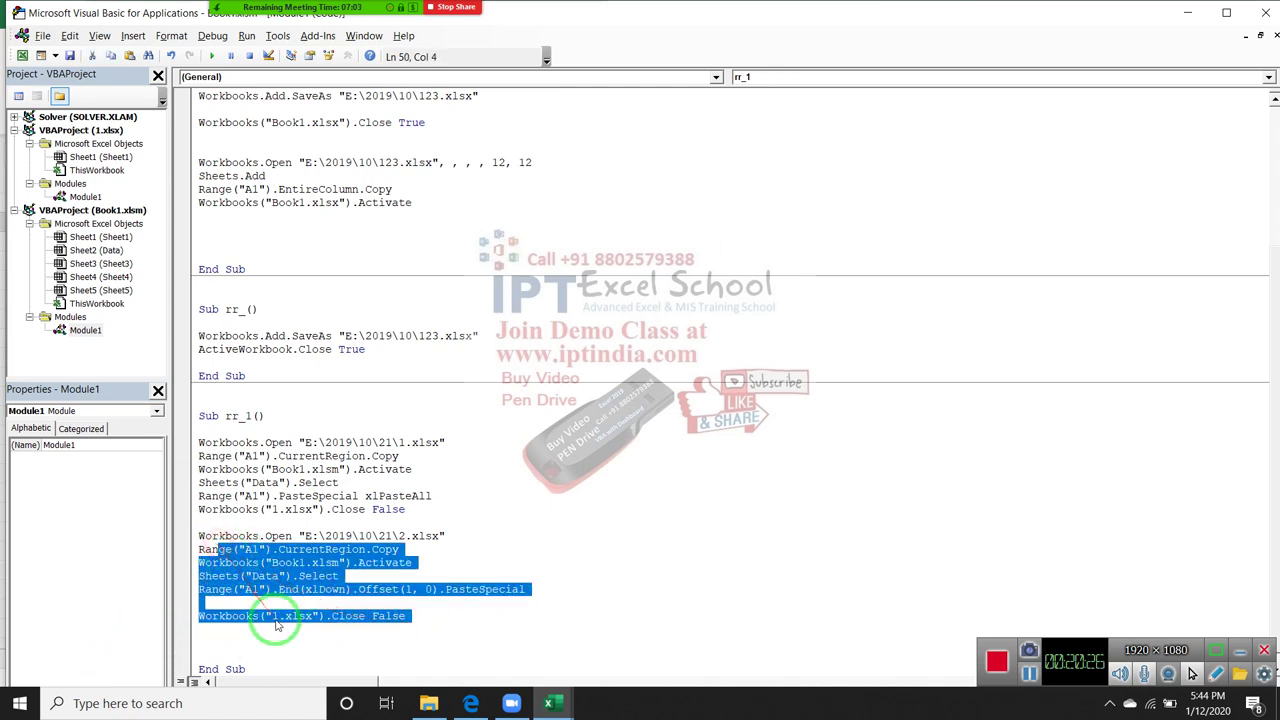
{"action": "left_click", "coordinate": [271, 616]}
{"action": "key", "text": "Delete"}
{"action": "type", "text": "2"}
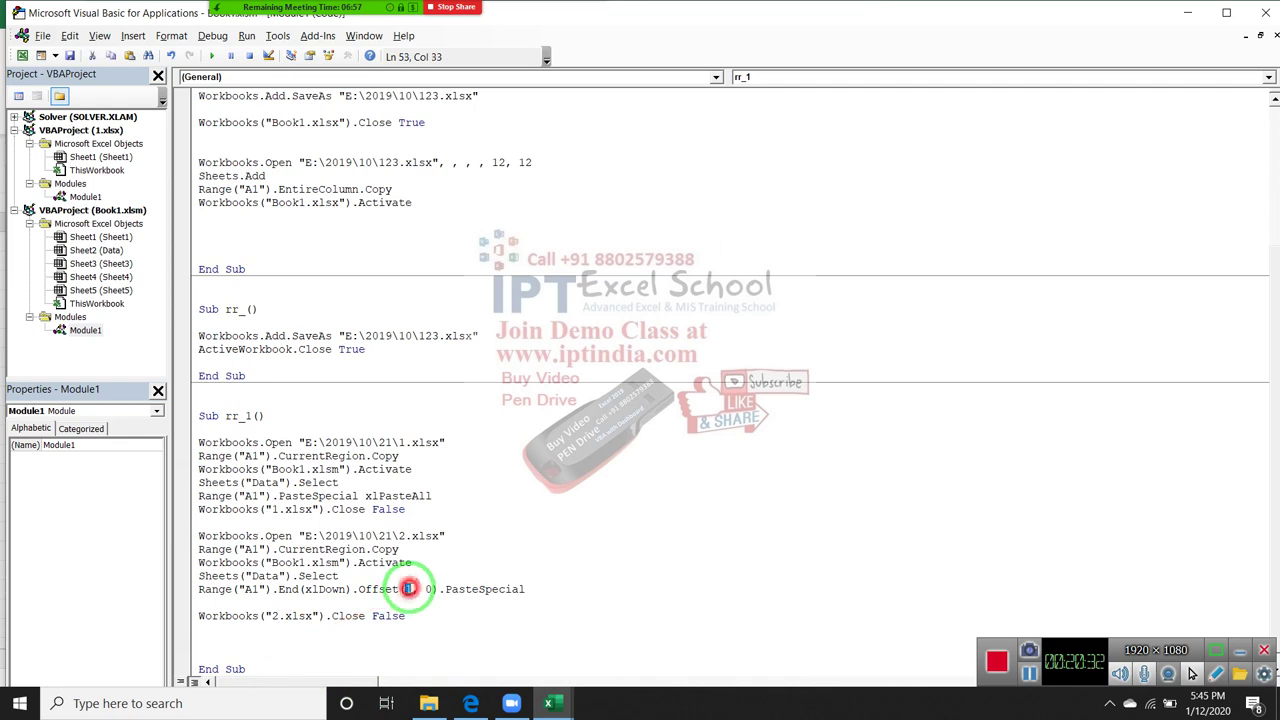
{"action": "double_click", "coordinate": [428, 590]}
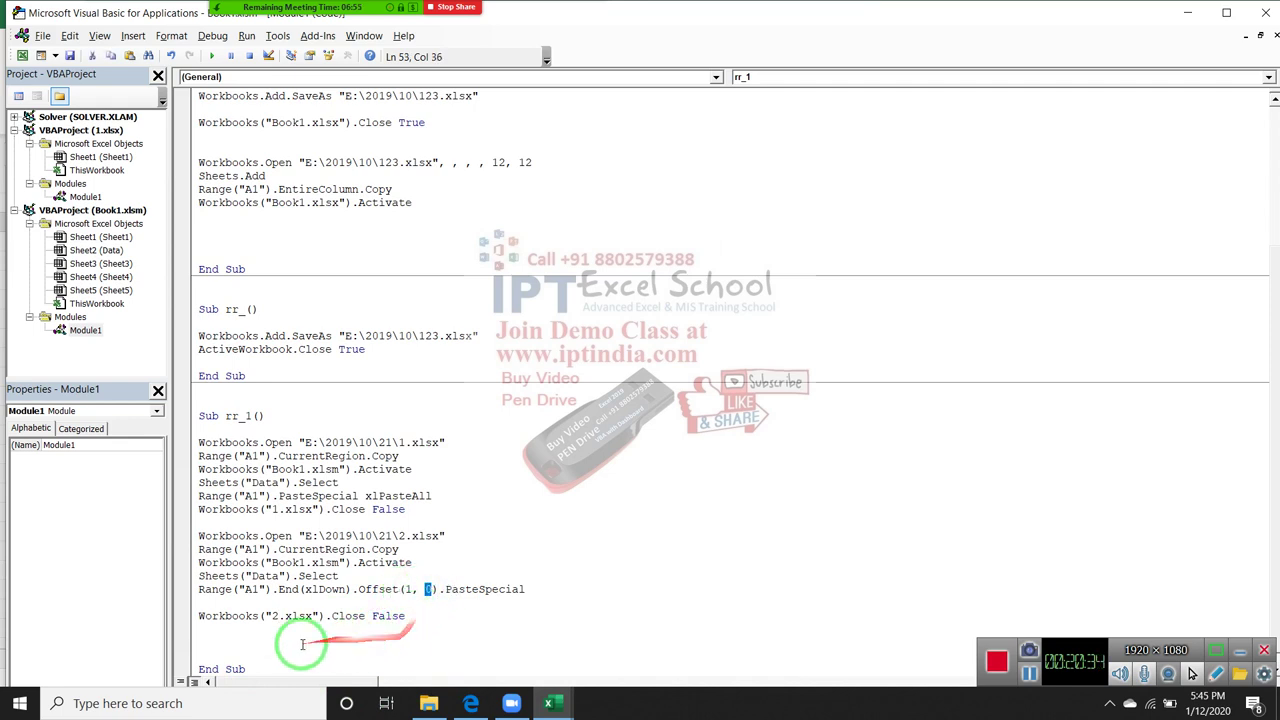
{"action": "mouse_move", "coordinate": [300, 640]}
{"action": "left_mouse_down"}
{"action": "mouse_move", "coordinate": [194, 594]}
{"action": "mouse_move", "coordinate": [166, 539]}
{"action": "left_mouse_up"}
{"action": "key", "text": "ctrl+c"}
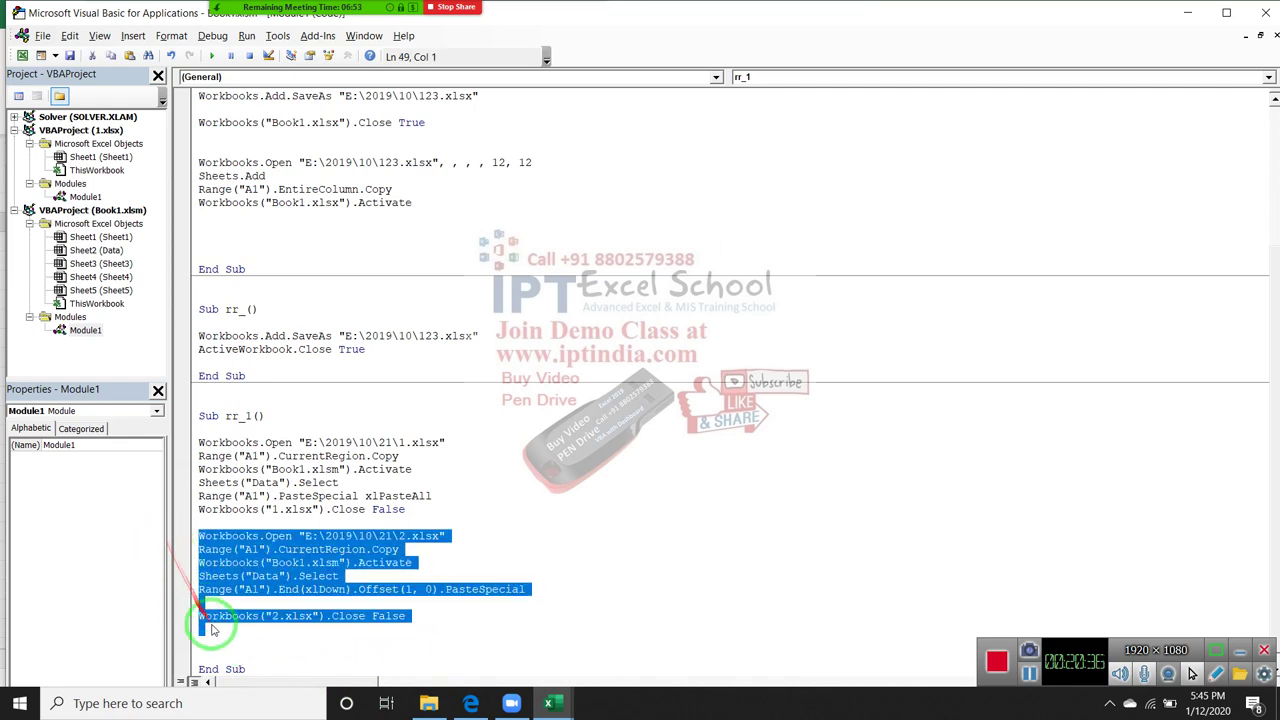
{"action": "left_click", "coordinate": [208, 641]}
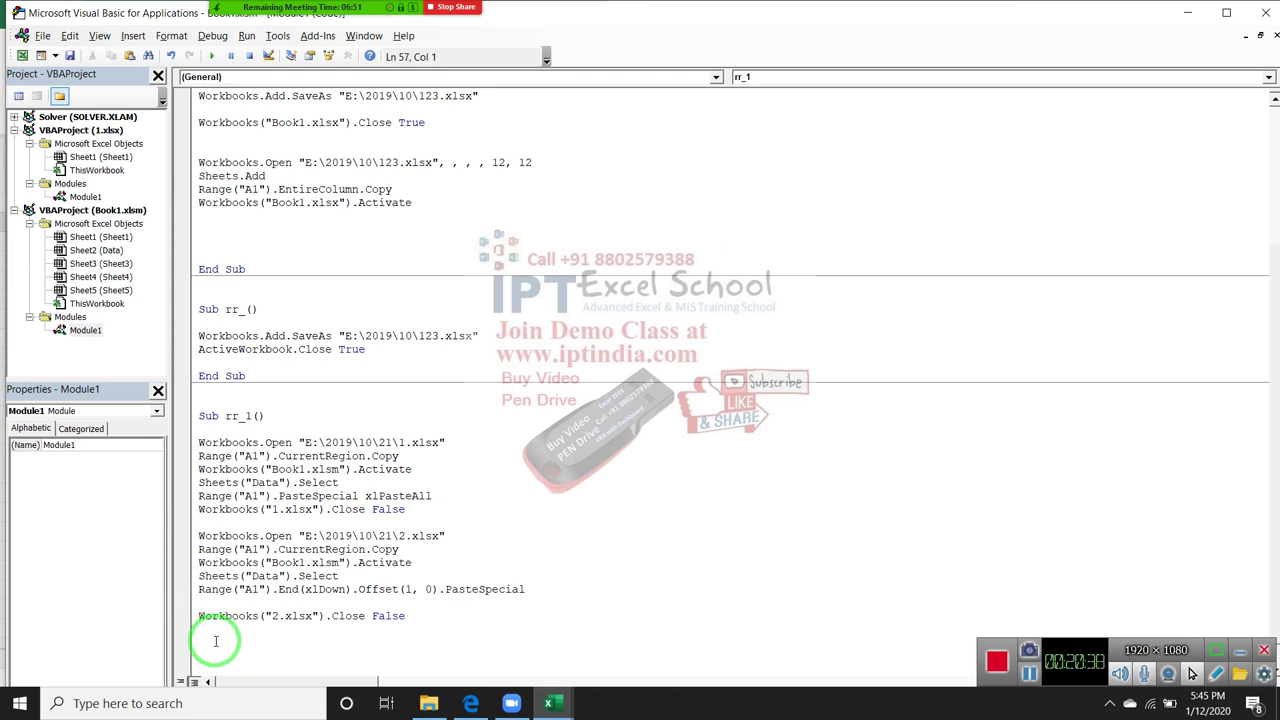
{"action": "key", "text": "ctrl+v"}
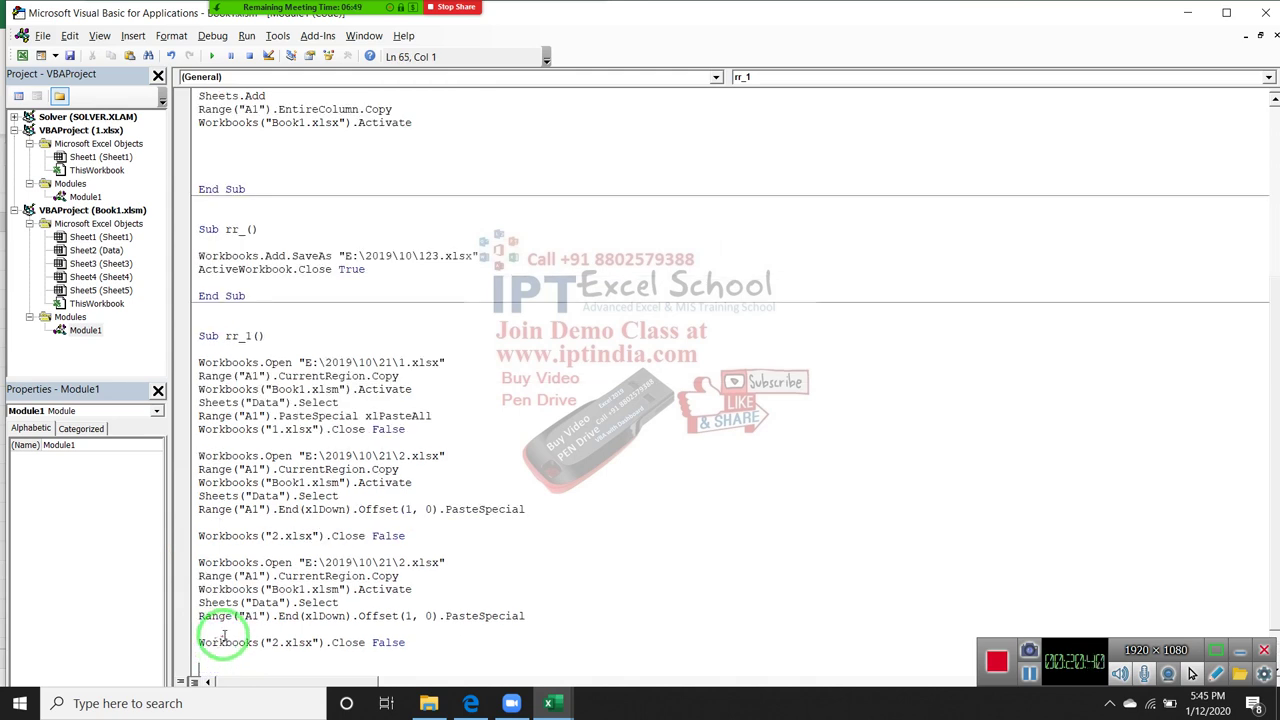
{"action": "left_click", "coordinate": [410, 562]}
{"action": "key", "text": "BackSpace"}
{"action": "type", "text": "3"}
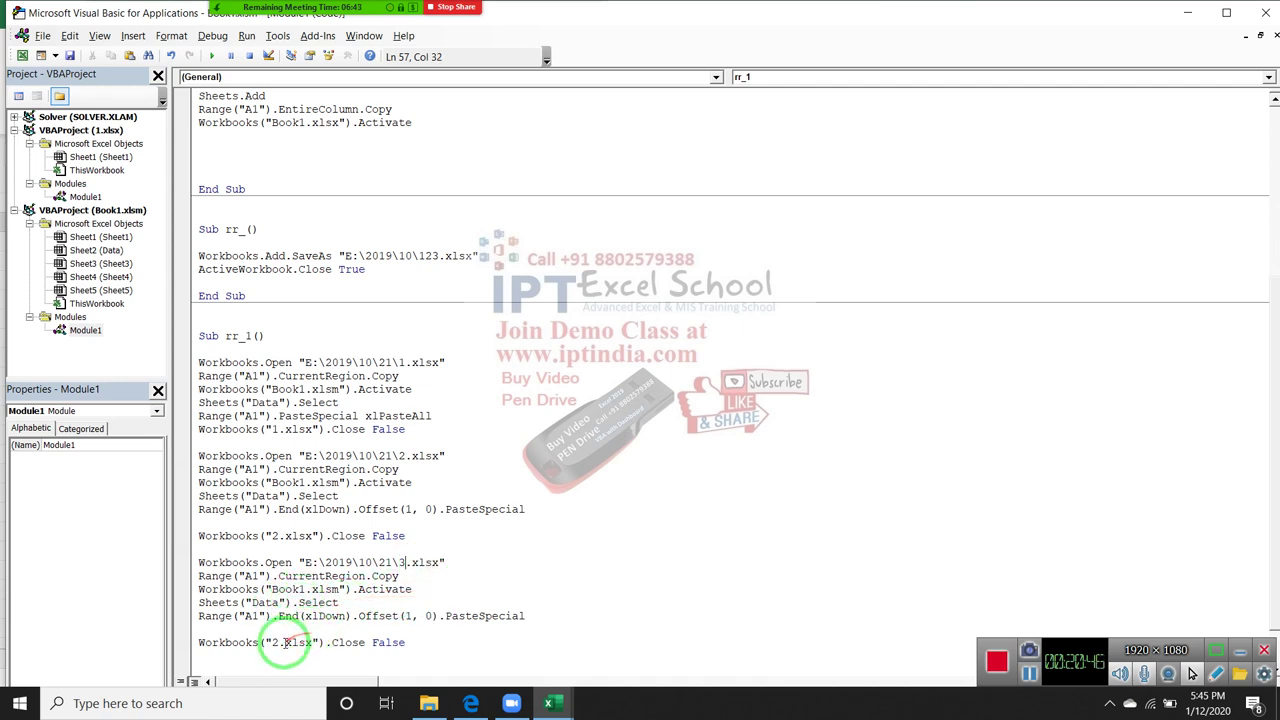
{"action": "left_click", "coordinate": [278, 642]}
{"action": "key", "text": "BackSpace"}
{"action": "type", "text": "3"}
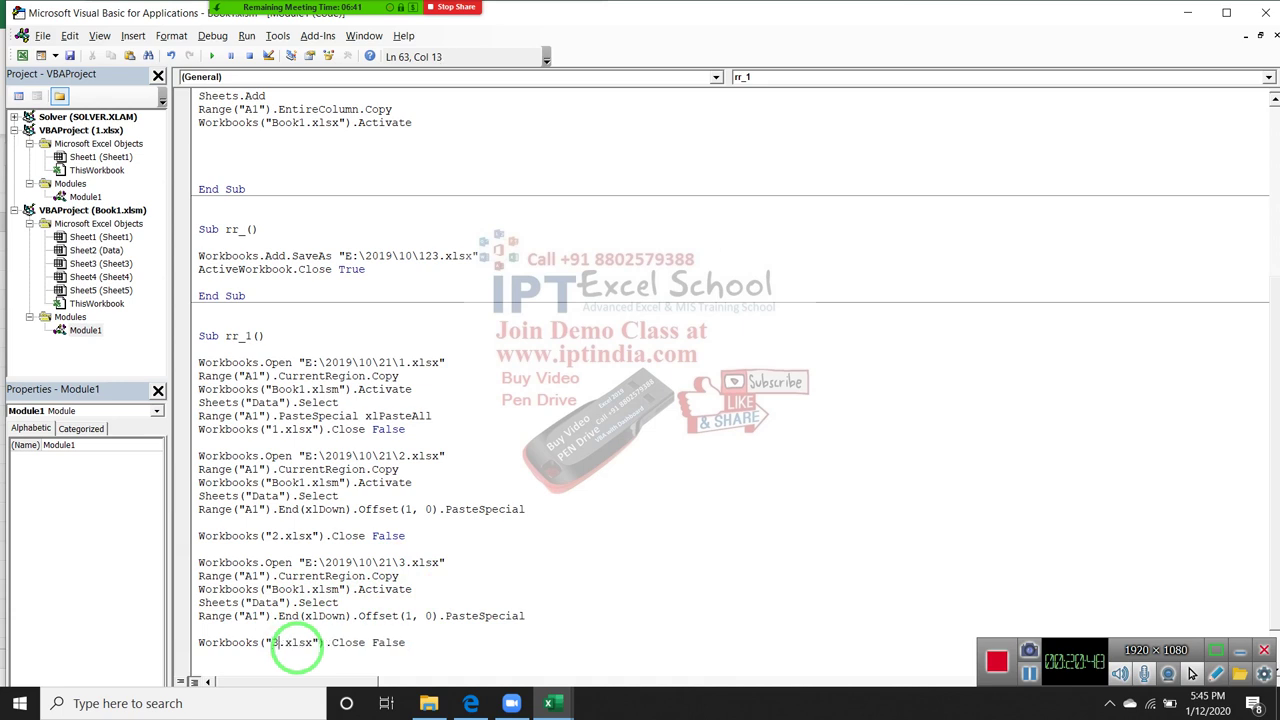
{"action": "left_click", "coordinate": [425, 642]}
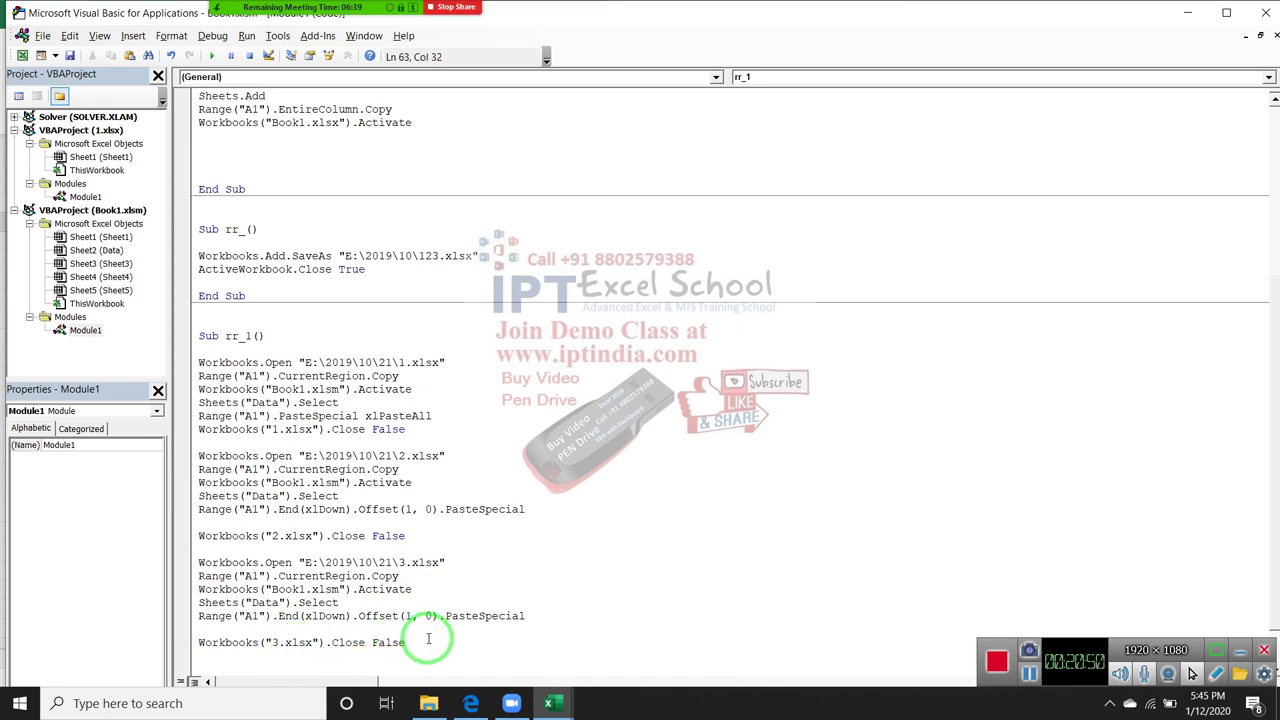
{"action": "scroll", "coordinate": [431, 638], "scroll_direction": "down", "scroll_amount": 1}
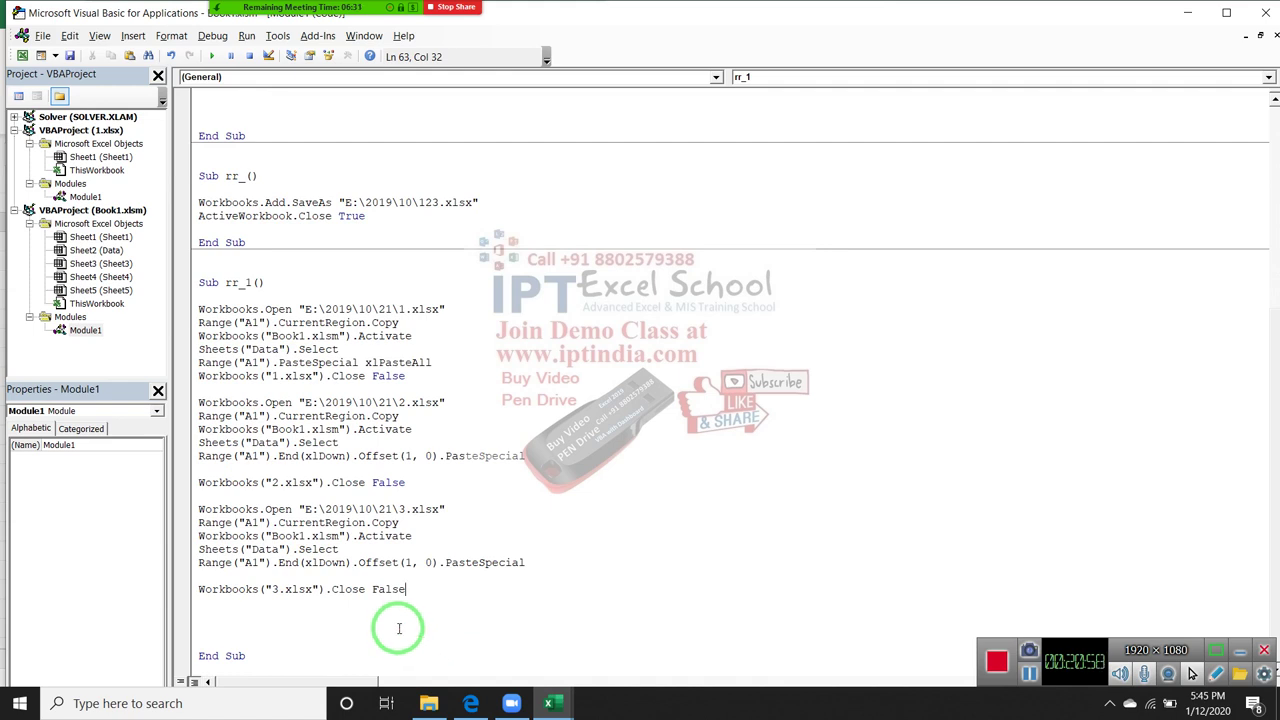
{"action": "left_click_drag", "start_coordinate": [272, 589], "coordinate": [311, 590]}
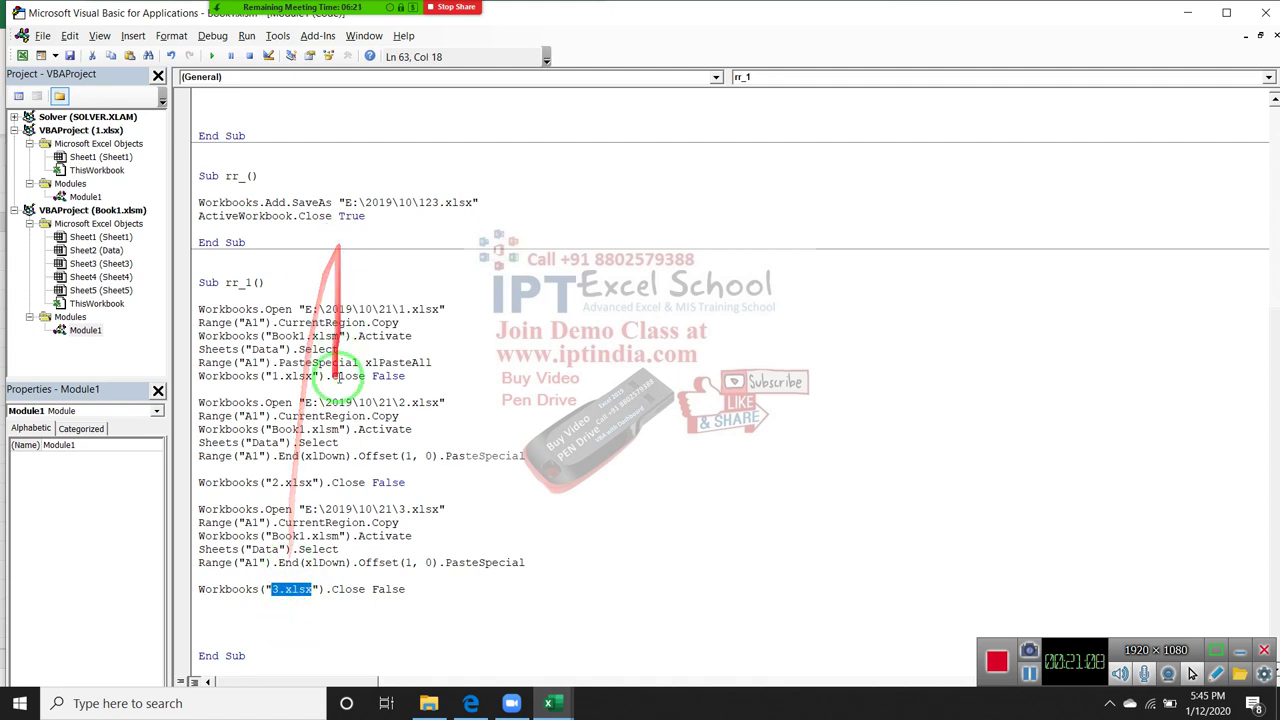
{"action": "left_click", "coordinate": [202, 305]}
{"action": "left_click_drag", "start_coordinate": [202, 305], "coordinate": [446, 311]}
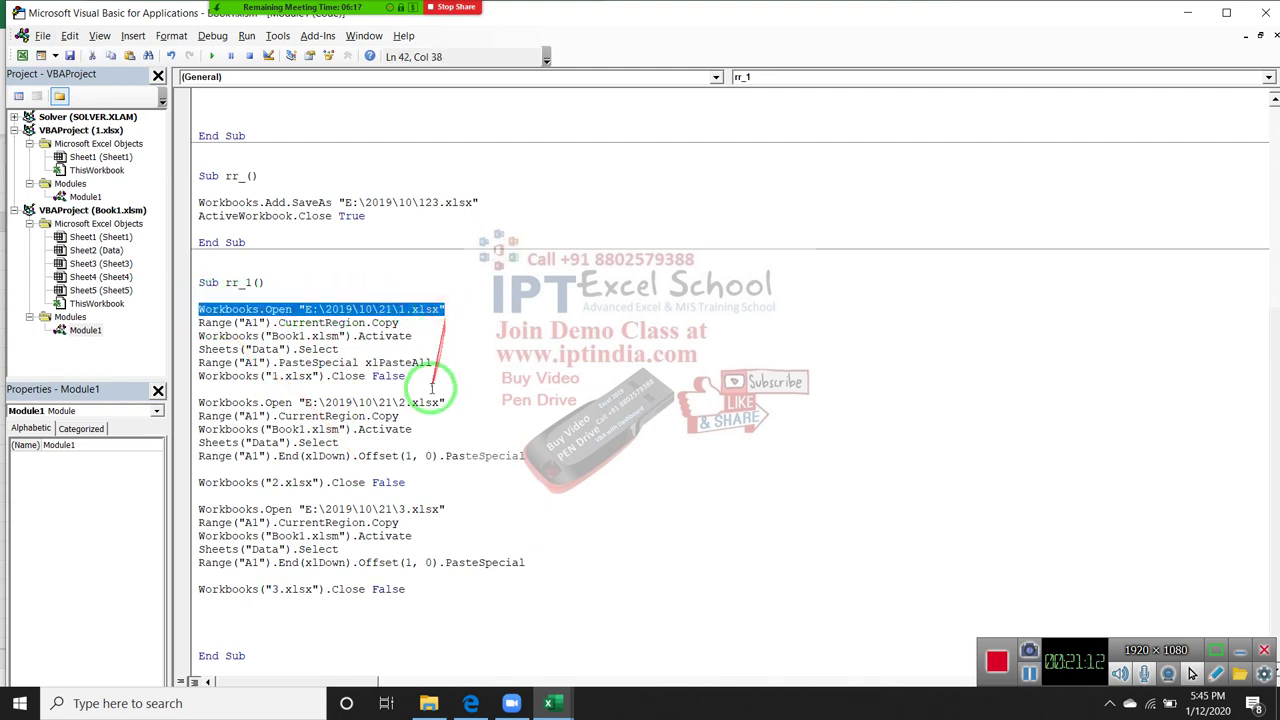
{"action": "left_click", "coordinate": [550, 700]}
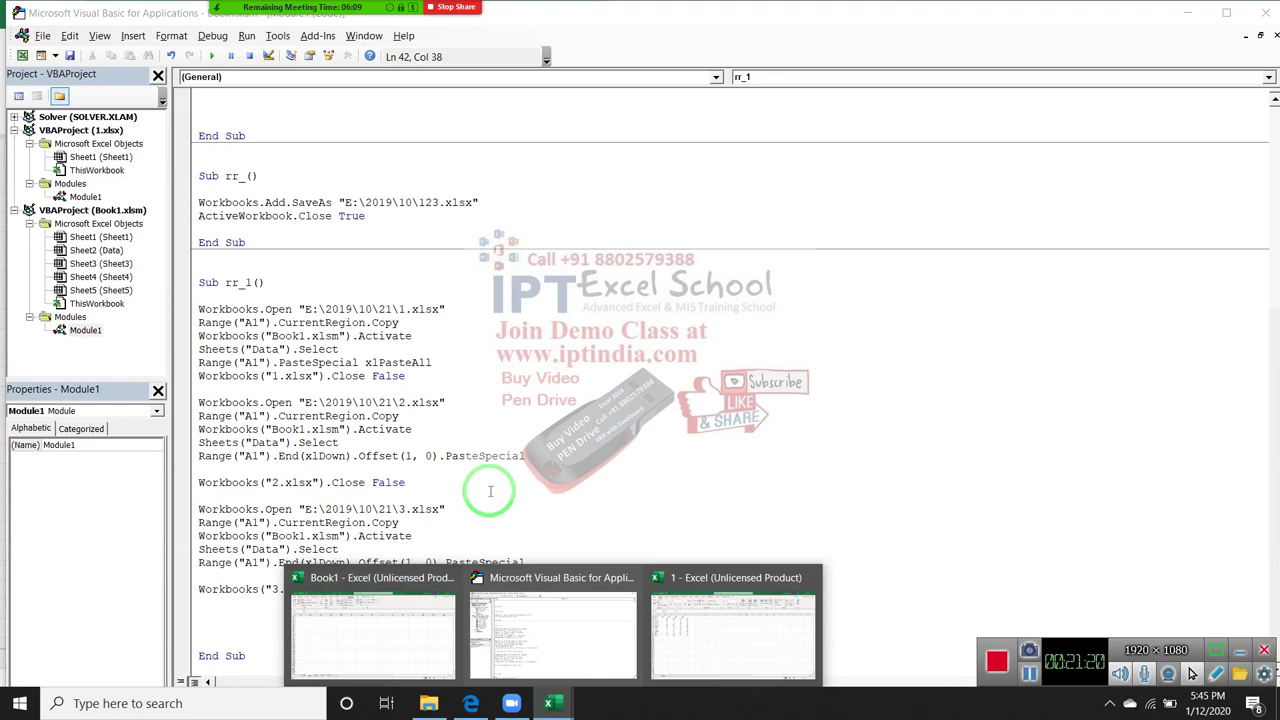
{"action": "left_click", "coordinate": [490, 490]}
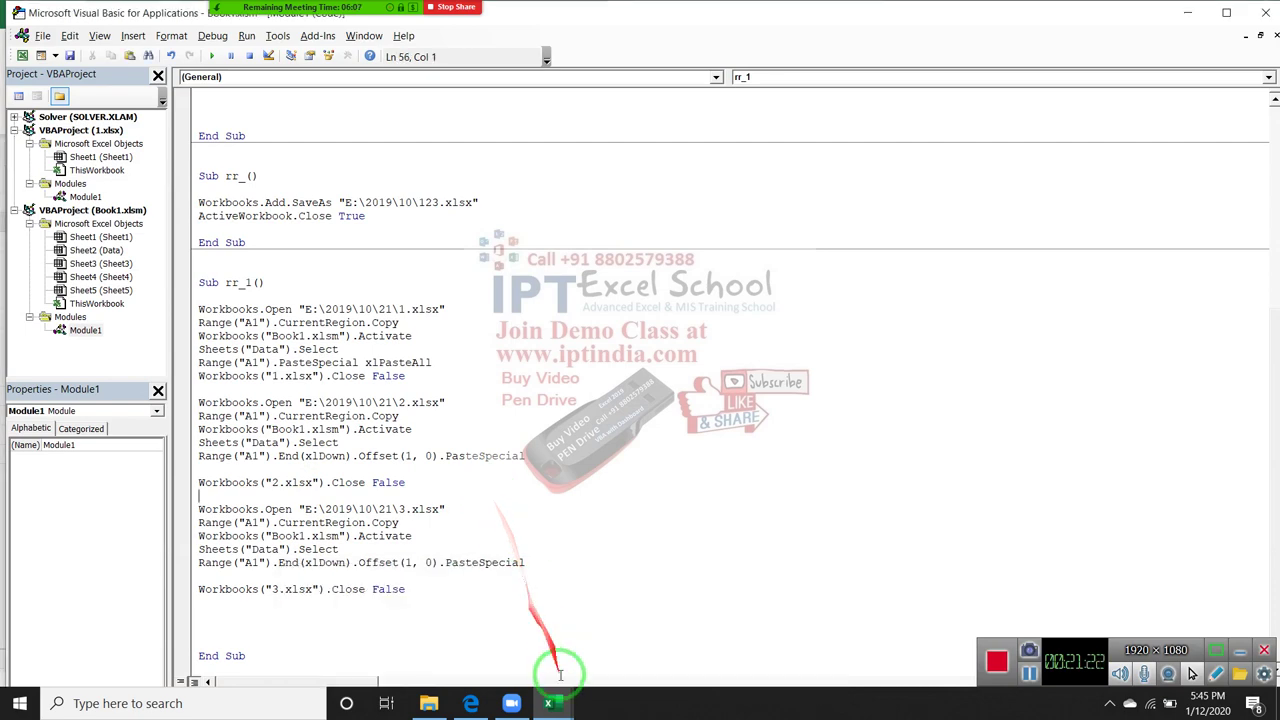
- Close 1.xlsx without saving and run the rr_1 macro
{"action": "left_click", "coordinate": [695, 620]}
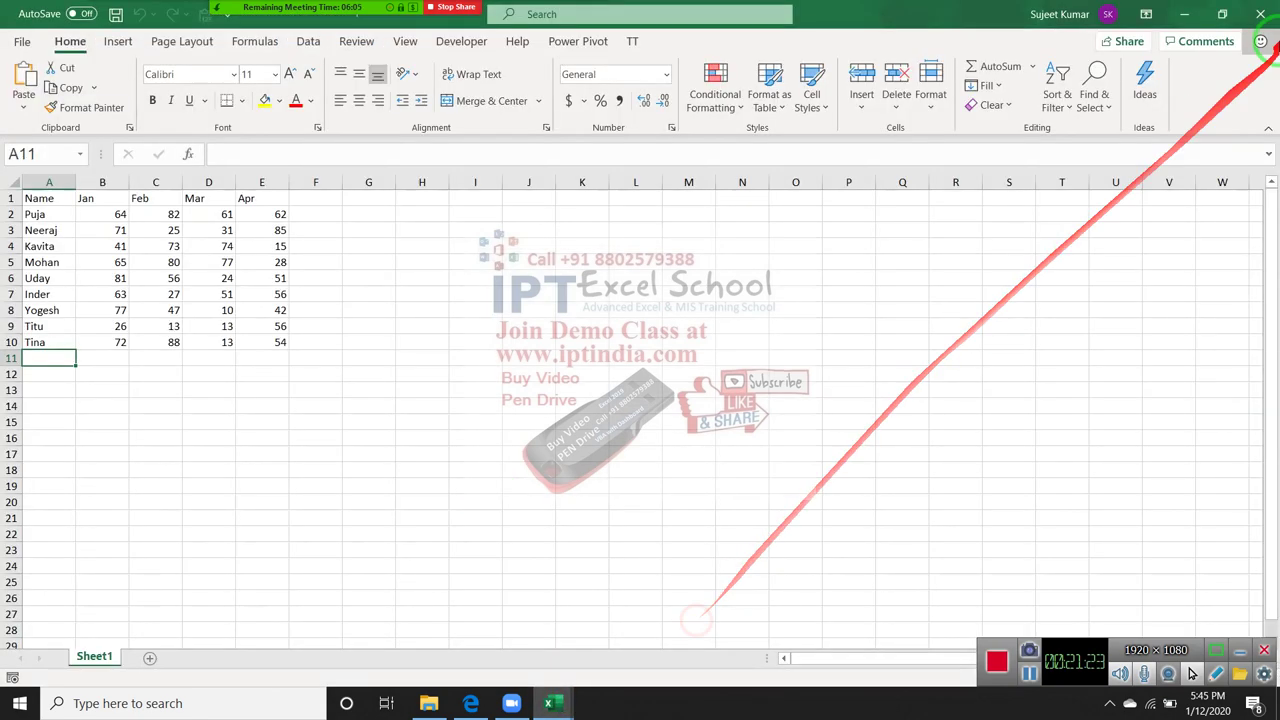
{"action": "left_click", "coordinate": [1260, 14]}
{"action": "left_click", "coordinate": [648, 374]}
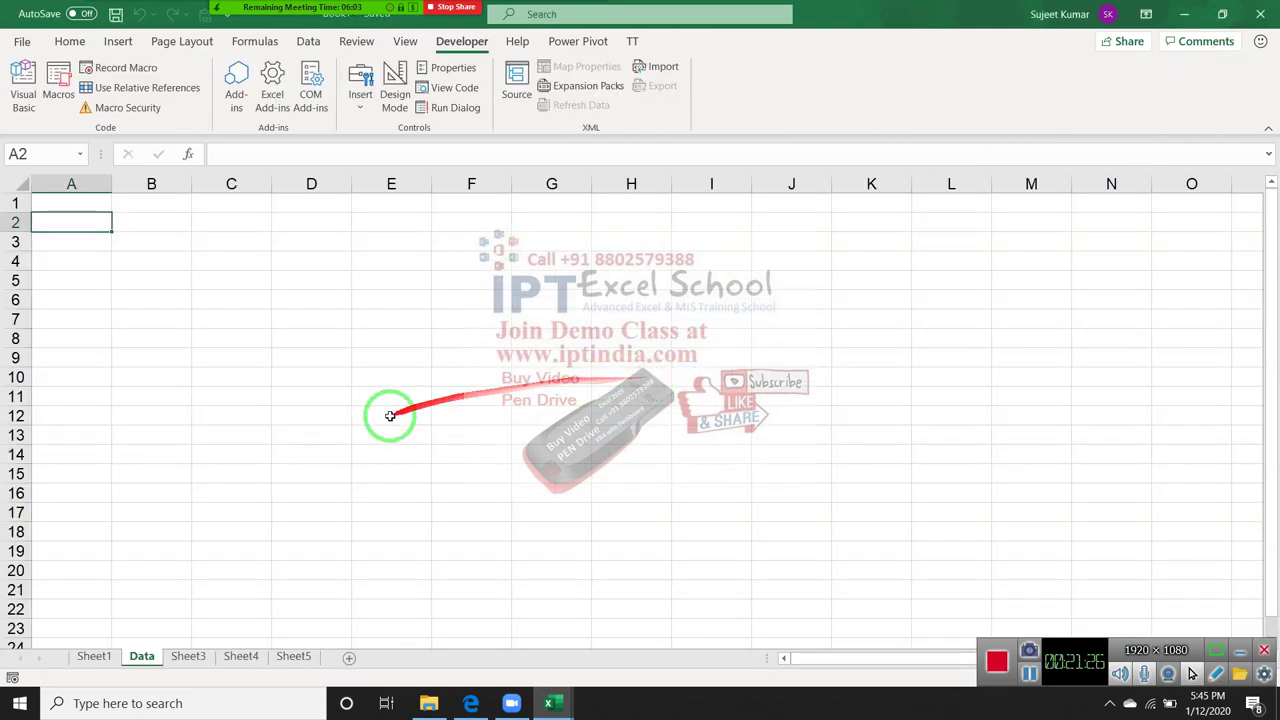
{"action": "left_click", "coordinate": [58, 88]}
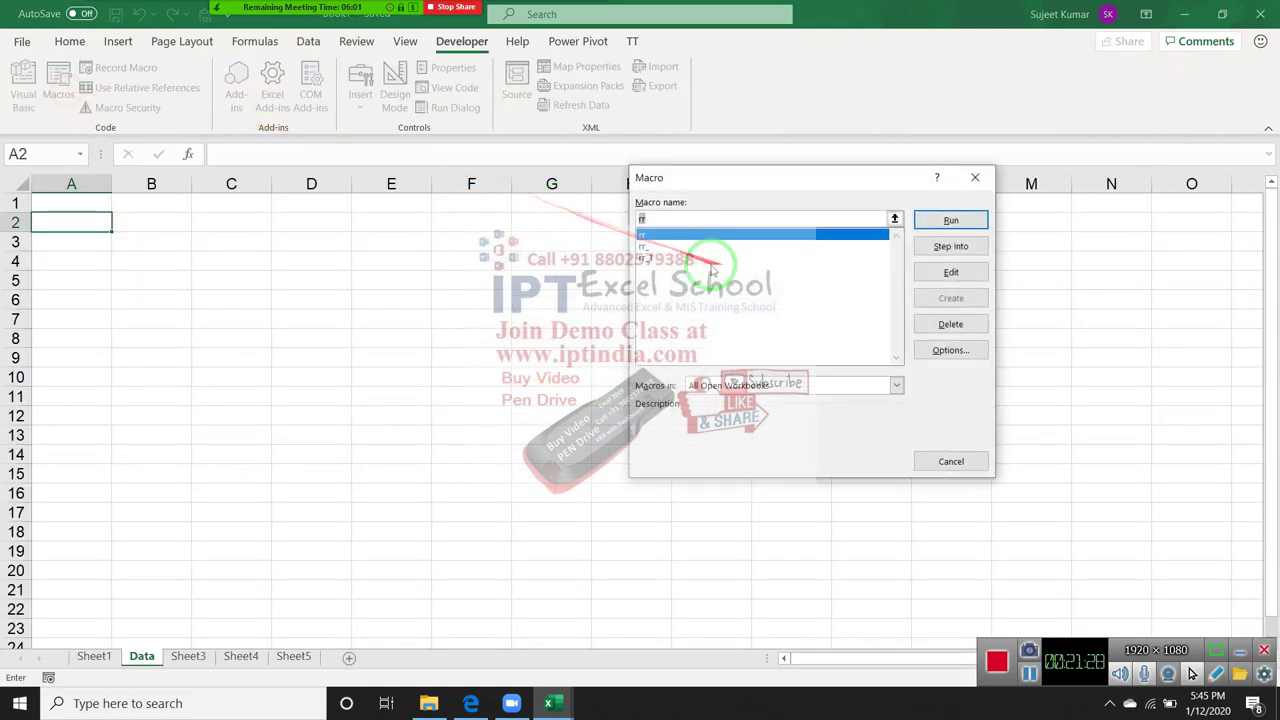
{"action": "left_click", "coordinate": [663, 258]}
{"action": "left_click", "coordinate": [968, 228]}
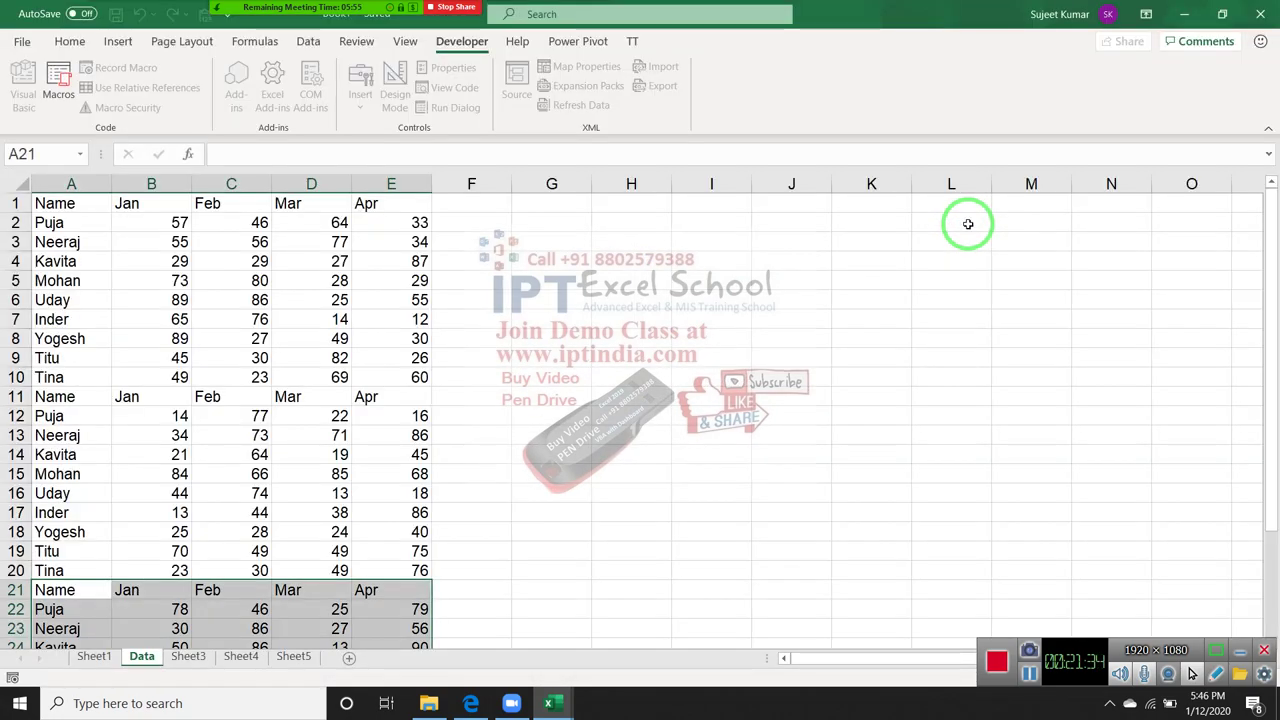
- Review the three stacked Name/Jan–Apr tables in A1:E30, including D14's formula, then return to the code
{"action": "scroll", "coordinate": [188, 587], "scroll_direction": "down", "scroll_amount": 1}
{"action": "scroll", "coordinate": [188, 587], "scroll_direction": "down", "scroll_amount": 6}
{"action": "scroll", "coordinate": [188, 587], "scroll_direction": "up", "scroll_amount": 1}
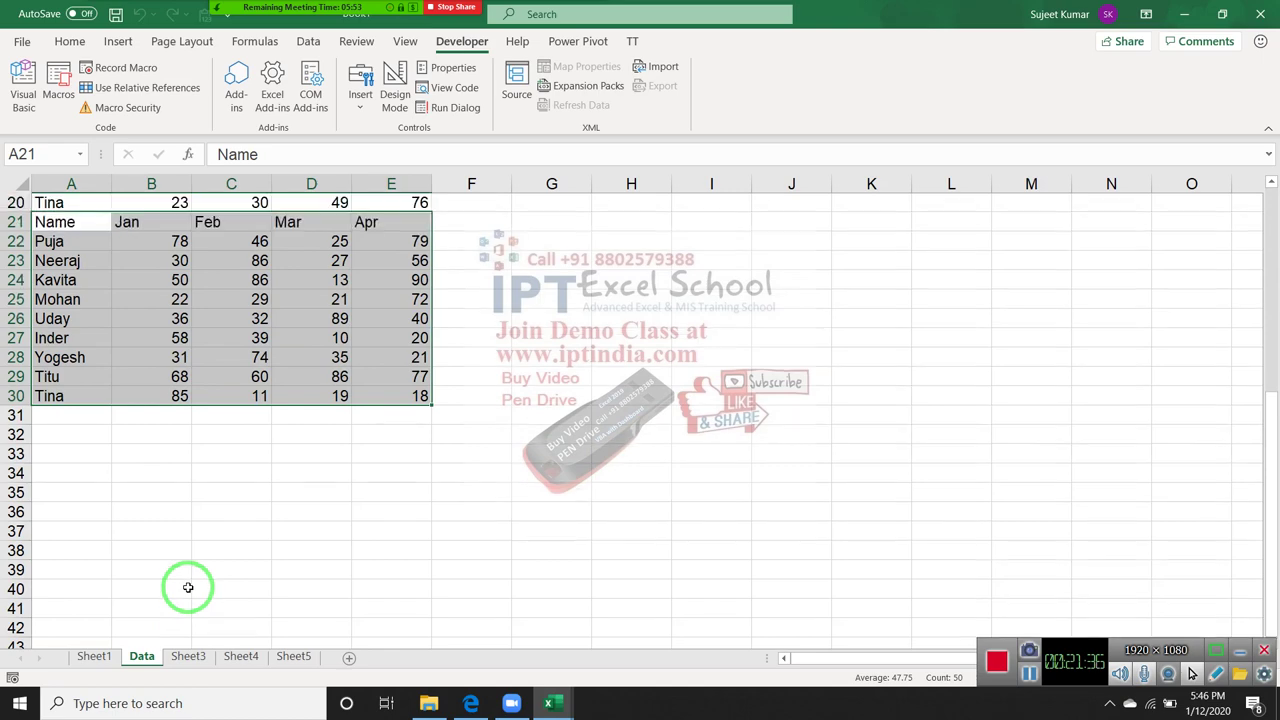
{"action": "scroll", "coordinate": [188, 587], "scroll_direction": "up", "scroll_amount": 4}
{"action": "scroll", "coordinate": [188, 587], "scroll_direction": "up", "scroll_amount": 2}
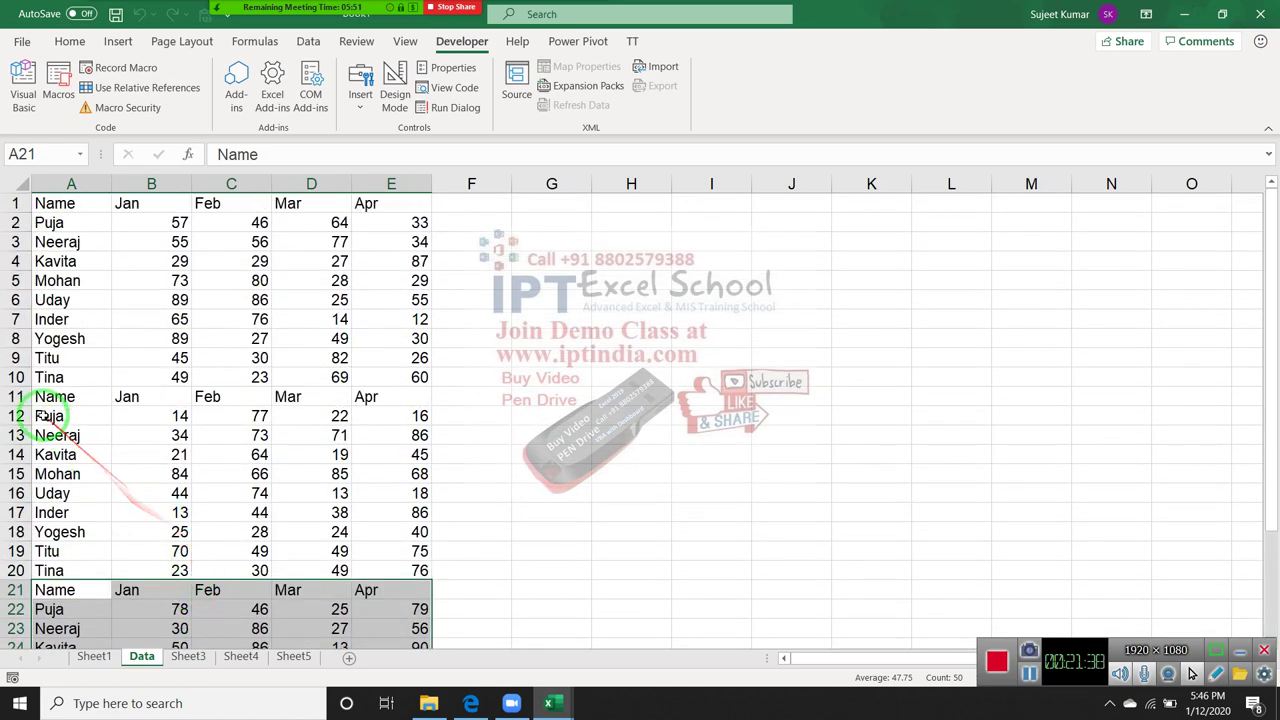
{"action": "left_click_drag", "start_coordinate": [42, 397], "coordinate": [398, 399]}
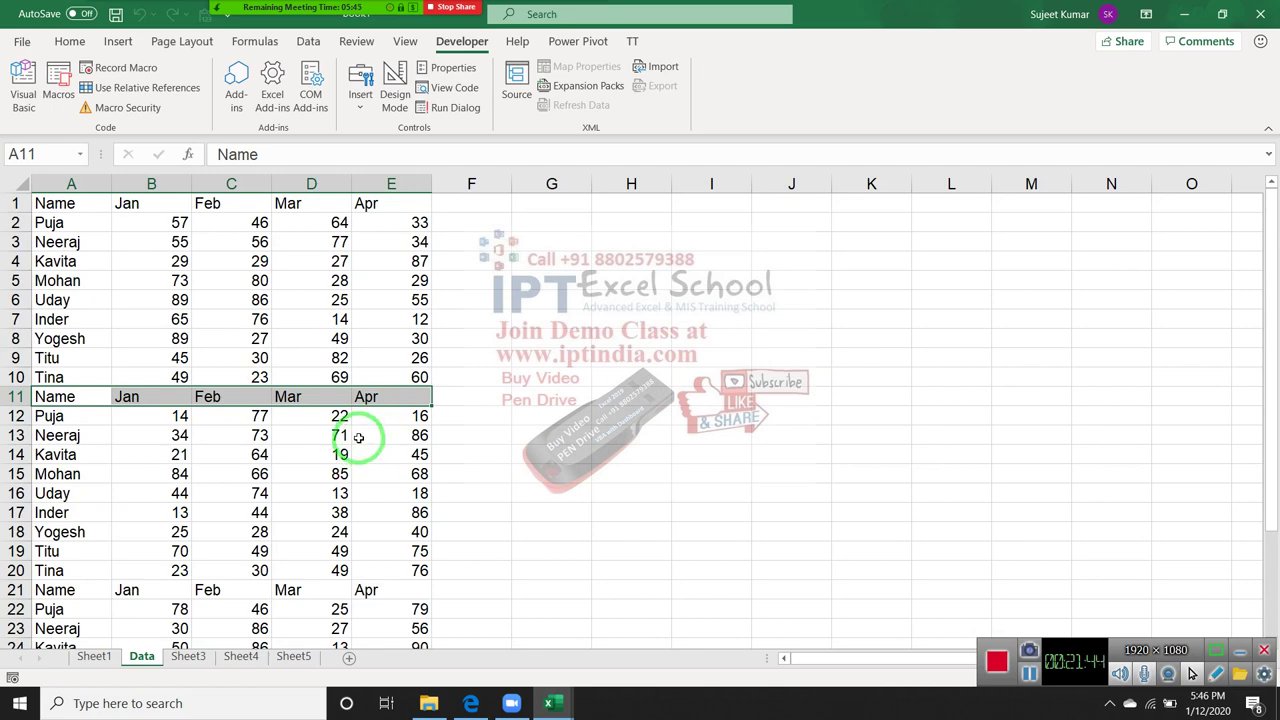
{"action": "left_click", "coordinate": [342, 452]}
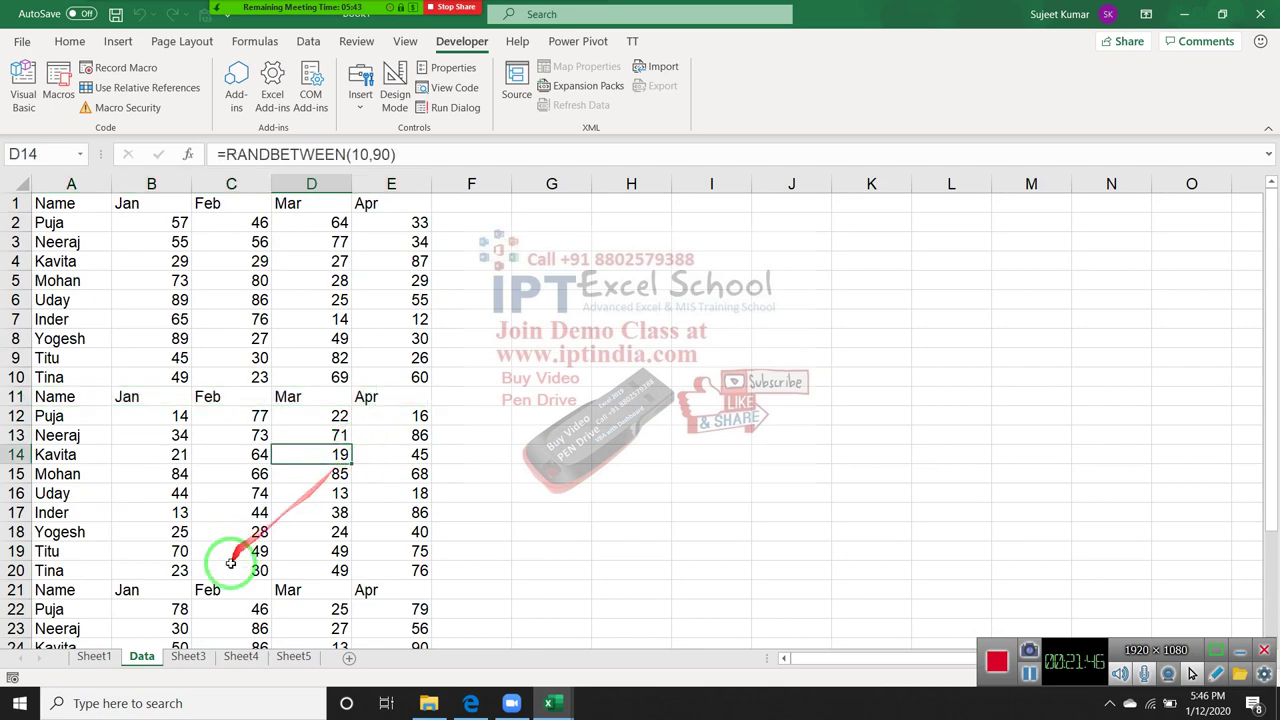
{"action": "scroll", "coordinate": [230, 563], "scroll_direction": "down", "scroll_amount": 4}
{"action": "scroll", "coordinate": [230, 563], "scroll_direction": "up", "scroll_amount": 4}
{"action": "key", "text": "alt+F11"}
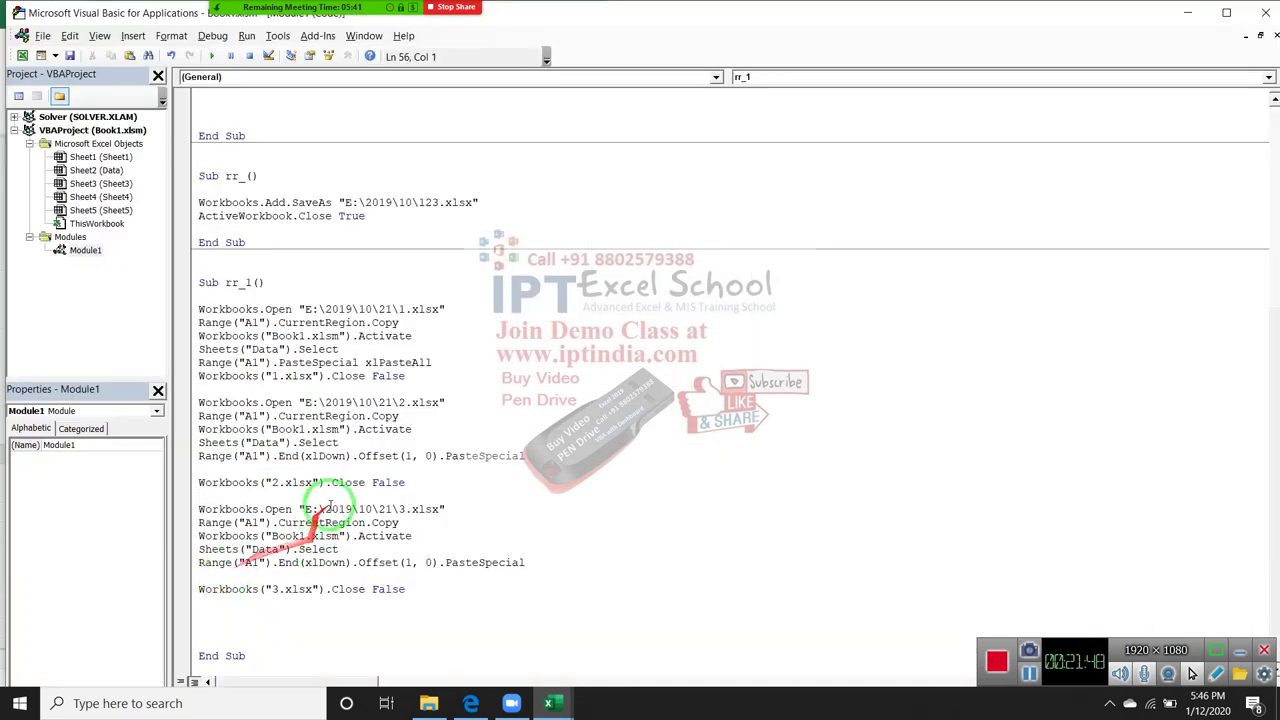
{"action": "left_click", "coordinate": [430, 415]}
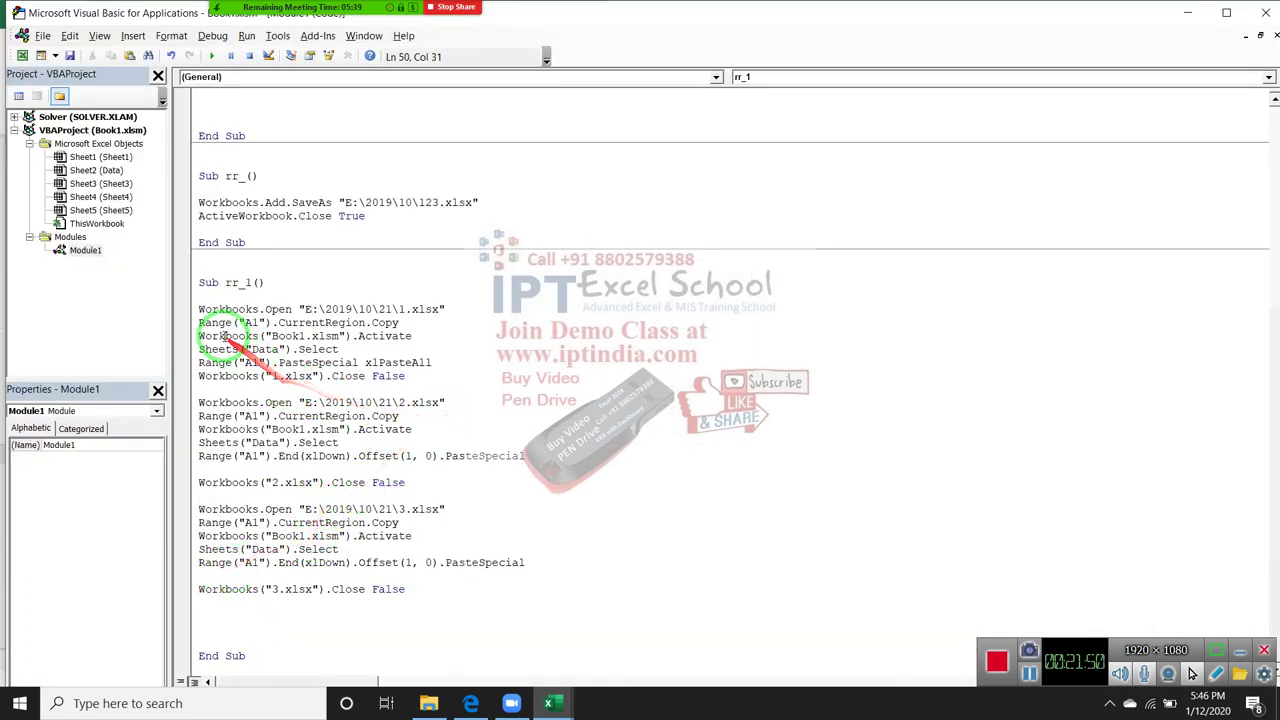
{"action": "mouse_move", "coordinate": [198, 310]}
{"action": "left_mouse_down"}
{"action": "mouse_move", "coordinate": [200, 325]}
{"action": "mouse_move", "coordinate": [458, 325]}
{"action": "left_mouse_up"}
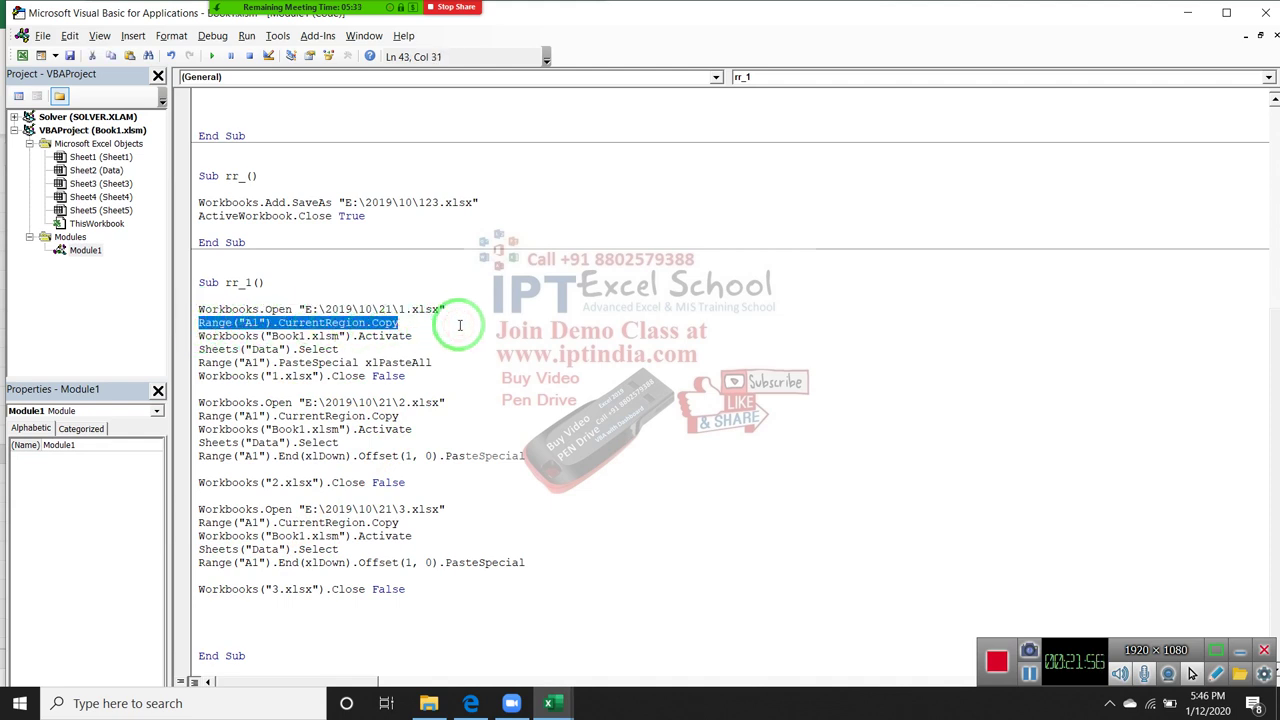
{"action": "double_click", "coordinate": [386, 324]}
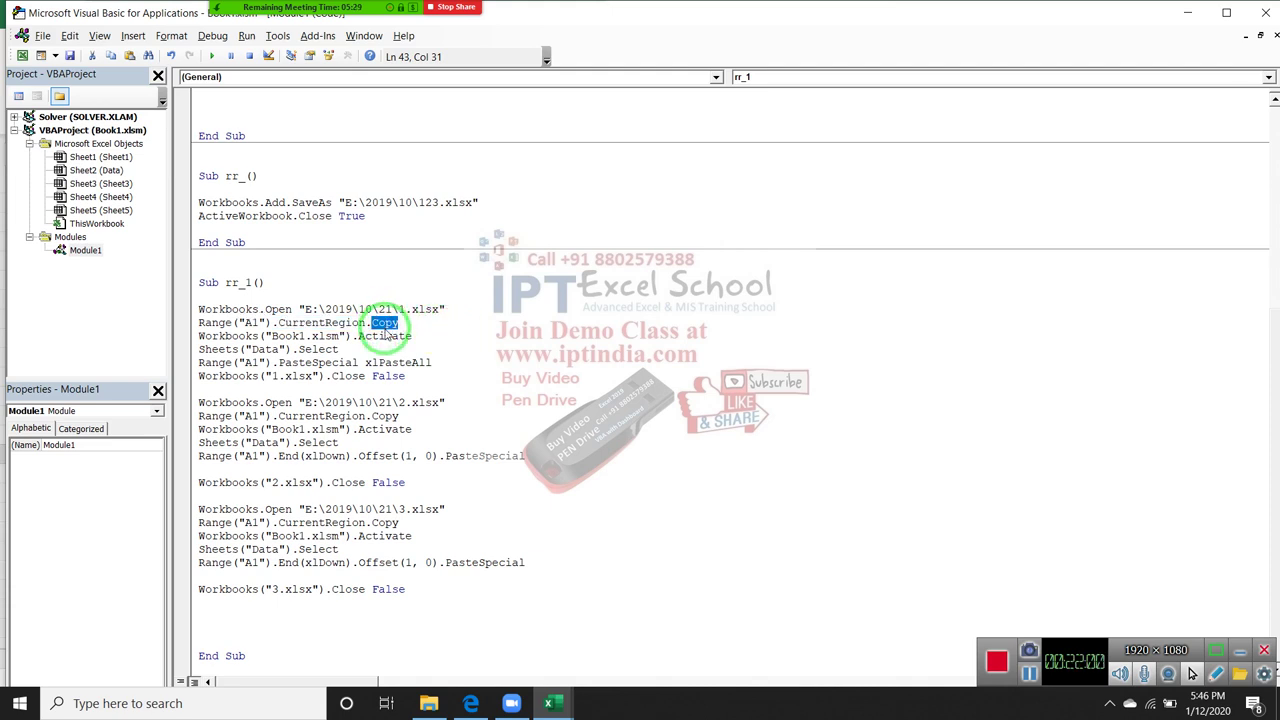
{"action": "double_click", "coordinate": [382, 337]}
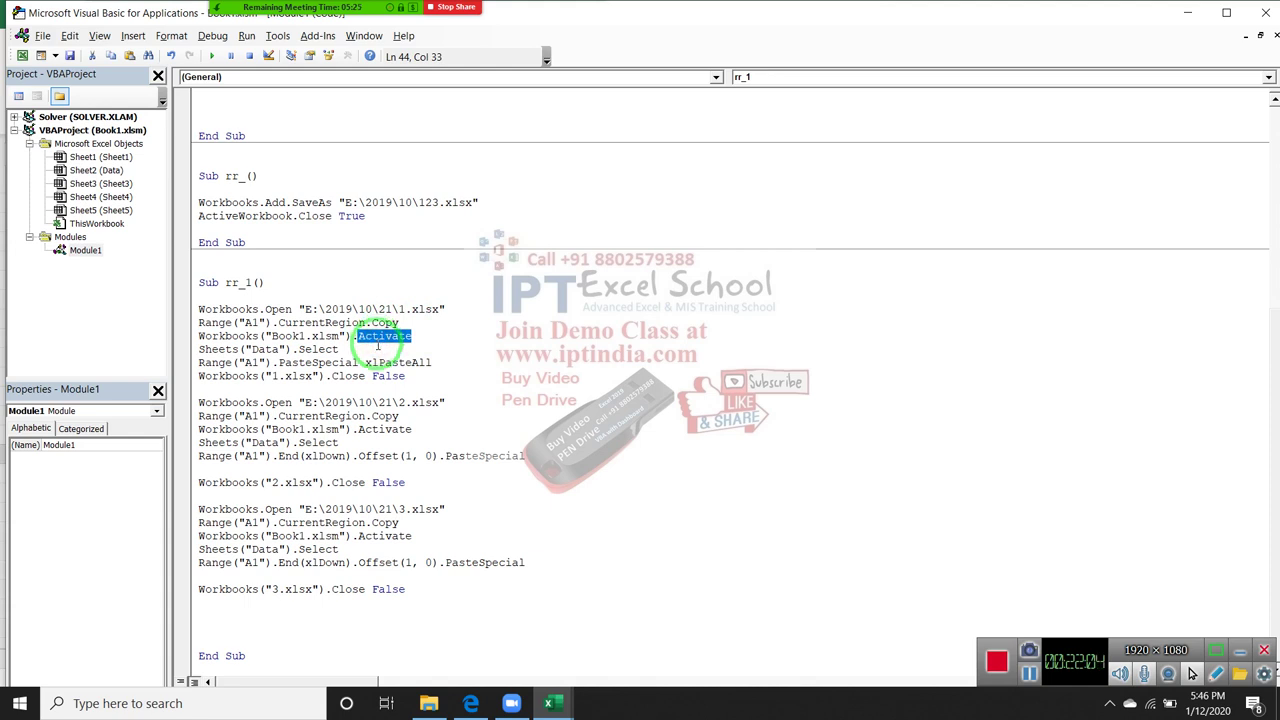
{"action": "mouse_move", "coordinate": [378, 345]}
{"action": "left_mouse_down"}
{"action": "mouse_move", "coordinate": [174, 340]}
{"action": "mouse_move", "coordinate": [184, 370]}
{"action": "left_mouse_up"}
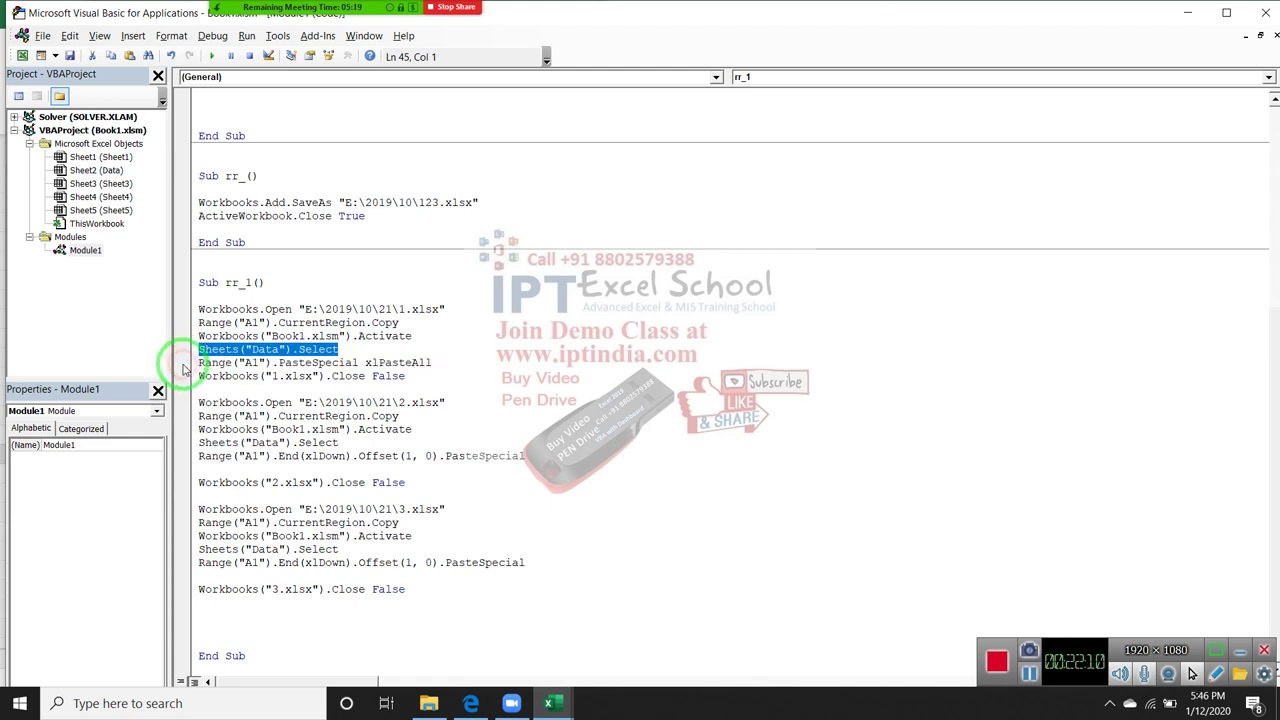
{"action": "left_click", "coordinate": [285, 389]}
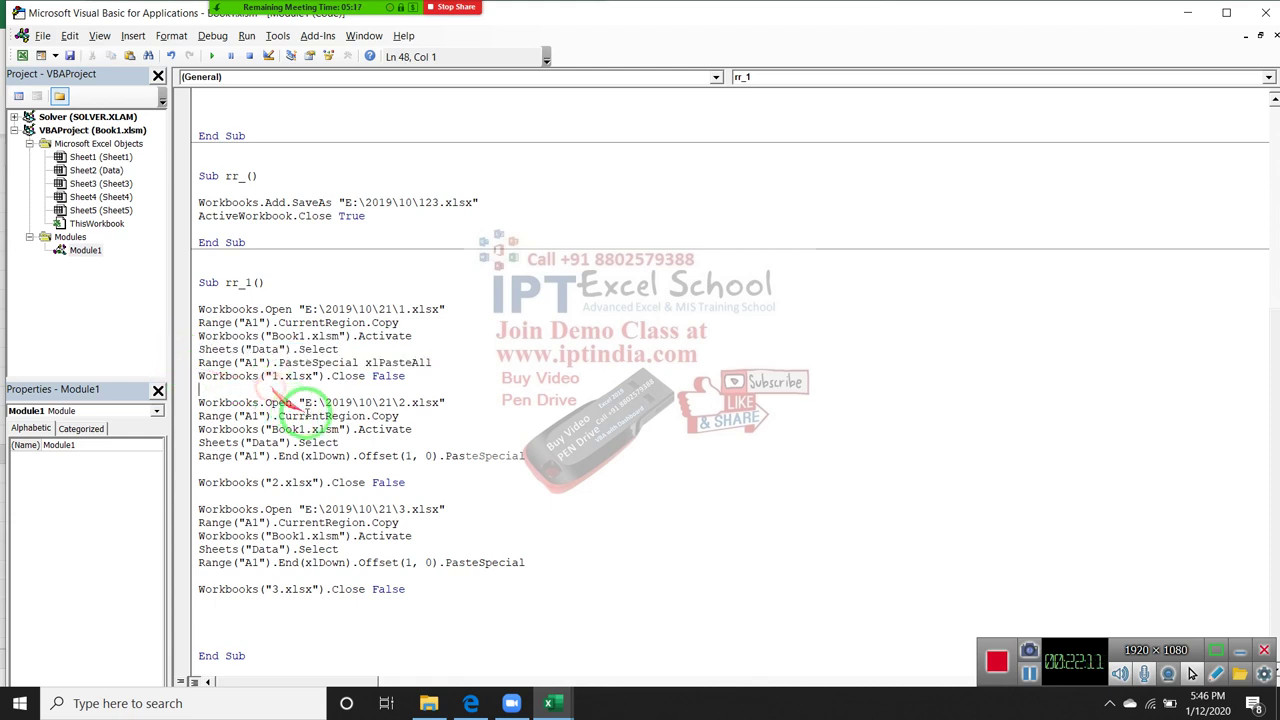
{"action": "left_click", "coordinate": [280, 614]}
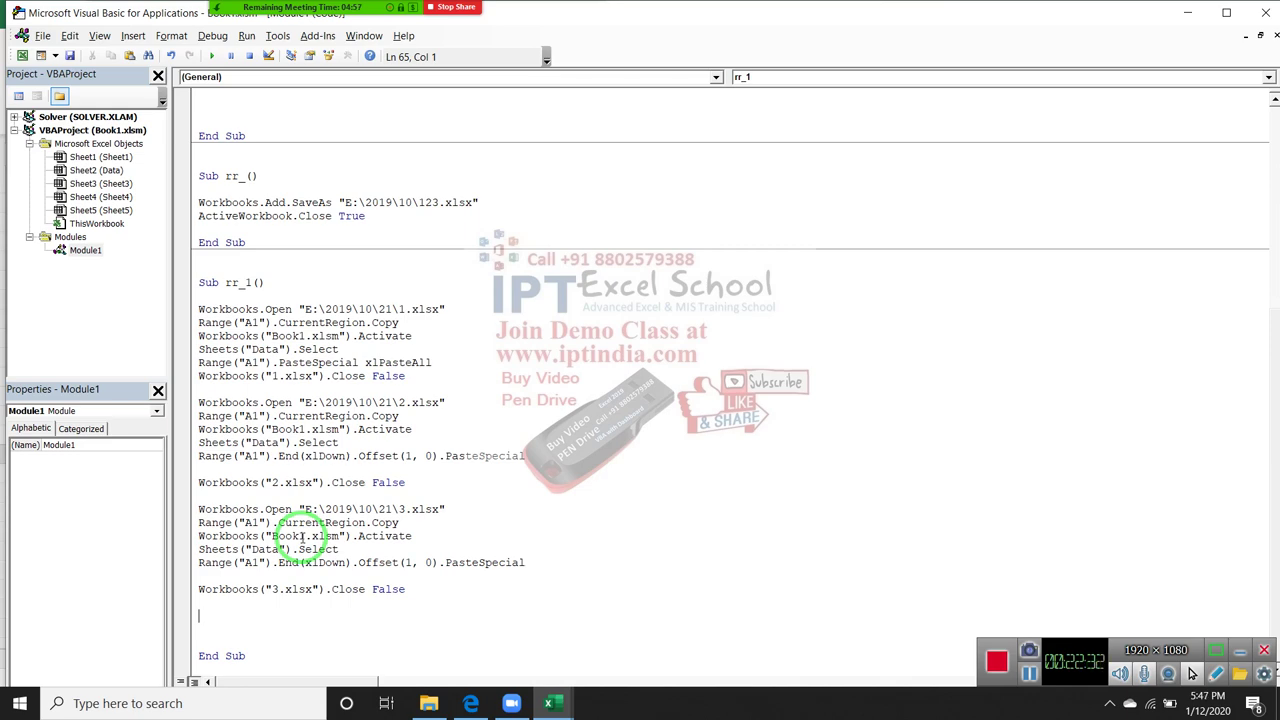
- Insert an ActiveWorkbook.Protect statement with a password argument after rr's Activate line
{"action": "scroll", "coordinate": [290, 520], "scroll_direction": "up", "scroll_amount": 3}
{"action": "scroll", "coordinate": [245, 480], "scroll_direction": "up", "scroll_amount": 5}
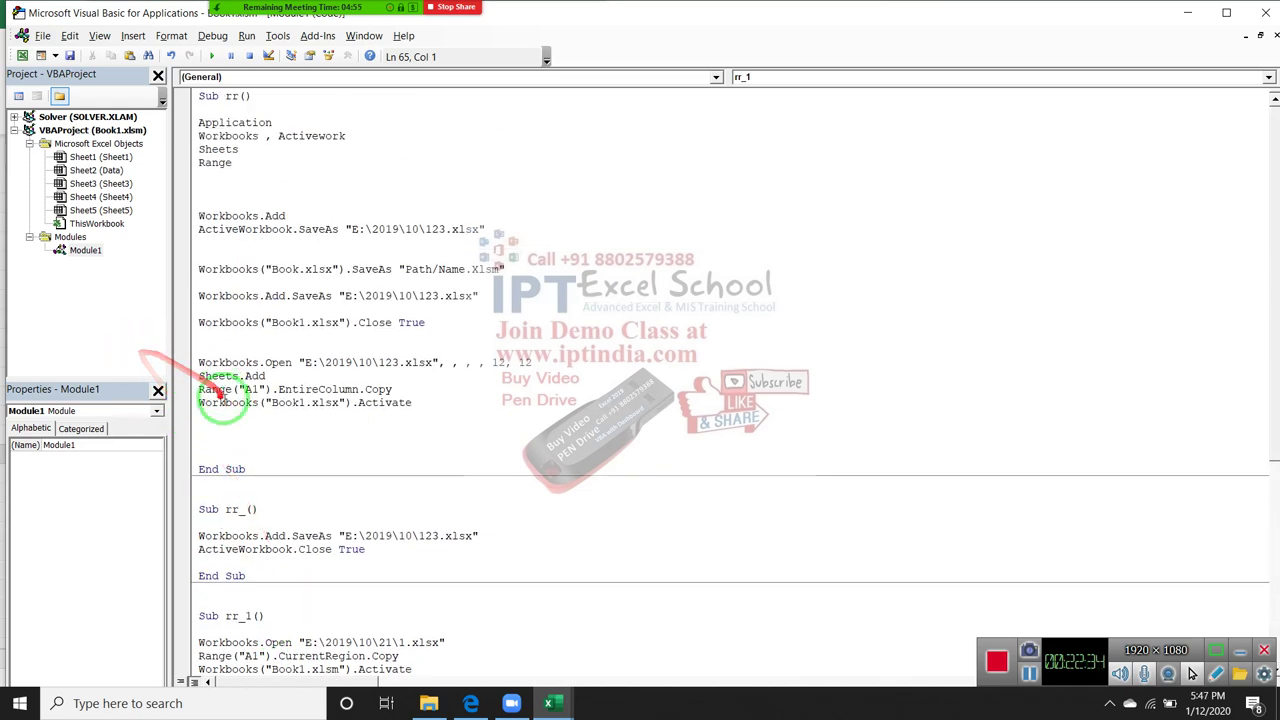
{"action": "left_click", "coordinate": [244, 434]}
{"action": "key", "text": "Return"}
{"action": "key", "text": "Return"}
{"action": "type", "text": "W"}
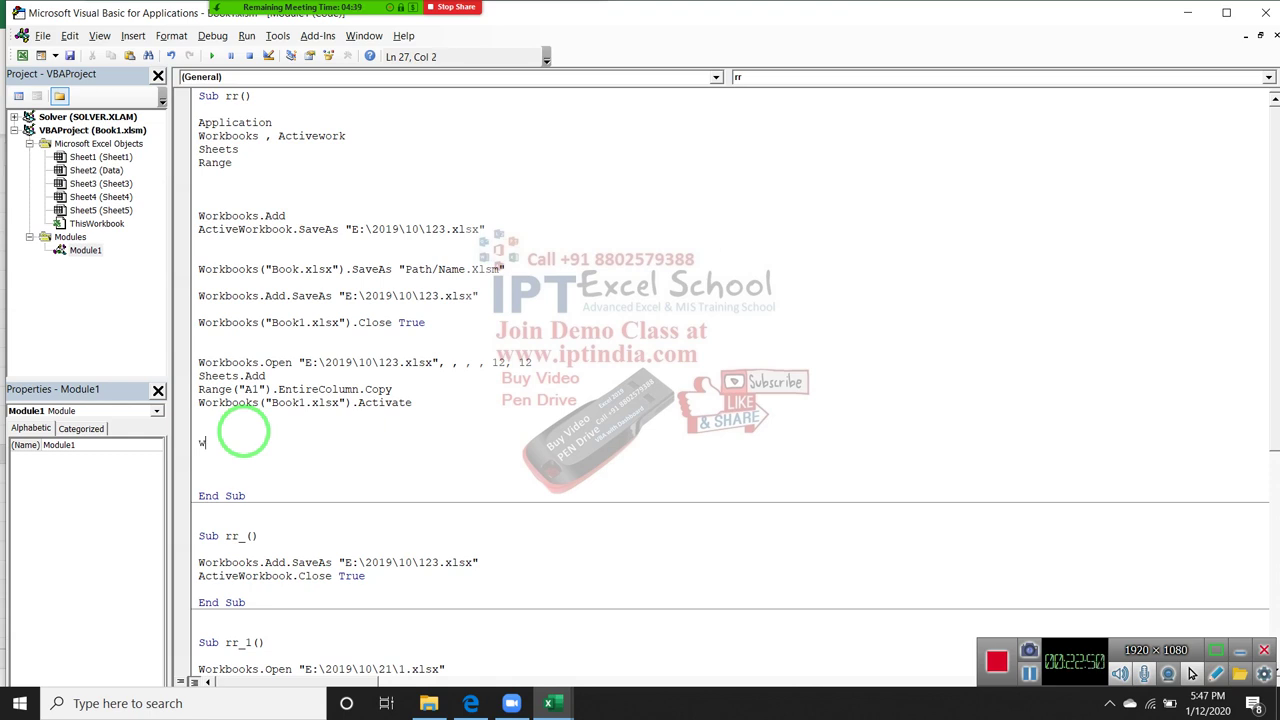
{"action": "type", "text": "activeworkb"}
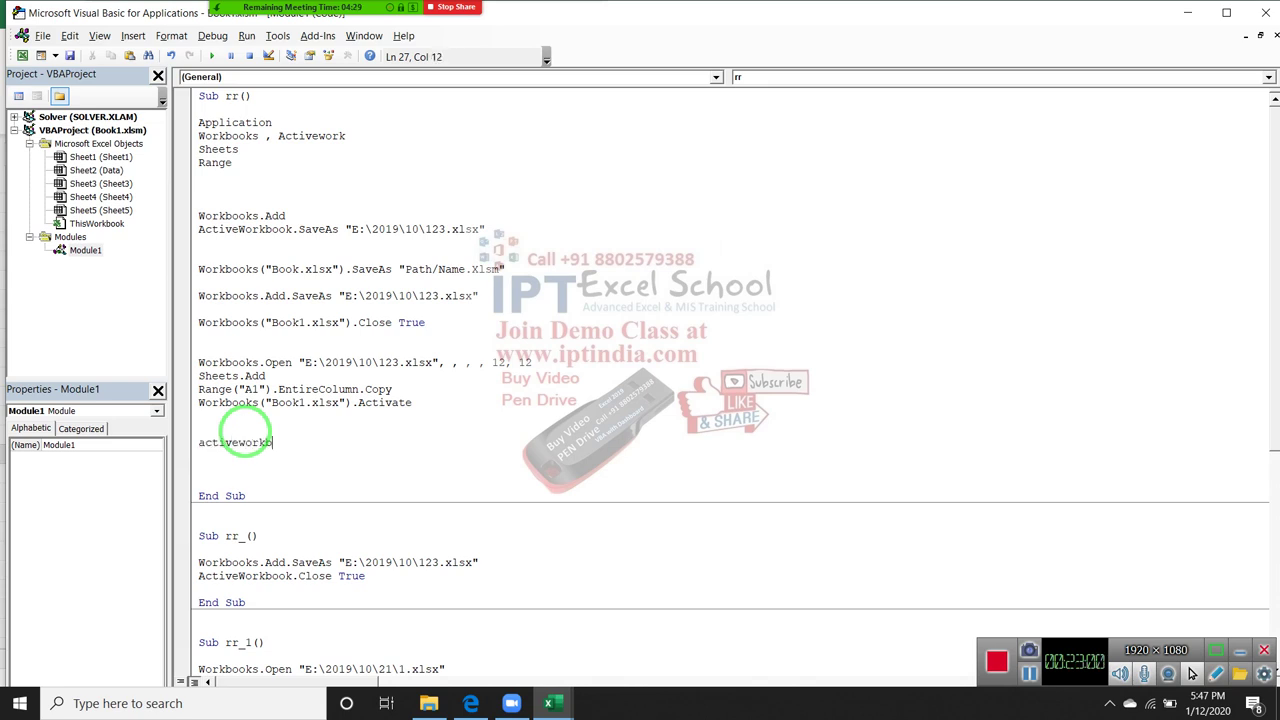
{"action": "type", "text": "ook."}
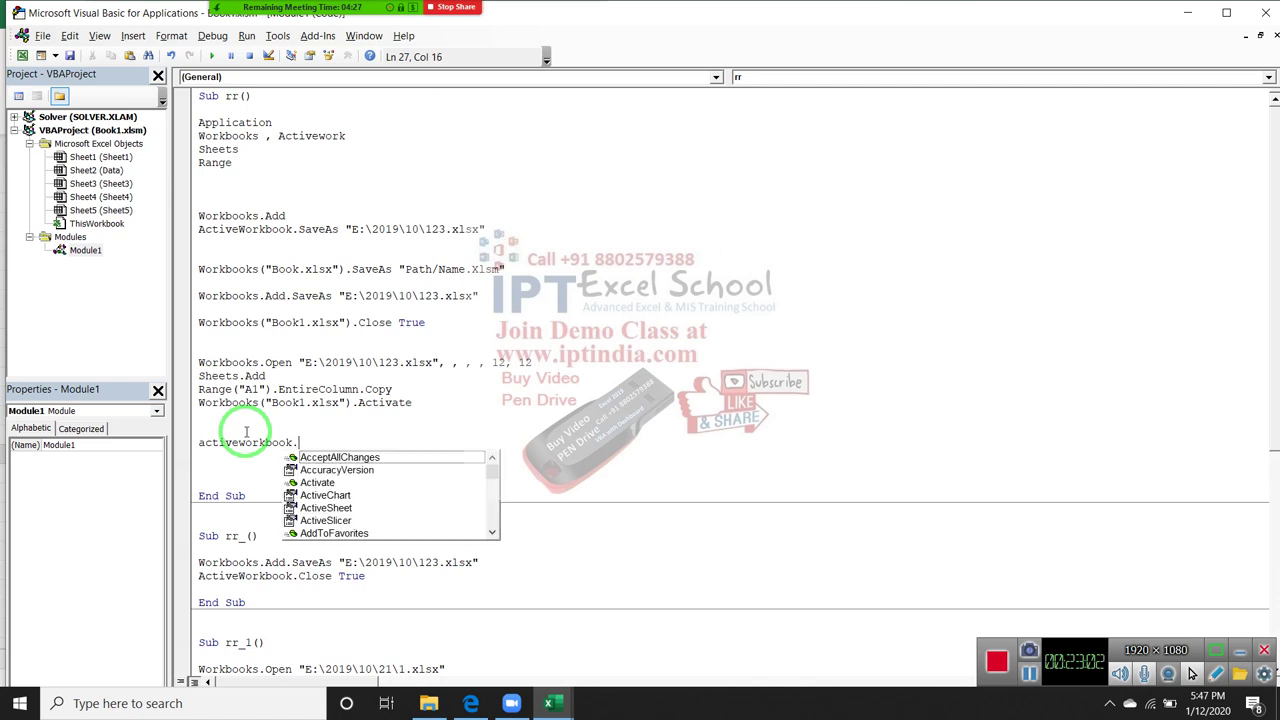
{"action": "type", "text": "pr"}
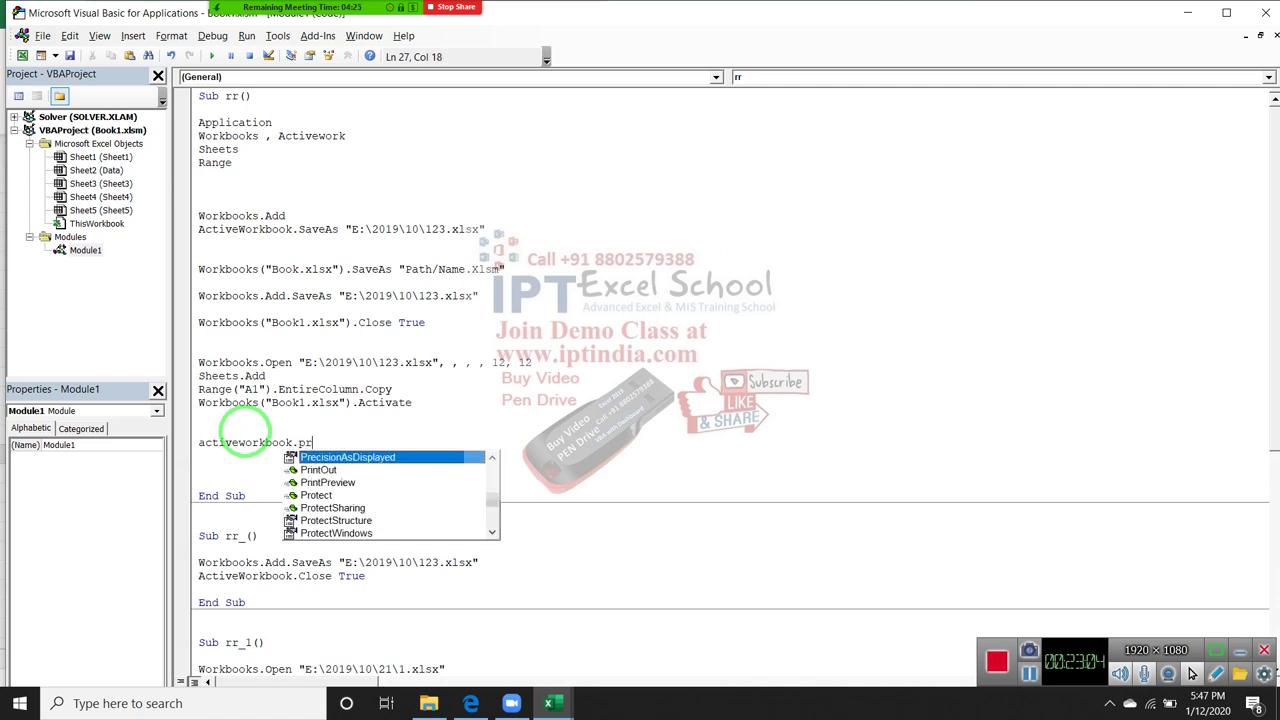
{"action": "type", "text": "ot"}
{"action": "key", "text": "space"}
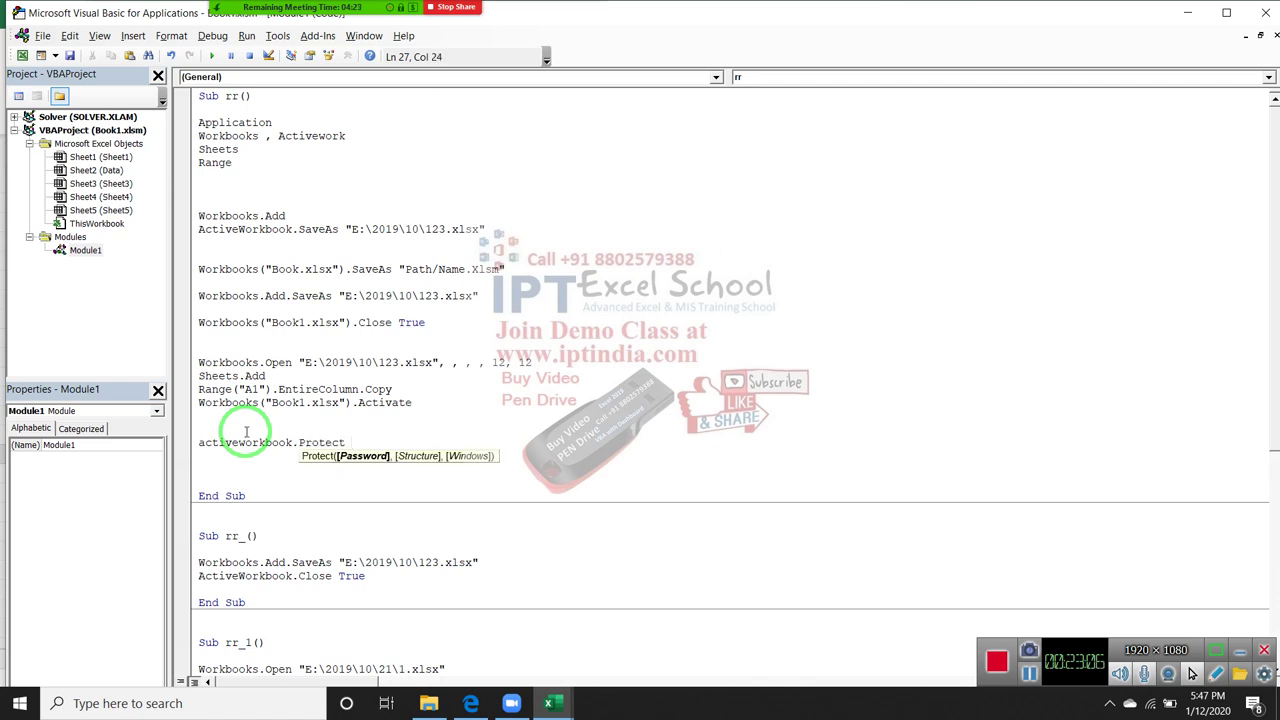
{"action": "key", "text": "Return"}
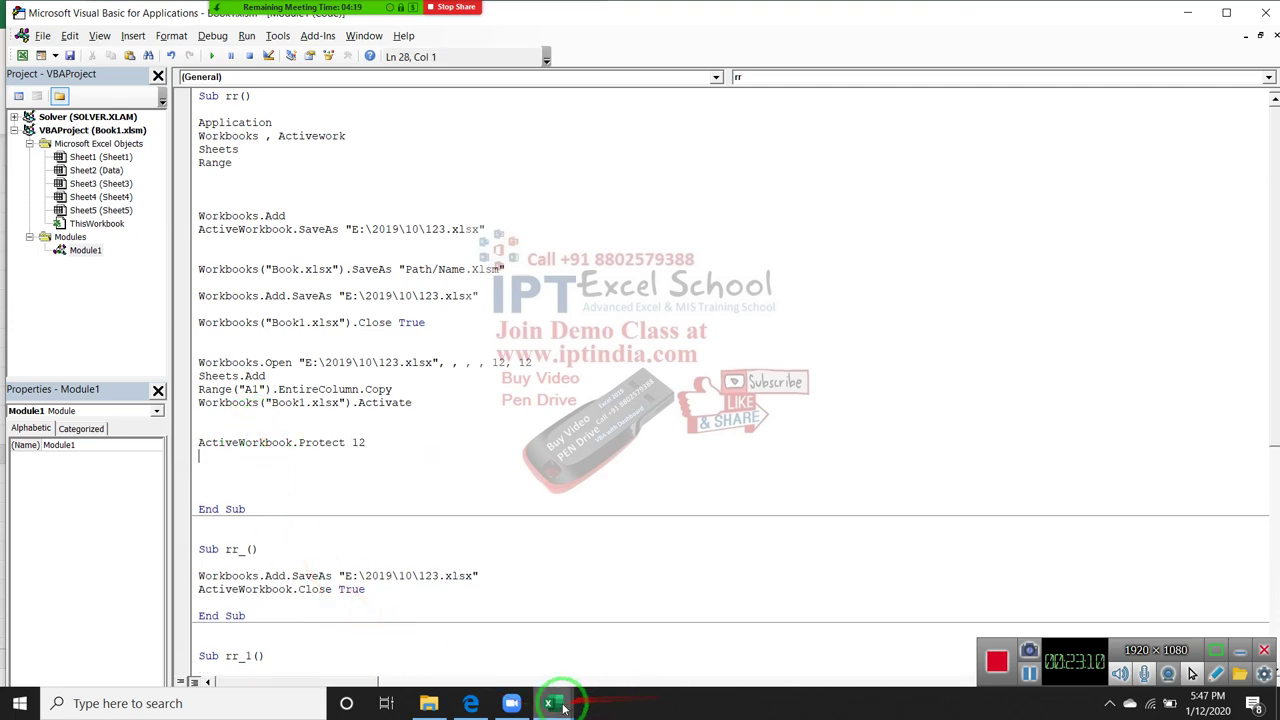
- Open Review > Protect Workbook and the Data sheet's menu, dismissing both unchanged
{"action": "mouse_move", "coordinate": [549, 703]}
{"action": "left_click", "coordinate": [503, 636]}
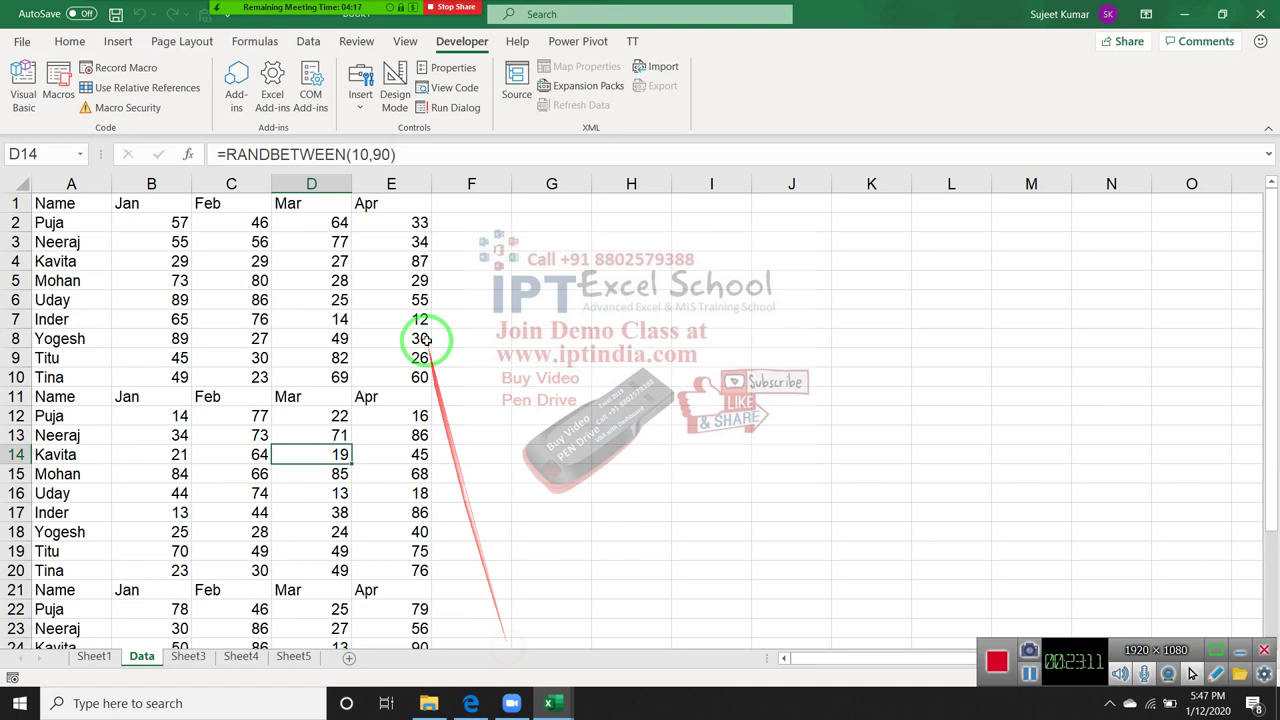
{"action": "left_click", "coordinate": [343, 43]}
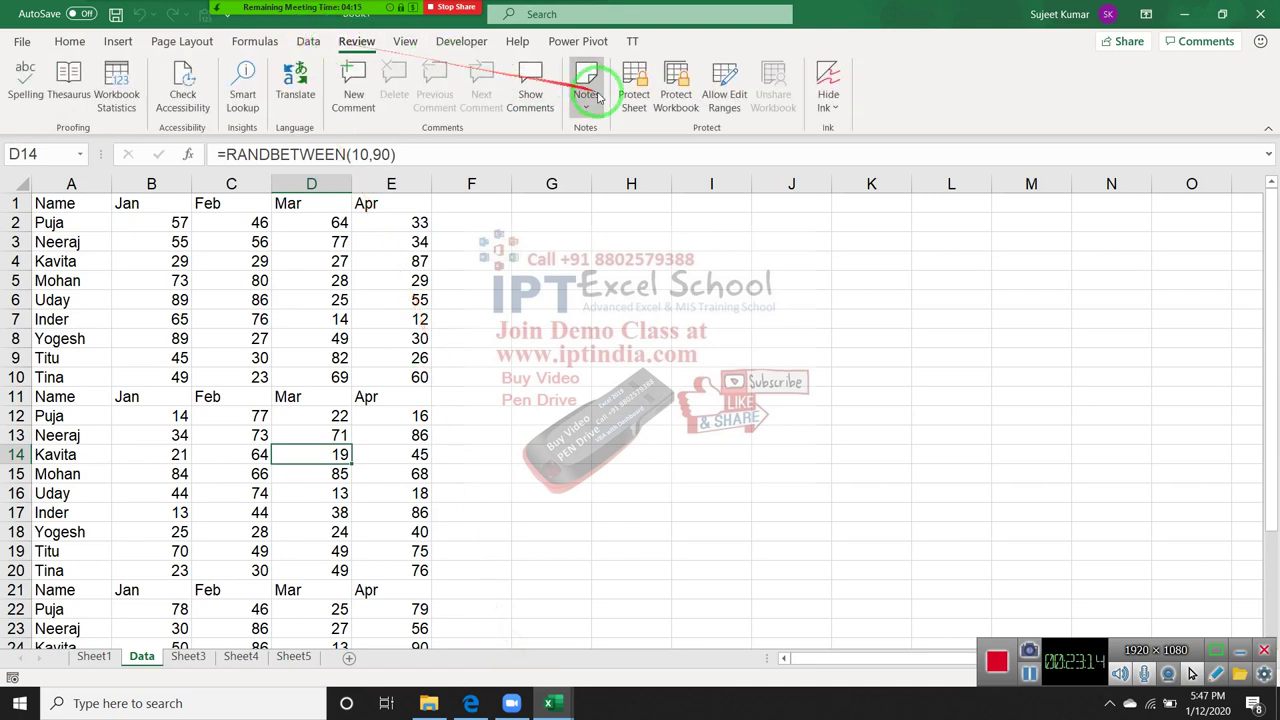
{"action": "left_click", "coordinate": [672, 100]}
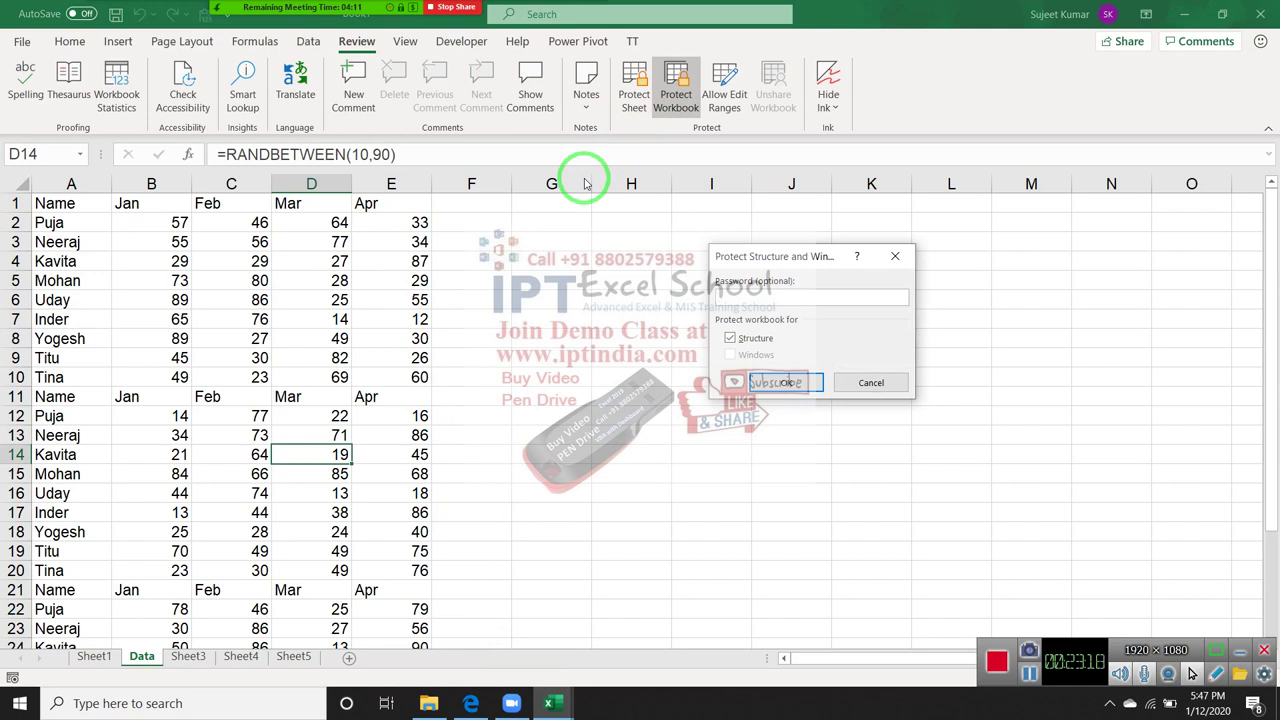
{"action": "key", "text": "Return"}
{"action": "right_click", "coordinate": [137, 665]}
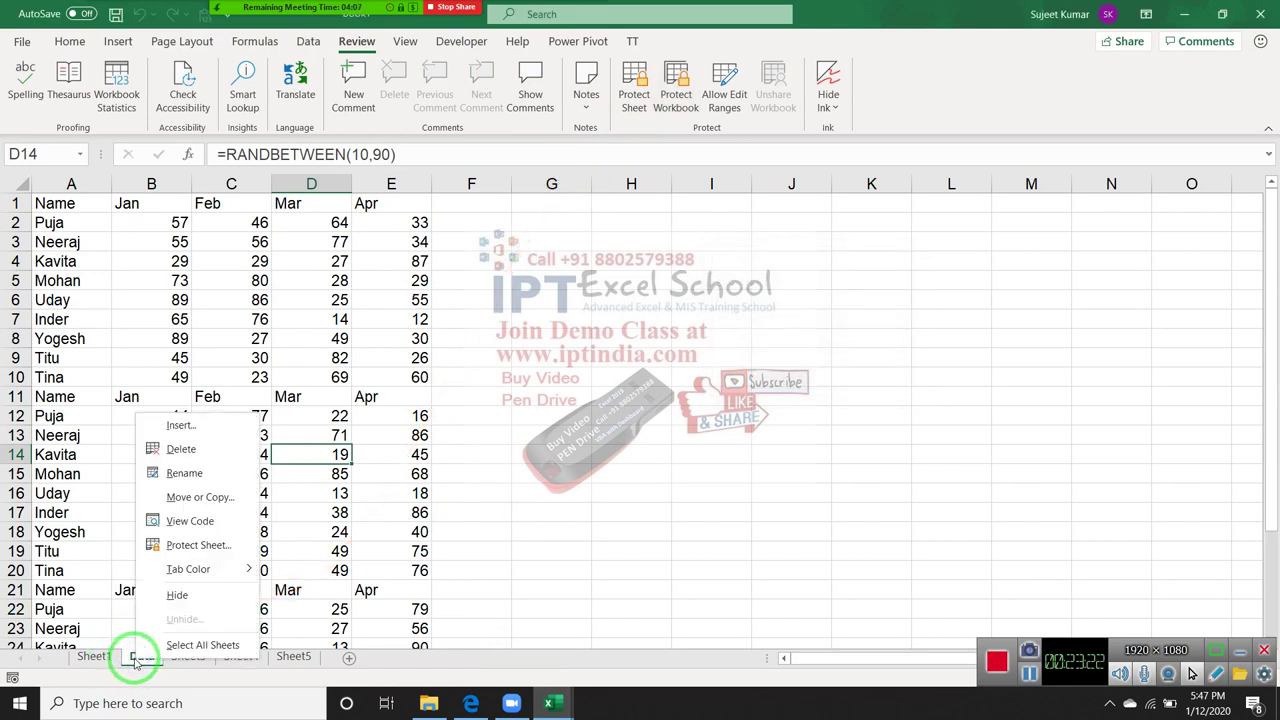
{"action": "left_click", "coordinate": [390, 533]}
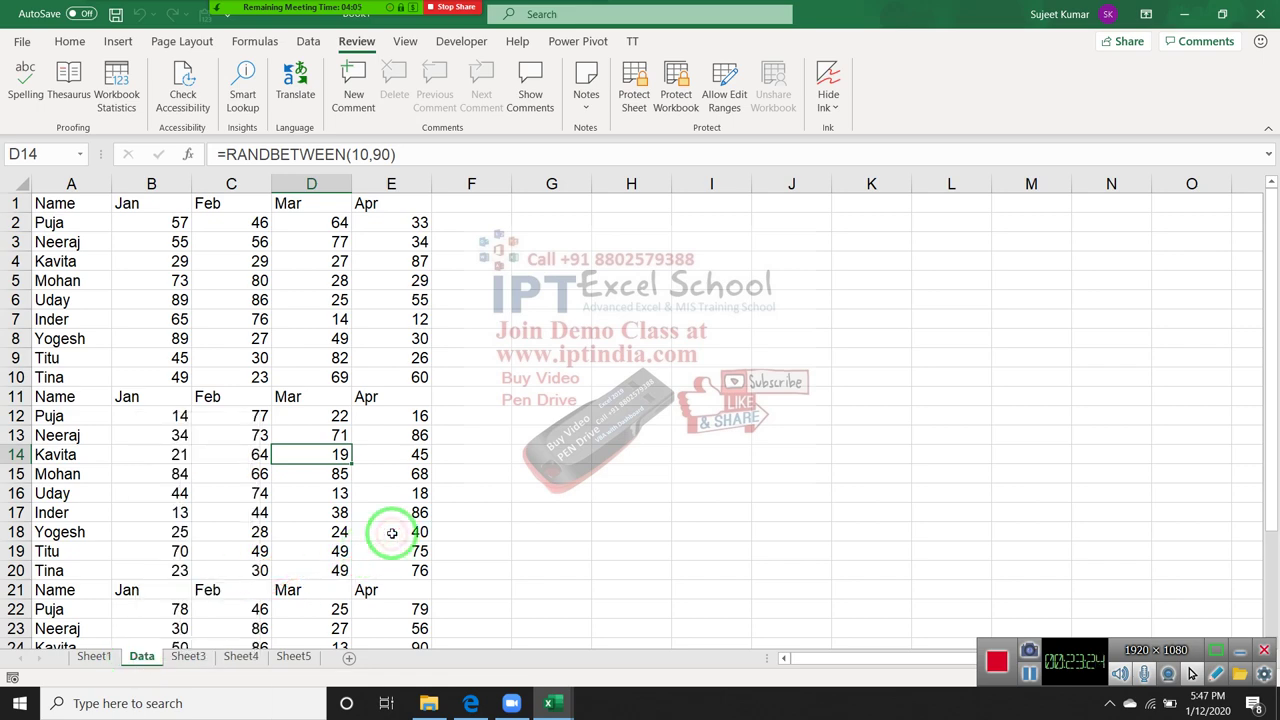
- Open File > Info > Protect Workbook > Encrypt with Password and cancel it
{"action": "left_click", "coordinate": [22, 41]}
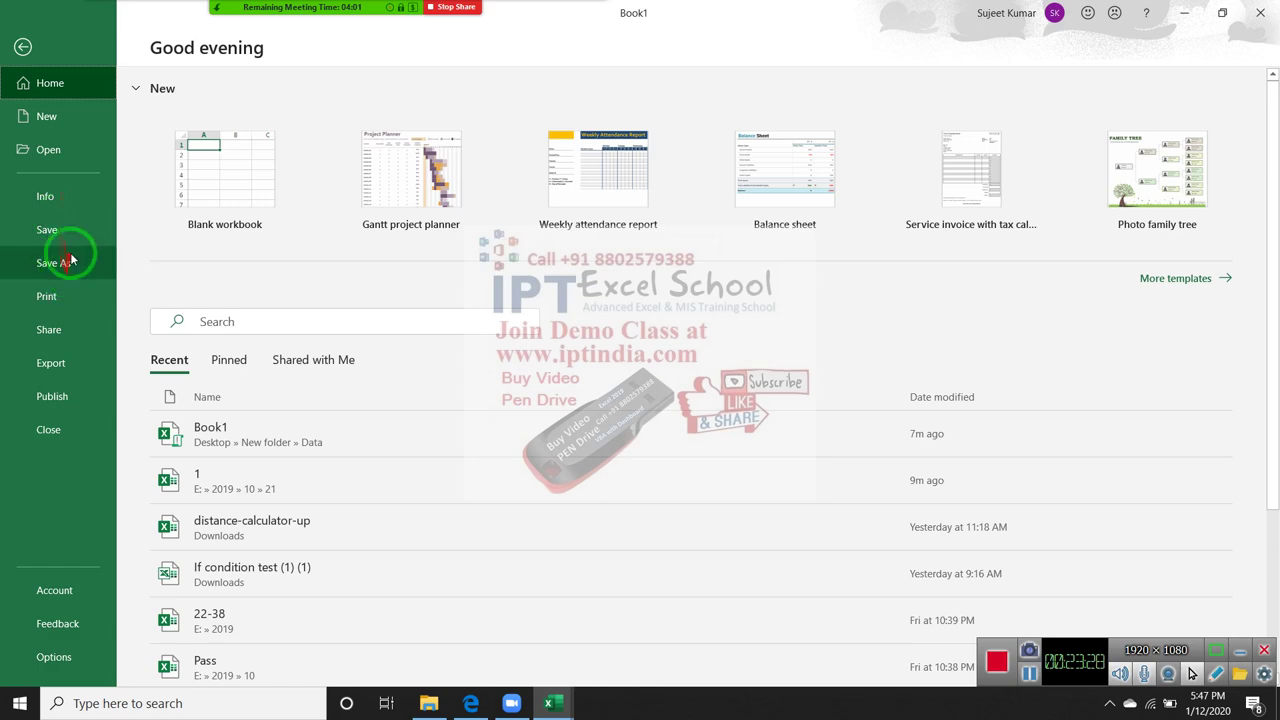
{"action": "left_click", "coordinate": [72, 203]}
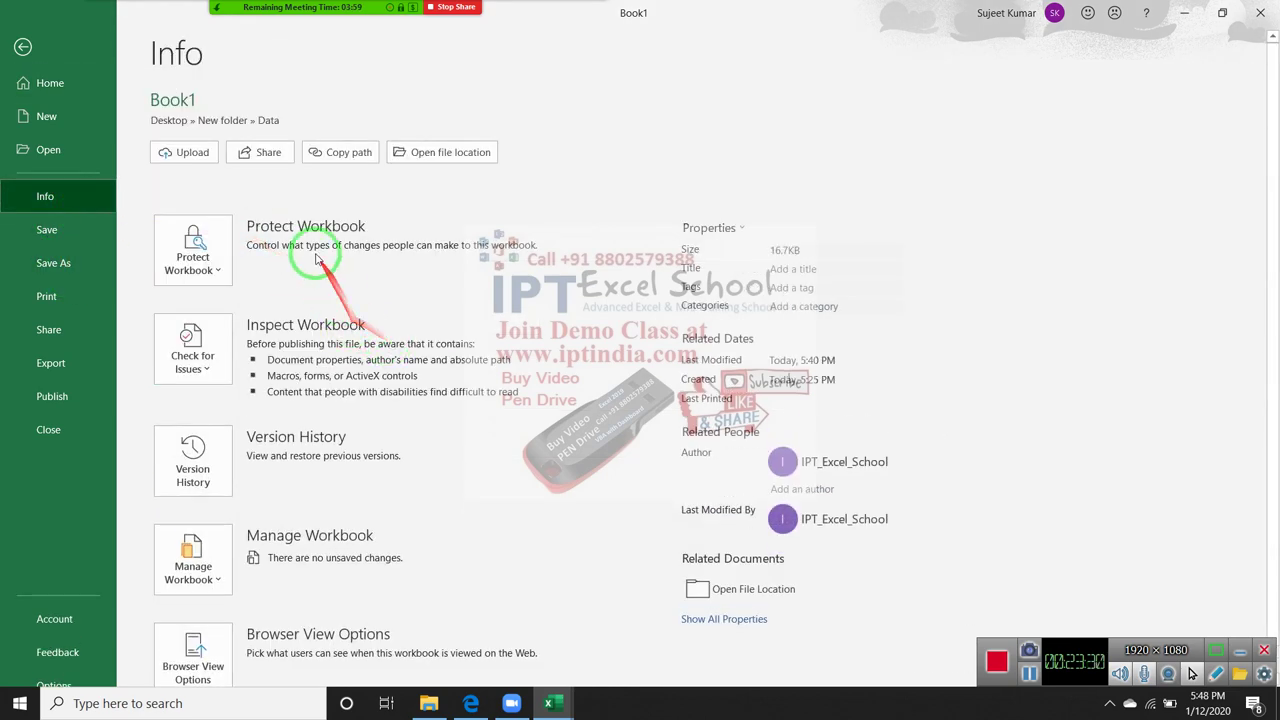
{"action": "left_click", "coordinate": [217, 274]}
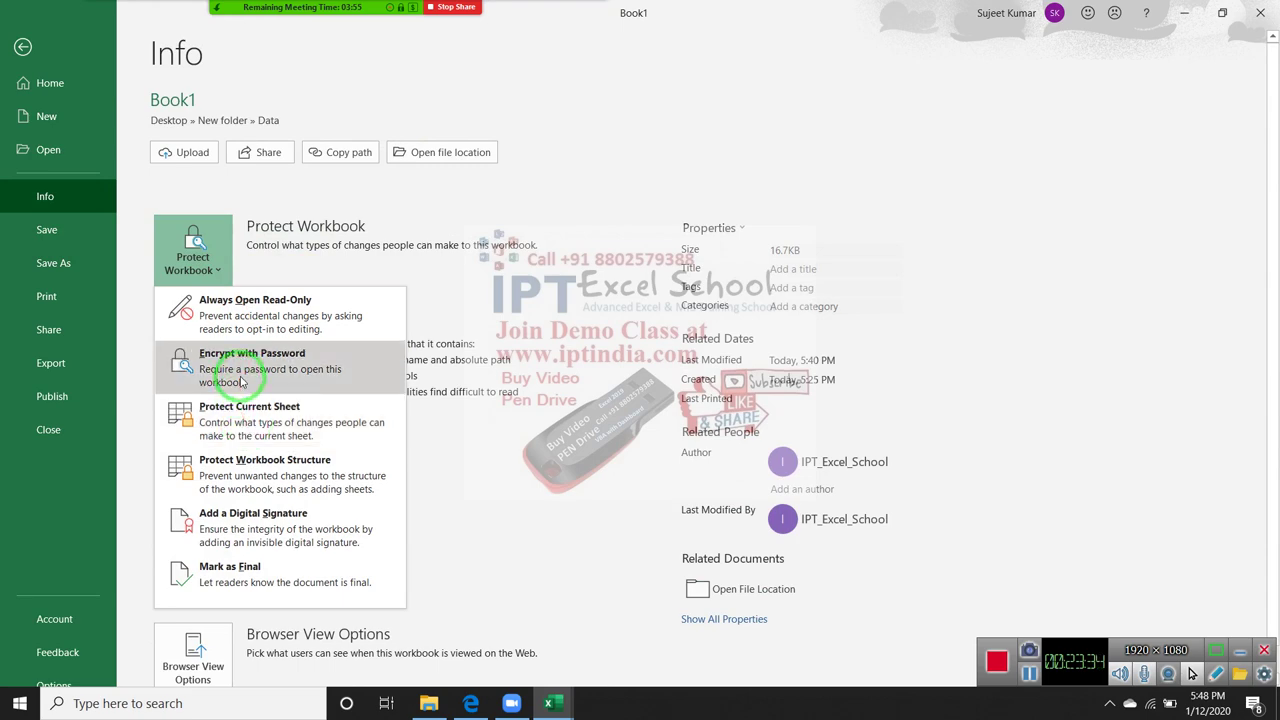
{"action": "left_click", "coordinate": [241, 381]}
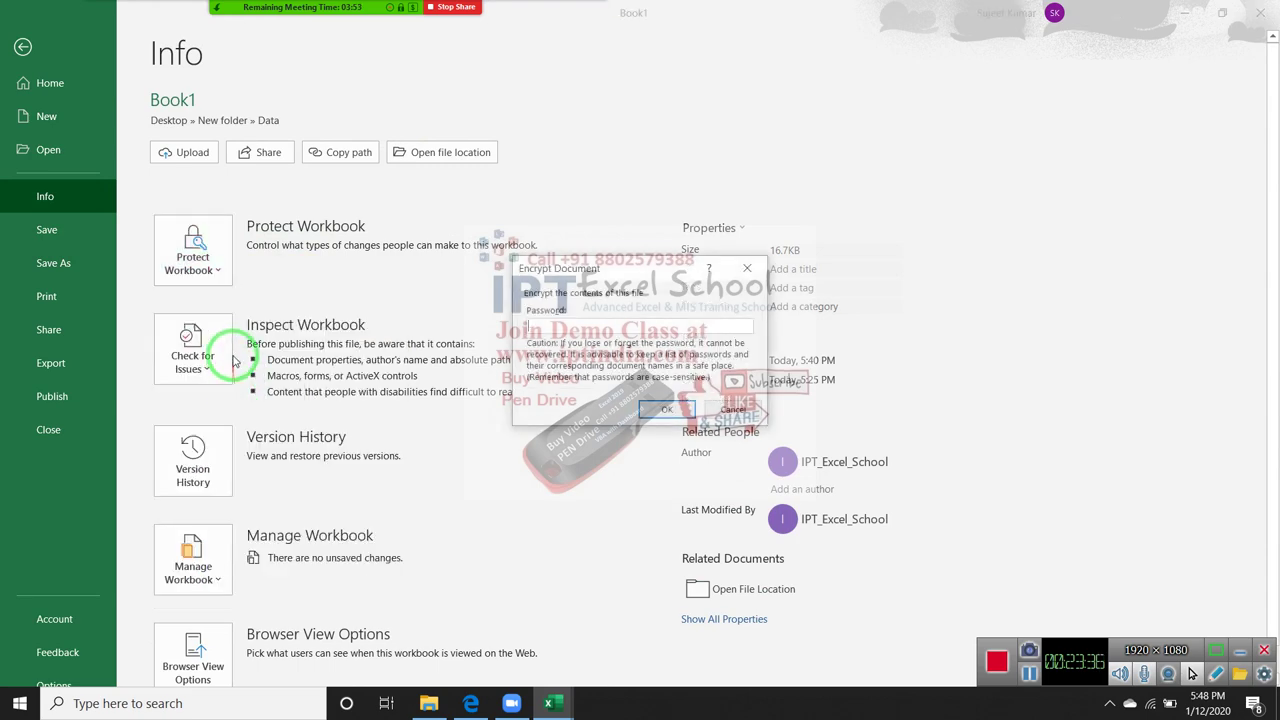
{"action": "key", "text": "Escape"}
{"action": "key", "text": "Escape"}
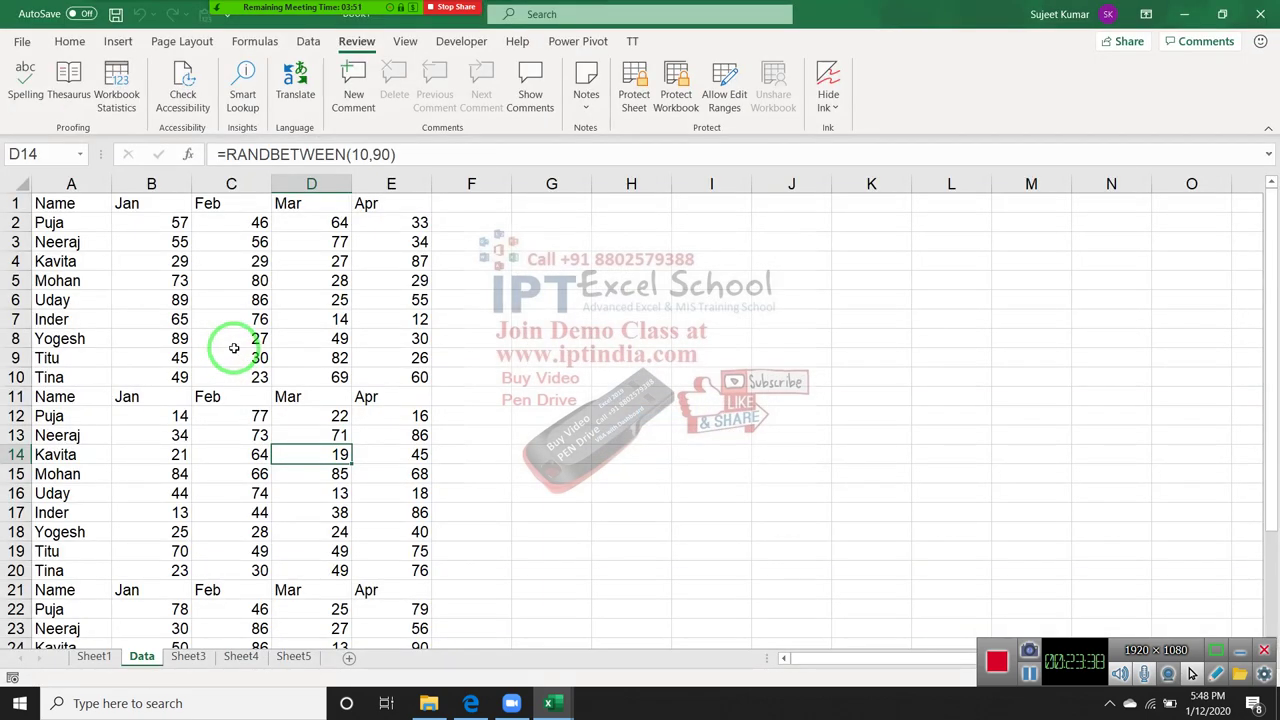
{"action": "key", "text": "alt+F11"}
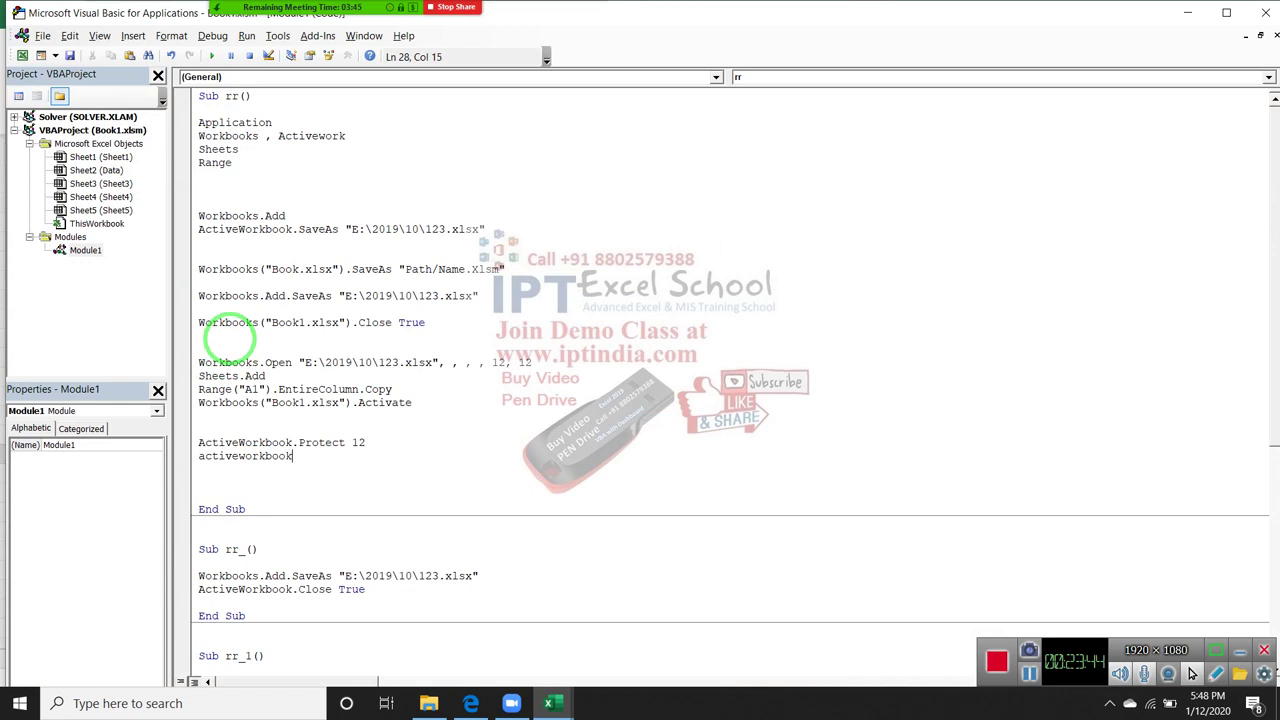
{"action": "type", "text": ".p"}
{"action": "key", "text": "Down"}
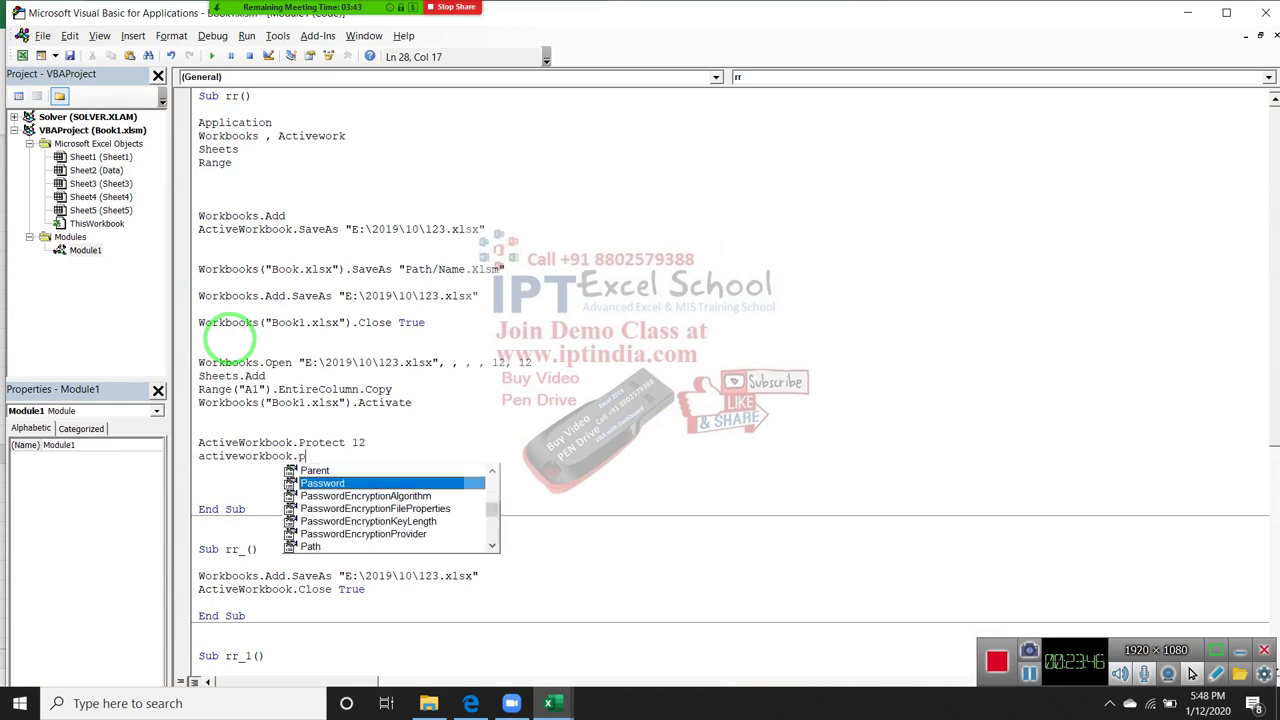
{"action": "key", "text": "Tab"}
{"action": "double_click", "coordinate": [250, 456]}
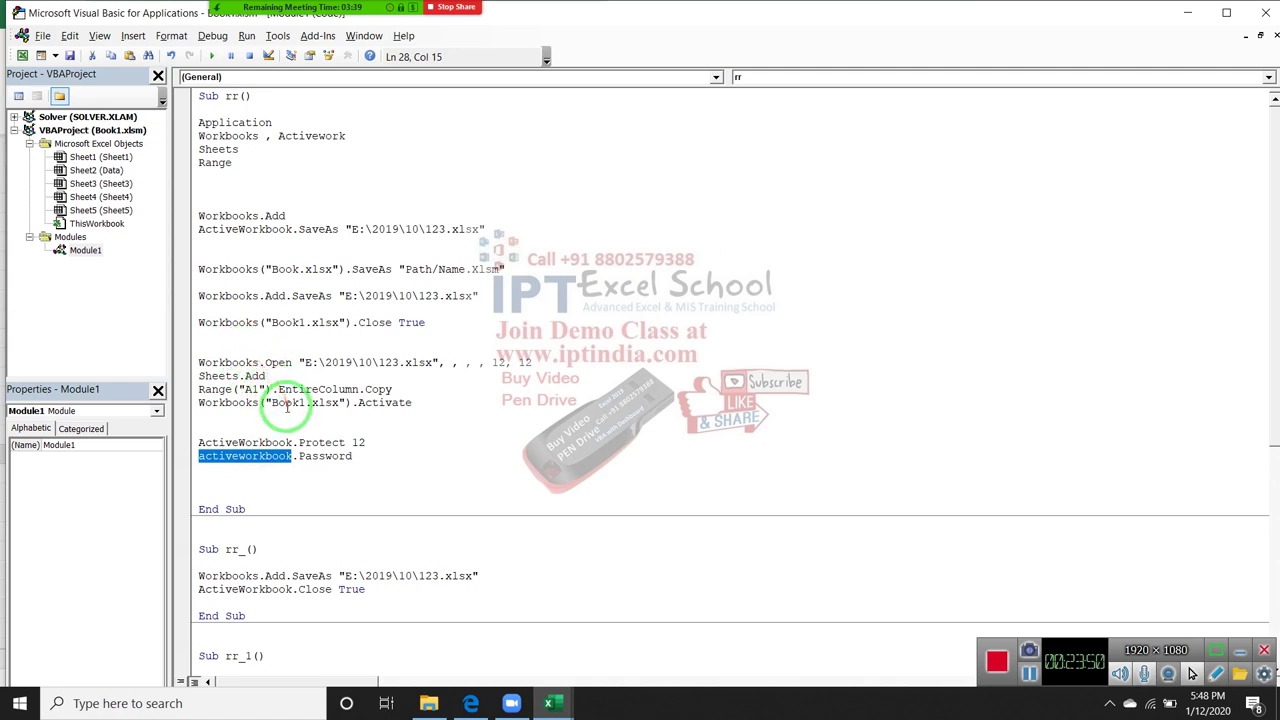
{"action": "left_click_drag", "start_coordinate": [352, 402], "coordinate": [197, 404]}
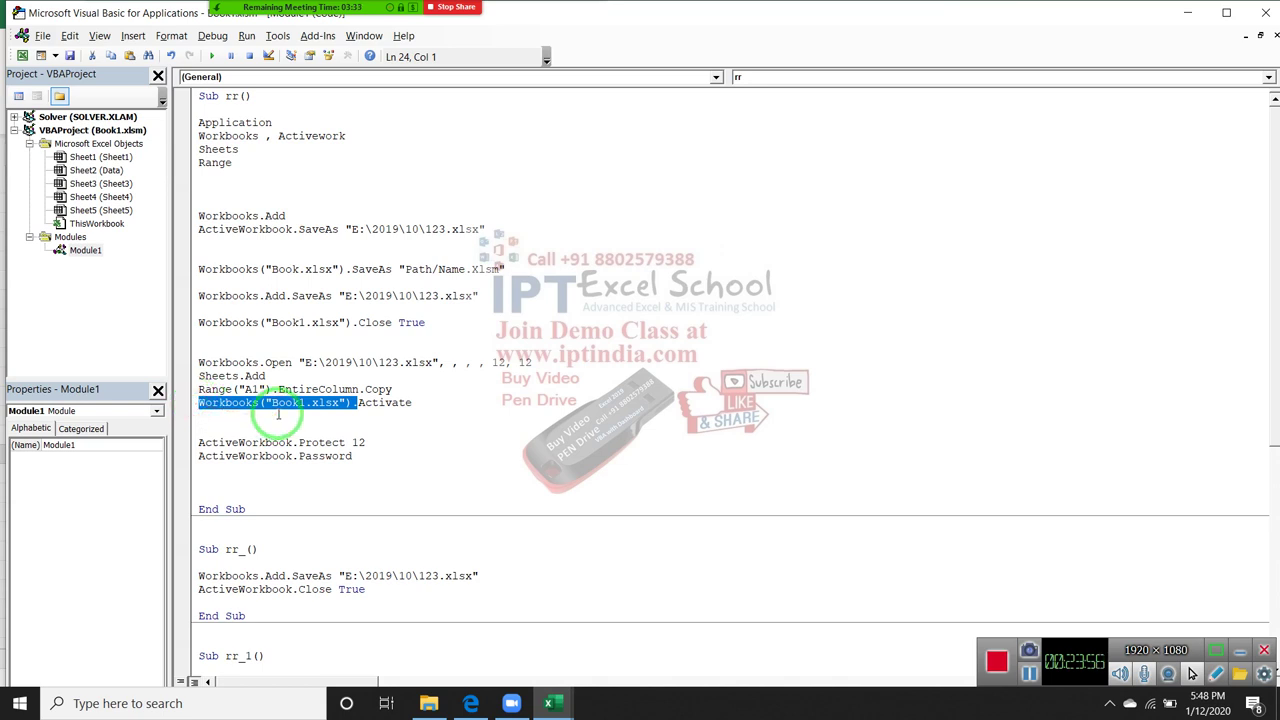
{"action": "left_click_drag", "start_coordinate": [292, 442], "coordinate": [187, 442]}
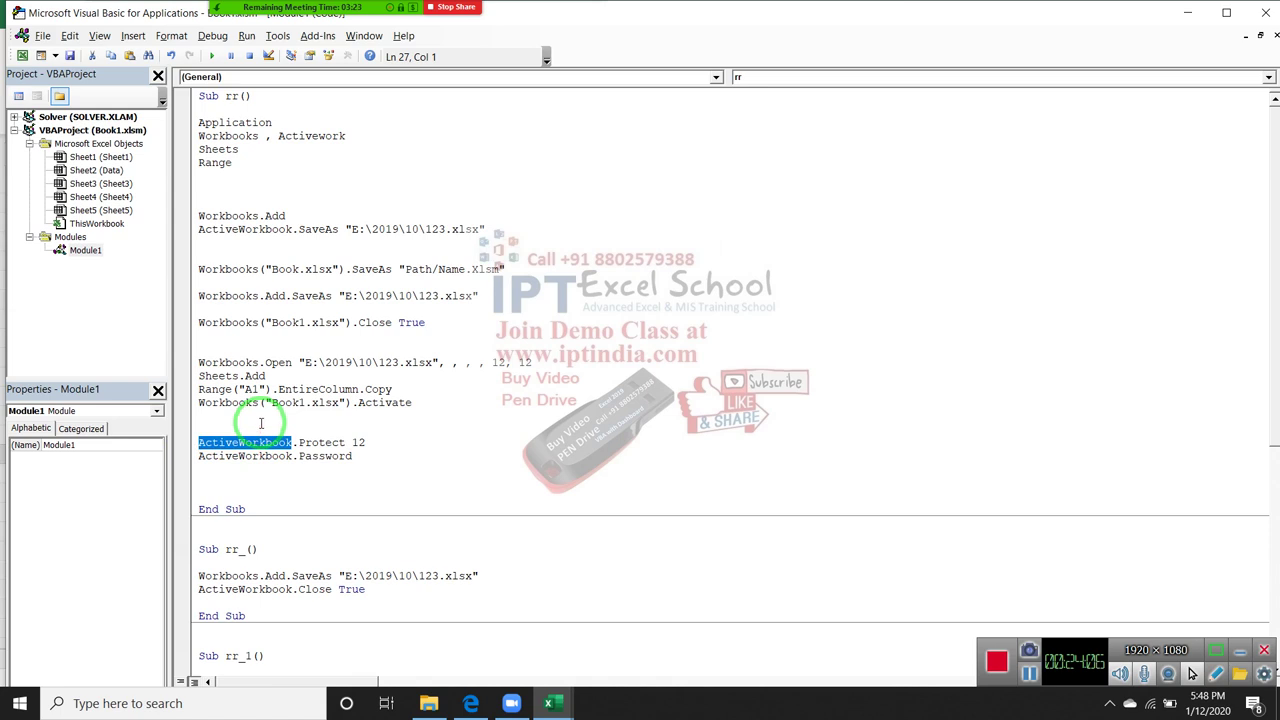
{"action": "left_click", "coordinate": [367, 456]}
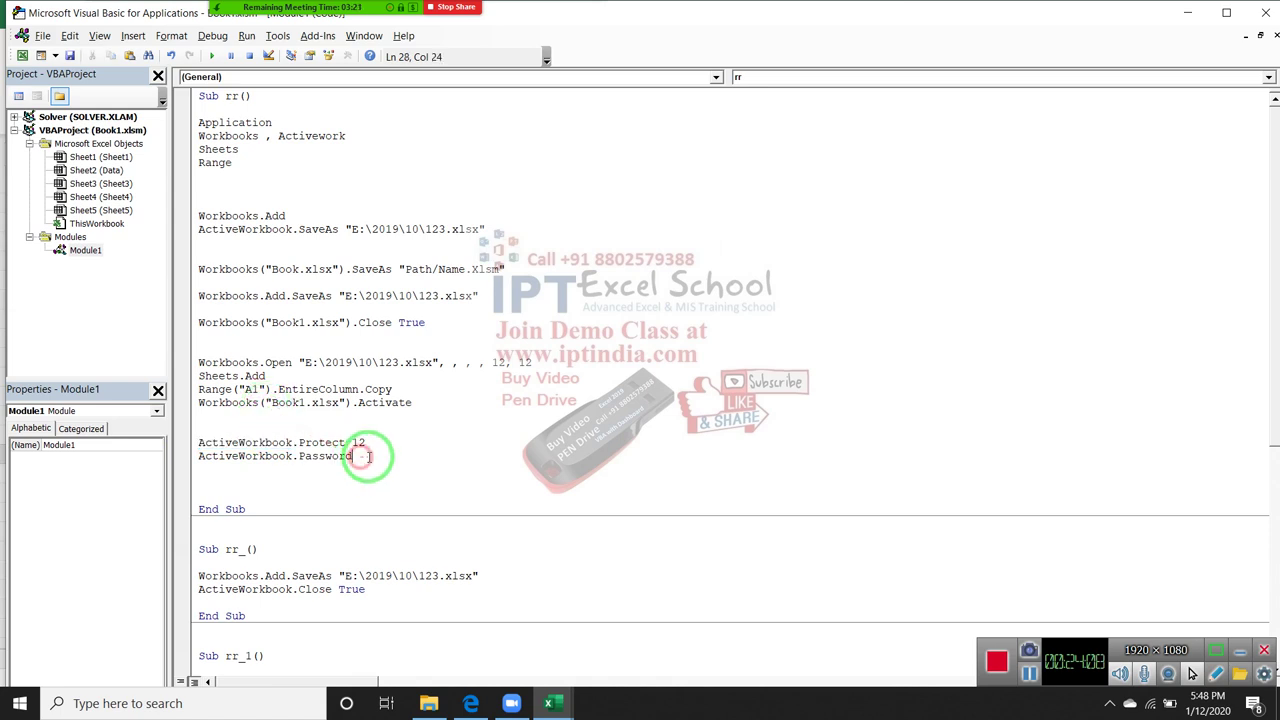
{"action": "key", "text": "Return"}
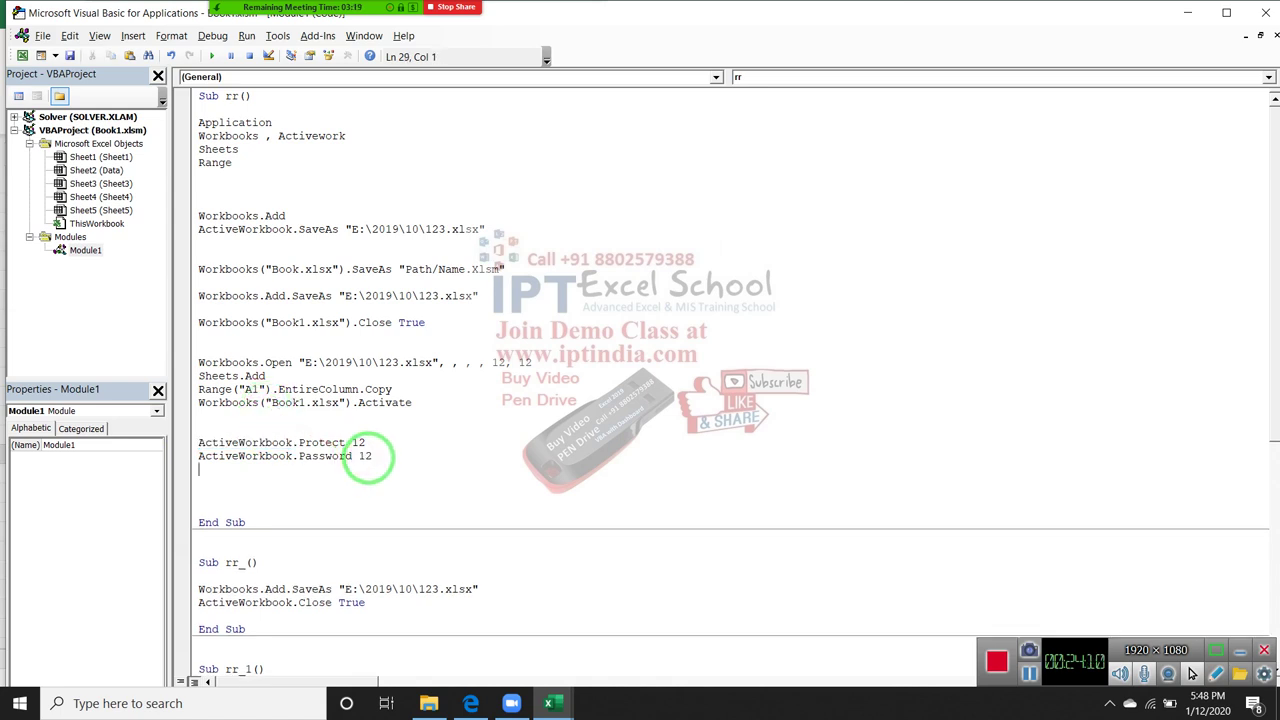
{"action": "double_click", "coordinate": [366, 456]}
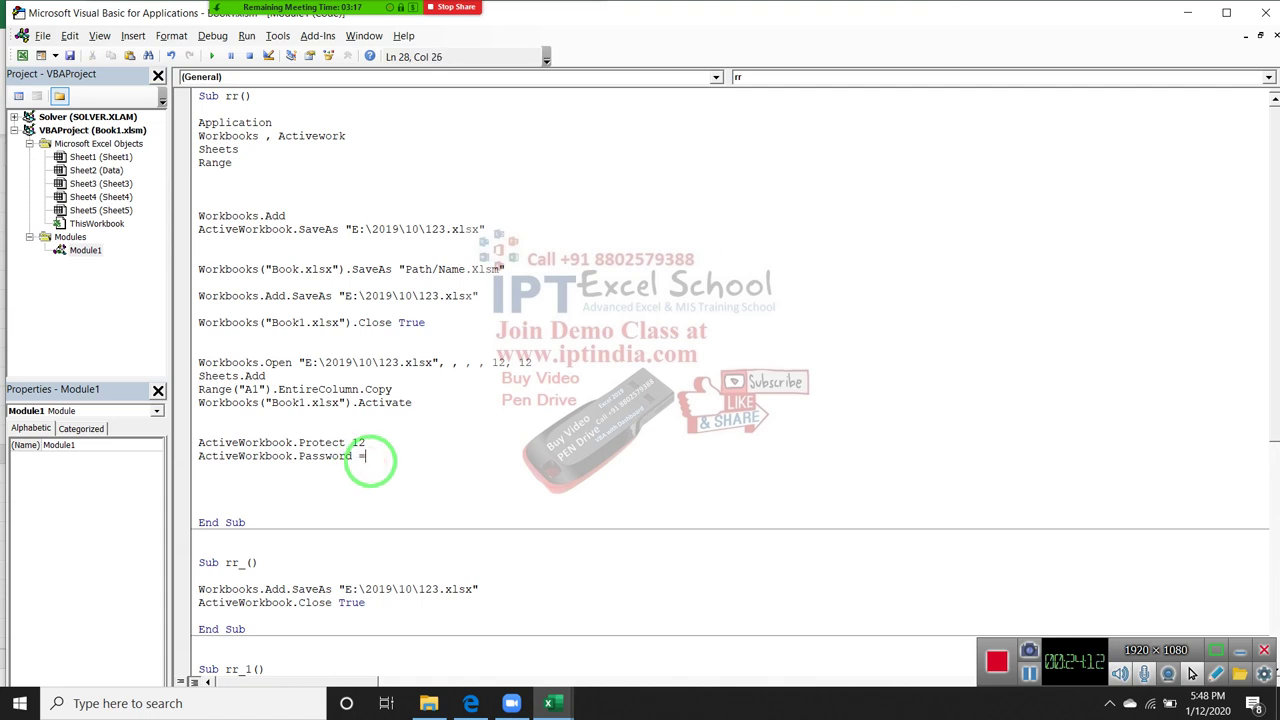
{"action": "left_click", "coordinate": [386, 511]}
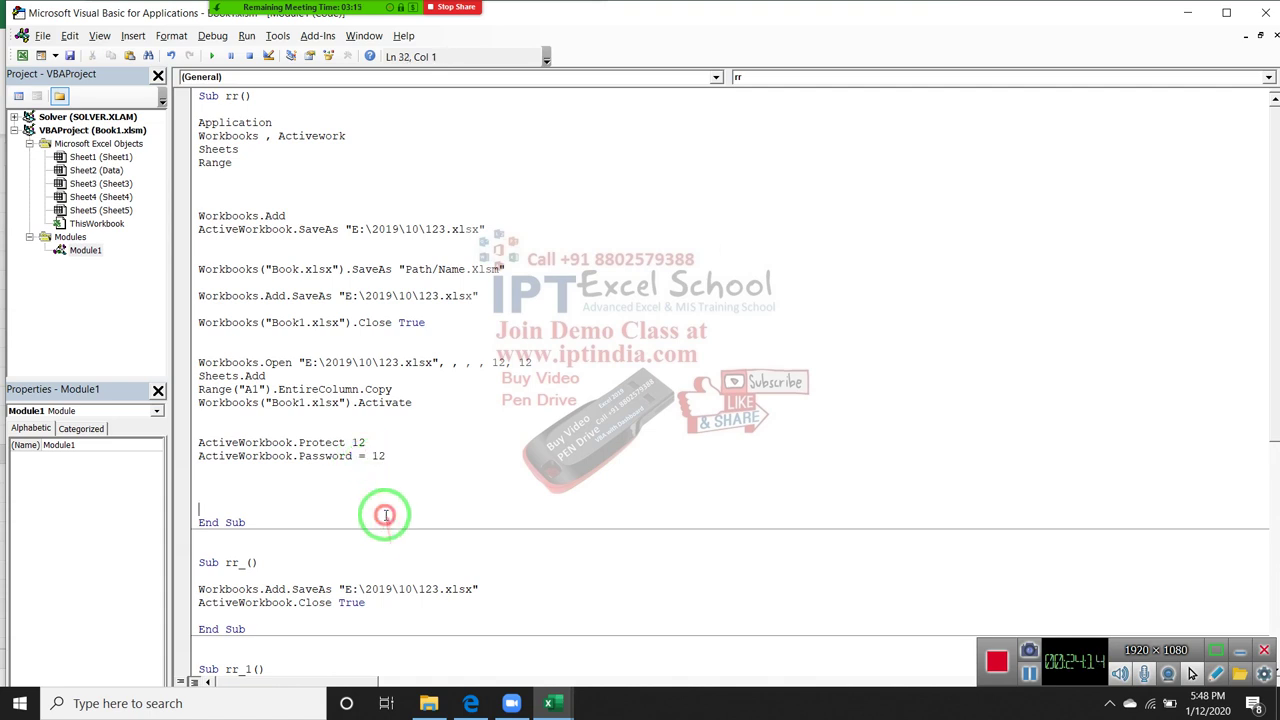
{"action": "scroll", "coordinate": [386, 514], "scroll_direction": "down", "scroll_amount": 4}
{"action": "scroll", "coordinate": [386, 514], "scroll_direction": "down", "scroll_amount": 2}
{"action": "scroll", "coordinate": [386, 514], "scroll_direction": "down", "scroll_amount": 3}
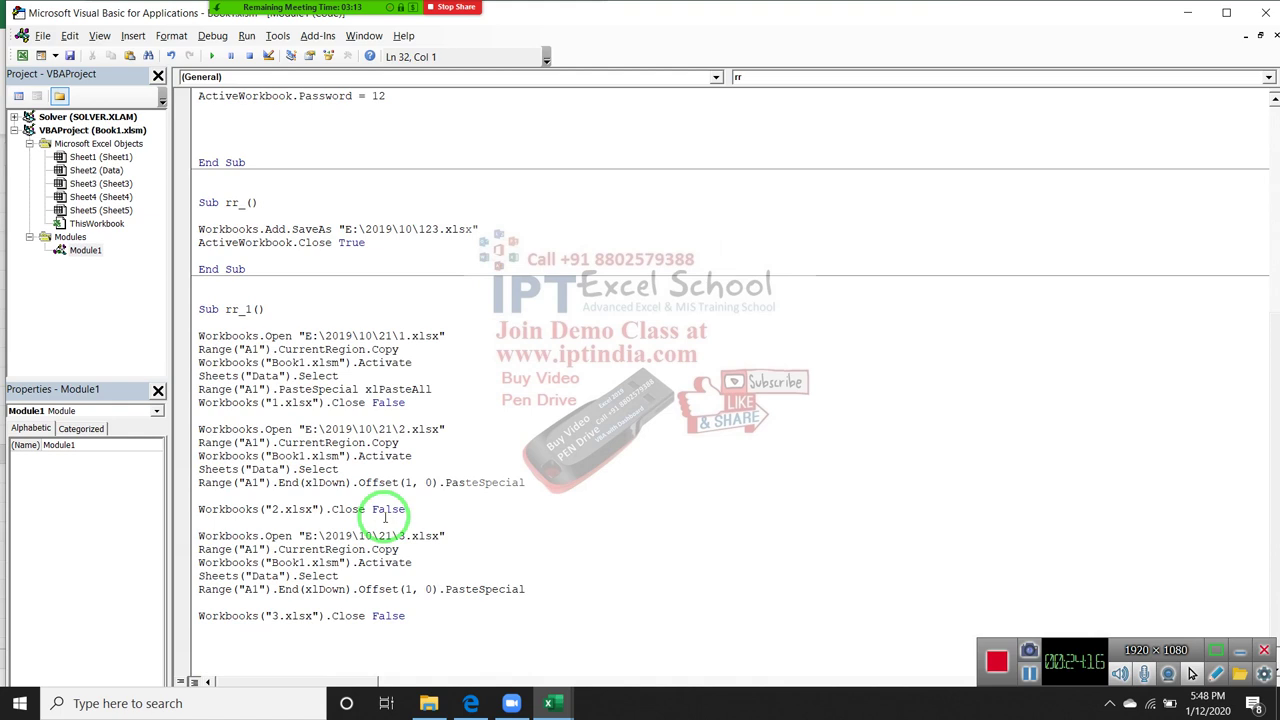
{"action": "scroll", "coordinate": [344, 515], "scroll_direction": "up", "scroll_amount": 2}
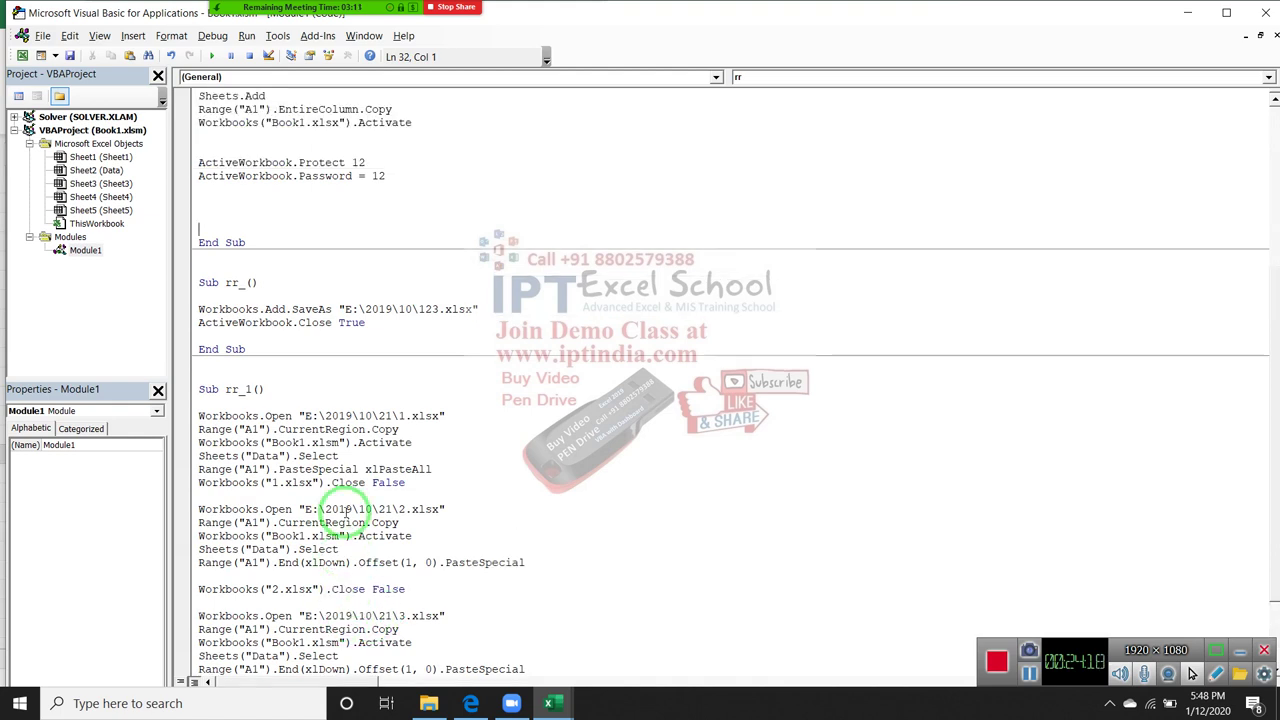
{"action": "scroll", "coordinate": [344, 512], "scroll_direction": "up", "scroll_amount": 2}
{"action": "scroll", "coordinate": [300, 470], "scroll_direction": "up", "scroll_amount": 2}
{"action": "left_click", "coordinate": [202, 342]}
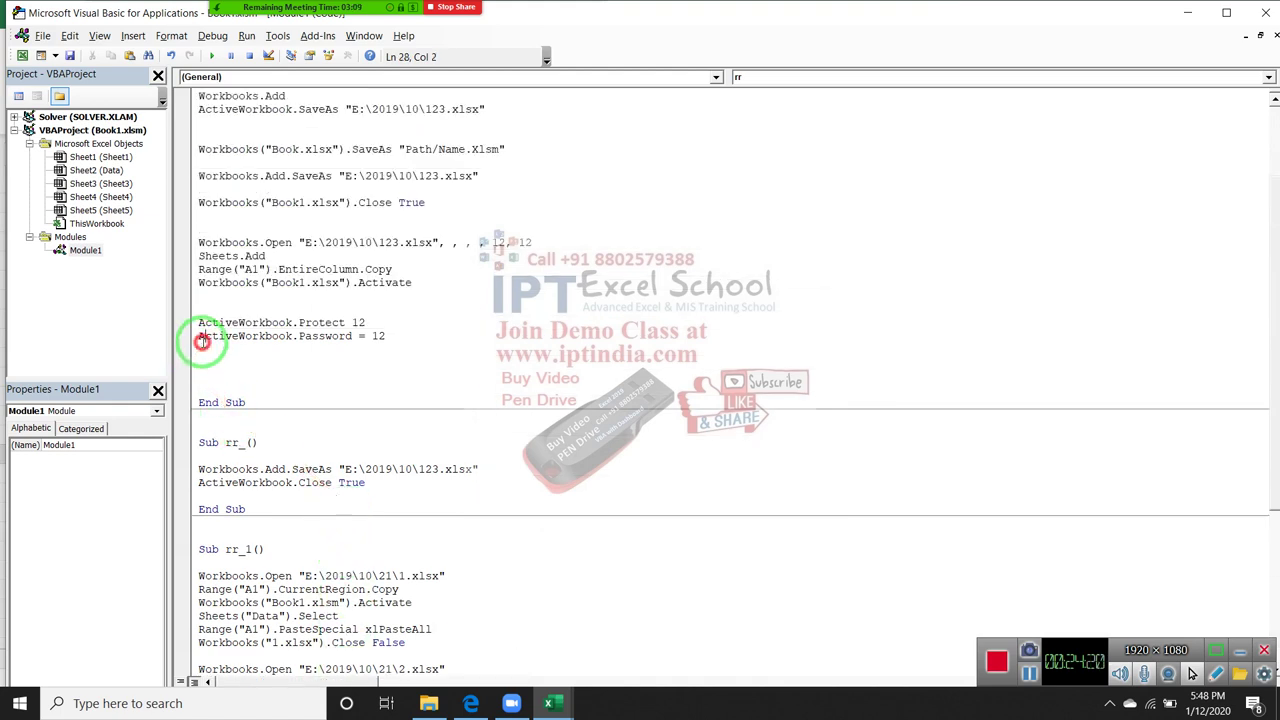
{"action": "left_click", "coordinate": [194, 342]}
{"action": "left_click", "coordinate": [199, 340]}
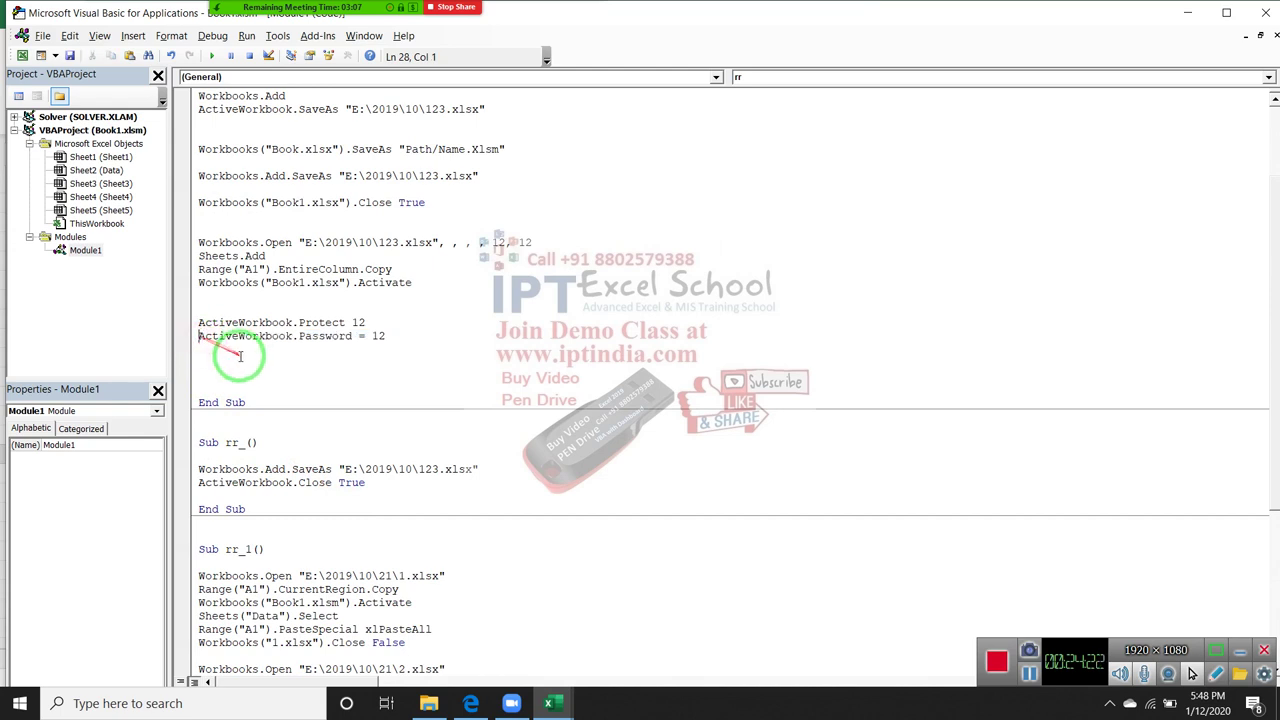
{"action": "key", "text": "Return"}
{"action": "key", "text": "Return"}
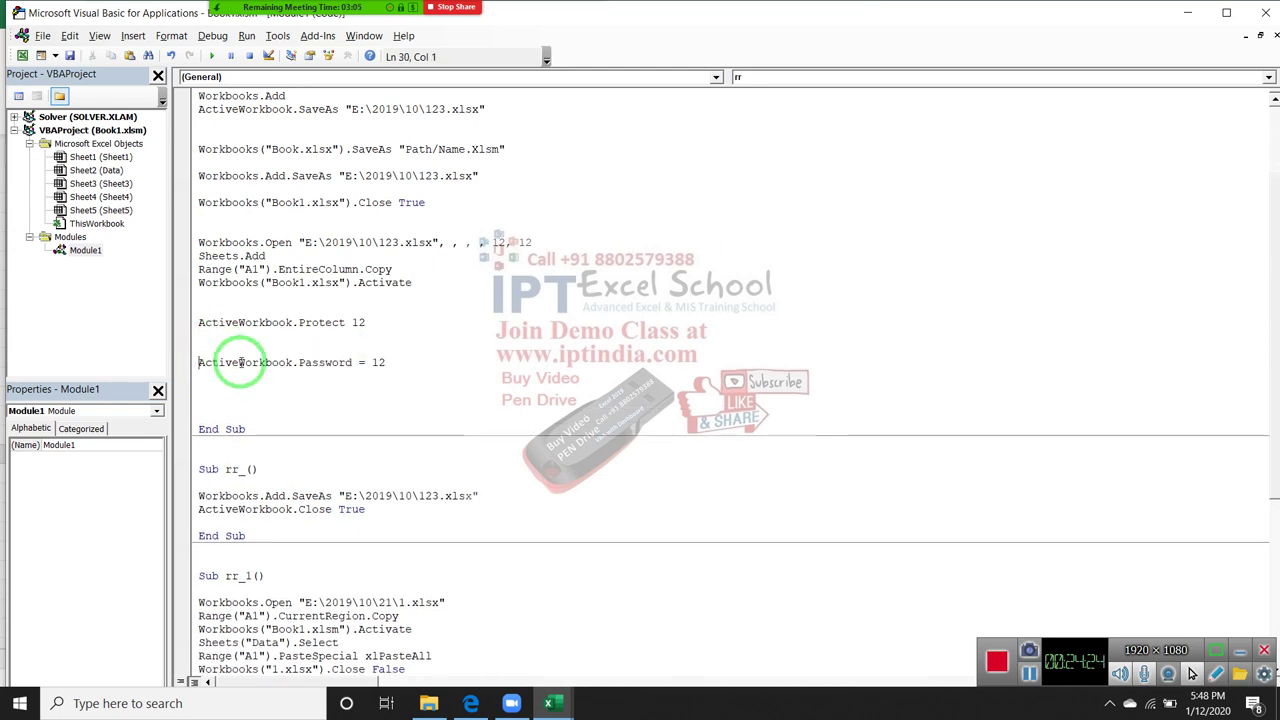
{"action": "scroll", "coordinate": [240, 362], "scroll_direction": "up", "scroll_amount": 1}
{"action": "scroll", "coordinate": [195, 370], "scroll_direction": "up", "scroll_amount": 2}
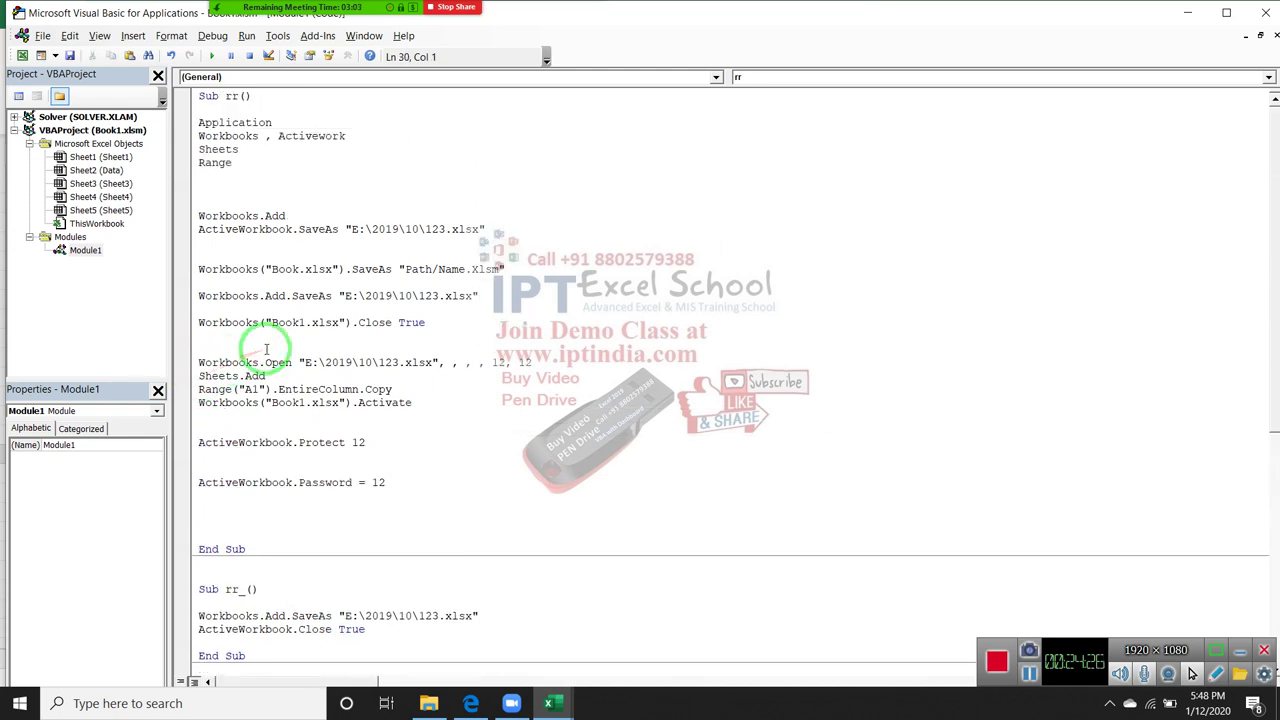
{"action": "double_click", "coordinate": [260, 229]}
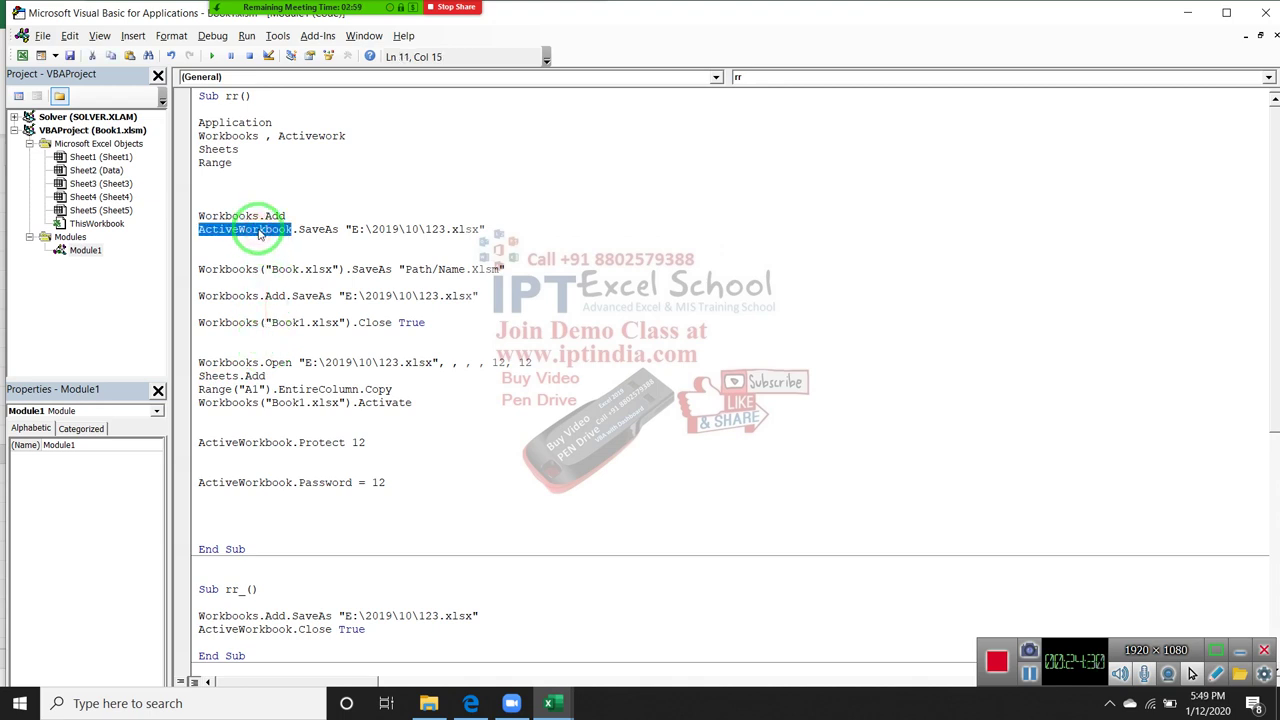
{"action": "left_click", "coordinate": [317, 229]}
{"action": "double_click", "coordinate": [317, 229]}
{"action": "double_click", "coordinate": [265, 227]}
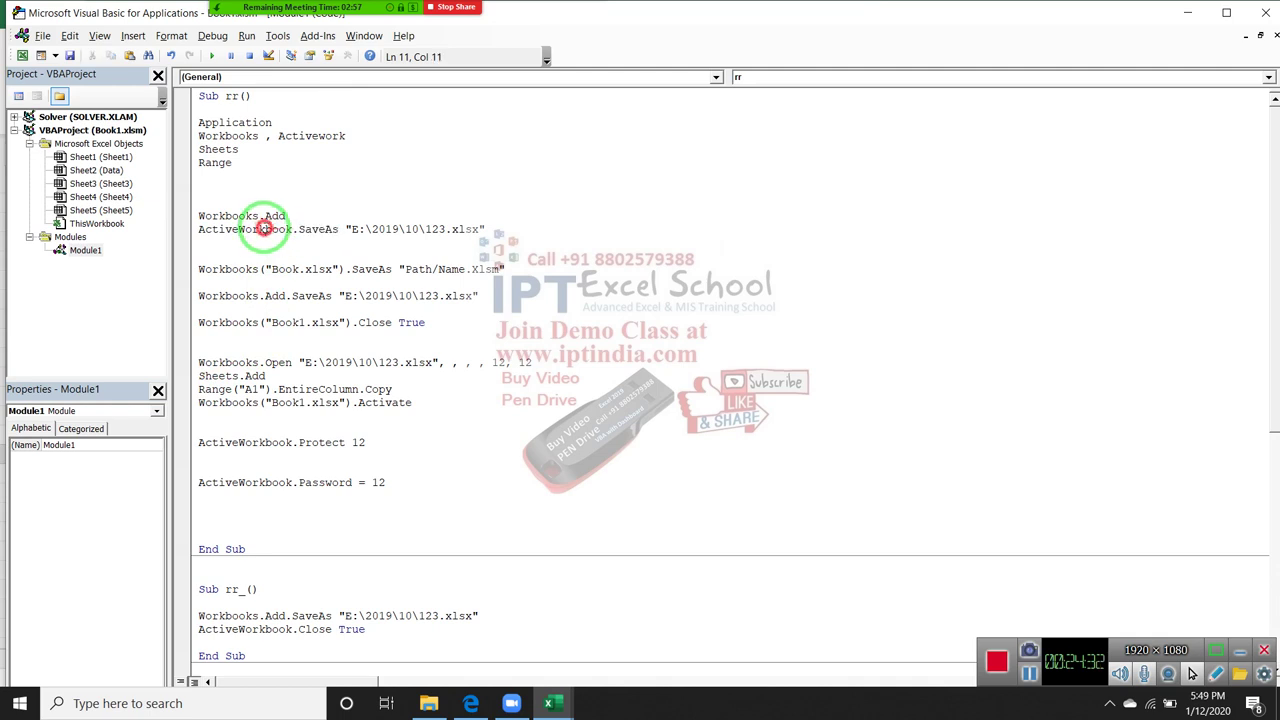
{"action": "double_click", "coordinate": [316, 229]}
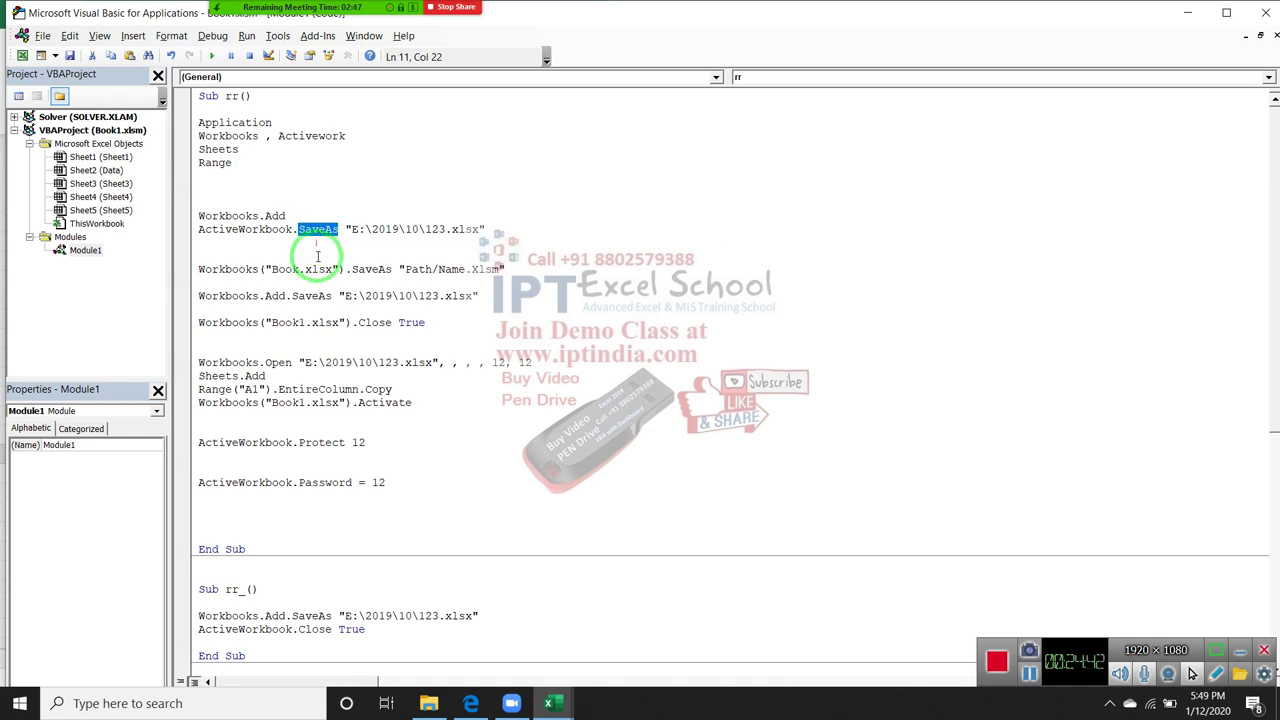
{"action": "left_click", "coordinate": [345, 269]}
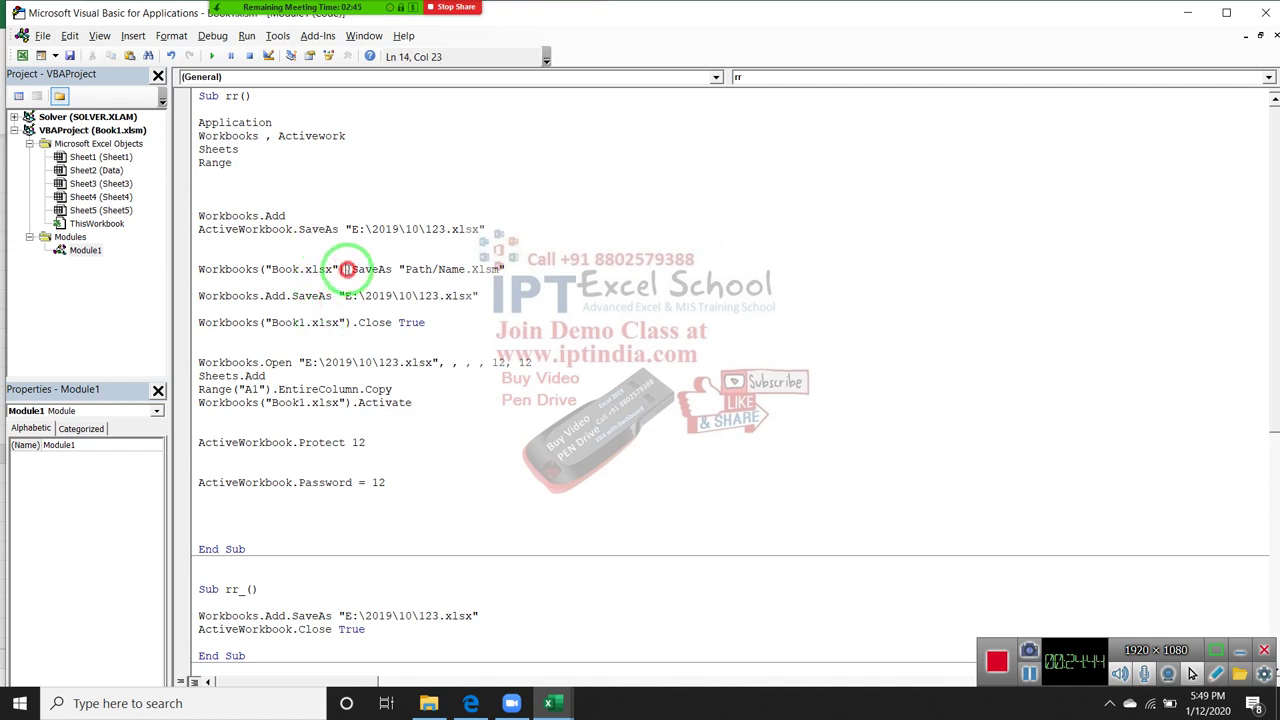
{"action": "left_click", "coordinate": [355, 322]}
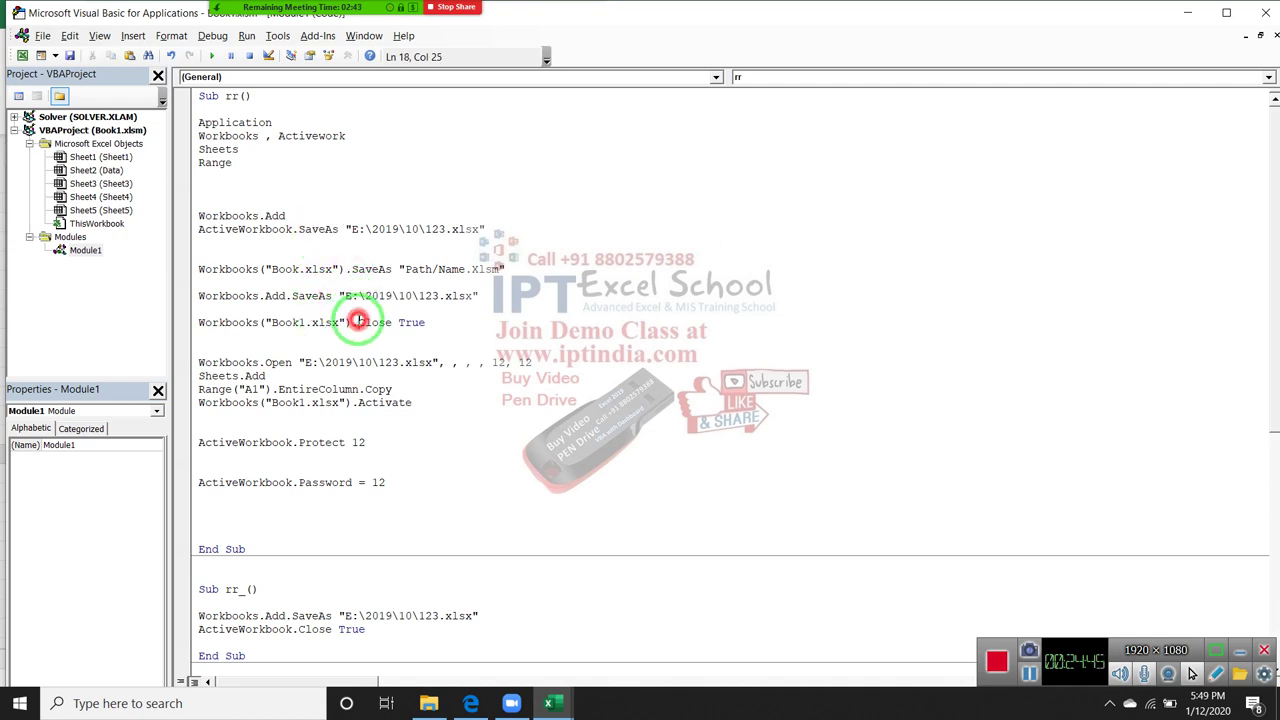
{"action": "left_click_drag", "start_coordinate": [318, 229], "coordinate": [265, 216]}
{"action": "left_click", "coordinate": [341, 229]}
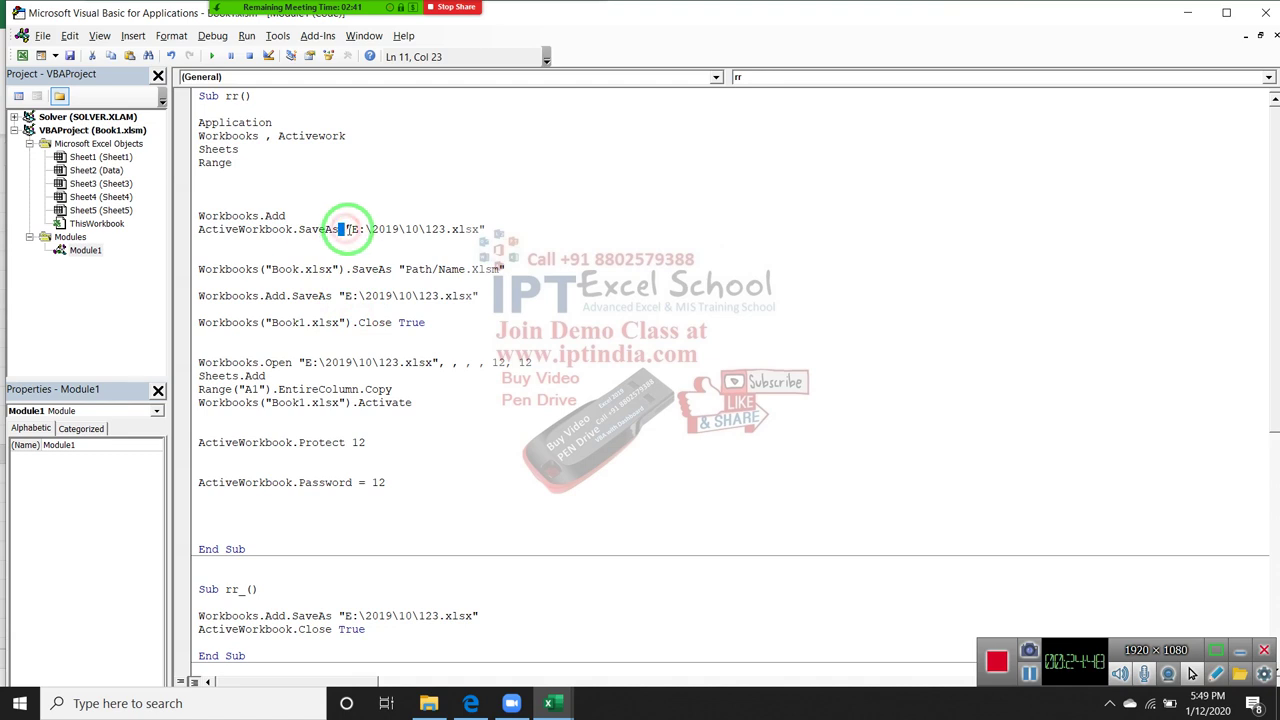
{"action": "left_click_drag", "start_coordinate": [343, 229], "coordinate": [486, 229]}
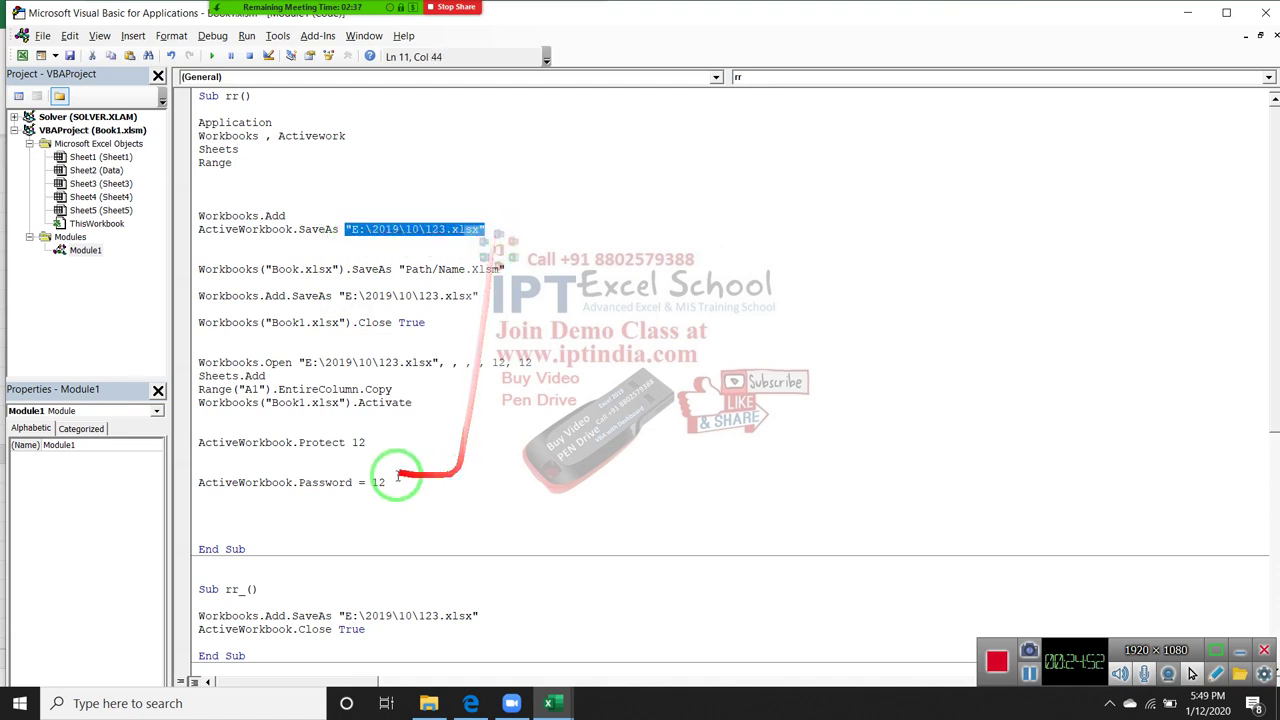
{"action": "double_click", "coordinate": [343, 482]}
{"action": "left_click_drag", "start_coordinate": [358, 484], "coordinate": [370, 484]}
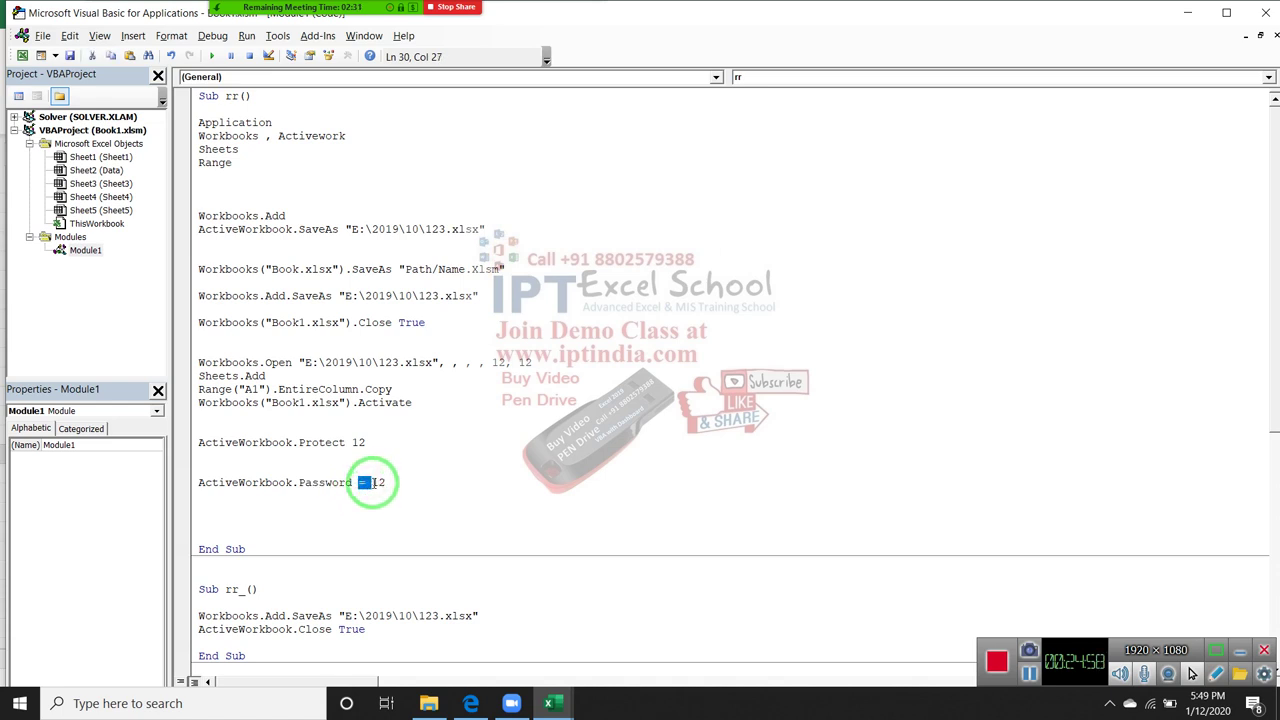
{"action": "left_click", "coordinate": [345, 229]}
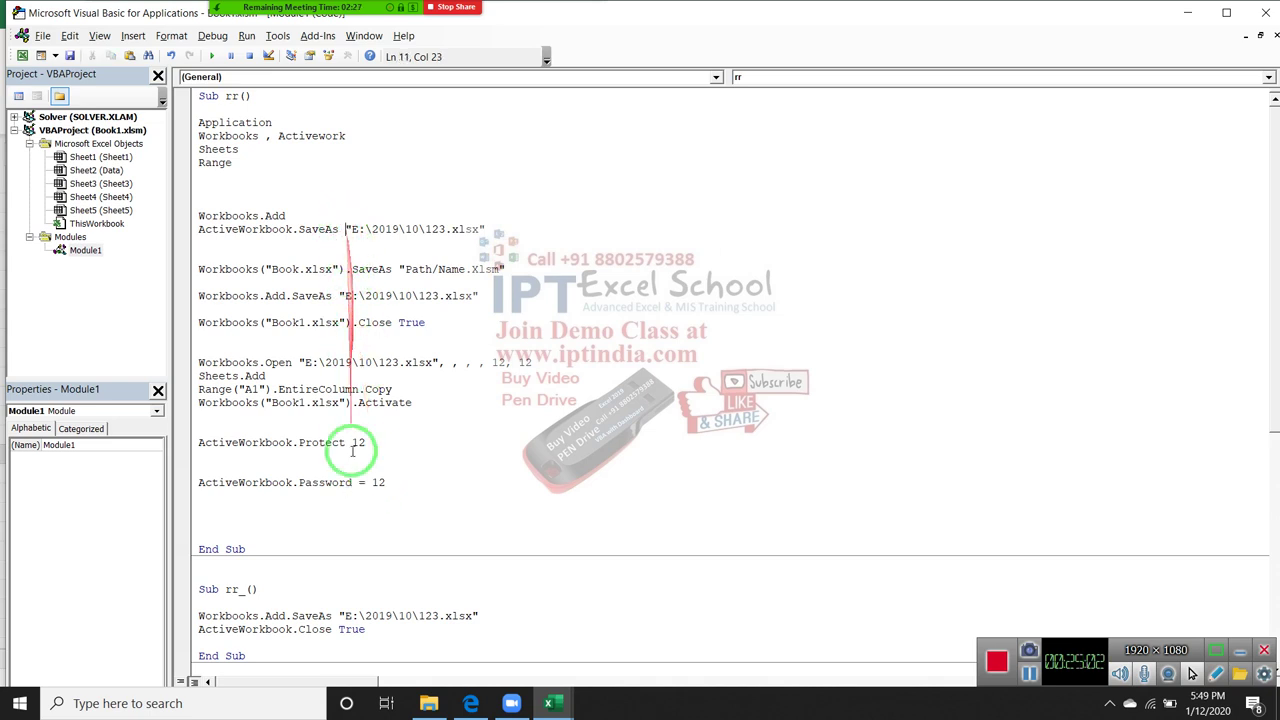
{"action": "double_click", "coordinate": [330, 482]}
{"action": "left_click_drag", "start_coordinate": [352, 482], "coordinate": [368, 482]}
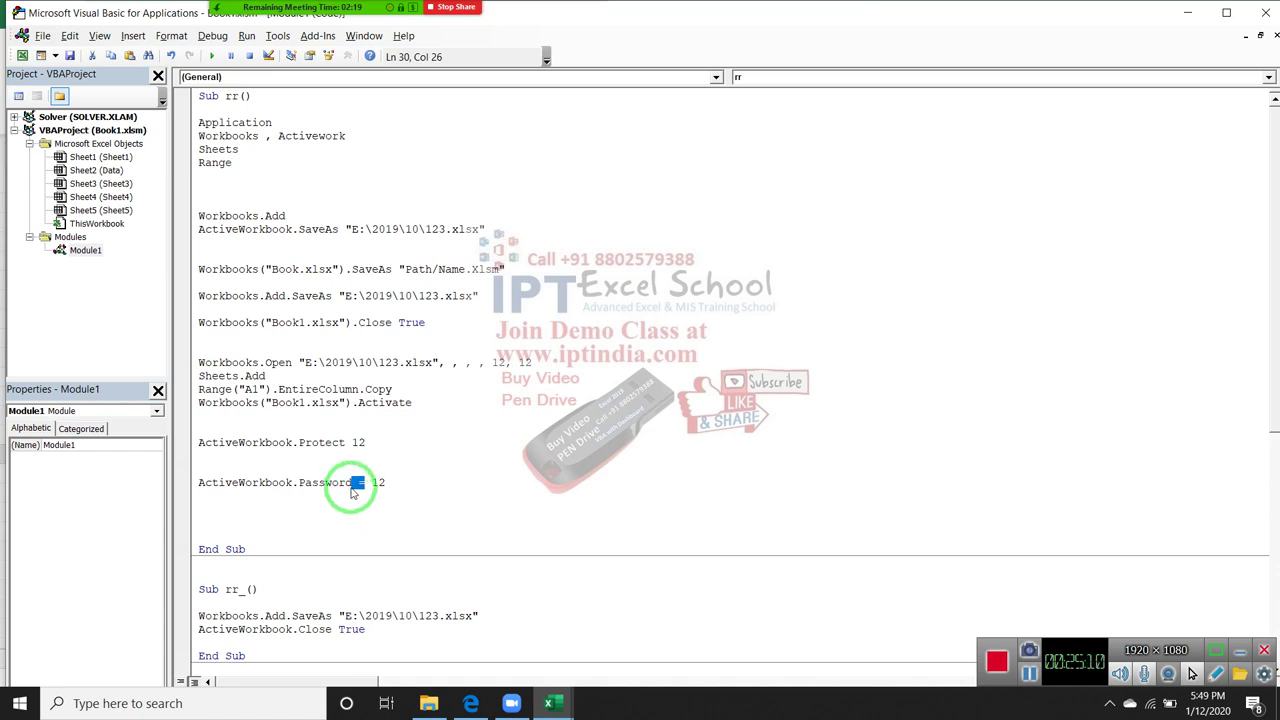
{"action": "left_click", "coordinate": [341, 230]}
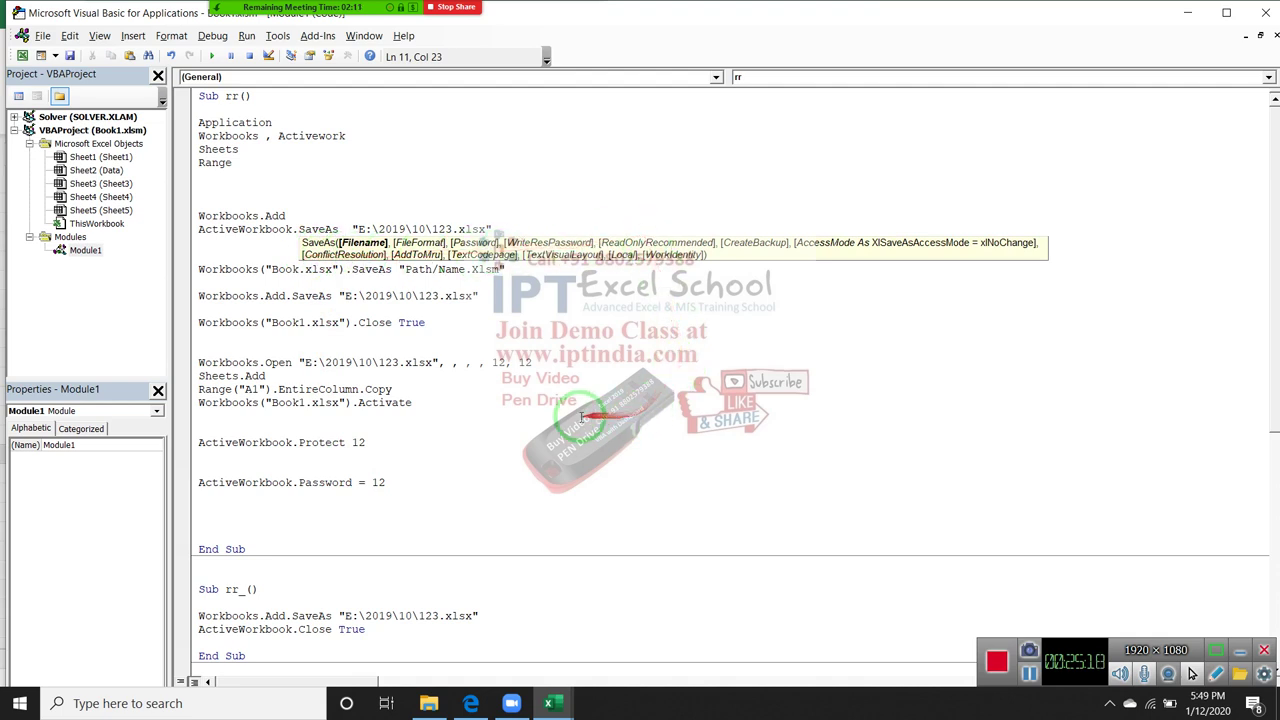
{"action": "left_click", "coordinate": [350, 482]}
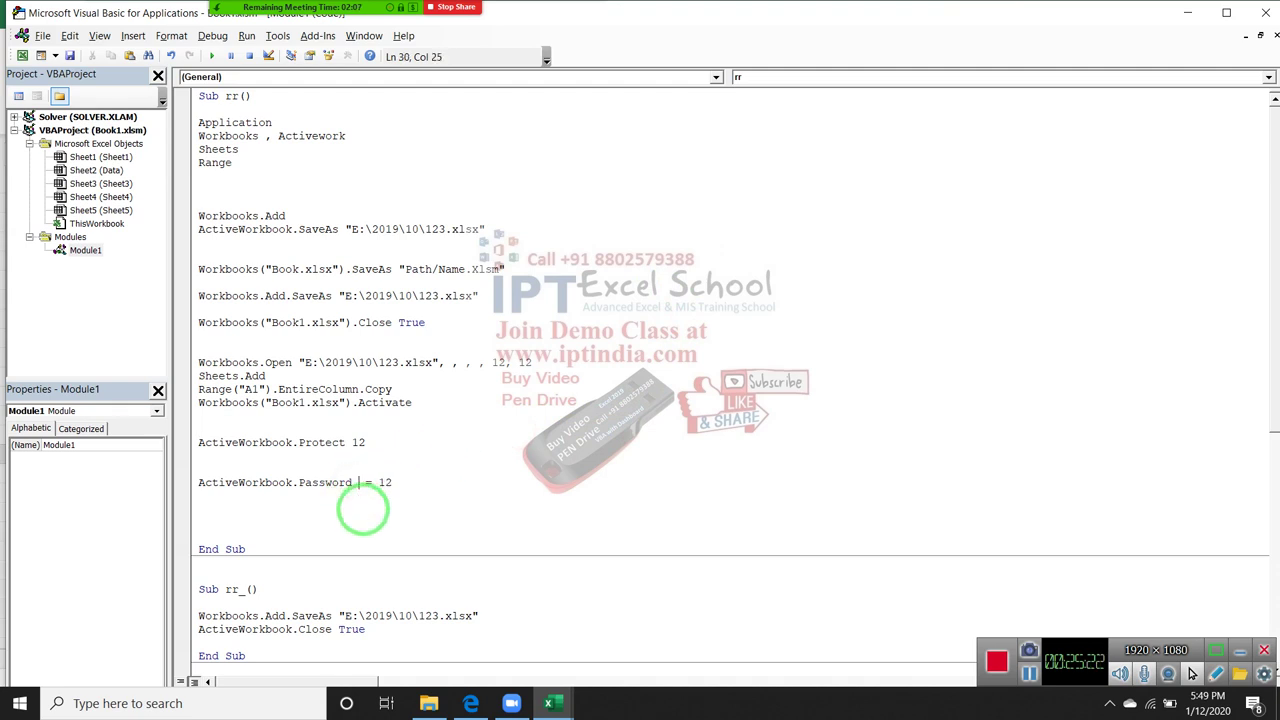
{"action": "left_click", "coordinate": [296, 484]}
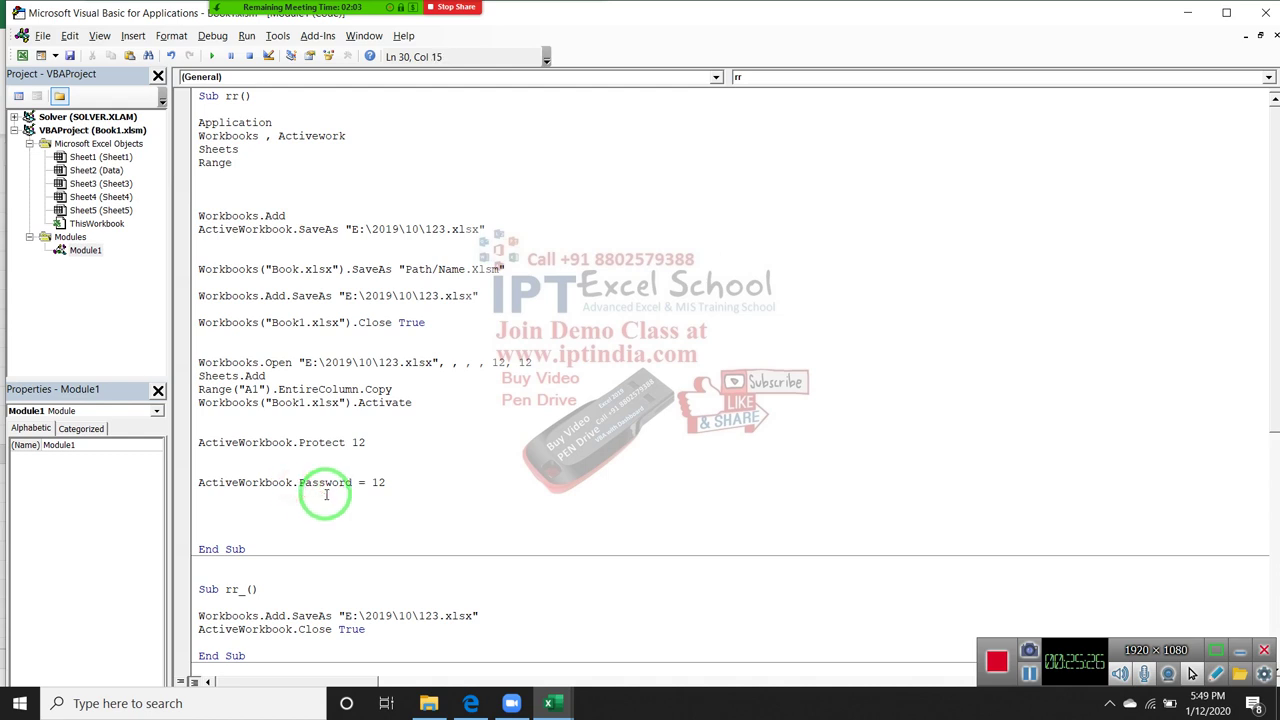
{"action": "type", "text": ".pr."}
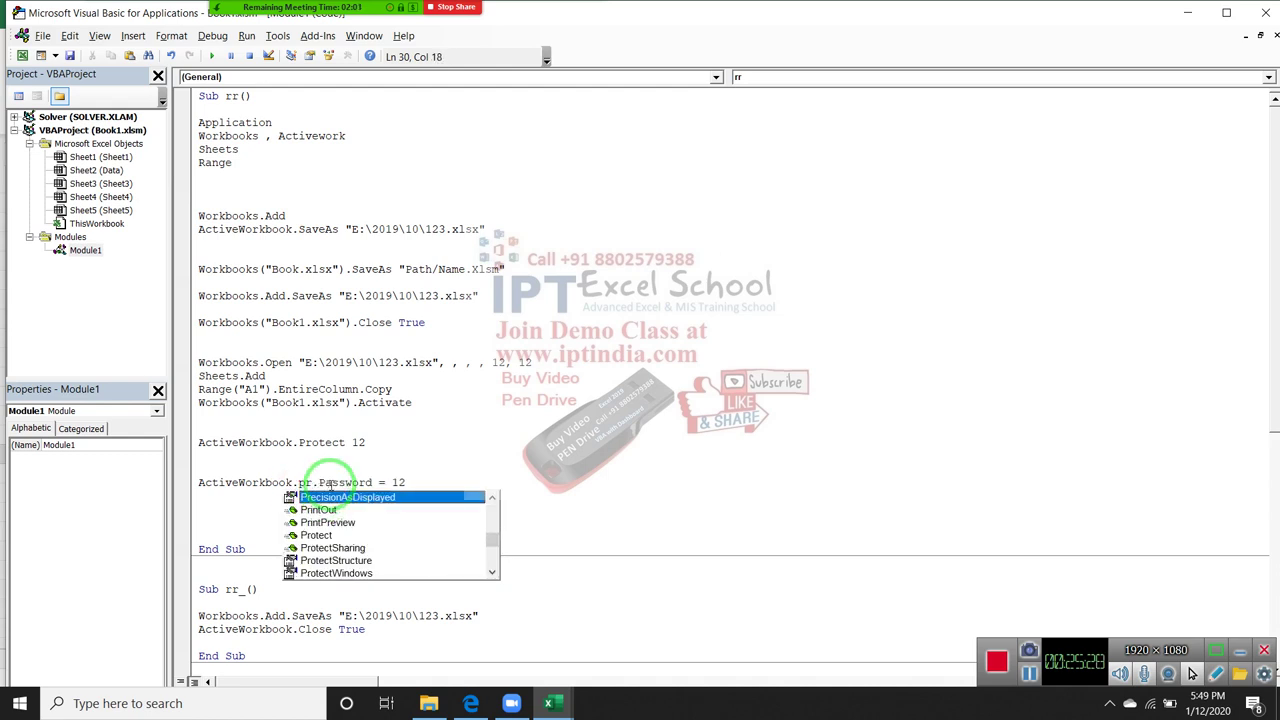
{"action": "type", "text": "r"}
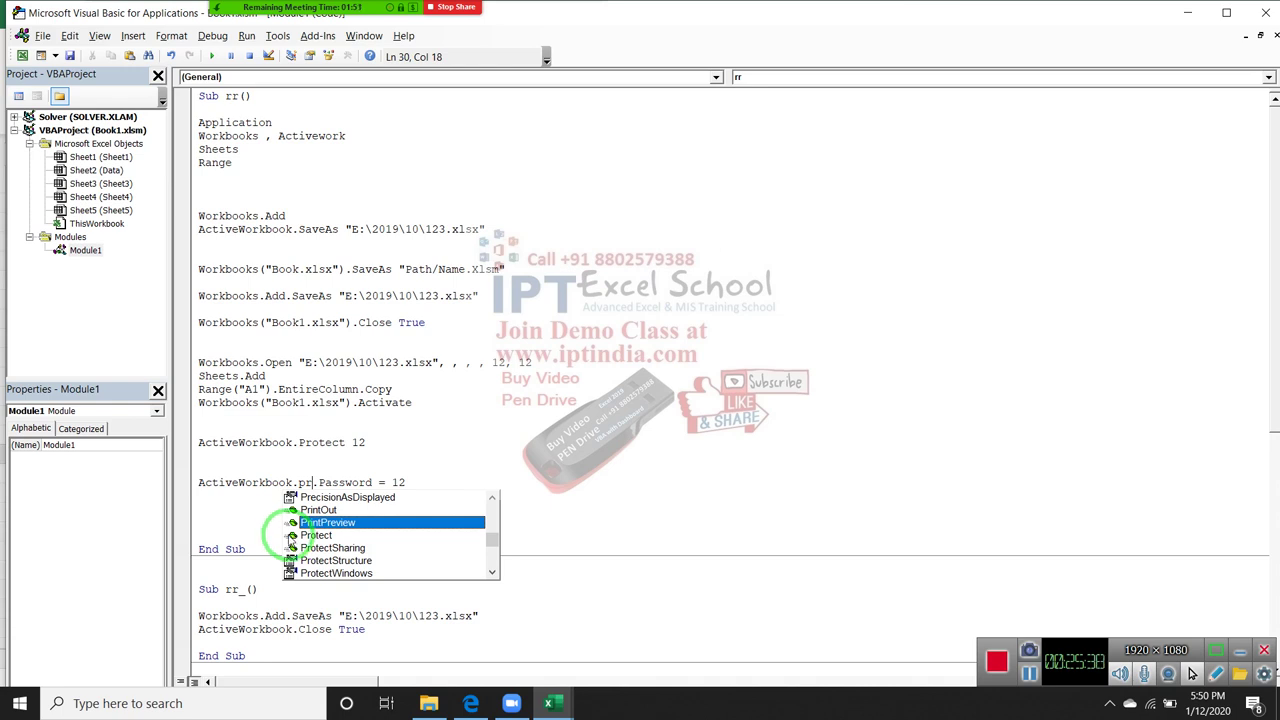
{"action": "key", "text": "BackSpace"}
{"action": "key", "text": "BackSpace"}
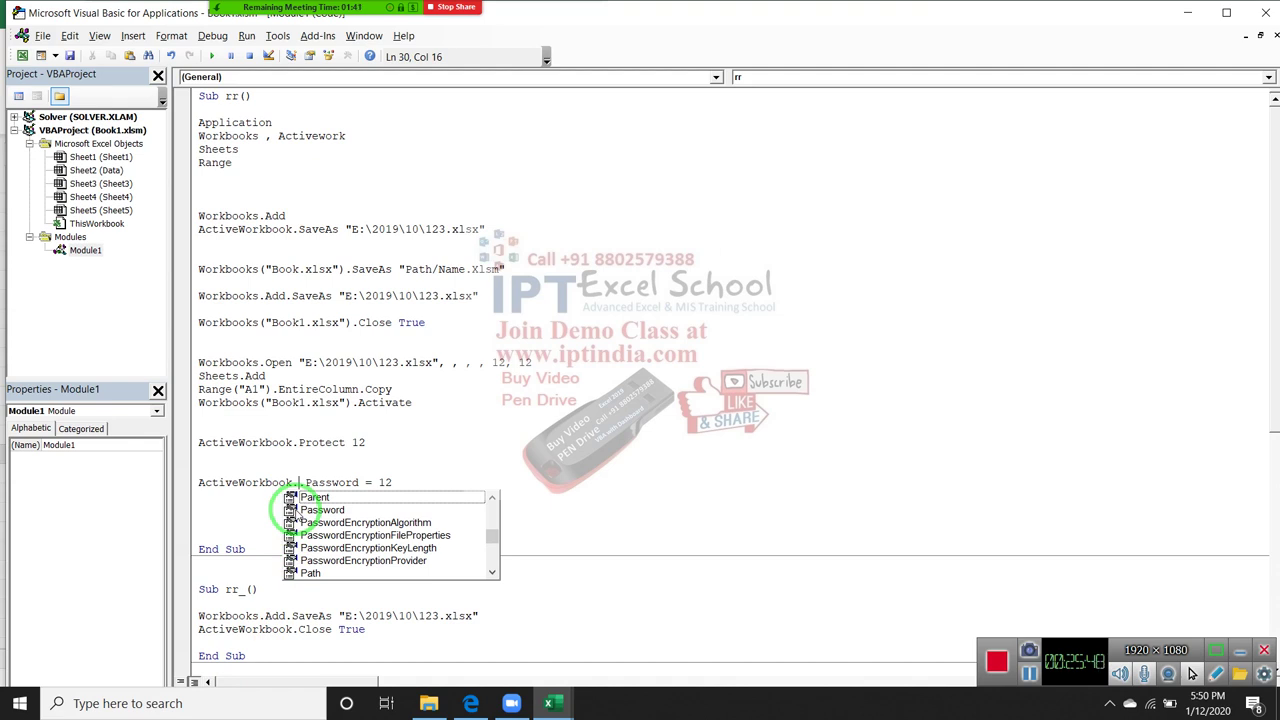
{"action": "key", "text": "BackSpace"}
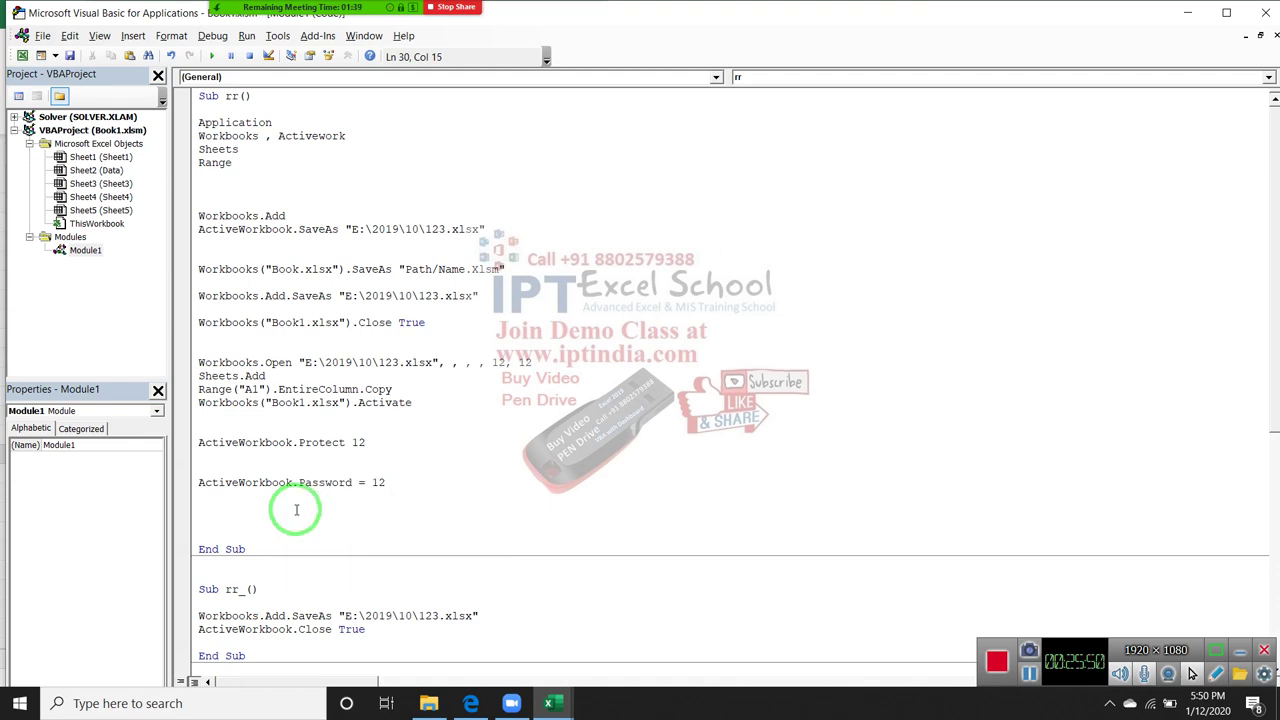
{"action": "left_click", "coordinate": [260, 510]}
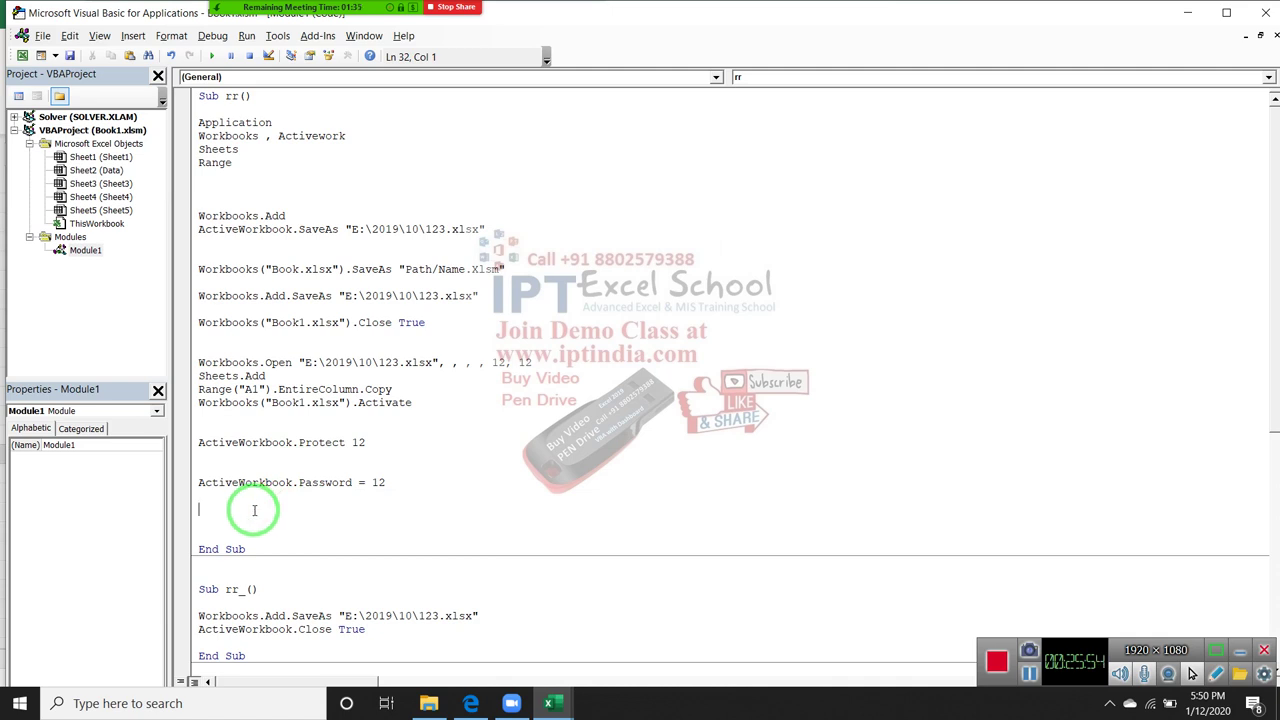
{"action": "double_click", "coordinate": [320, 484]}
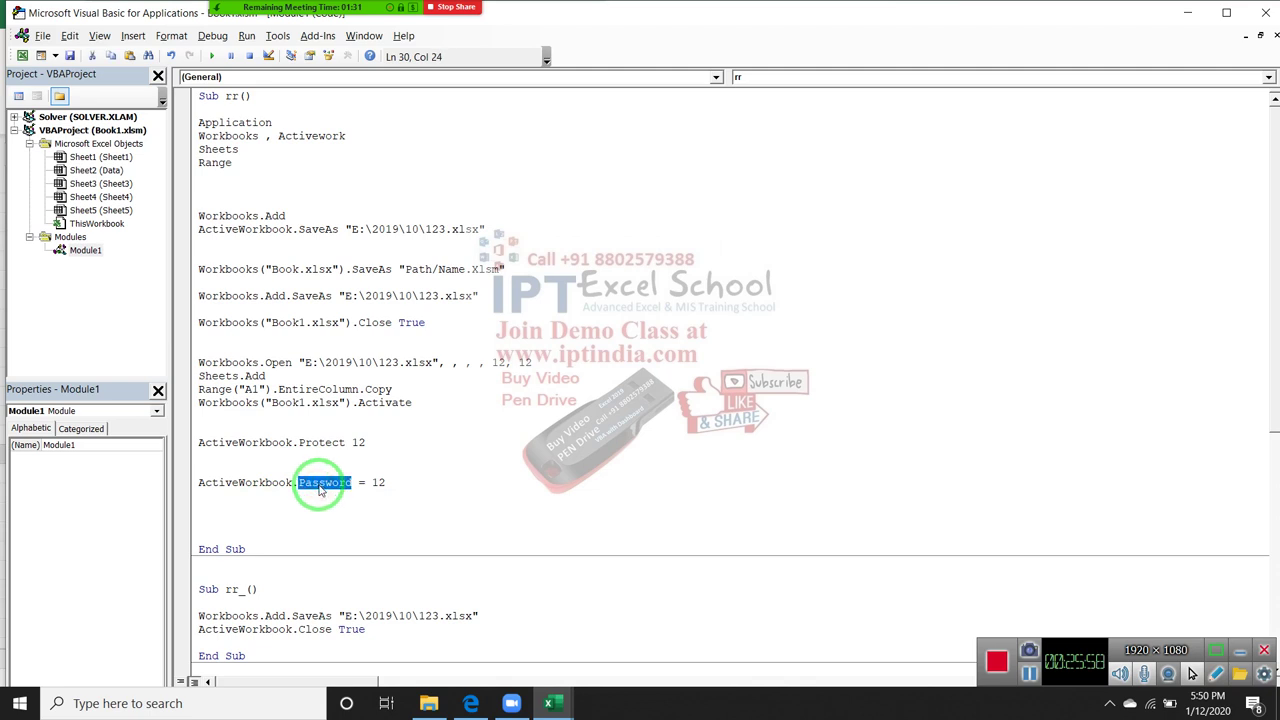
{"action": "left_click", "coordinate": [285, 505]}
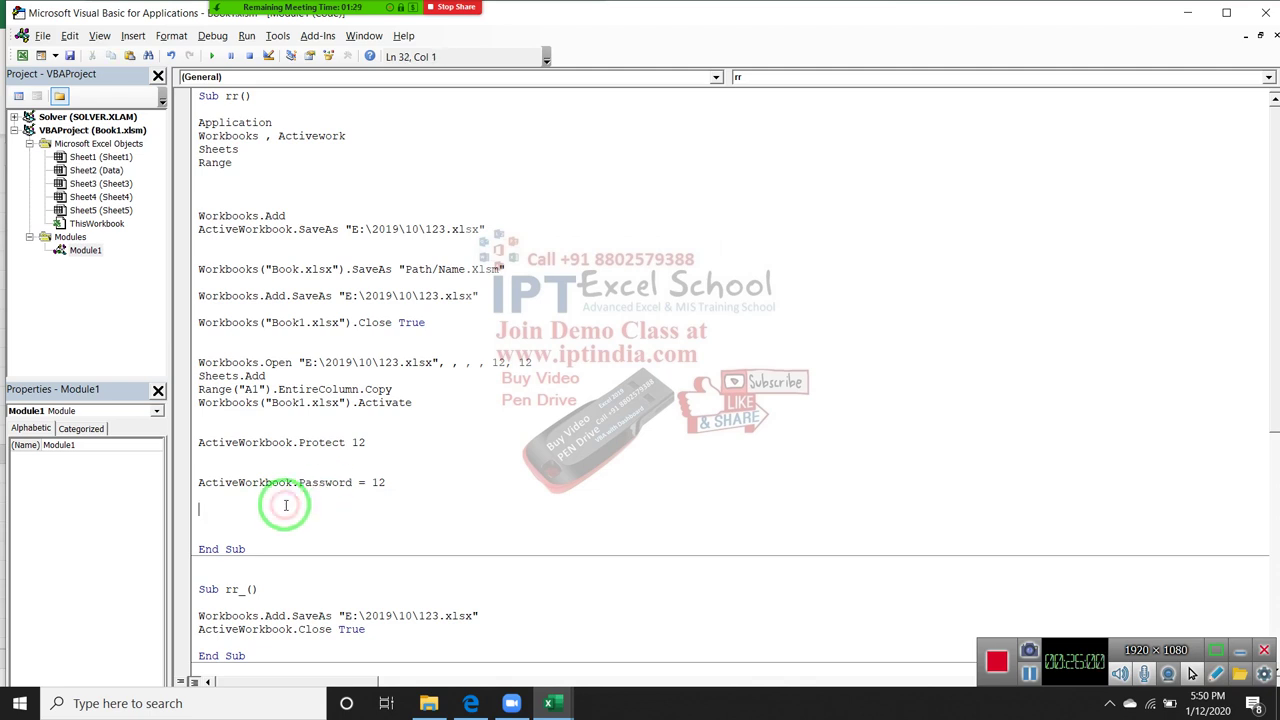
- Add fn = ActiveWorkbook.Name as the first line under Sub rr_1()
{"action": "scroll", "coordinate": [285, 520], "scroll_direction": "down", "scroll_amount": 3}
{"action": "scroll", "coordinate": [291, 563], "scroll_direction": "down", "scroll_amount": 3}
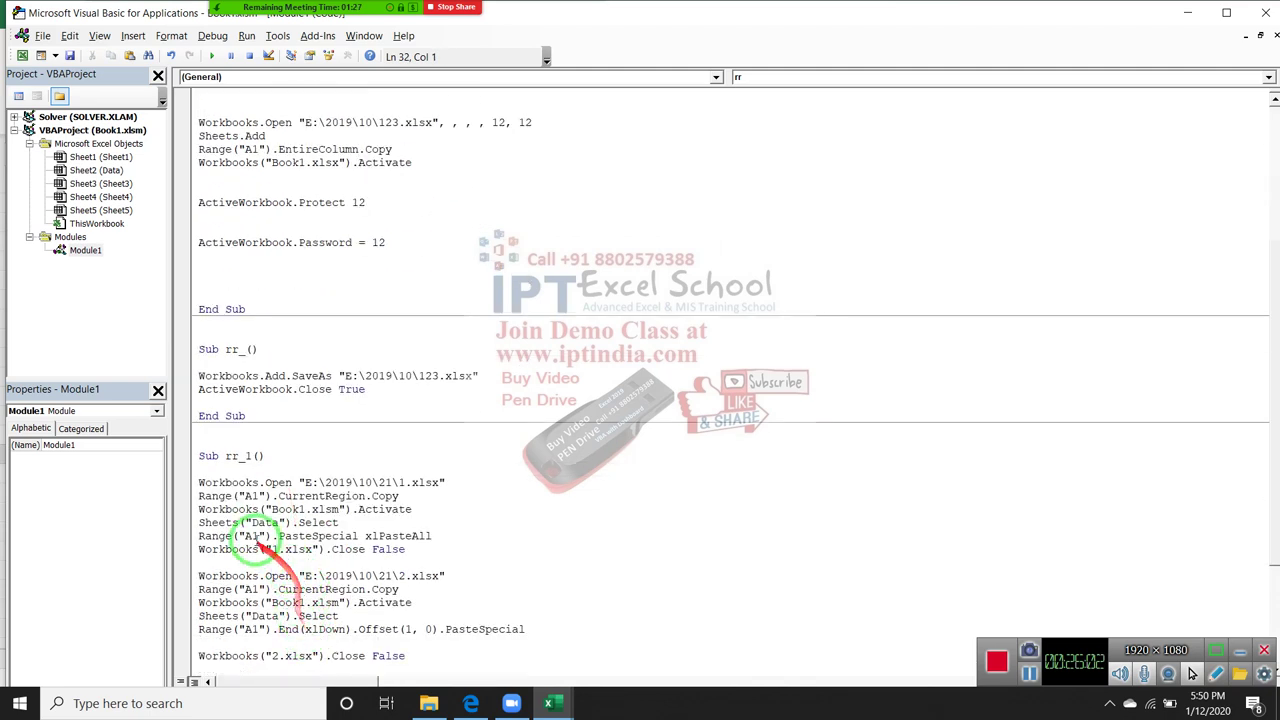
{"action": "left_click", "coordinate": [188, 509]}
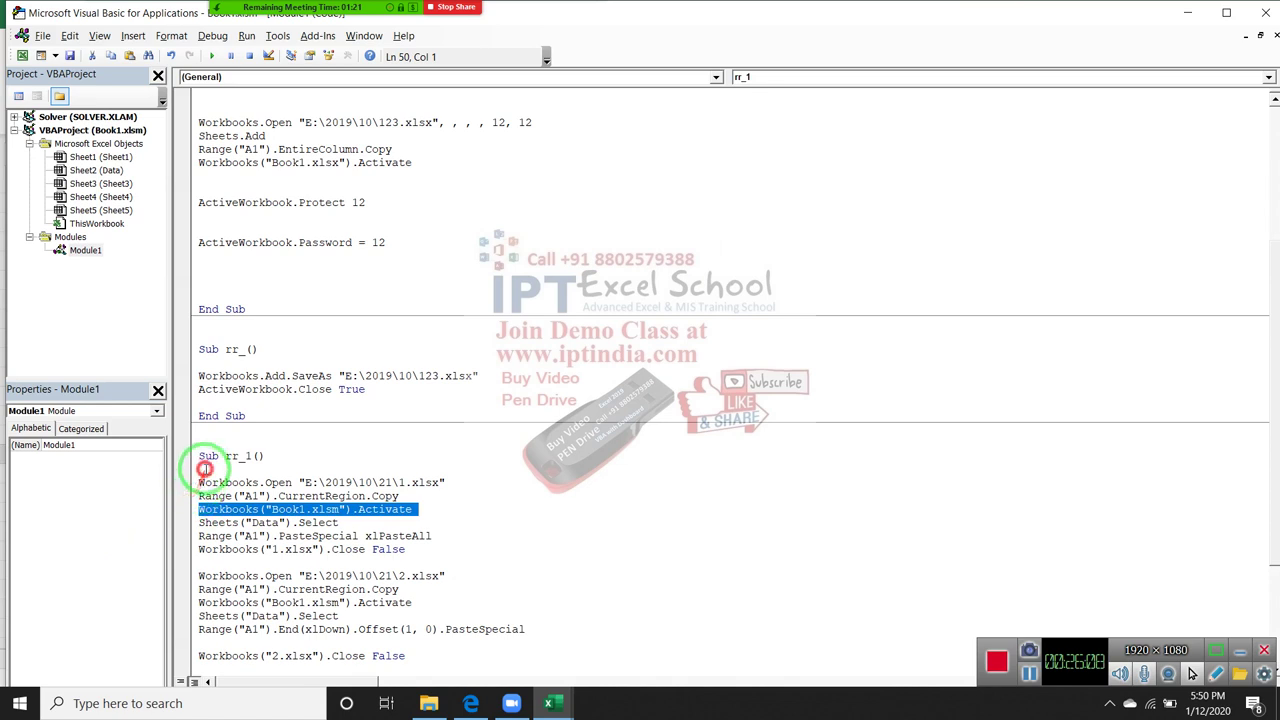
{"action": "left_click", "coordinate": [203, 469]}
{"action": "key", "text": "Return"}
{"action": "type", "text": "fn=activeworkbook"}
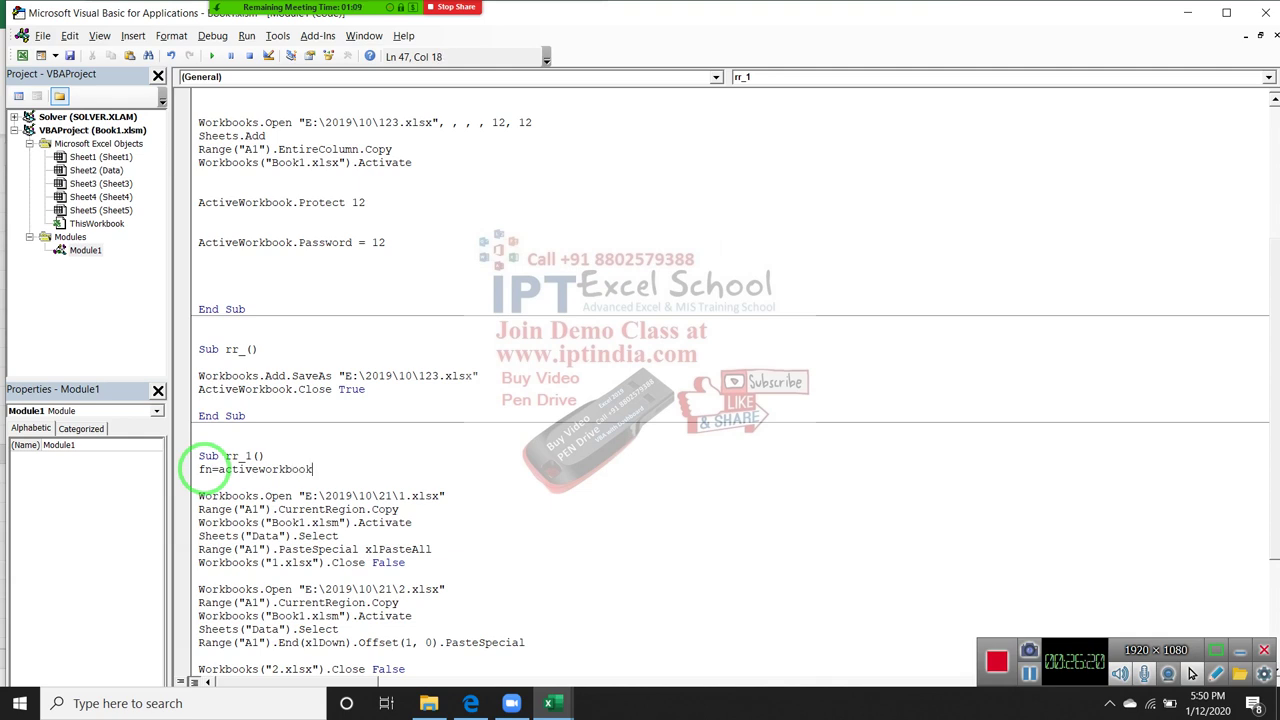
{"action": "type", "text": ".n"}
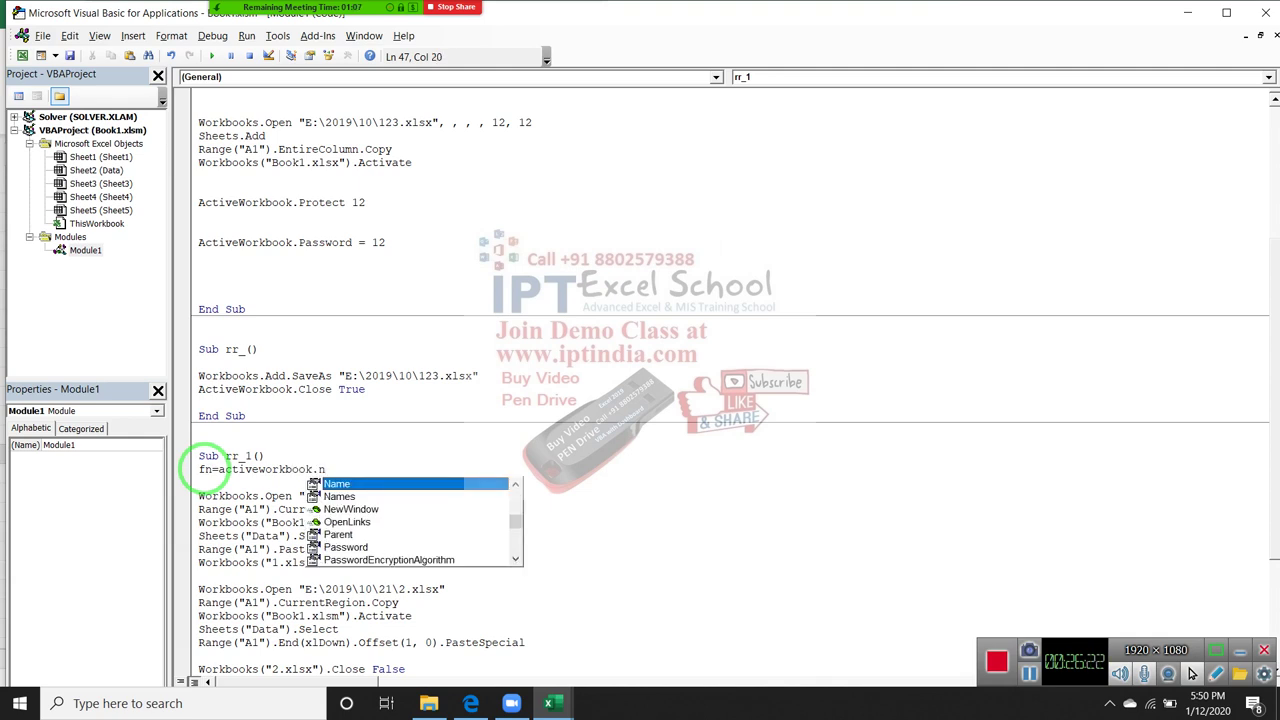
{"action": "key", "text": "Tab"}
{"action": "left_click", "coordinate": [290, 509]}
{"action": "left_click_drag", "start_coordinate": [298, 508], "coordinate": [441, 483]}
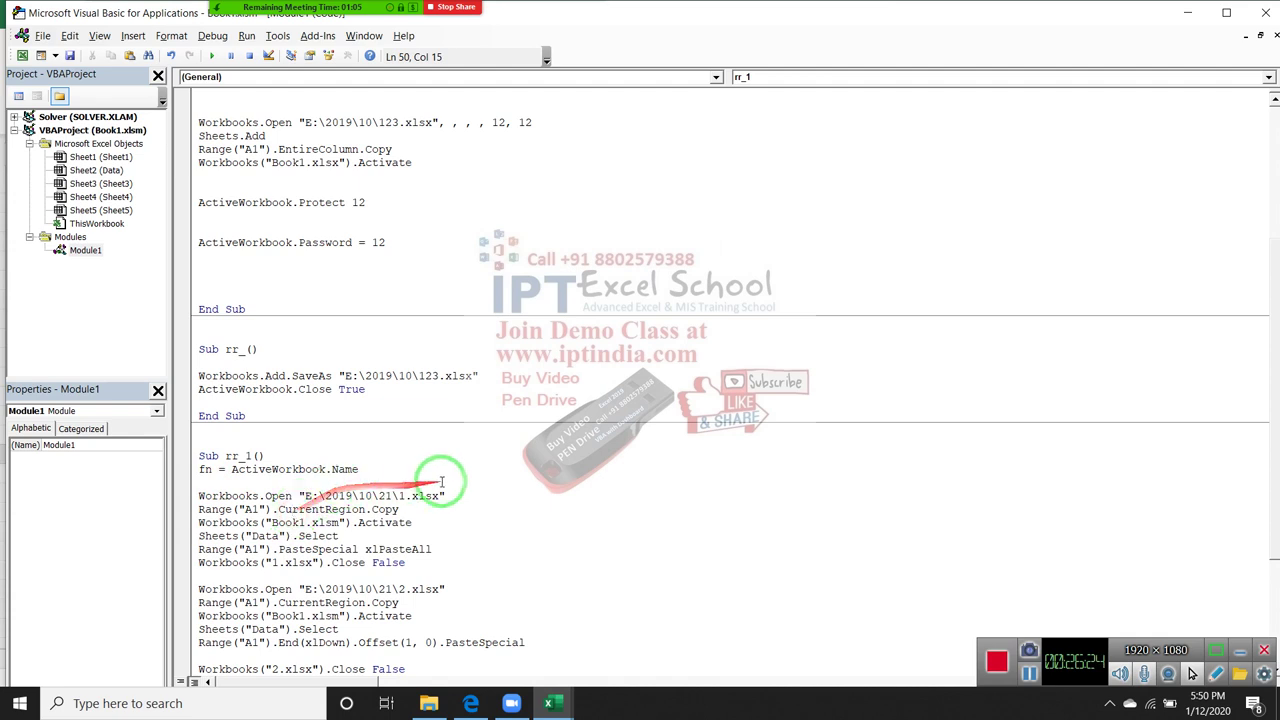
- Replace "Book1.xlsm" with fn in the first two Workbooks().Activate lines
{"action": "double_click", "coordinate": [205, 469]}
{"action": "key", "text": "ctrl+c"}
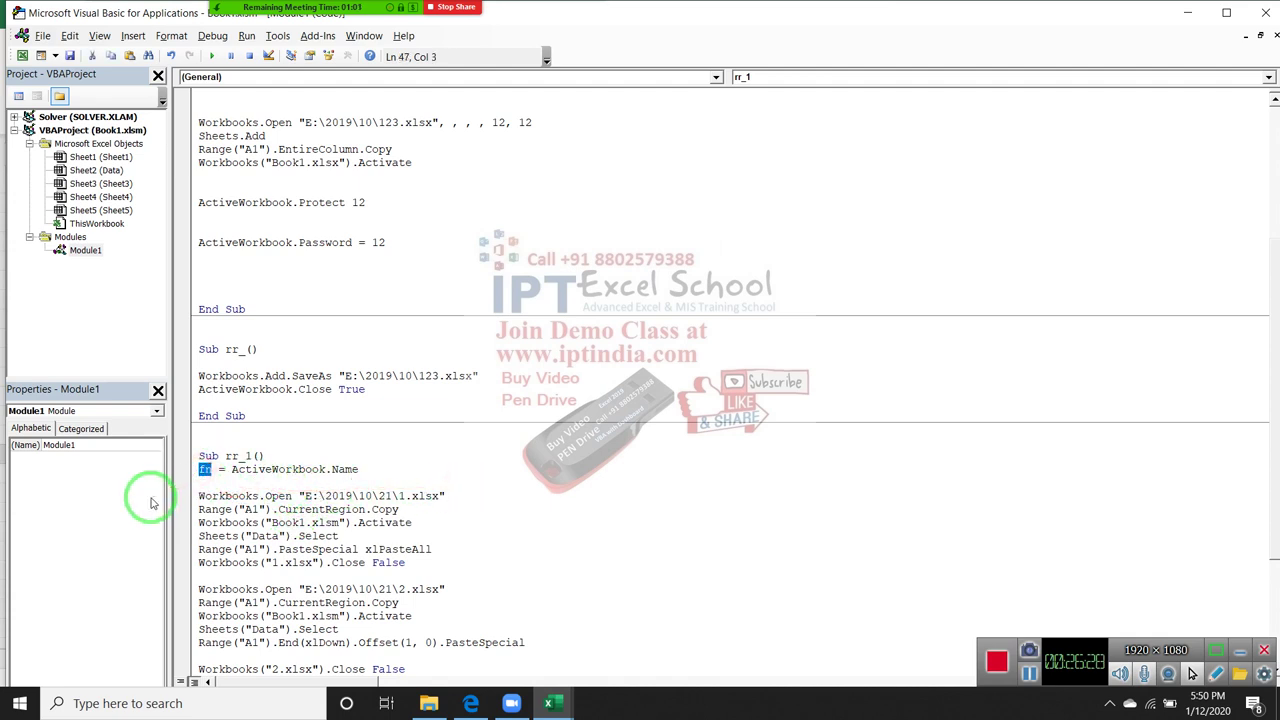
{"action": "left_click_drag", "start_coordinate": [264, 522], "coordinate": [345, 522]}
{"action": "key", "text": "ctrl+v"}
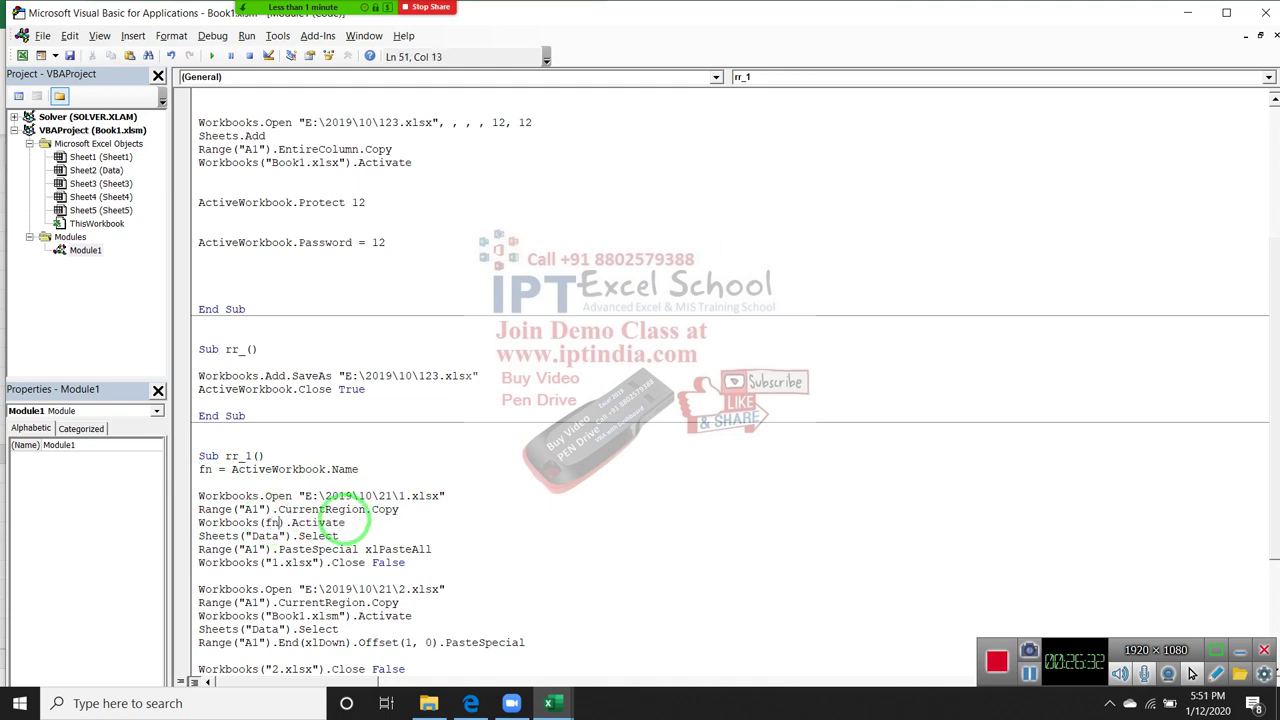
{"action": "left_click", "coordinate": [383, 562]}
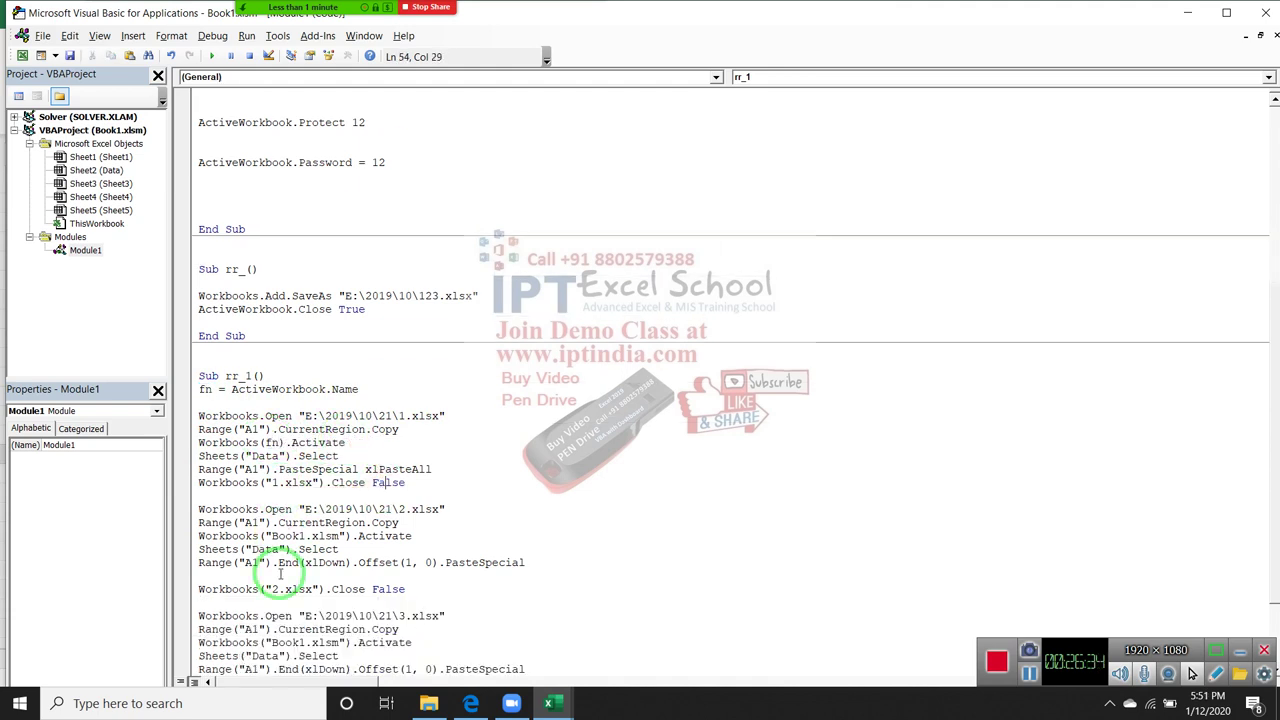
{"action": "scroll", "coordinate": [277, 566], "scroll_direction": "down", "scroll_amount": 2}
{"action": "left_click_drag", "start_coordinate": [266, 535], "coordinate": [347, 536]}
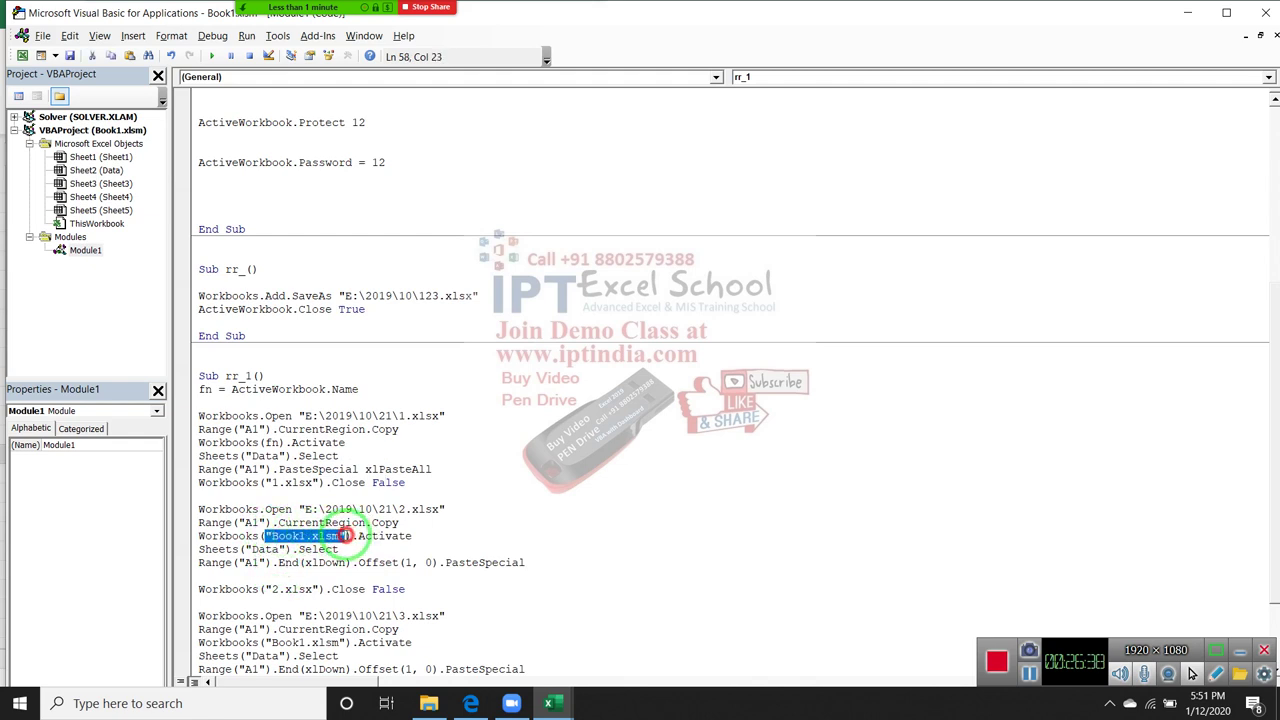
{"action": "key", "text": "BackSpace"}
{"action": "type", "text": "fn"}
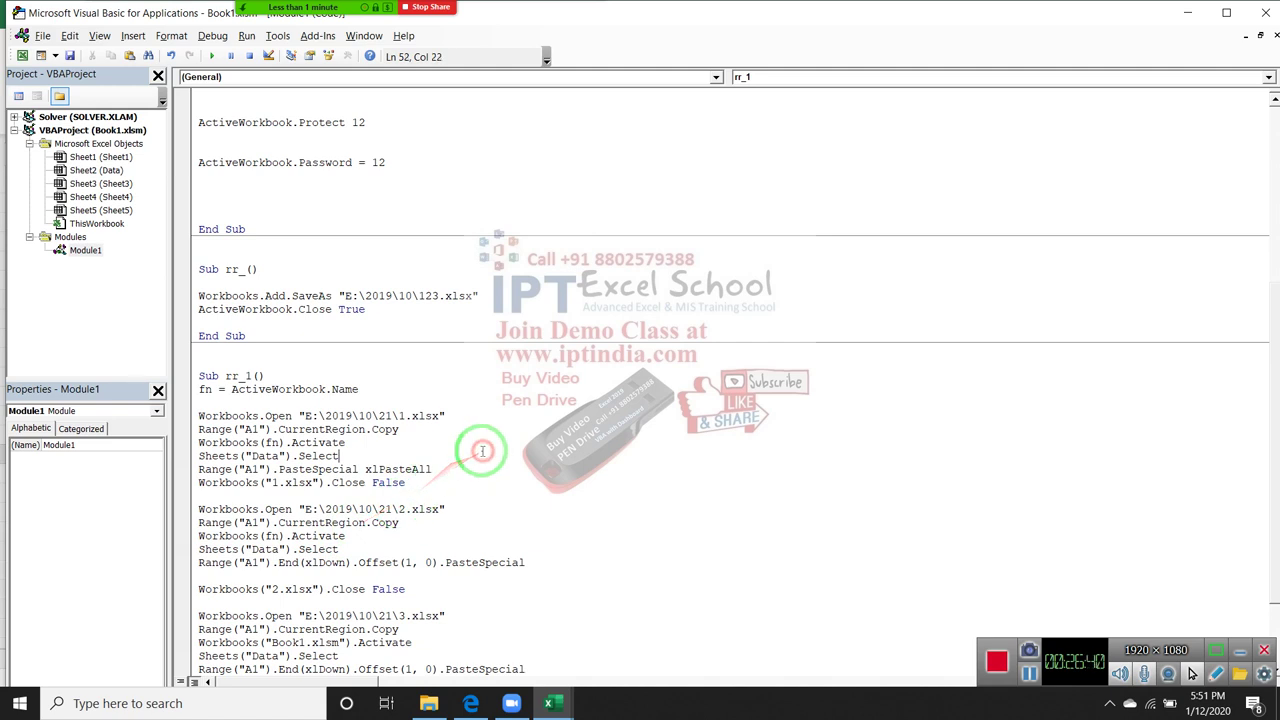
{"action": "scroll", "coordinate": [460, 410], "scroll_direction": "up", "scroll_amount": 3}
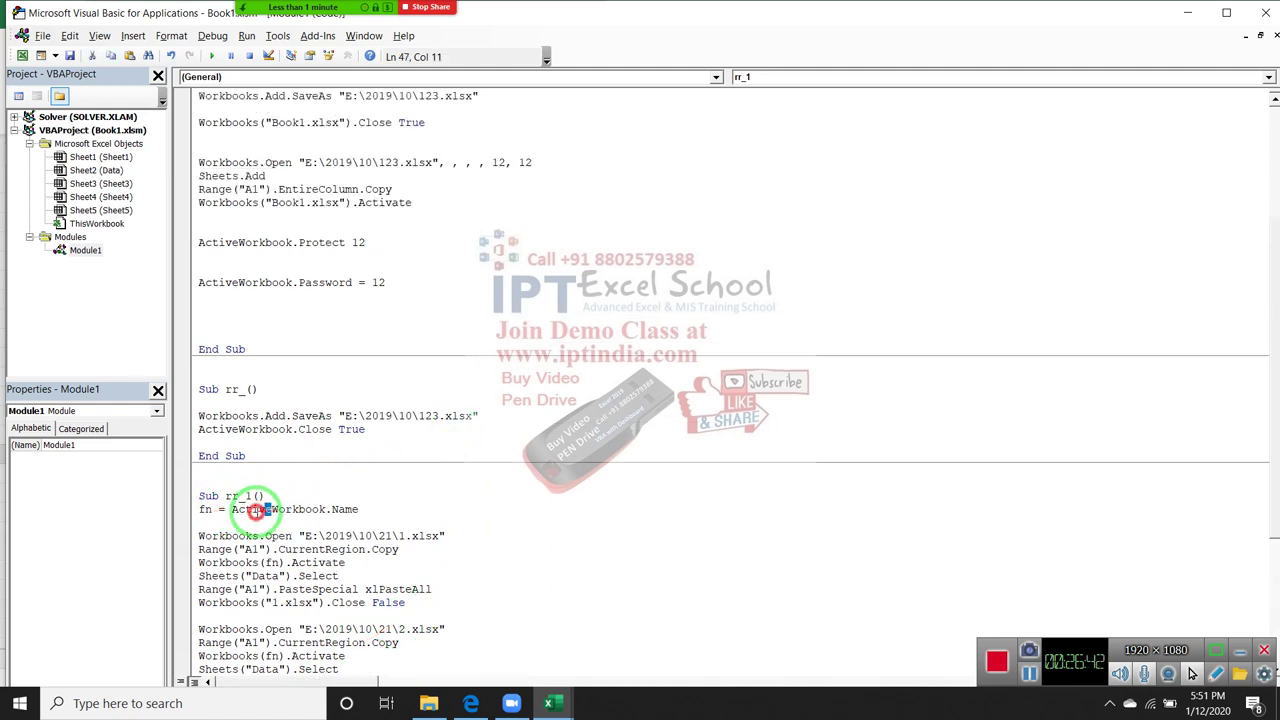
{"action": "left_click_drag", "start_coordinate": [271, 509], "coordinate": [183, 511]}
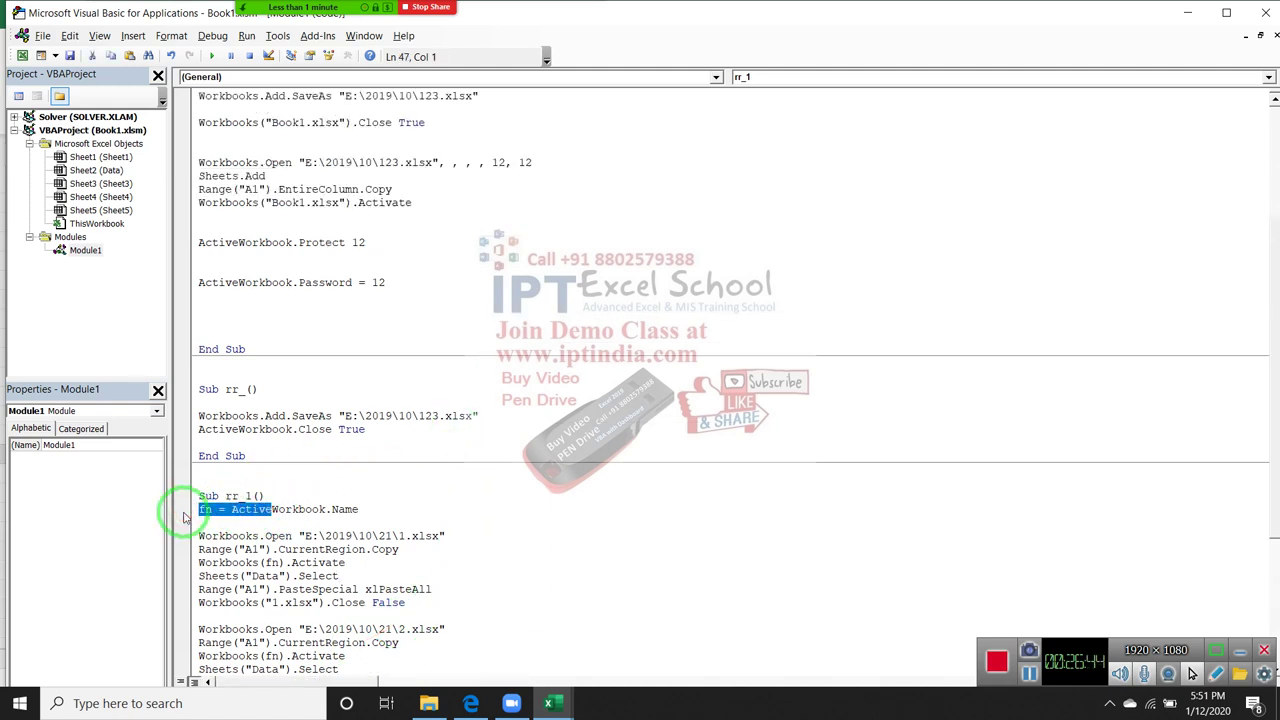